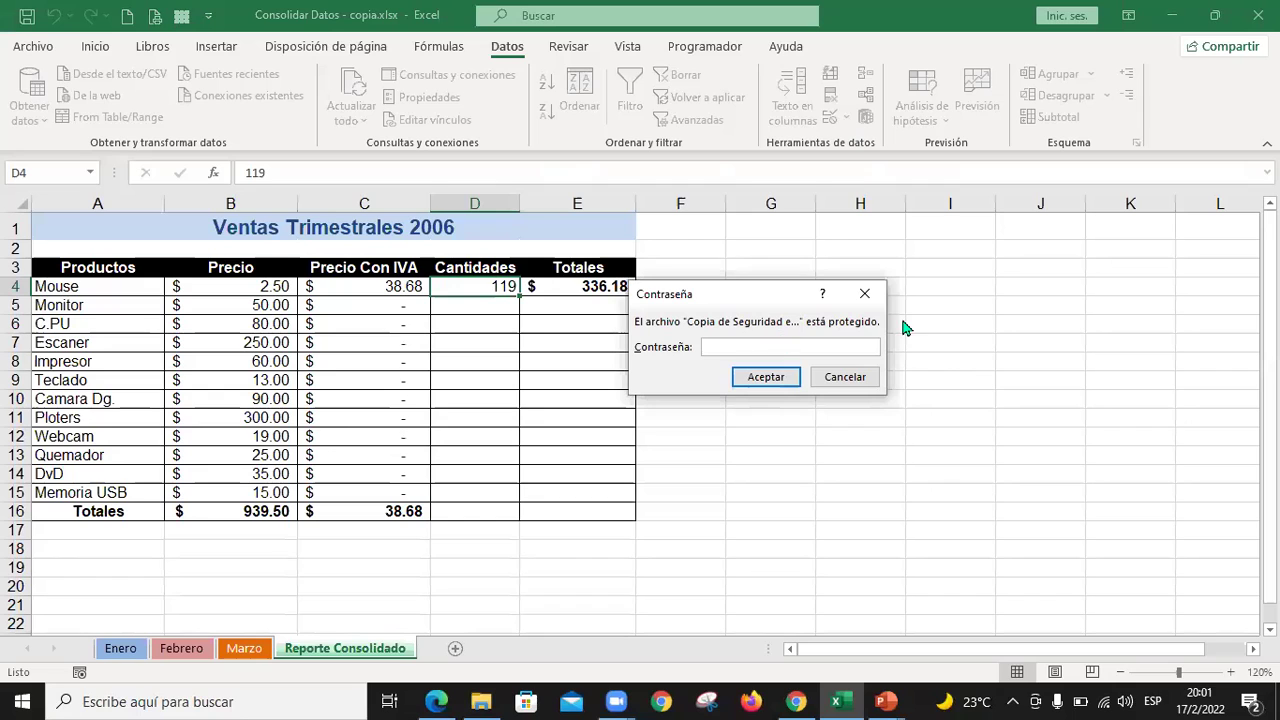
# Open the backup workbook for editing with its open and write passwords, declining read-only mode.
pyautogui.click(765, 378)
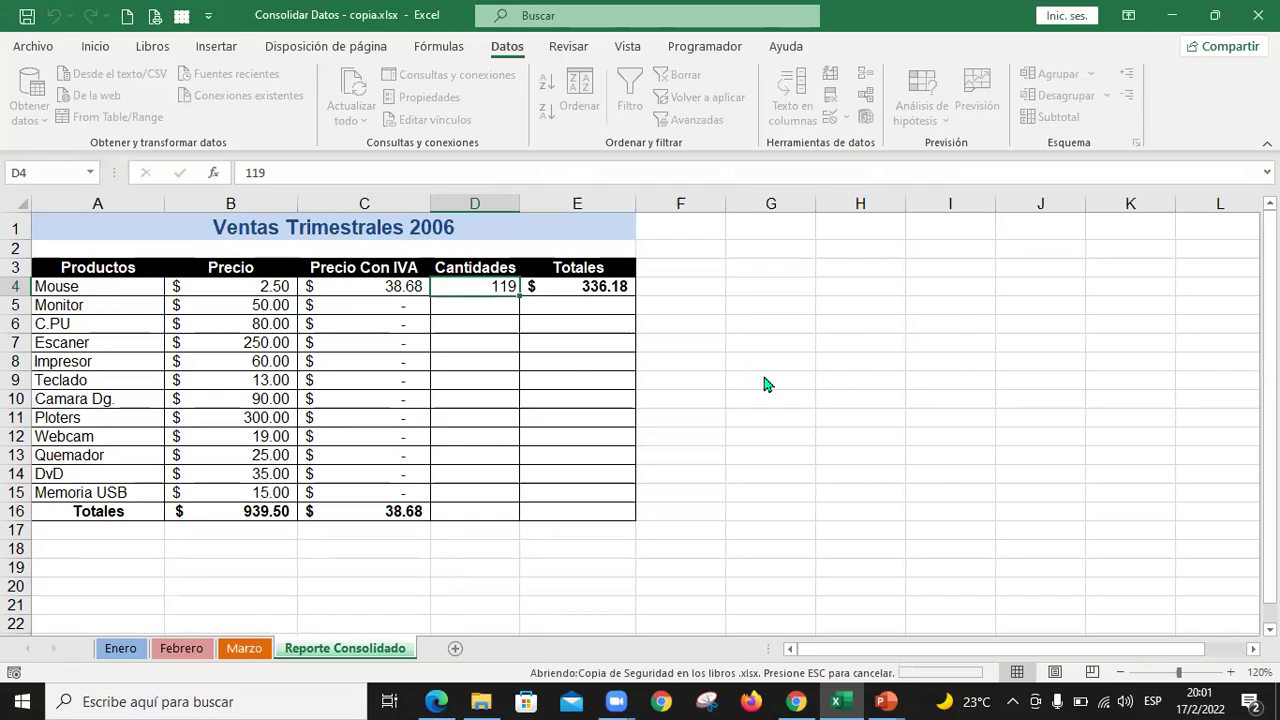
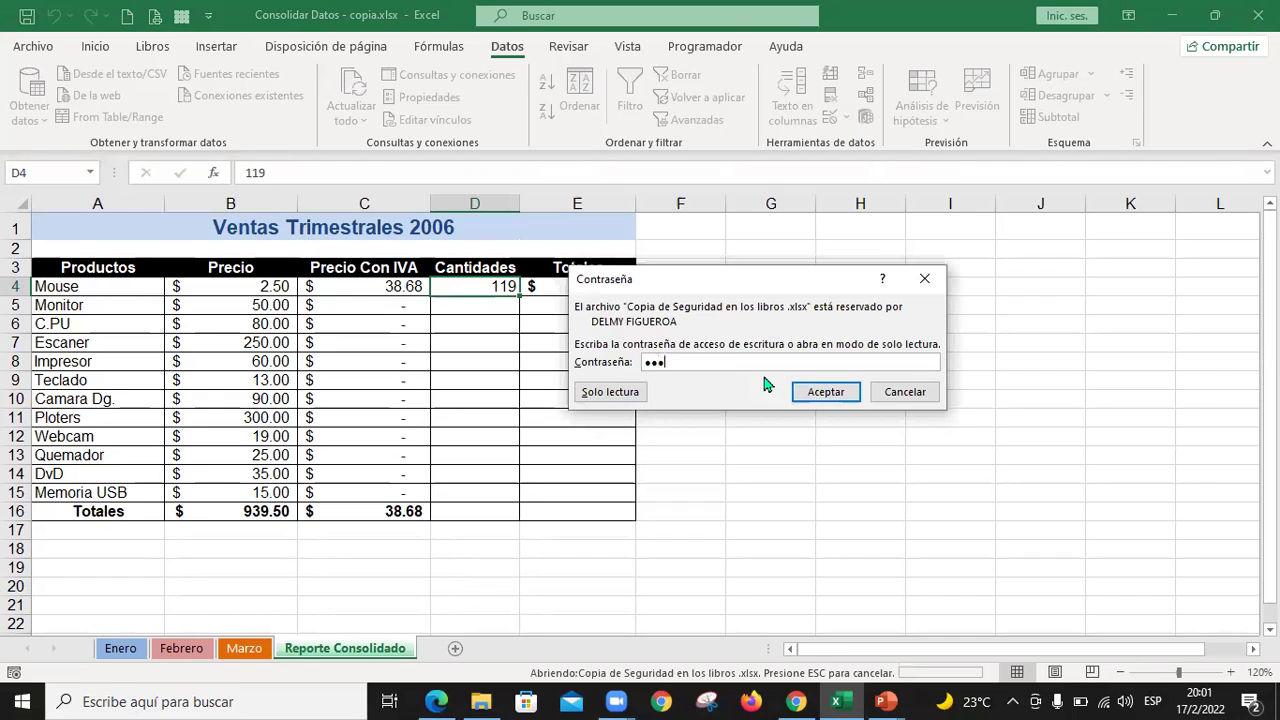
pyautogui.click(840, 393)
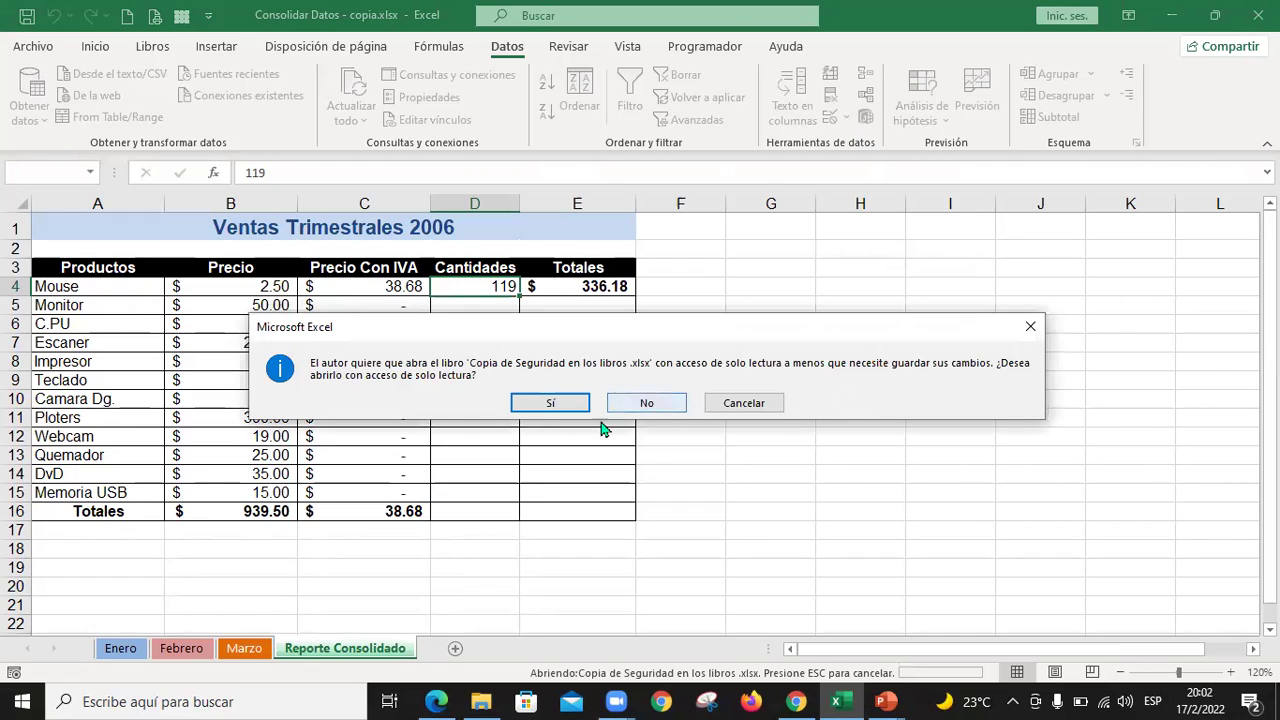
pyautogui.click(646, 403)
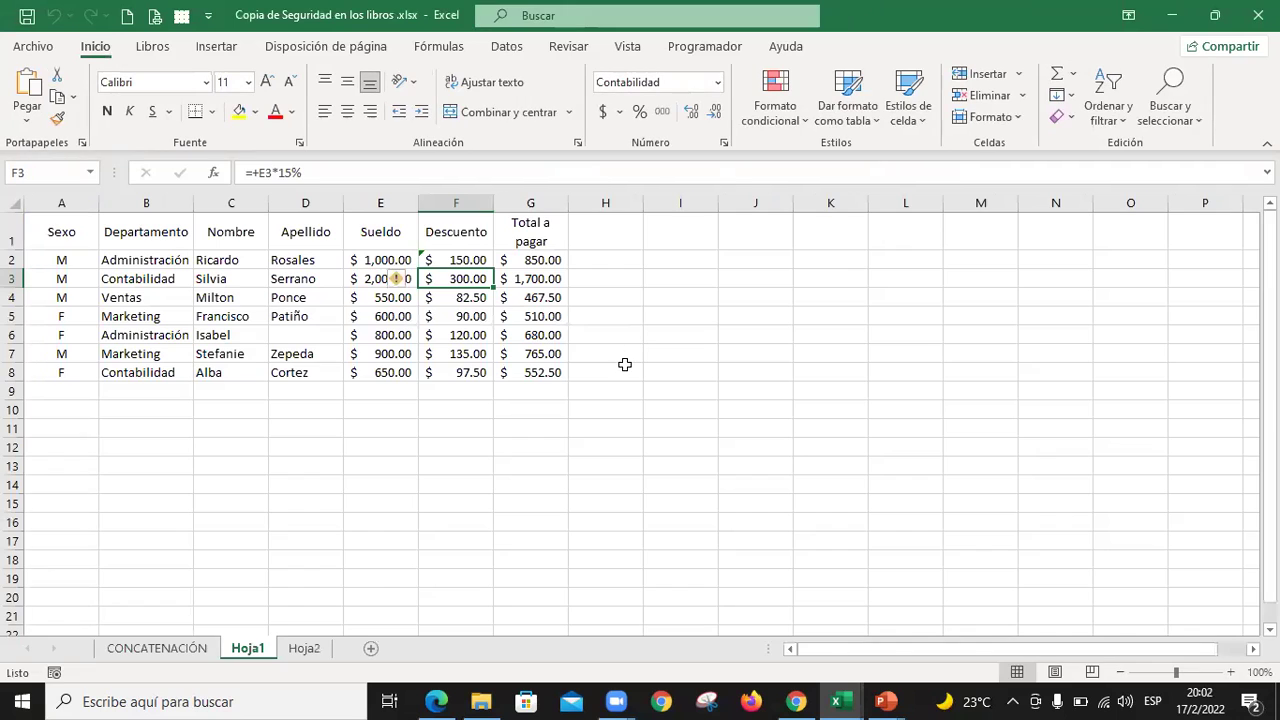
pyautogui.click(455, 260)
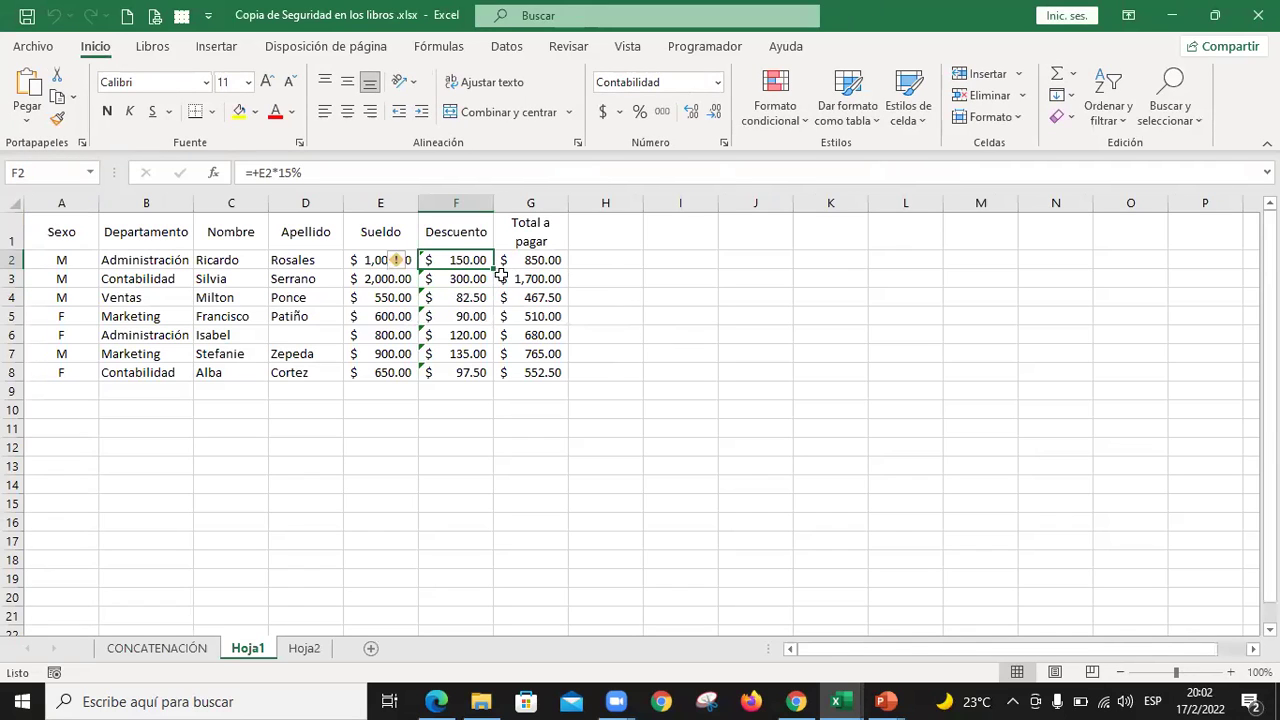
# Show the Revisar tools and test-type 2 in F2, cancelling to keep =+E2*15%.
pyautogui.click(572, 47)
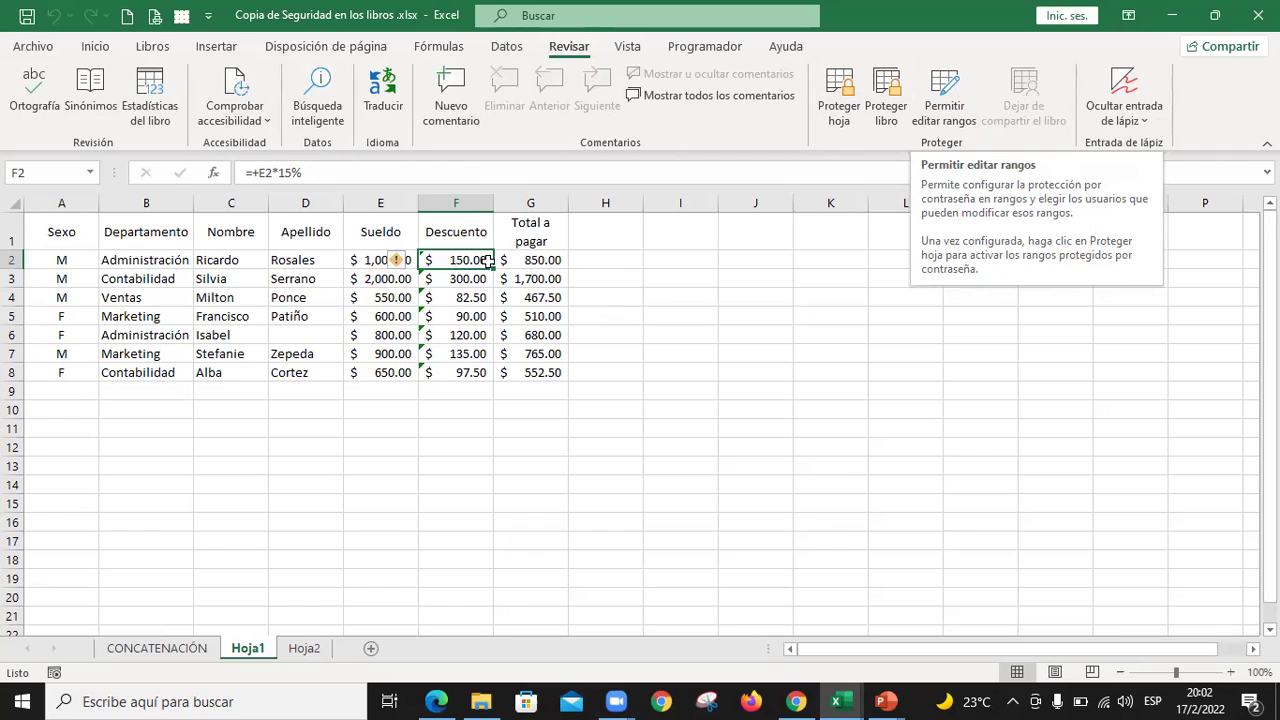
pyautogui.write('2')
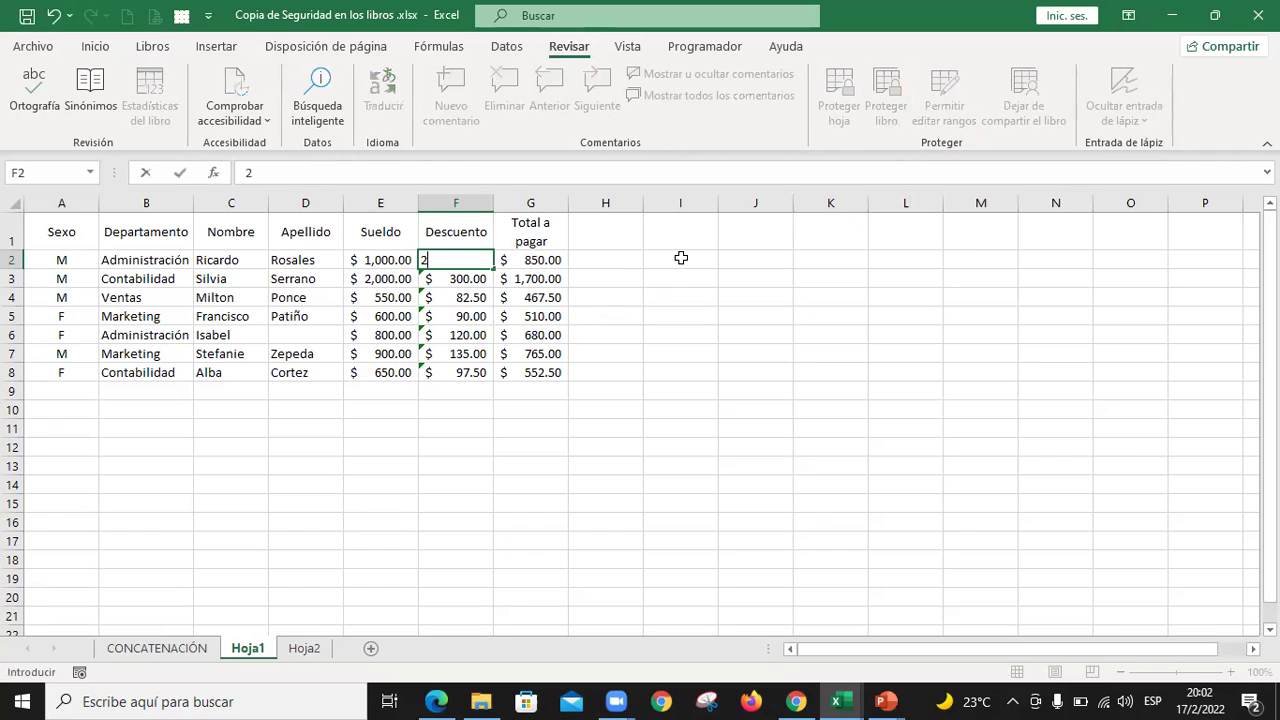
pyautogui.press('Escape')
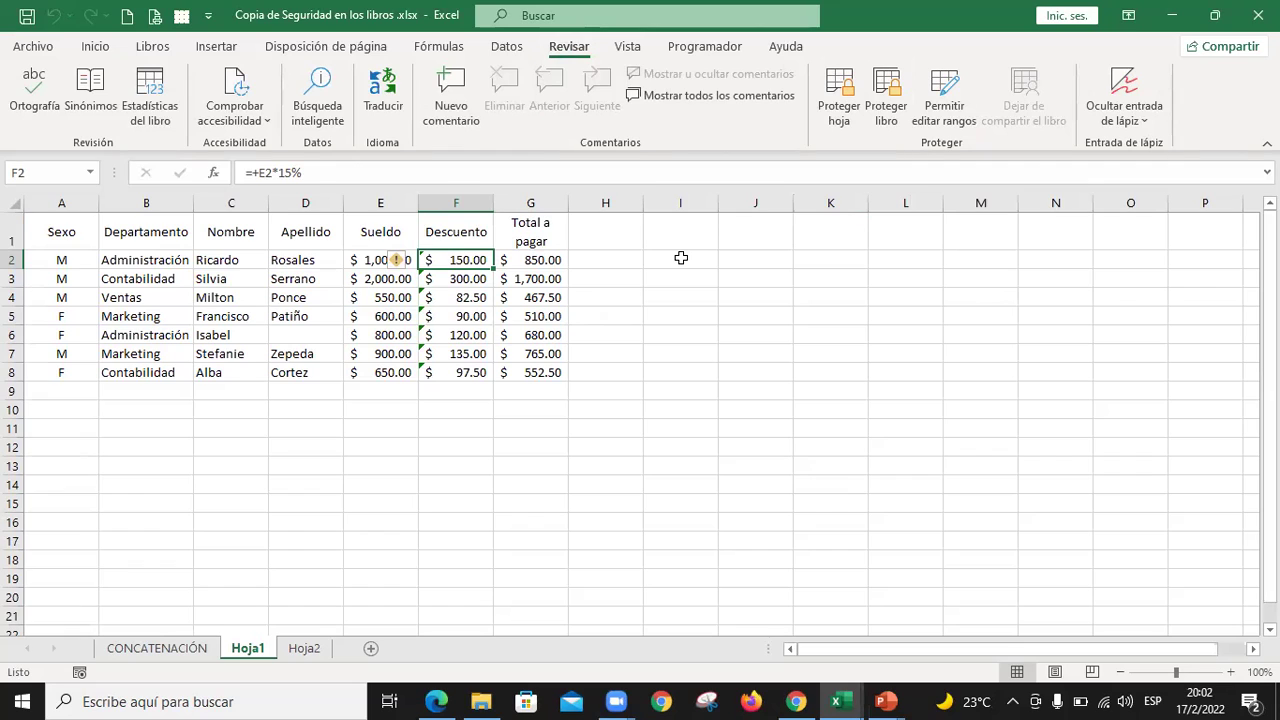
# Mark Descuento cells F2:F8 as Bloqueada, with Oculta left unchecked, in Formato de celdas.
pyautogui.moveTo(467, 258); pyautogui.dragTo(477, 366)
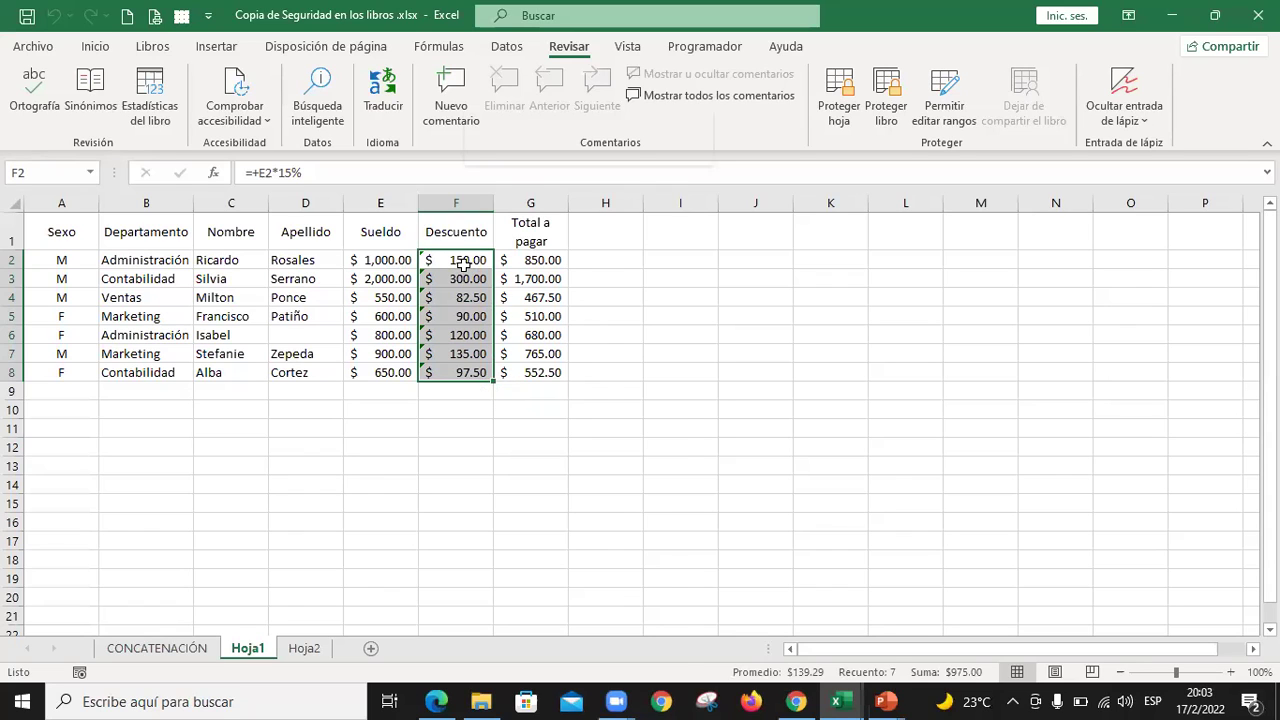
pyautogui.rightClick(463, 264)
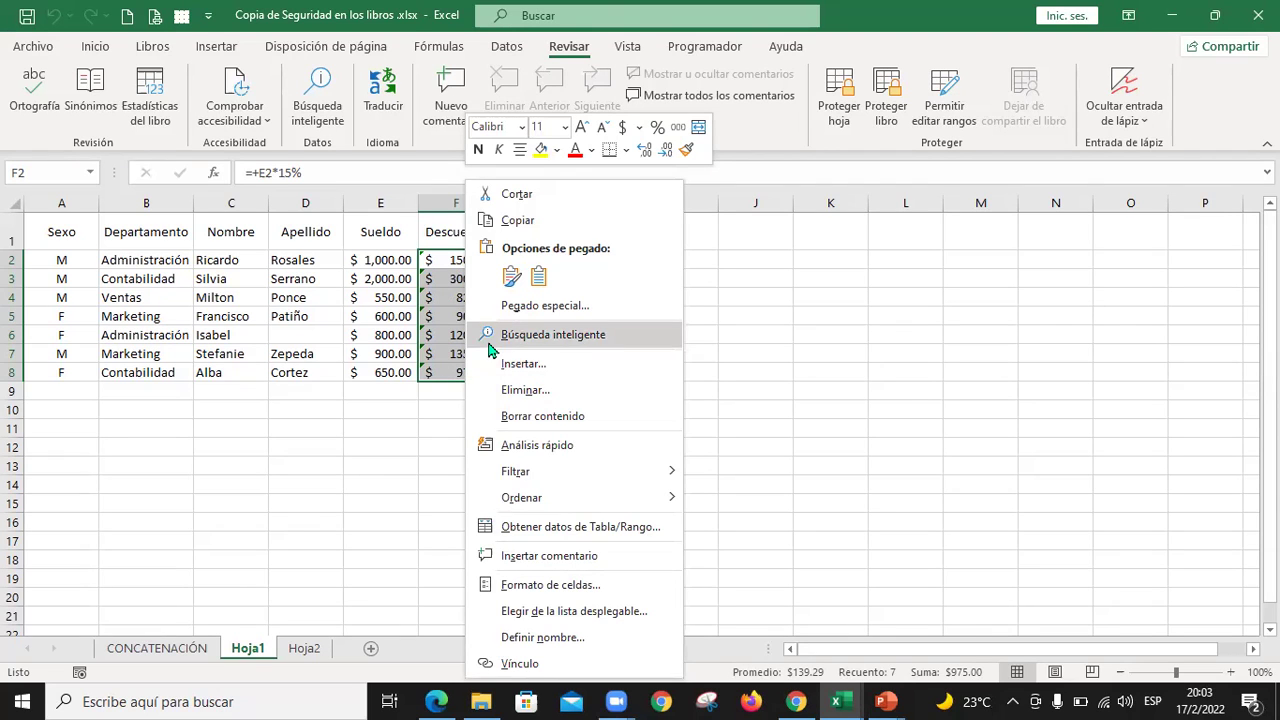
pyautogui.click(608, 590)
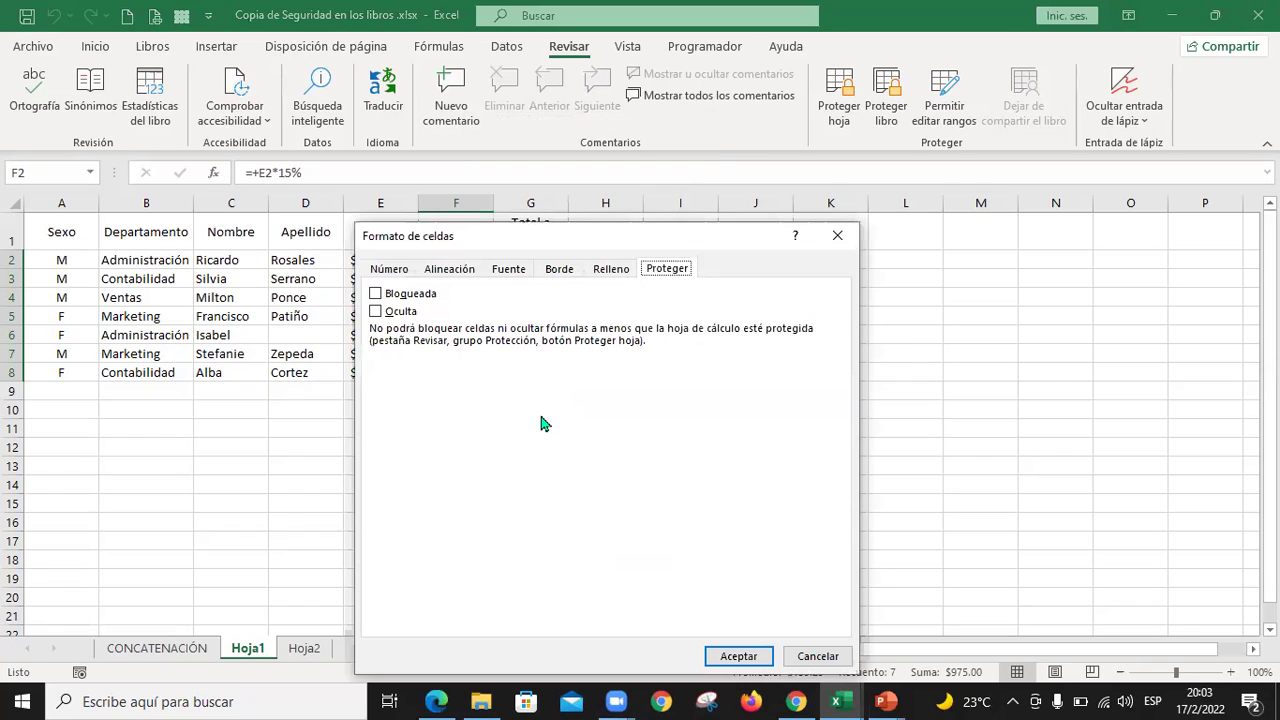
pyautogui.click(375, 311)
pyautogui.click(376, 310)
pyautogui.click(376, 294)
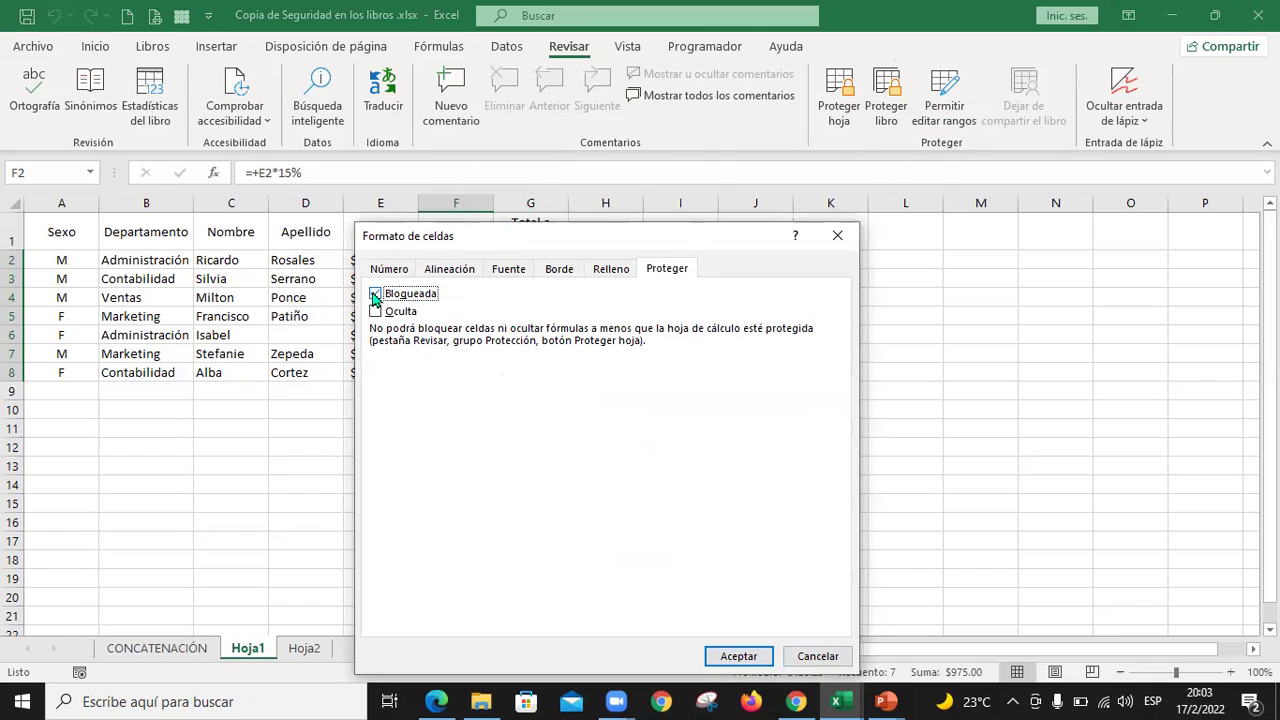
pyautogui.click(739, 656)
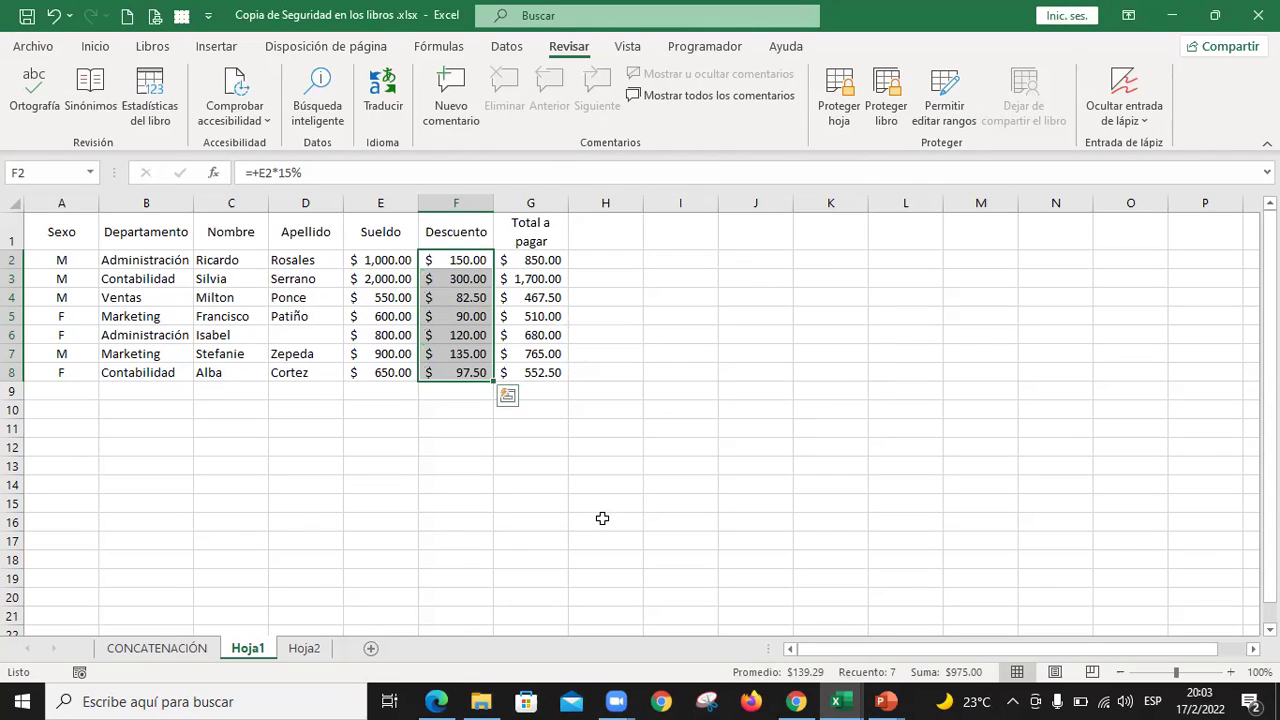
pyautogui.click(806, 337)
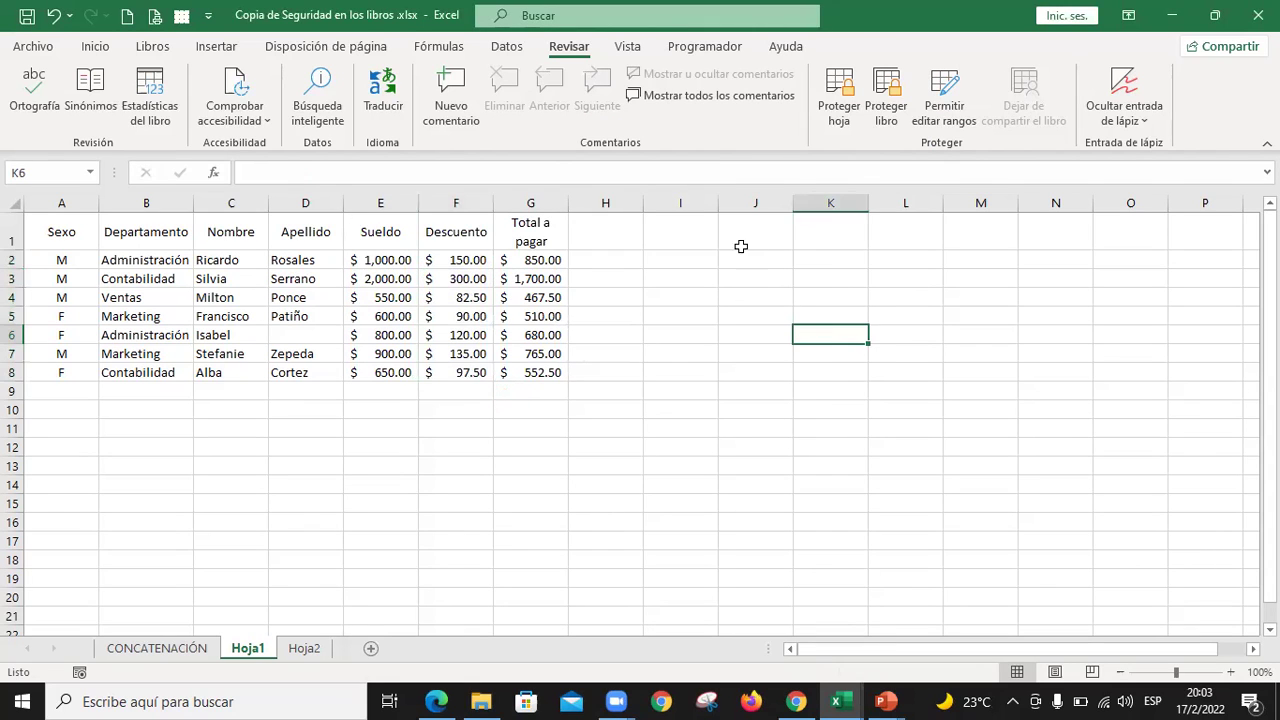
# Test-type 2 in F2 and cancel, then return from Hoja2 to Hoja1.
pyautogui.click(466, 262)
pyautogui.write('2')
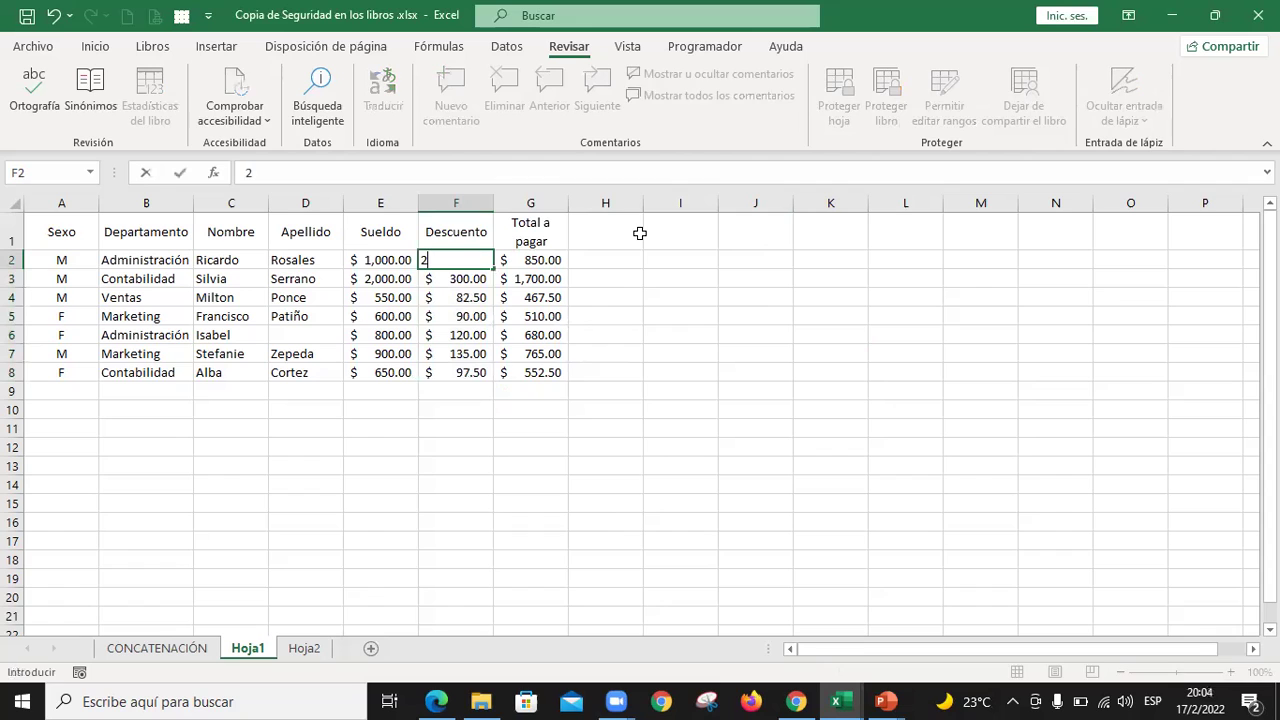
pyautogui.press('Escape')
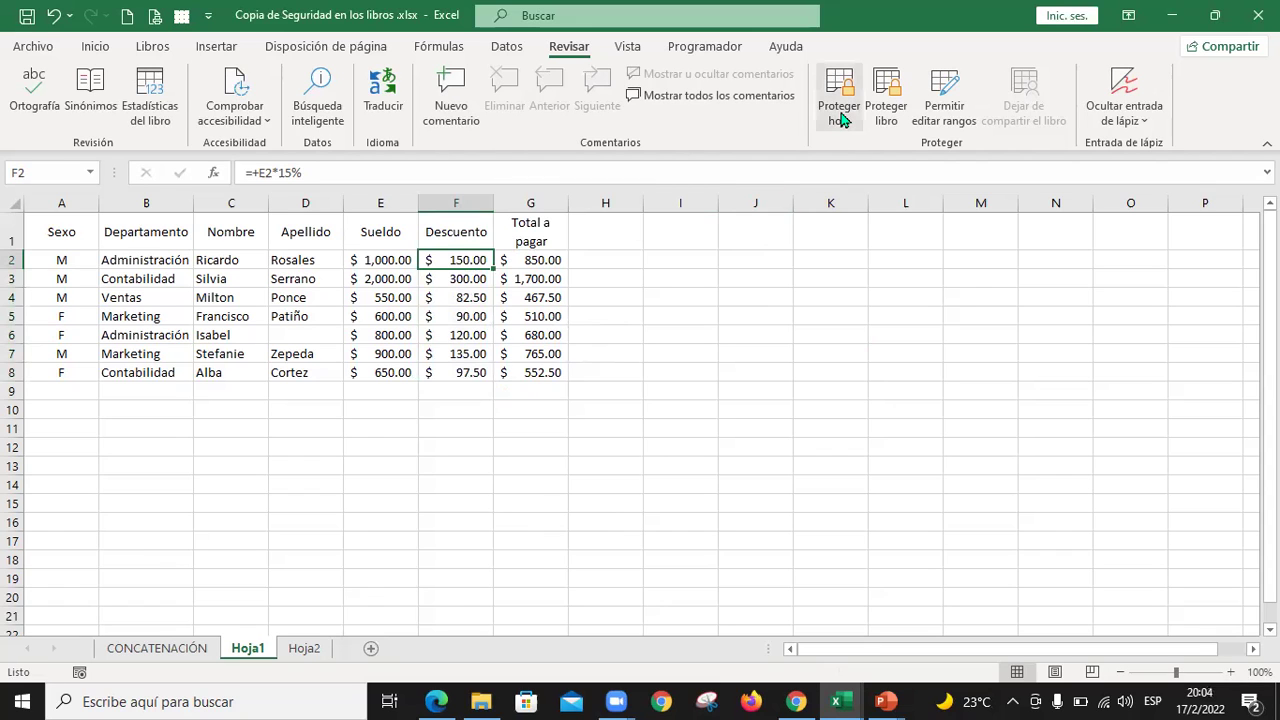
pyautogui.click(305, 648)
pyautogui.click(250, 649)
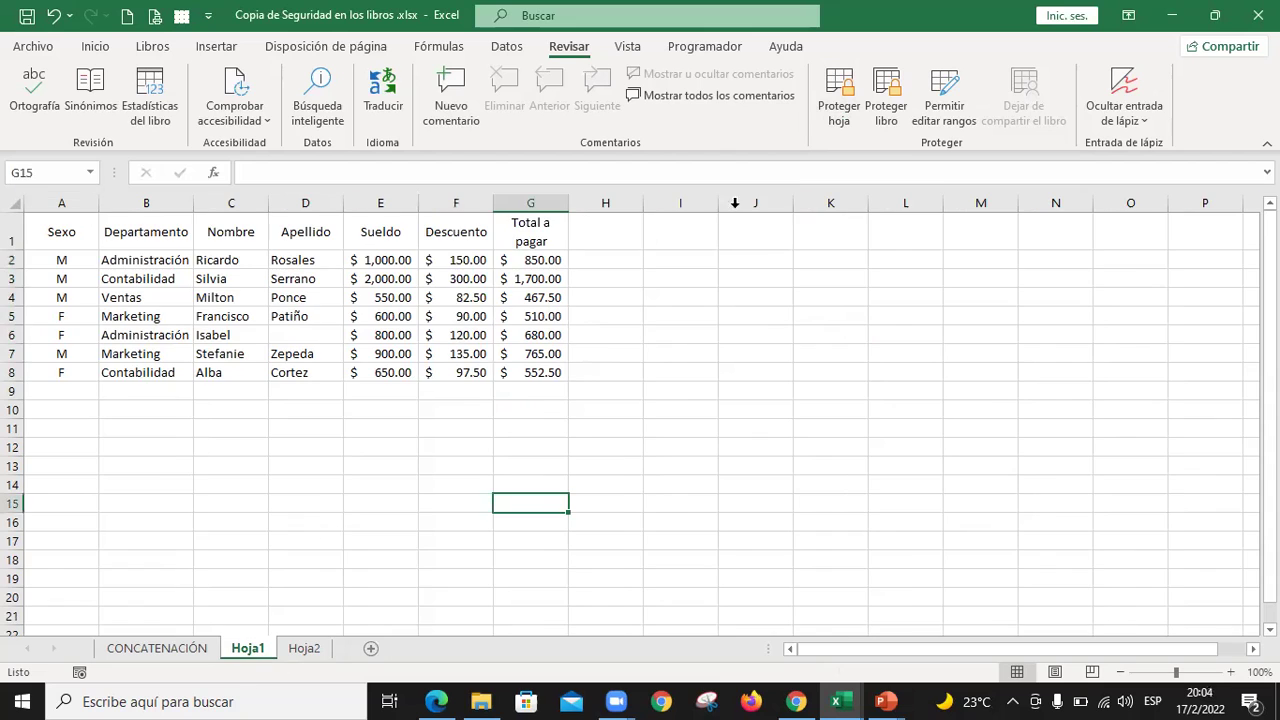
# Protect the Hoja1 sheet with a password via Proteger hoja.
pyautogui.click(829, 105)
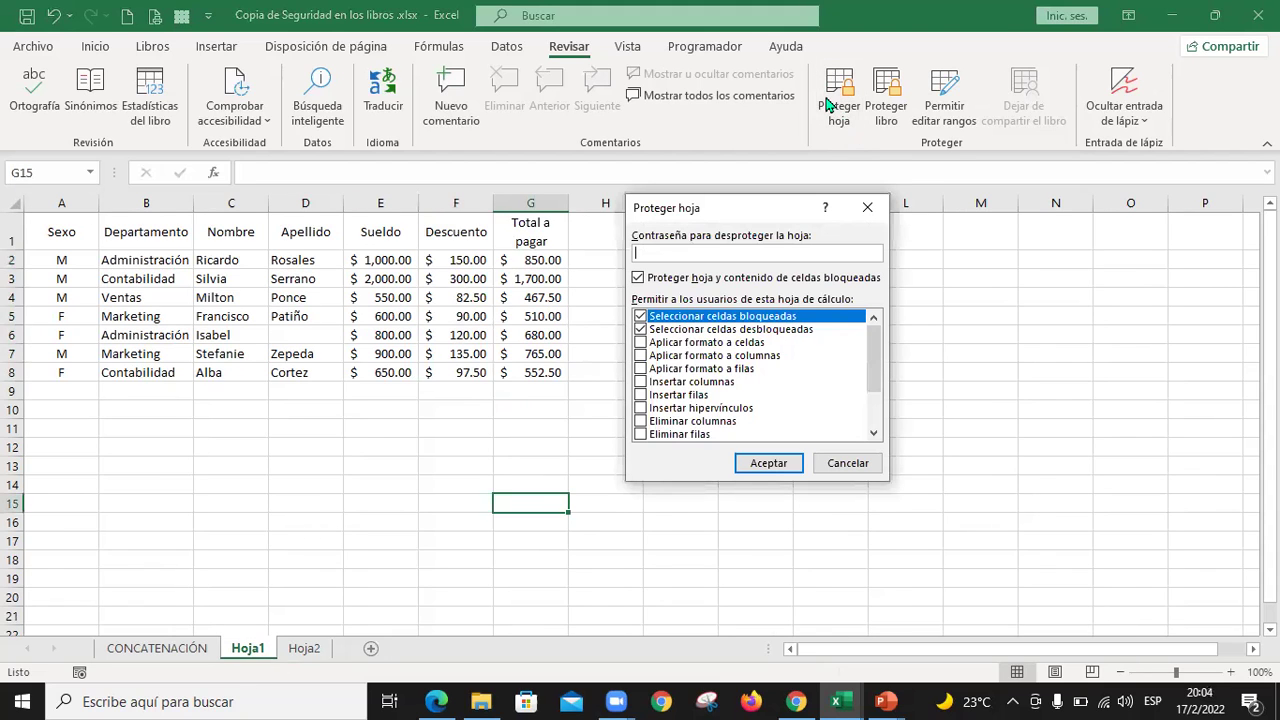
pyautogui.click(785, 467)
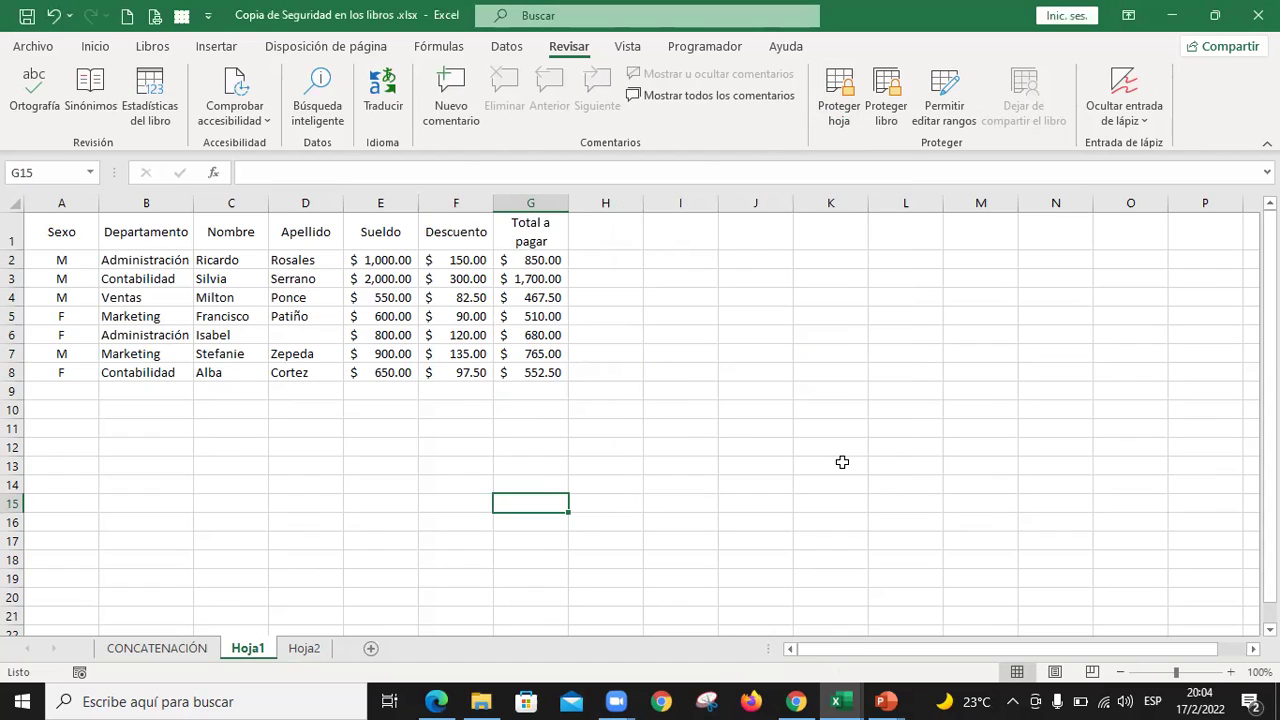
pyautogui.moveTo(448, 260); pyautogui.dragTo(464, 371)
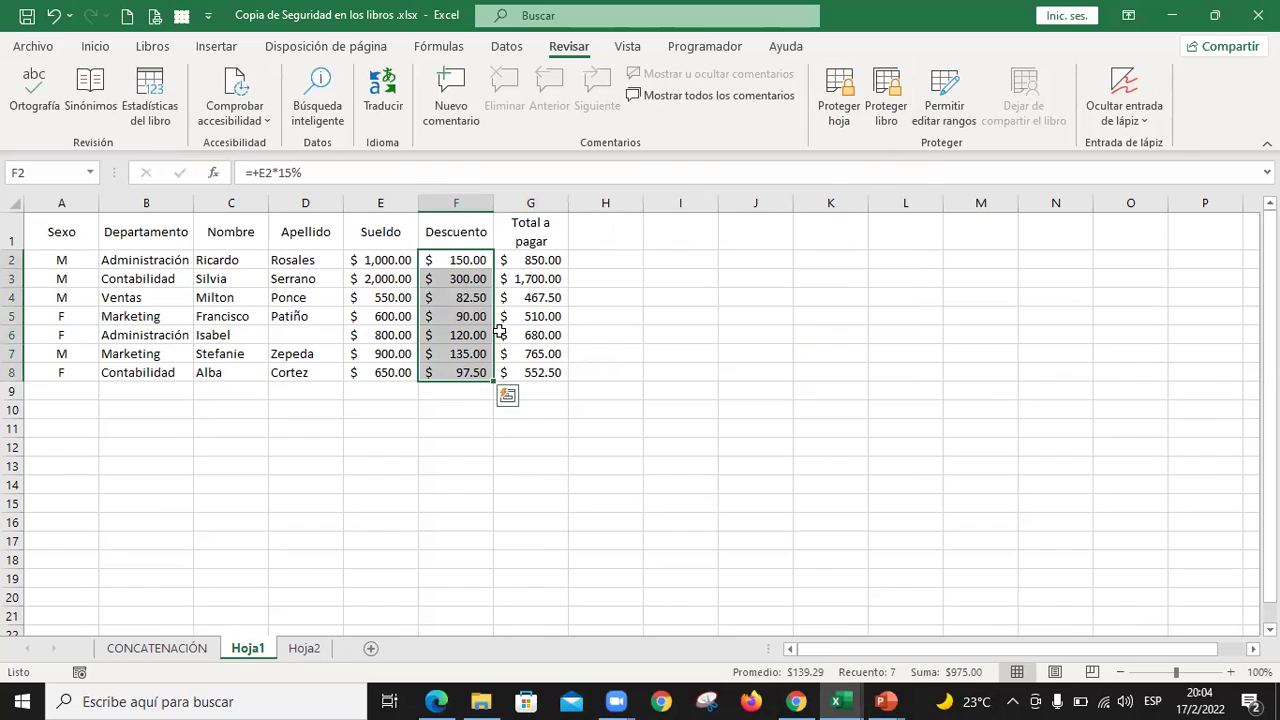
# Check that Permitir editar rangos lists the Descuento range $F$2:$F$8, cancelling without changes.
pyautogui.click(950, 102)
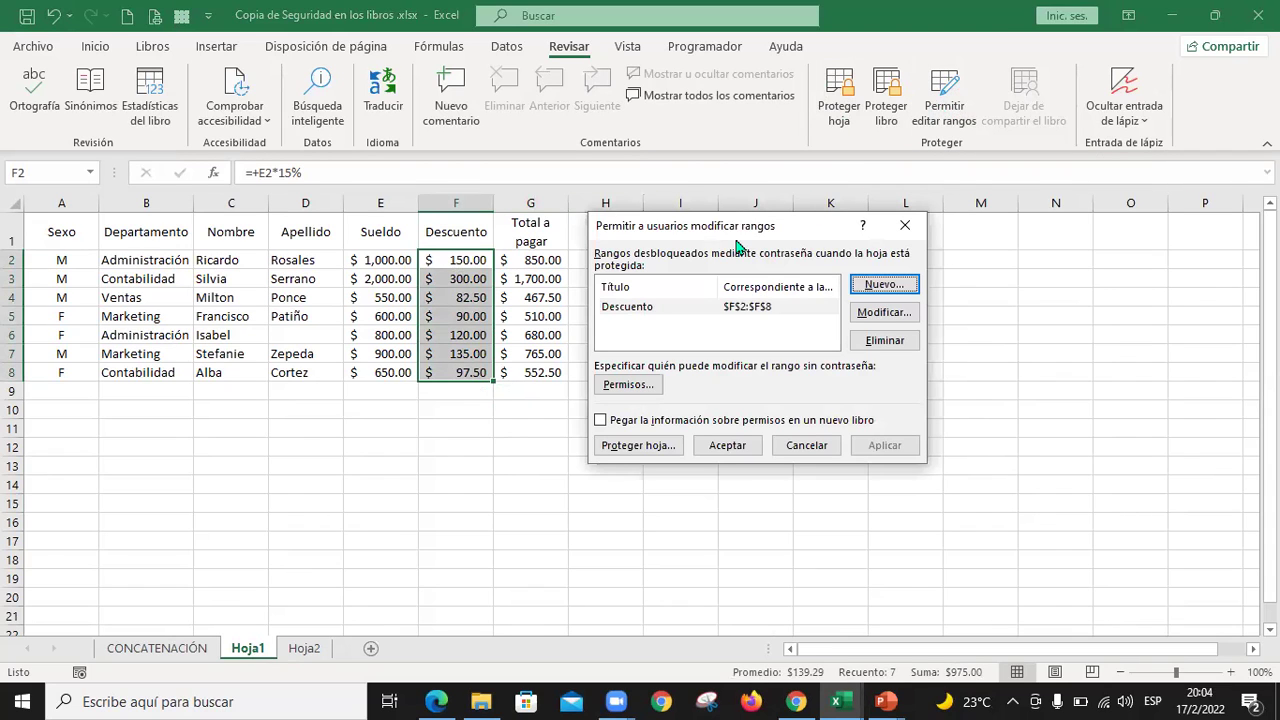
pyautogui.click(657, 307)
pyautogui.click(898, 341)
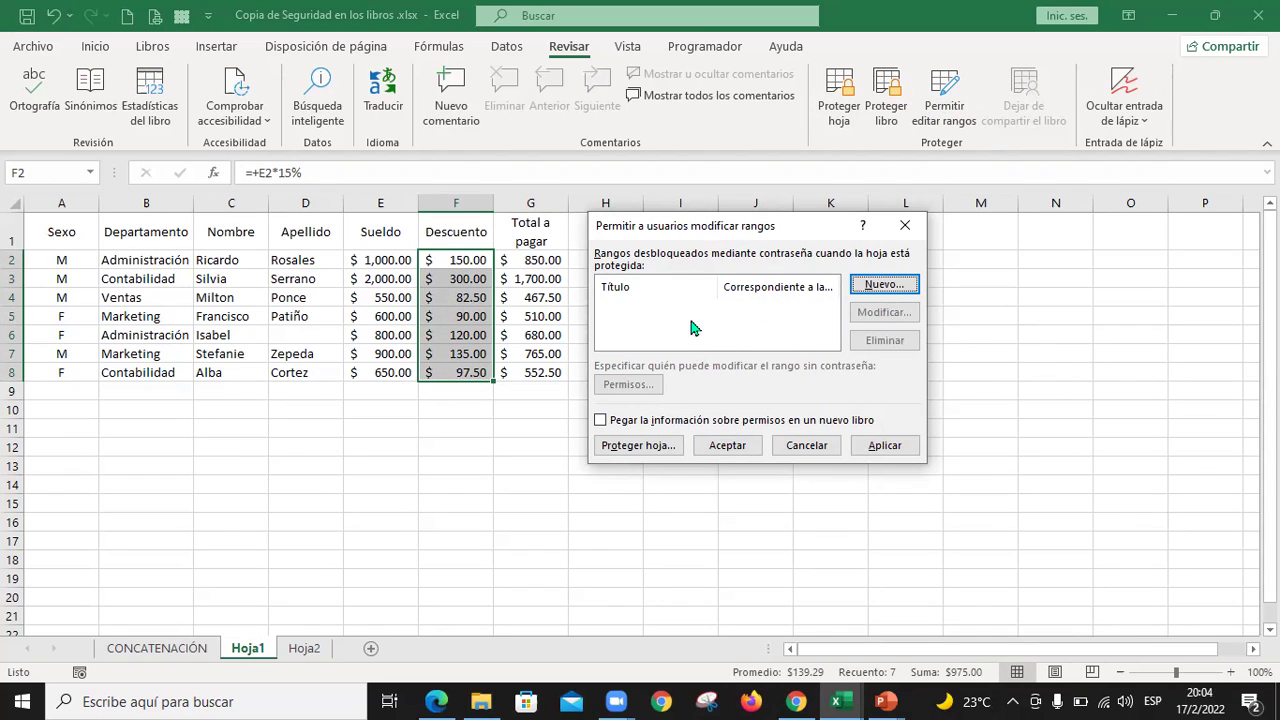
pyautogui.click(814, 451)
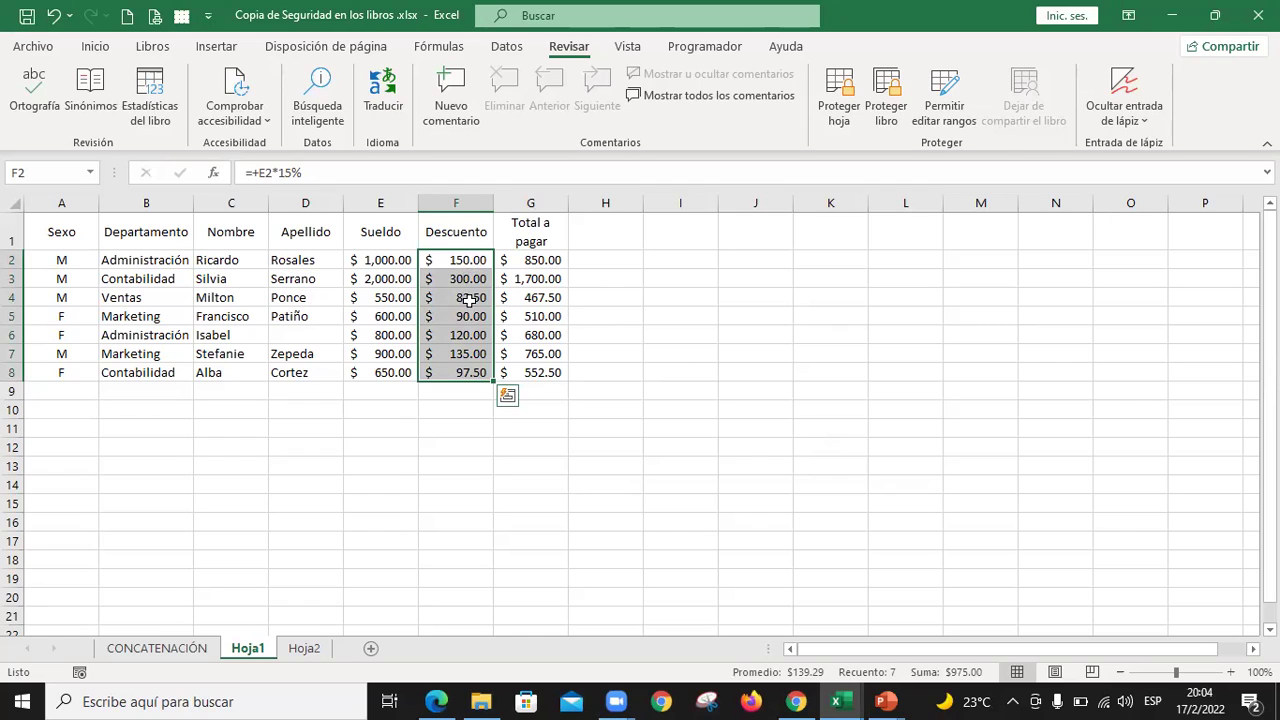
pyautogui.click(953, 98)
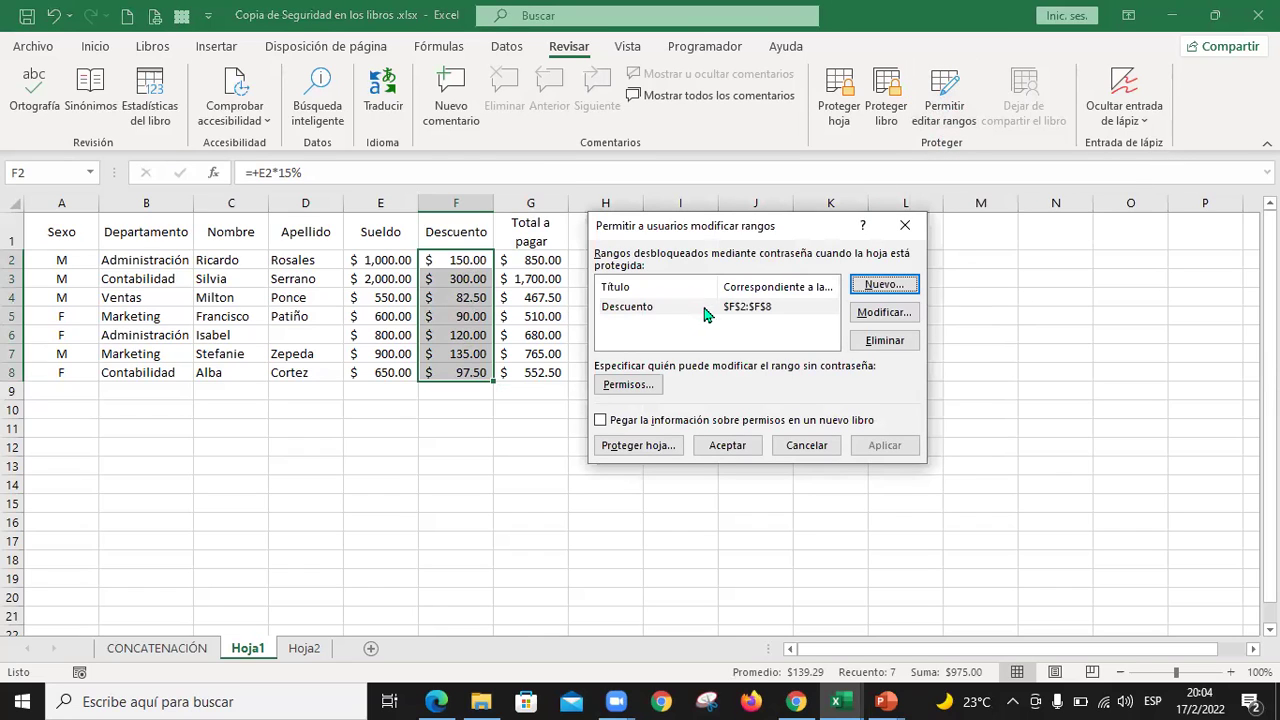
pyautogui.click(708, 314)
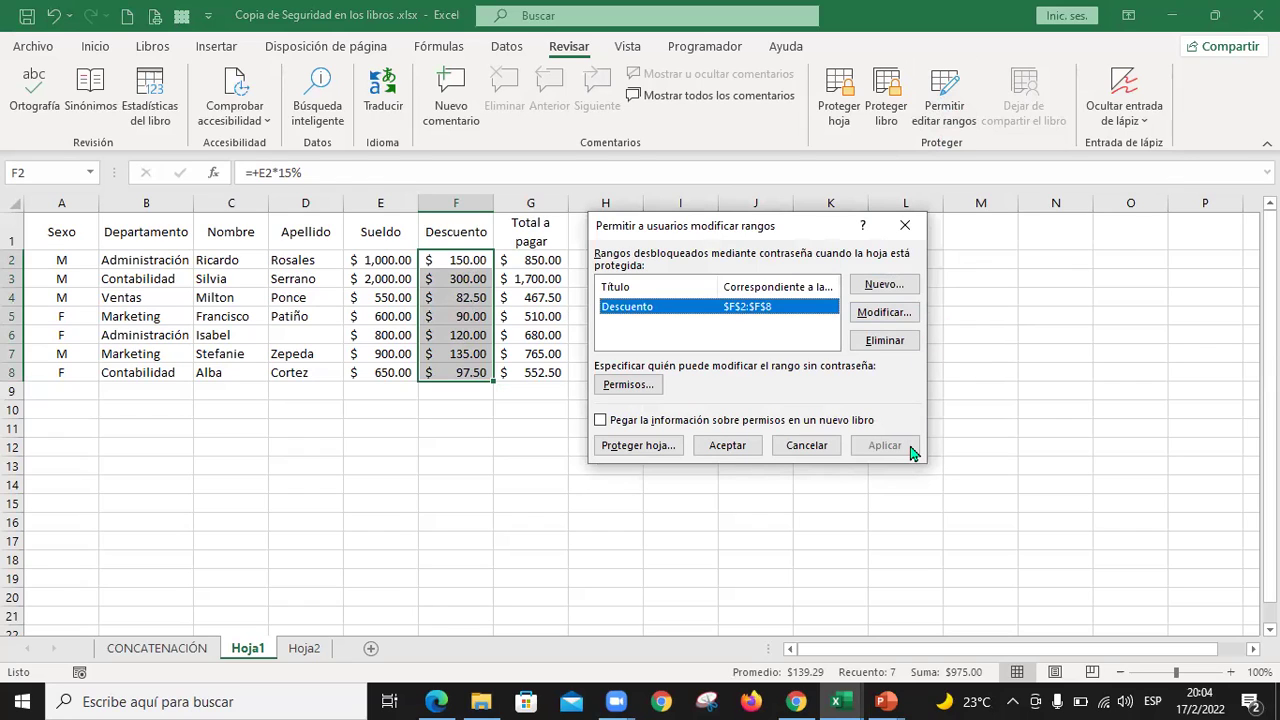
pyautogui.click(806, 445)
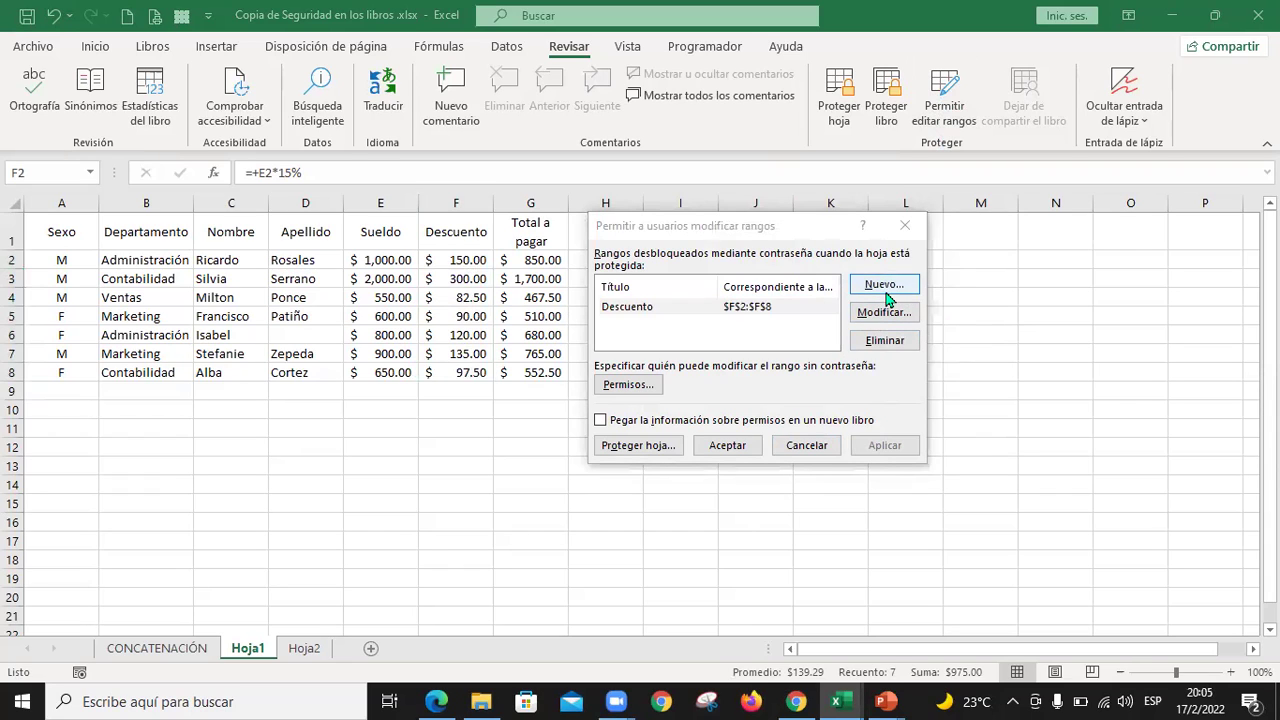
pyautogui.click(826, 448)
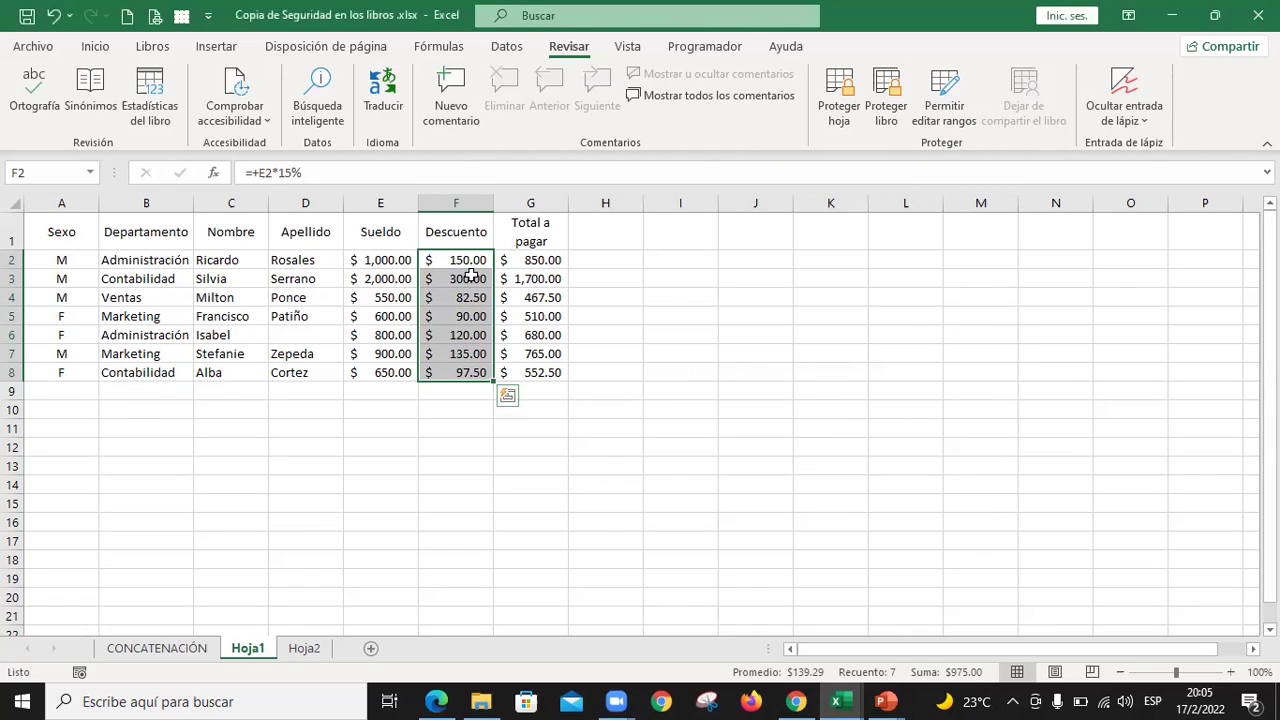
pyautogui.click(944, 105)
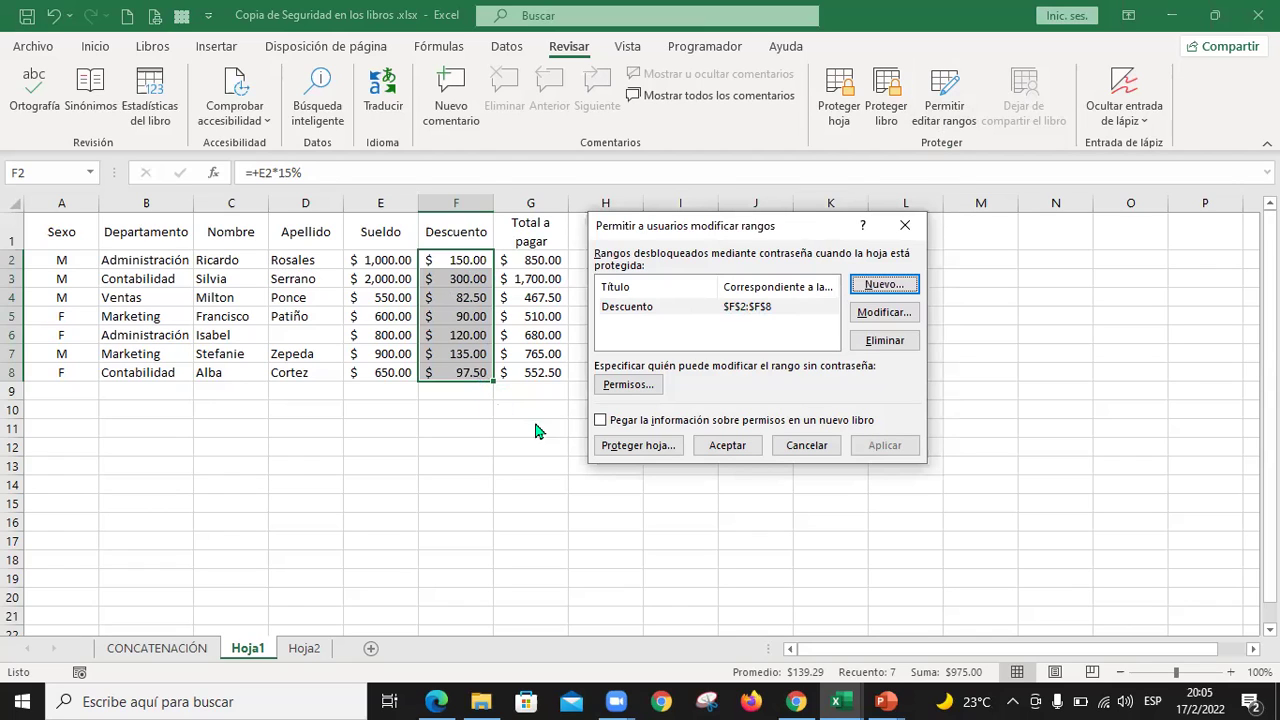
# Protect Hoja1 from the ranges dialog, entering and confirming the sheet password.
pyautogui.click(668, 451)
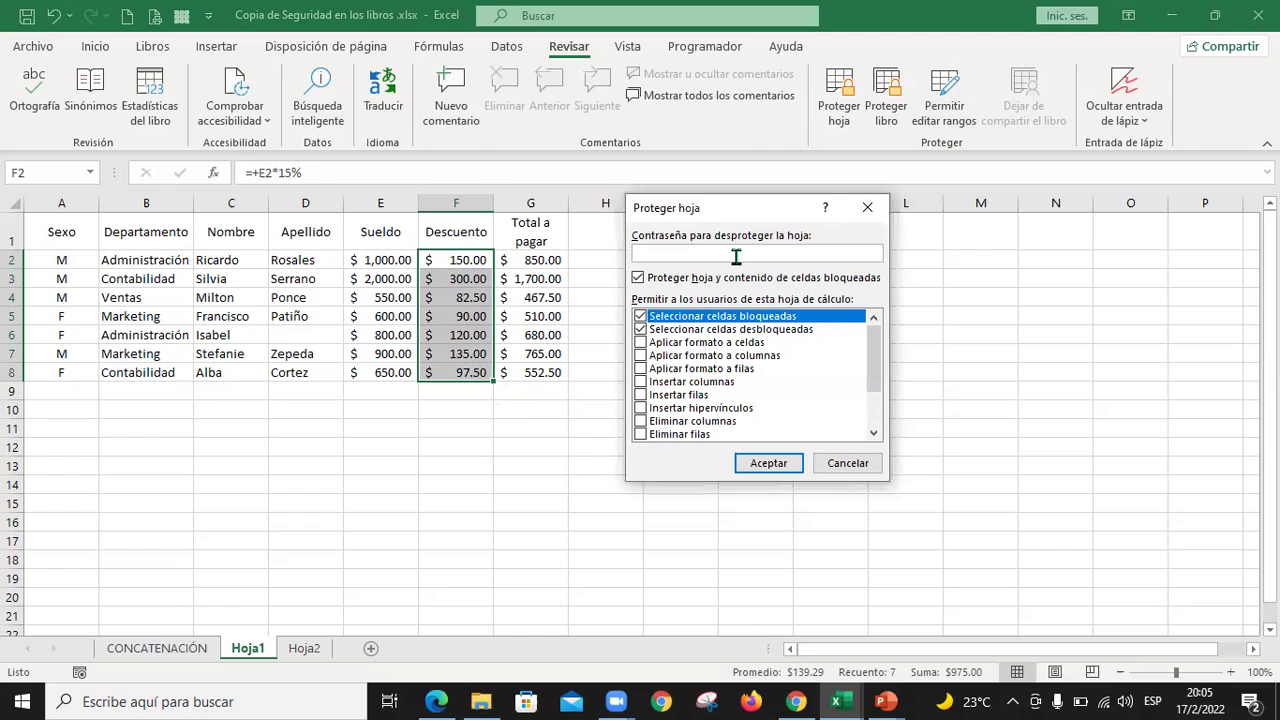
pyautogui.click(776, 464)
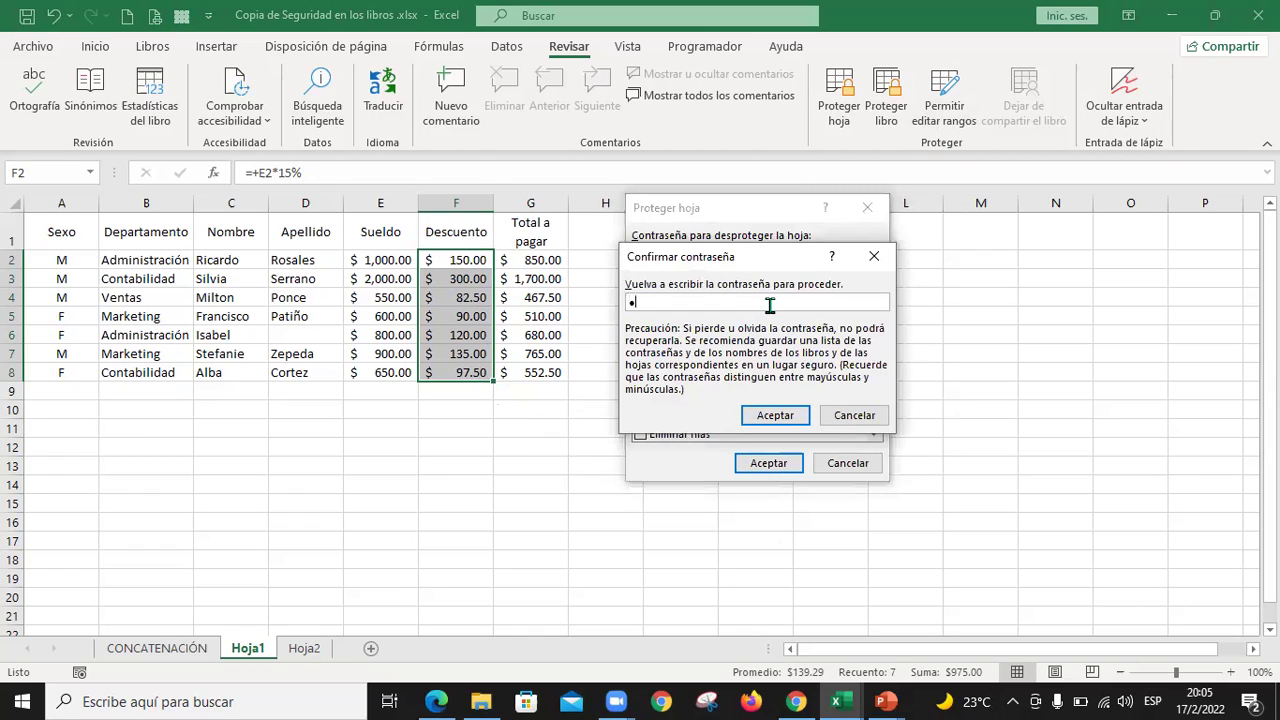
pyautogui.click(780, 418)
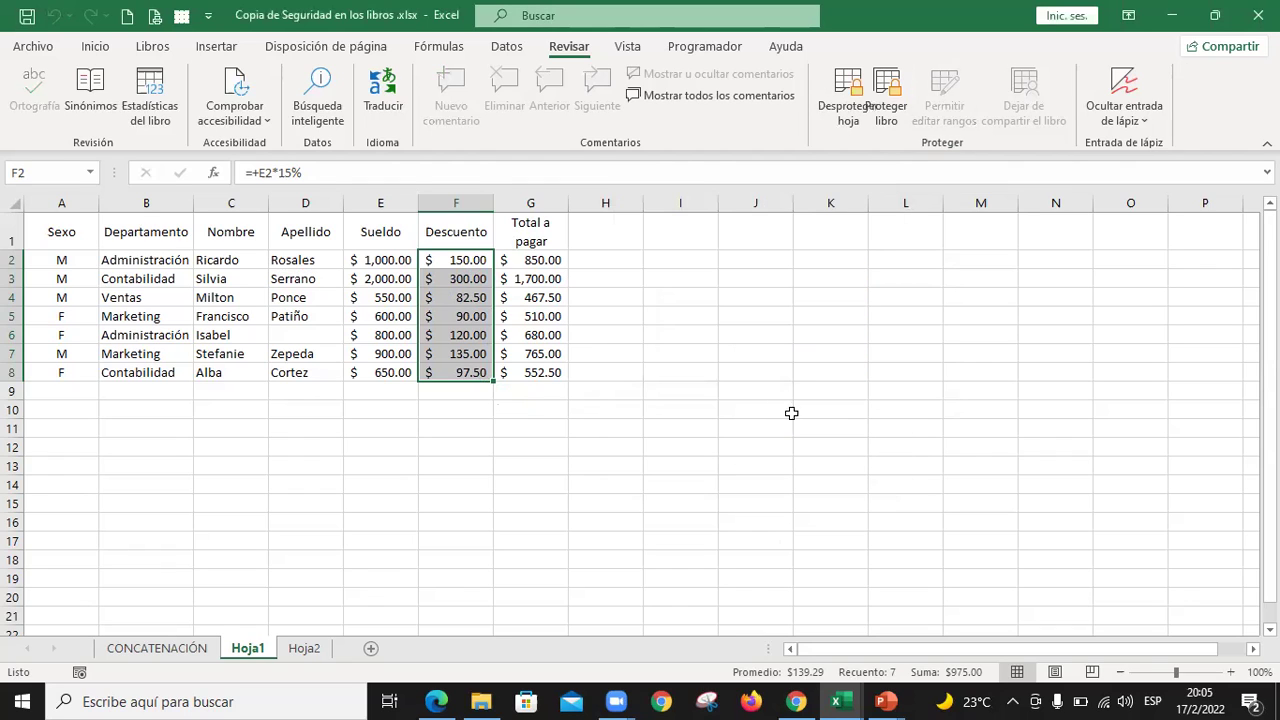
pyautogui.click(645, 364)
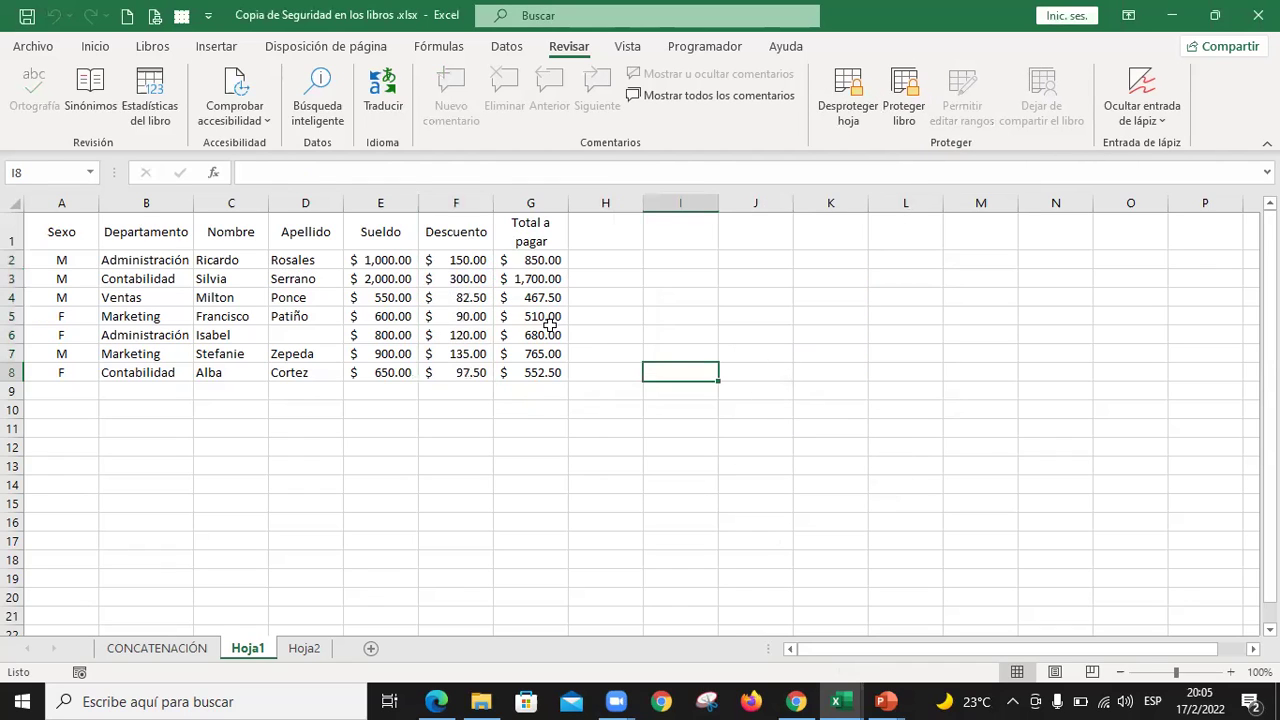
# Try editing F2 and G2, dismissing the range-password prompt and protected-sheet warning.
pyautogui.click(478, 261)
pyautogui.press('F2')
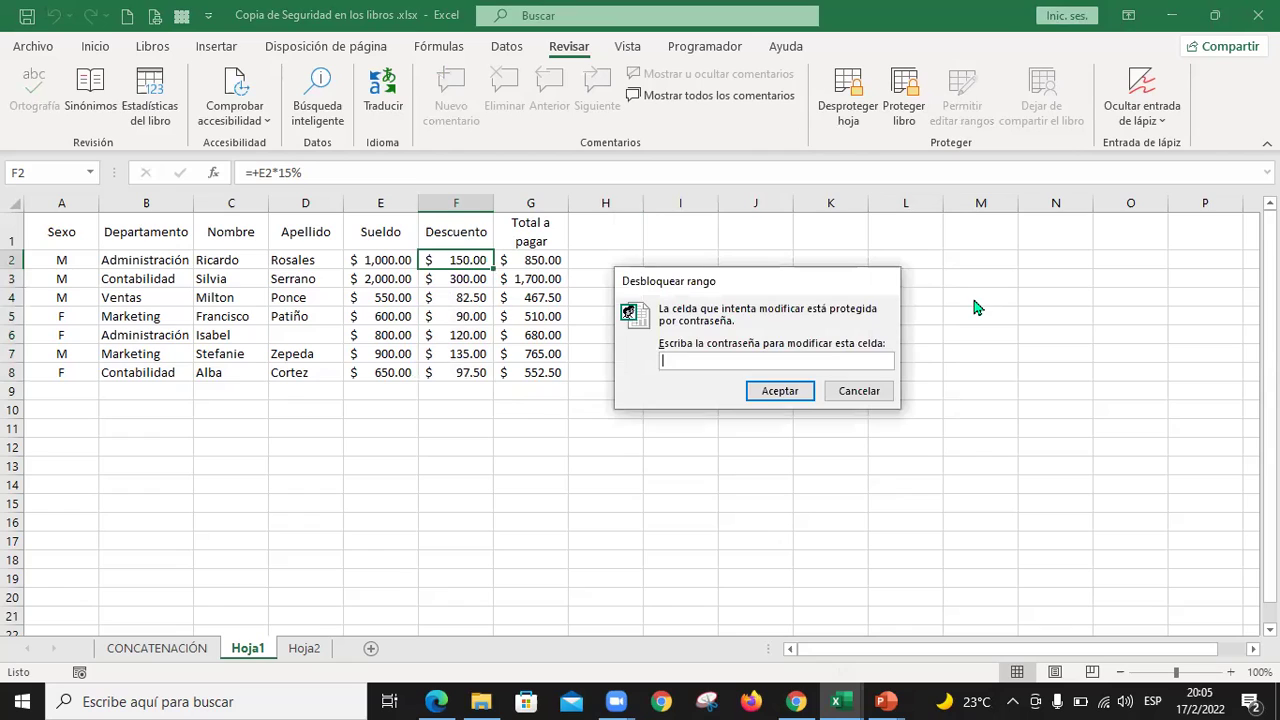
pyautogui.press('Escape')
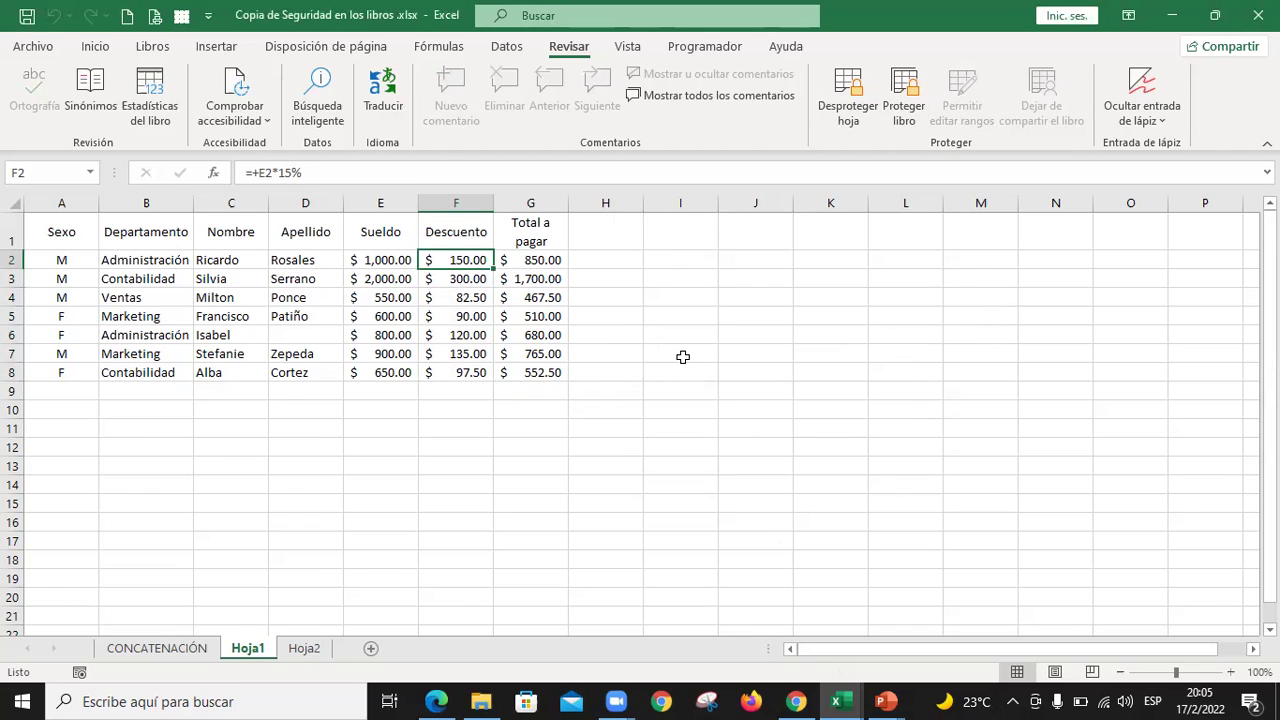
pyautogui.click(544, 259)
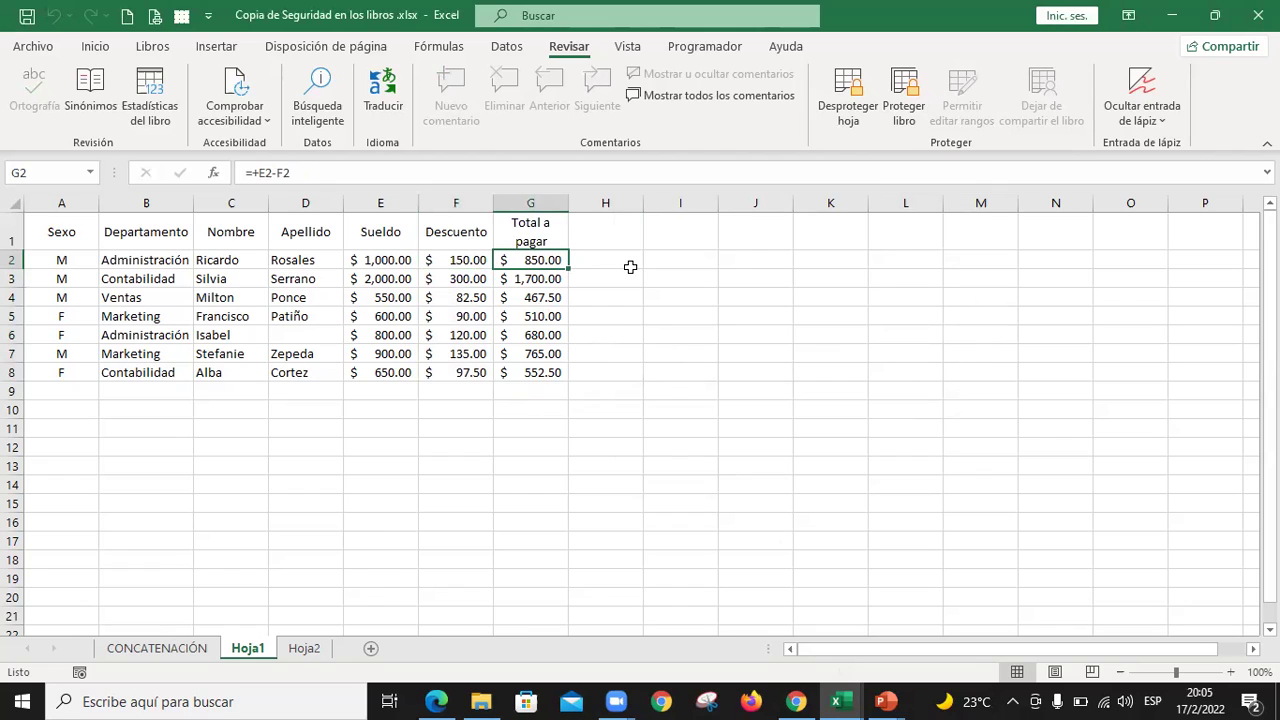
pyautogui.press('Delete')
pyautogui.press('Return')
# Confirm E2, D2 and B2 reject edits on the protected sheet.
pyautogui.click(396, 261)
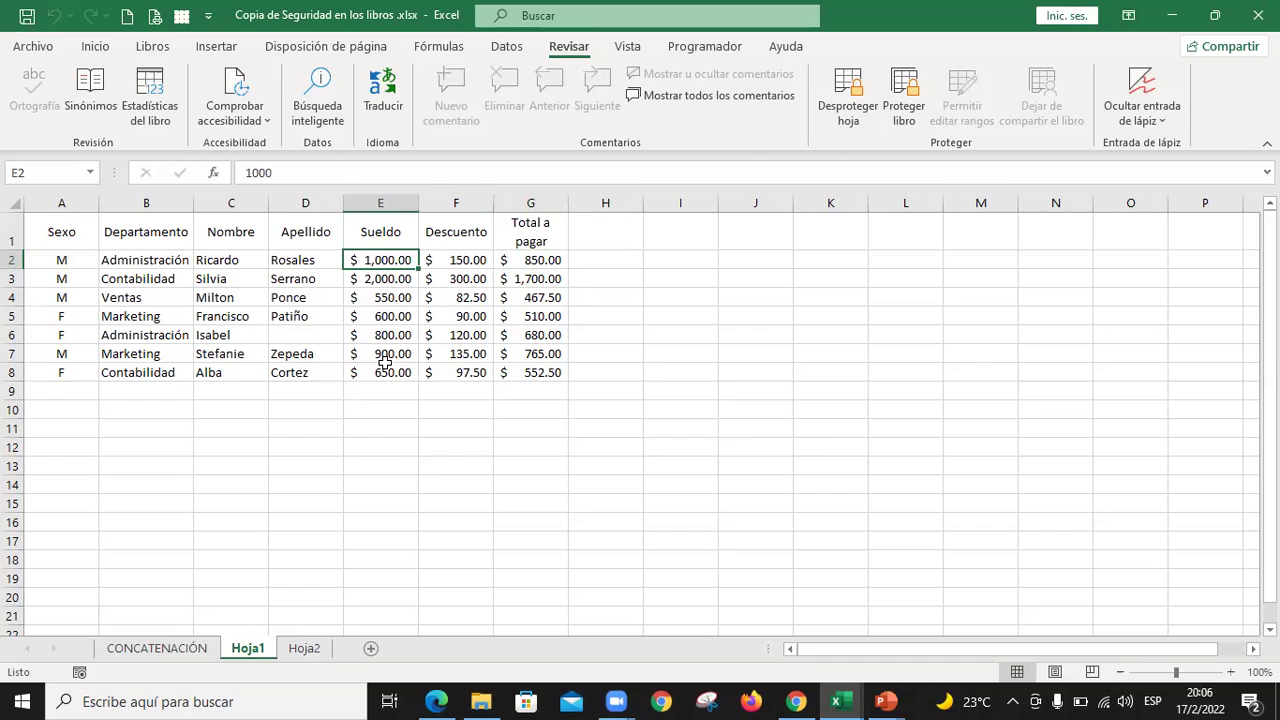
pyautogui.press('Delete')
pyautogui.press('Return')
pyautogui.click(305, 255)
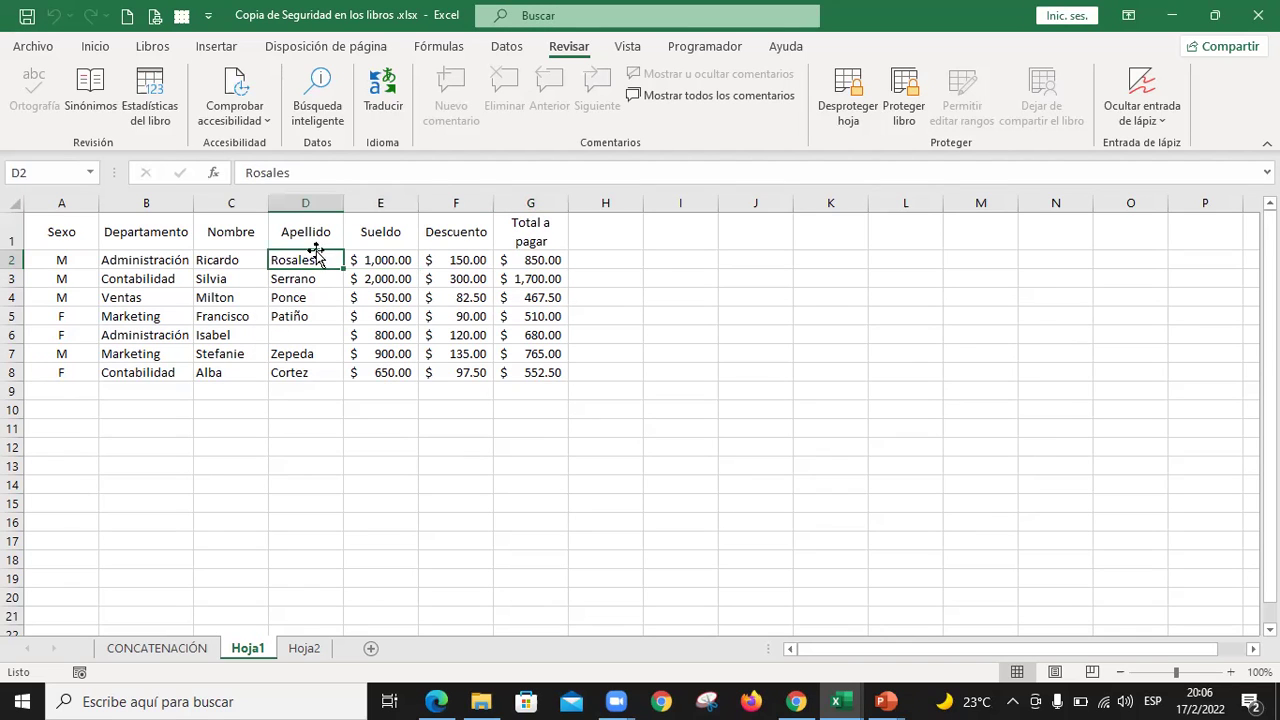
pyautogui.press('Delete')
pyautogui.press('Return')
pyautogui.click(122, 258)
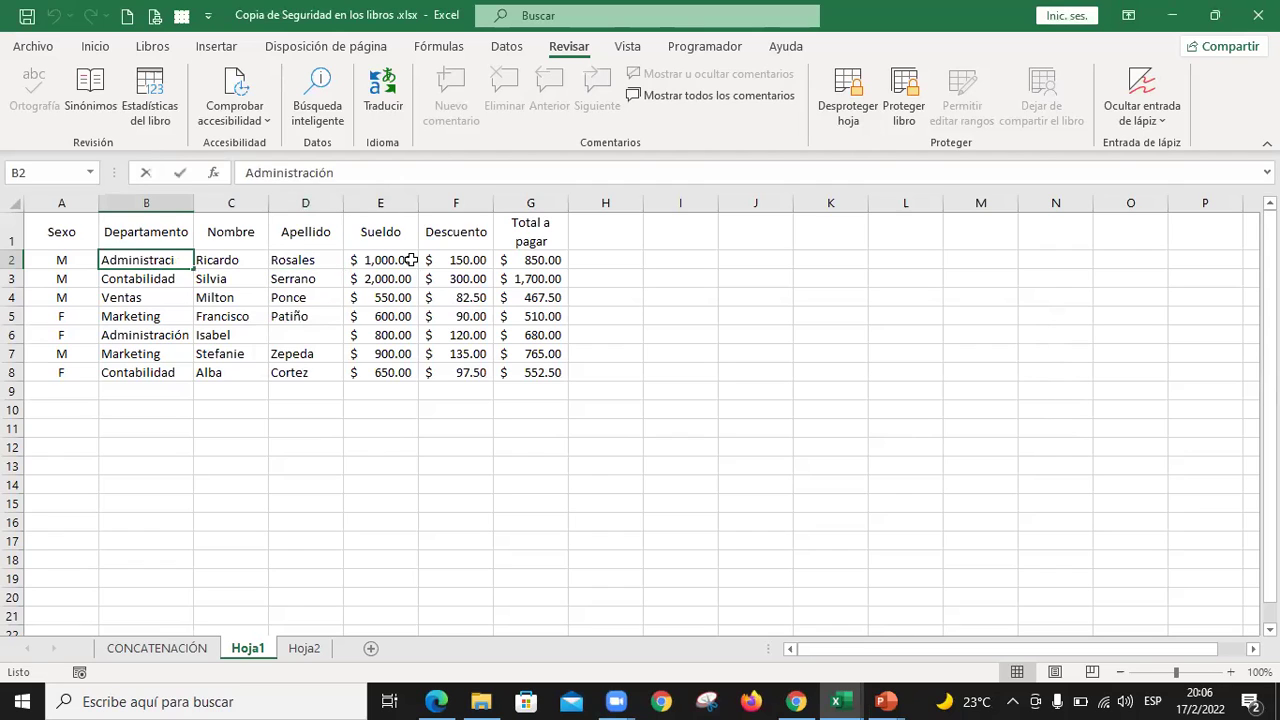
pyautogui.write('F')
pyautogui.press('Escape')
# Unlock the Descuento range at F2 with its password, then test an edit and cancel it.
pyautogui.click(467, 260)
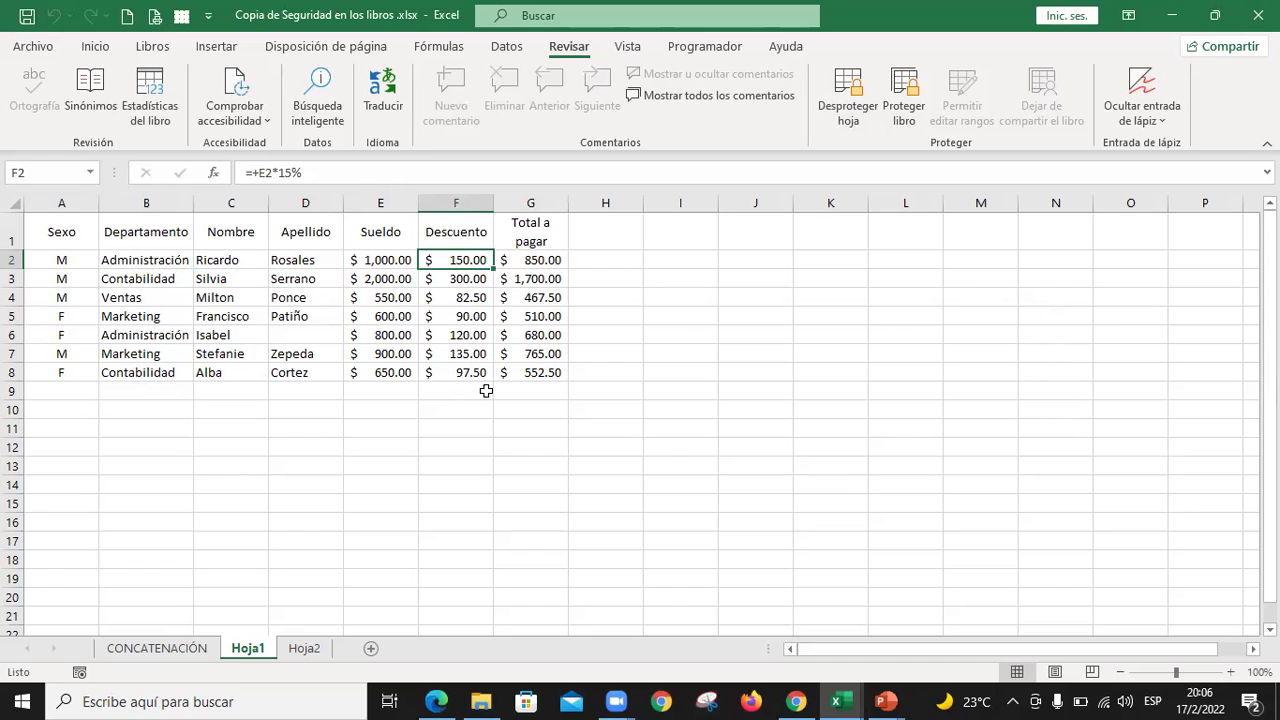
pyautogui.press('Delete')
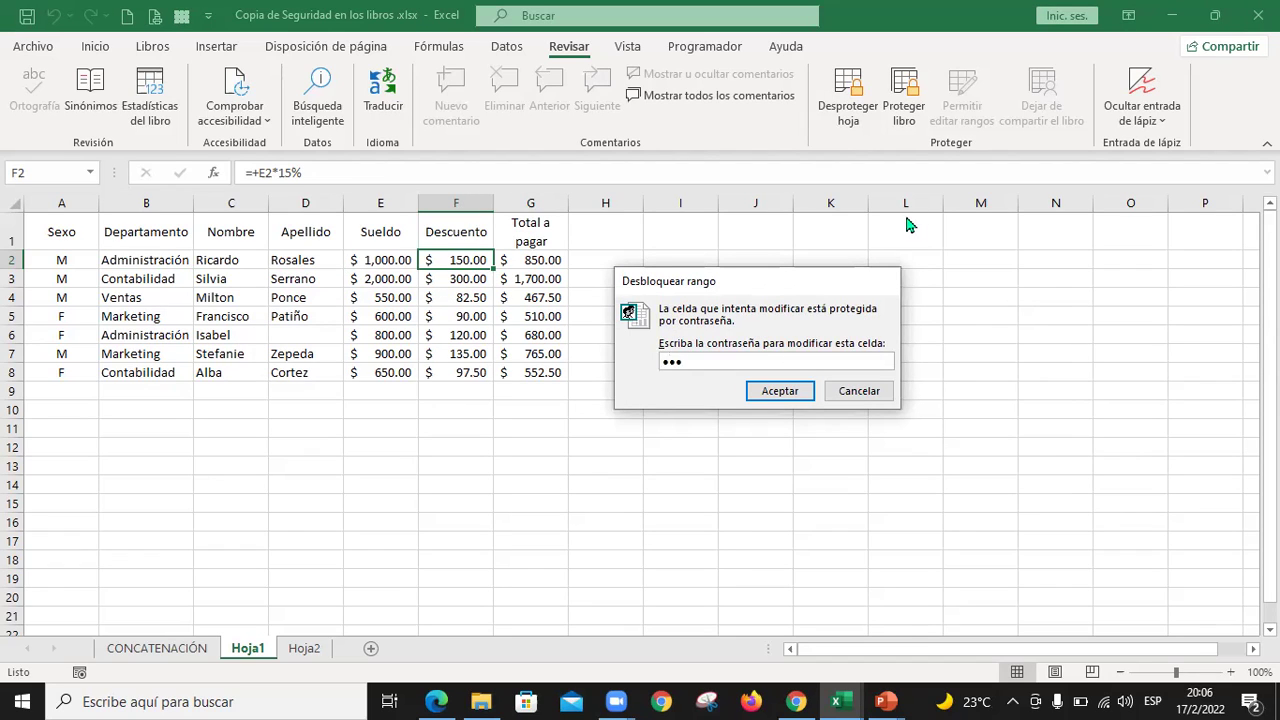
pyautogui.click(797, 391)
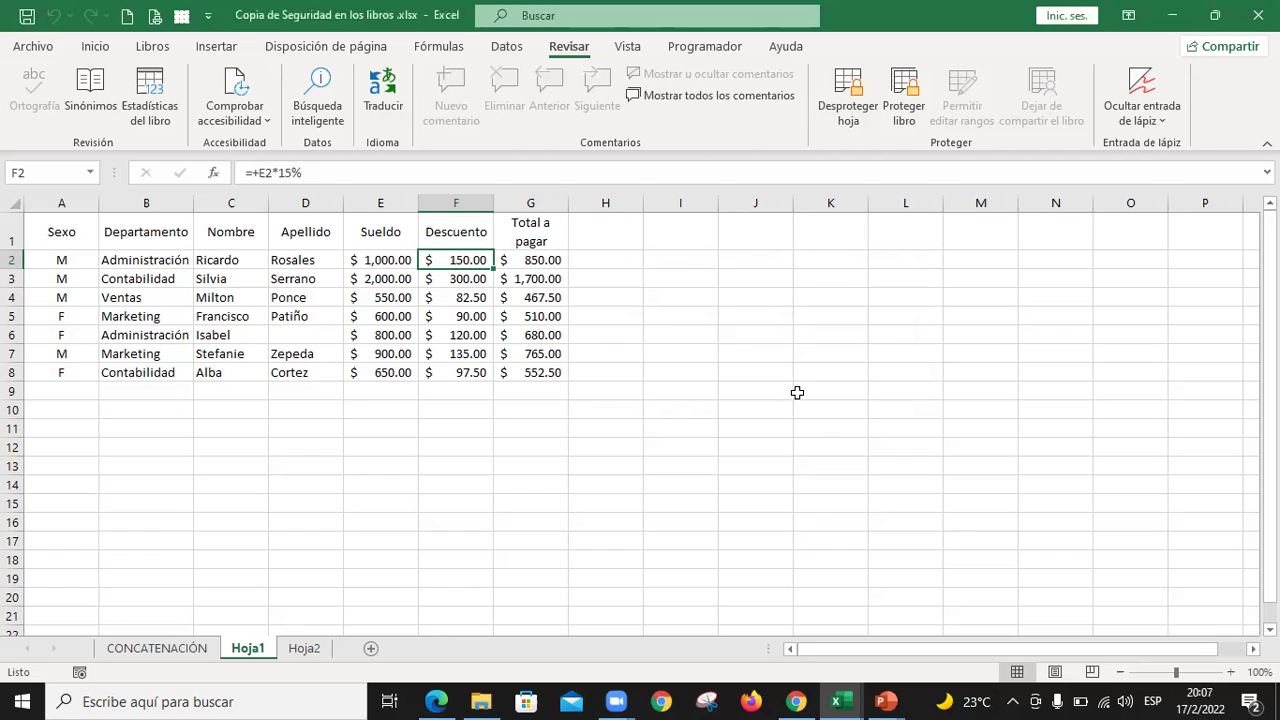
pyautogui.write('2')
pyautogui.press('Escape')
pyautogui.moveTo(466, 262); pyautogui.dragTo(476, 371)
pyautogui.moveTo(389, 258); pyautogui.dragTo(386, 374)
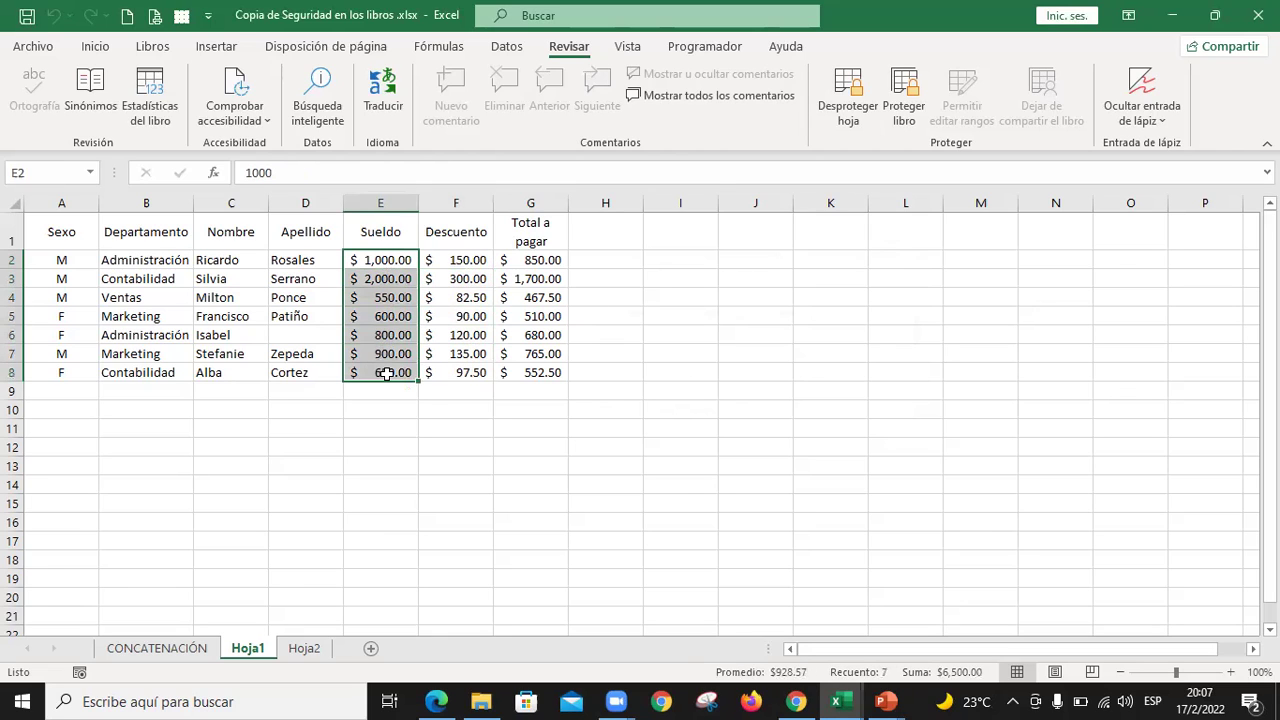
# Unprotect Hoja1 by entering its password in Desproteger hoja.
pyautogui.rightClick(386, 374)
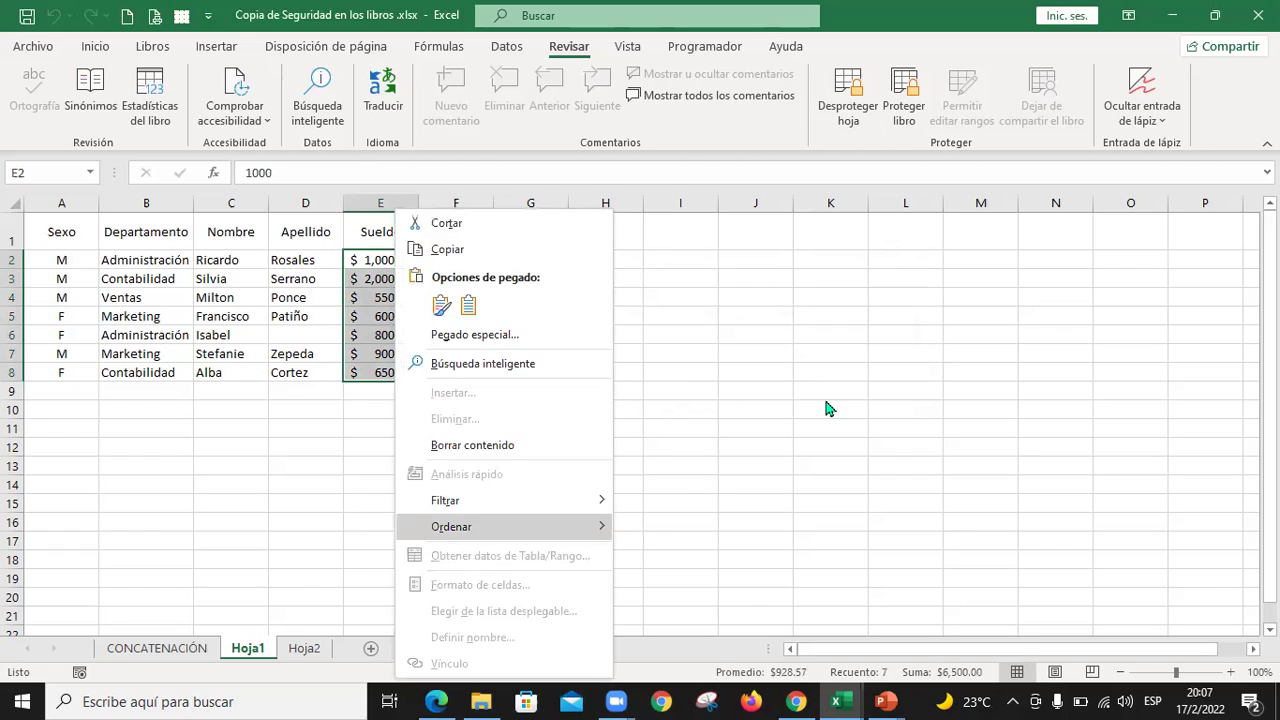
pyautogui.click(752, 293)
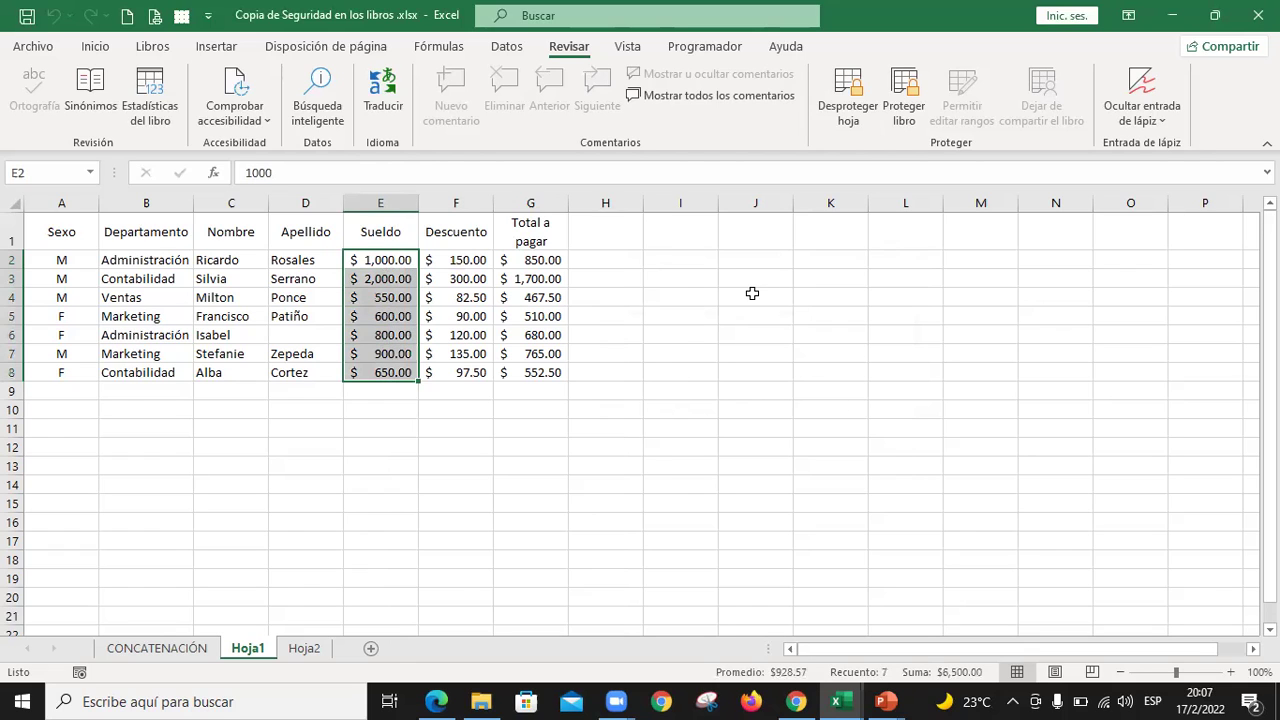
pyautogui.click(853, 119)
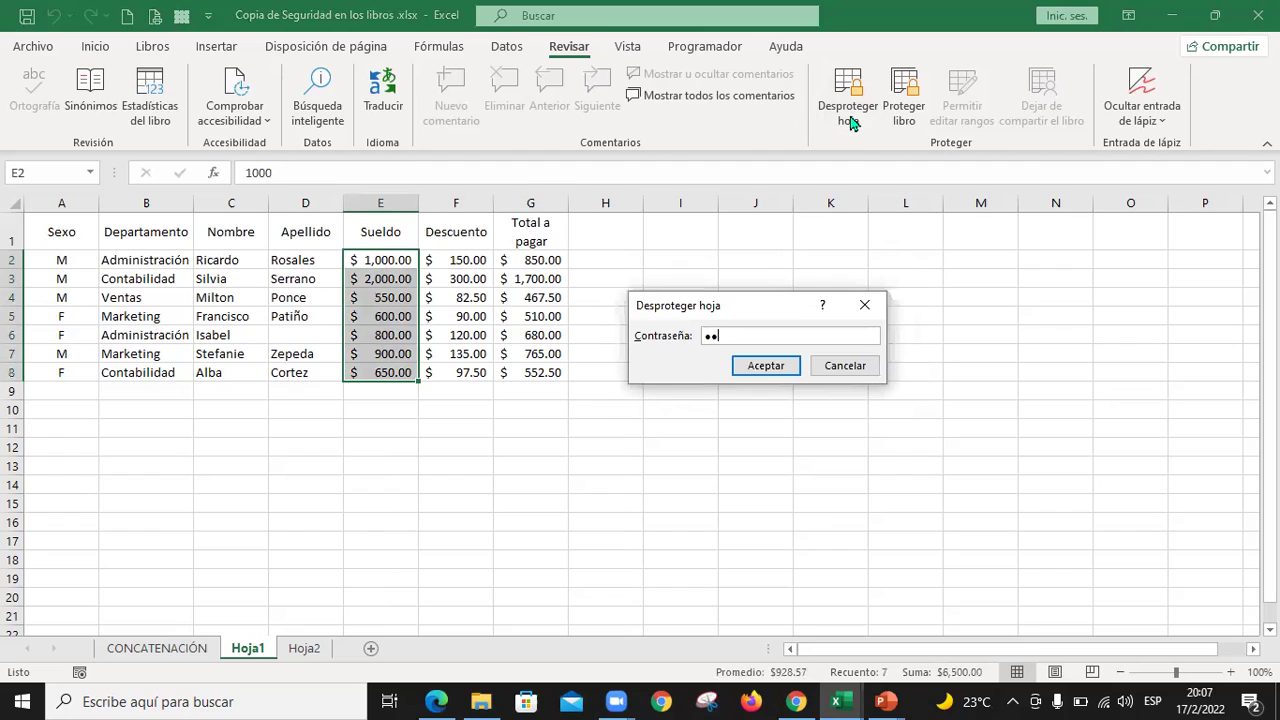
pyautogui.click(786, 362)
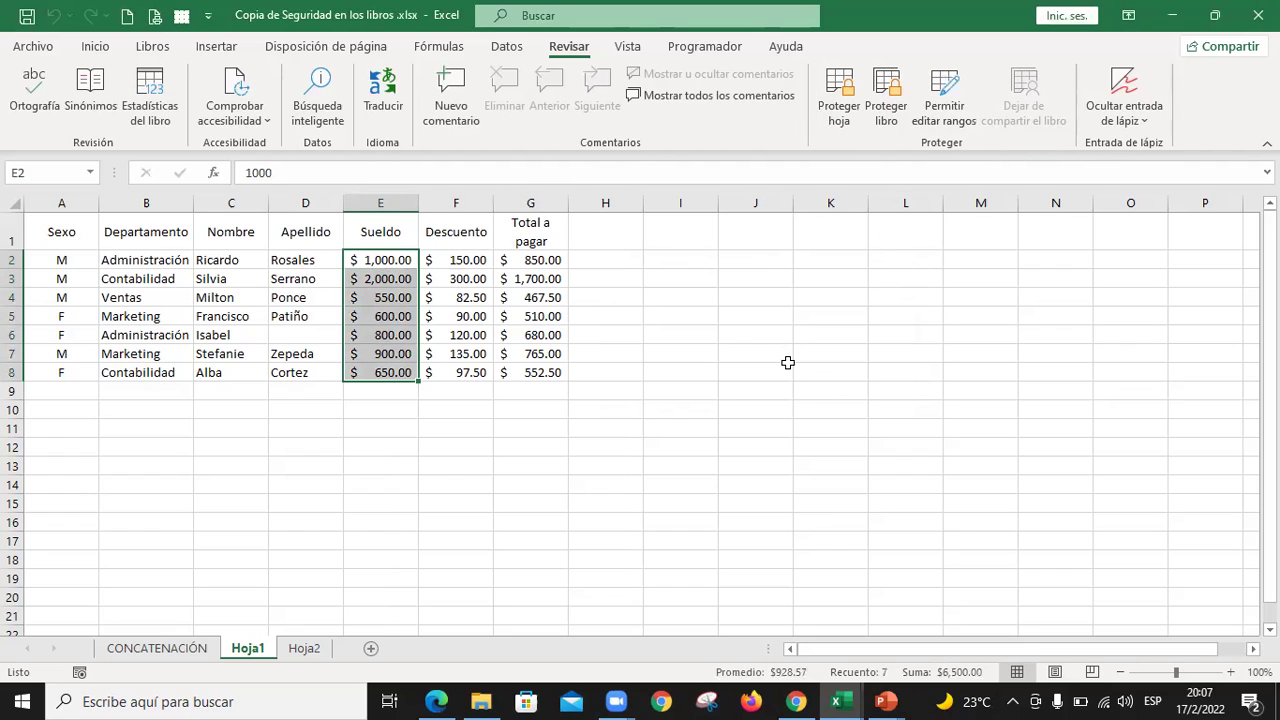
# Re-enter 1000 in E2 and keep Sueldo cells E2:E8 marked Bloqueada.
pyautogui.click(398, 260)
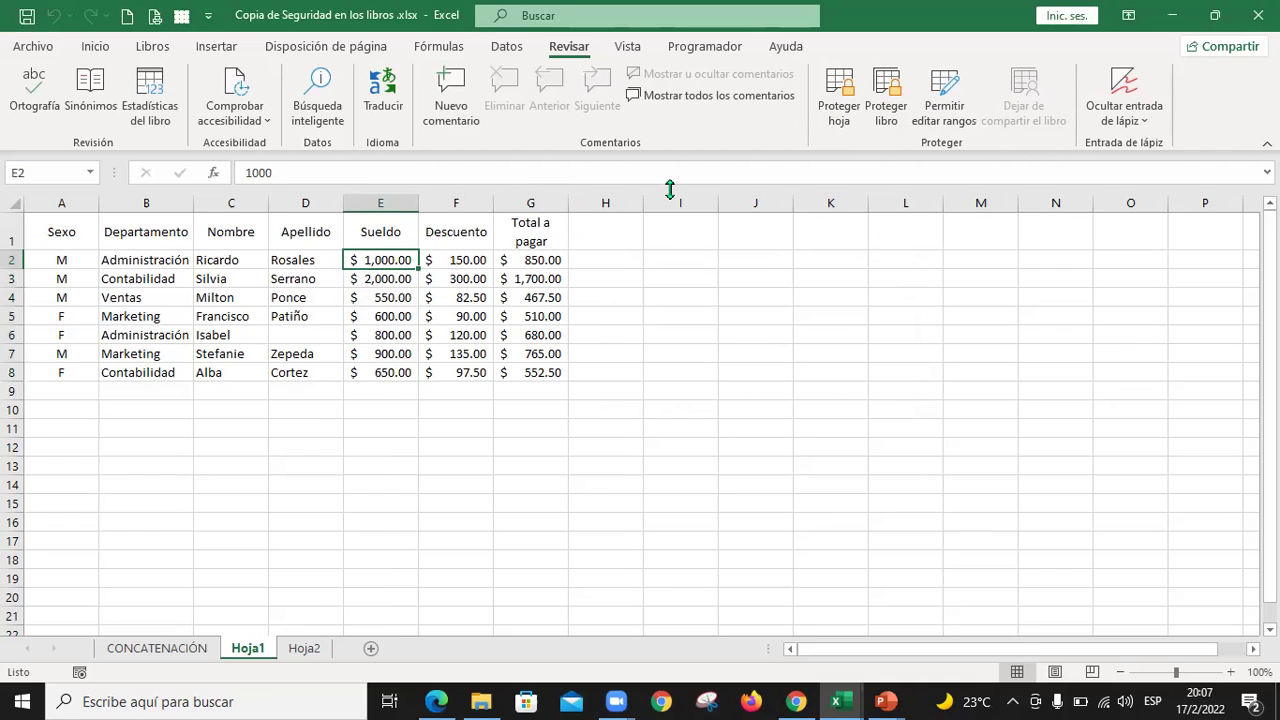
pyautogui.write('1000')
pyautogui.hotkey('ctrl', 'Return')
pyautogui.moveTo(390, 260); pyautogui.dragTo(403, 371)
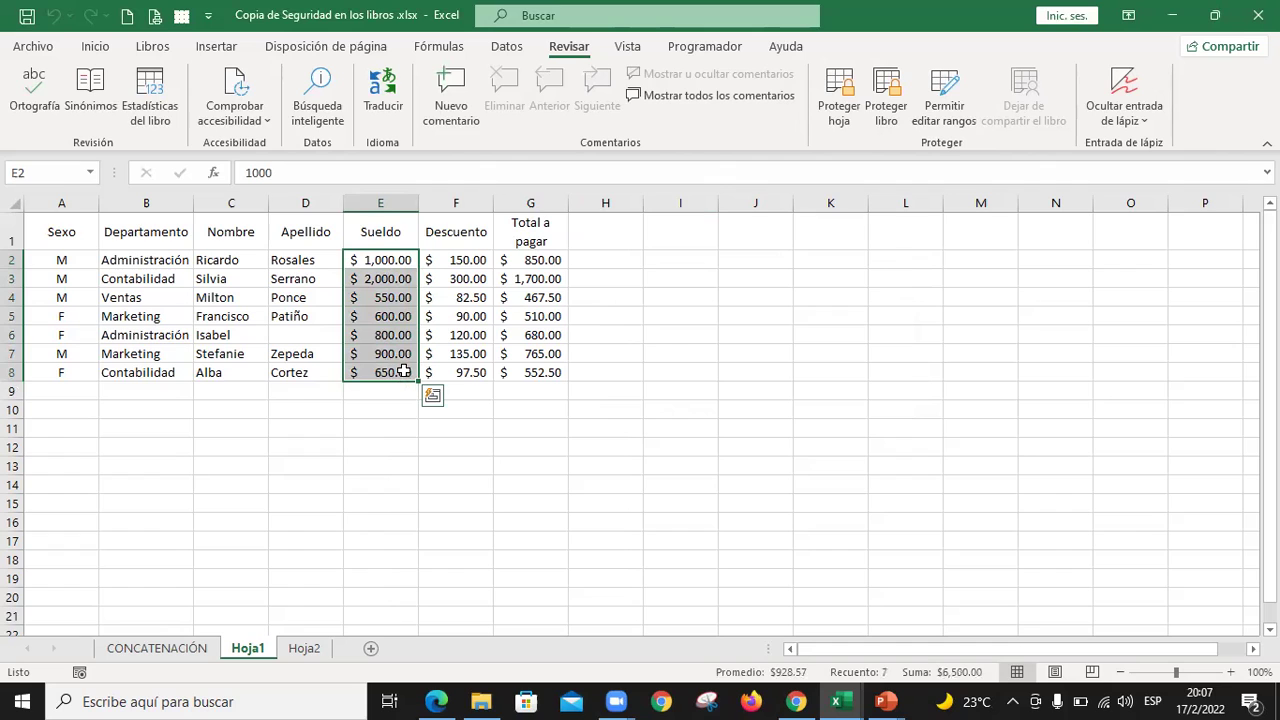
pyautogui.hotkey('ctrl', '1')
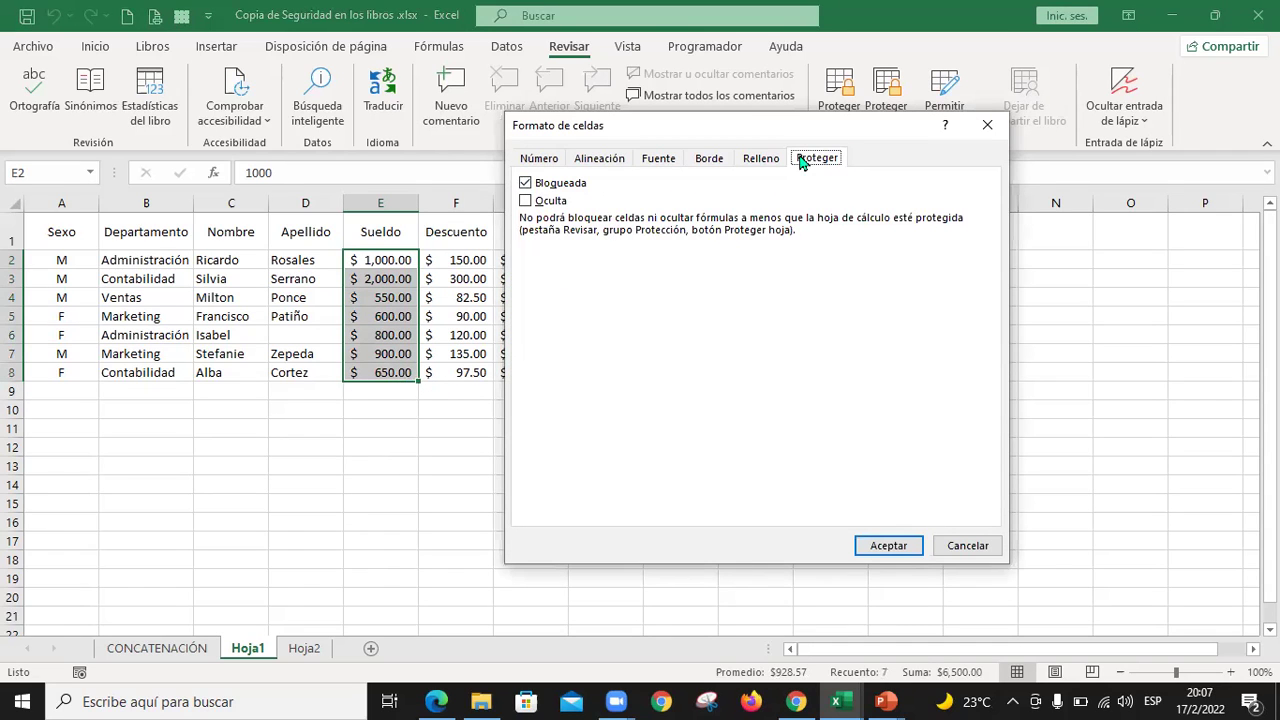
pyautogui.click(862, 545)
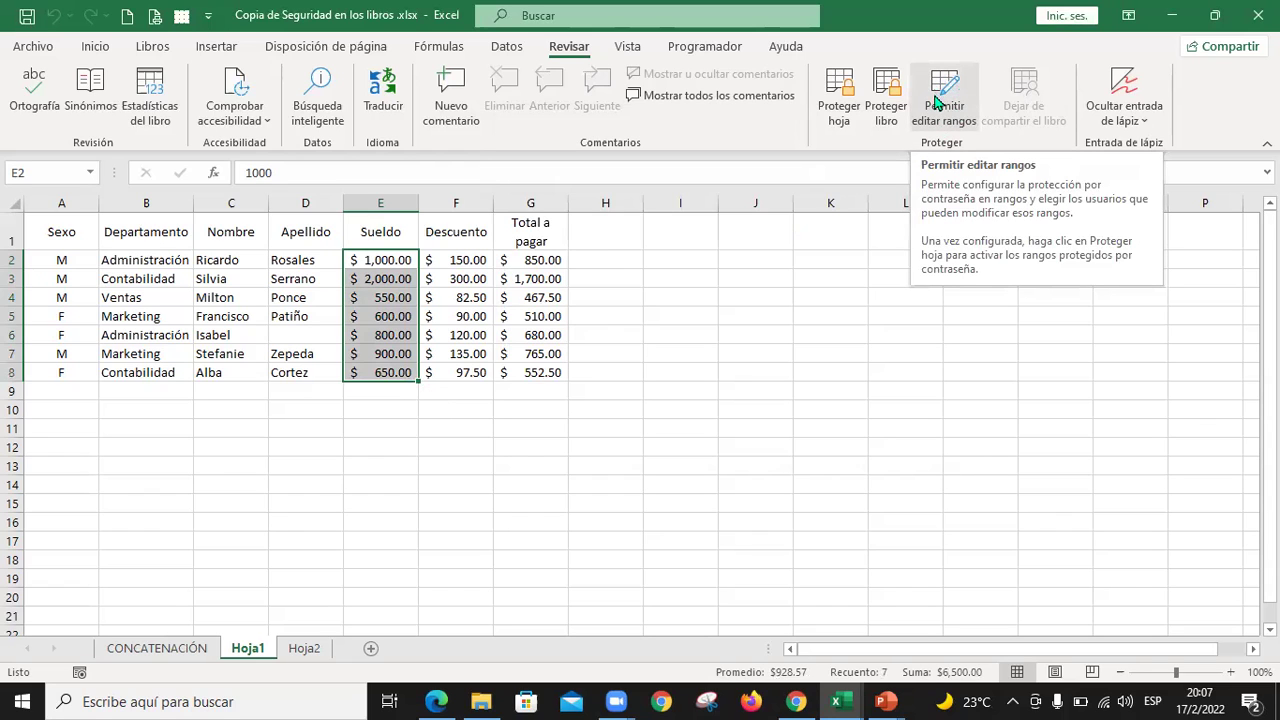
# Create a new editable range titled Sueldo for E2:E8 with a confirmed range password.
pyautogui.click(473, 259)
pyautogui.moveTo(473, 259); pyautogui.dragTo(470, 372)
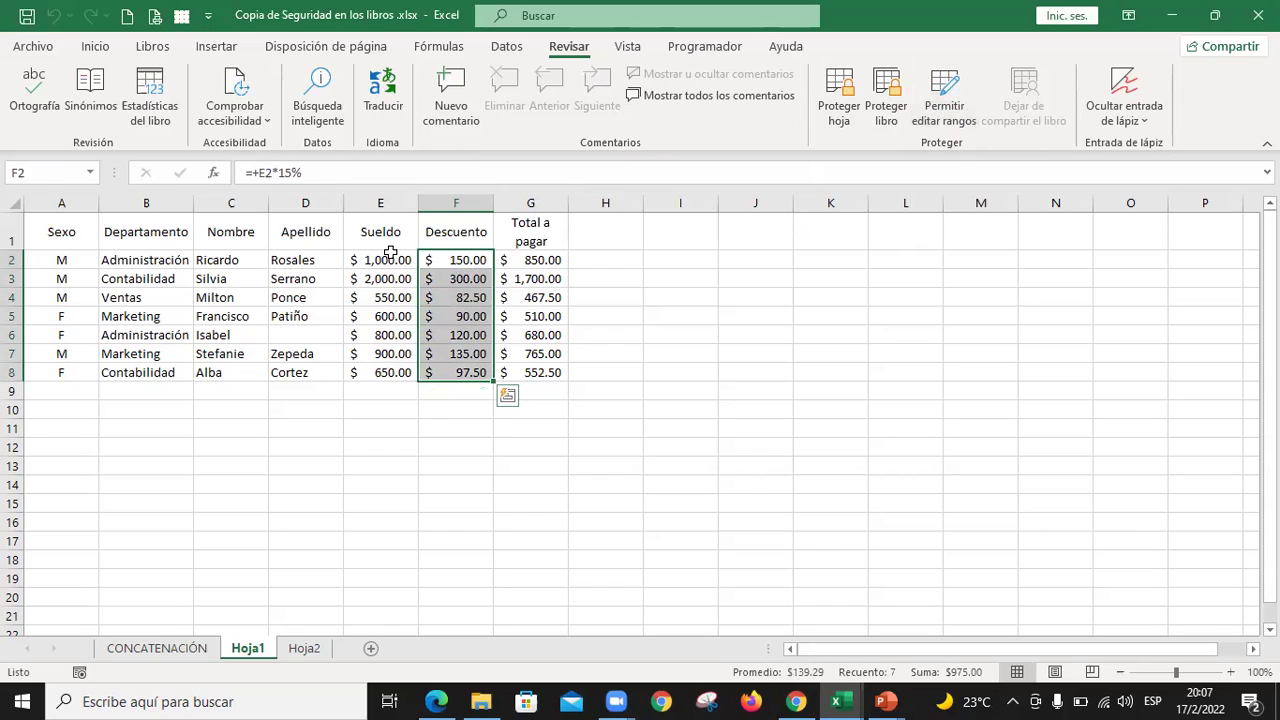
pyautogui.moveTo(390, 254); pyautogui.dragTo(391, 370)
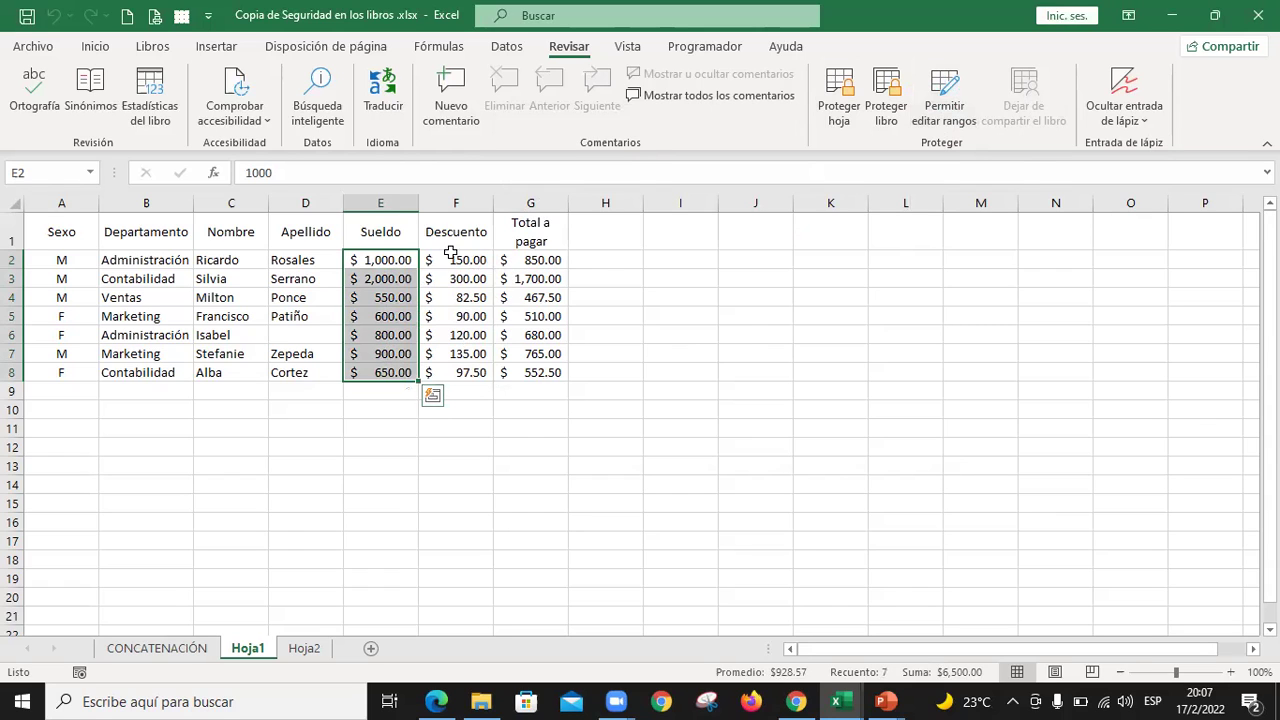
pyautogui.click(945, 90)
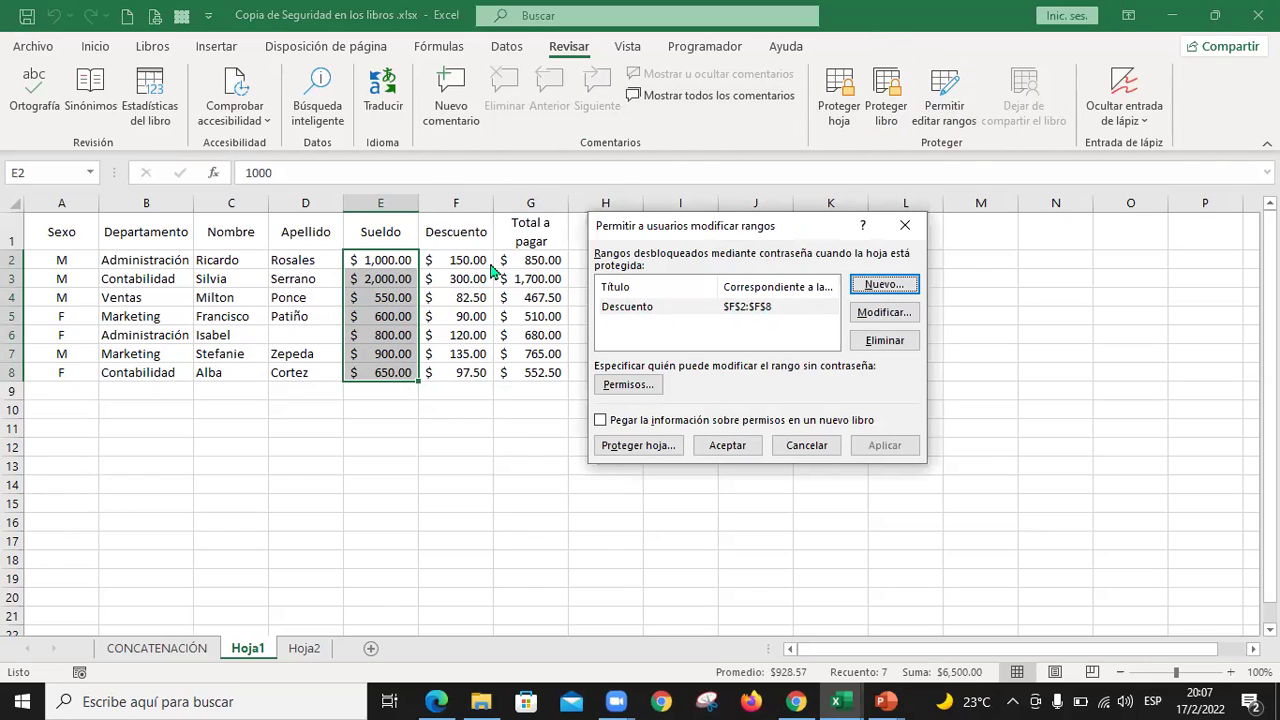
pyautogui.click(895, 290)
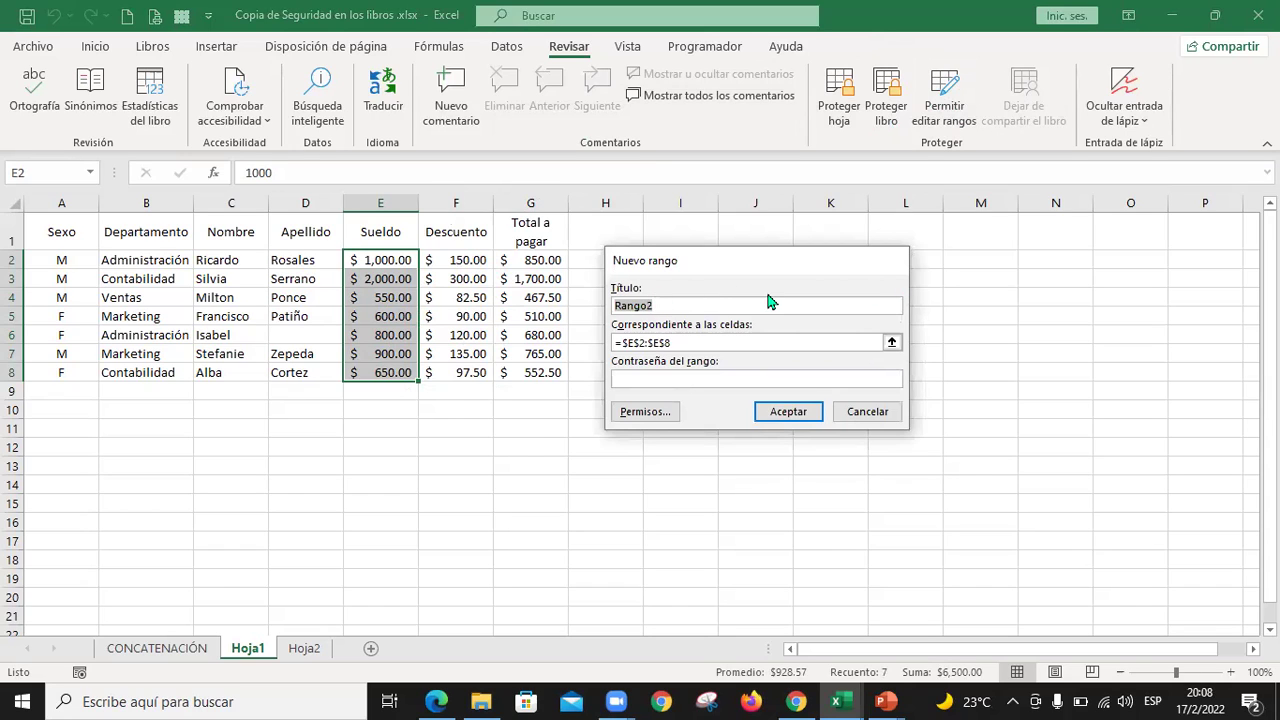
pyautogui.write('sUELD')
pyautogui.press('BackSpace')
pyautogui.press('BackSpace')
pyautogui.press('BackSpace')
pyautogui.press('BackSpace')
pyautogui.press('BackSpace')
pyautogui.write('Sueldo')
pyautogui.click(714, 376)
pyautogui.click(778, 414)
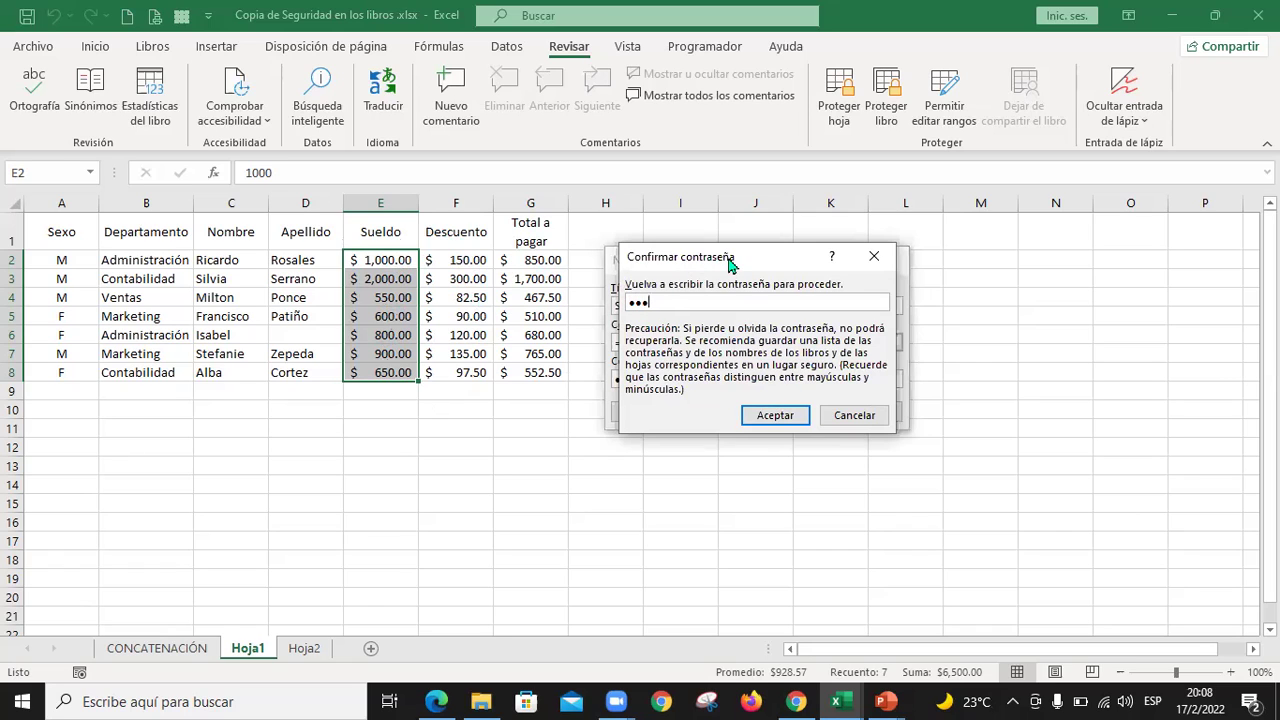
pyautogui.click(785, 418)
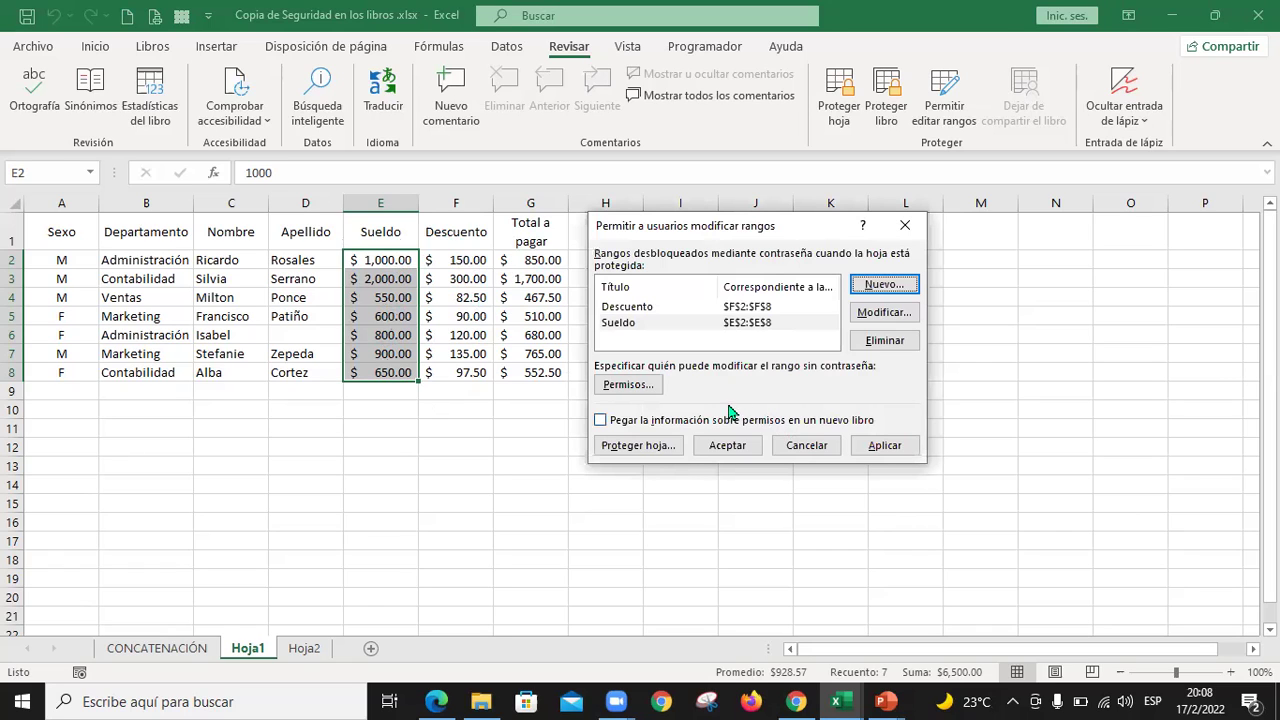
# Protect Hoja1 from the ranges dialog with a confirmed sheet password.
pyautogui.click(662, 448)
pyautogui.click(768, 463)
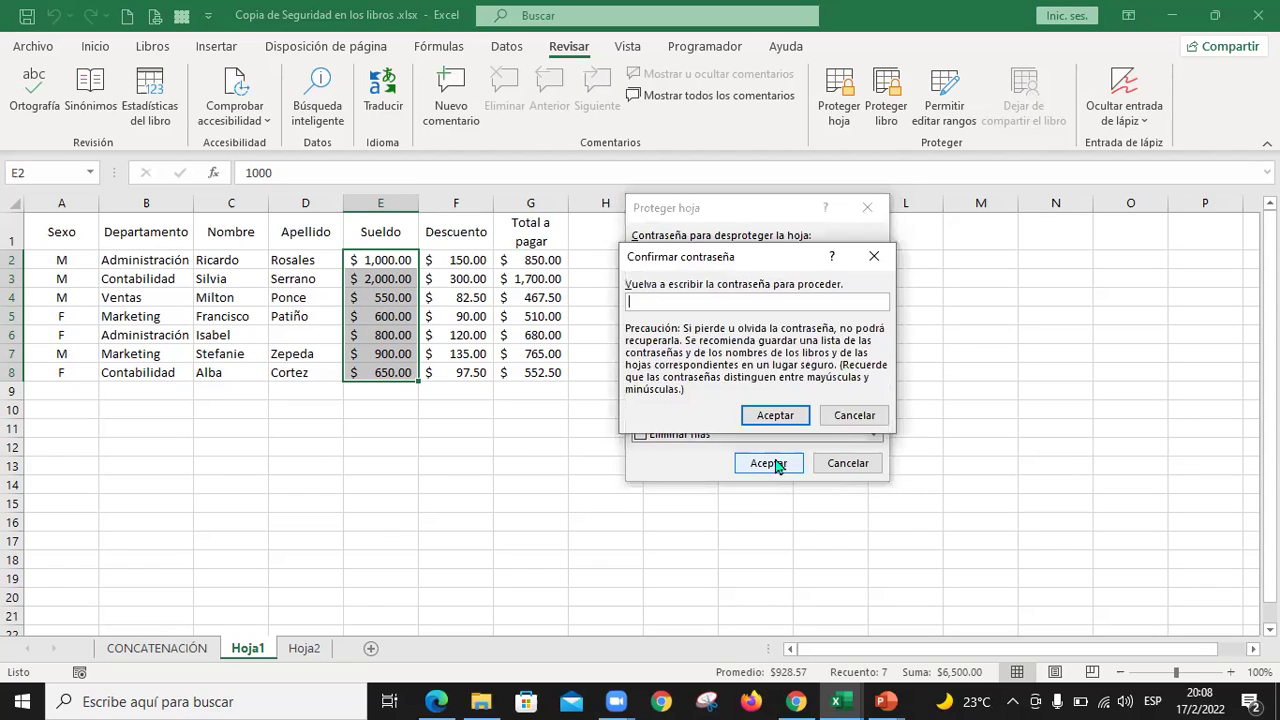
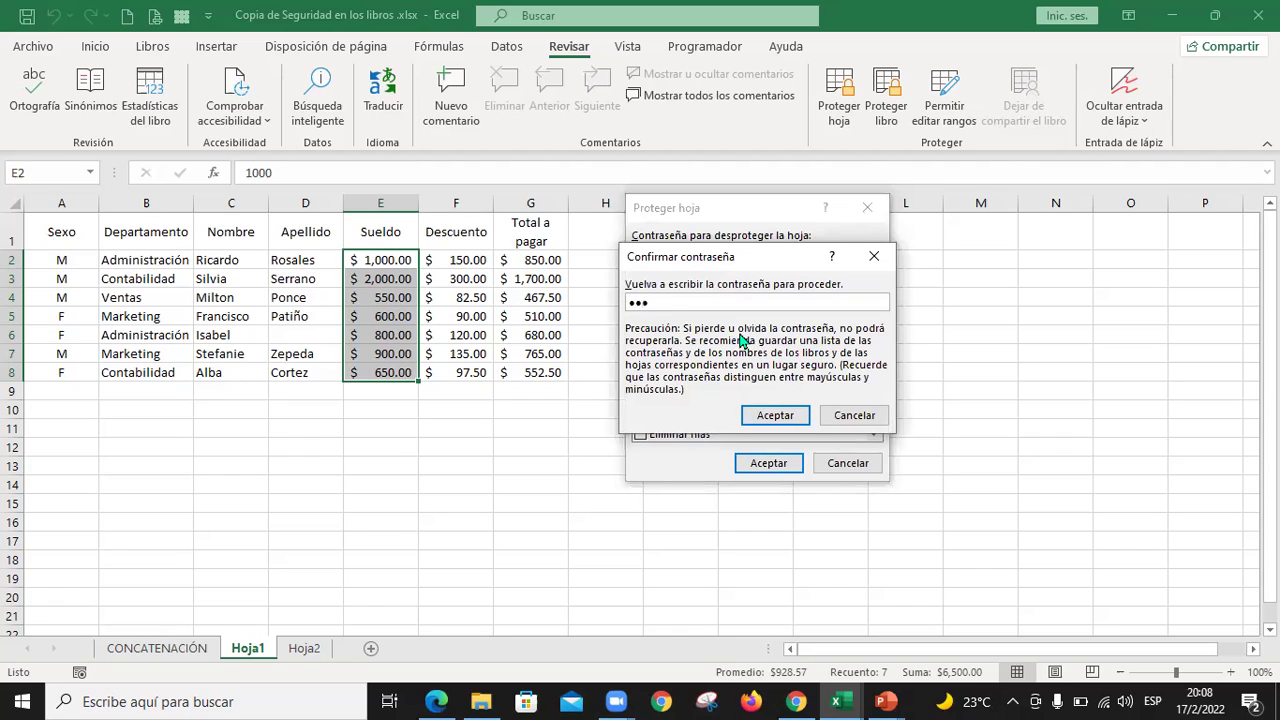
pyautogui.click(774, 414)
pyautogui.click(600, 313)
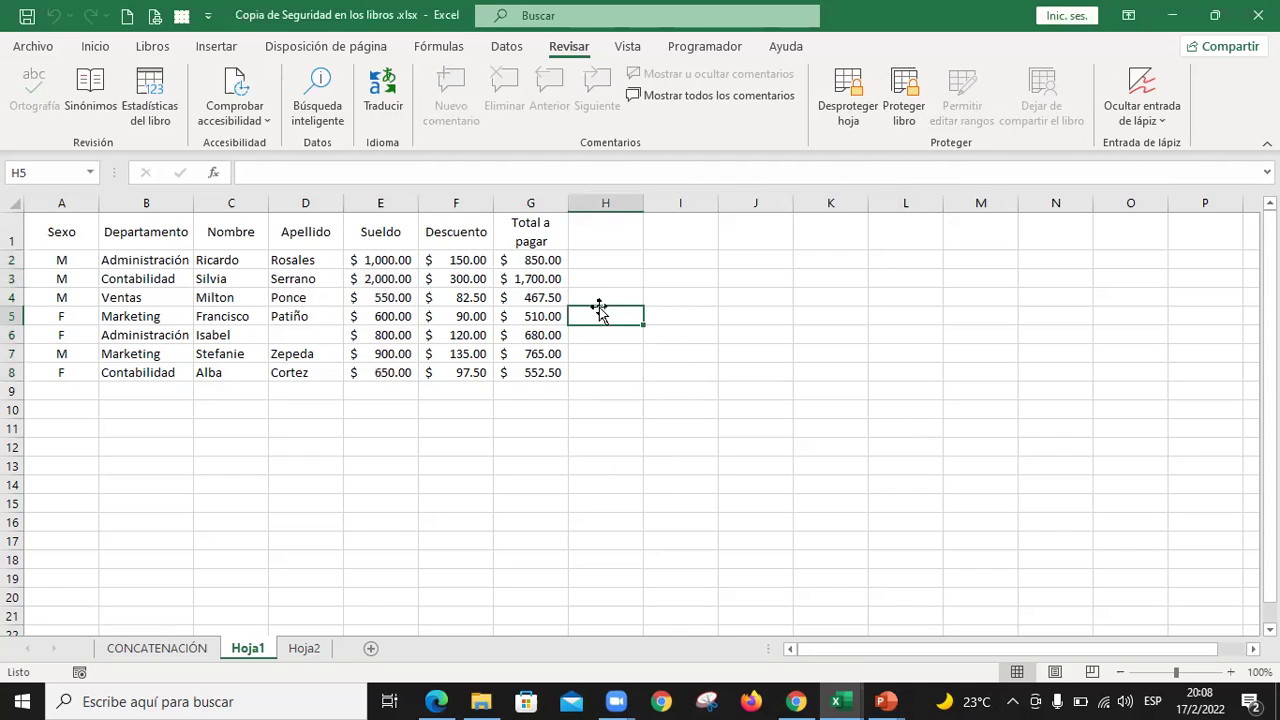
# Try editing F2 and E2, dismissing each range-password prompt.
pyautogui.click(462, 262)
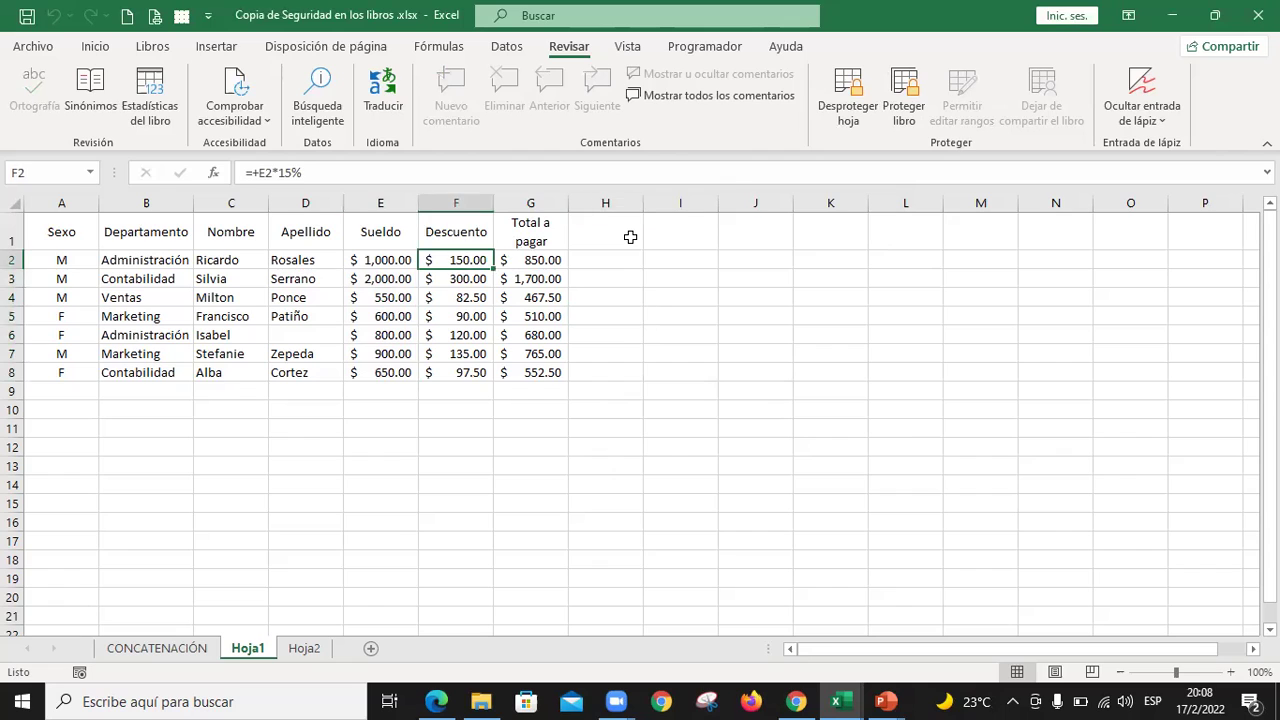
pyautogui.press('F2')
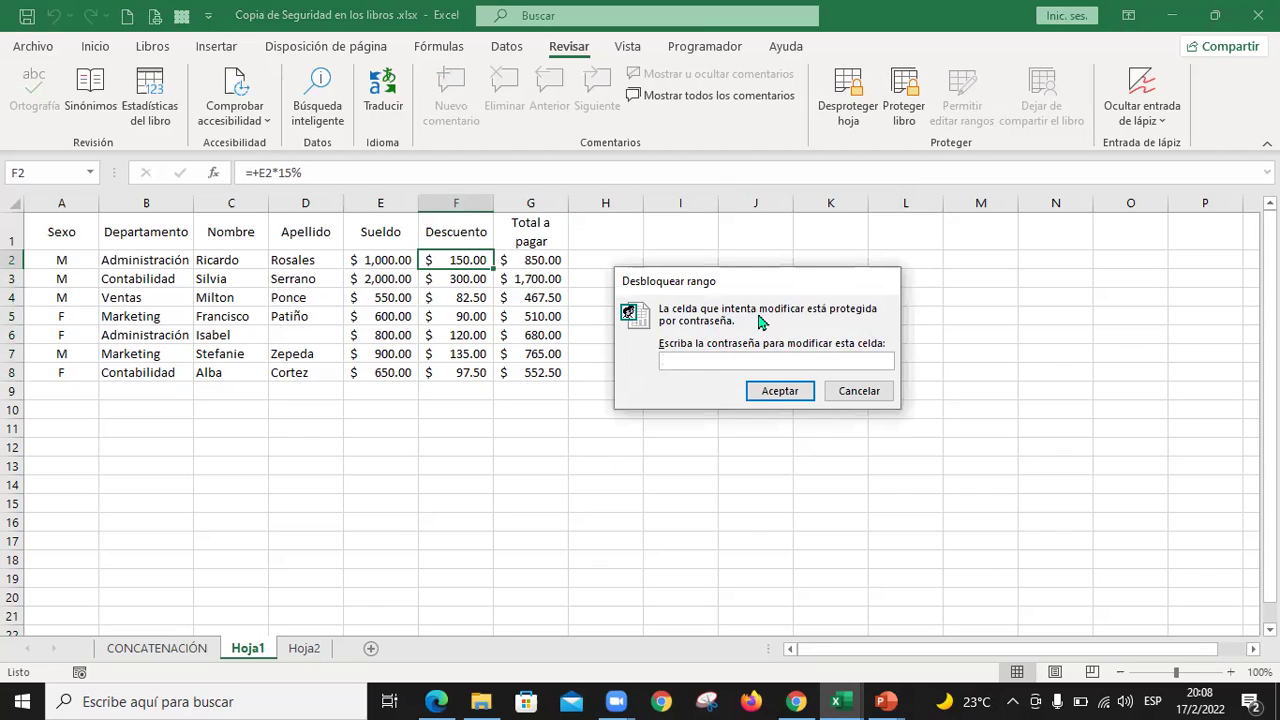
pyautogui.press('Escape')
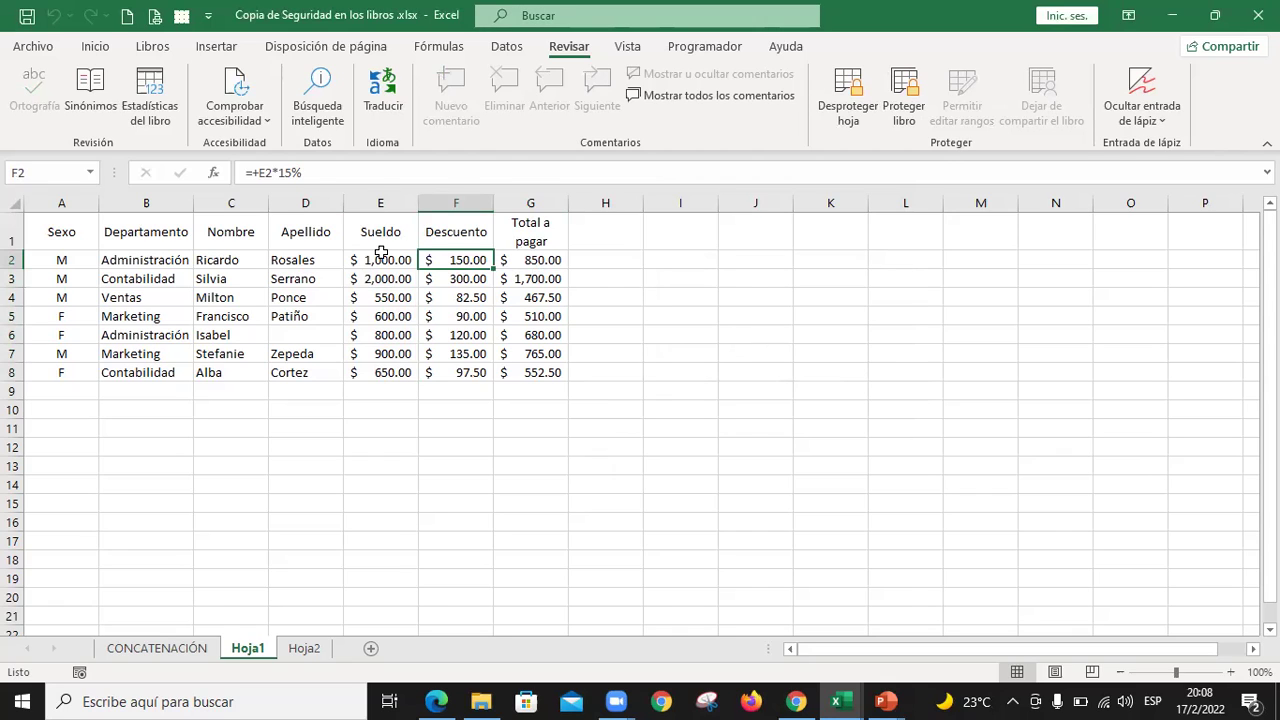
pyautogui.click(380, 256)
pyautogui.press('F2')
pyautogui.press('Escape')
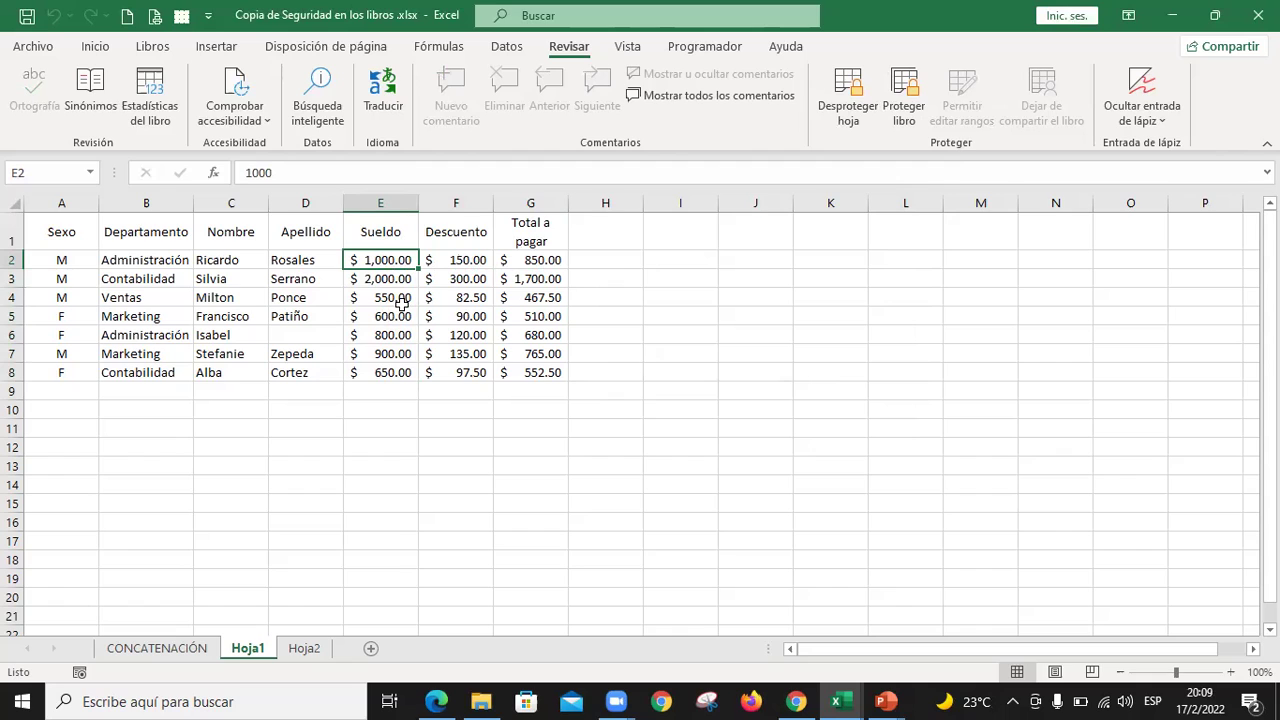
# Retry editing F2 and E2 via double-click, cancelling each unlock prompt, then advance to the OBJETIVO slide.
pyautogui.moveTo(473, 262); pyautogui.dragTo(471, 370)
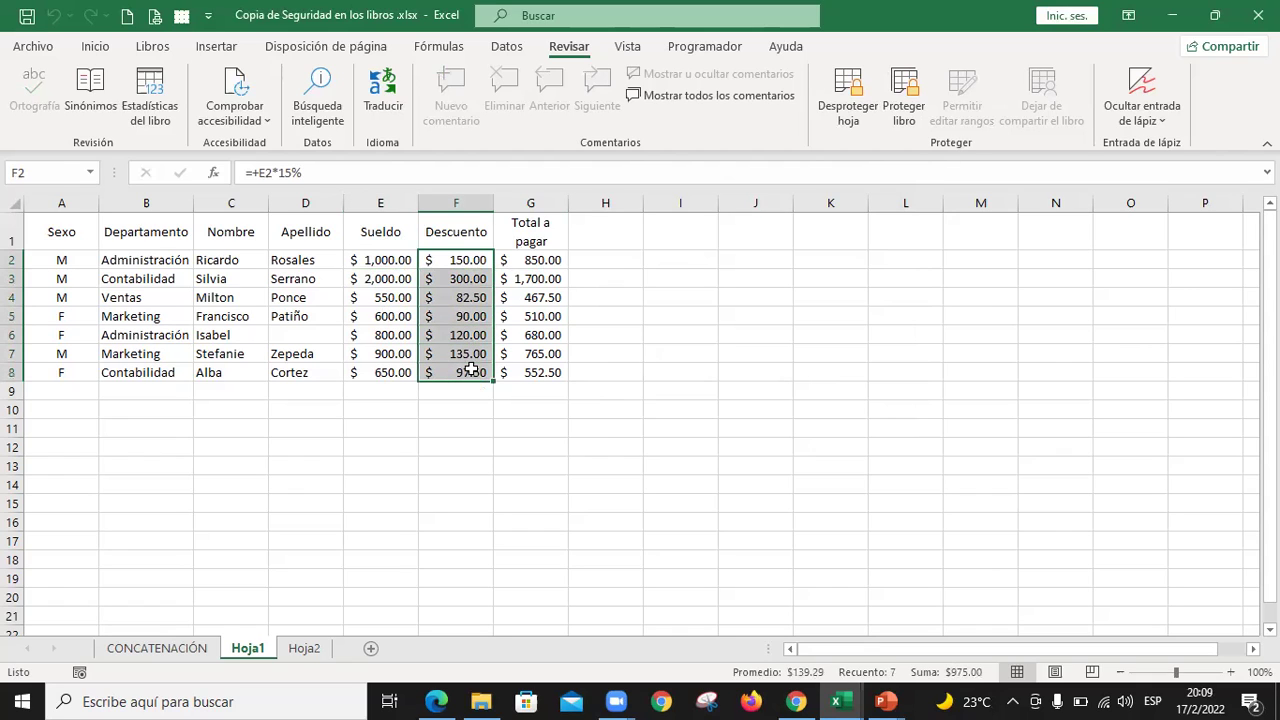
pyautogui.click(390, 260)
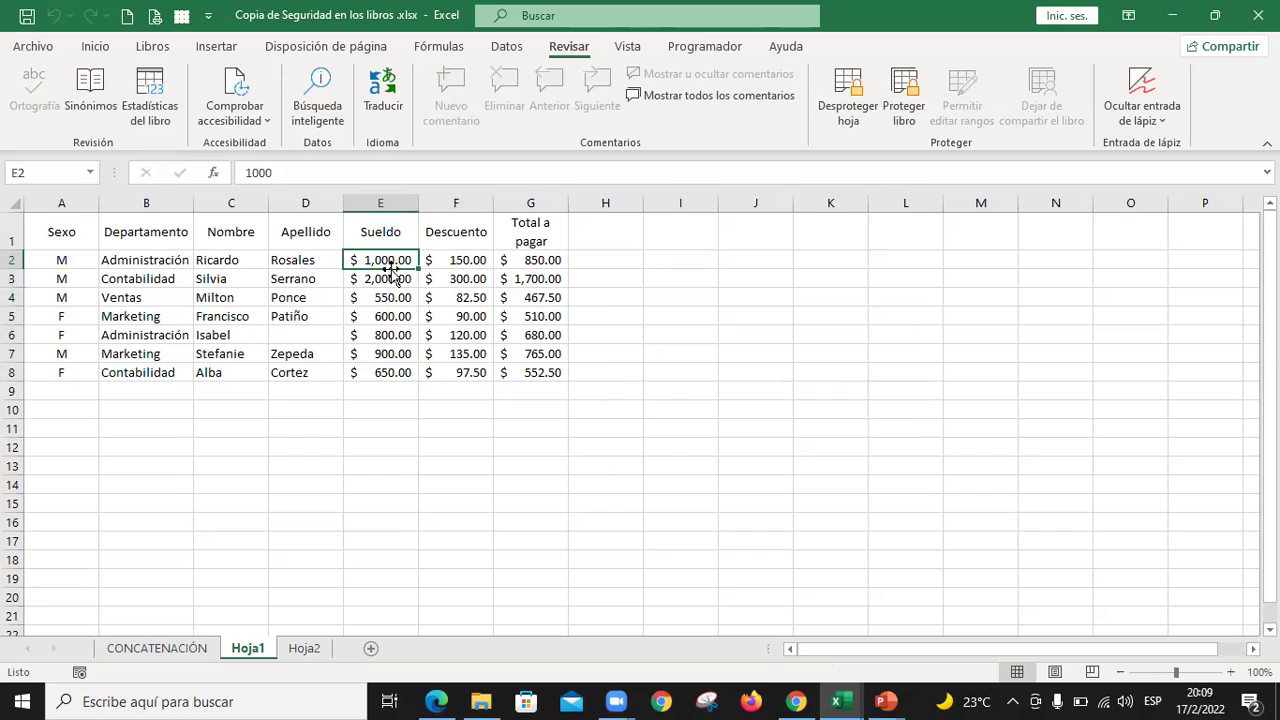
pyautogui.moveTo(392, 277); pyautogui.dragTo(392, 354)
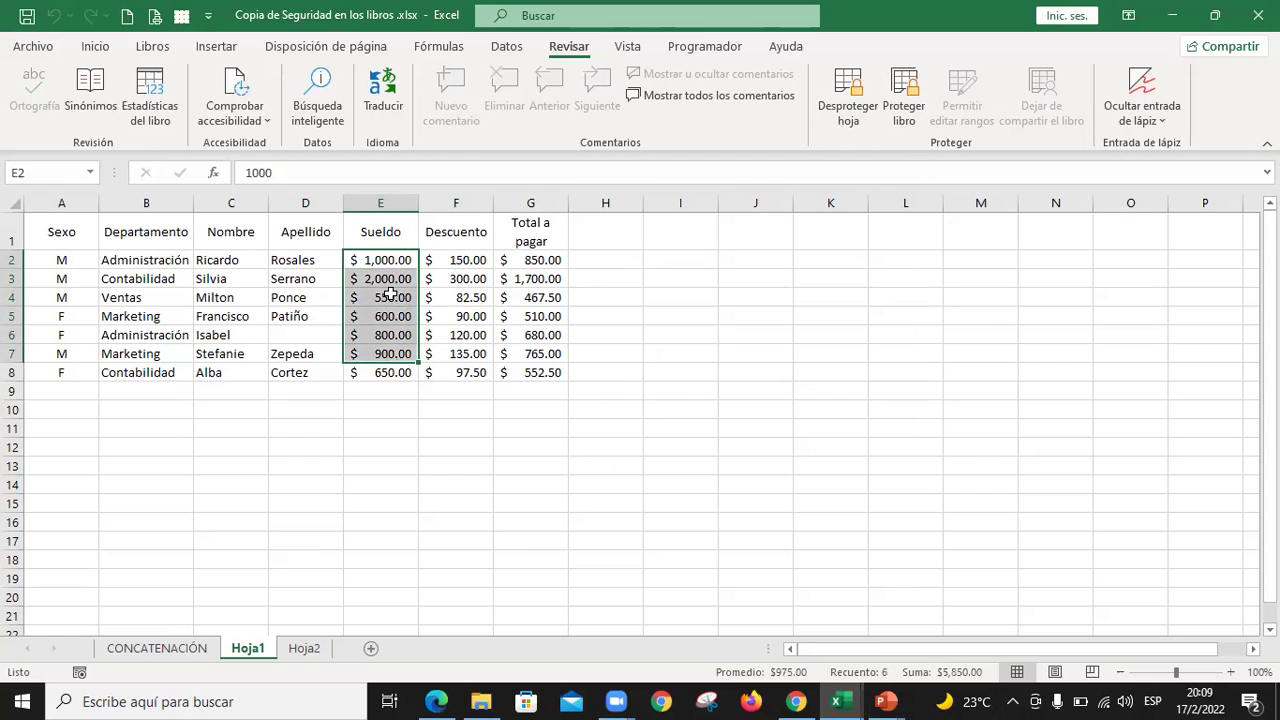
pyautogui.click(463, 256)
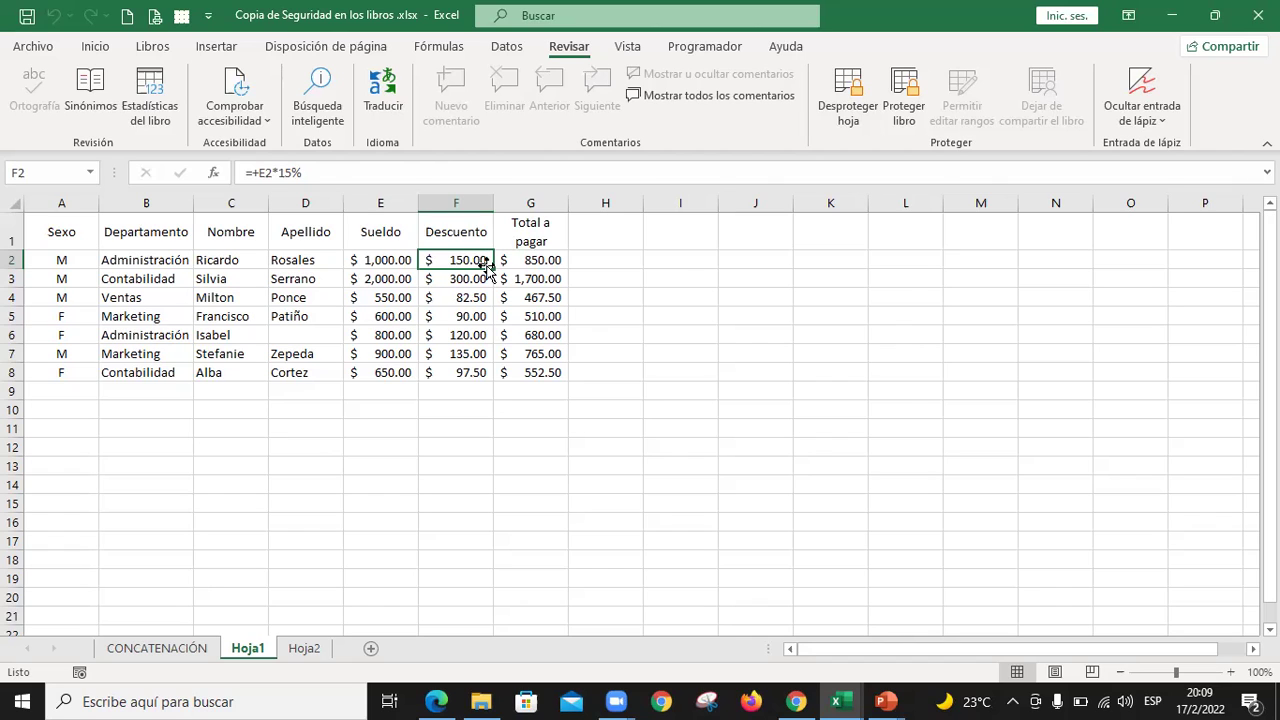
pyautogui.doubleClick(480, 262)
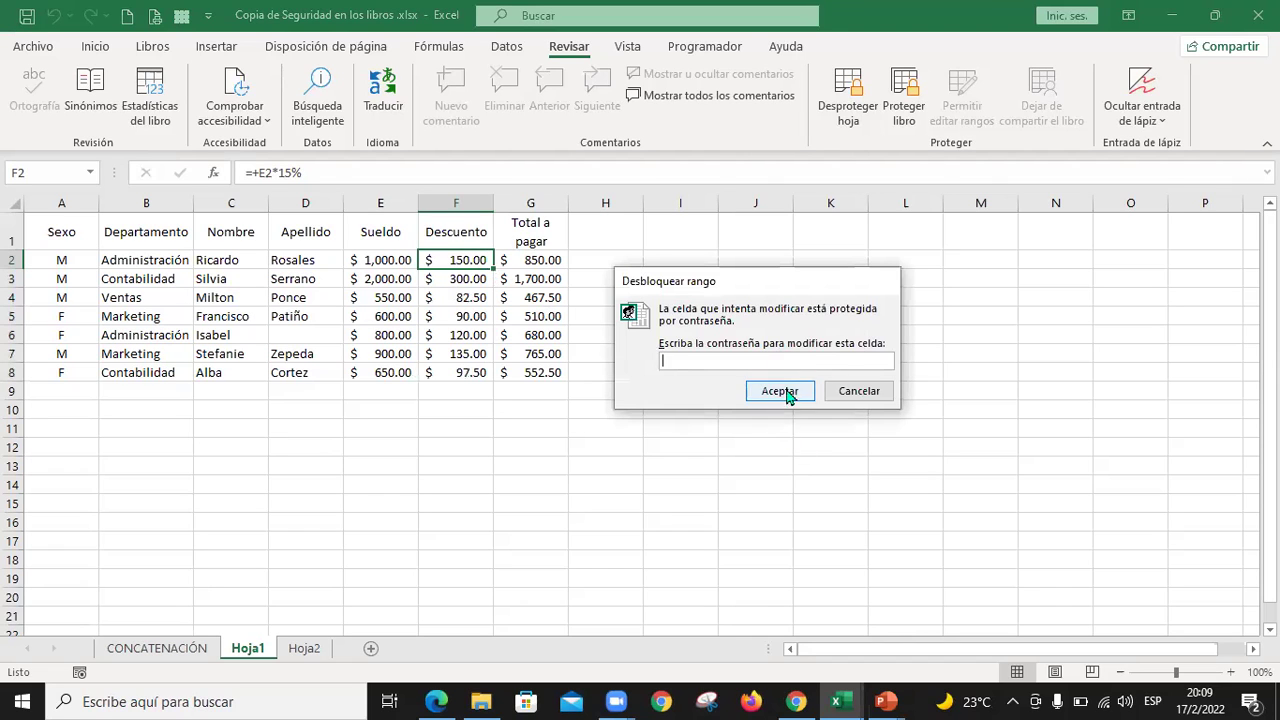
pyautogui.click(857, 393)
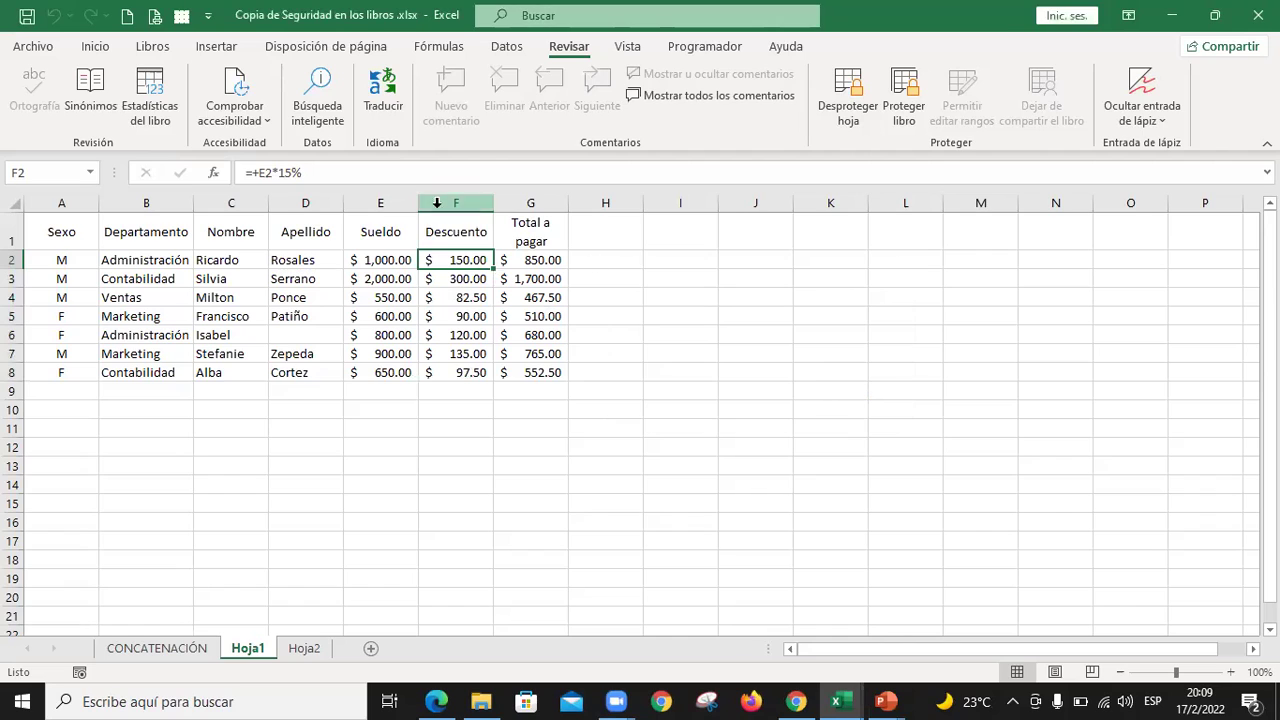
pyautogui.click(395, 259)
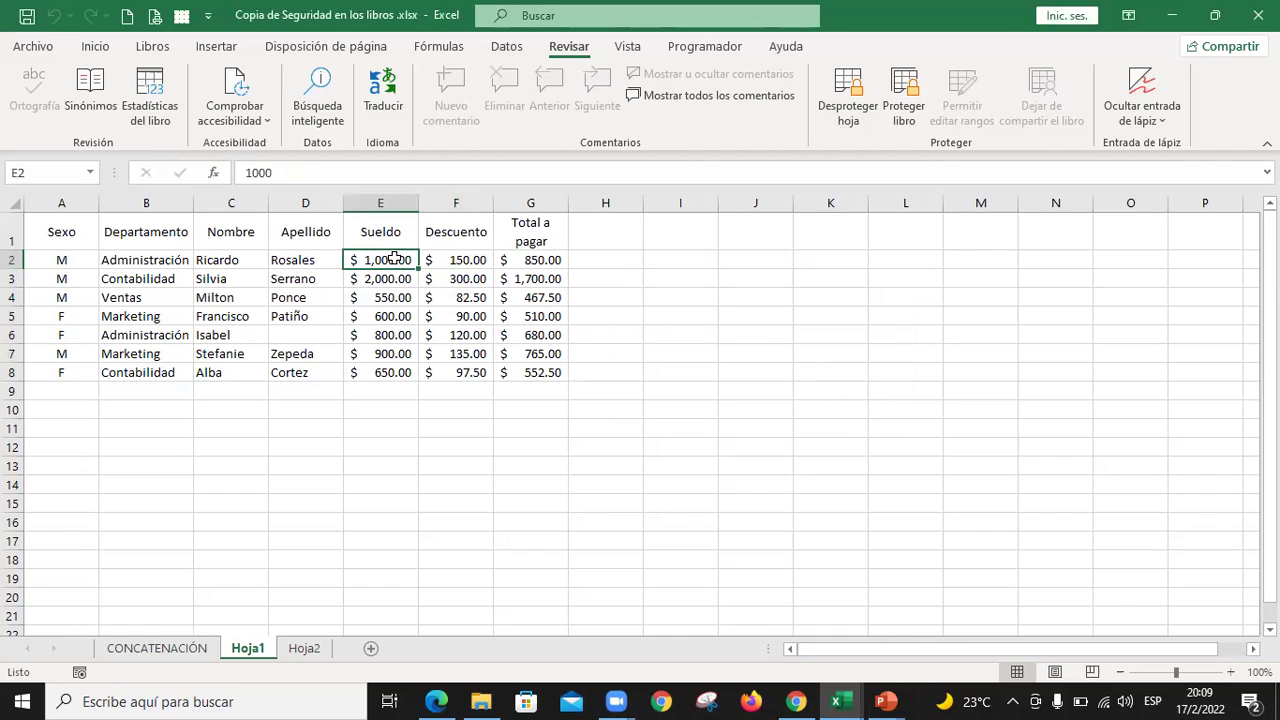
pyautogui.doubleClick(395, 259)
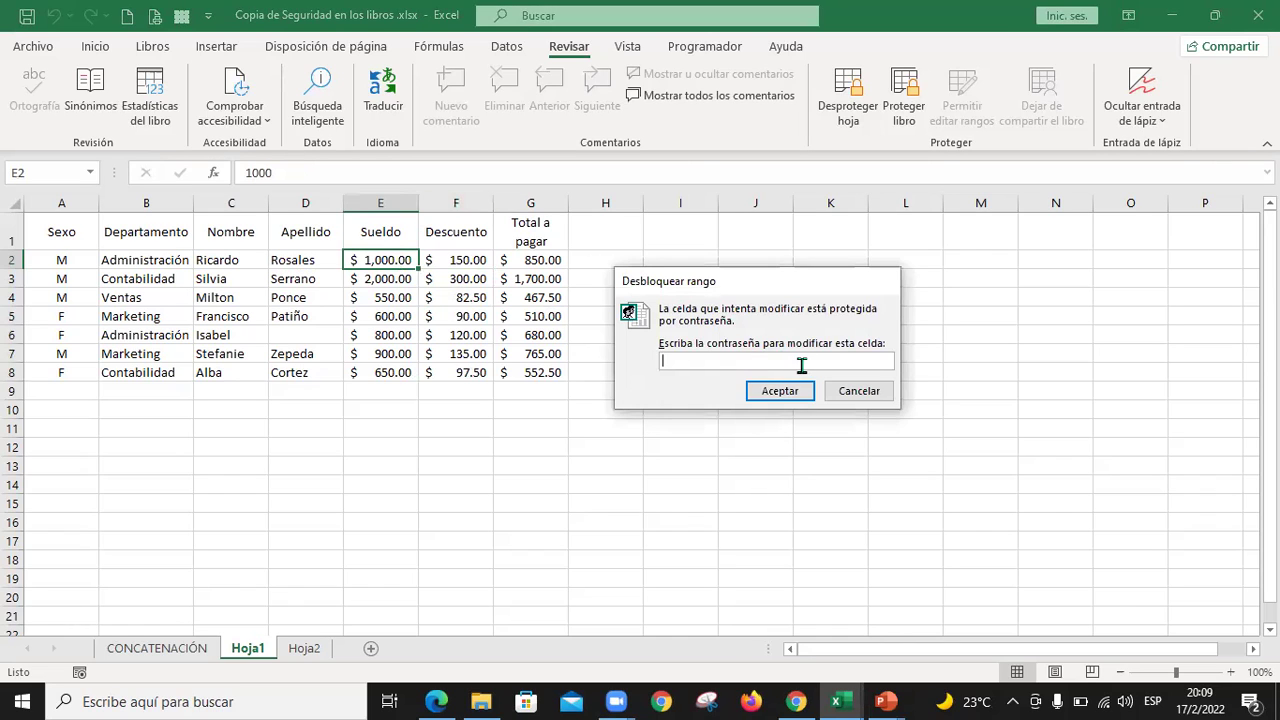
pyautogui.click(858, 391)
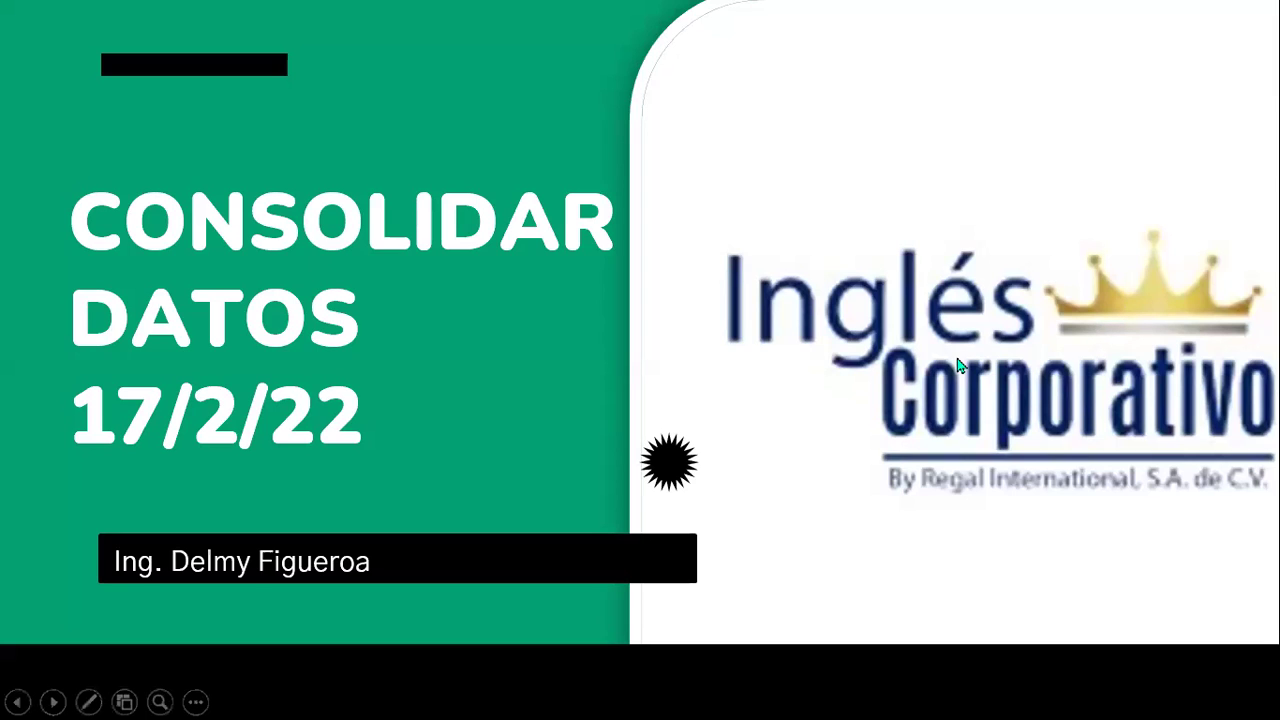
pyautogui.press('Right')
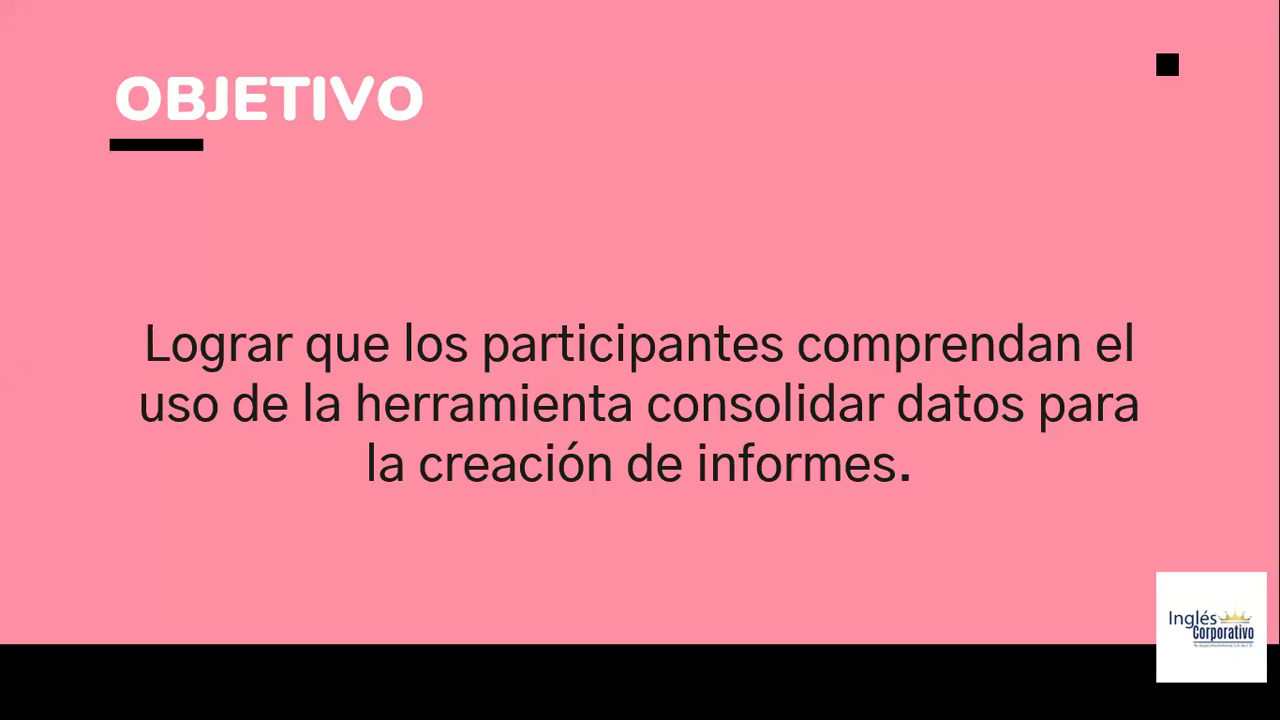
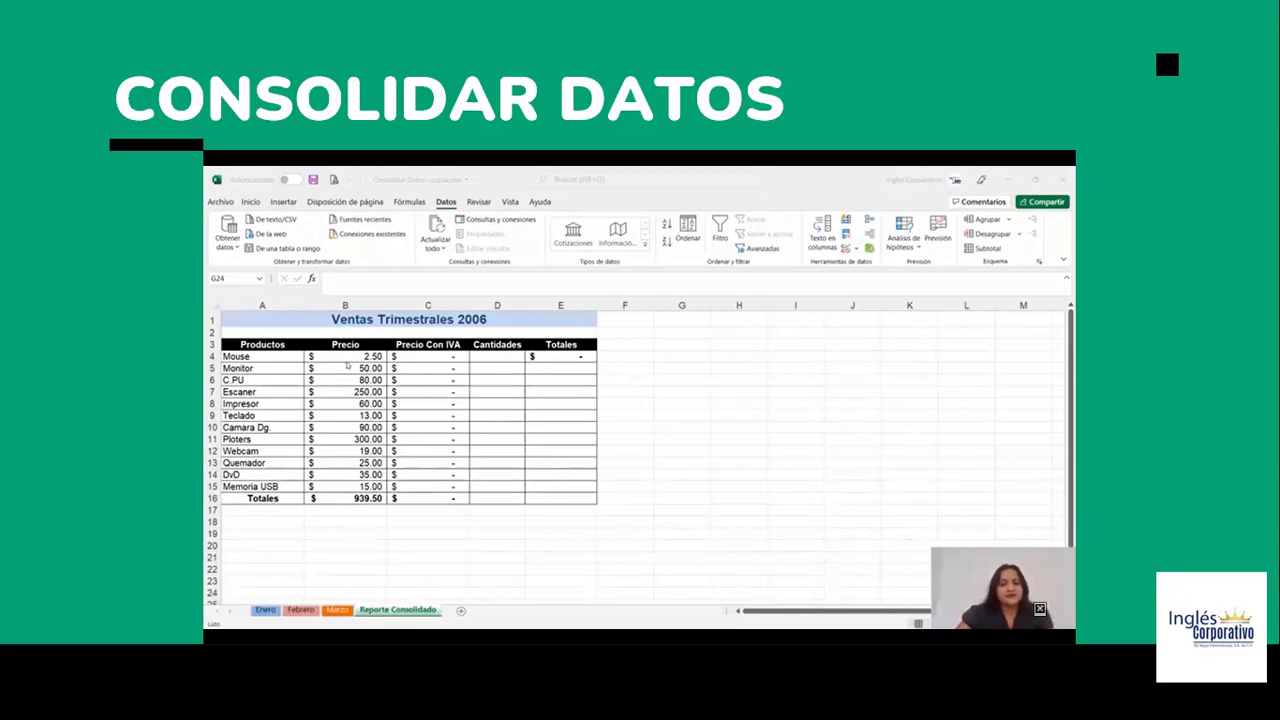
pyautogui.click(265, 611)
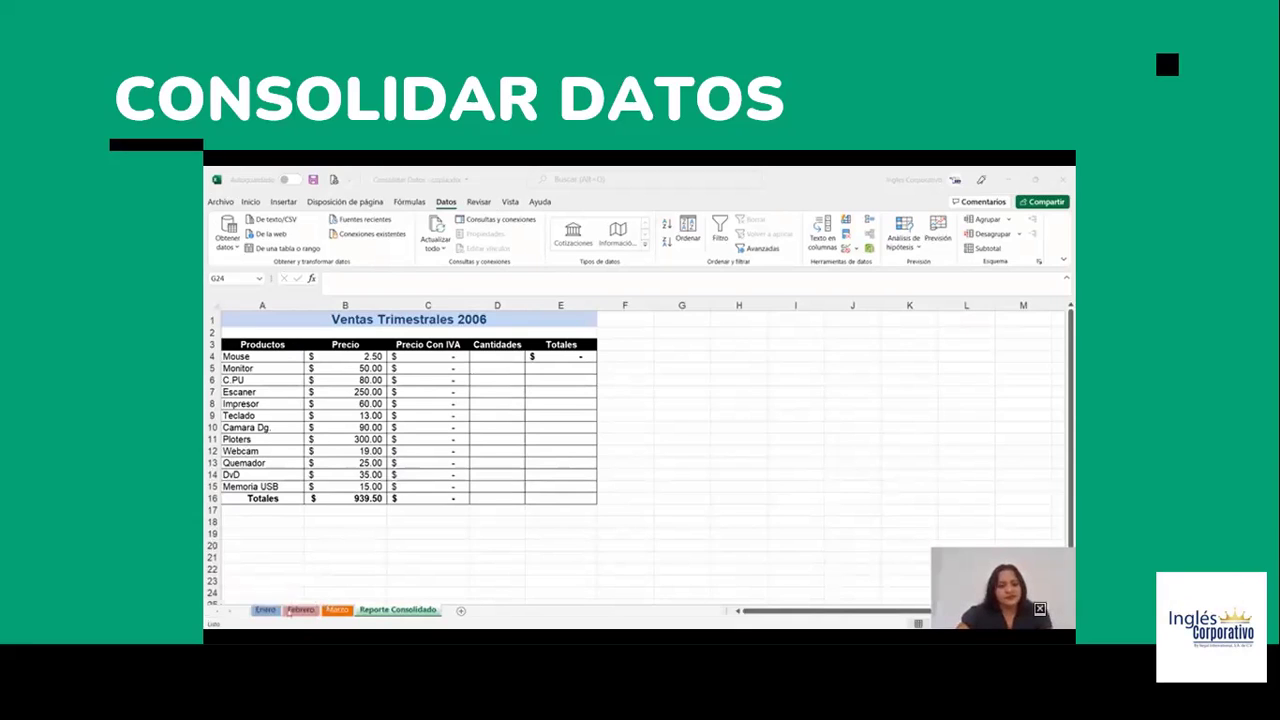
pyautogui.click(265, 610)
pyautogui.click(265, 610)
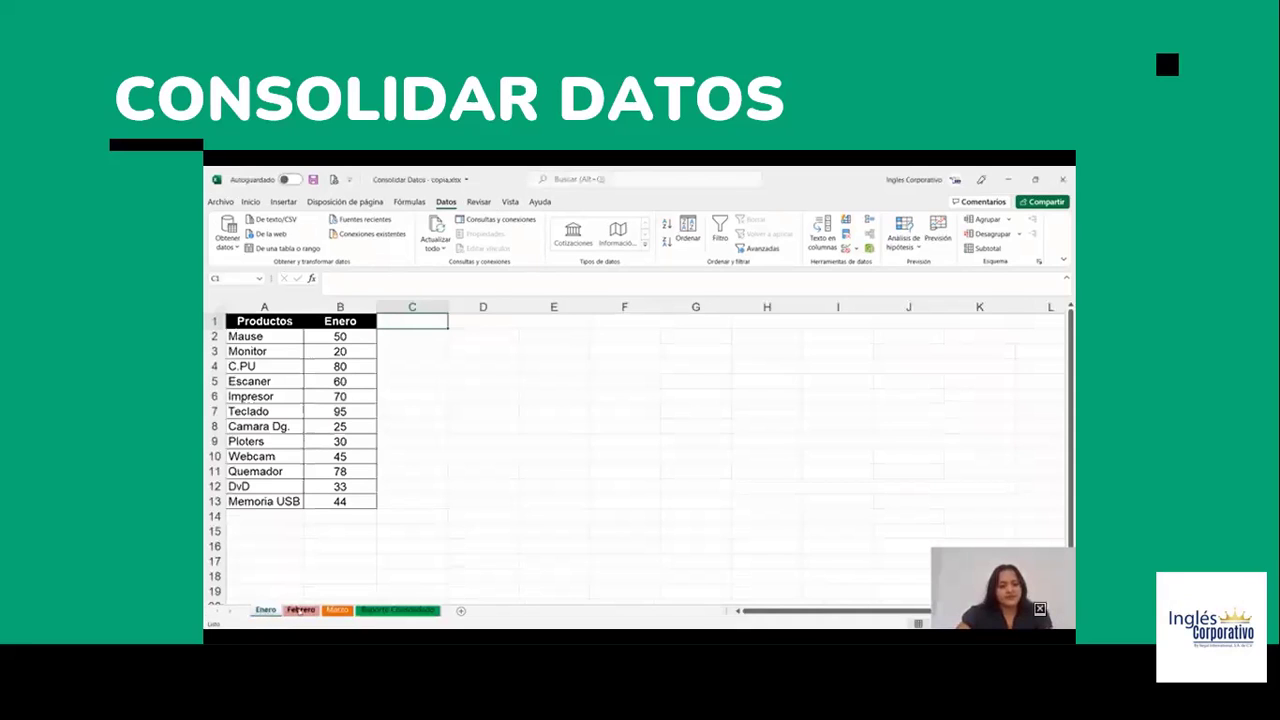
pyautogui.click(298, 611)
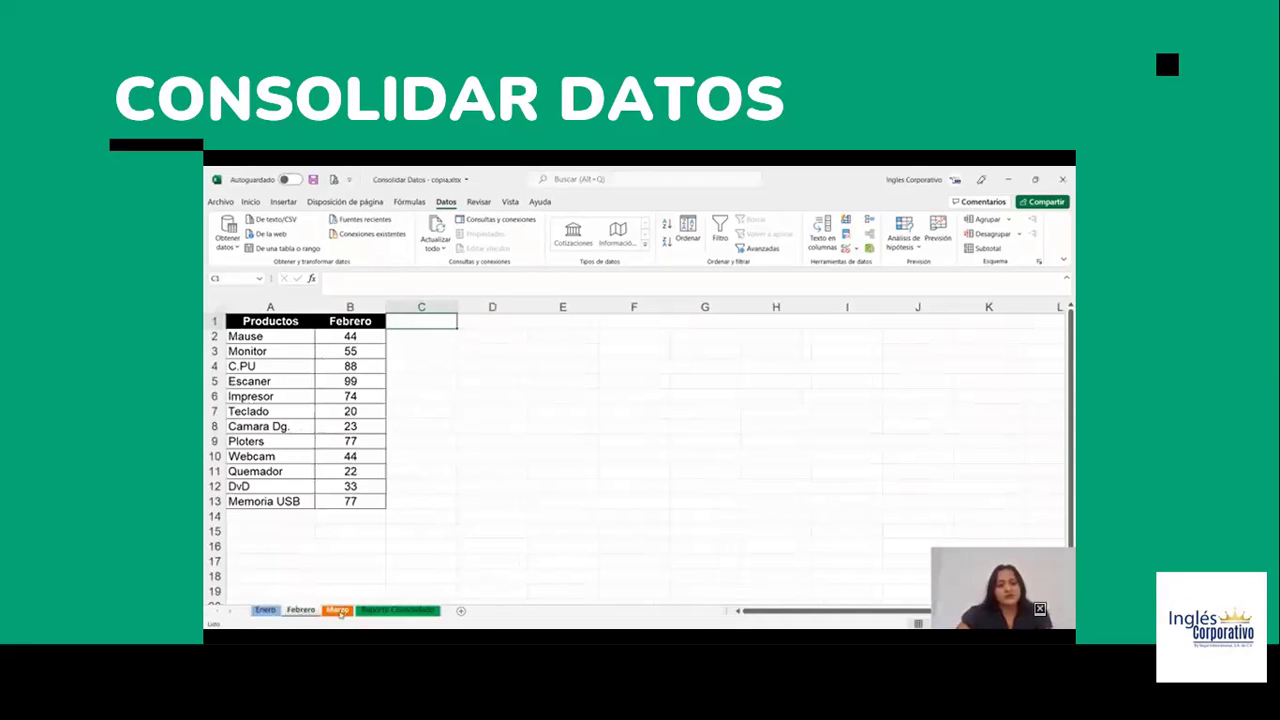
pyautogui.click(338, 610)
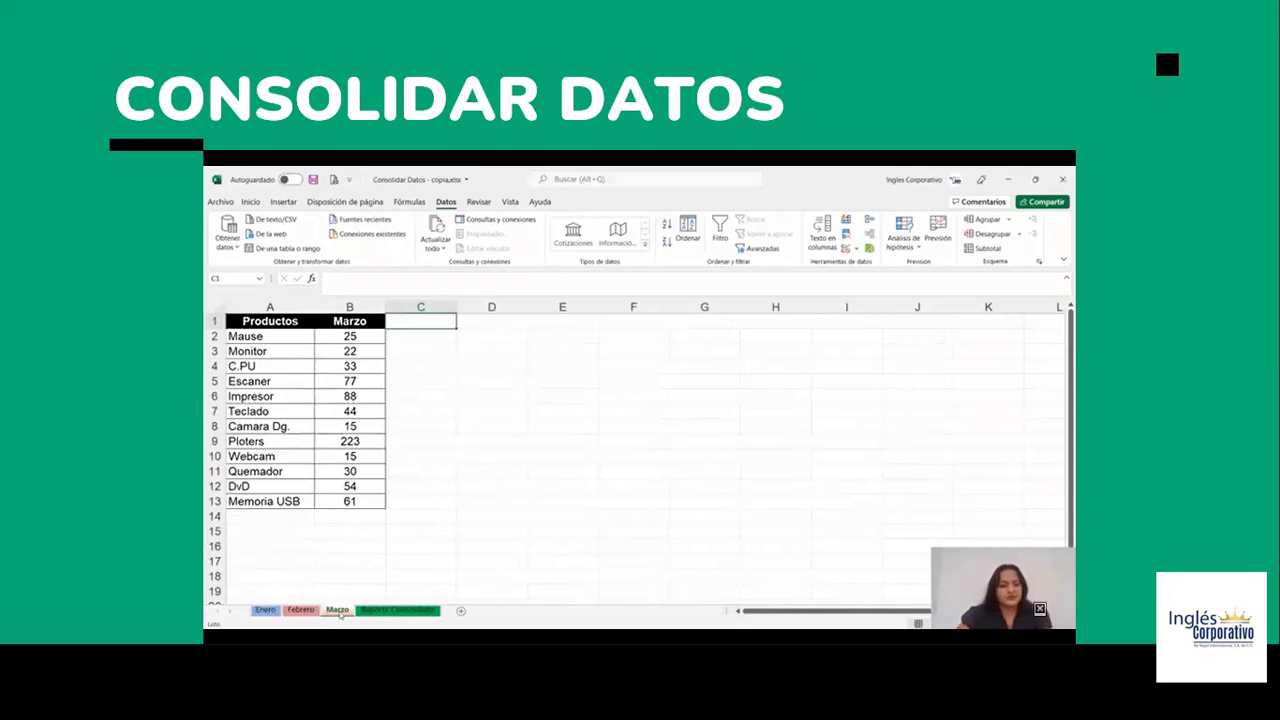
pyautogui.click(383, 611)
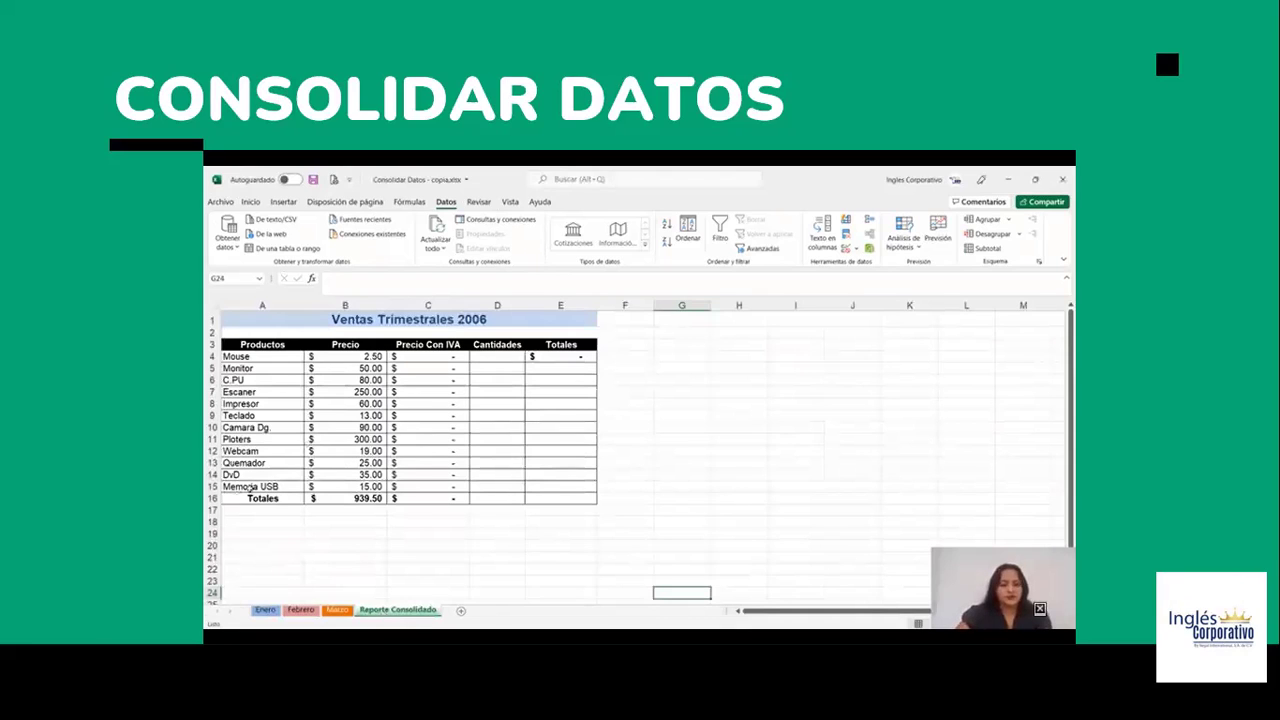
# Check the B4, C4 and E4 formulas, then start Datos > Consolidar with D4 as the target.
pyautogui.click(344, 348)
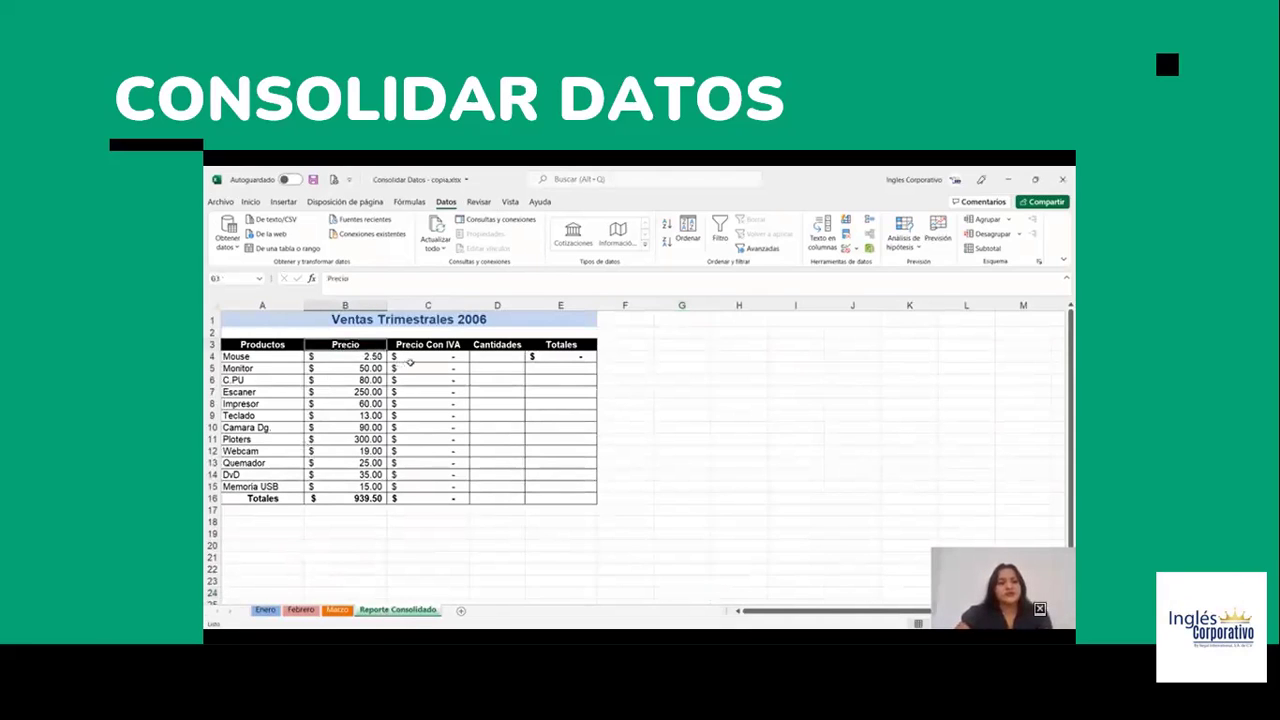
pyautogui.click(364, 357)
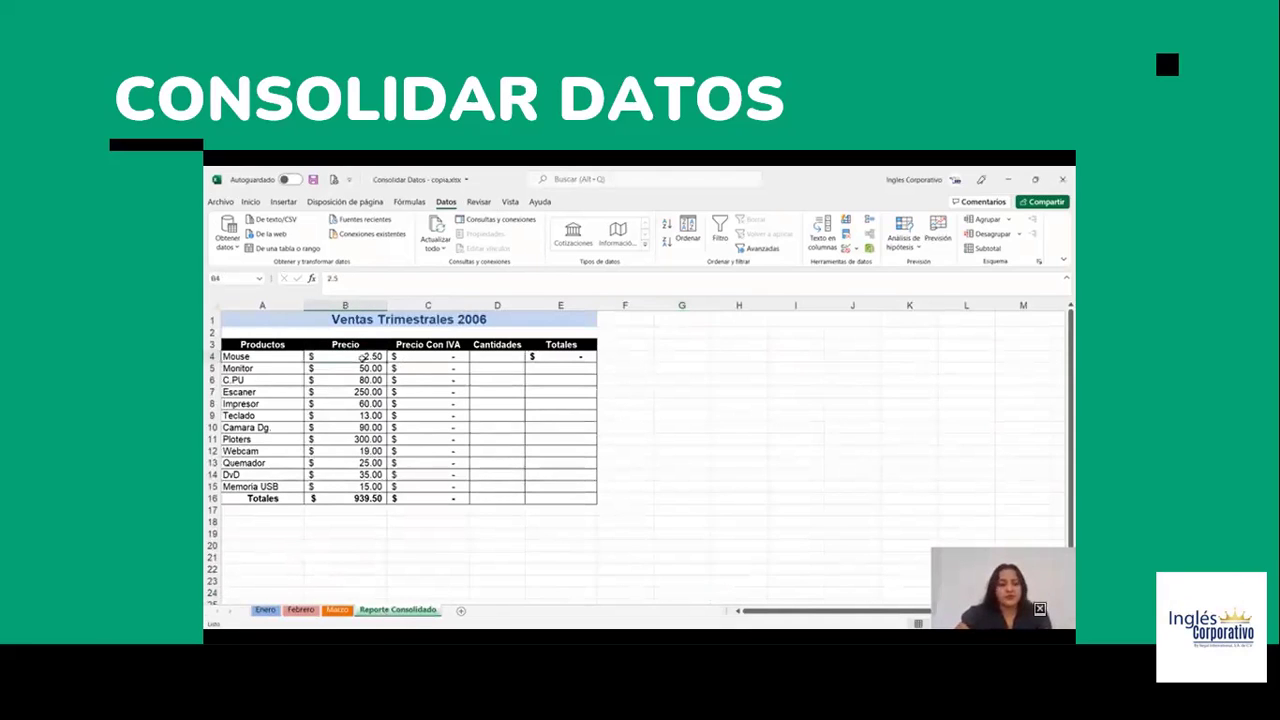
pyautogui.click(421, 356)
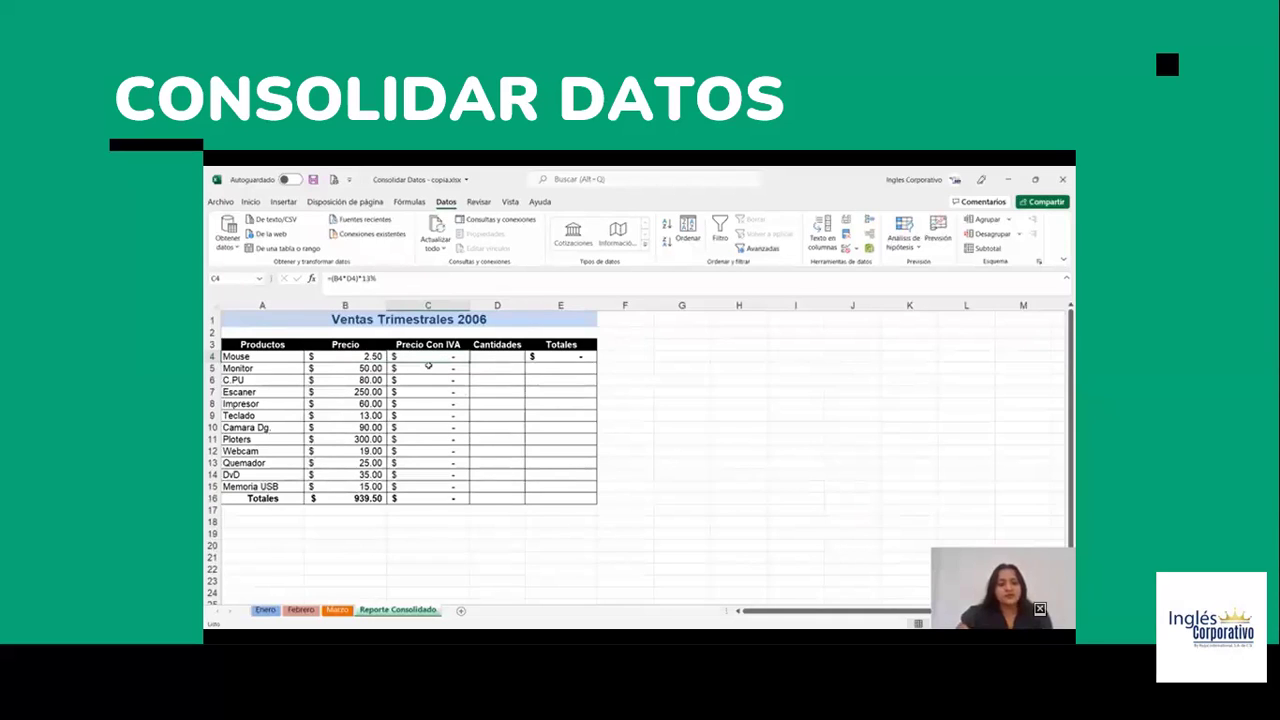
pyautogui.click(550, 356)
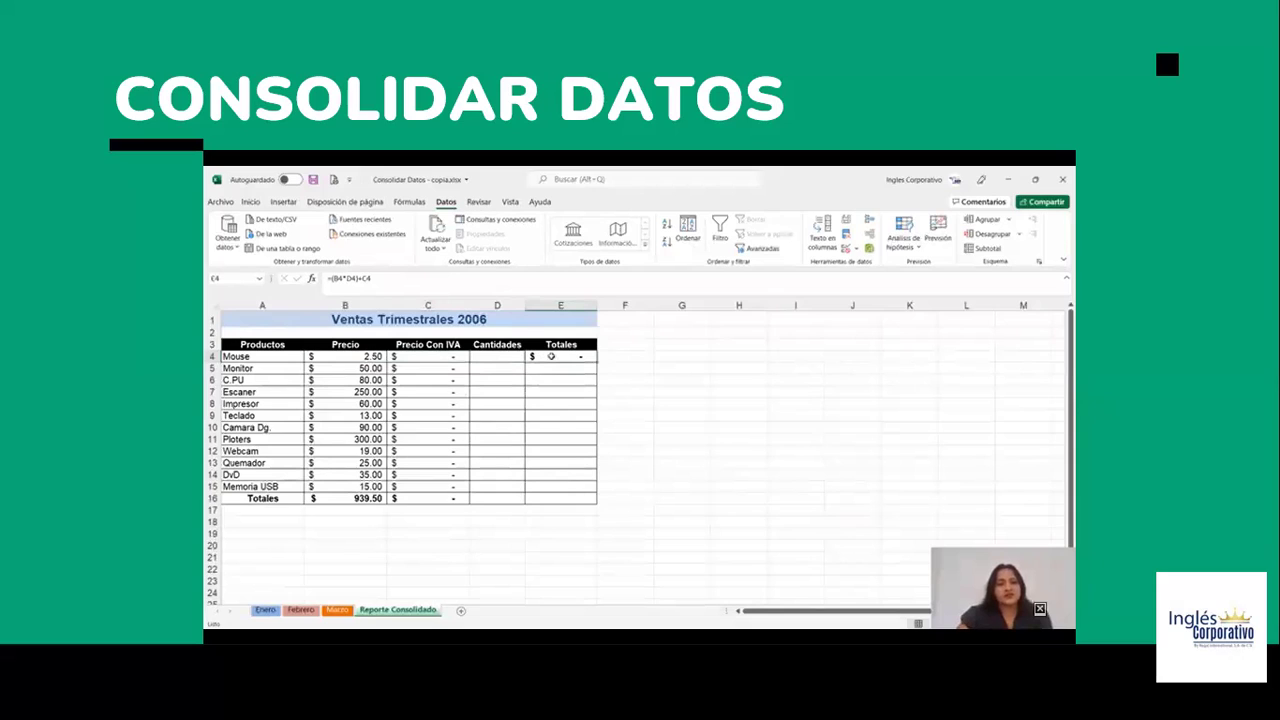
pyautogui.click(495, 355)
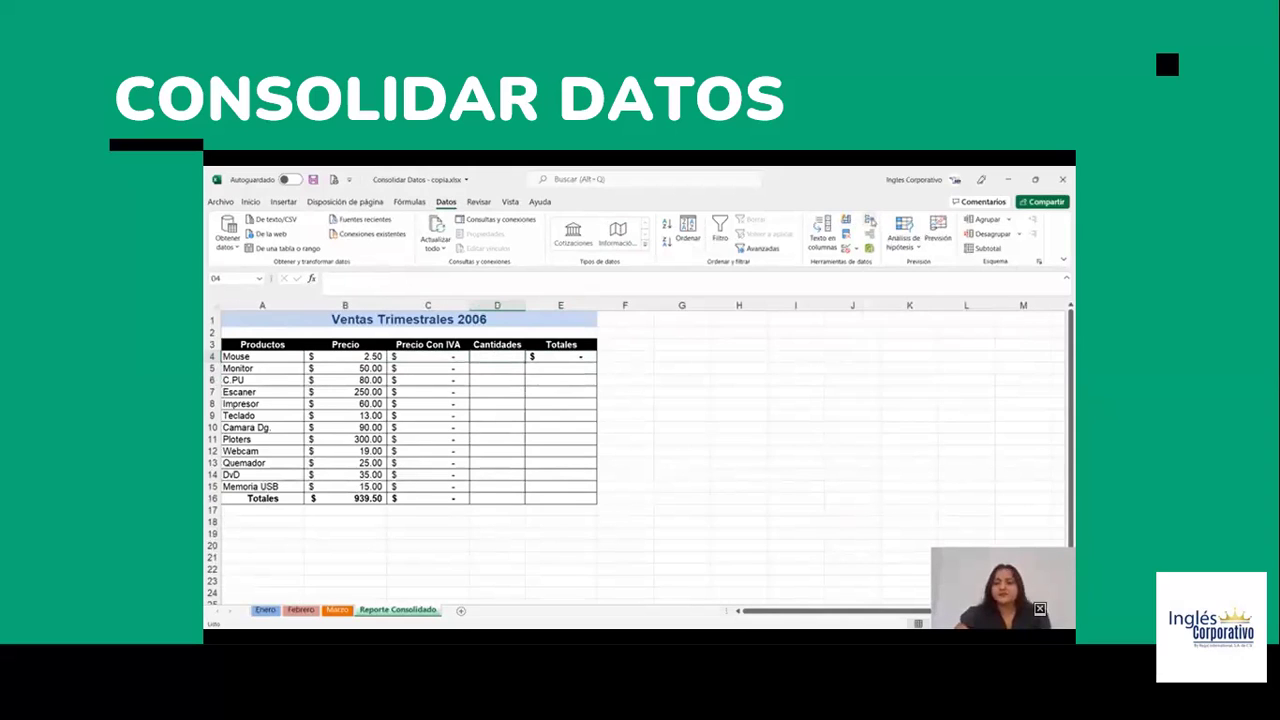
pyautogui.click(869, 219)
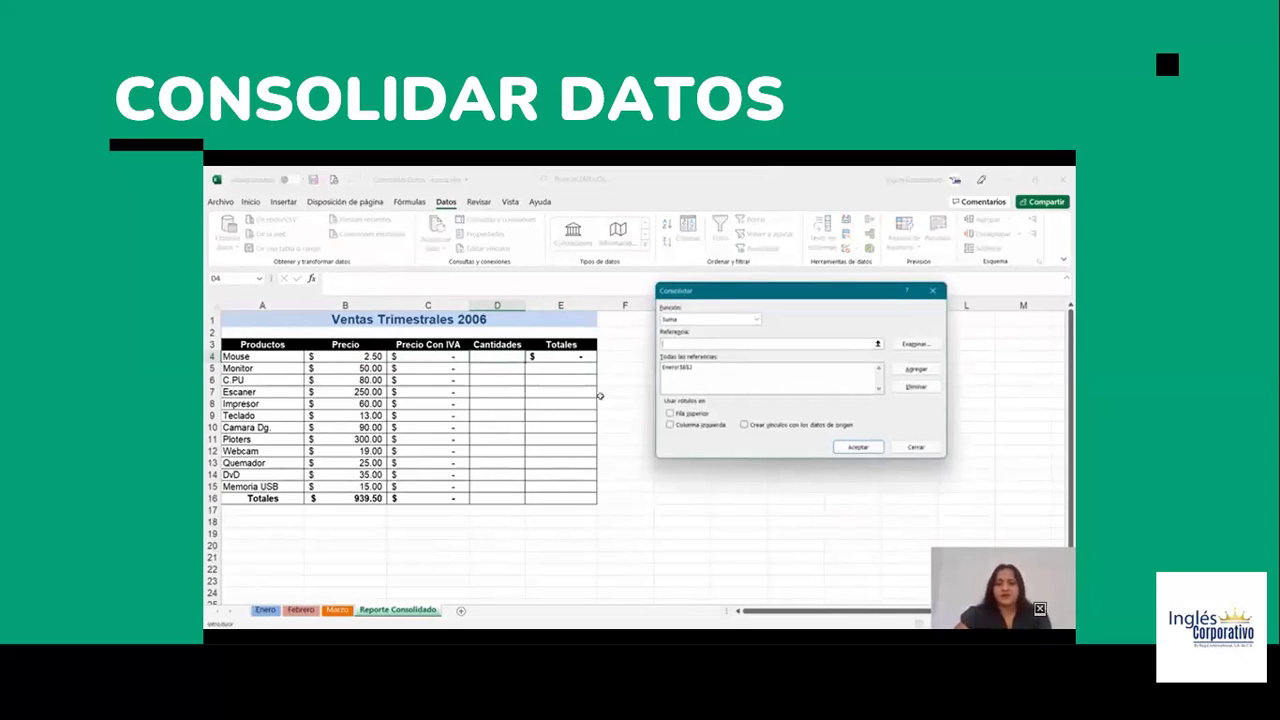
# Keep Suma as the function, delete the old Enero reference, and collapse the Referencia box.
pyautogui.click(757, 320)
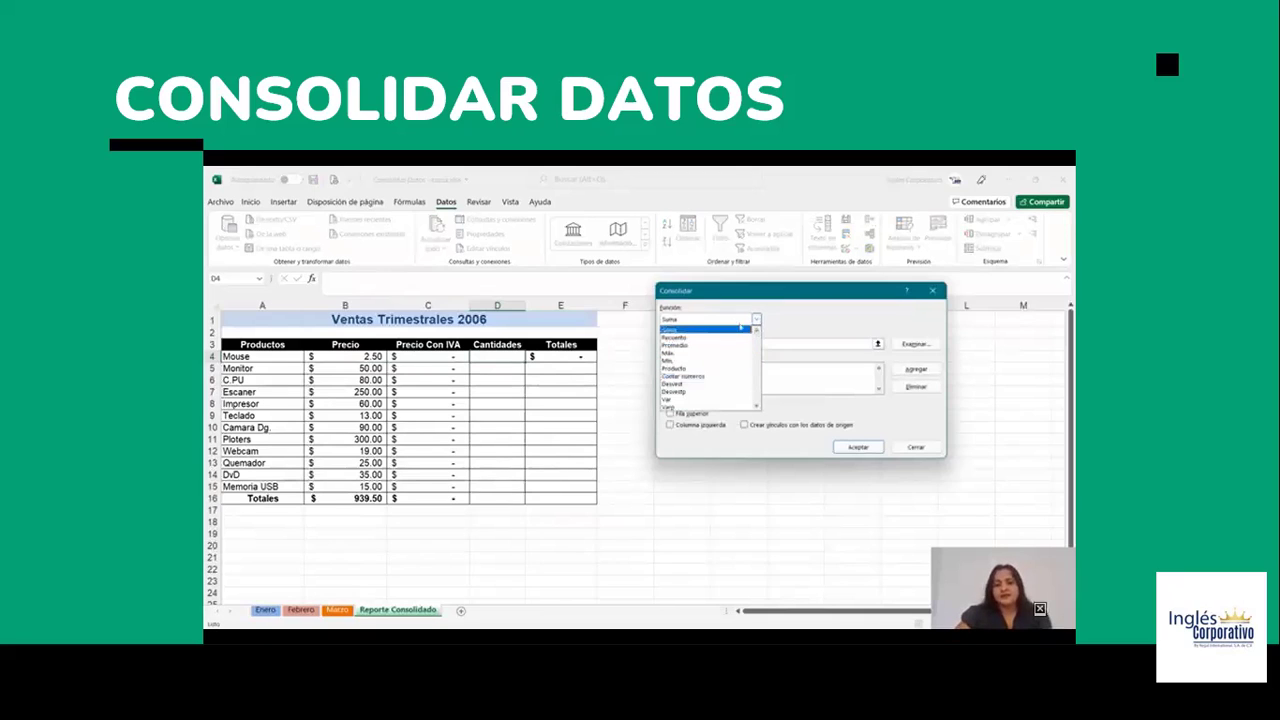
pyautogui.click(729, 321)
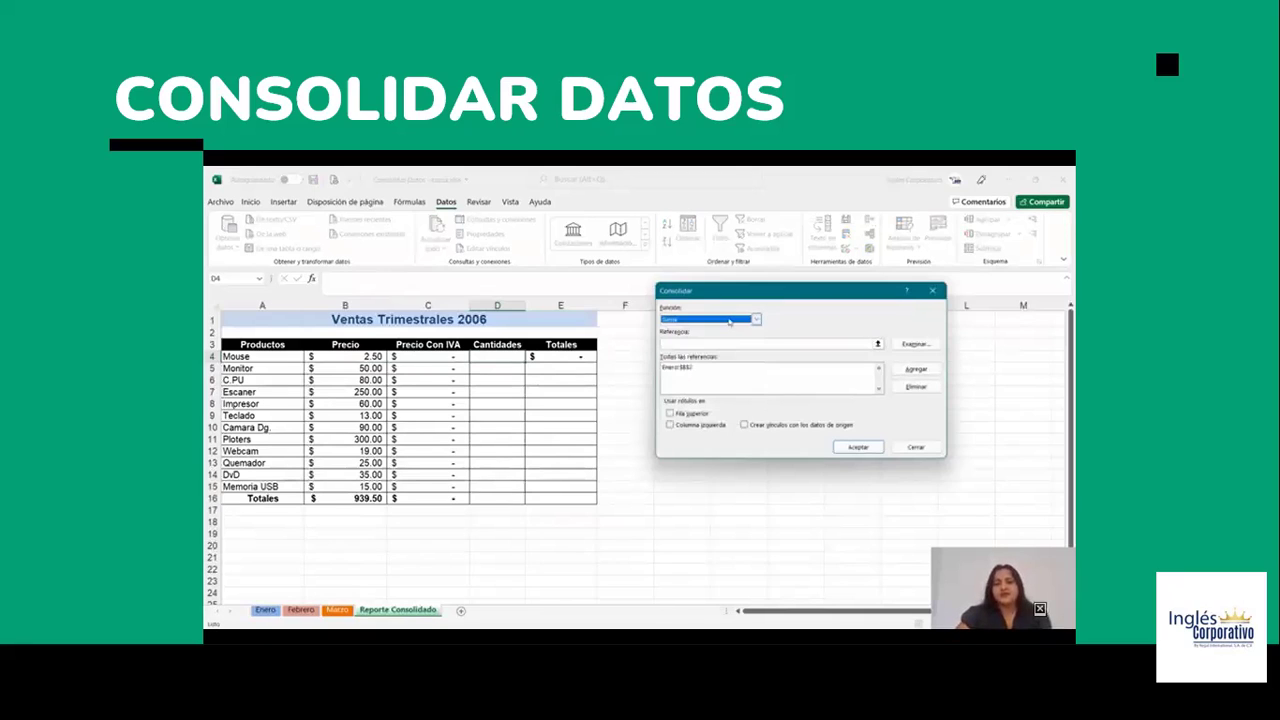
pyautogui.click(677, 369)
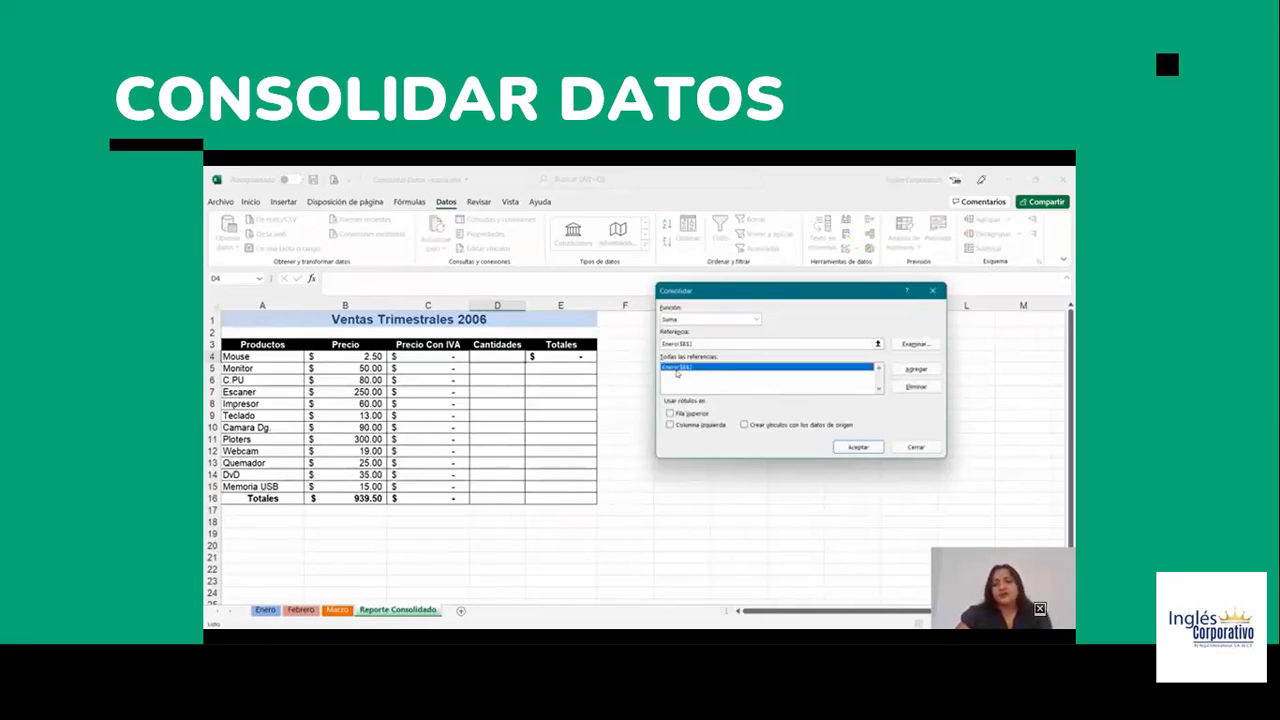
pyautogui.click(917, 387)
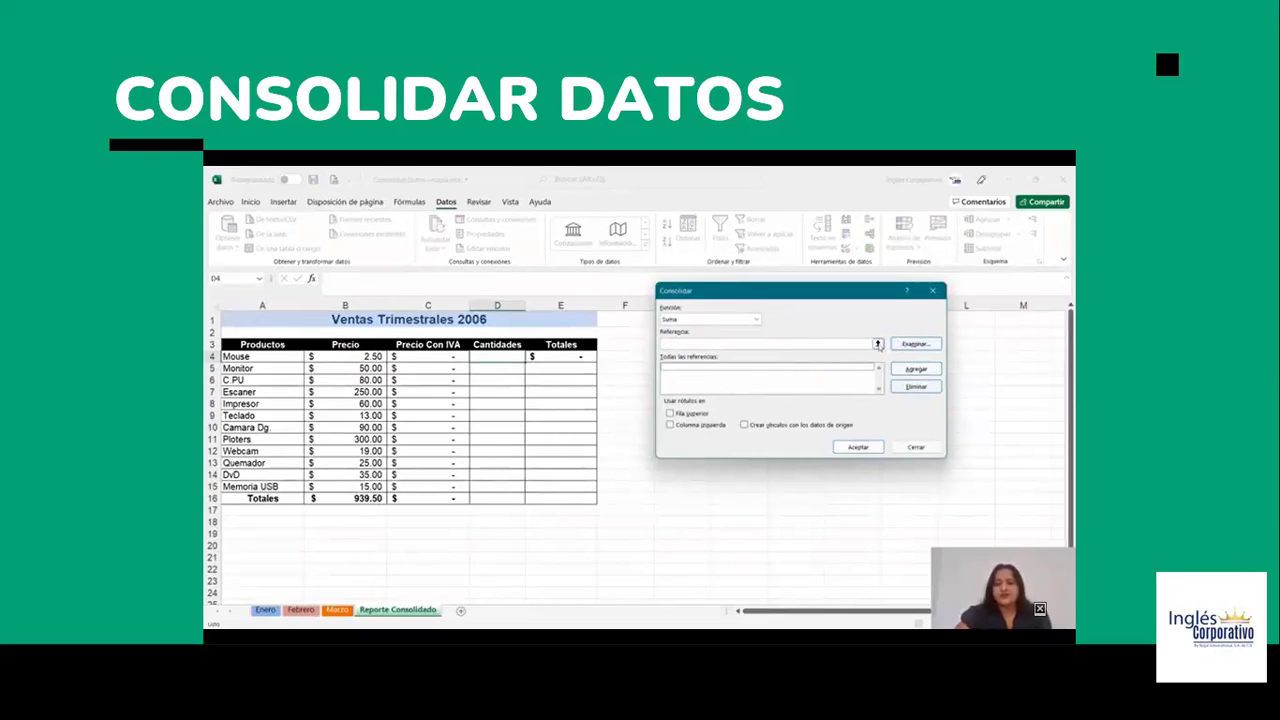
pyautogui.click(878, 344)
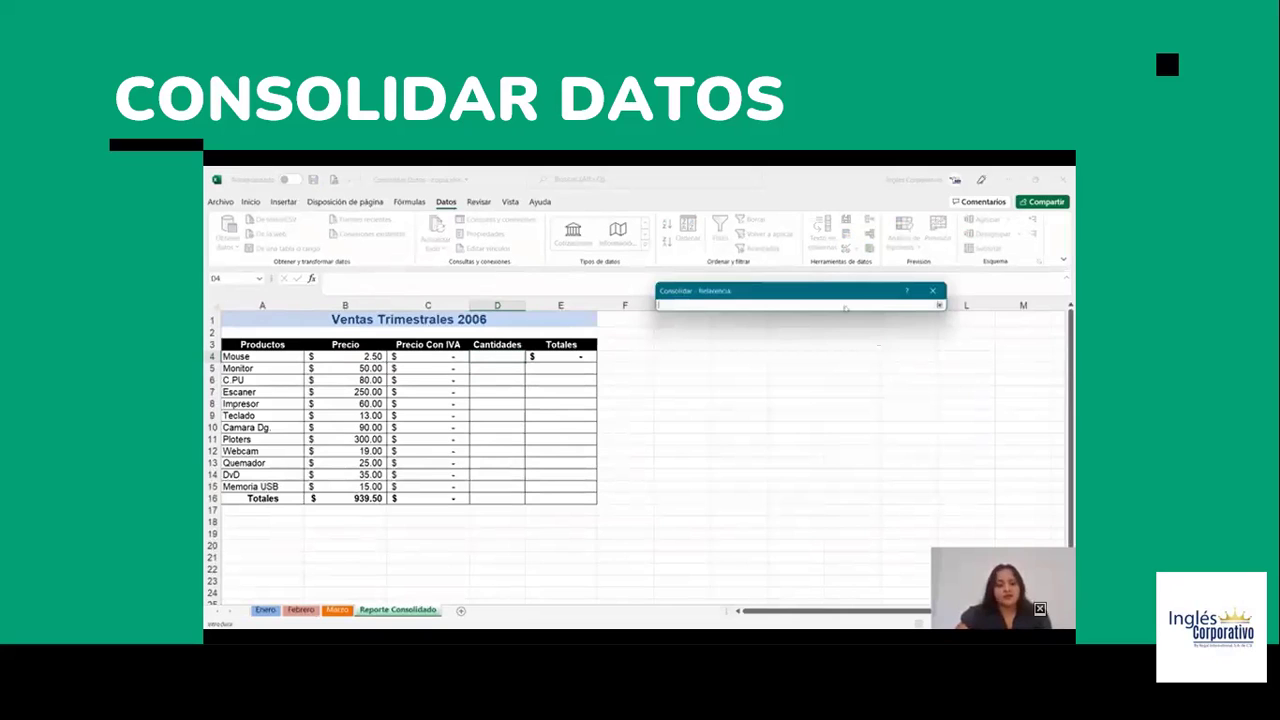
# Add cell B2 of the Enero sheet to the consolidation references.
pyautogui.click(266, 609)
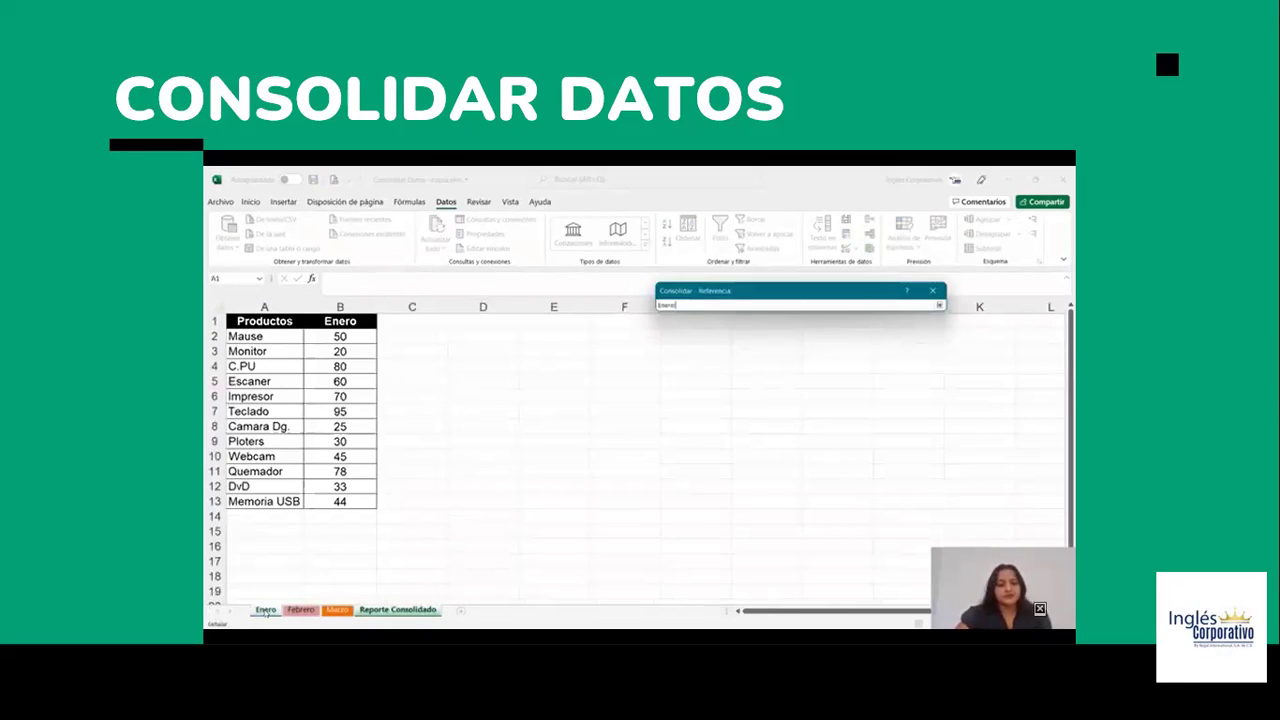
pyautogui.click(352, 337)
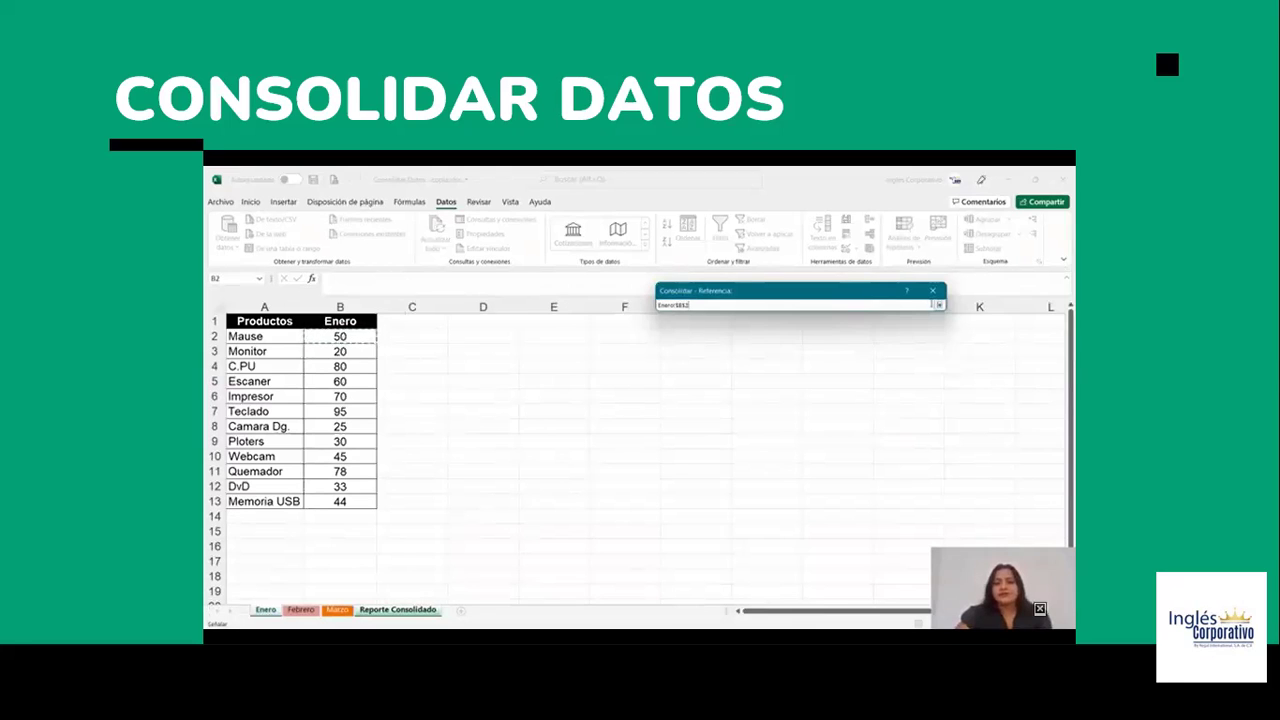
pyautogui.click(940, 304)
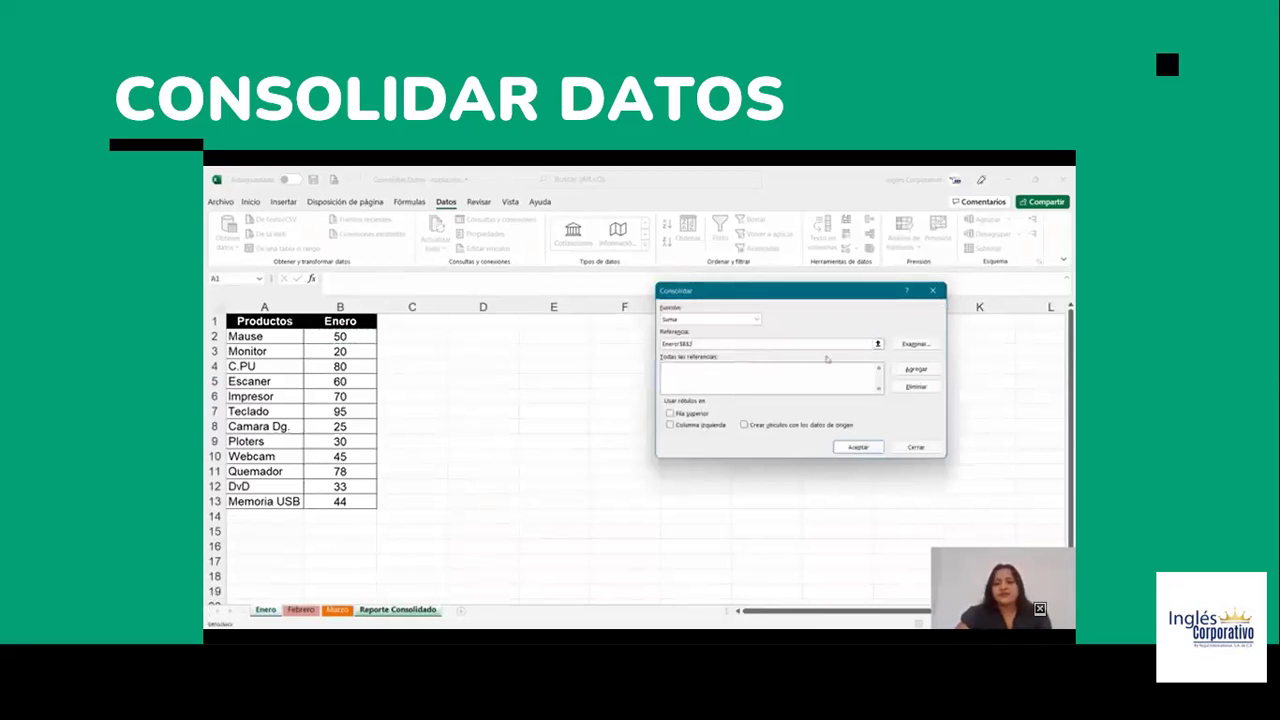
pyautogui.click(902, 370)
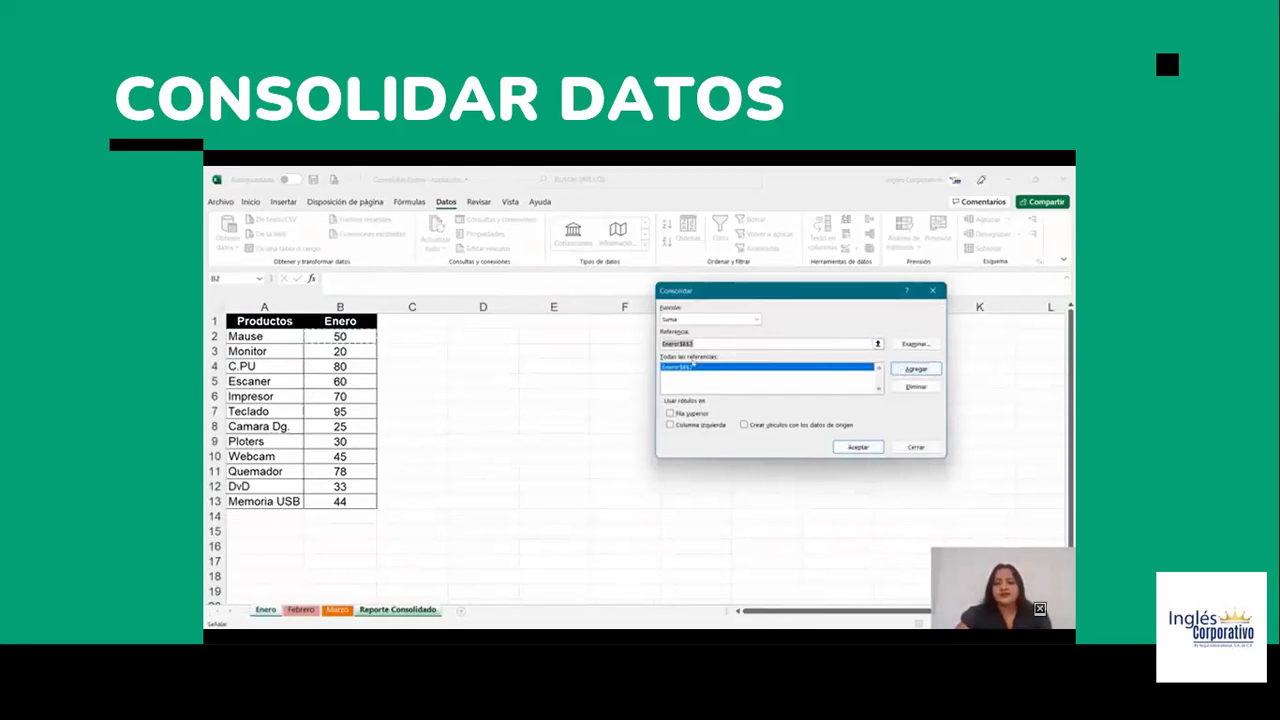
# Add Febrero!$B$2 to the consolidation references.
pyautogui.click(878, 343)
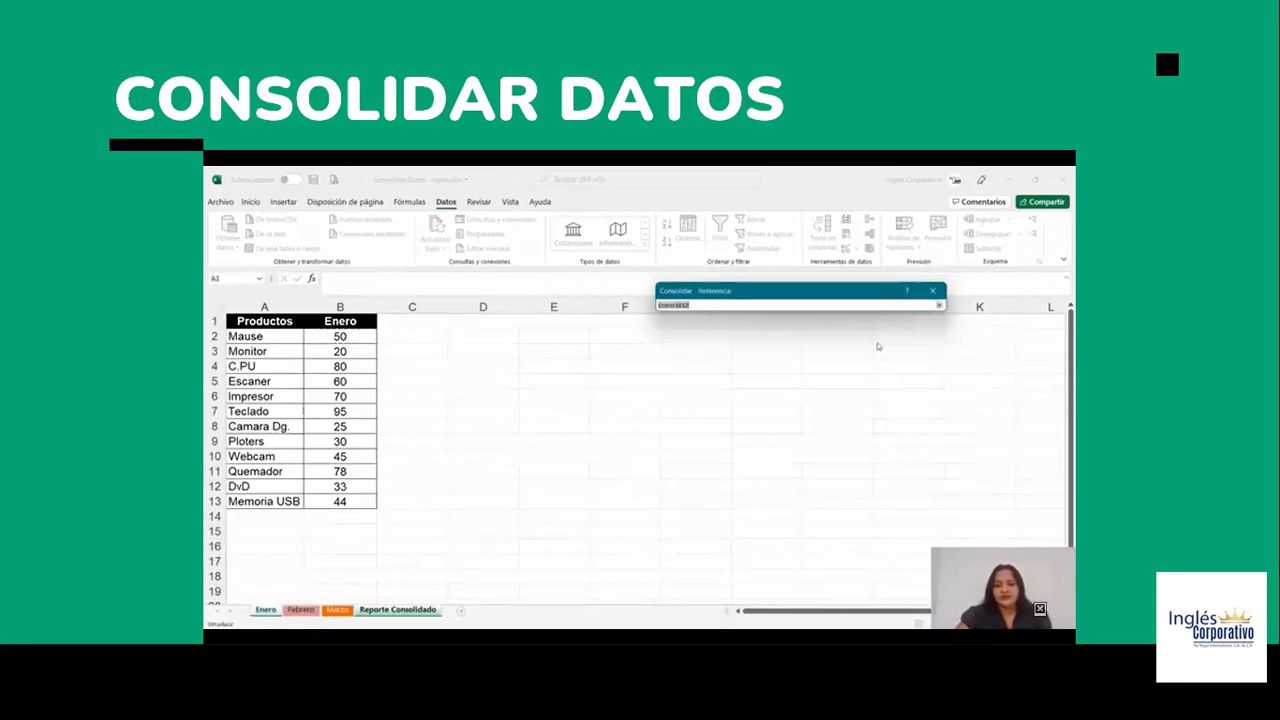
pyautogui.click(300, 609)
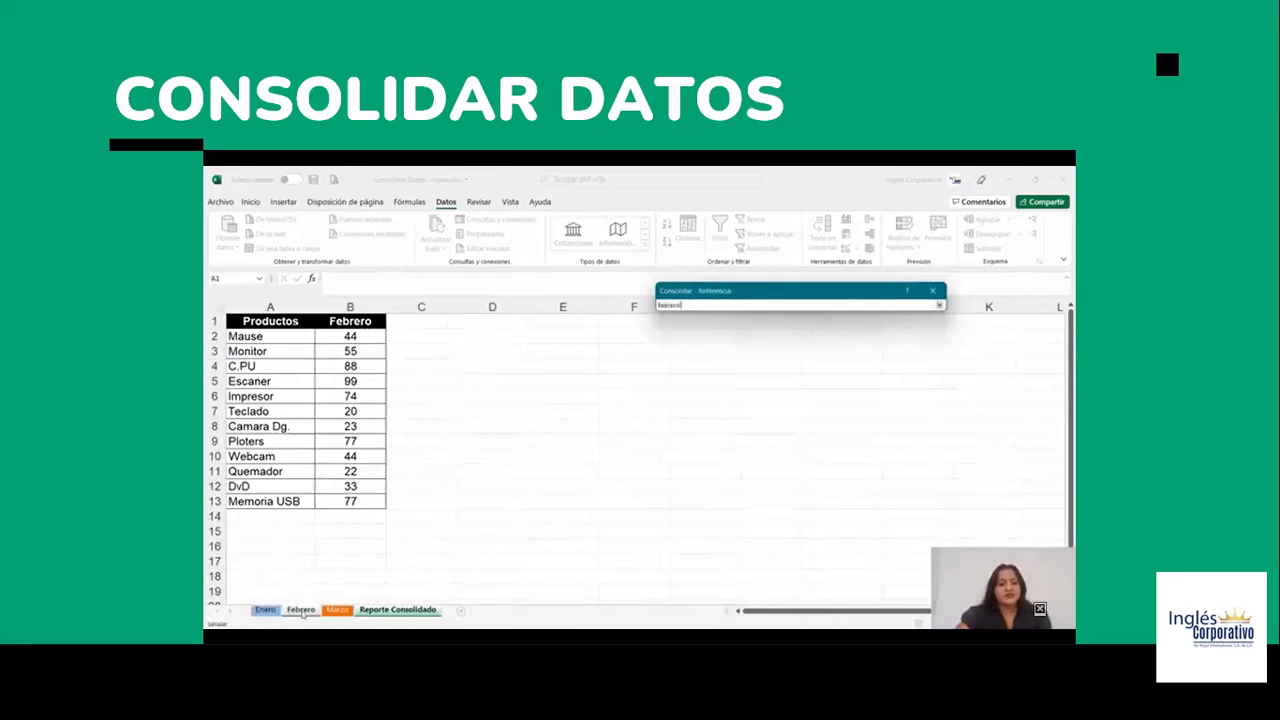
pyautogui.click(350, 336)
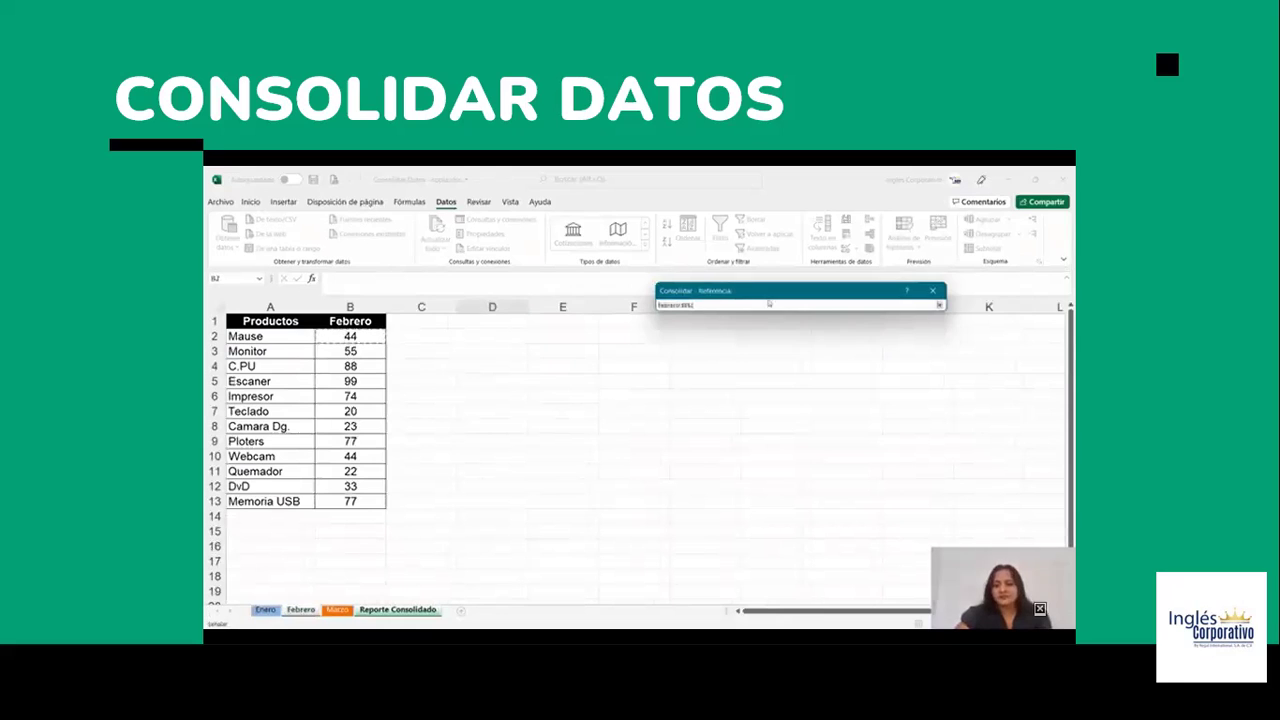
pyautogui.click(940, 304)
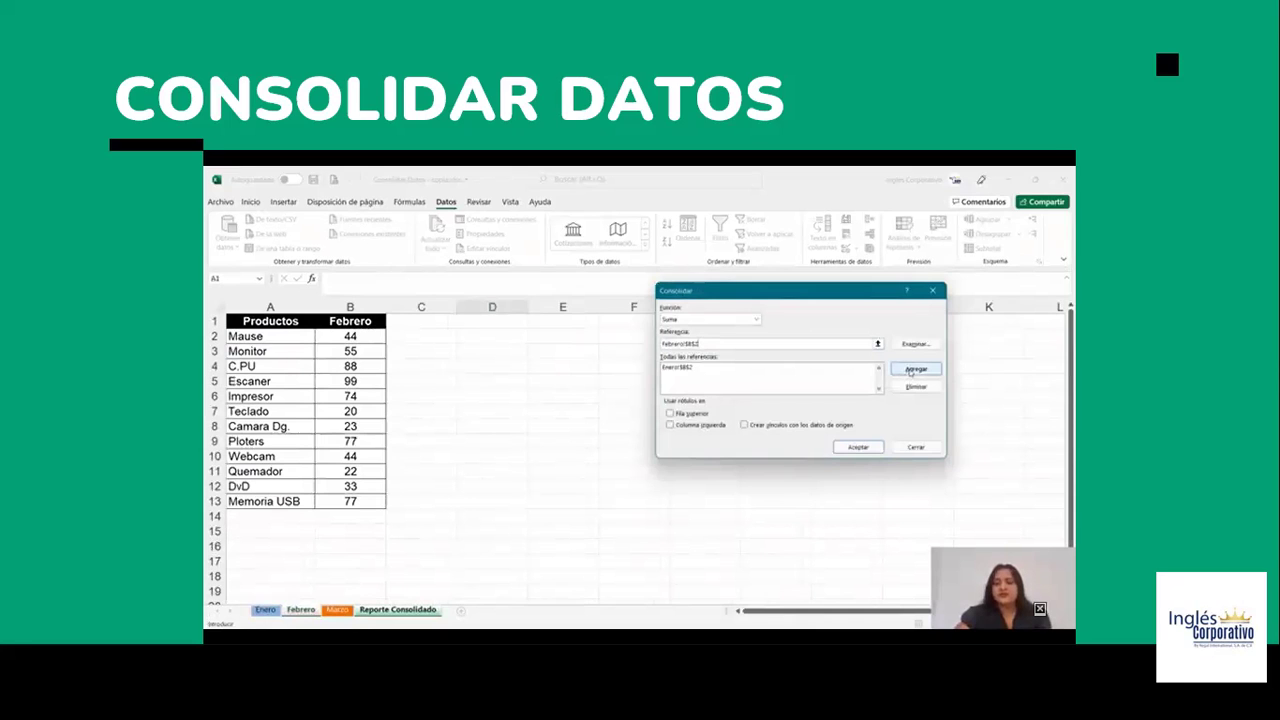
pyautogui.click(914, 370)
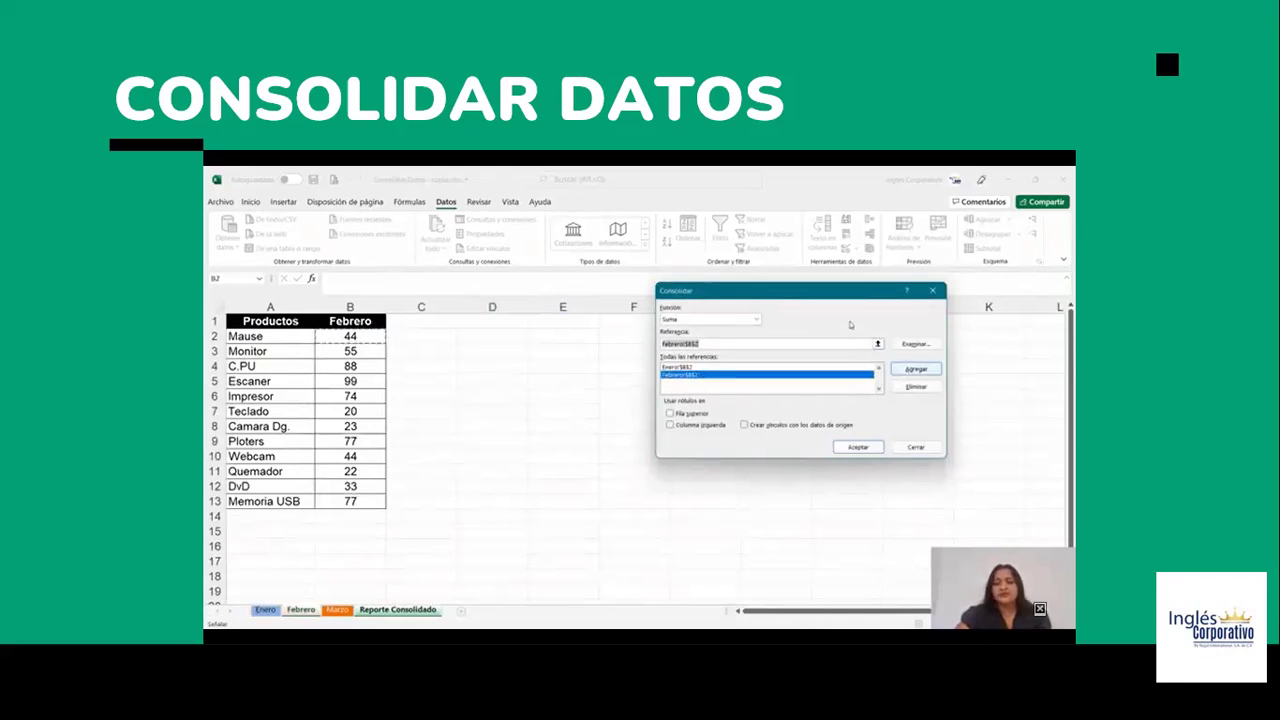
# Add Marzo!$B$2 and run the Suma consolidation, giving 119 in D4.
pyautogui.click(878, 343)
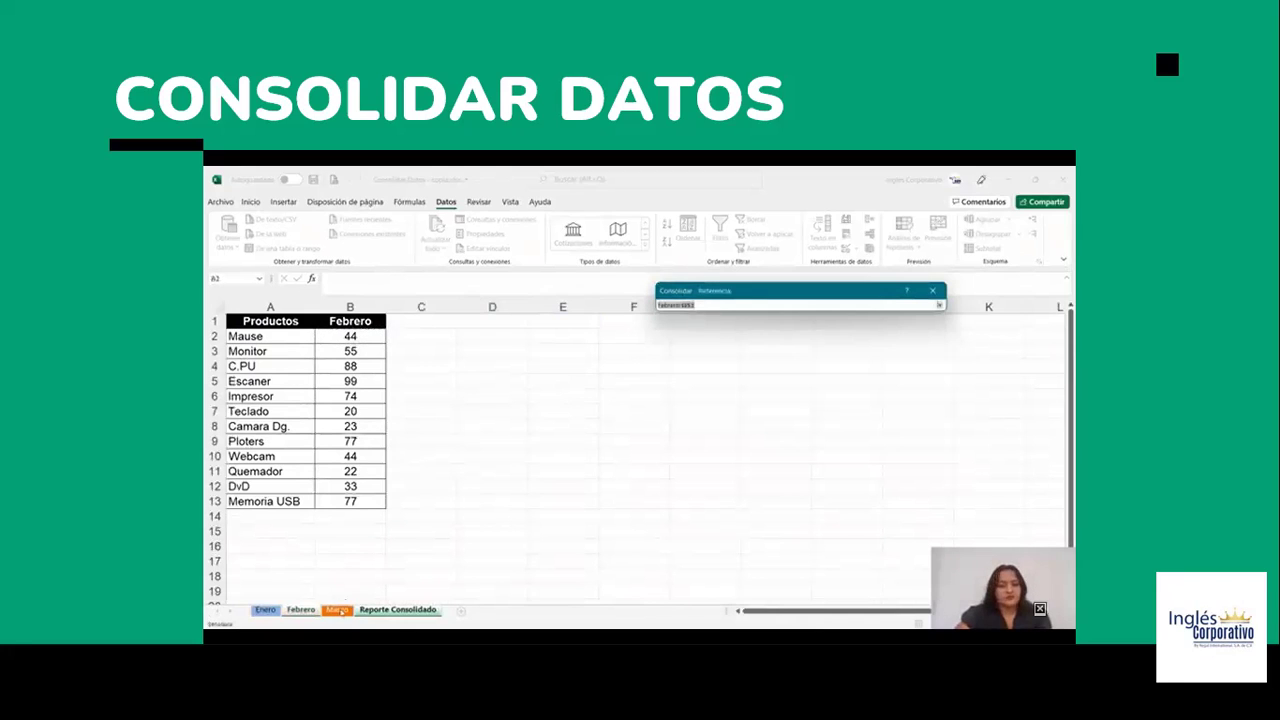
pyautogui.click(337, 609)
pyautogui.click(348, 338)
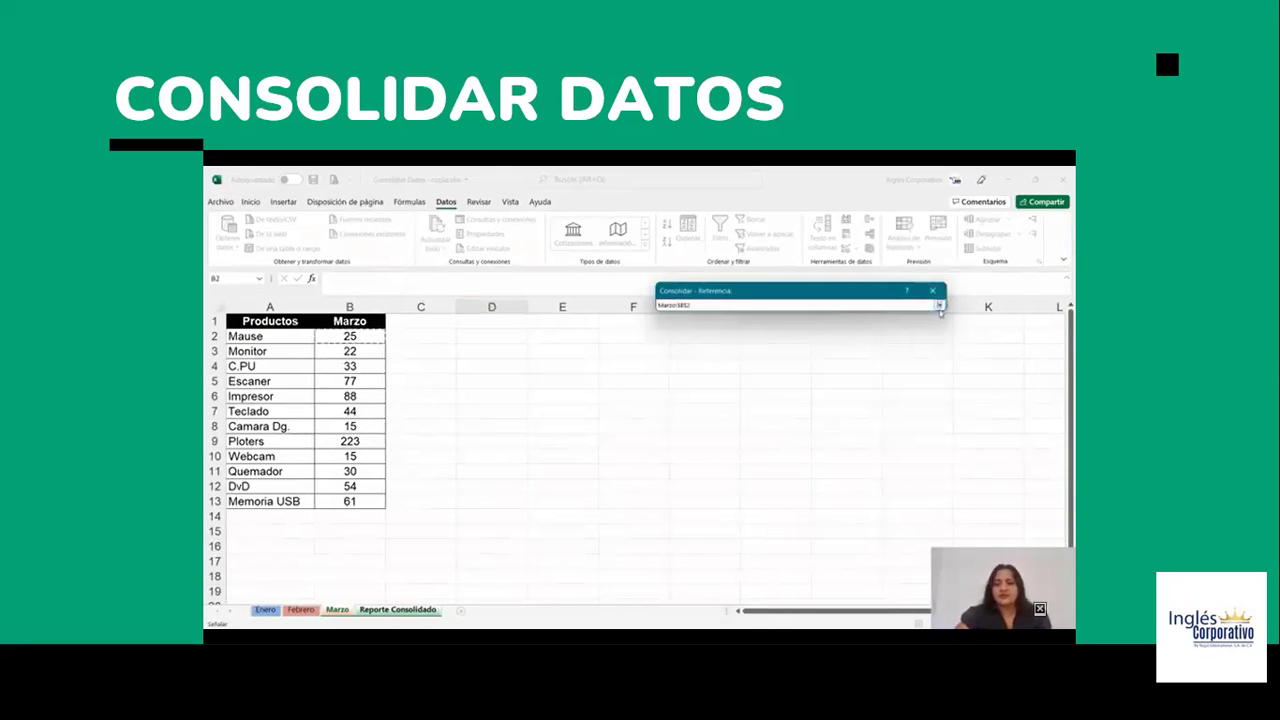
pyautogui.click(939, 306)
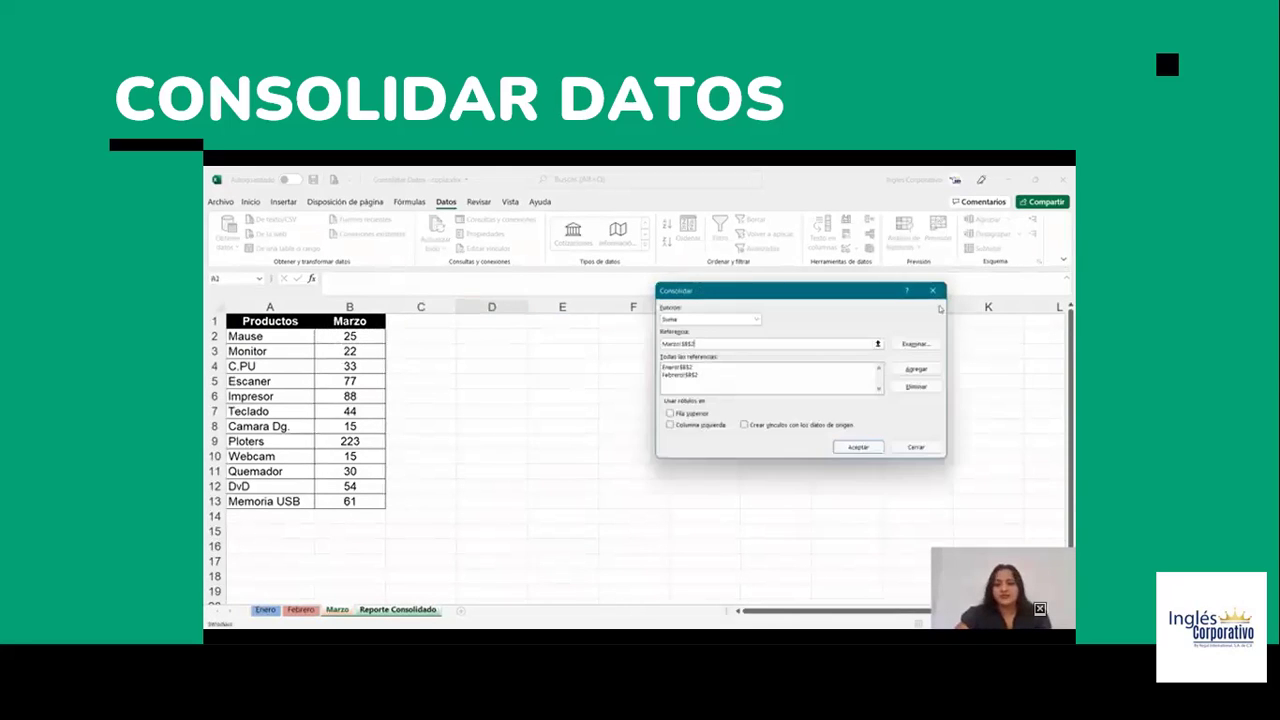
pyautogui.click(908, 370)
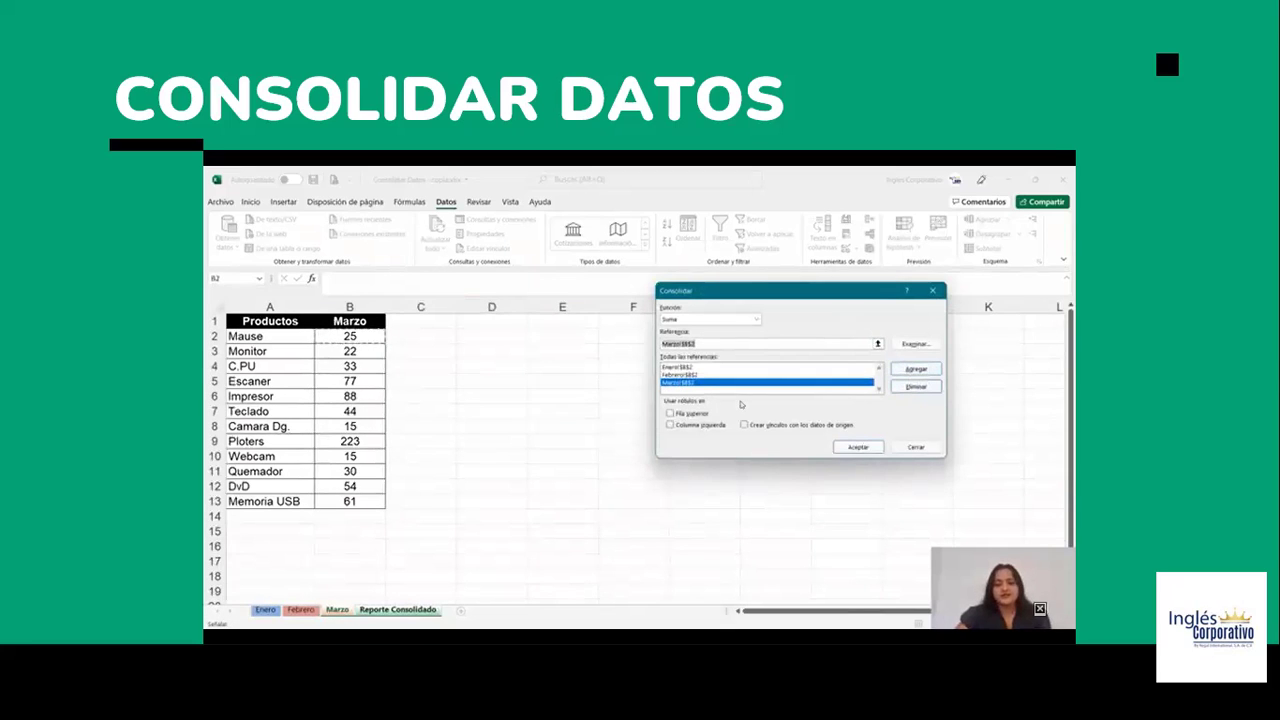
pyautogui.click(856, 448)
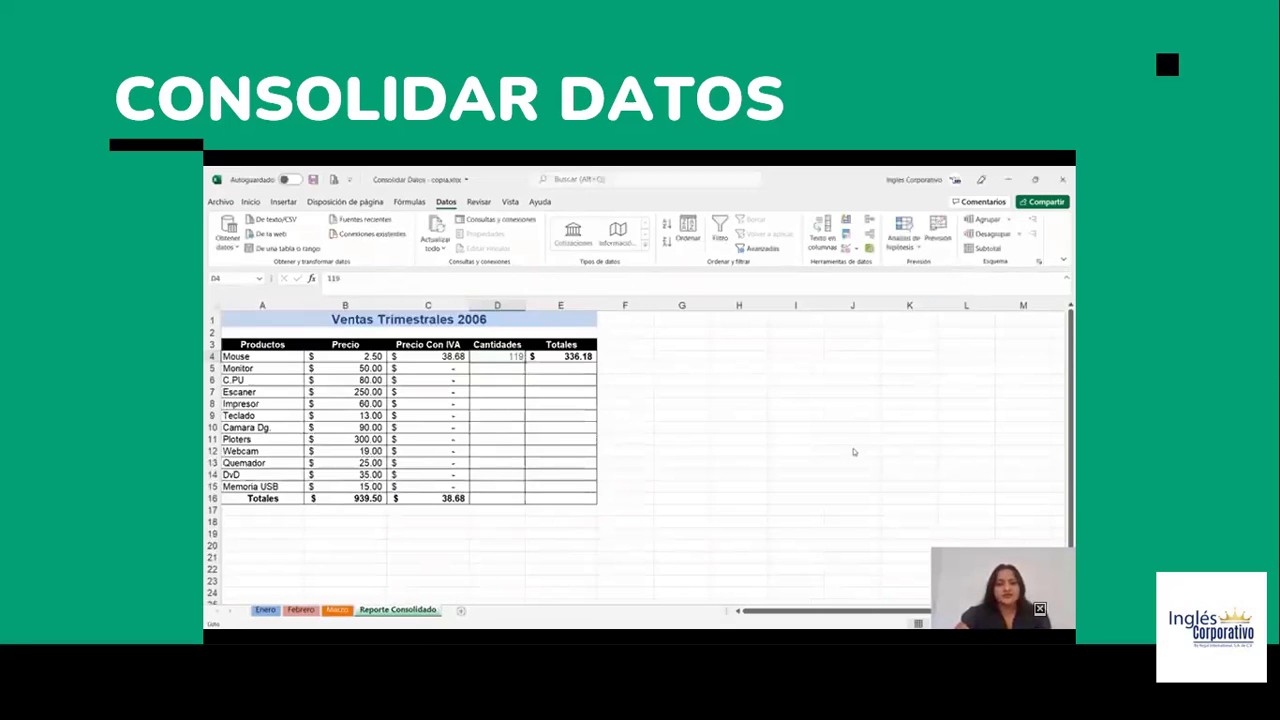
pyautogui.click(494, 403)
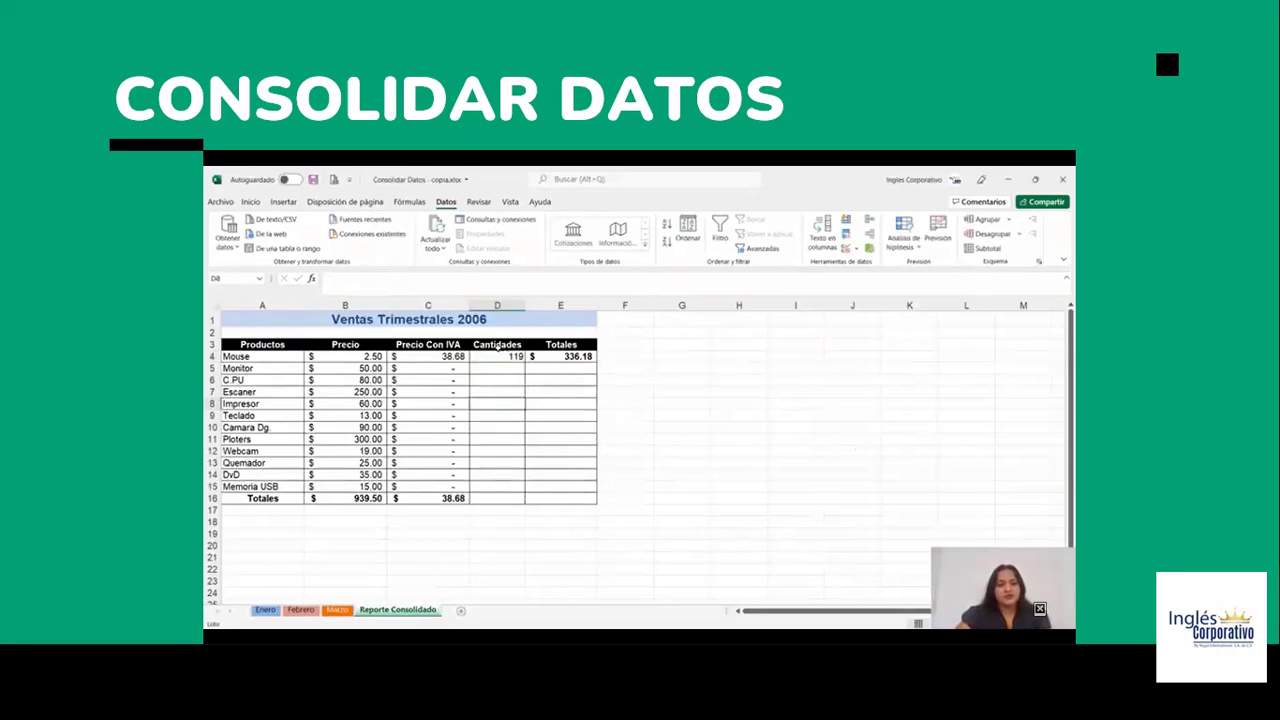
pyautogui.click(493, 356)
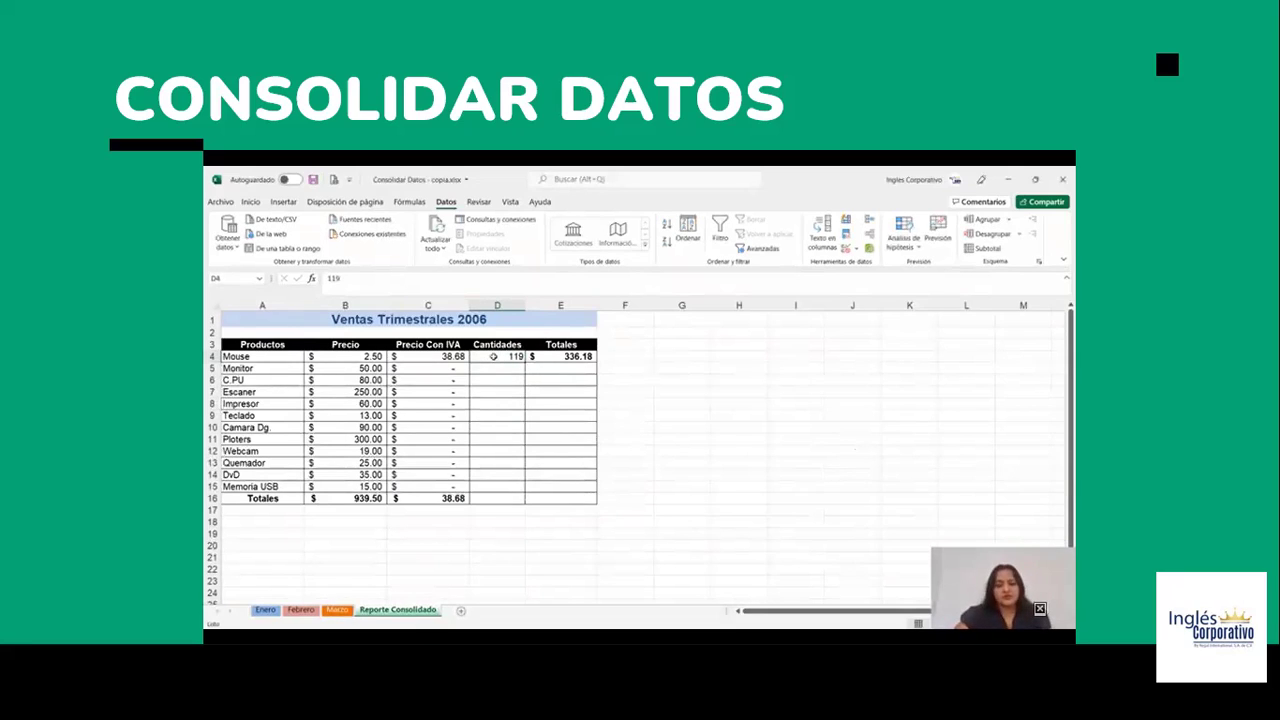
pyautogui.click(412, 357)
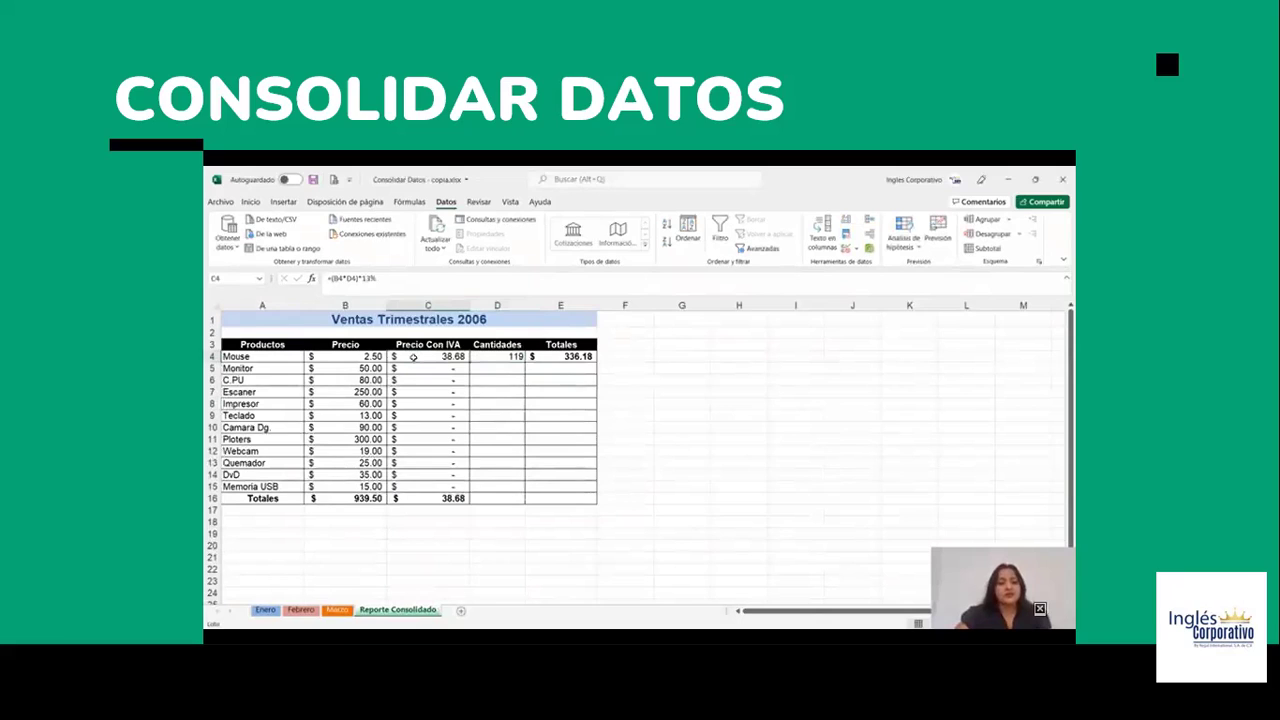
pyautogui.click(552, 360)
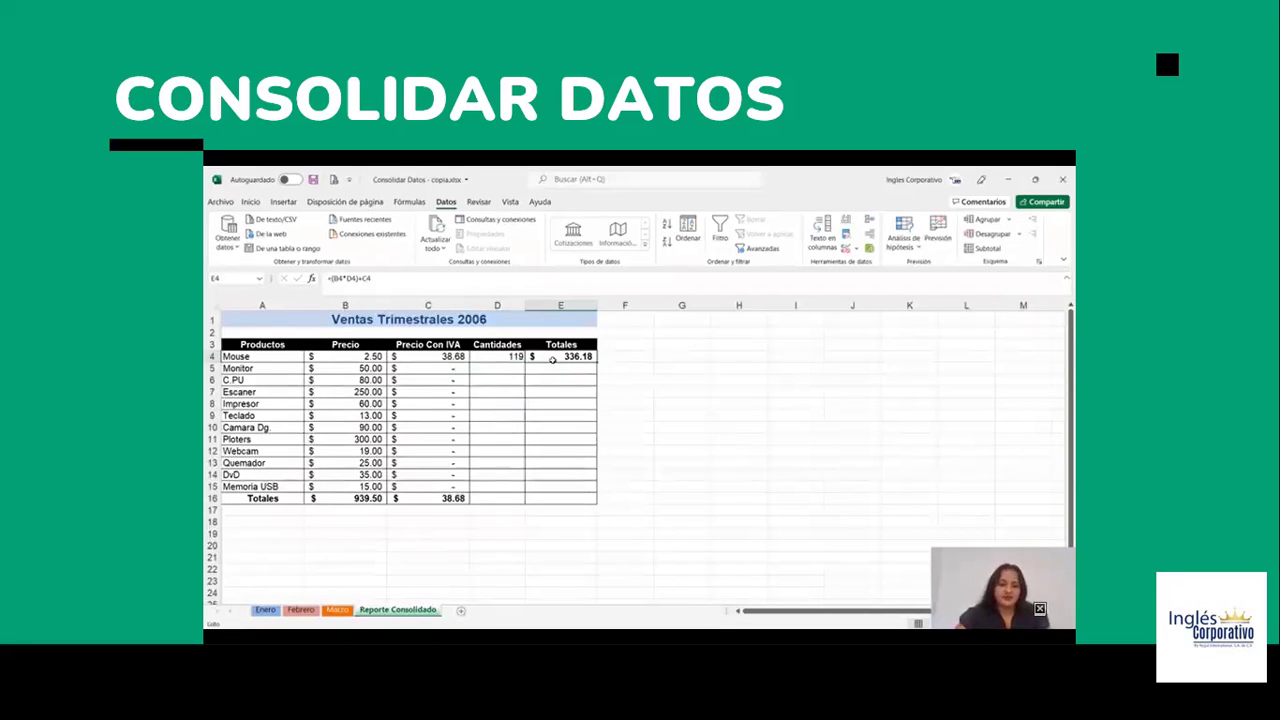
pyautogui.click(428, 367)
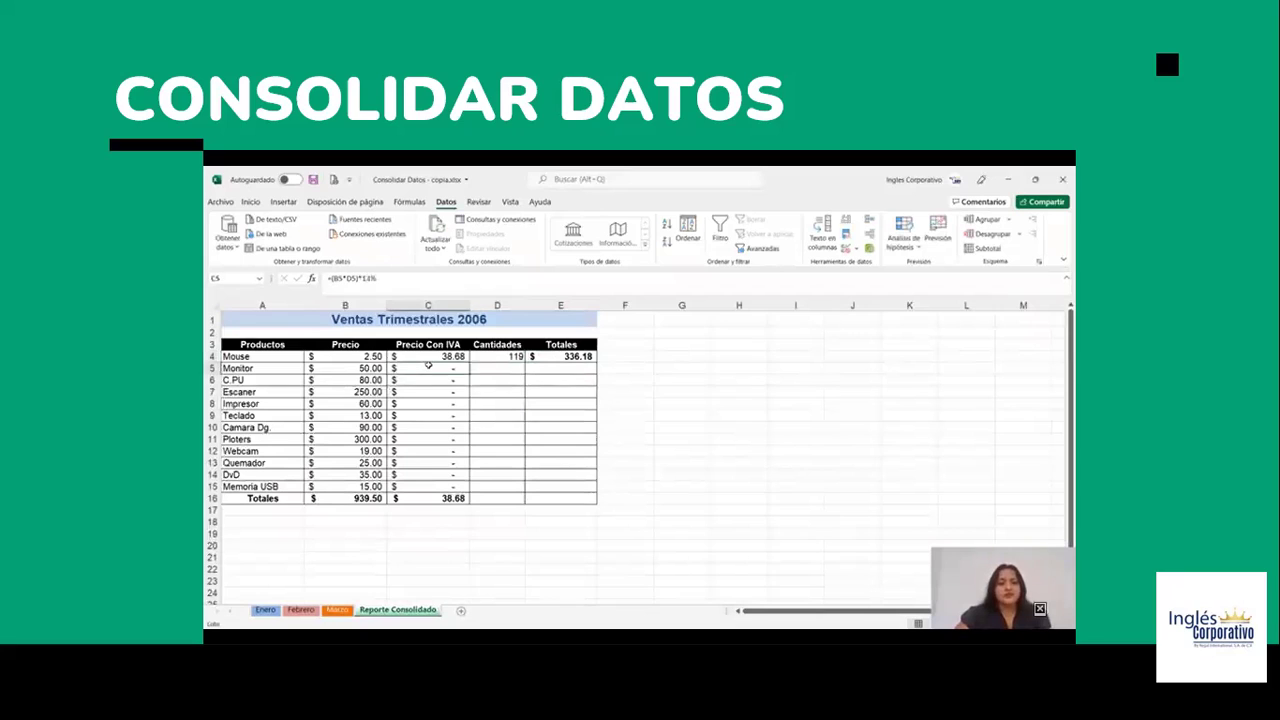
pyautogui.click(487, 373)
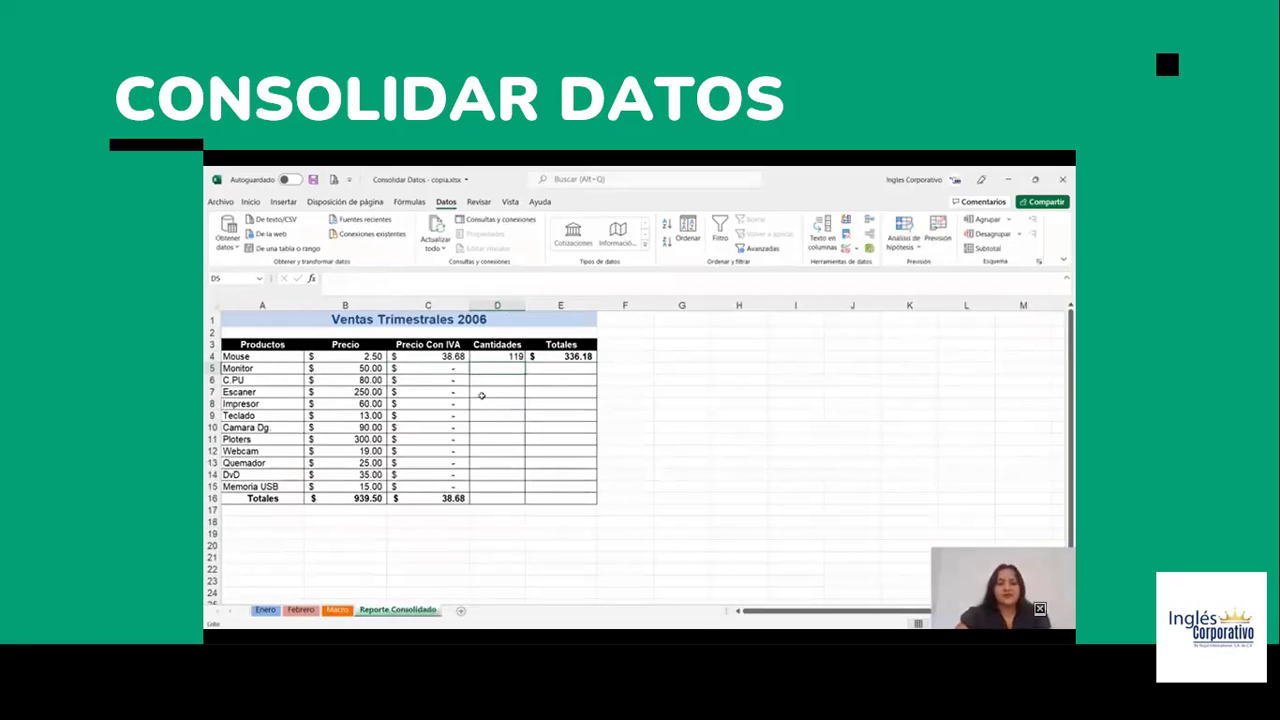
# Fill the Cantidades value 119 from D4 down through D18.
pyautogui.click(506, 357)
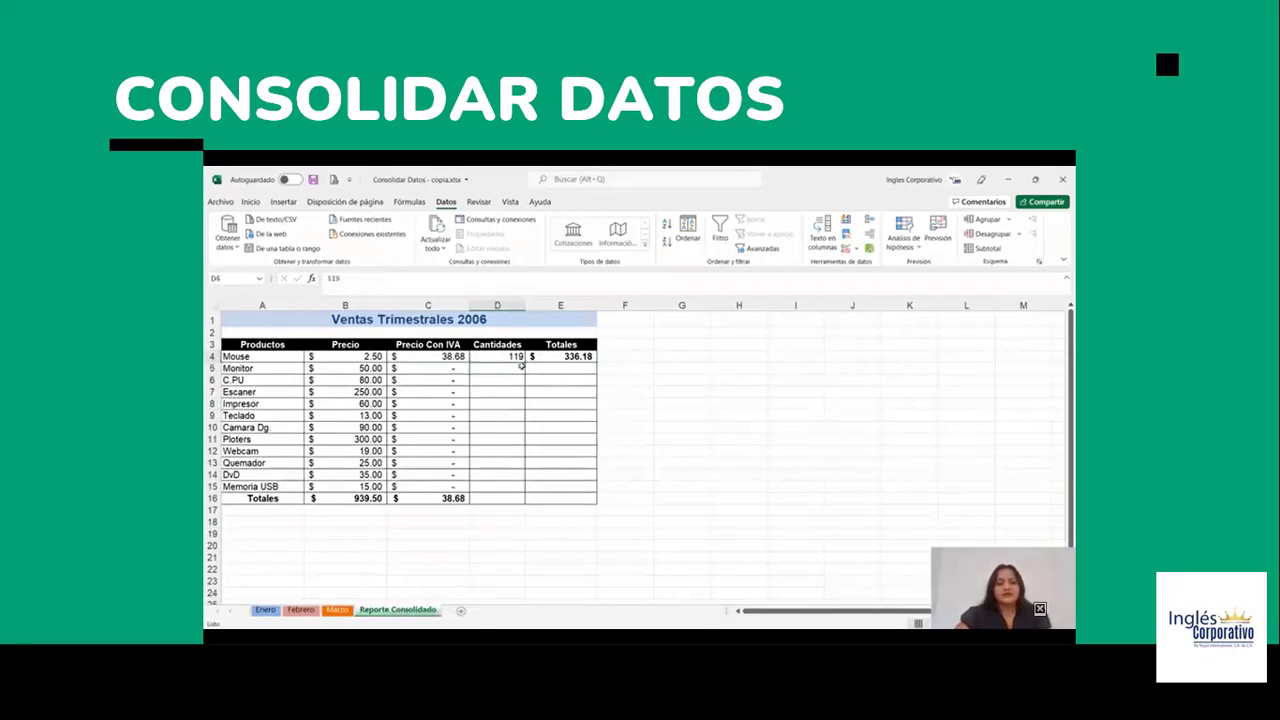
pyautogui.moveTo(525, 362); pyautogui.dragTo(526, 526)
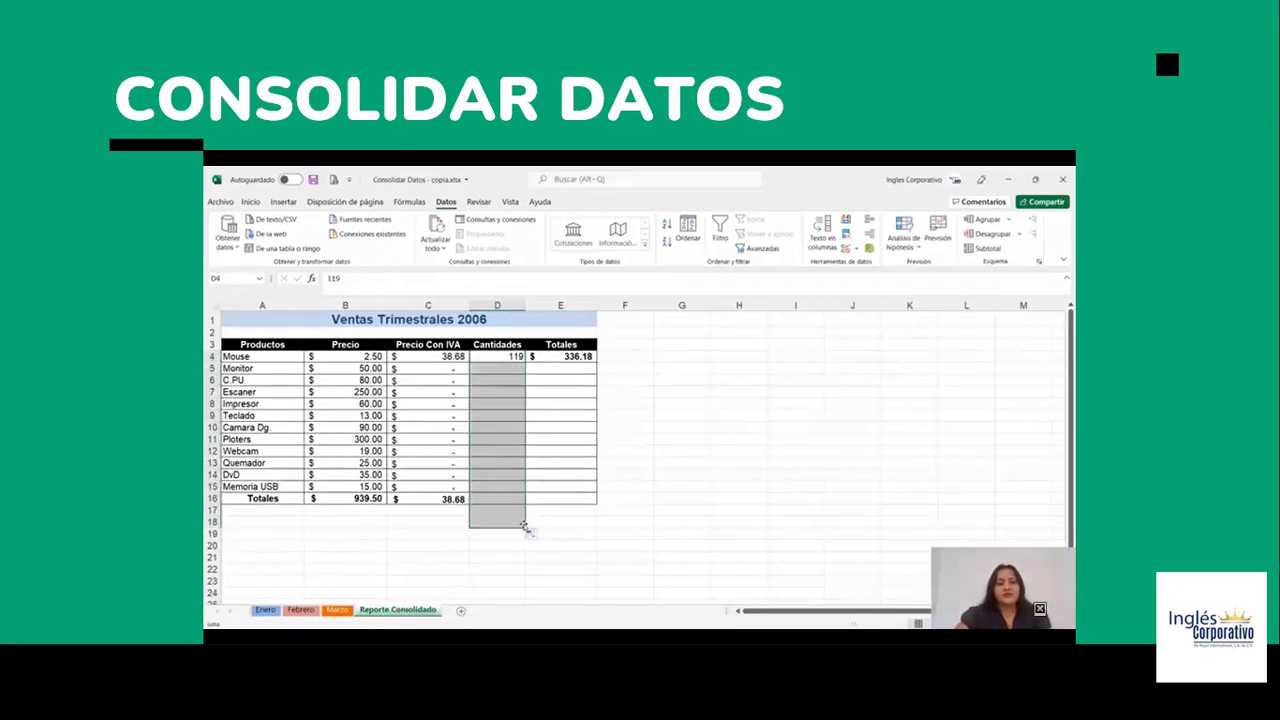
pyautogui.click(543, 546)
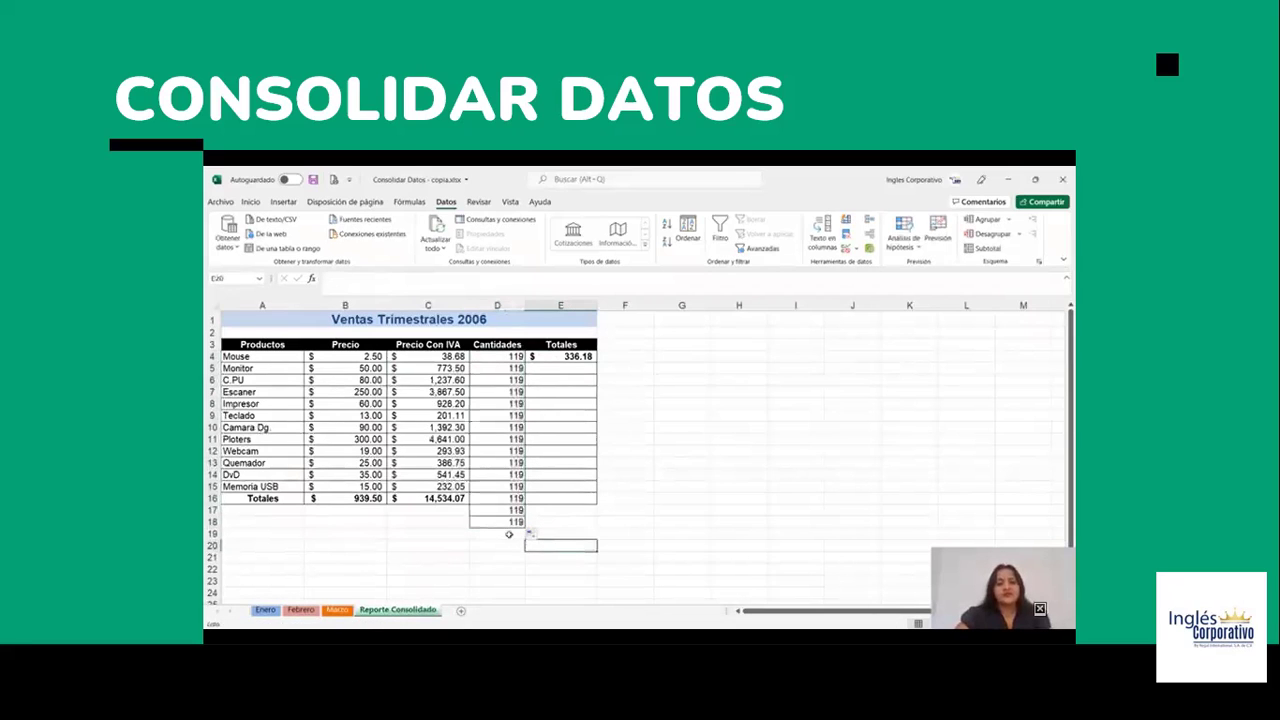
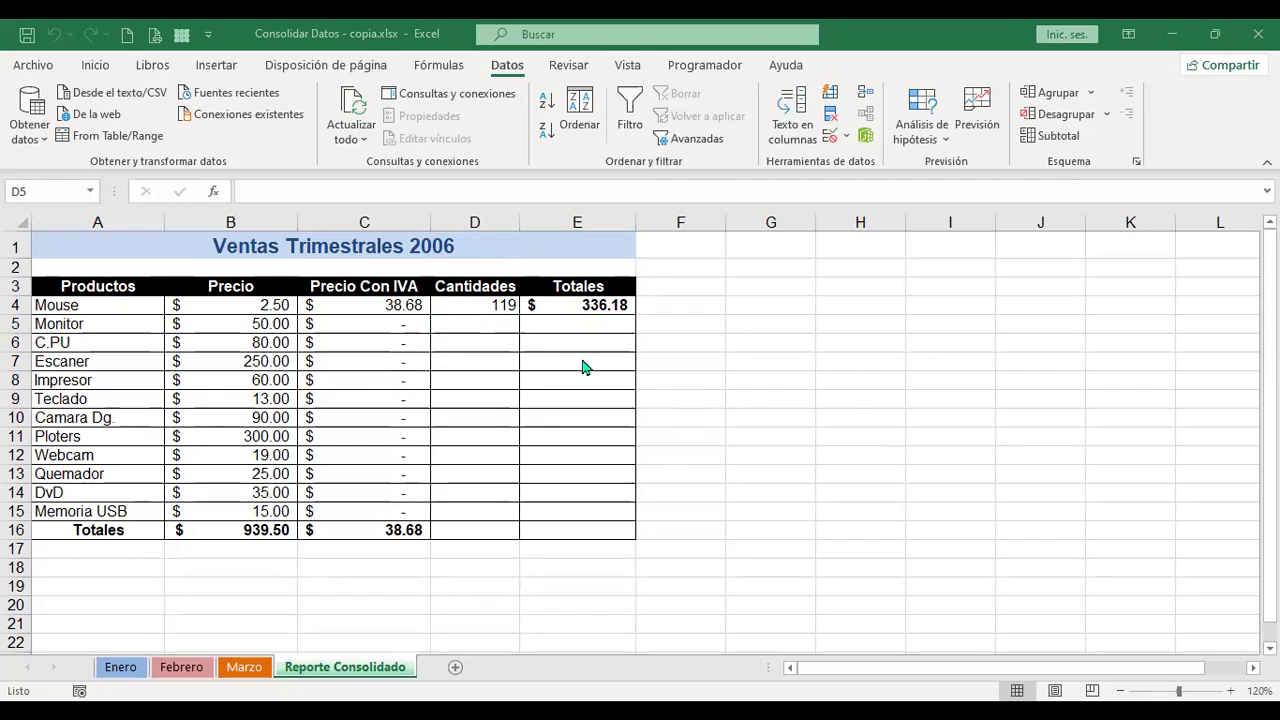
# Check the consolidated Mouse quantity of 119 on Reporte Consolidado, then go to the Enero sheet.
pyautogui.click(475, 326)
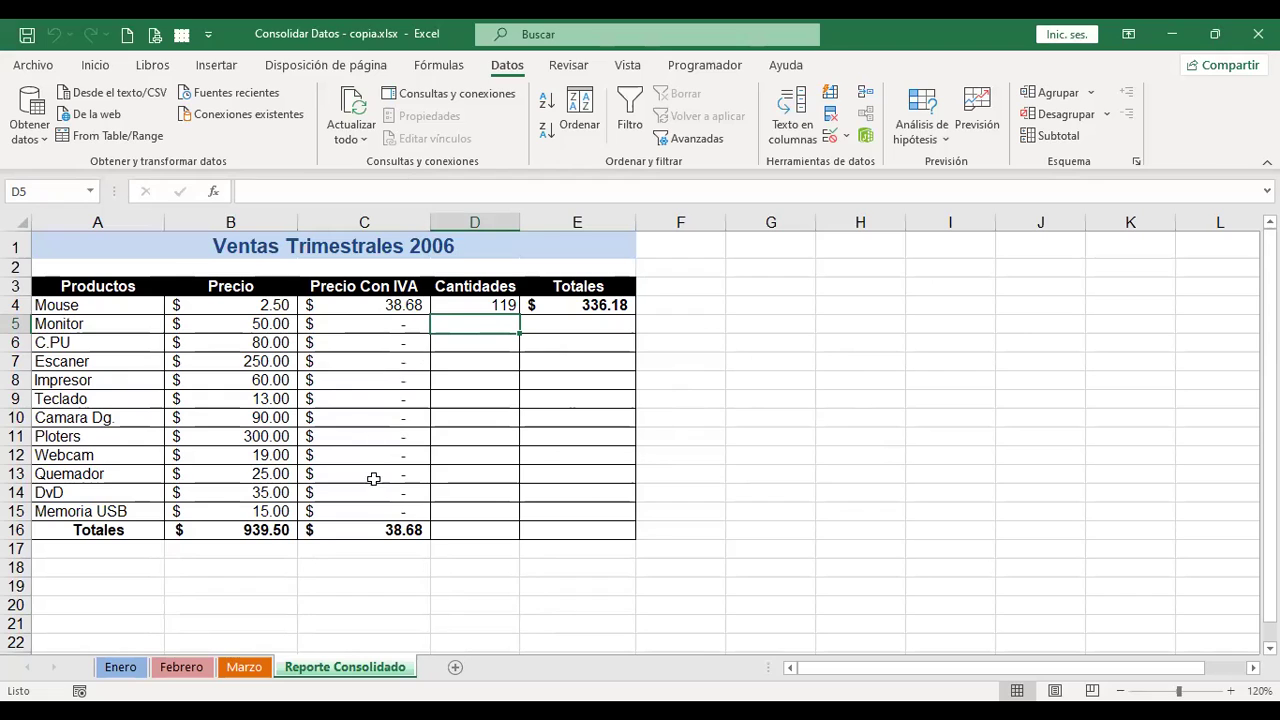
pyautogui.click(485, 303)
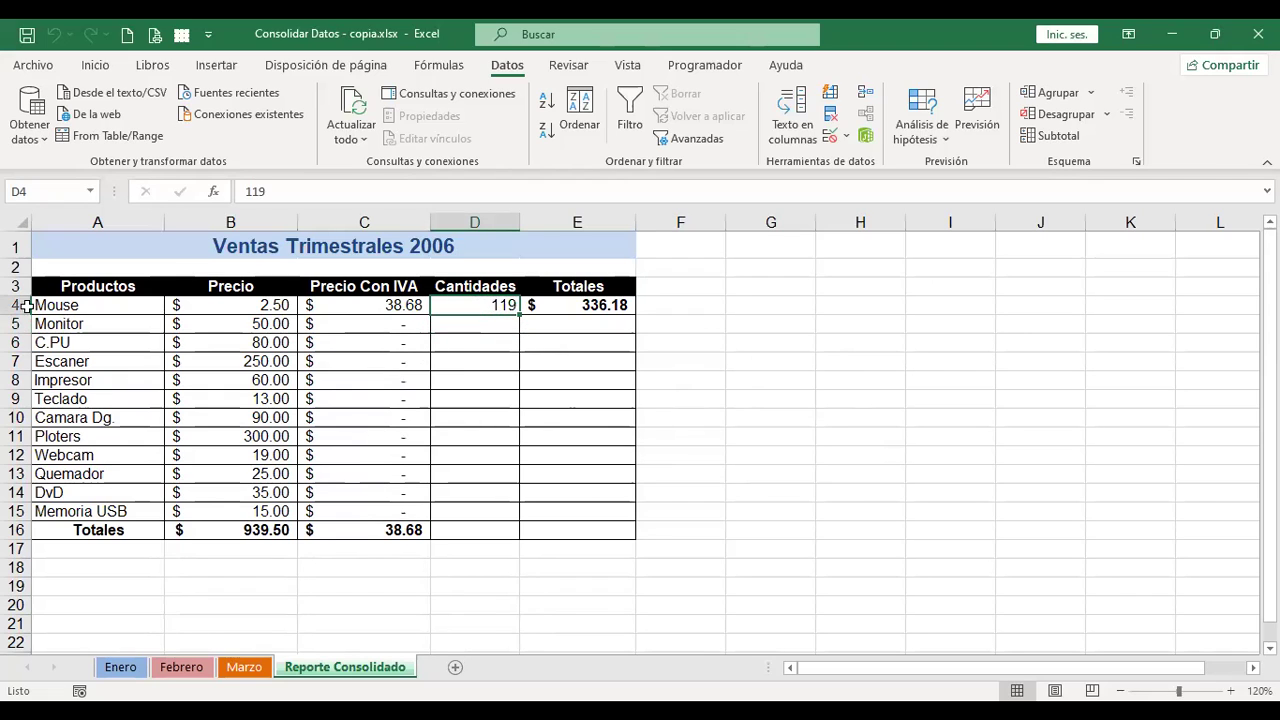
pyautogui.click(120, 667)
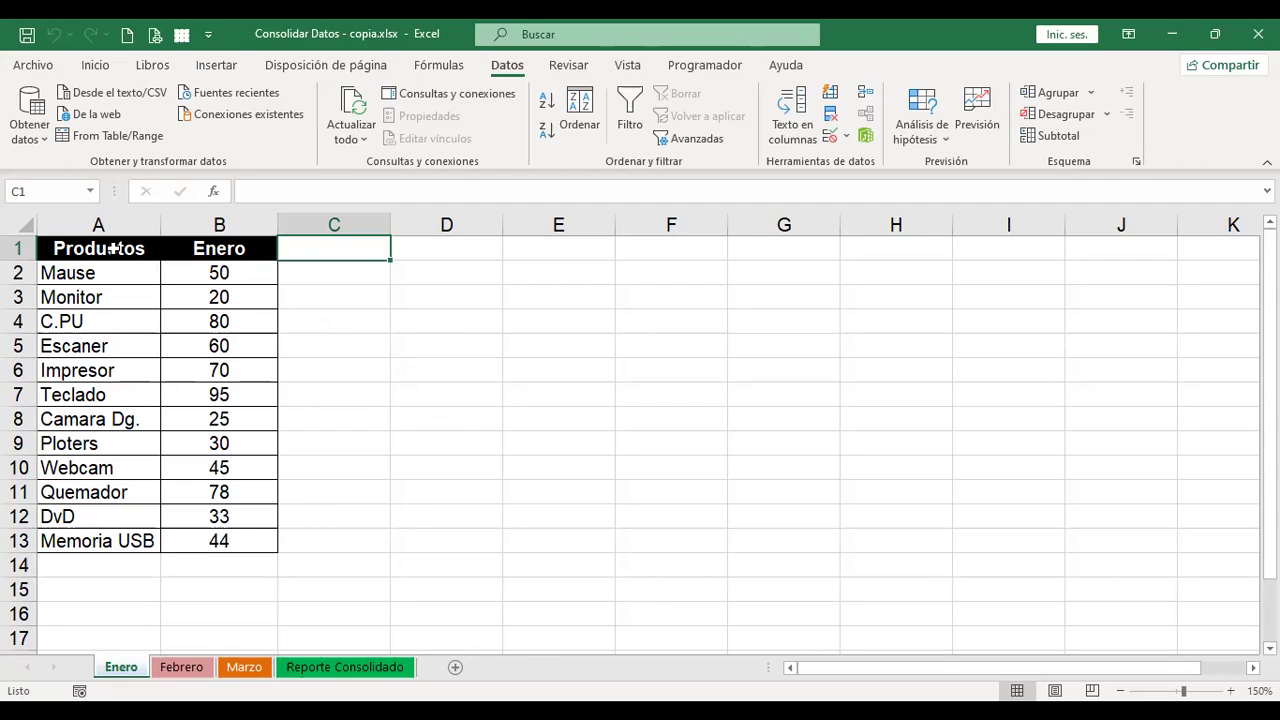
# Correct the misspelled 'Mause' in Enero cell A2 to 'Mouse'.
pyautogui.click(113, 248)
pyautogui.click(184, 252)
pyautogui.moveTo(109, 276); pyautogui.dragTo(103, 538)
pyautogui.click(92, 276)
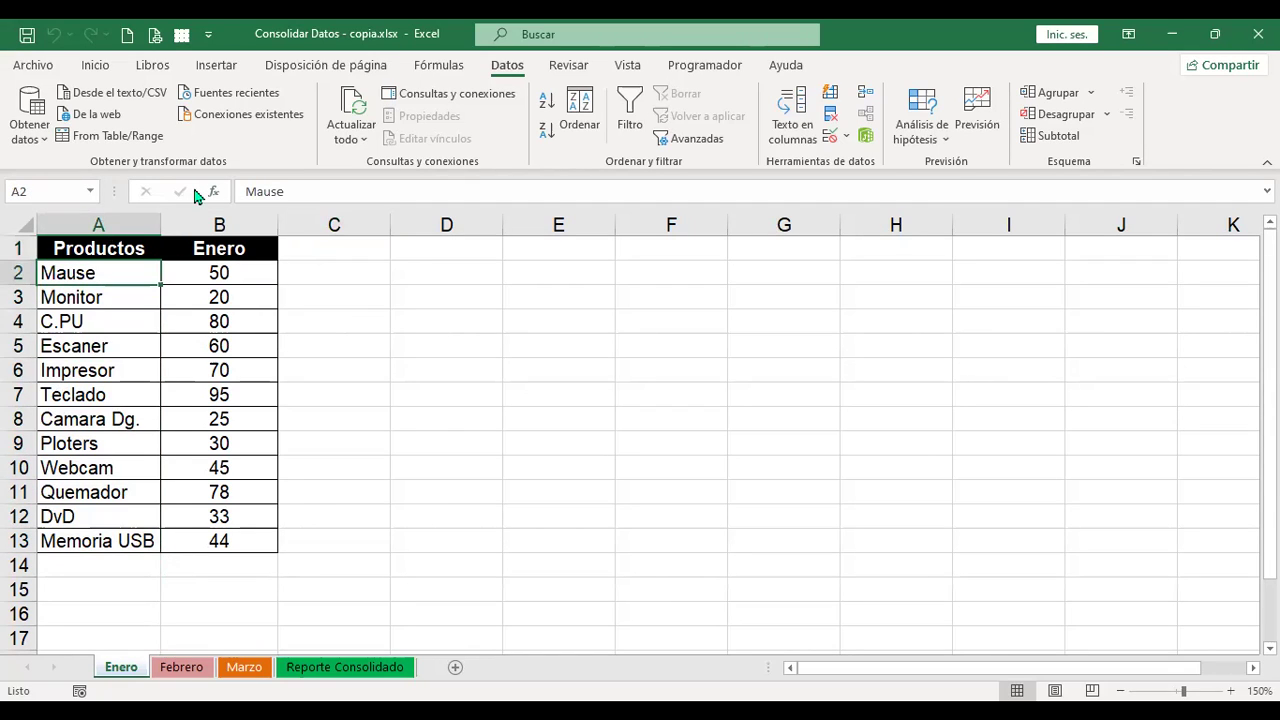
pyautogui.click(261, 190)
pyautogui.press('BackSpace')
pyautogui.write('o')
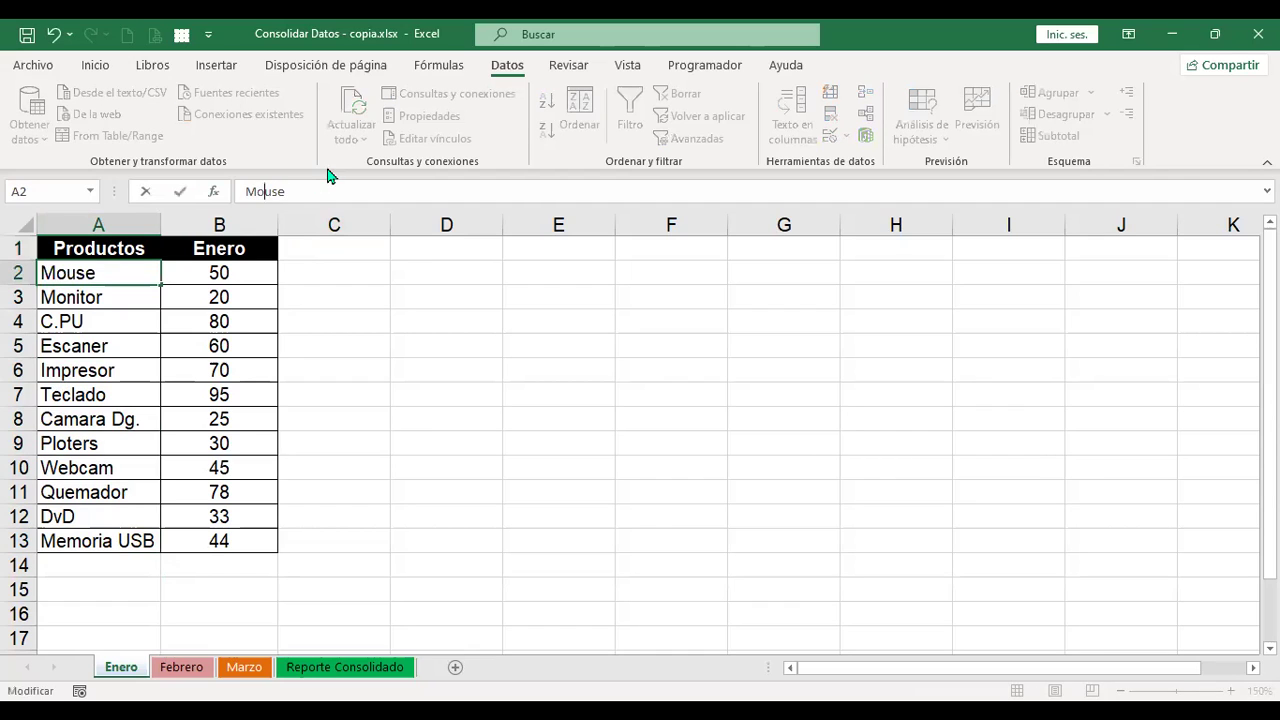
pyautogui.press('Return')
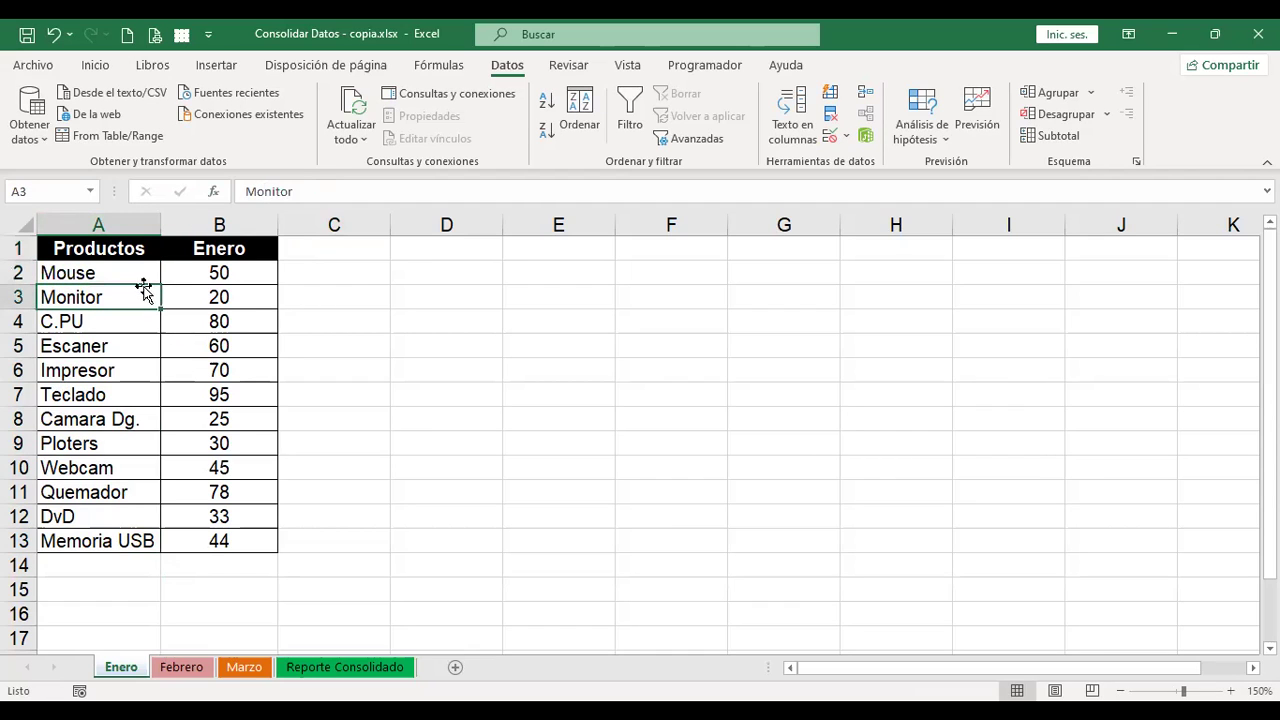
pyautogui.click(219, 272)
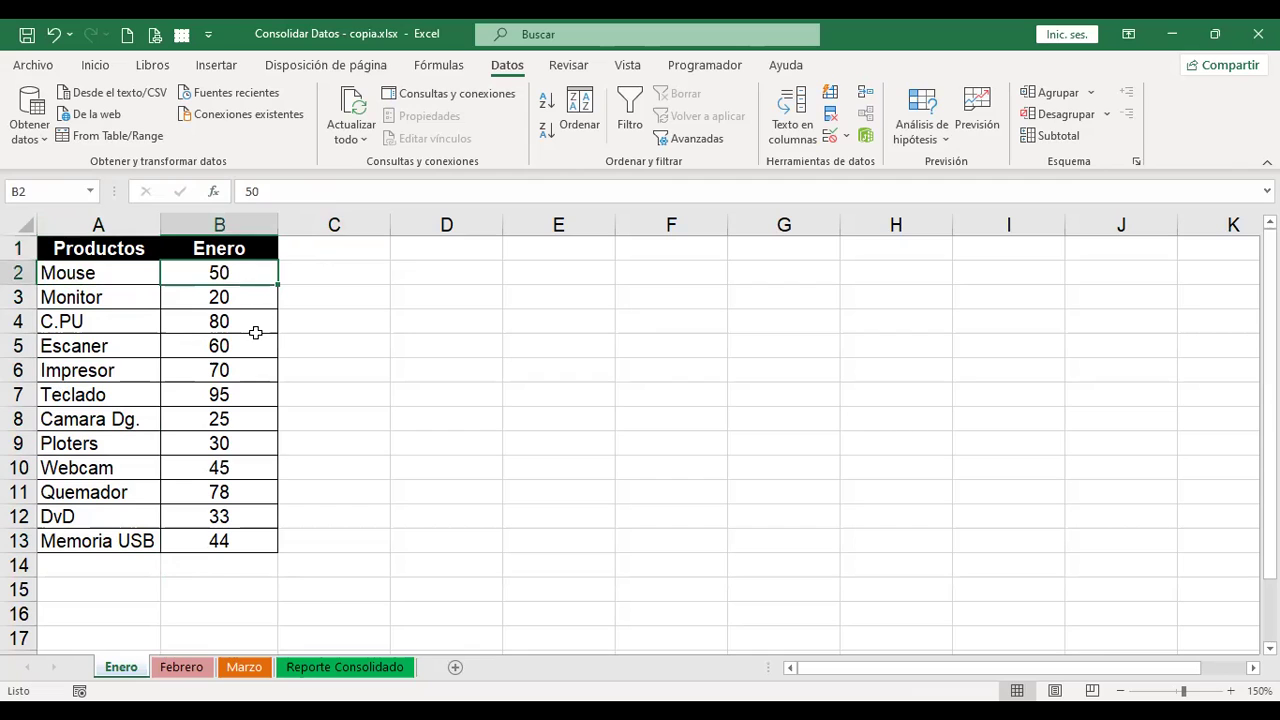
# Review the Febrero and Marzo product names and quantities, then select D5 on Reporte Consolidado.
pyautogui.click(185, 668)
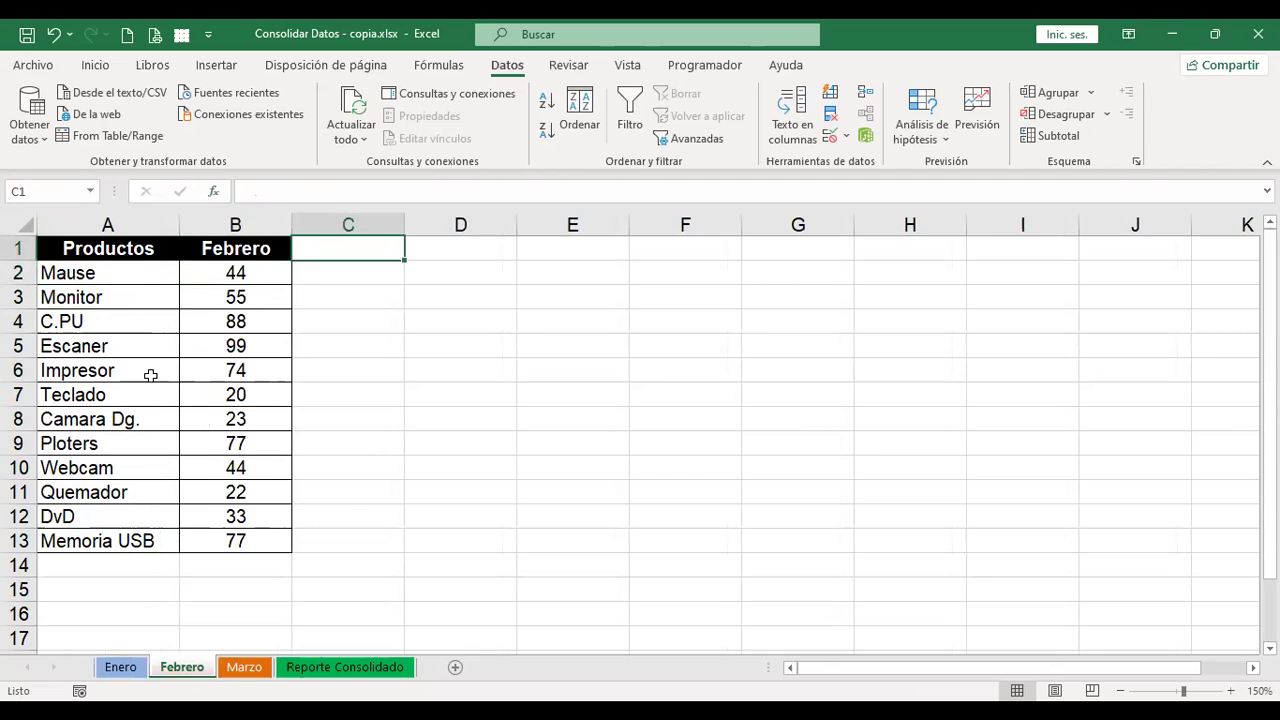
pyautogui.moveTo(128, 278); pyautogui.dragTo(114, 540)
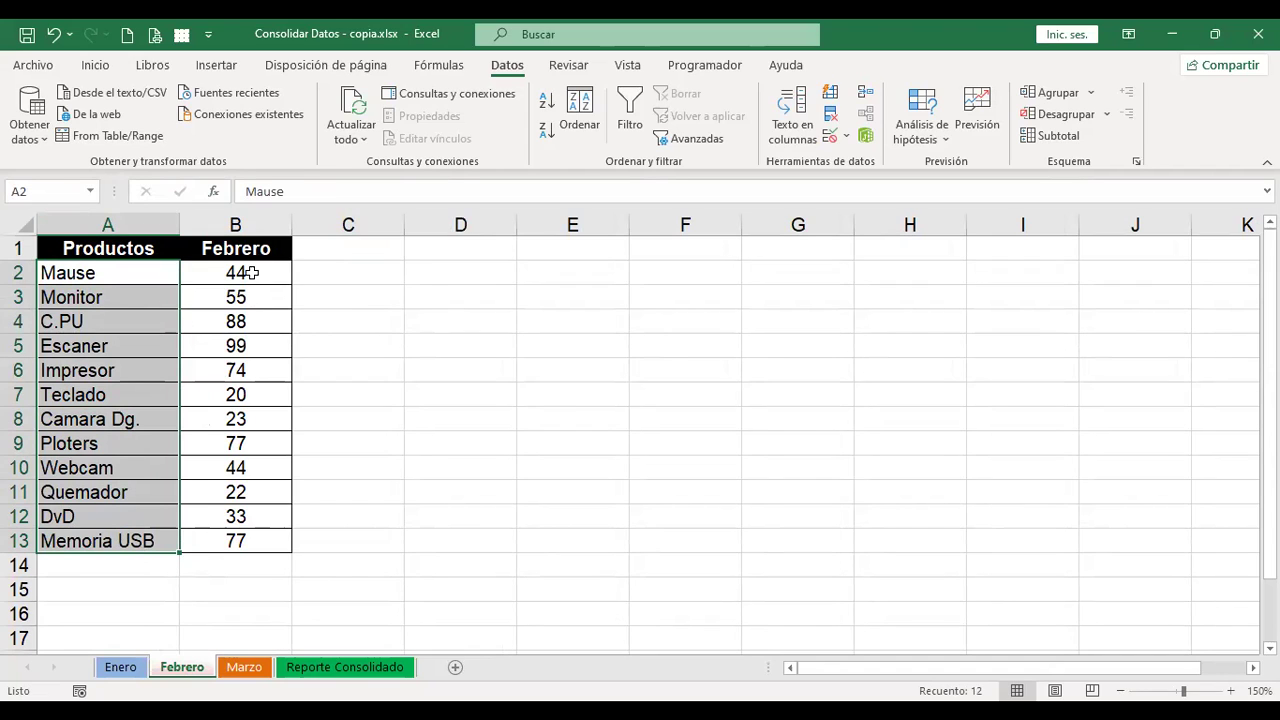
pyautogui.click(252, 273)
pyautogui.click(246, 667)
pyautogui.moveTo(104, 273); pyautogui.dragTo(131, 541)
pyautogui.moveTo(249, 271); pyautogui.dragTo(252, 548)
pyautogui.click(333, 670)
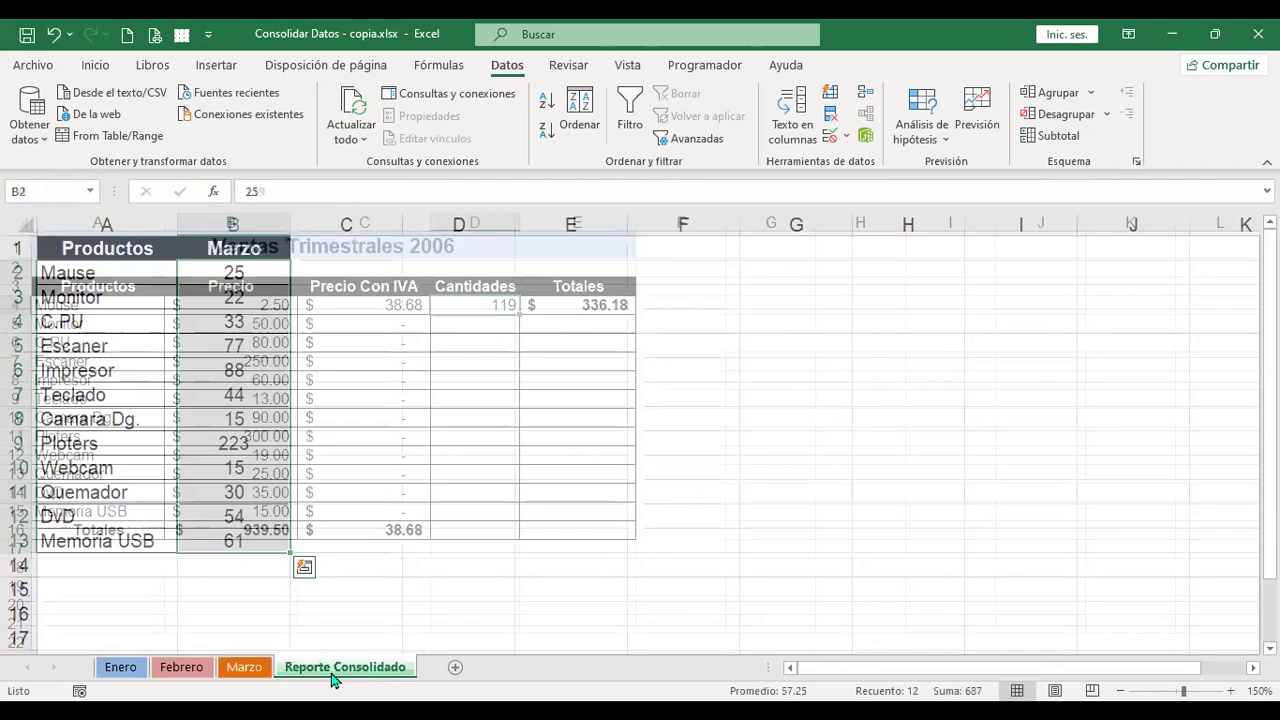
pyautogui.click(480, 326)
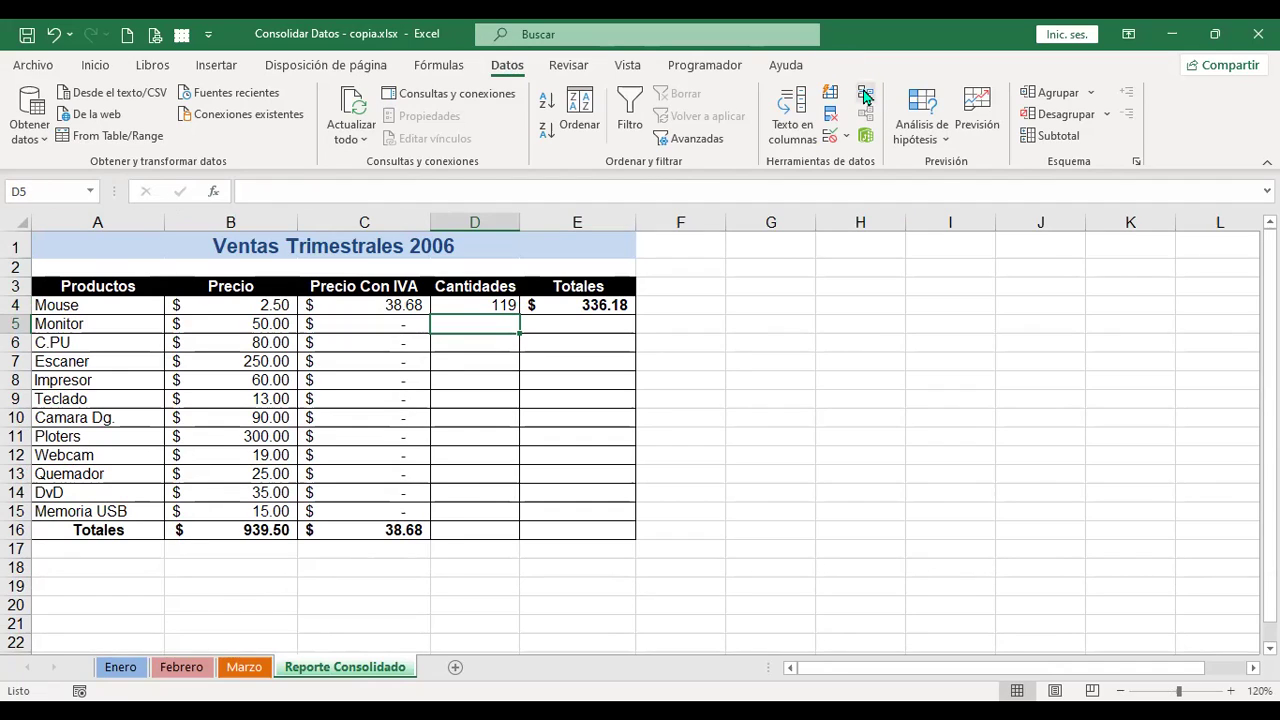
# Inspect the existing Consolidar references, such as Enero!$B$13, and close the dialog.
pyautogui.click(865, 96)
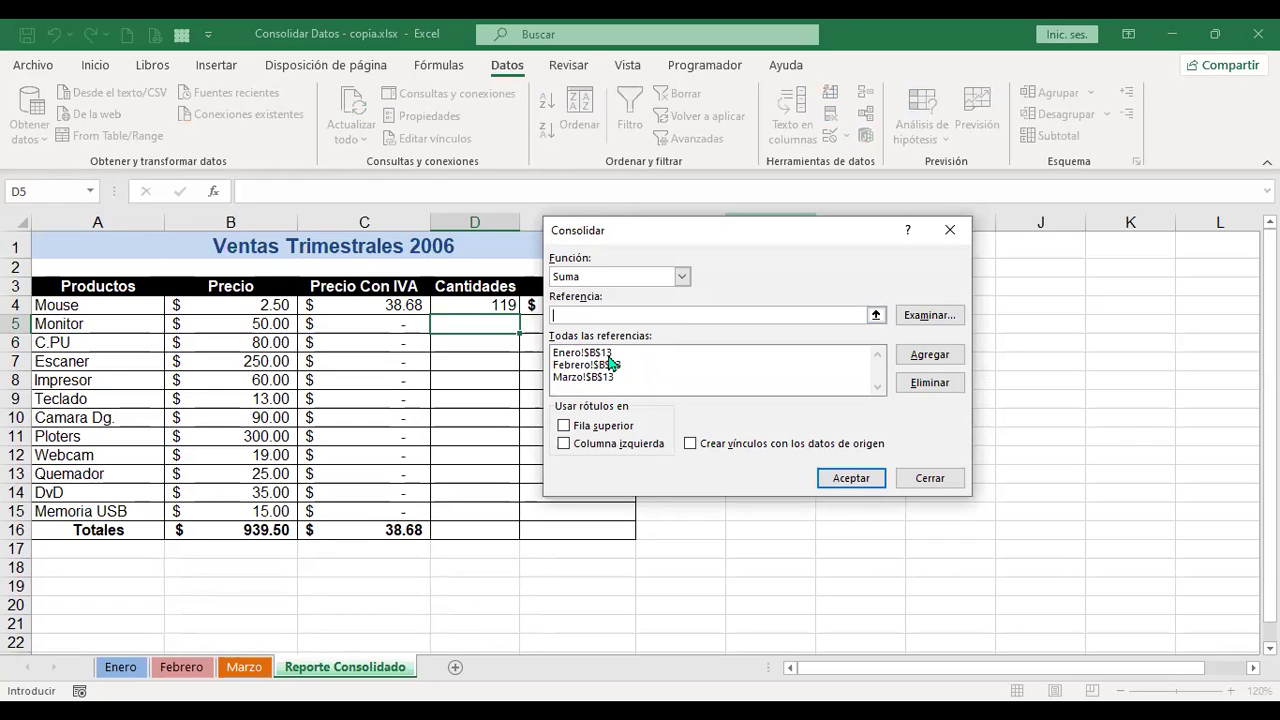
pyautogui.click(607, 354)
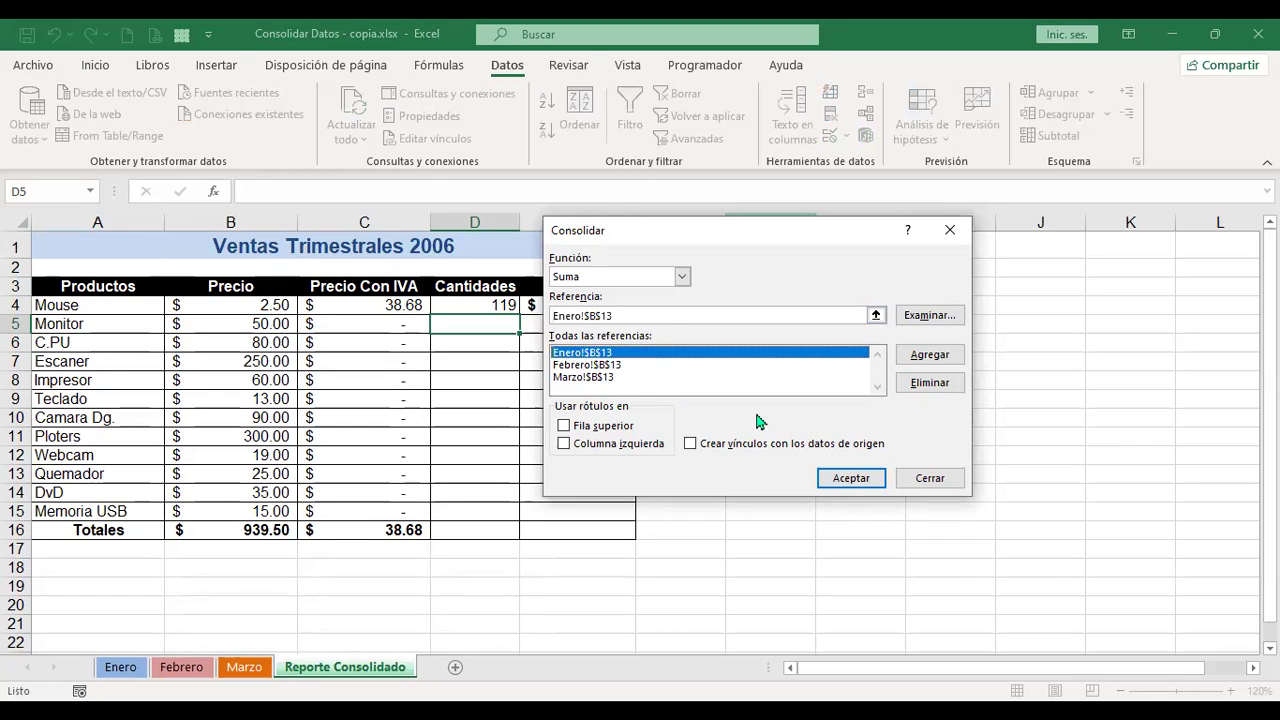
pyautogui.click(917, 482)
# Compare the Enero, Febrero and Marzo sheets against Reporte Consolidado, twice.
pyautogui.click(120, 667)
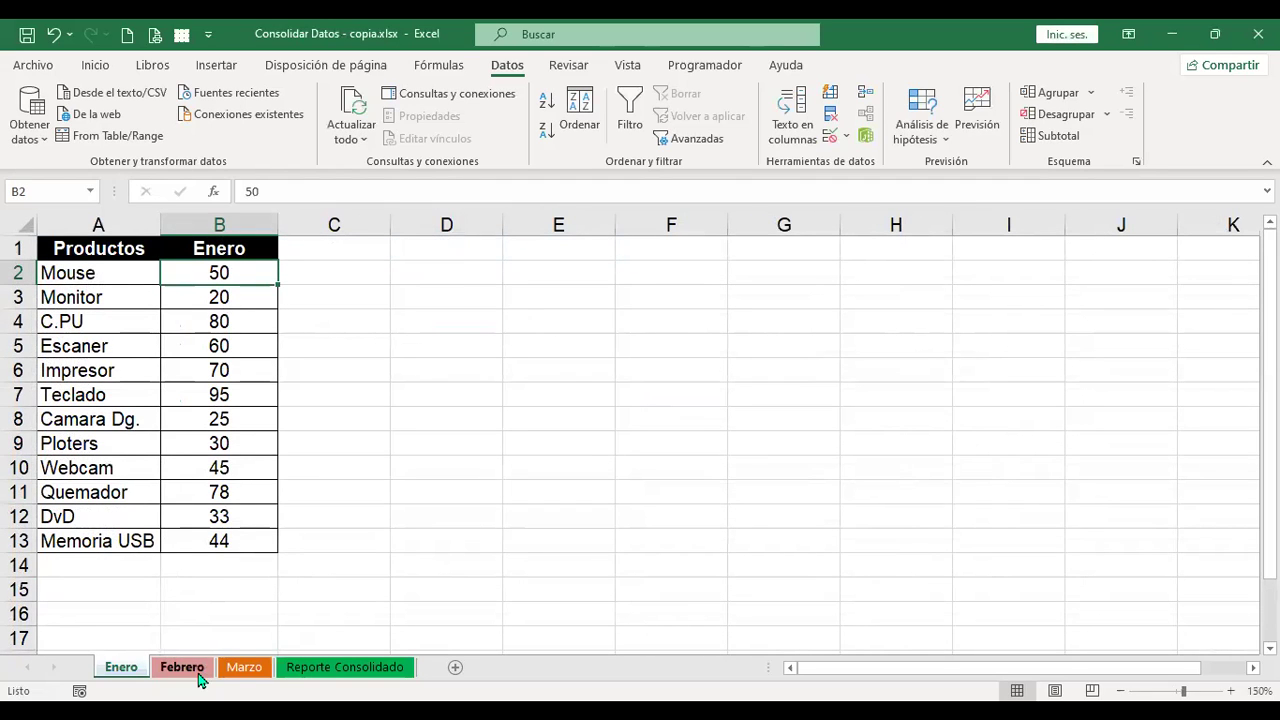
pyautogui.click(186, 668)
pyautogui.click(242, 668)
pyautogui.click(333, 674)
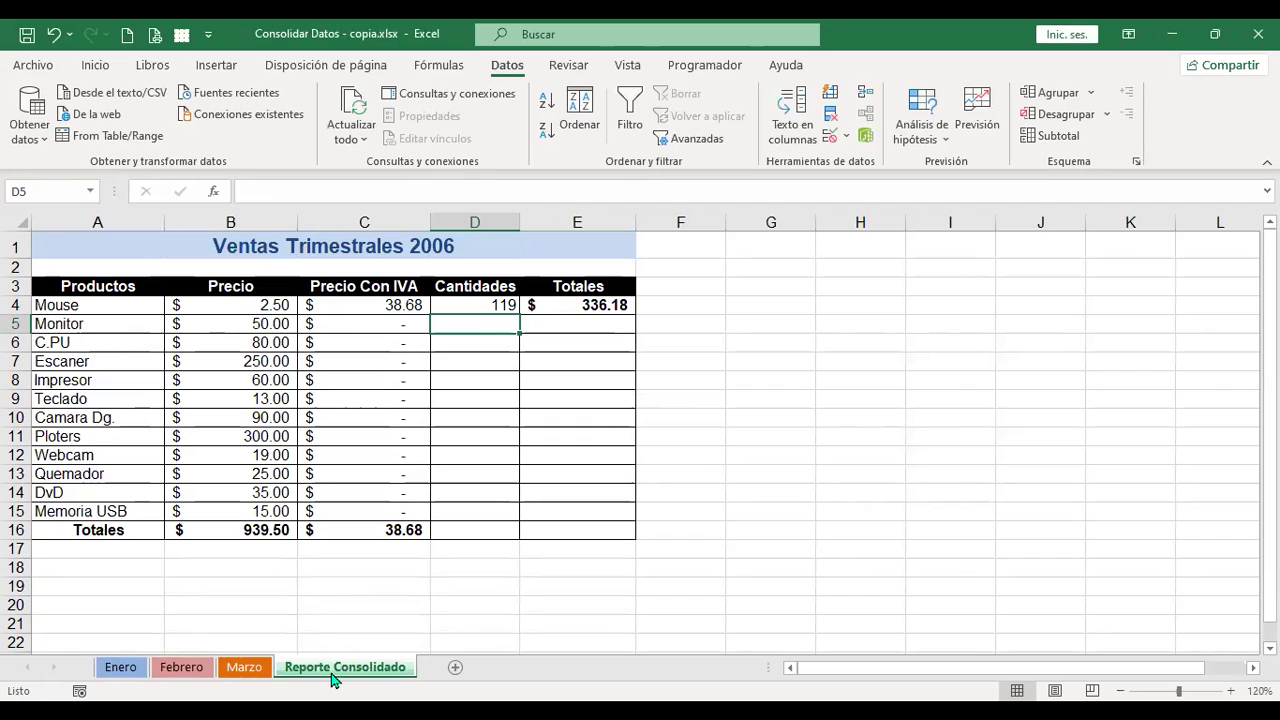
pyautogui.click(134, 672)
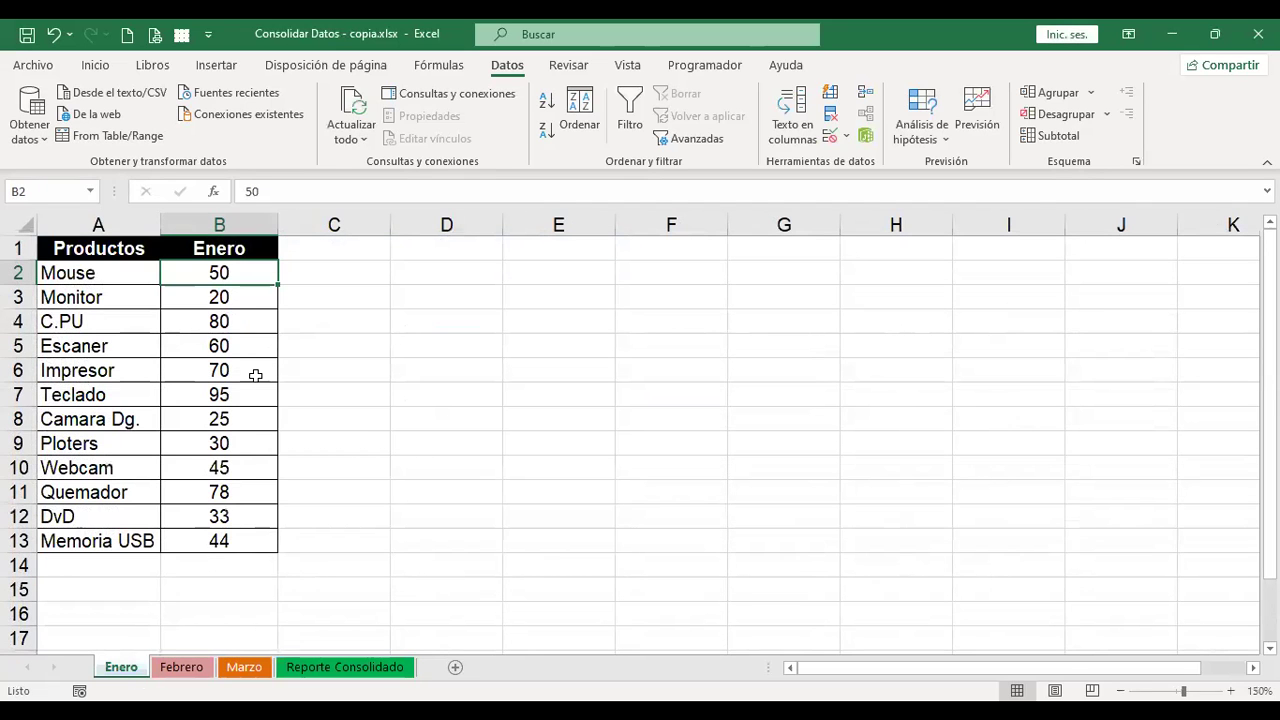
pyautogui.click(201, 670)
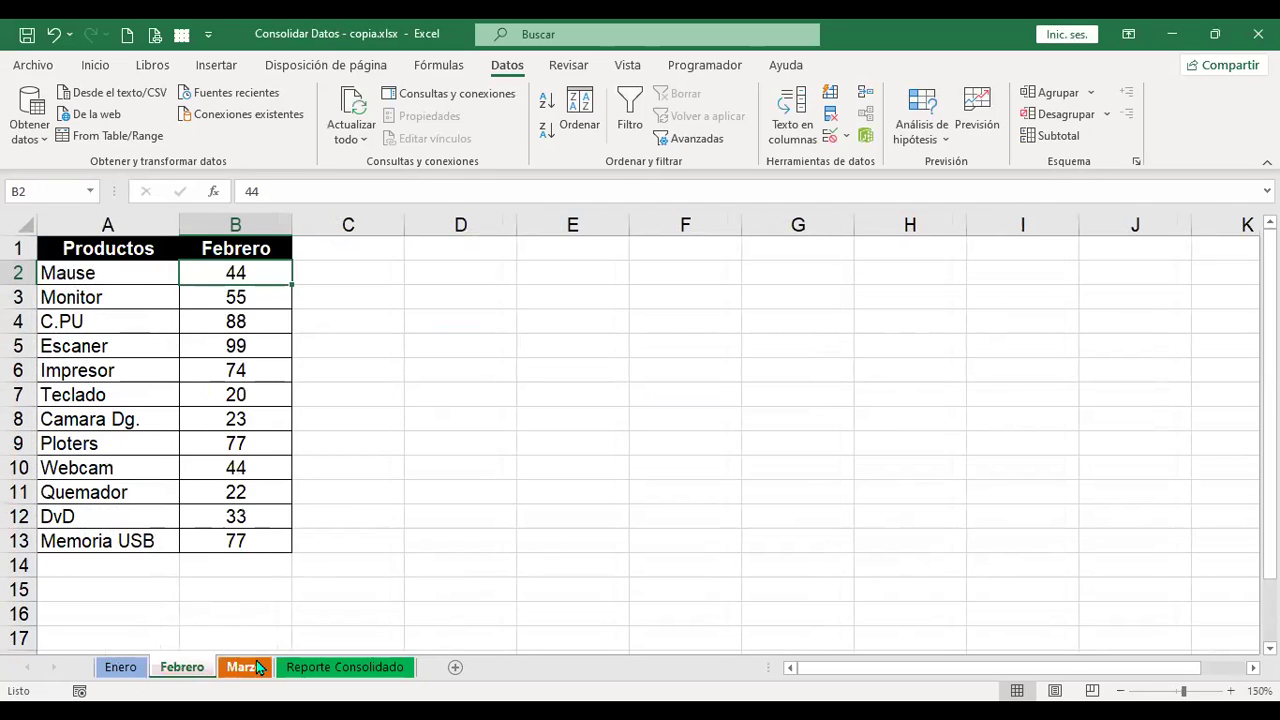
pyautogui.click(244, 667)
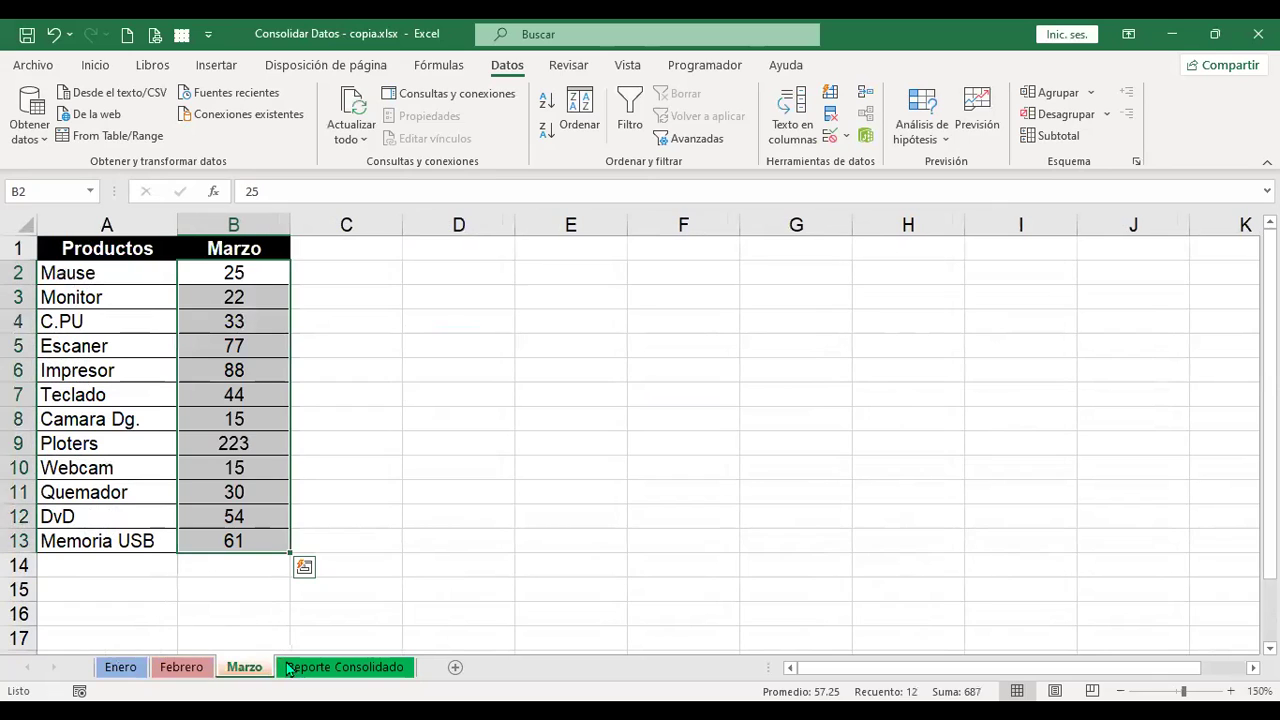
pyautogui.click(343, 667)
# Select D5 as the destination and reopen Consolidar with Suma.
pyautogui.click(497, 301)
pyautogui.click(500, 322)
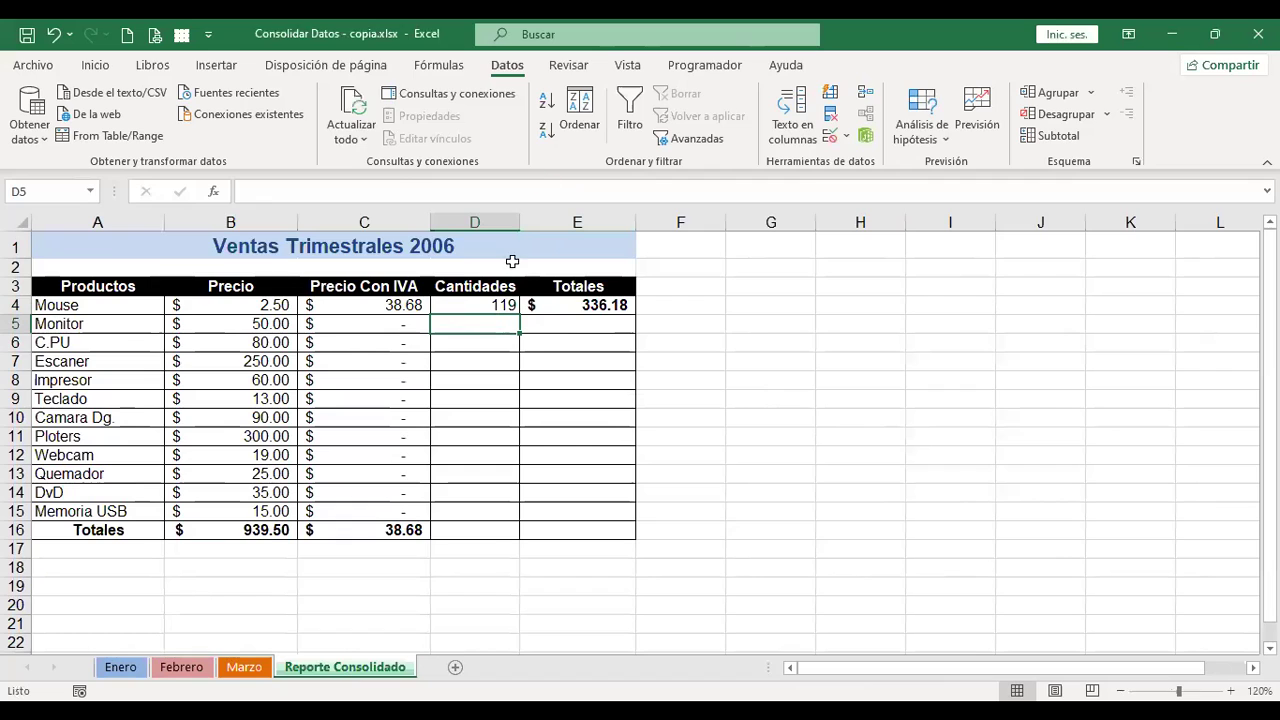
pyautogui.click(868, 96)
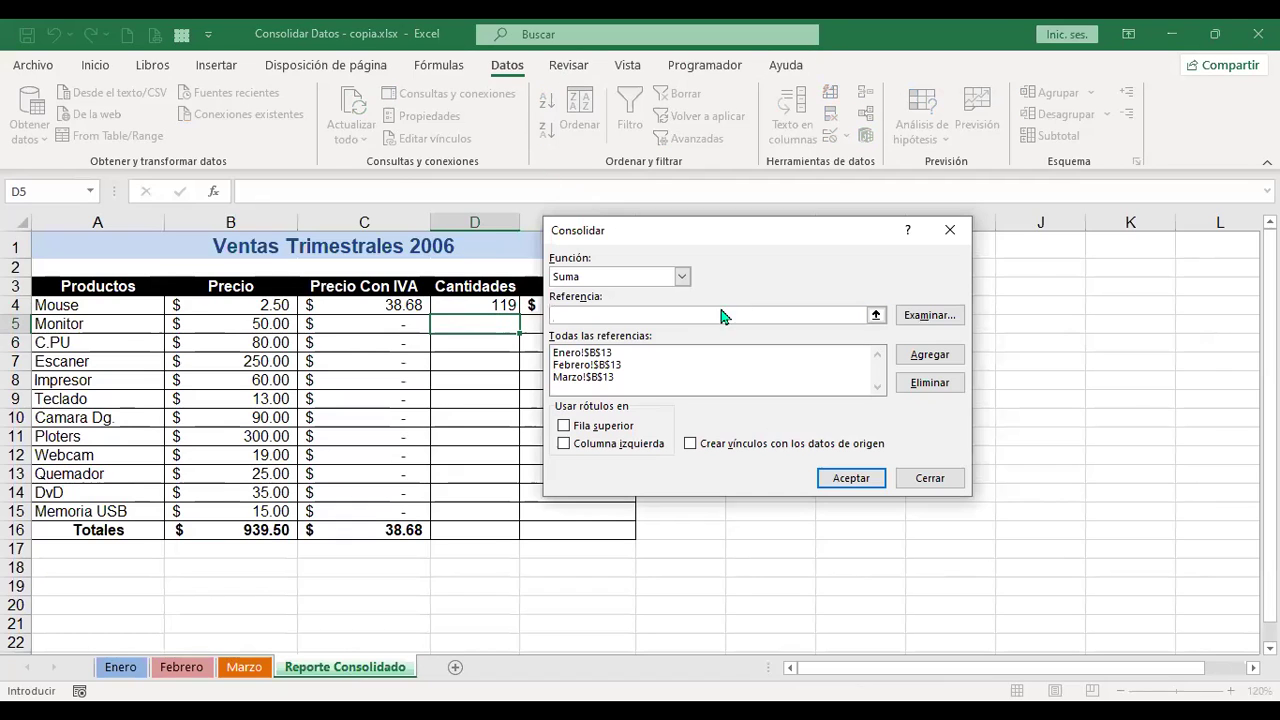
# Sum B3 from Enero, Febrero and Marzo into D5, giving Monitor 279.
pyautogui.click(587, 316)
pyautogui.click(128, 674)
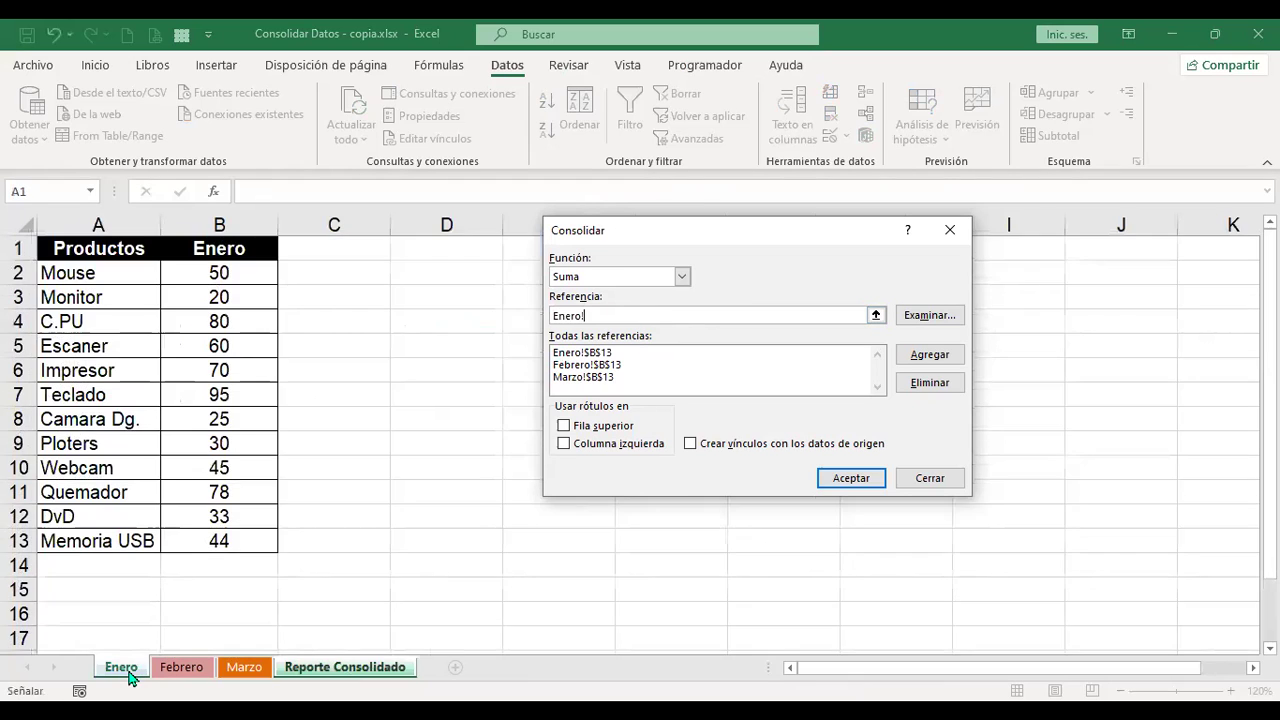
pyautogui.click(205, 297)
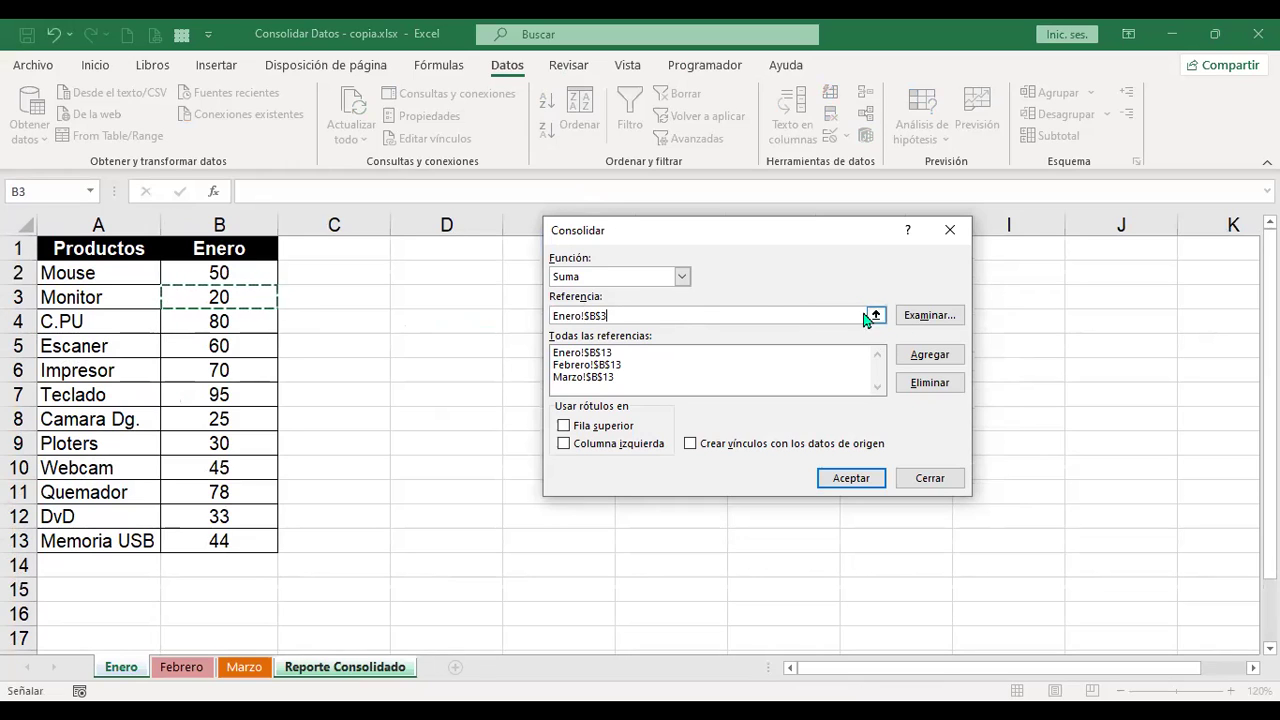
pyautogui.click(956, 357)
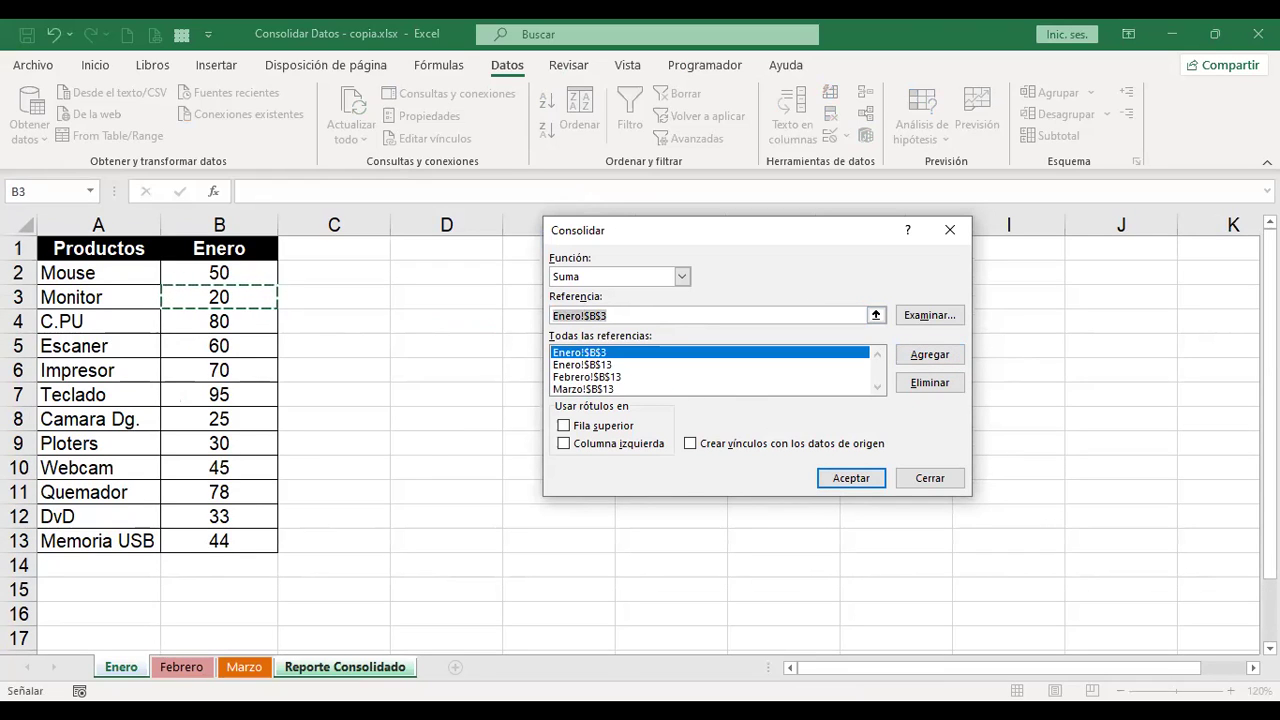
pyautogui.click(188, 668)
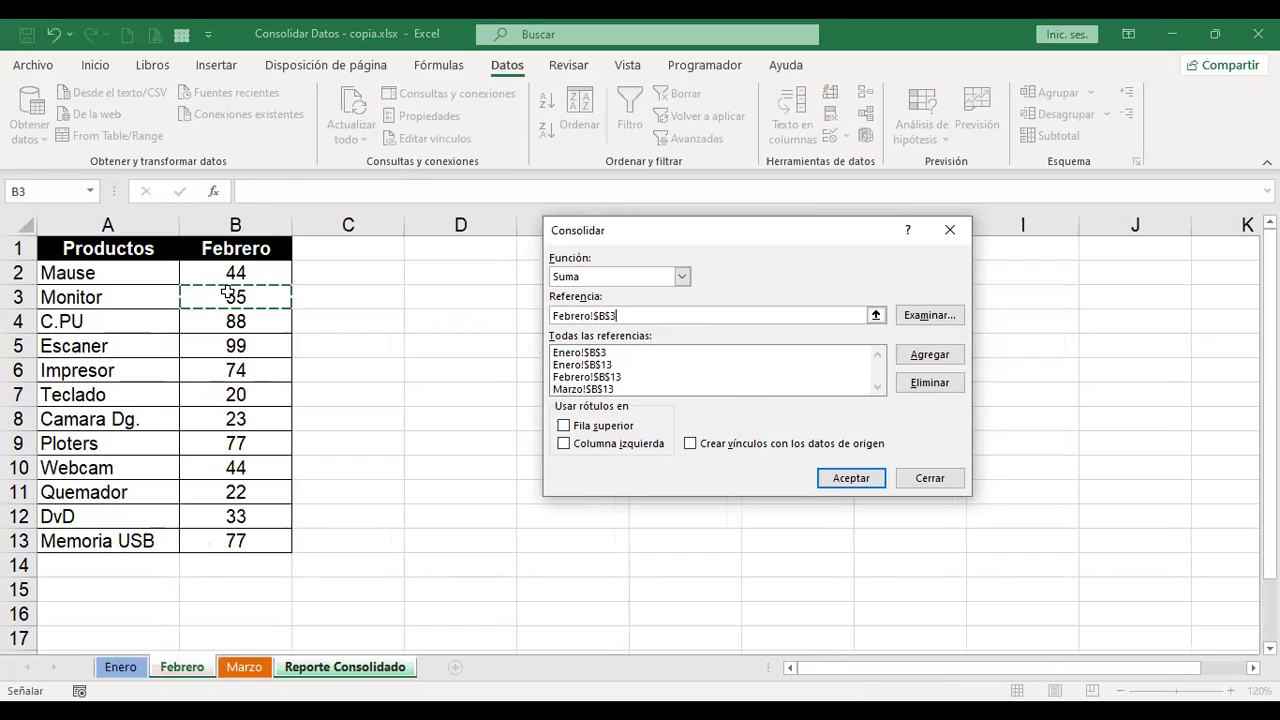
pyautogui.click(940, 356)
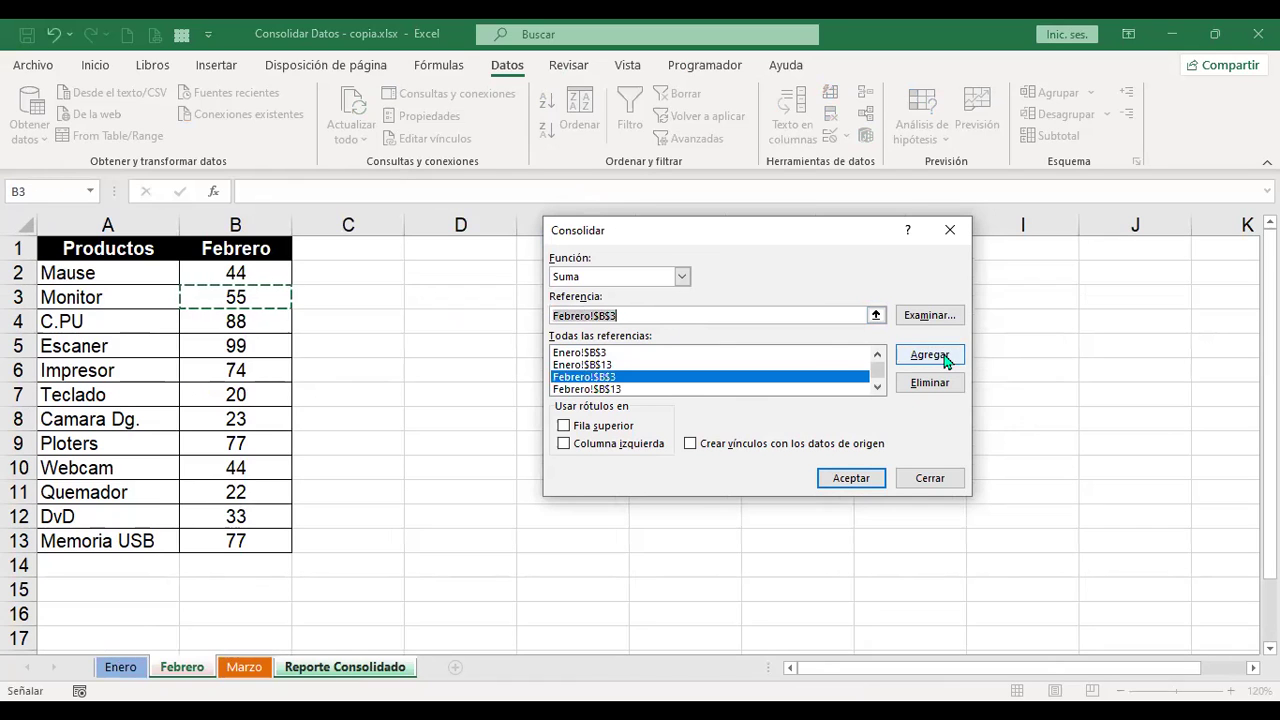
pyautogui.click(246, 668)
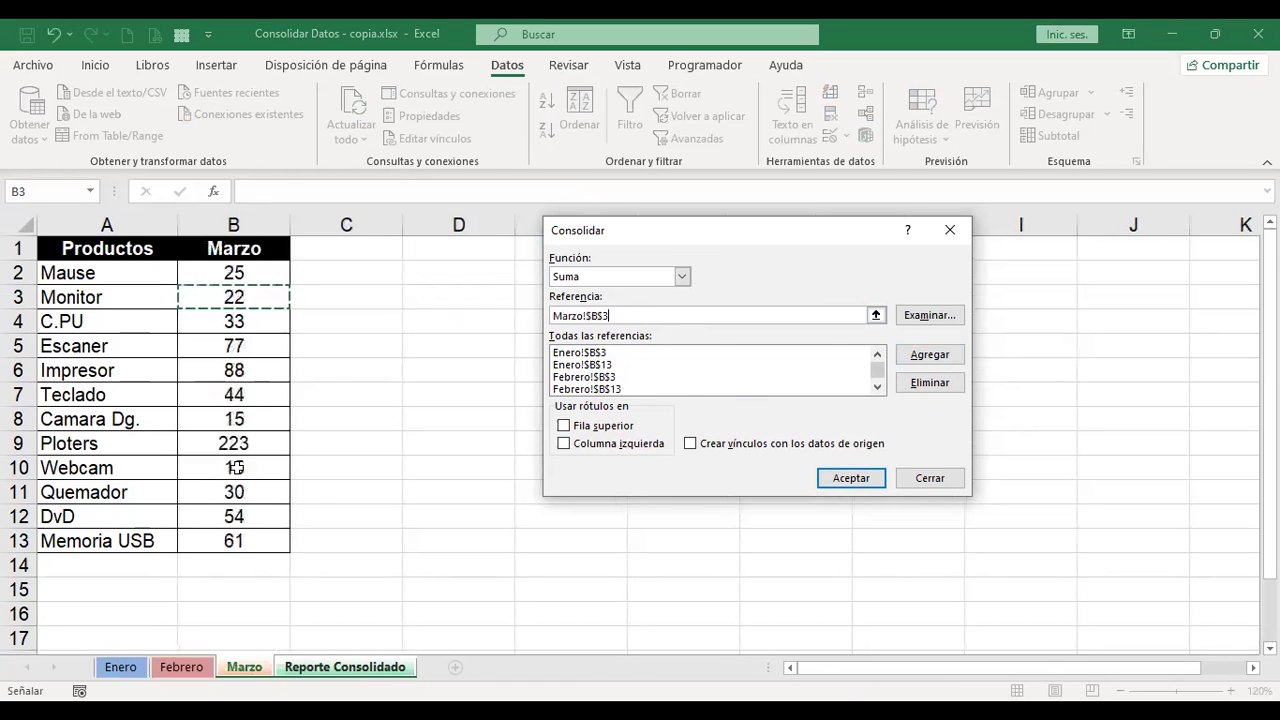
pyautogui.click(948, 358)
pyautogui.click(851, 478)
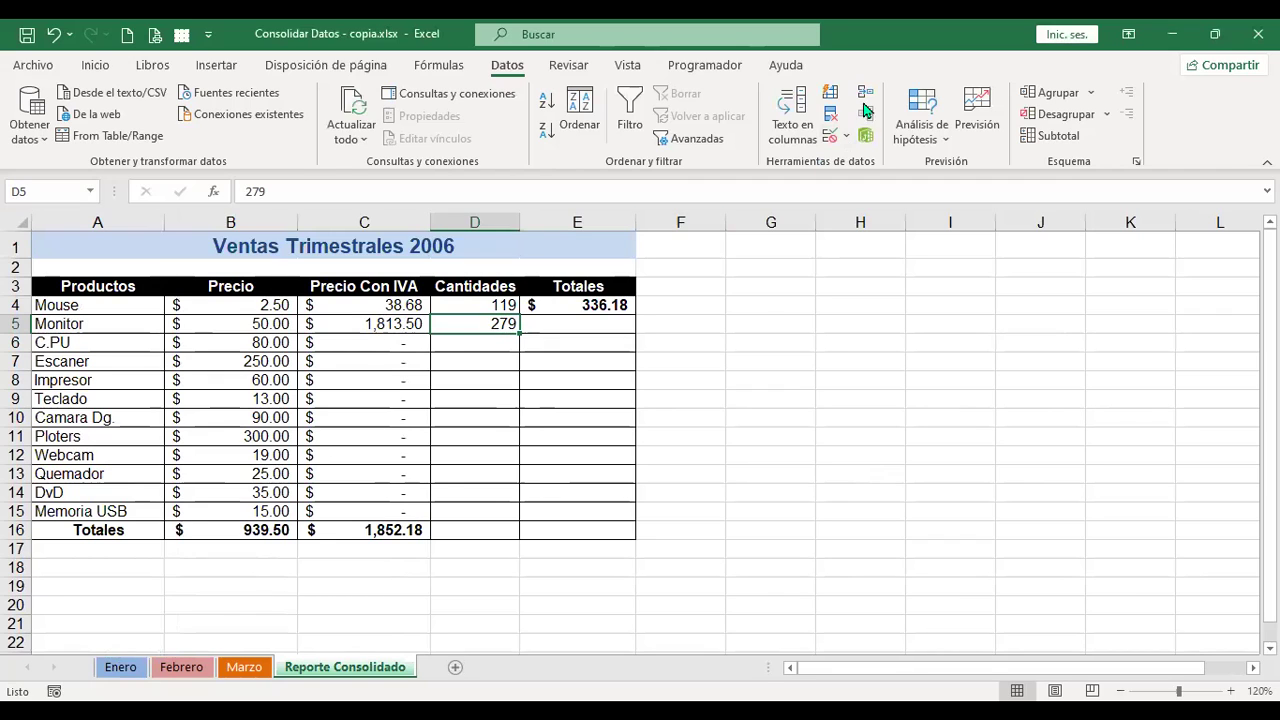
# Check the Consolidar dialog, then review the Enero, Febrero and Marzo sheets.
pyautogui.click(866, 98)
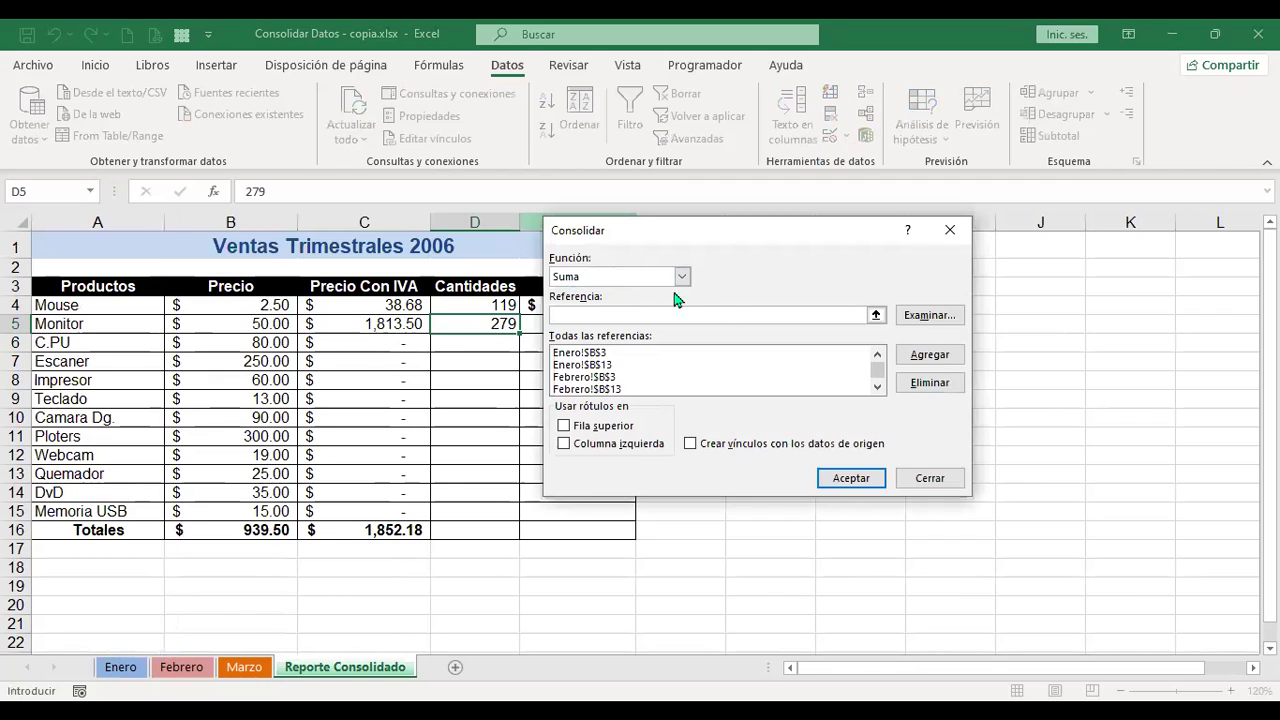
pyautogui.click(930, 479)
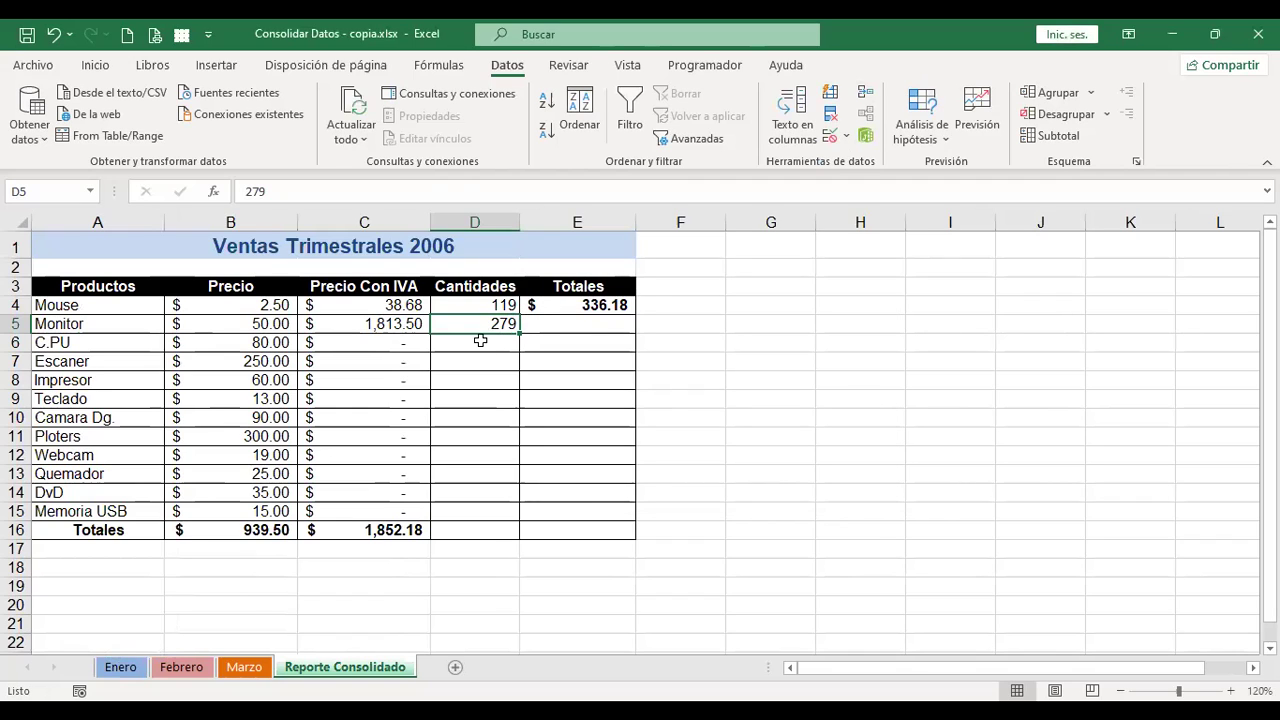
pyautogui.click(122, 668)
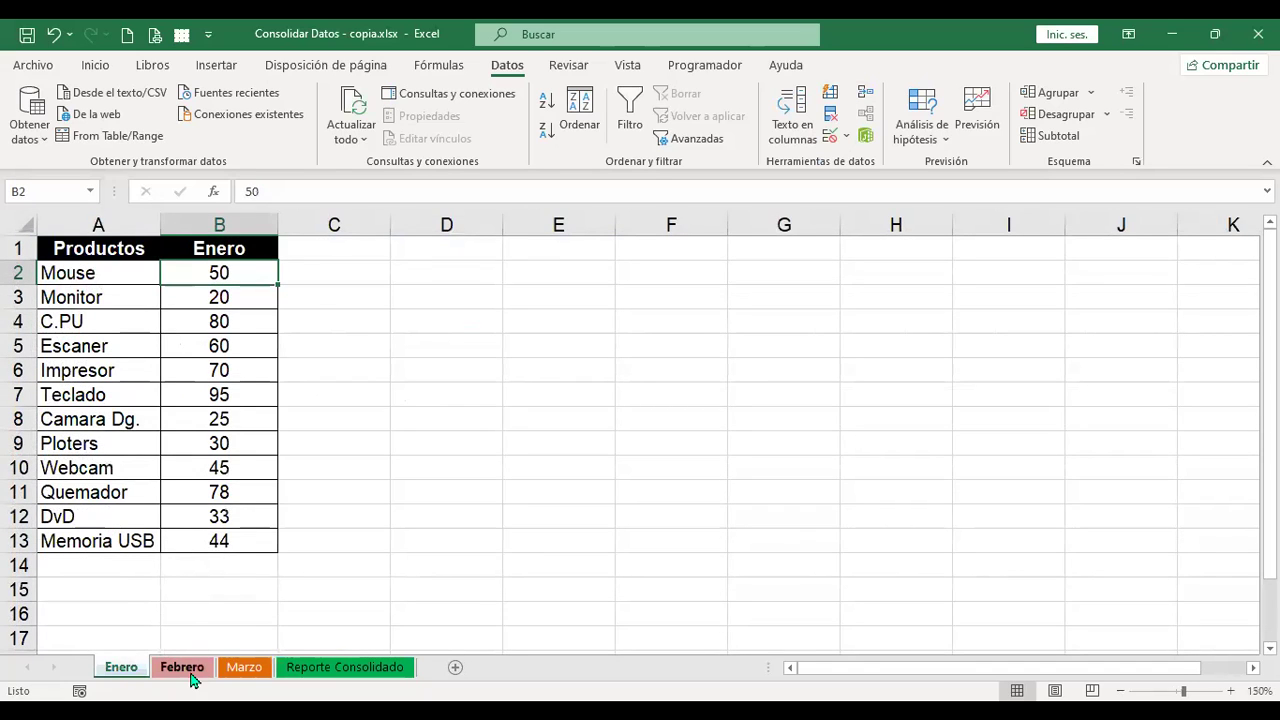
pyautogui.click(186, 674)
pyautogui.click(243, 676)
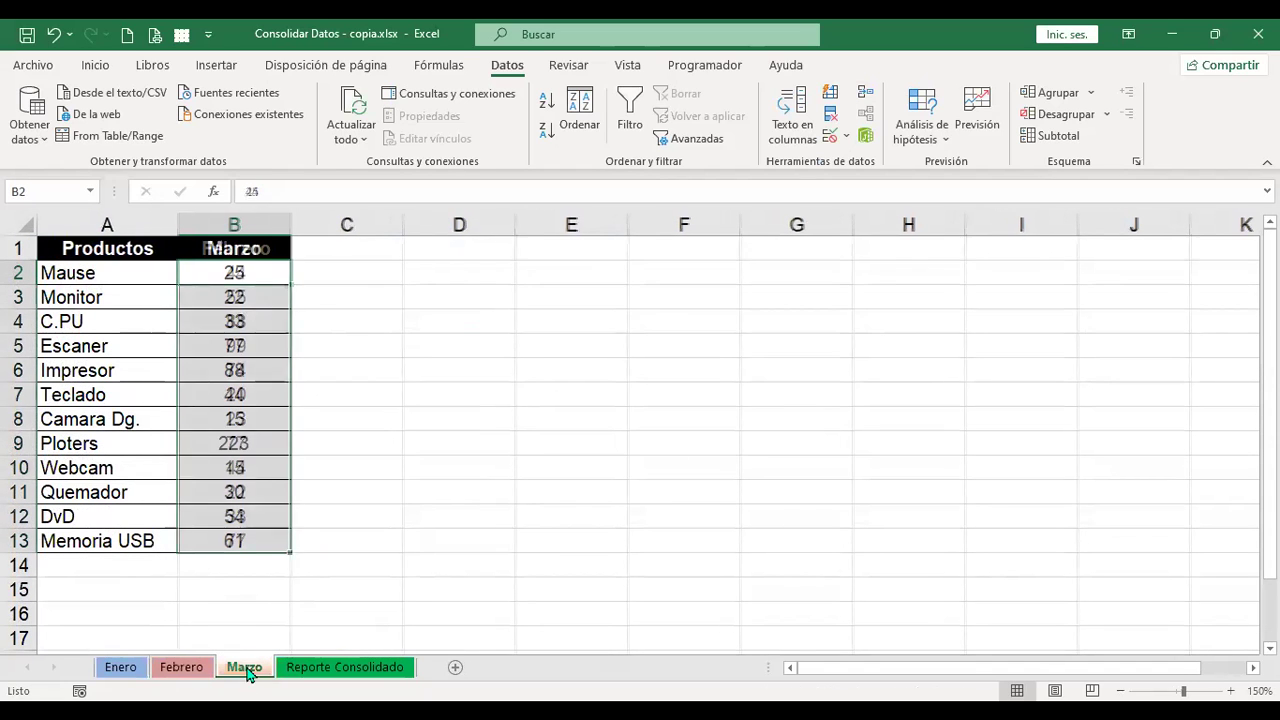
pyautogui.click(345, 667)
# Copy the Totales formula from E4 down through E16.
pyautogui.click(611, 305)
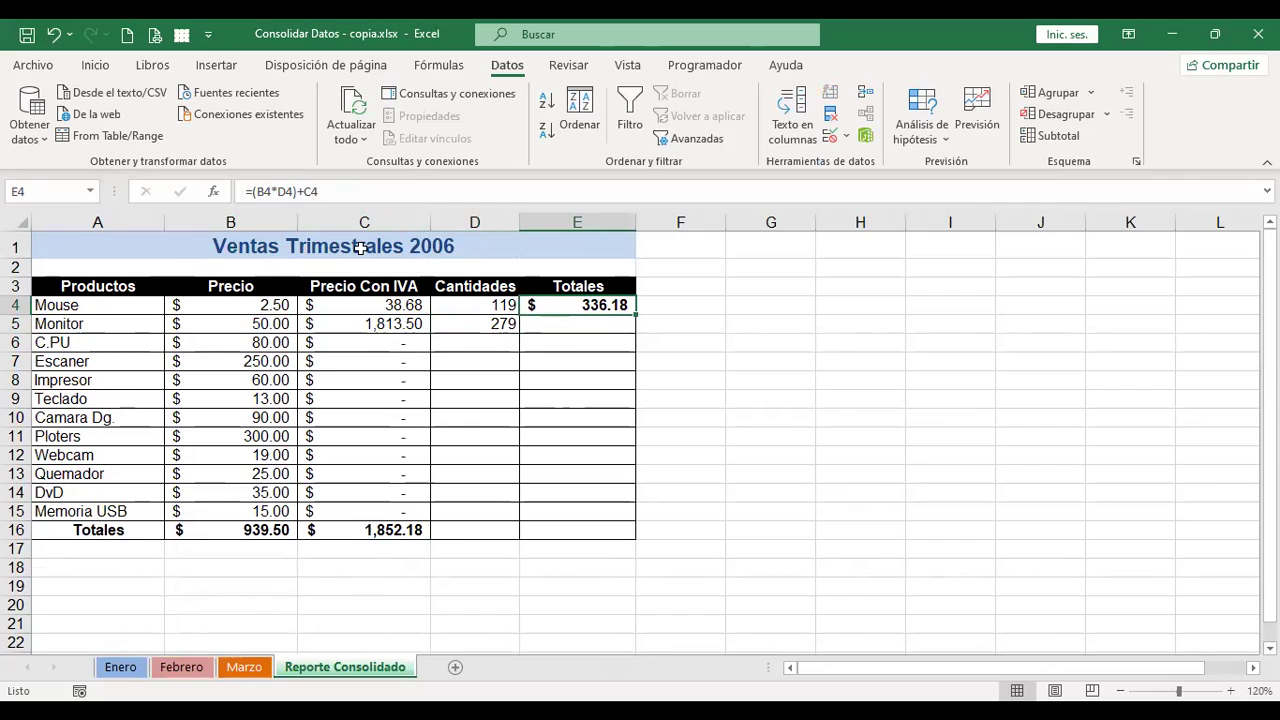
pyautogui.moveTo(635, 314); pyautogui.dragTo(623, 543)
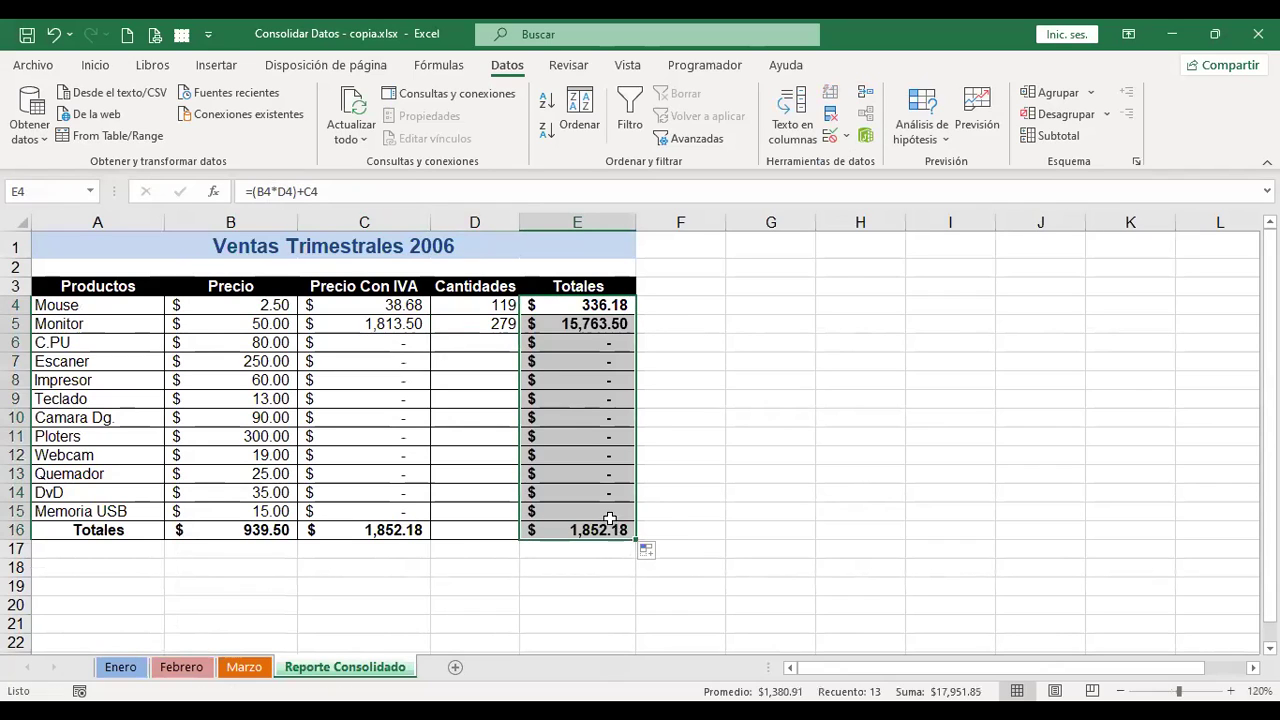
pyautogui.click(493, 341)
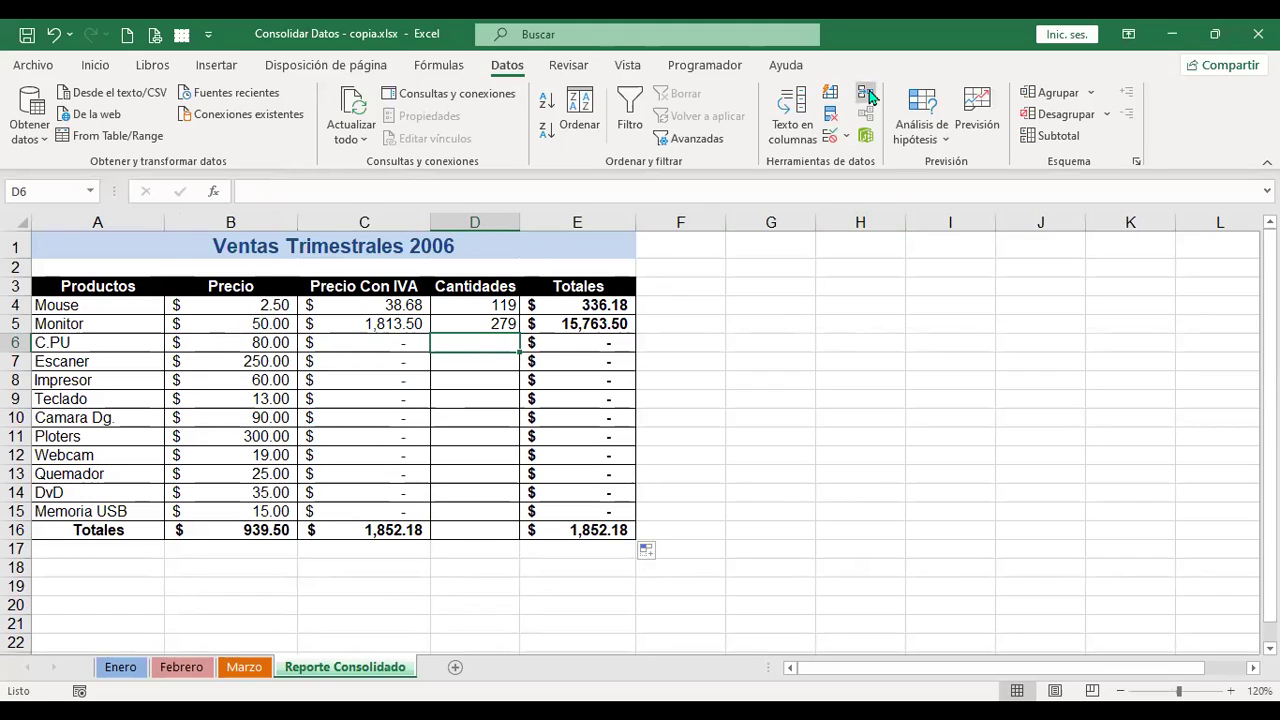
# Sum Enero, Febrero and Marzo B4 into D6, giving C.PU a quantity of 480.
pyautogui.click(866, 93)
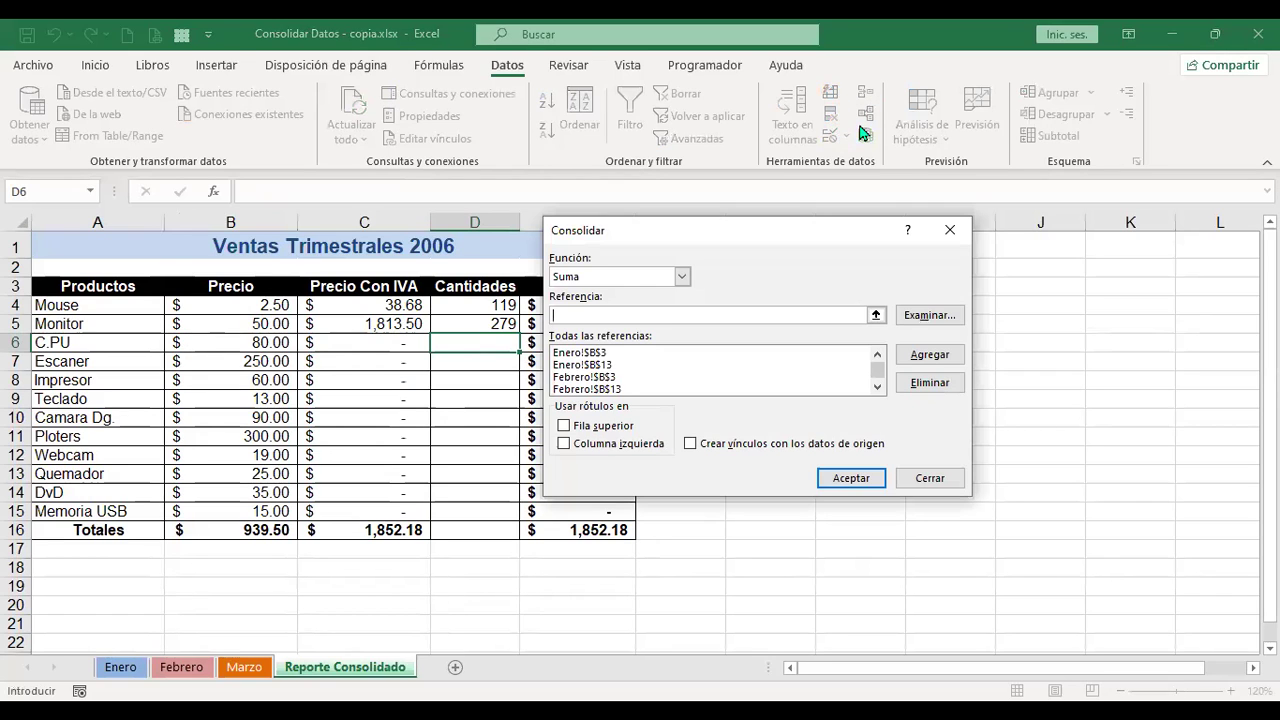
pyautogui.click(121, 667)
pyautogui.click(222, 323)
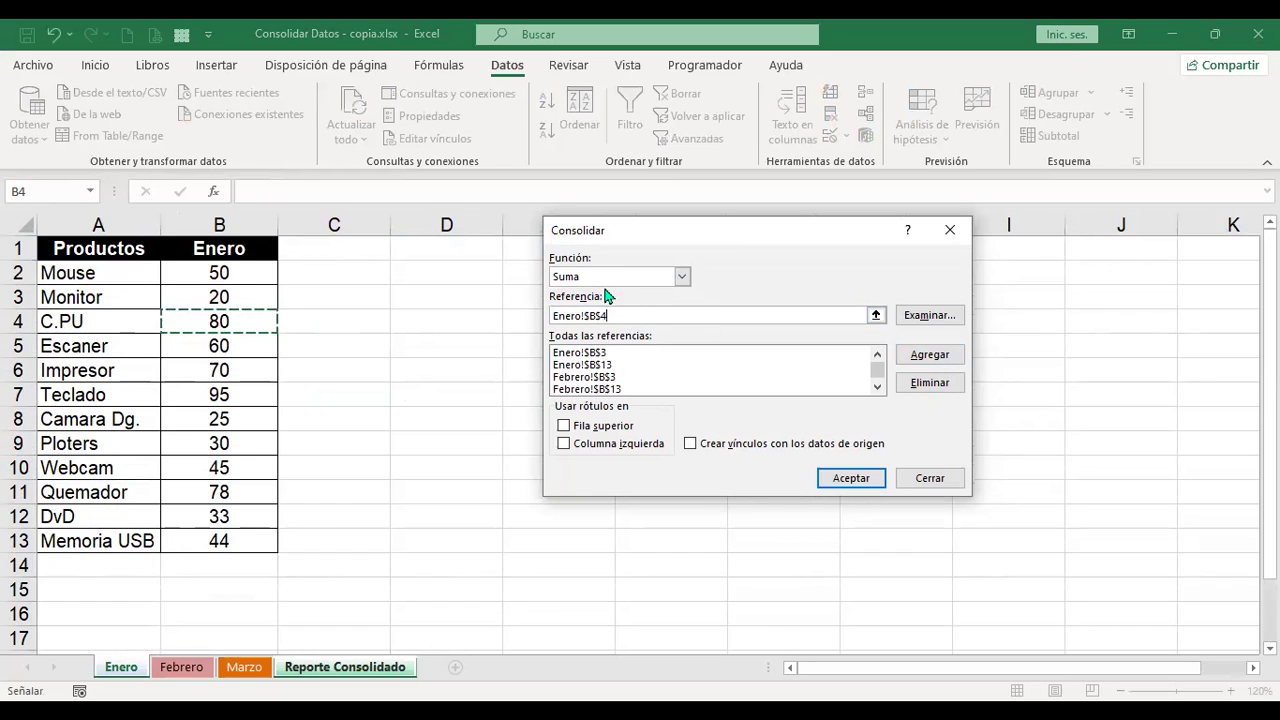
pyautogui.click(950, 357)
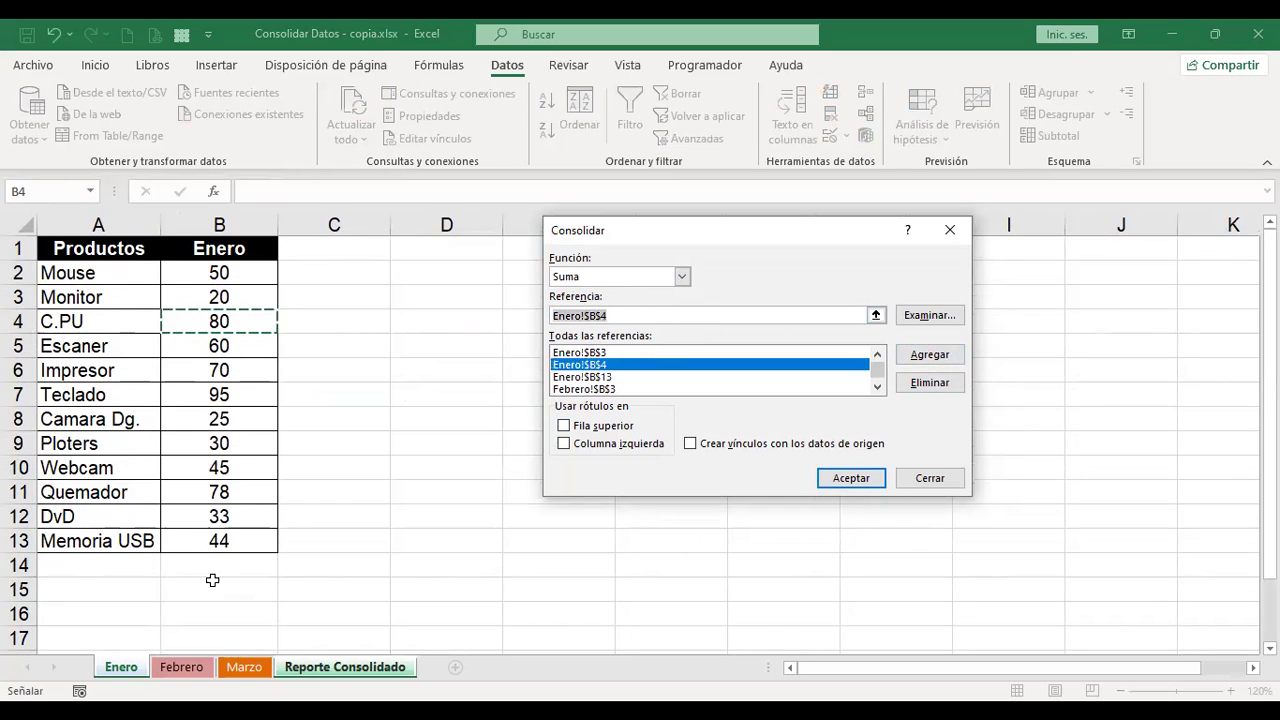
pyautogui.click(178, 667)
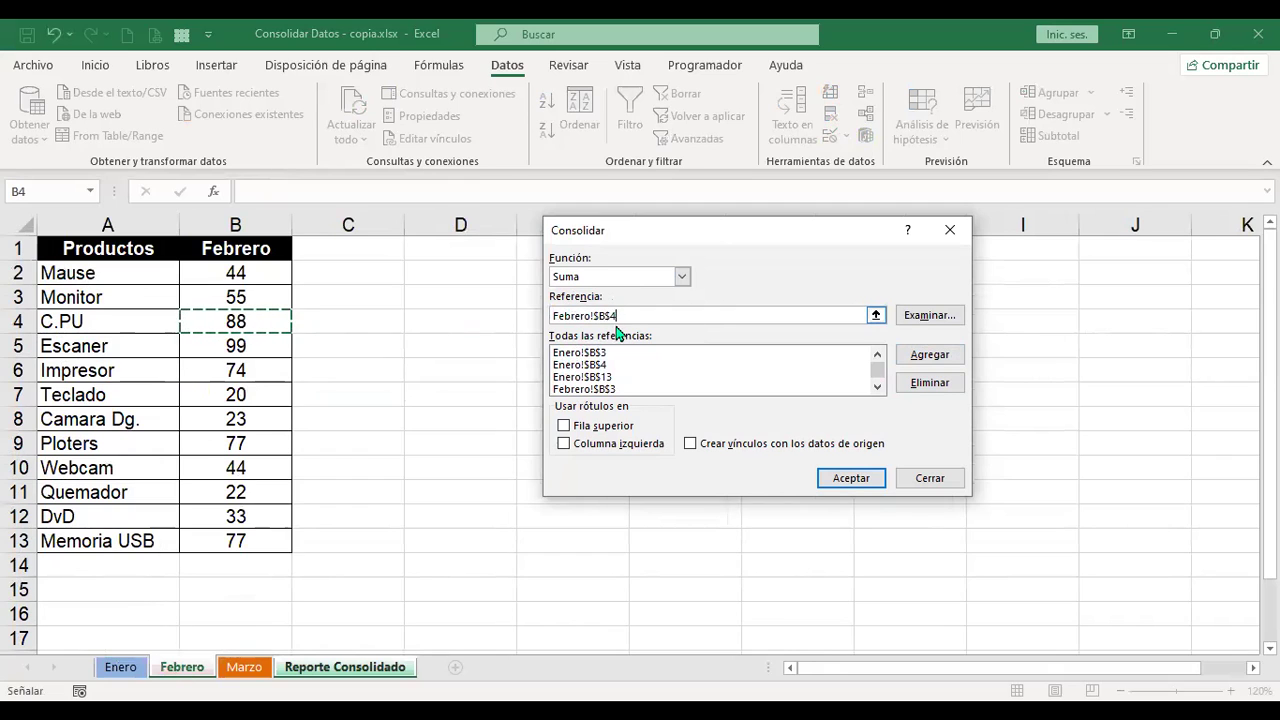
pyautogui.click(929, 356)
pyautogui.click(244, 670)
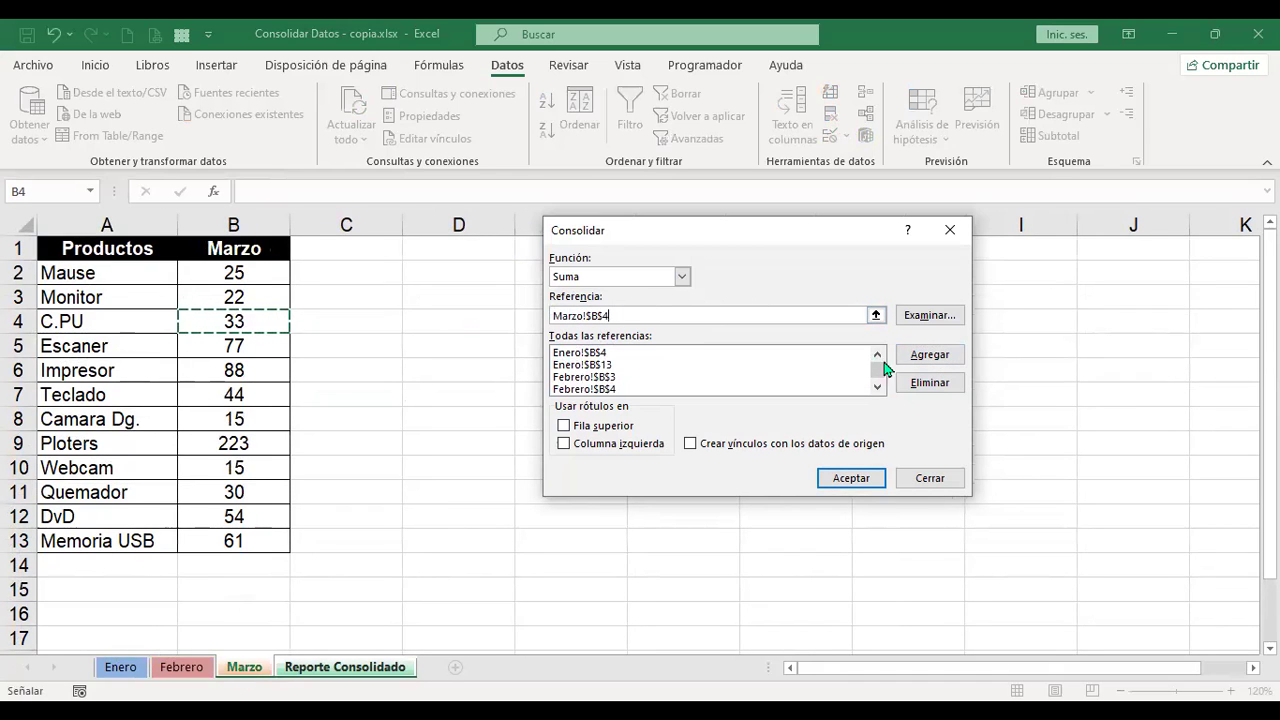
pyautogui.click(936, 358)
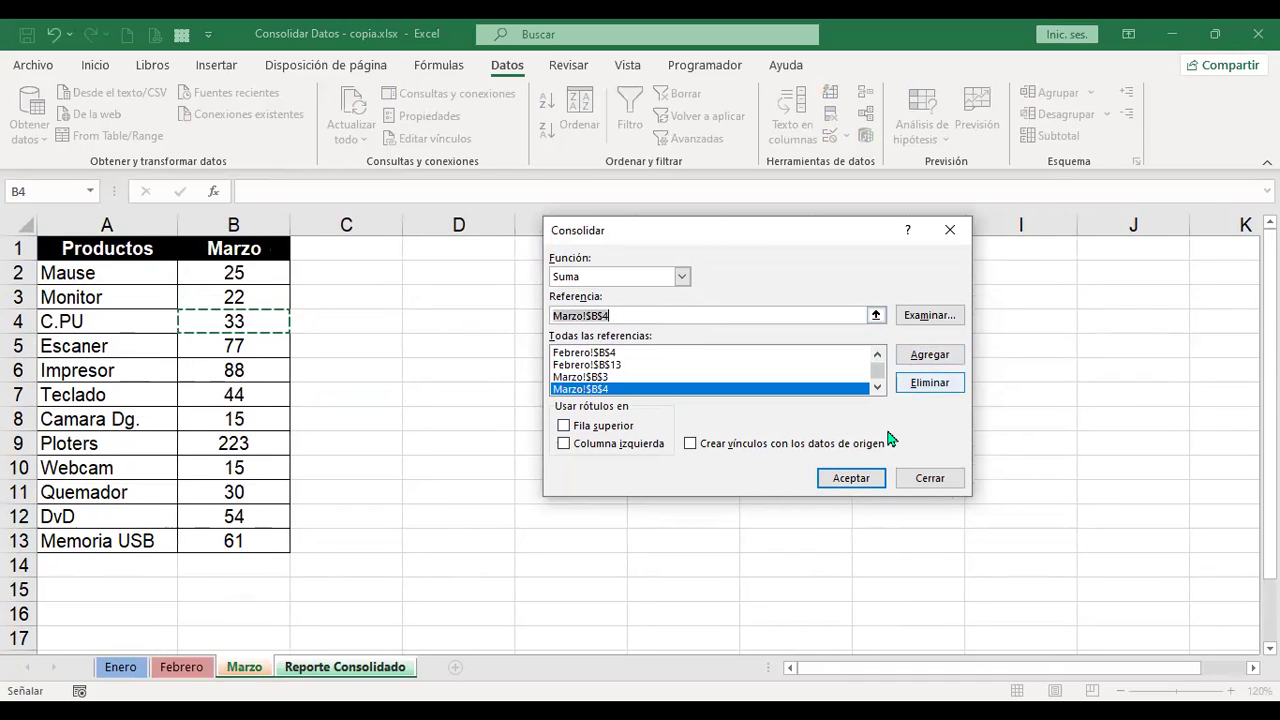
pyautogui.click(870, 482)
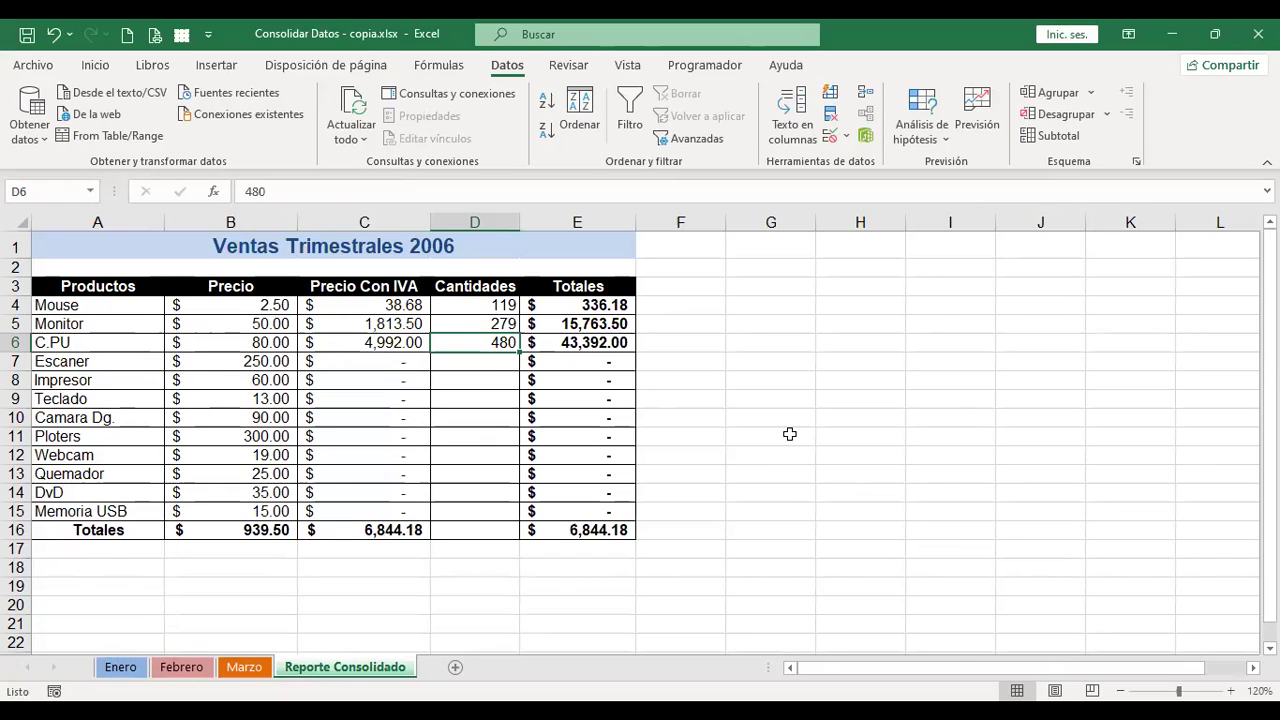
pyautogui.click(499, 364)
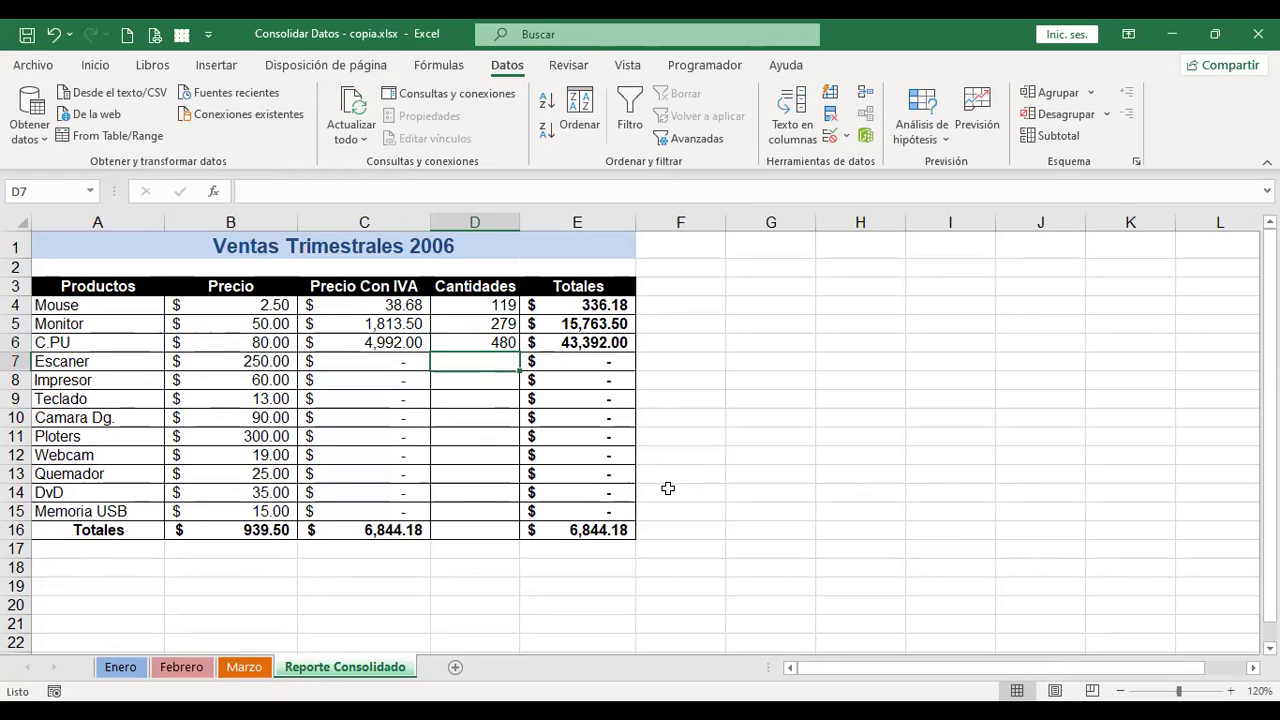
# Sum Enero!$B$5, Febrero!$B$5 and Marzo!$B$5 into D7, giving Escaner 716.
pyautogui.click(866, 91)
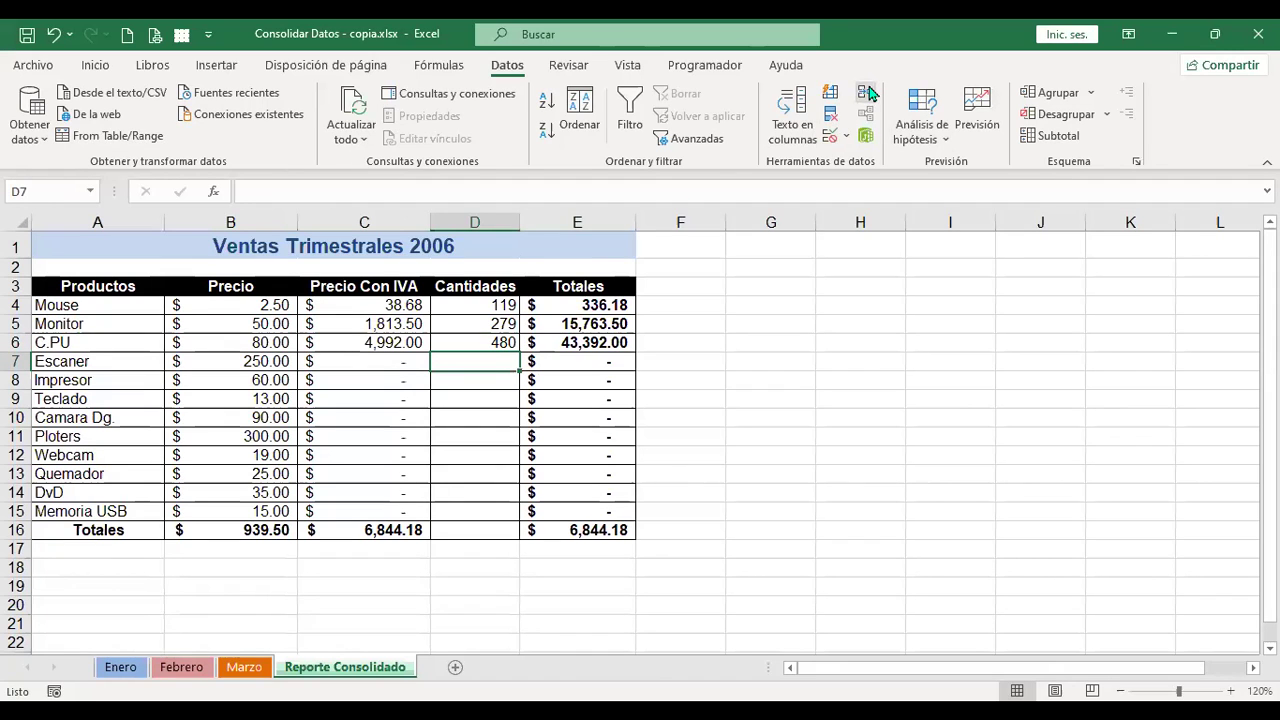
pyautogui.click(124, 669)
pyautogui.click(211, 344)
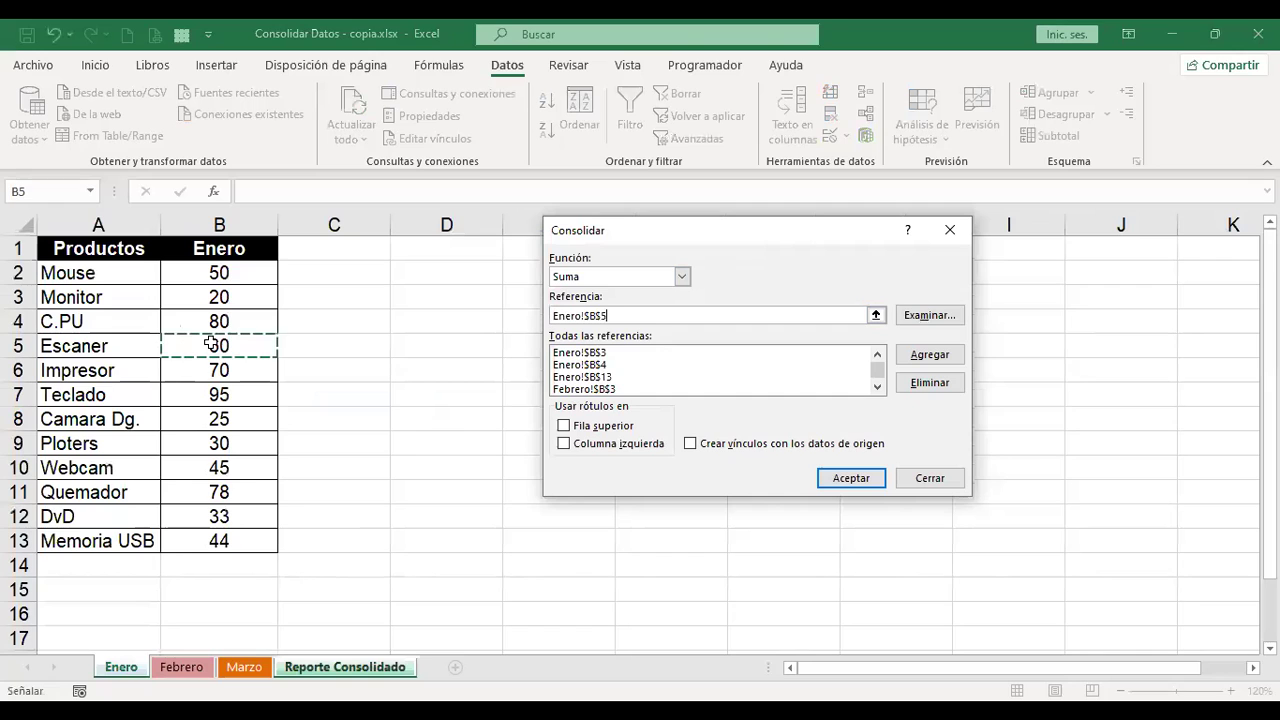
pyautogui.click(929, 354)
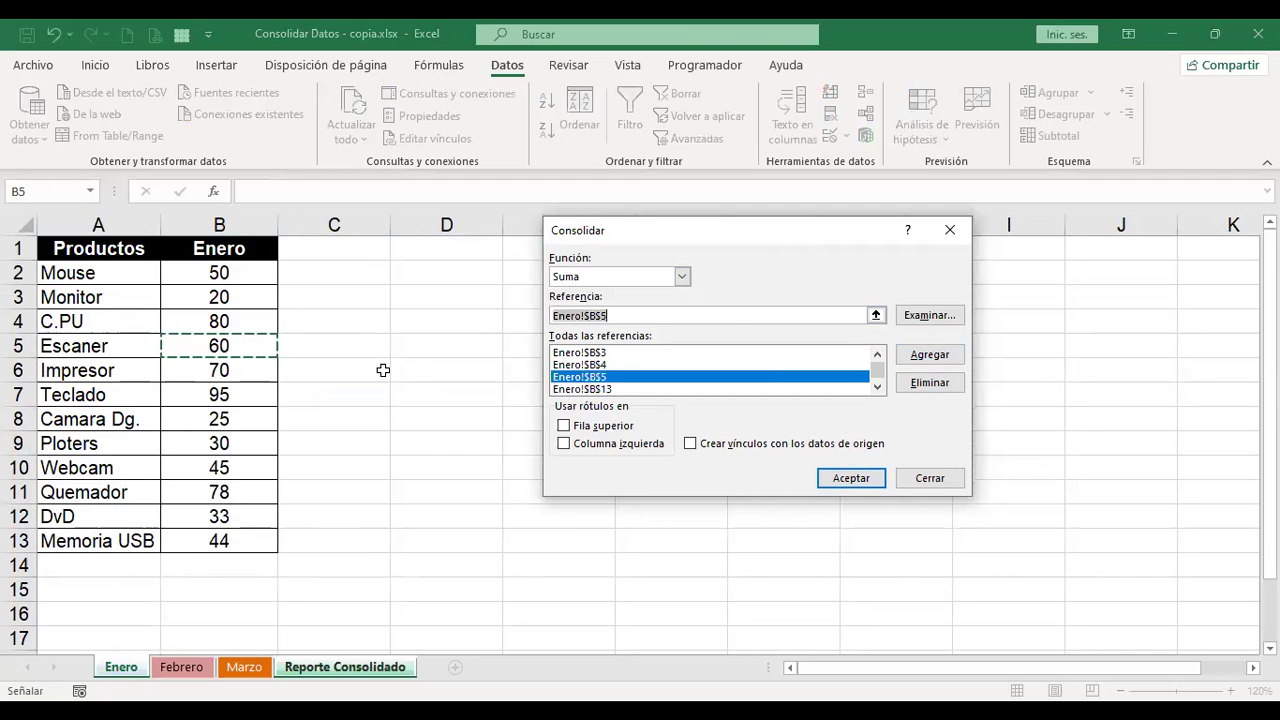
pyautogui.click(182, 667)
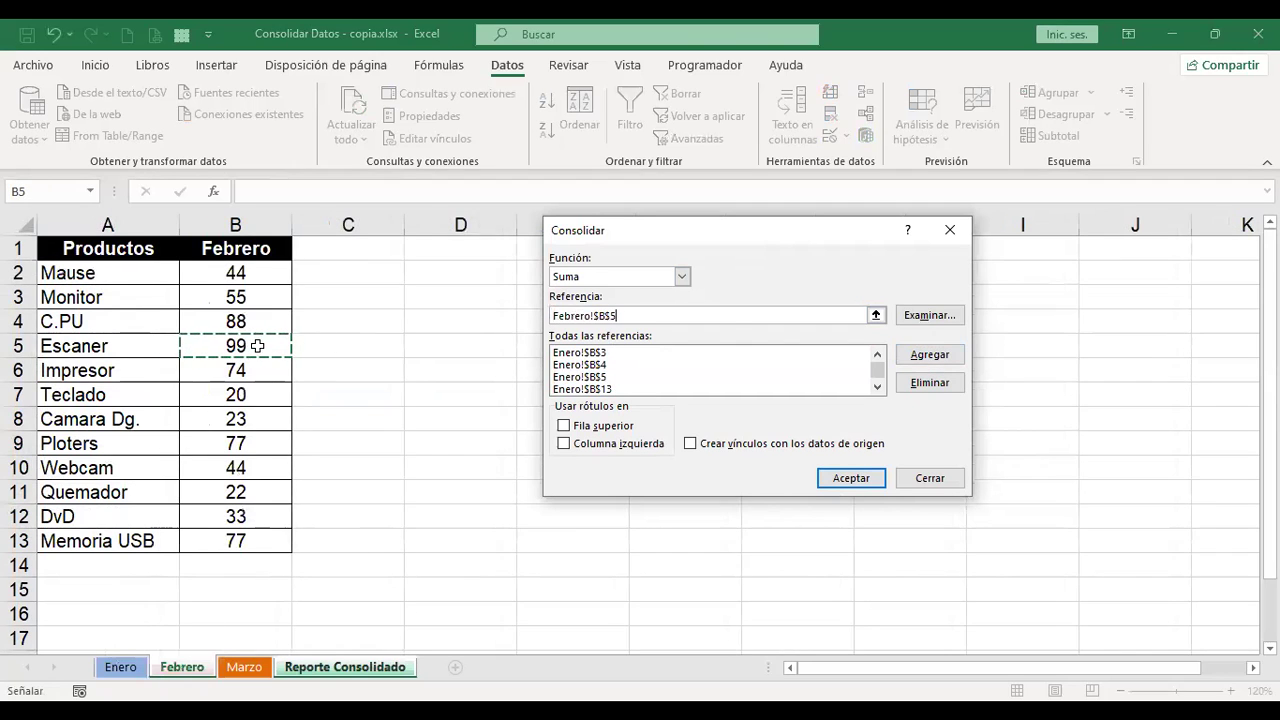
pyautogui.click(930, 355)
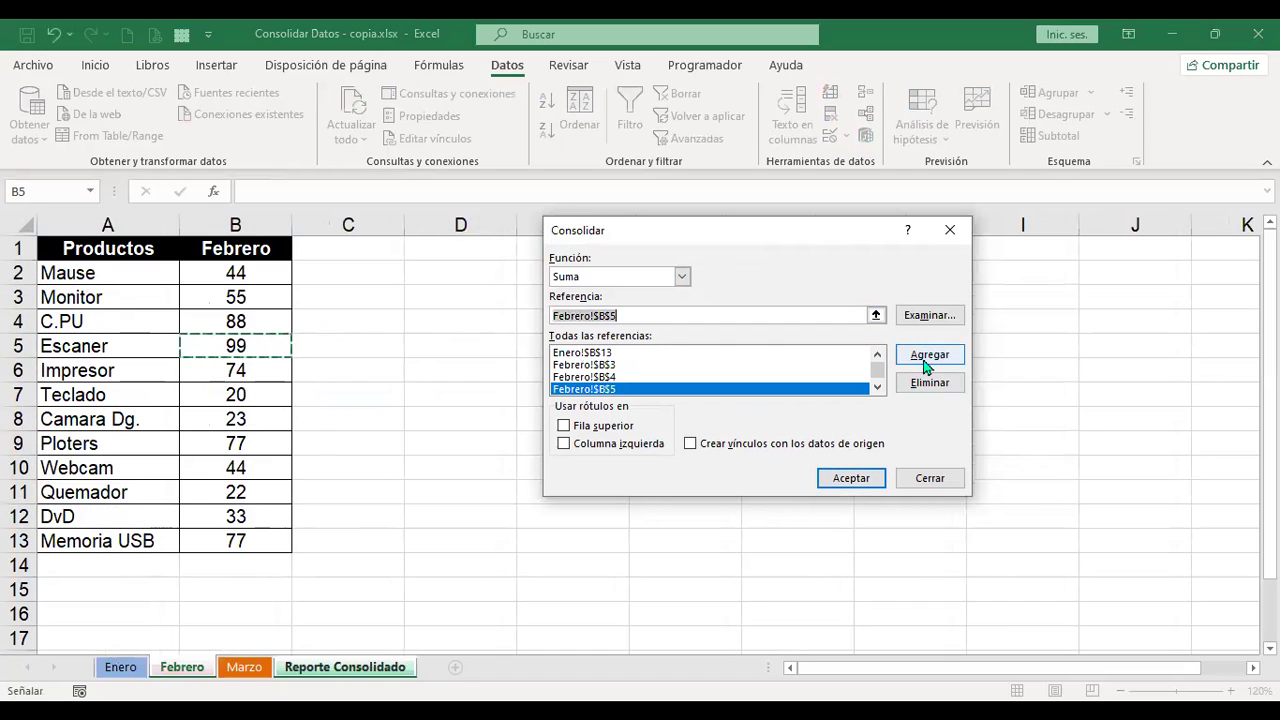
pyautogui.click(238, 668)
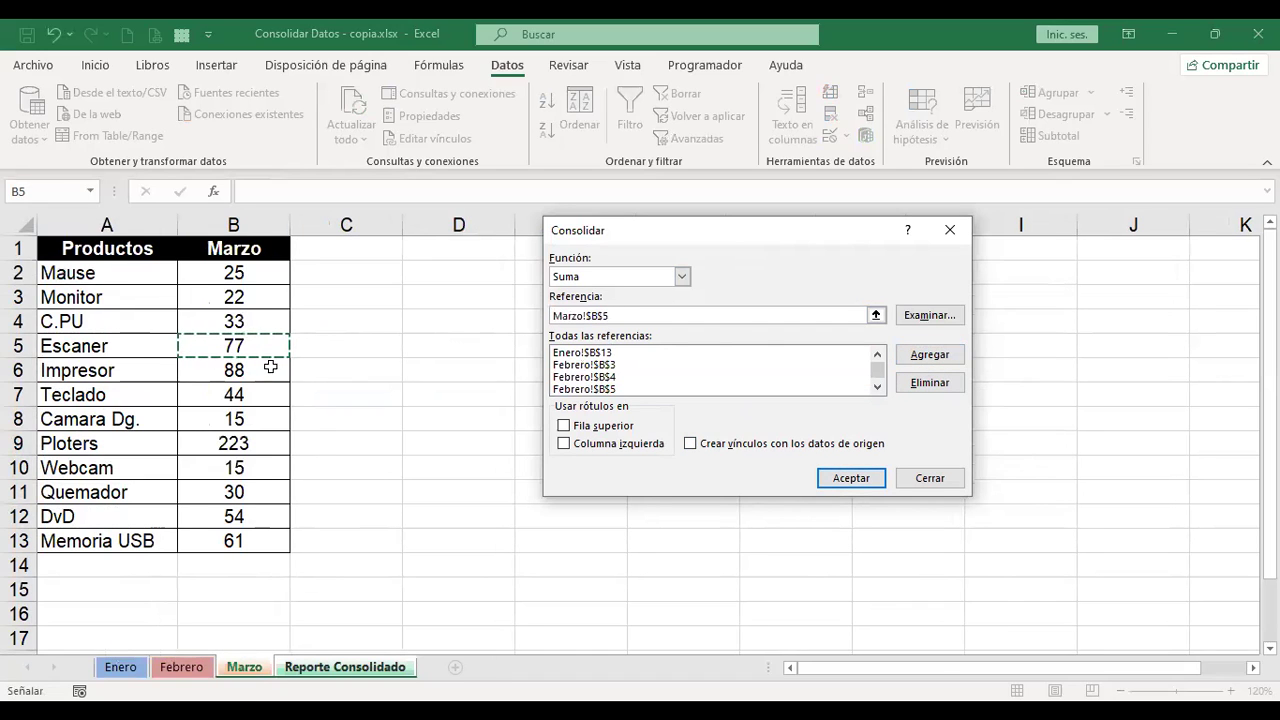
pyautogui.click(929, 355)
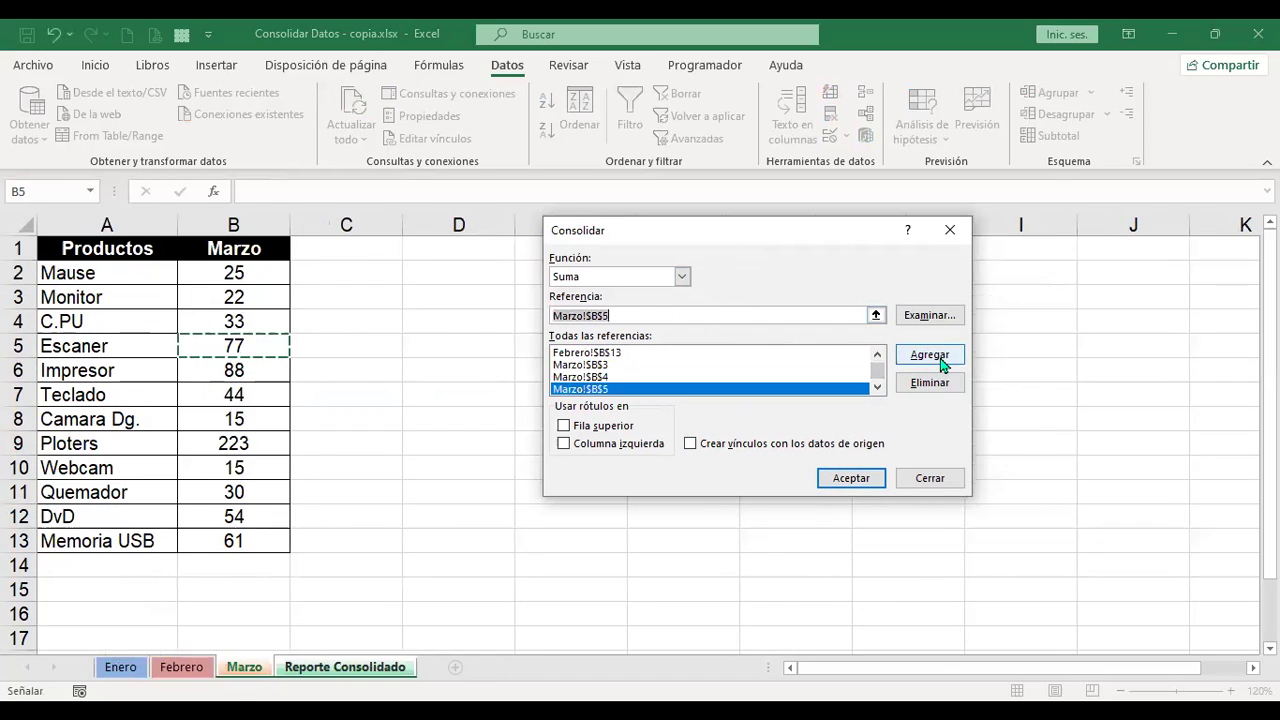
pyautogui.click(851, 479)
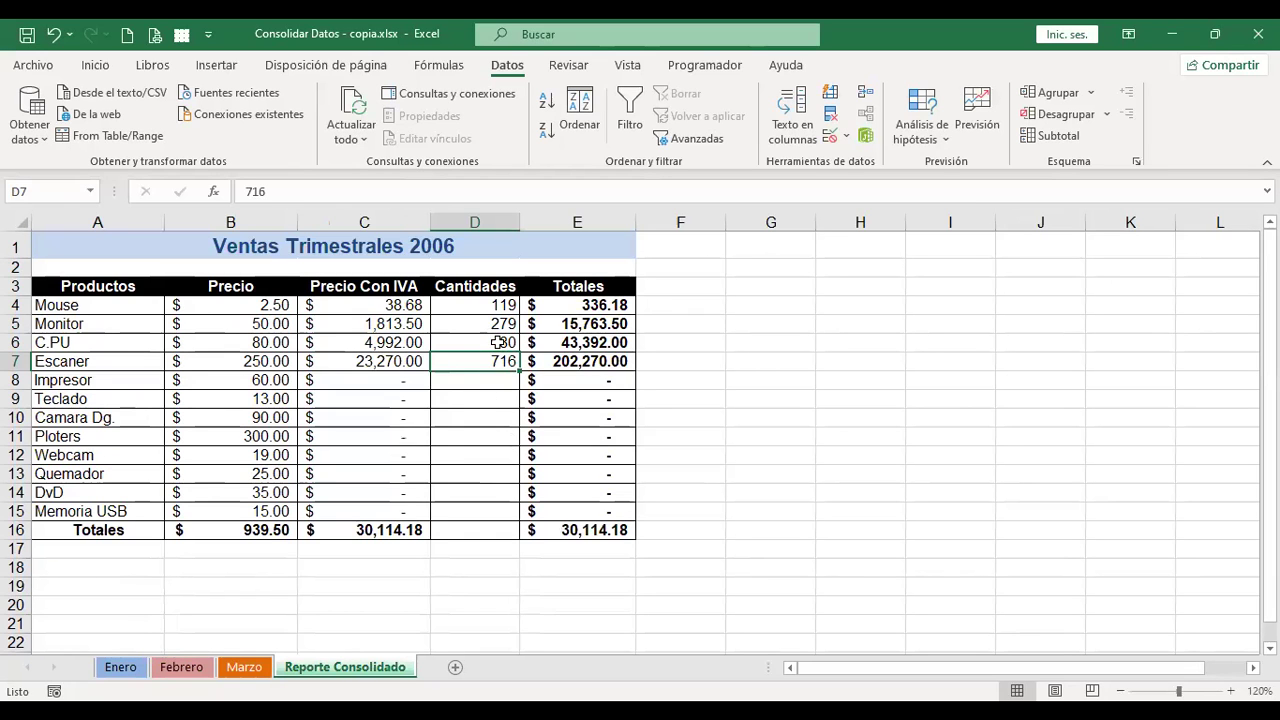
# Insert the blank sheet Hoja2, then review the month sheets and Reporte Consolidado.
pyautogui.click(474, 381)
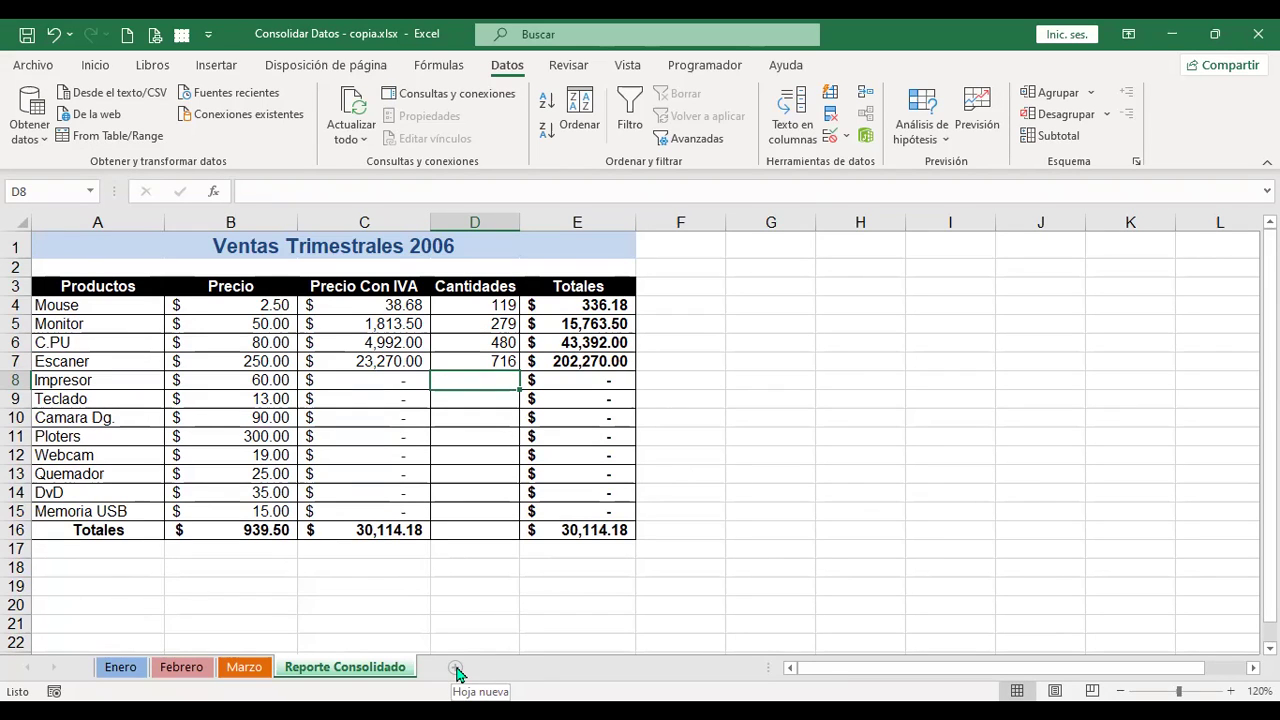
pyautogui.click(455, 668)
pyautogui.click(110, 670)
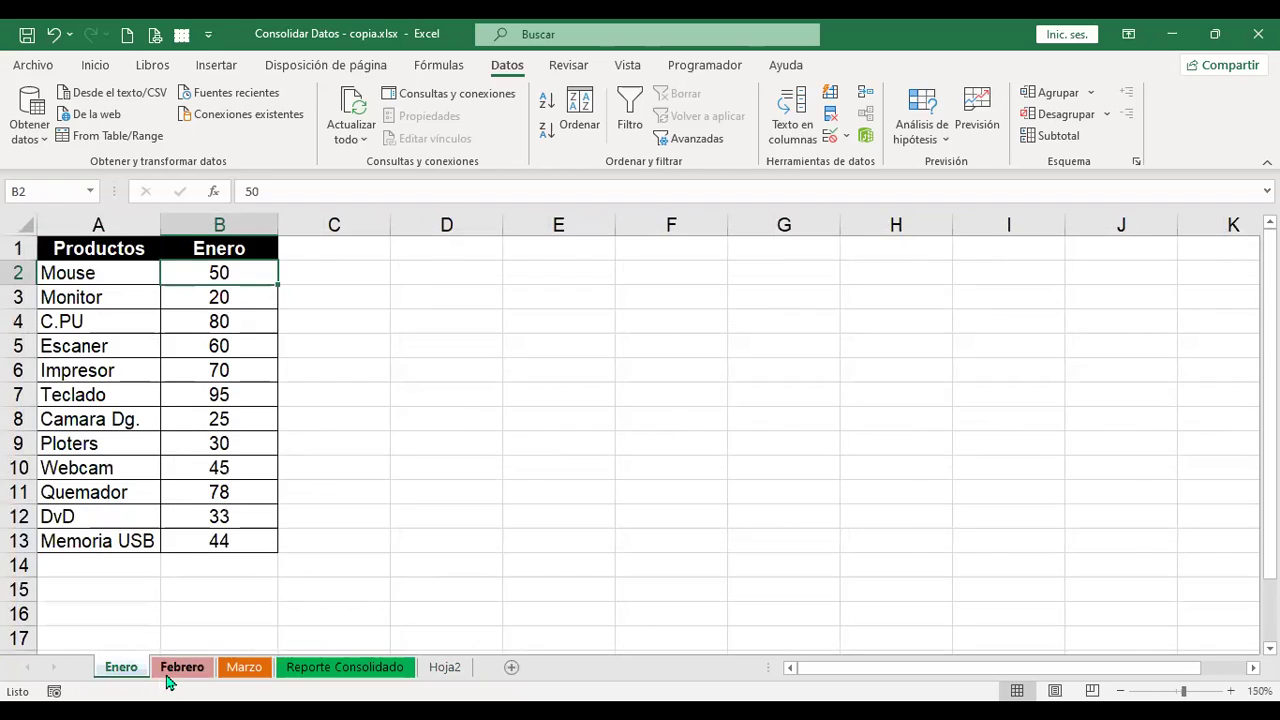
pyautogui.click(175, 670)
pyautogui.click(240, 668)
pyautogui.click(345, 668)
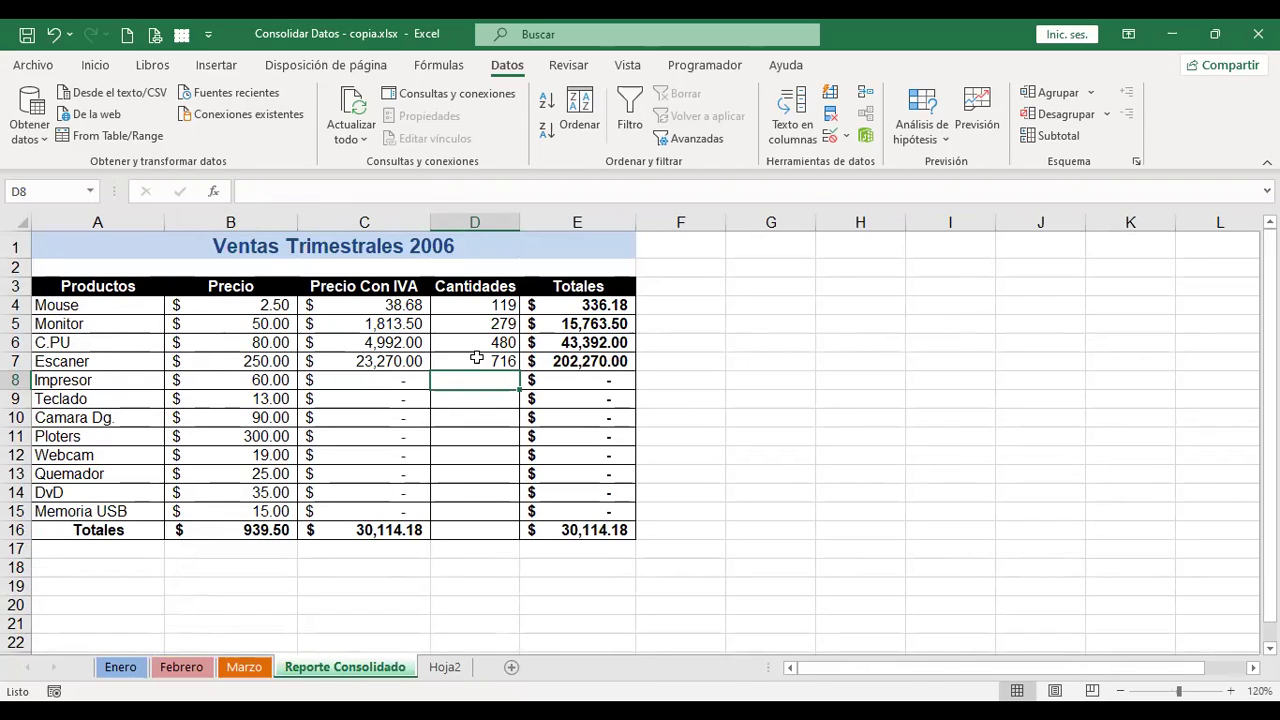
pyautogui.click(492, 304)
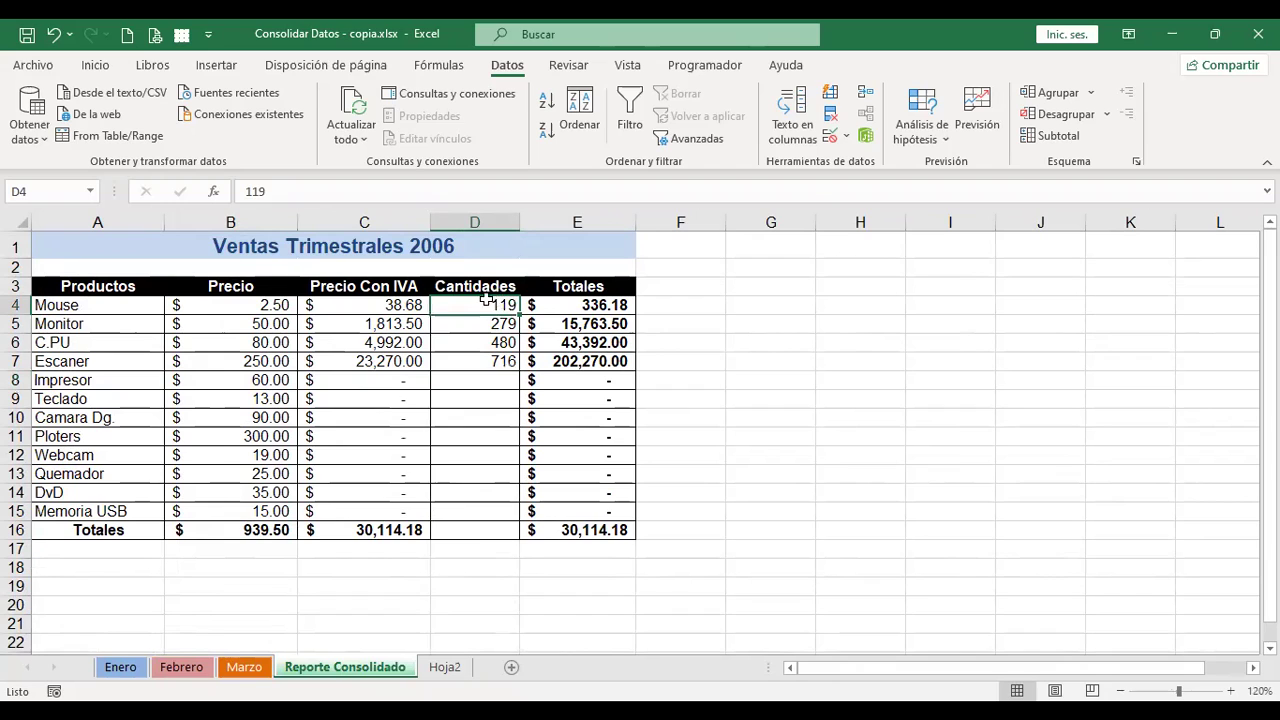
pyautogui.click(121, 667)
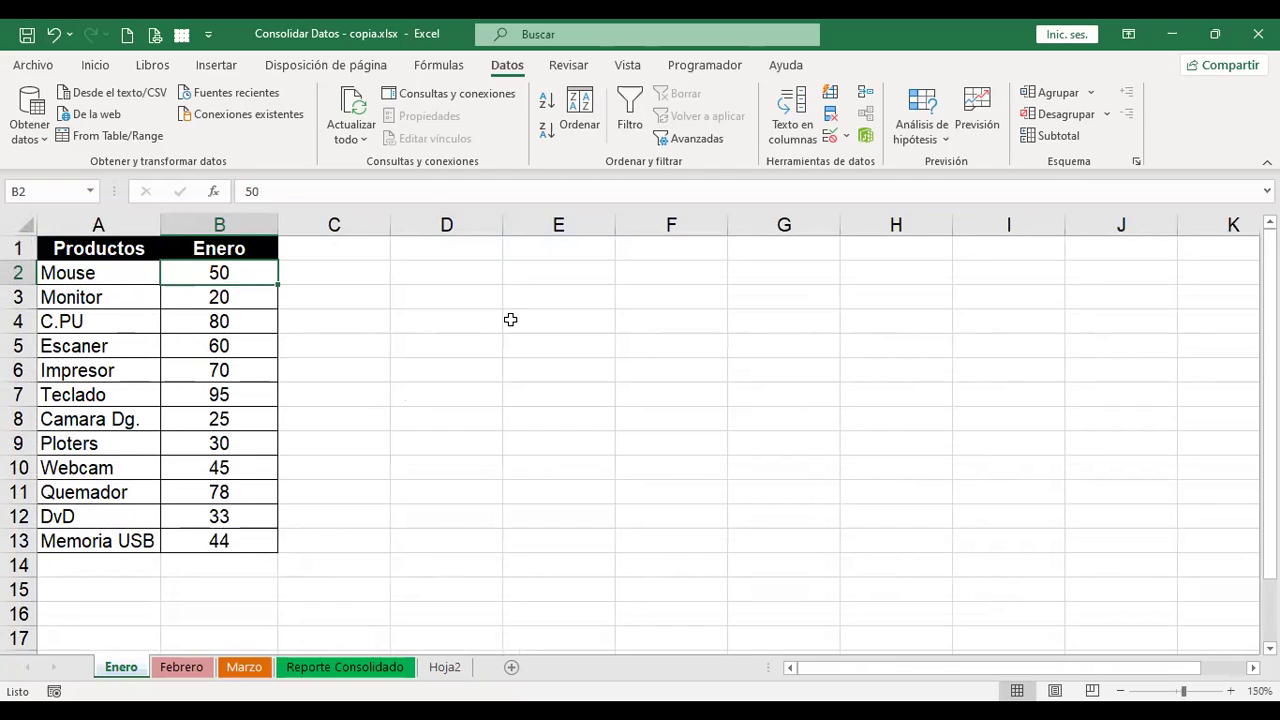
pyautogui.write('60')
pyautogui.press('Return')
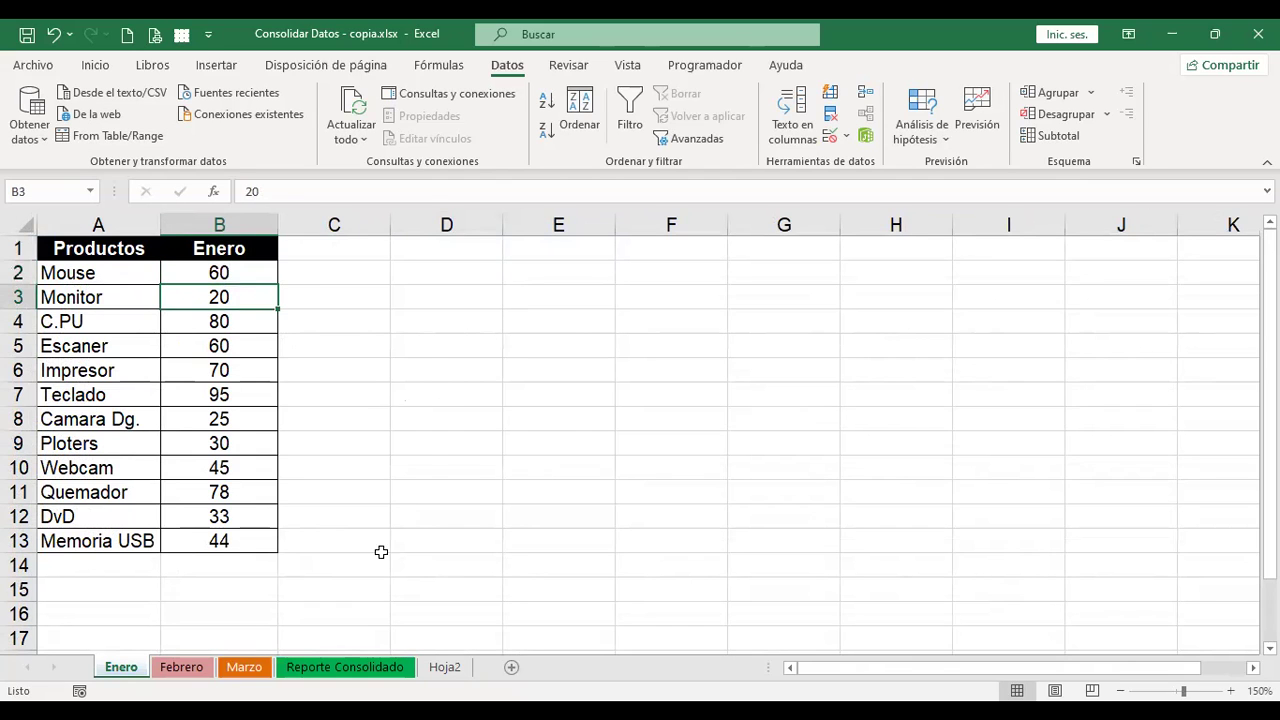
pyautogui.click(338, 670)
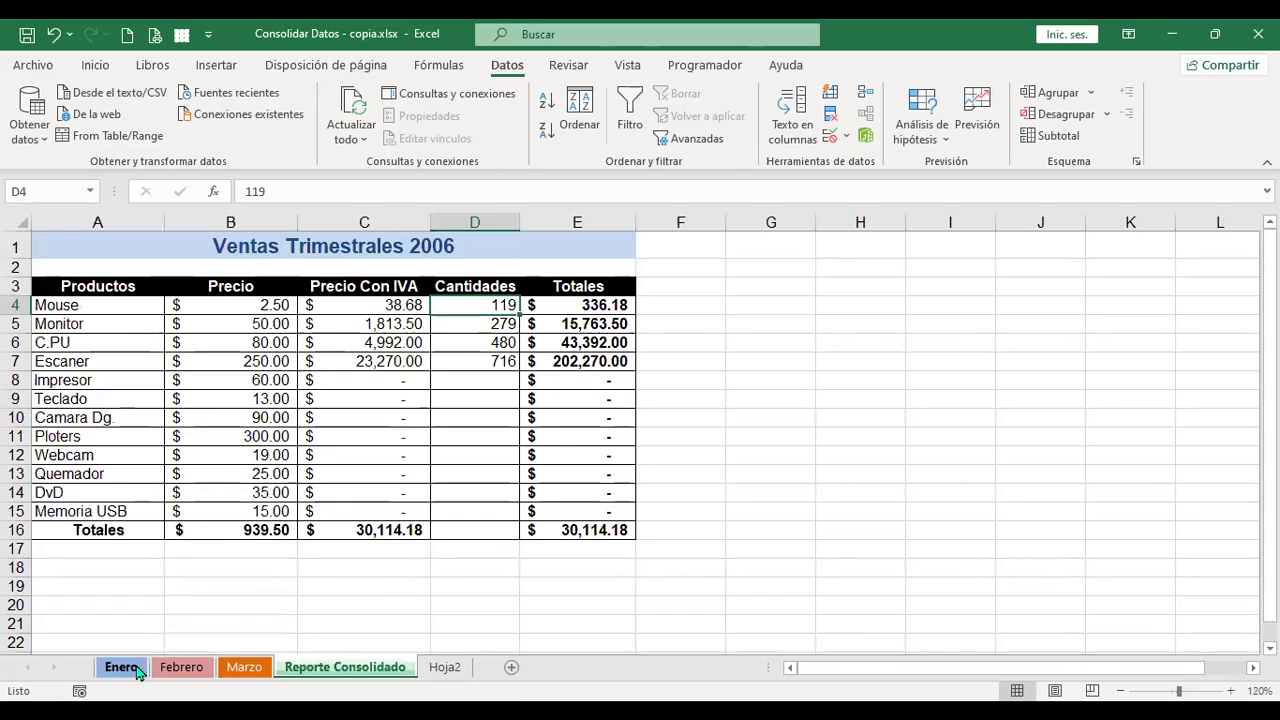
pyautogui.click(128, 668)
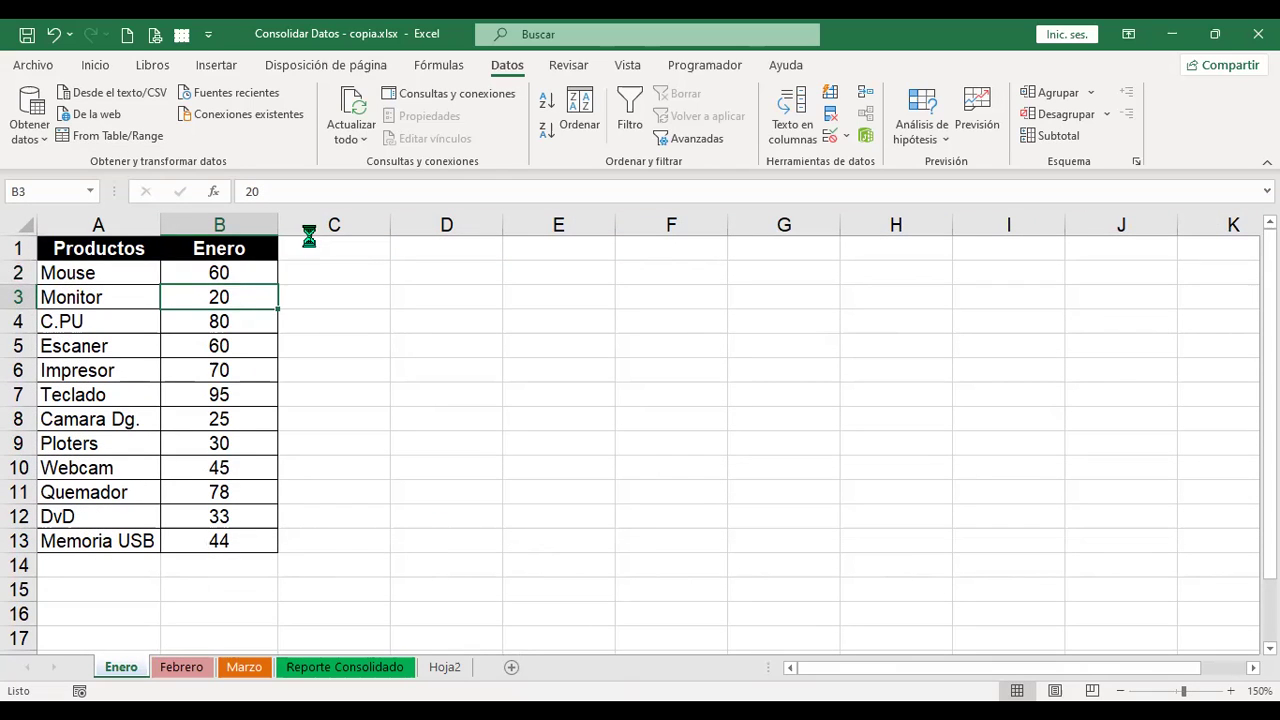
pyautogui.hotkey('ctrl', 'z')
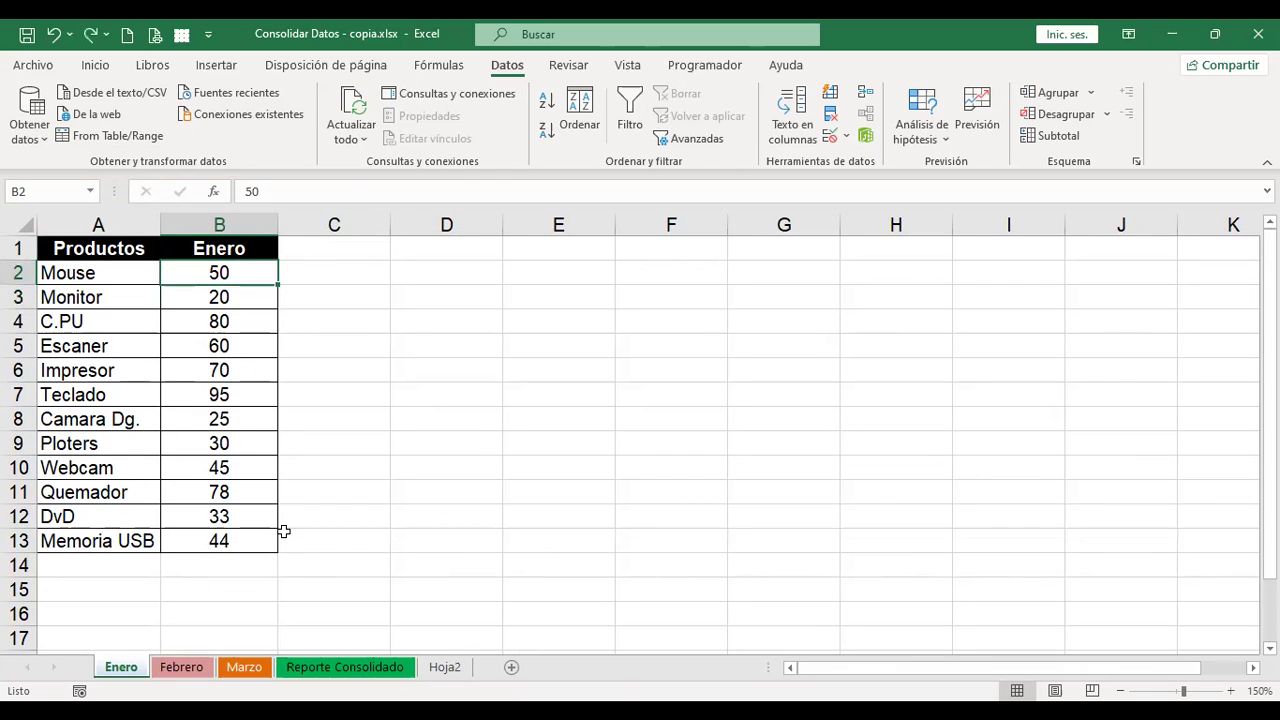
pyautogui.click(344, 667)
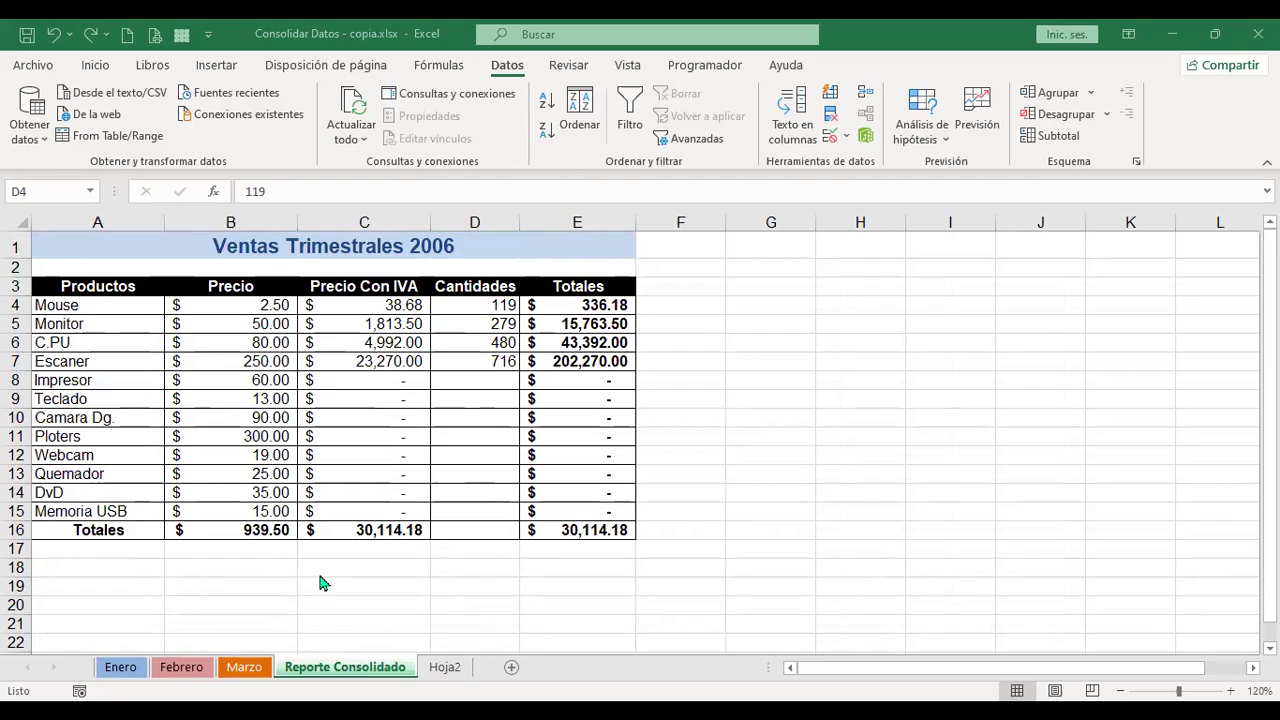
# Raise the font size of every Hoja2 cell to 12 and zoom to 120%.
pyautogui.click(445, 668)
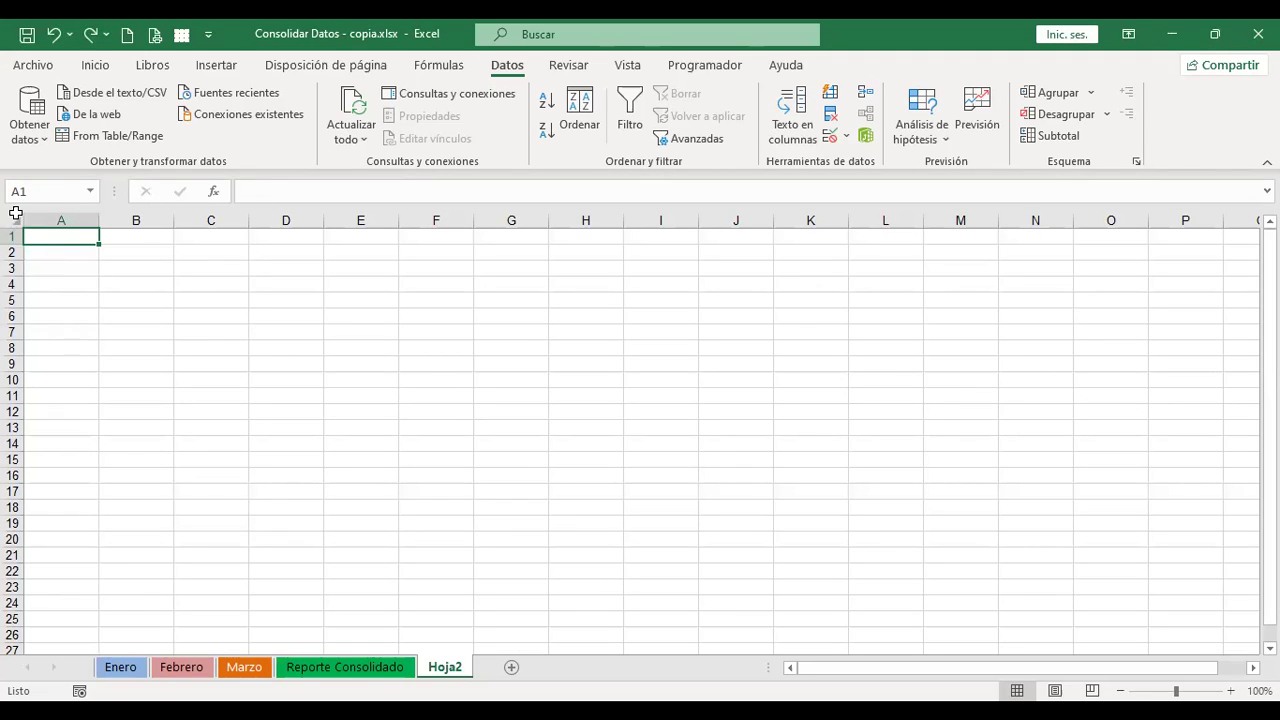
pyautogui.click(13, 217)
pyautogui.click(95, 66)
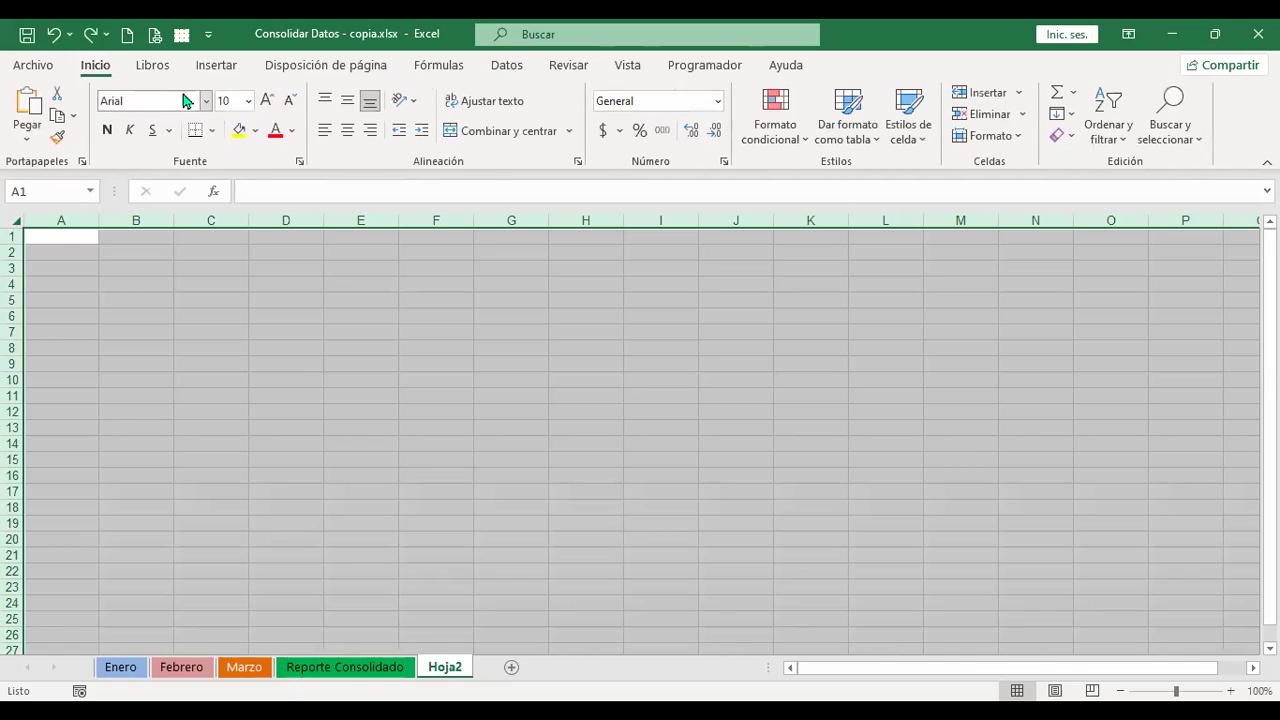
pyautogui.doubleClick(267, 101)
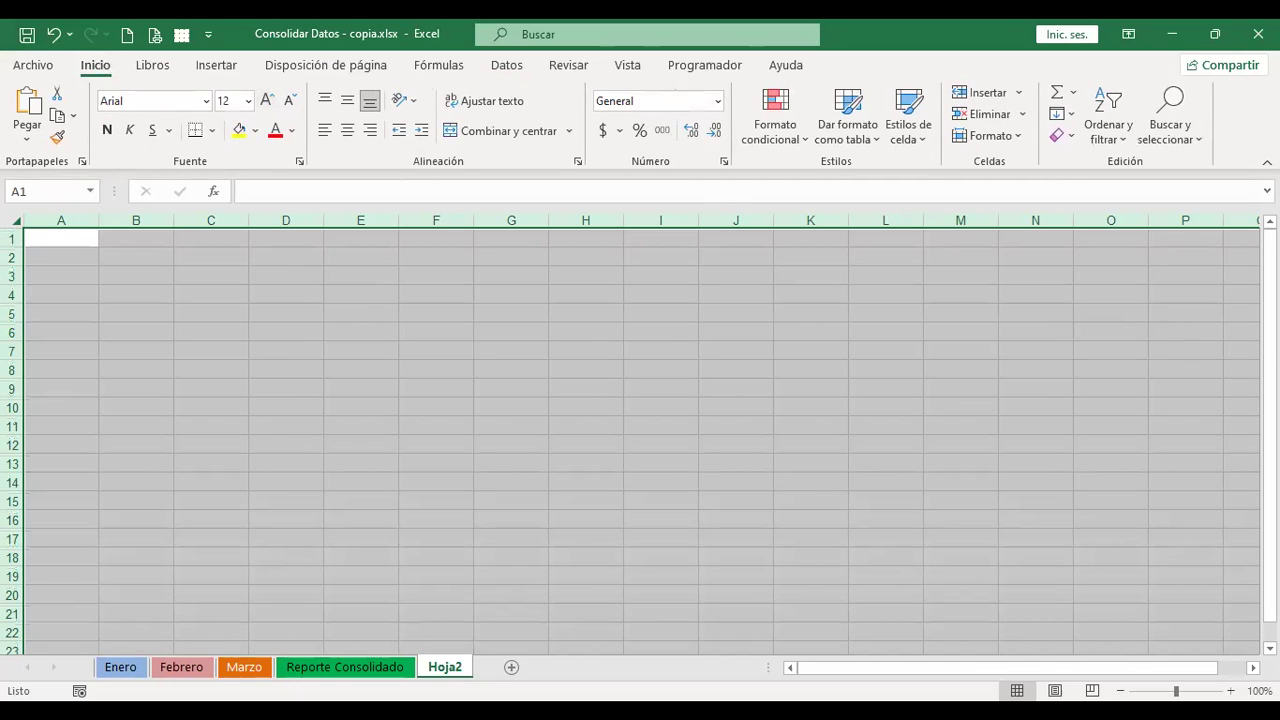
pyautogui.click(1231, 691)
pyautogui.click(1231, 691)
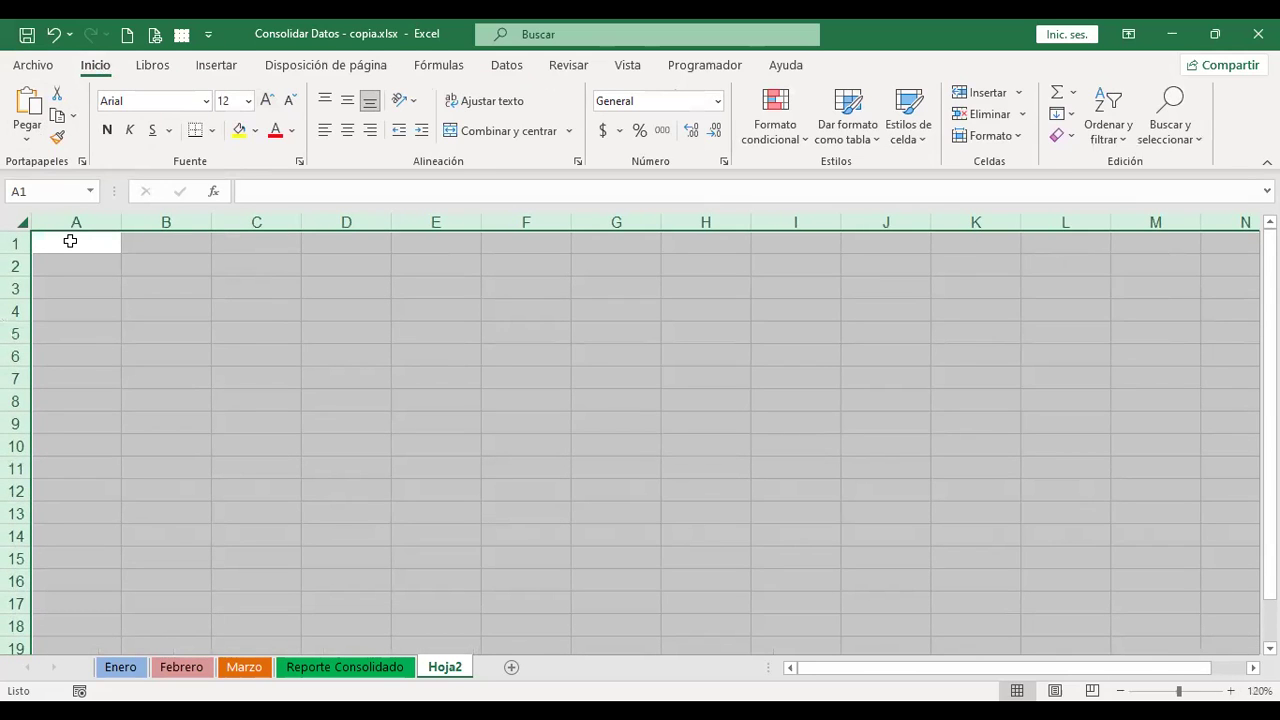
pyautogui.click(70, 241)
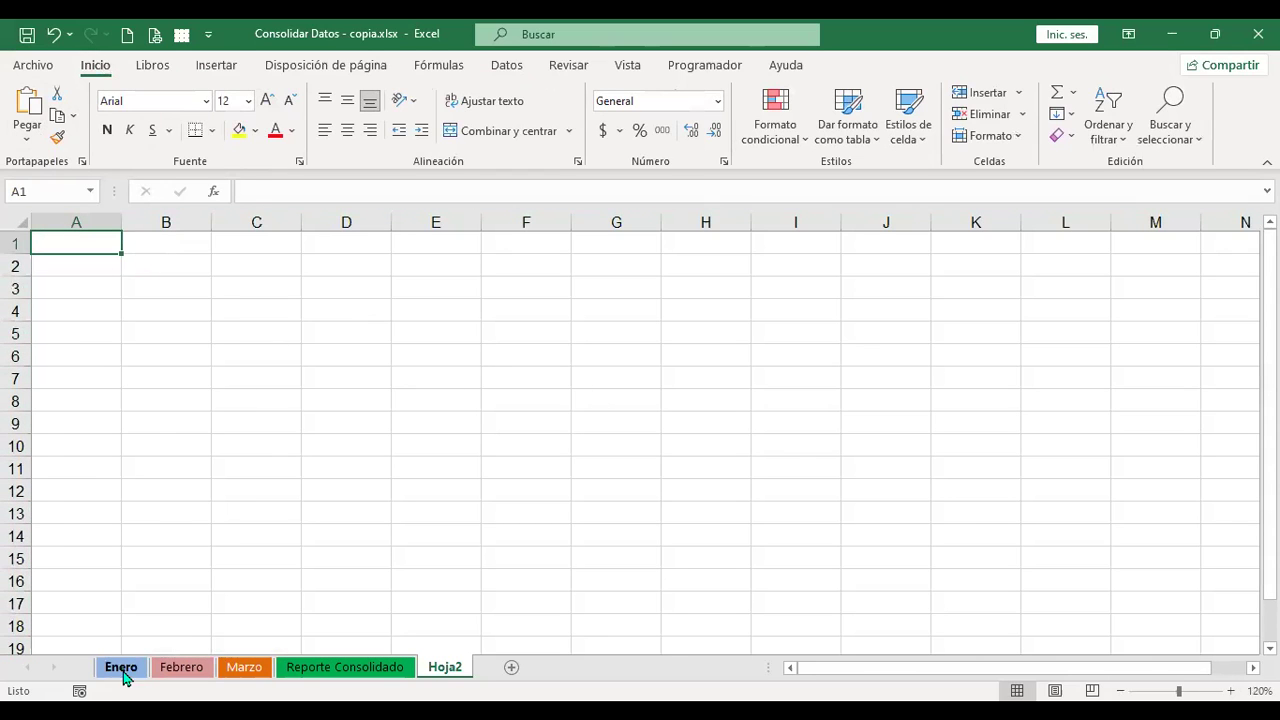
# Glance at the Enero table, then return to Hoja2.
pyautogui.click(122, 670)
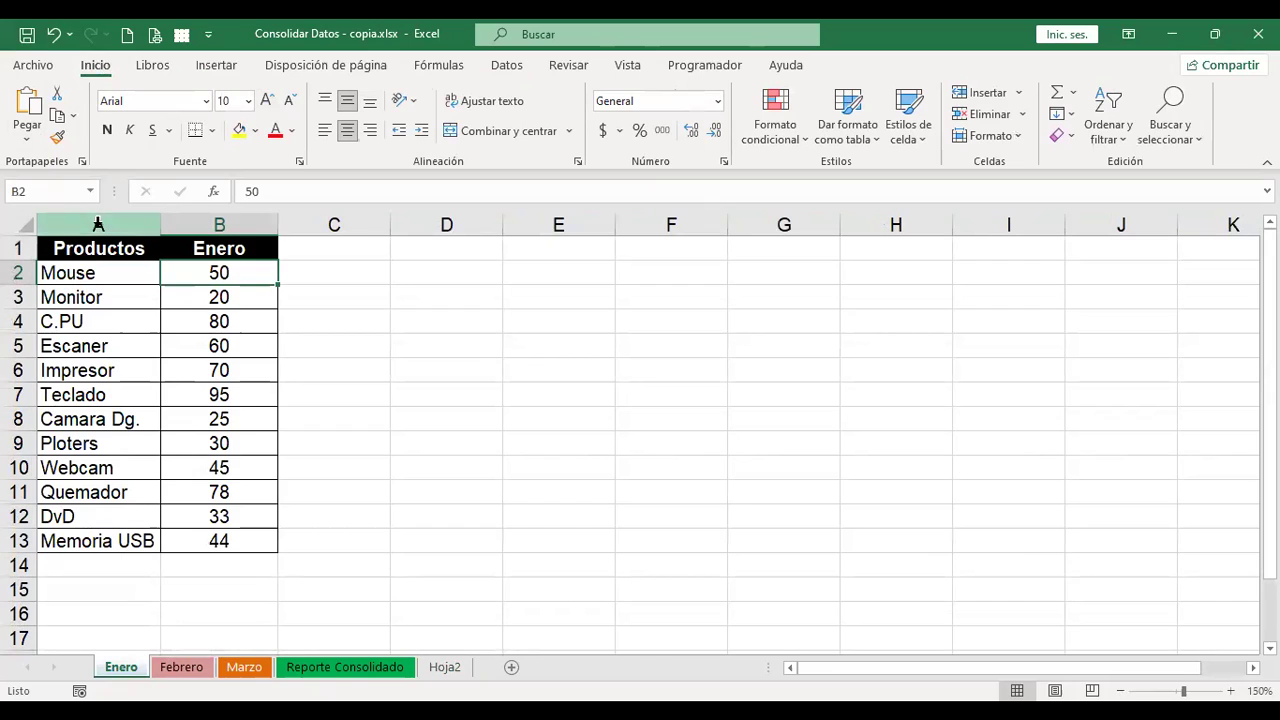
pyautogui.click(445, 667)
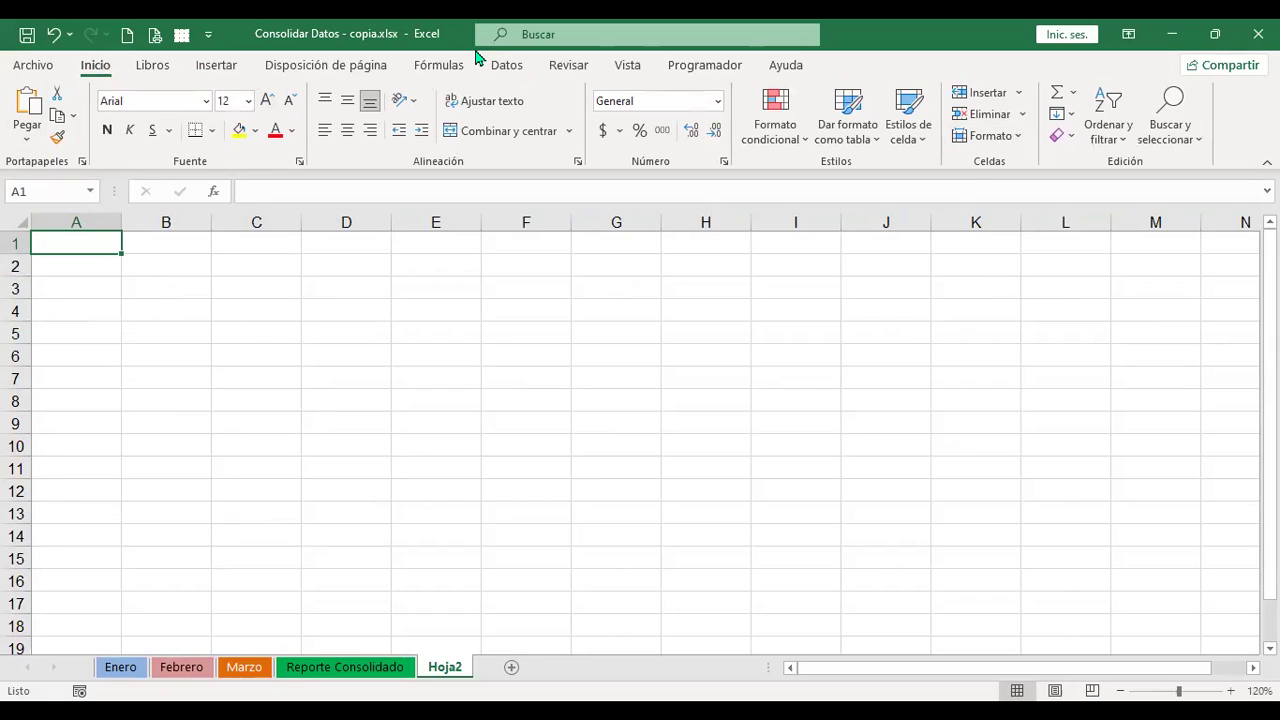
pyautogui.click(506, 65)
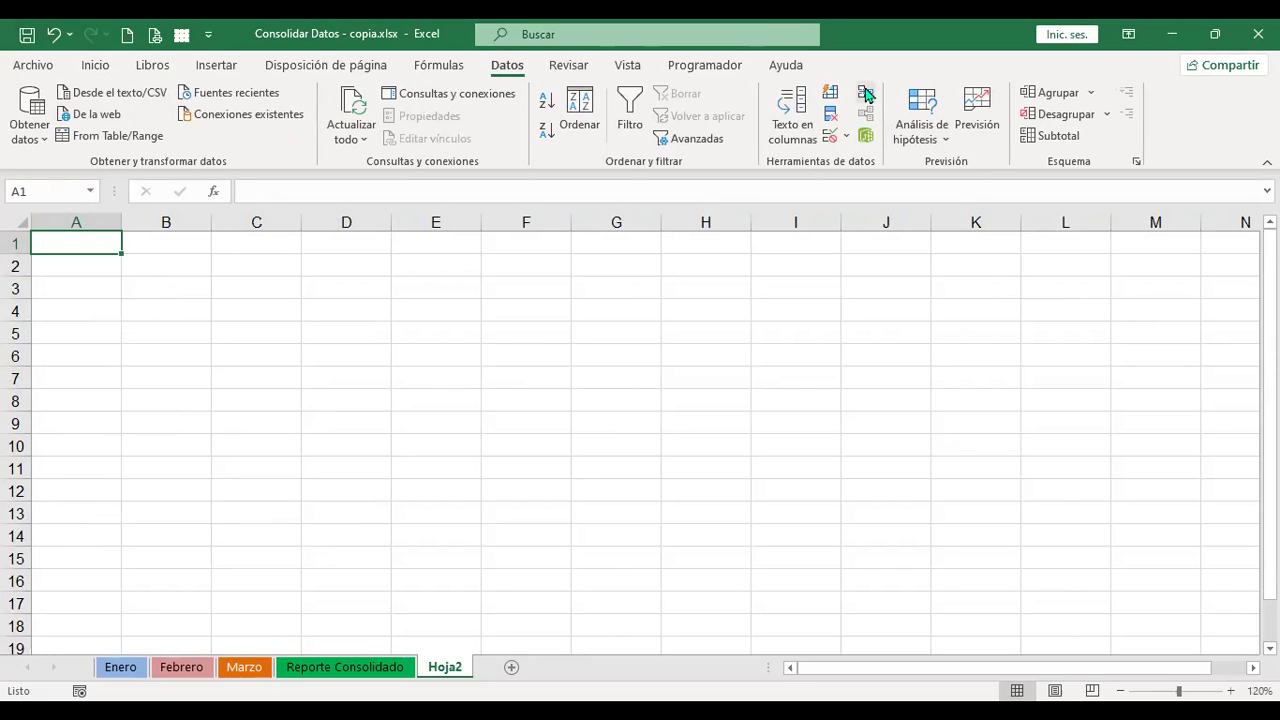
# Open Consolidar on Hoja2, keep Suma as the function, and ready the Referencia box.
pyautogui.click(866, 94)
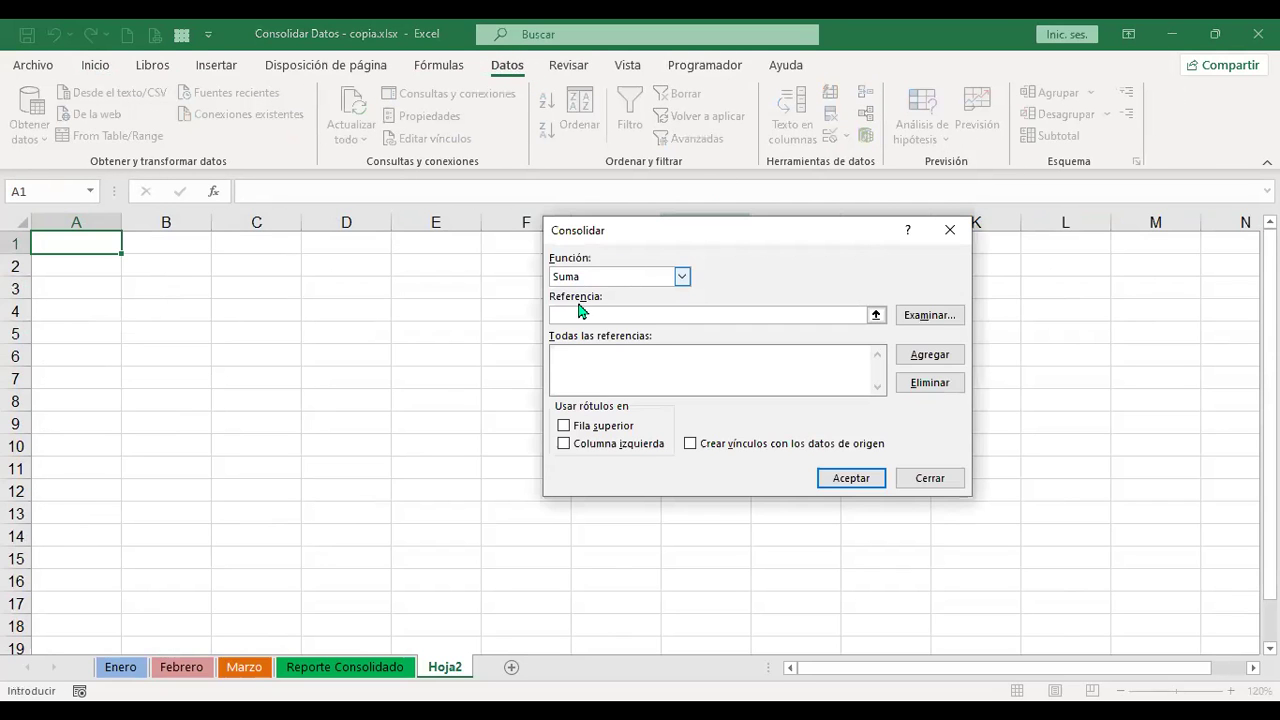
pyautogui.click(681, 279)
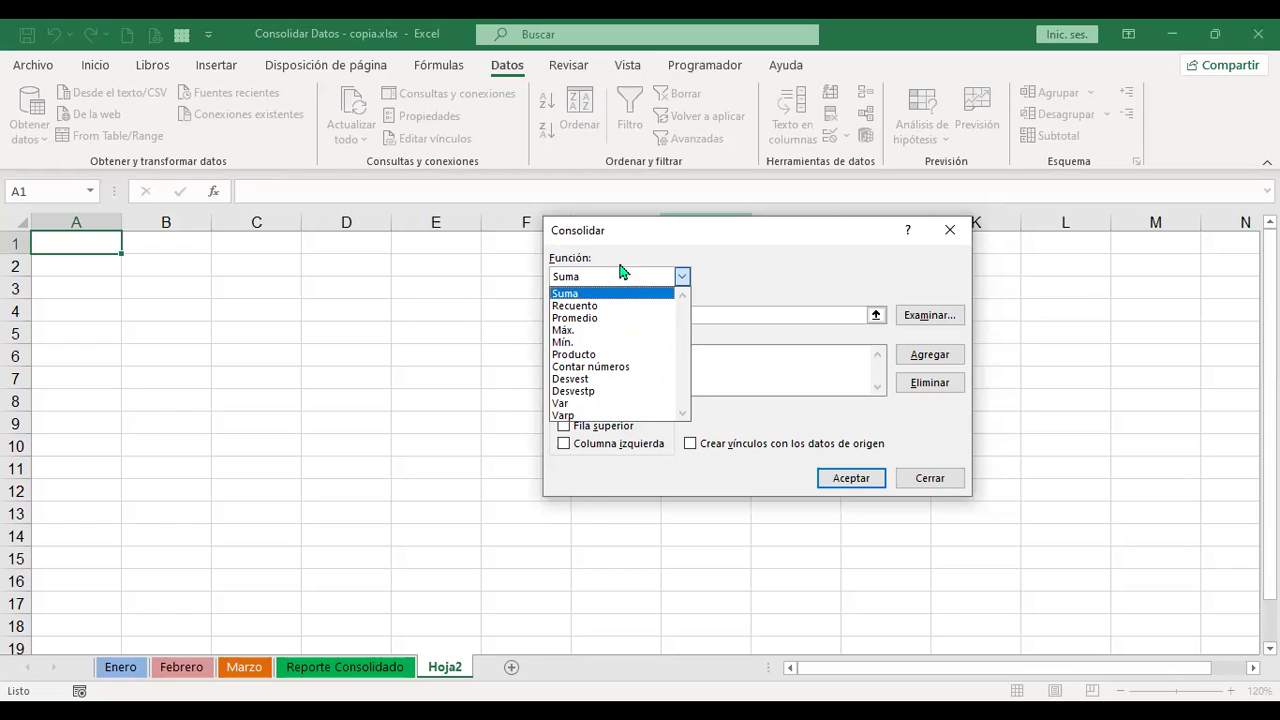
pyautogui.click(660, 270)
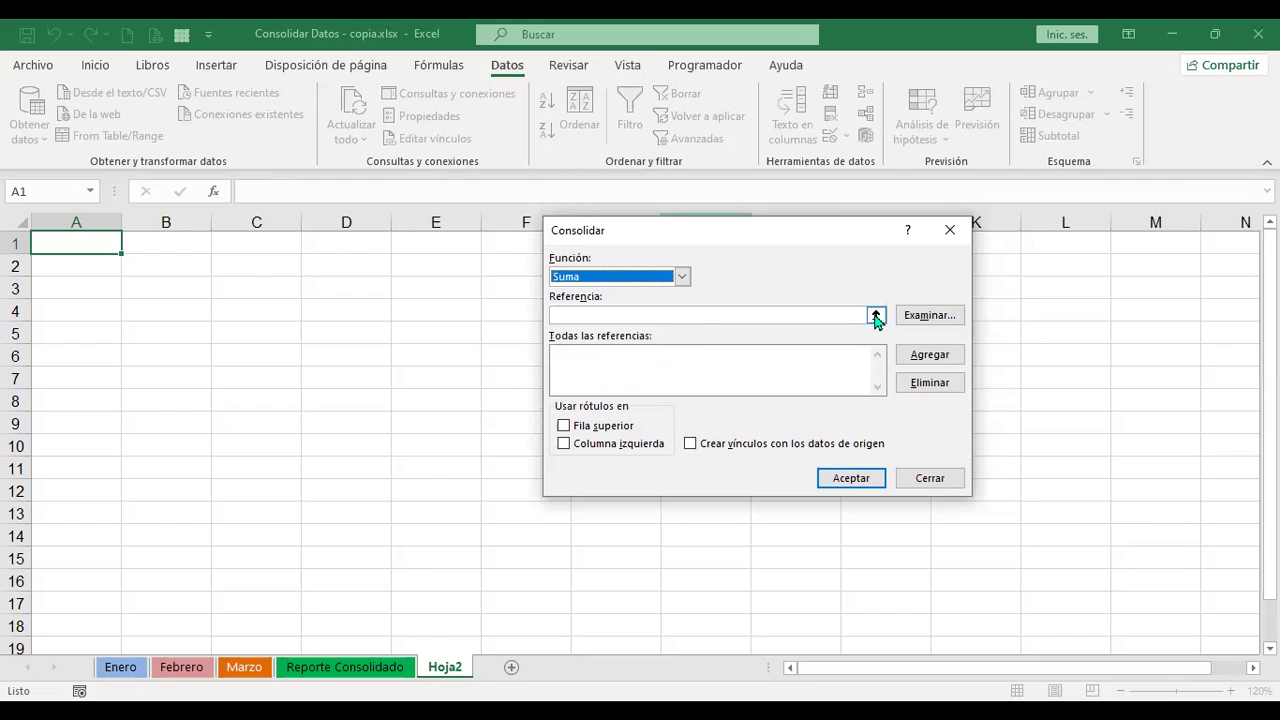
pyautogui.click(720, 314)
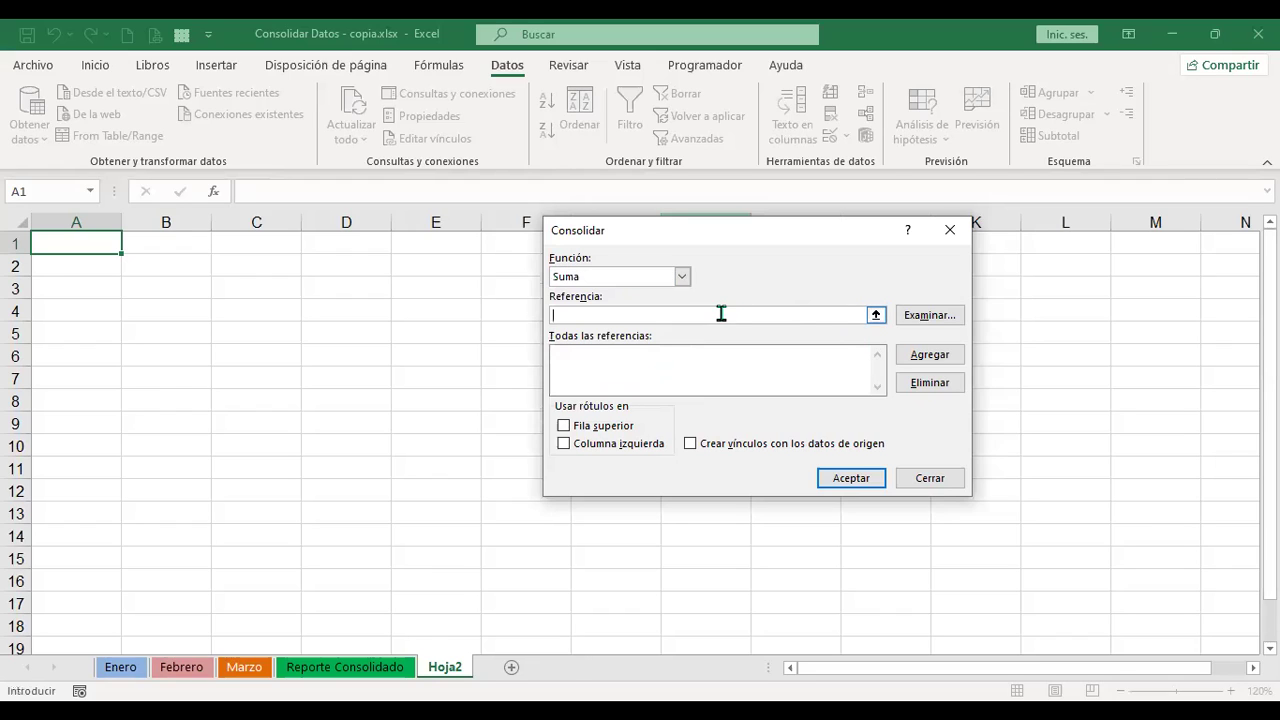
# Add Enero!$A$1:$B$13 as the first consolidation source and clear the reference field.
pyautogui.click(126, 674)
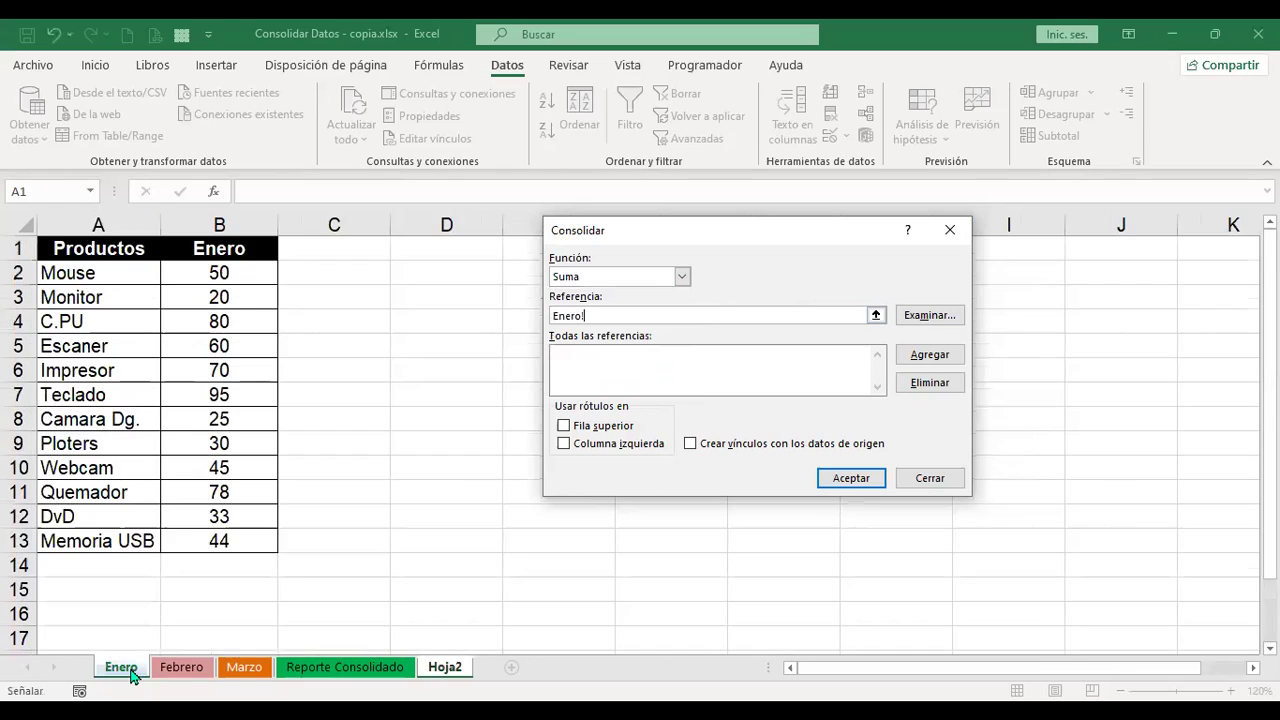
pyautogui.click(120, 247)
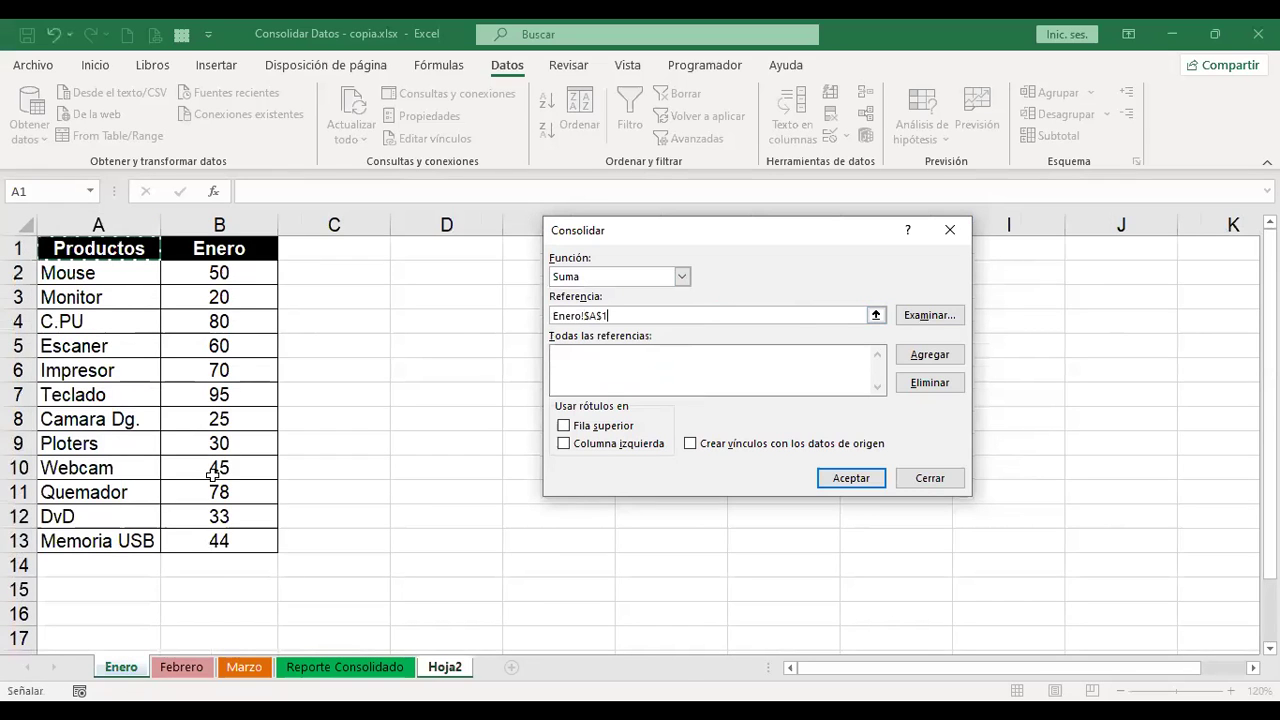
pyautogui.keyDown('shift'); pyautogui.click(212, 540); pyautogui.keyUp('shift')
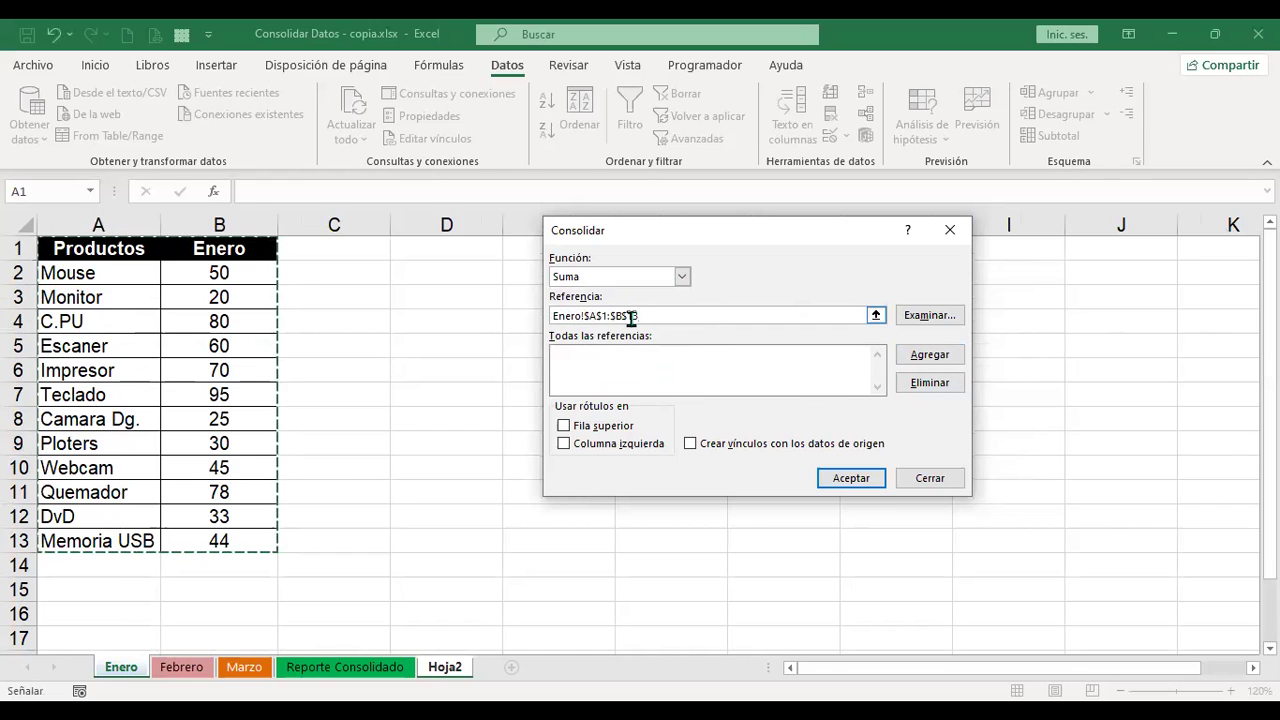
pyautogui.click(940, 356)
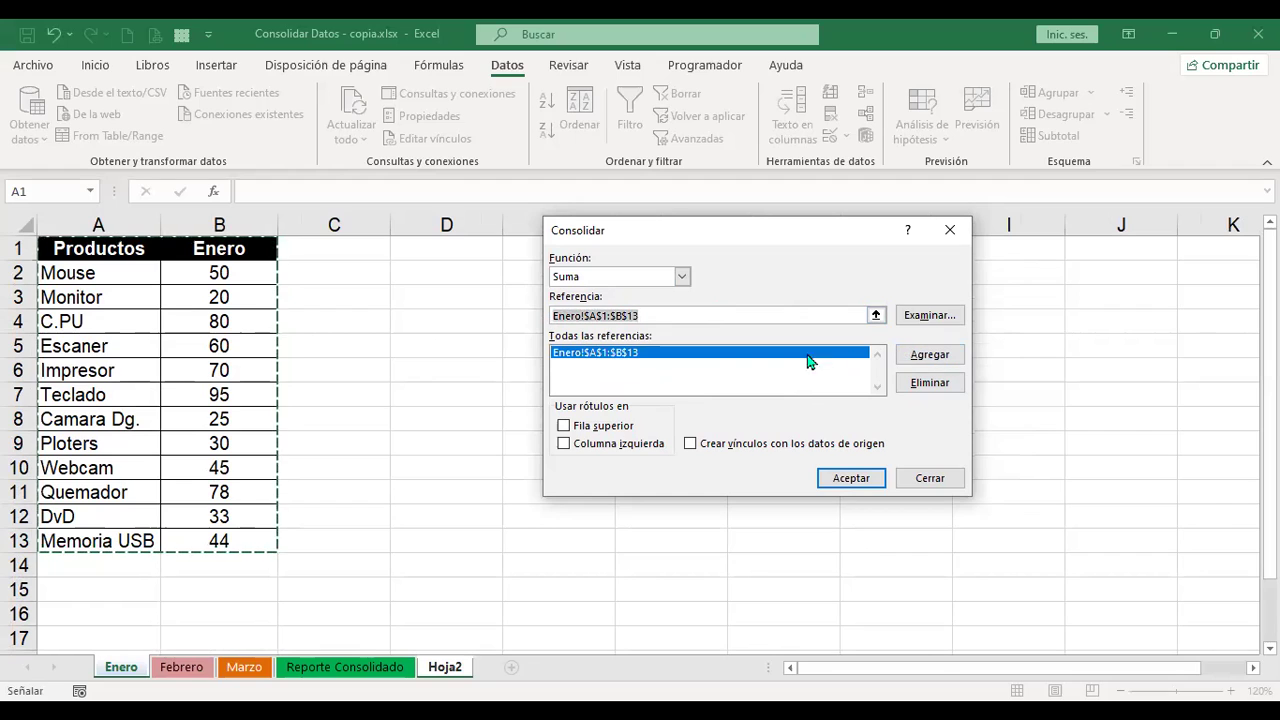
pyautogui.click(709, 540)
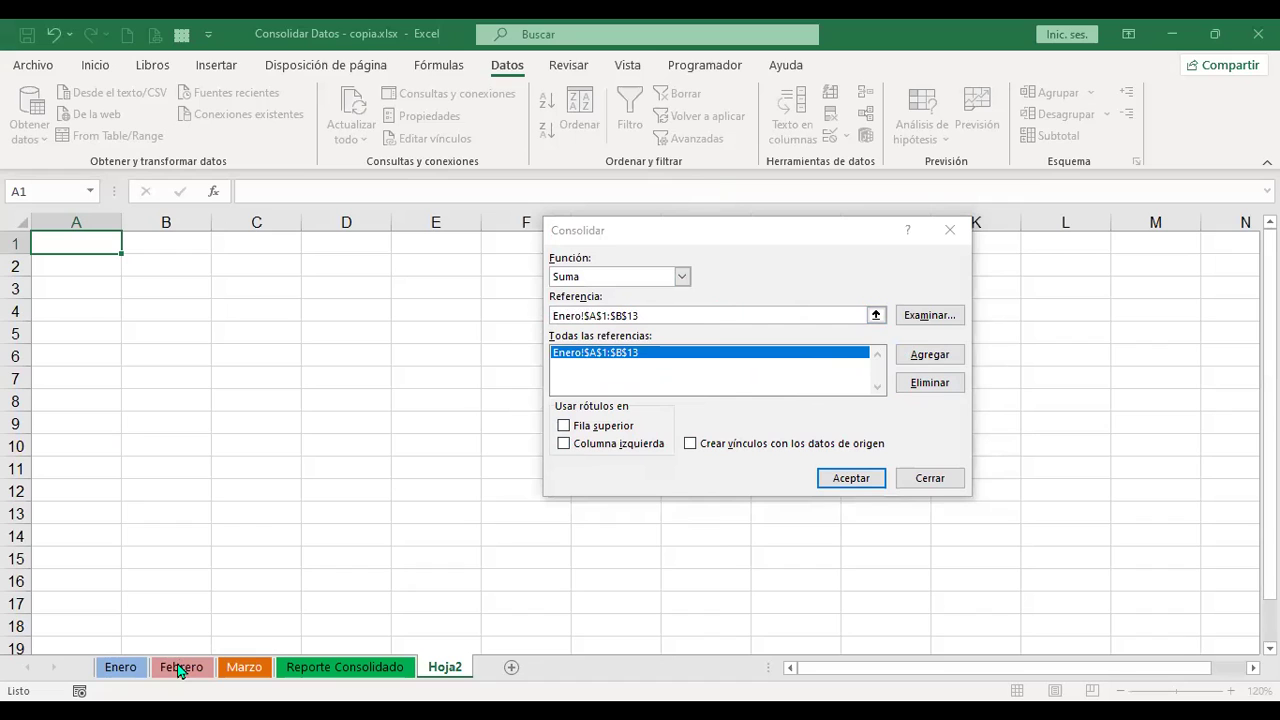
pyautogui.click(634, 314)
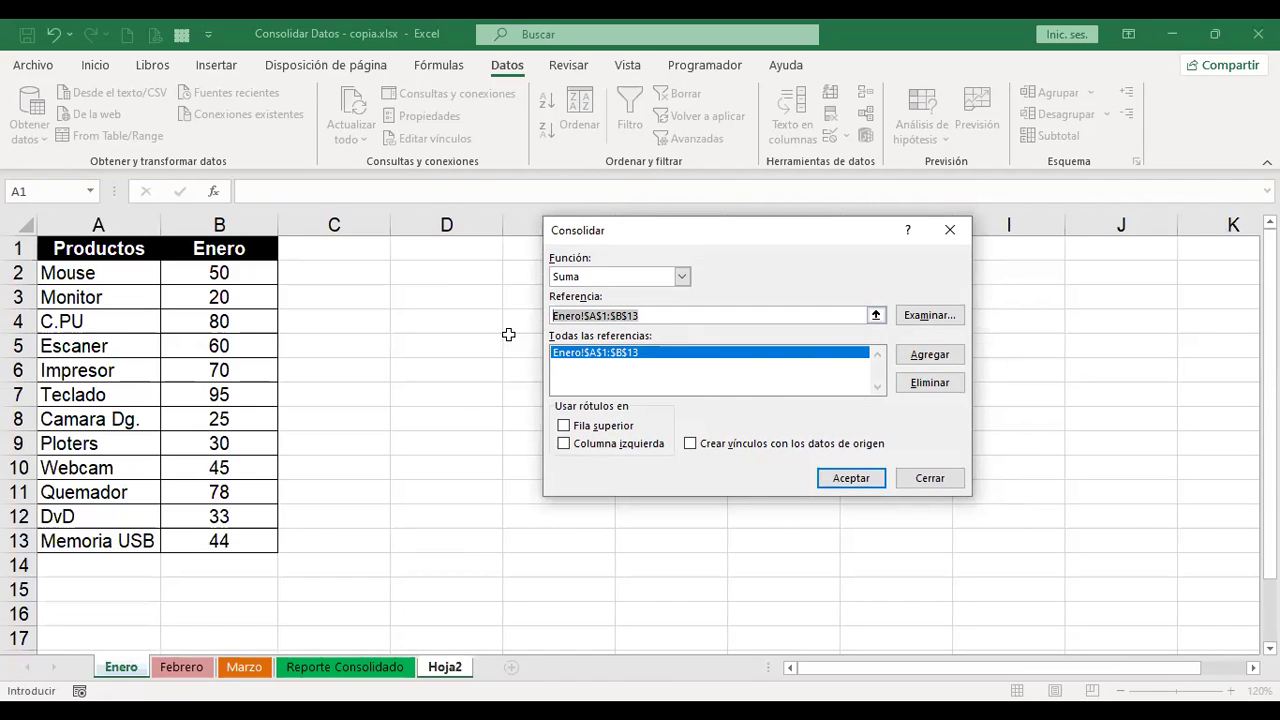
pyautogui.press('BackSpace')
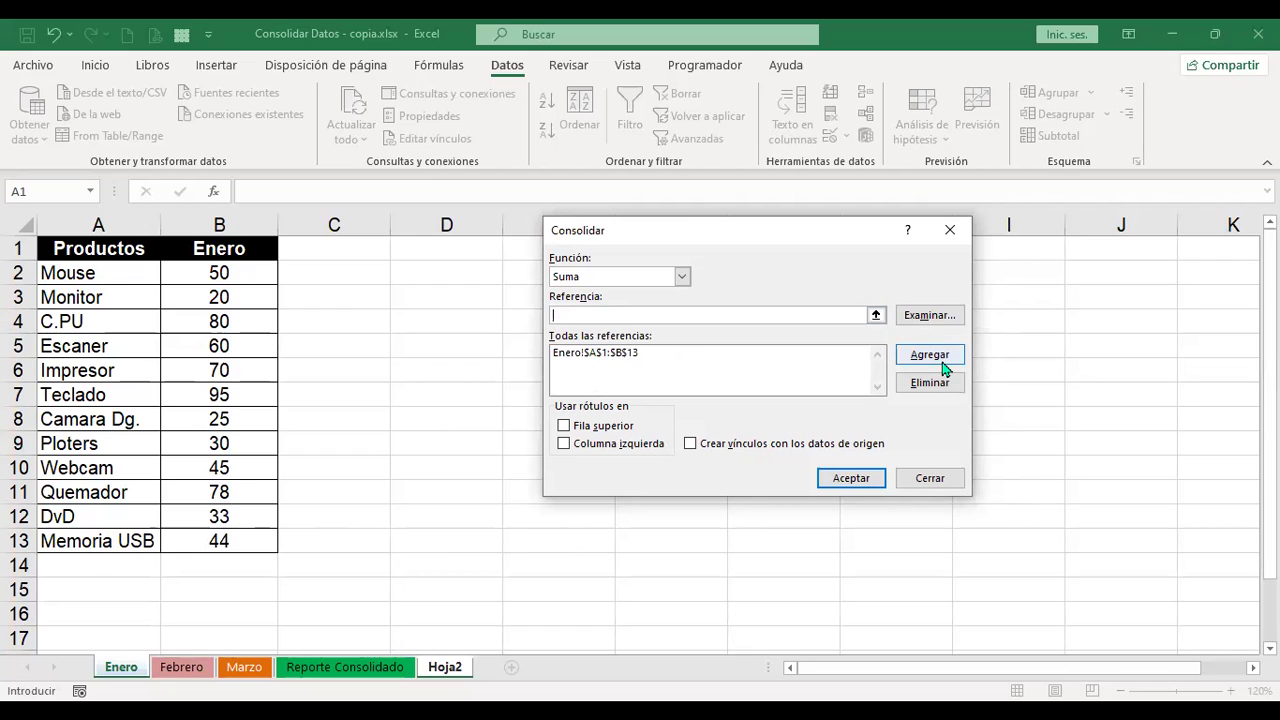
# Add Febrero!$A$1:$B$13 and Marzo!$A$1:$B$13, then sum all three into Hoja2.
pyautogui.click(175, 676)
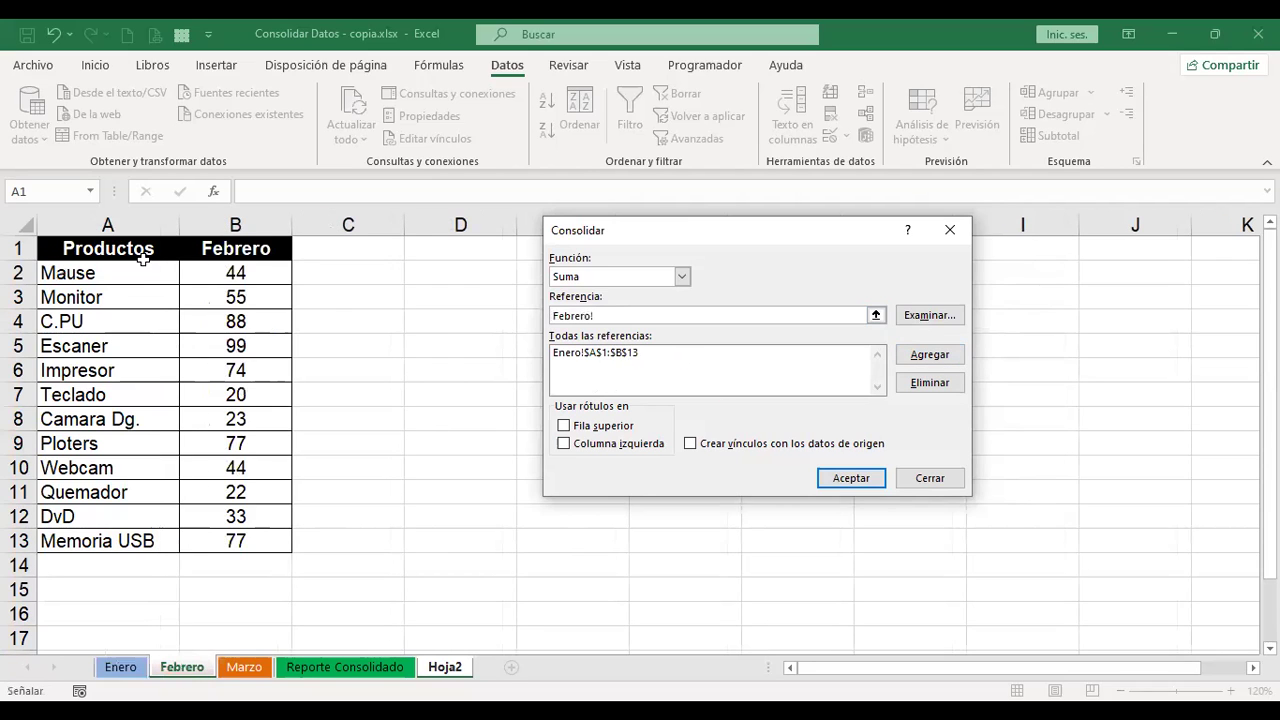
pyautogui.click(145, 249)
pyautogui.keyDown('shift'); pyautogui.click(255, 540); pyautogui.keyUp('shift')
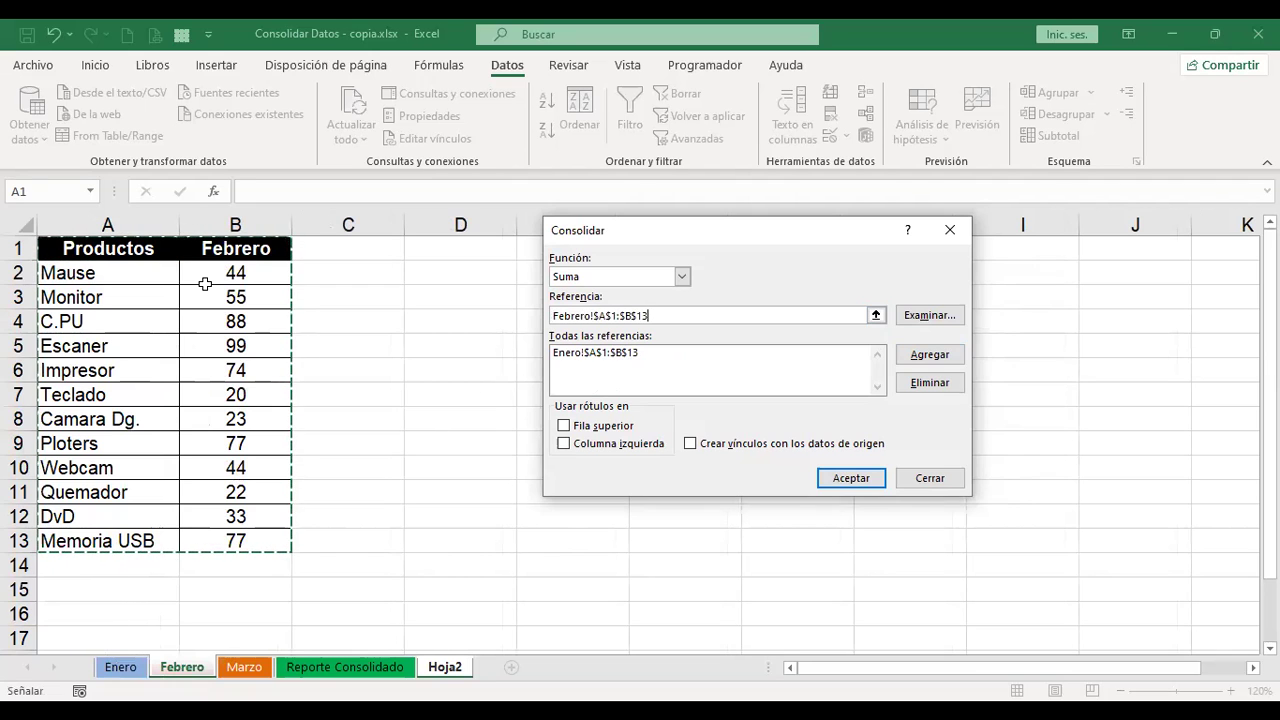
pyautogui.click(929, 356)
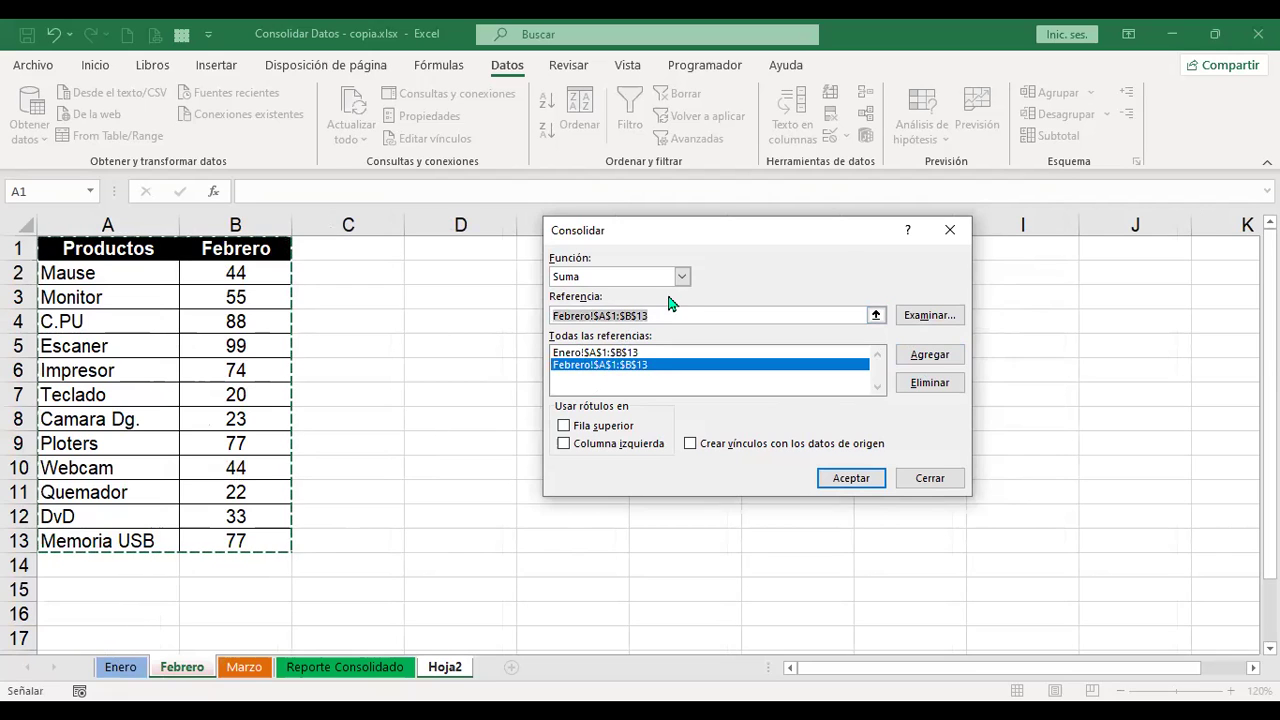
pyautogui.click(245, 667)
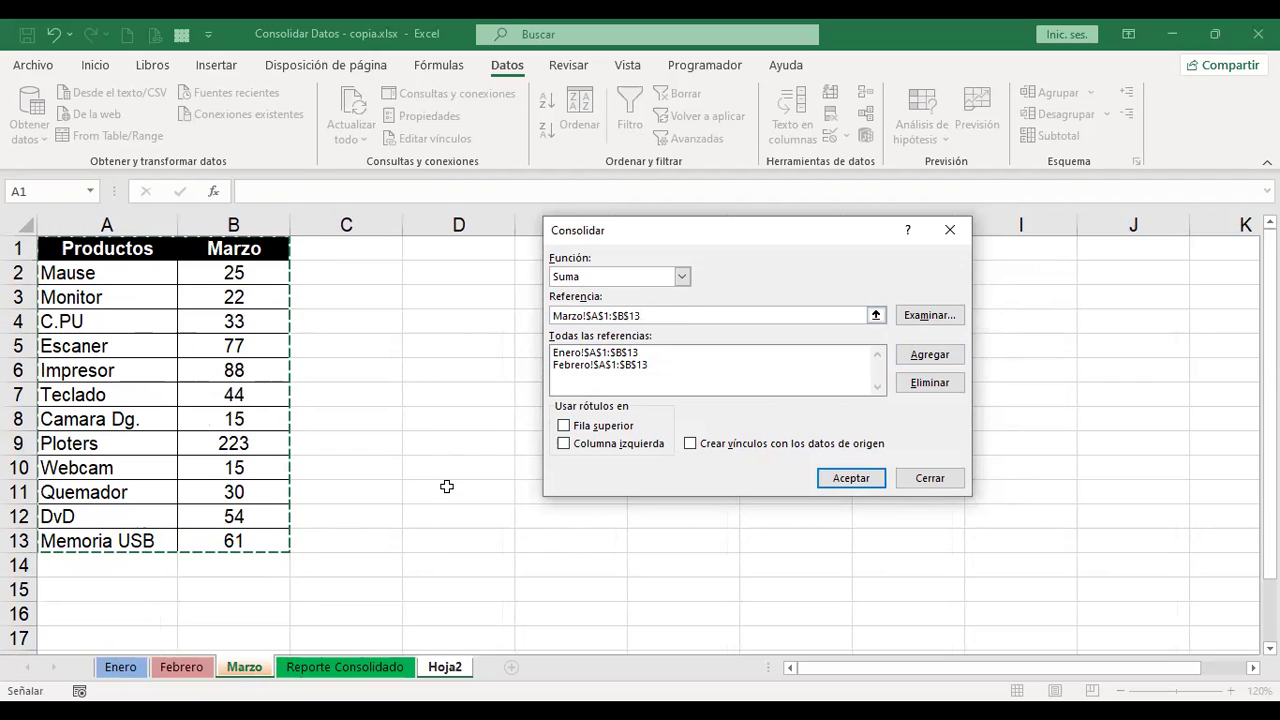
pyautogui.click(930, 355)
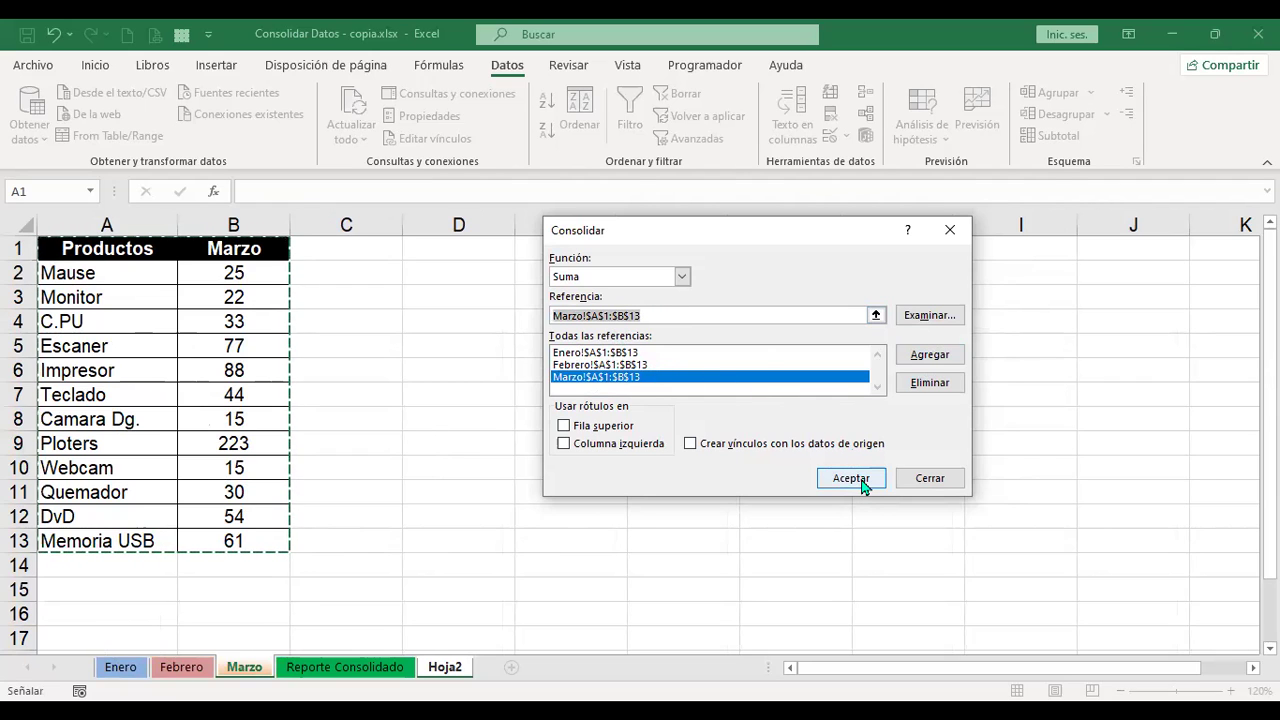
pyautogui.click(851, 479)
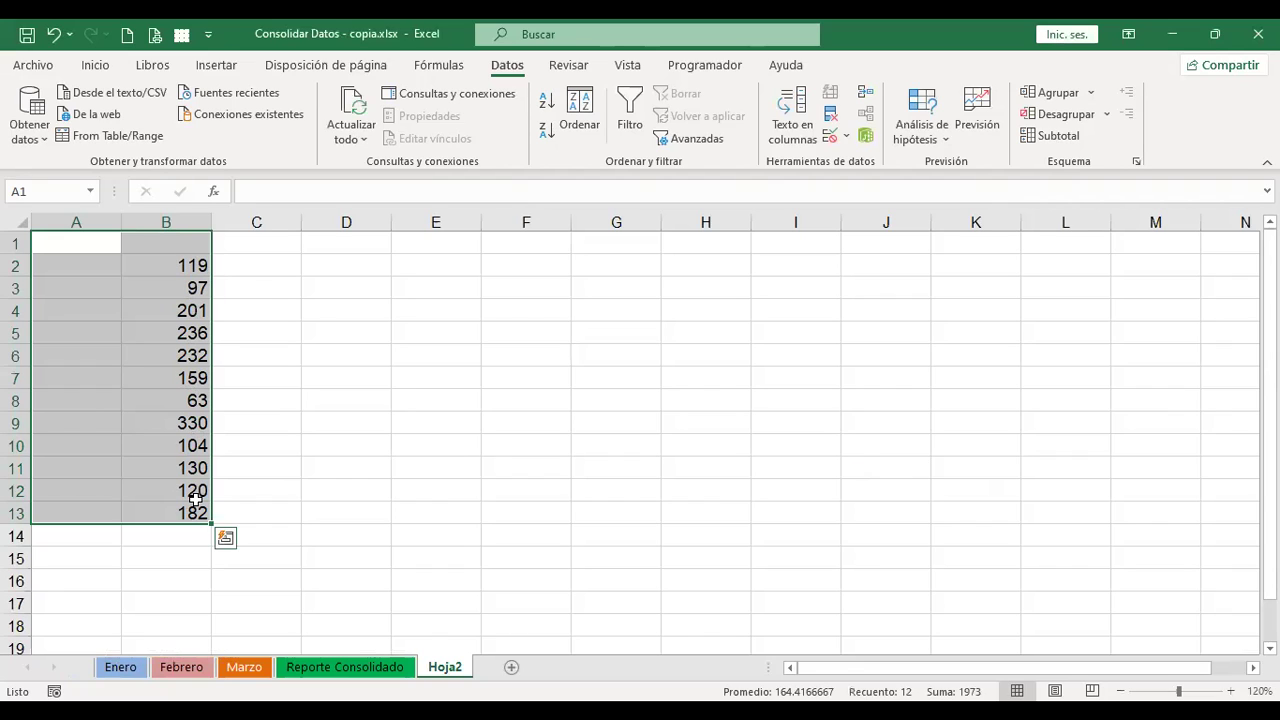
pyautogui.click(385, 668)
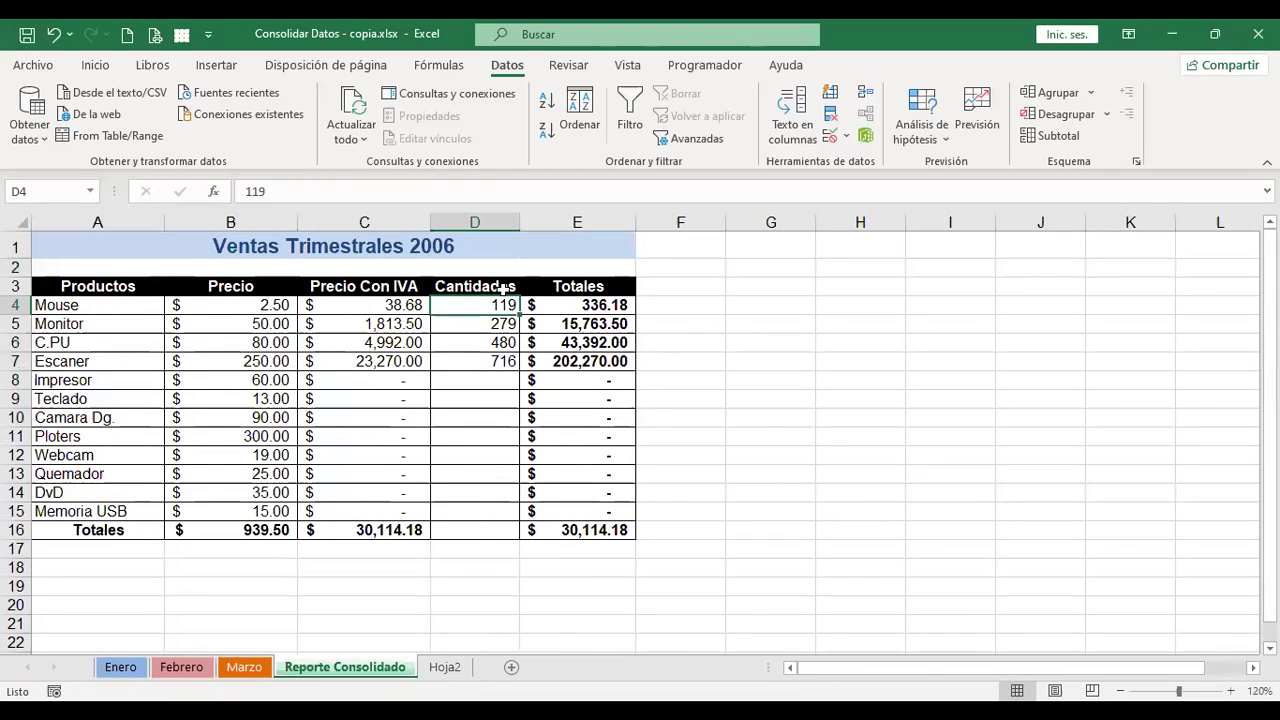
pyautogui.click(433, 670)
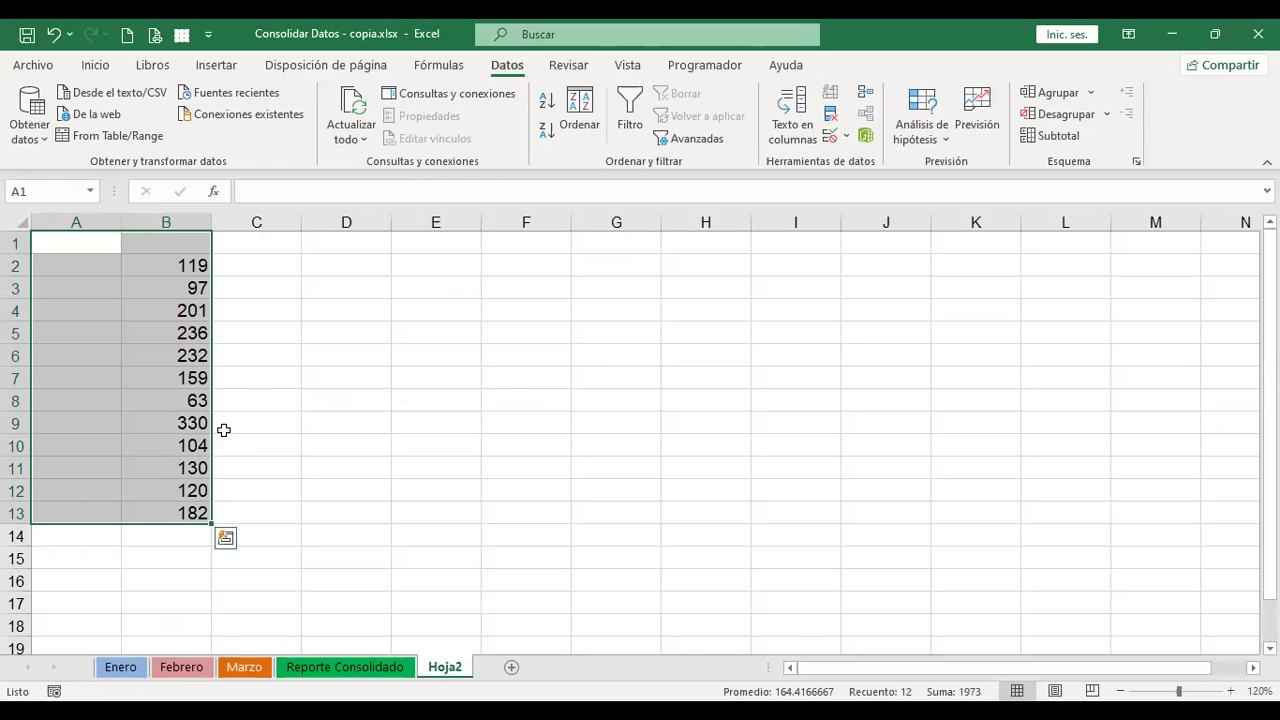
pyautogui.click(360, 670)
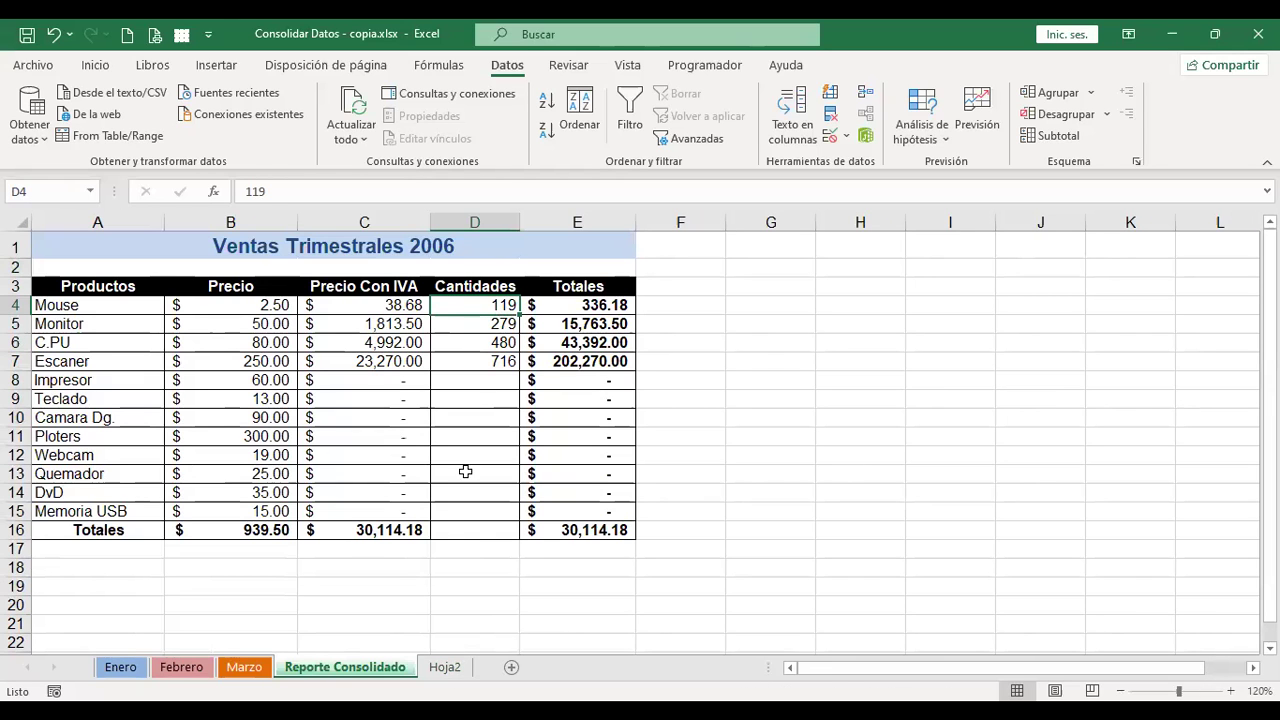
pyautogui.click(446, 672)
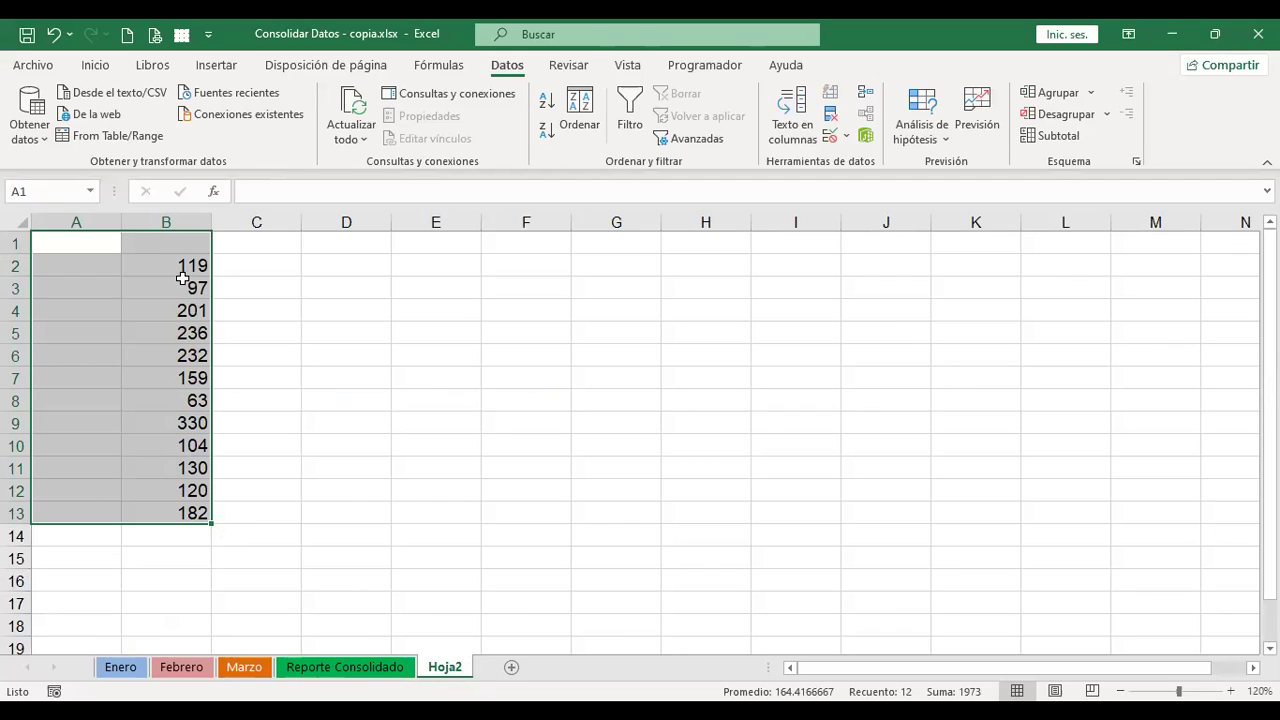
pyautogui.click(366, 672)
pyautogui.click(443, 672)
pyautogui.click(121, 670)
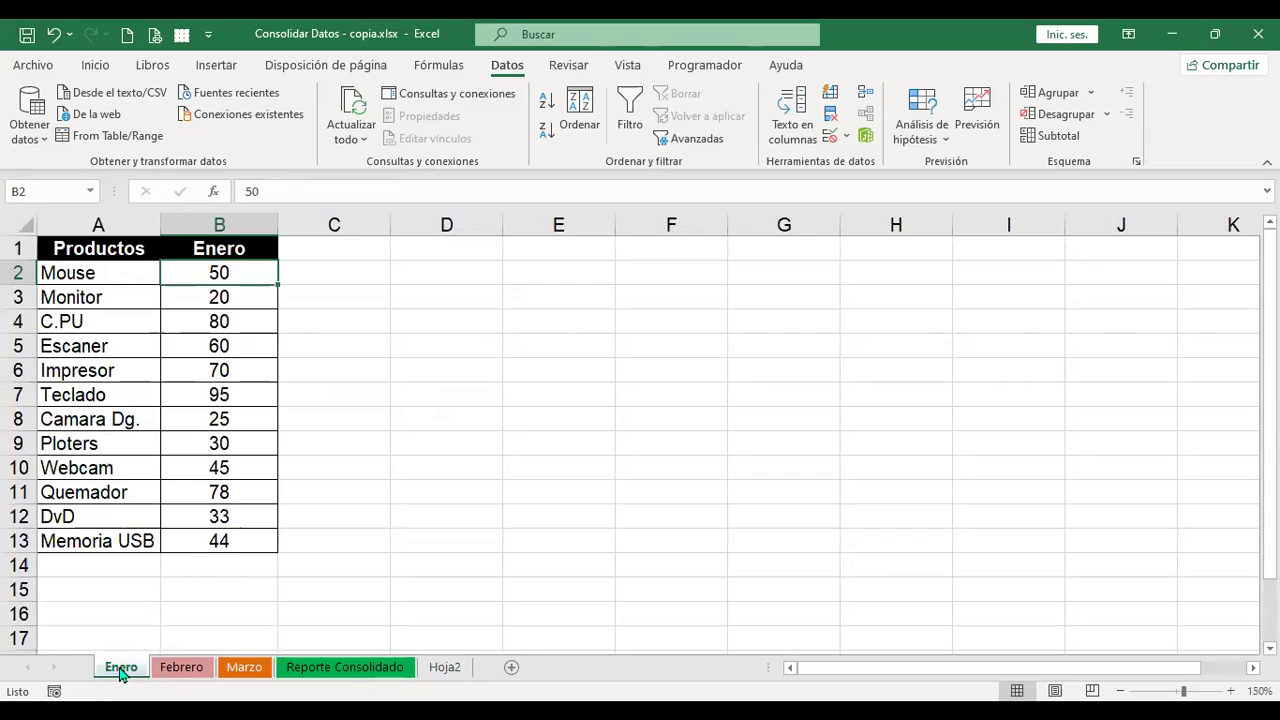
pyautogui.click(183, 668)
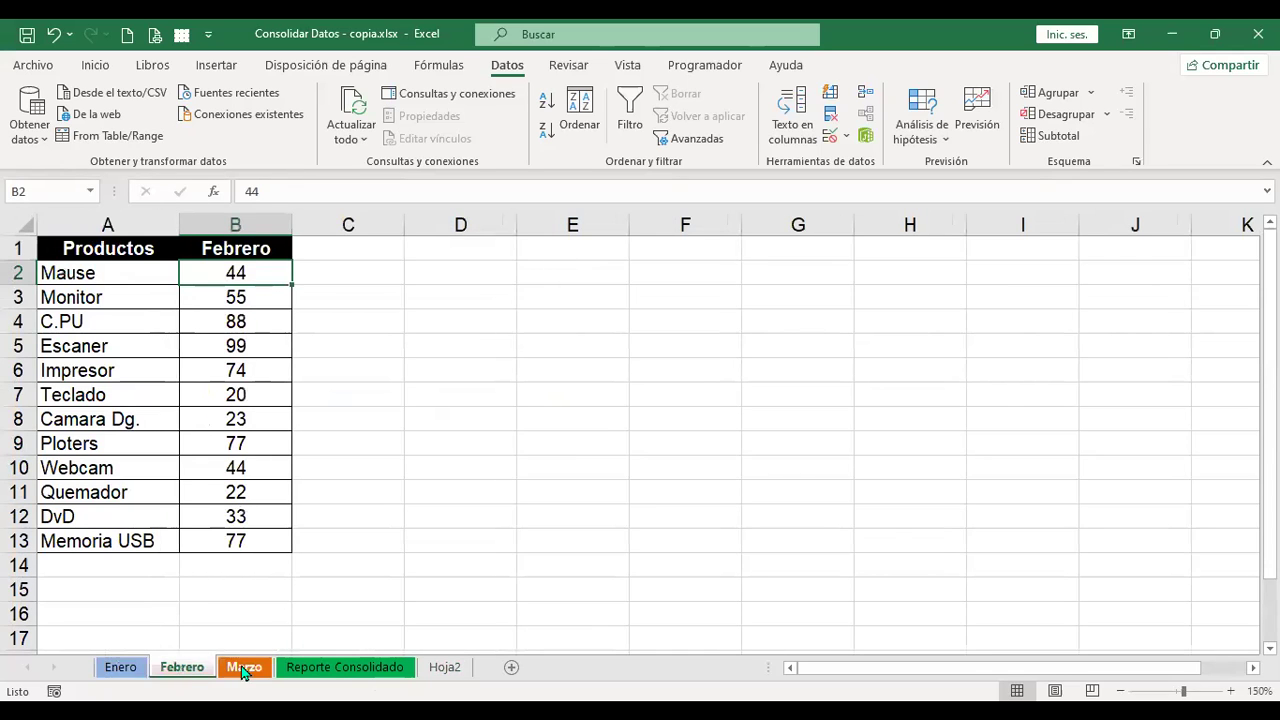
pyautogui.click(243, 672)
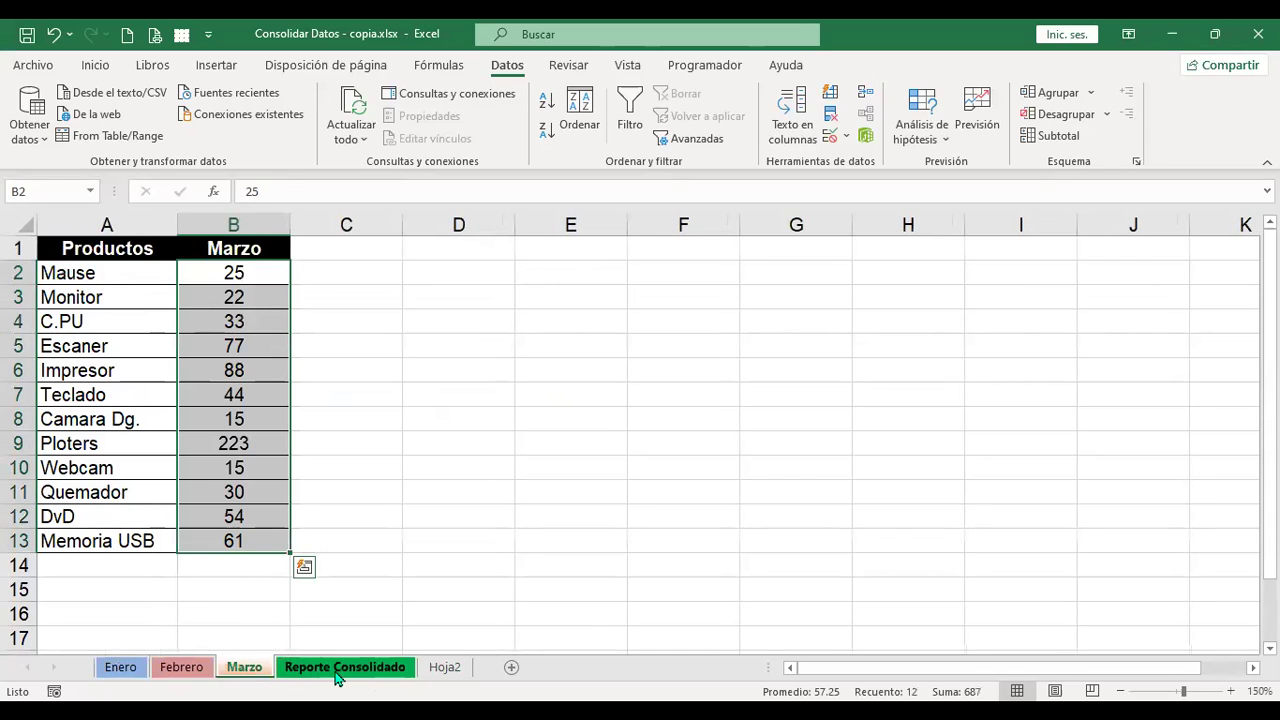
pyautogui.click(336, 670)
pyautogui.click(444, 667)
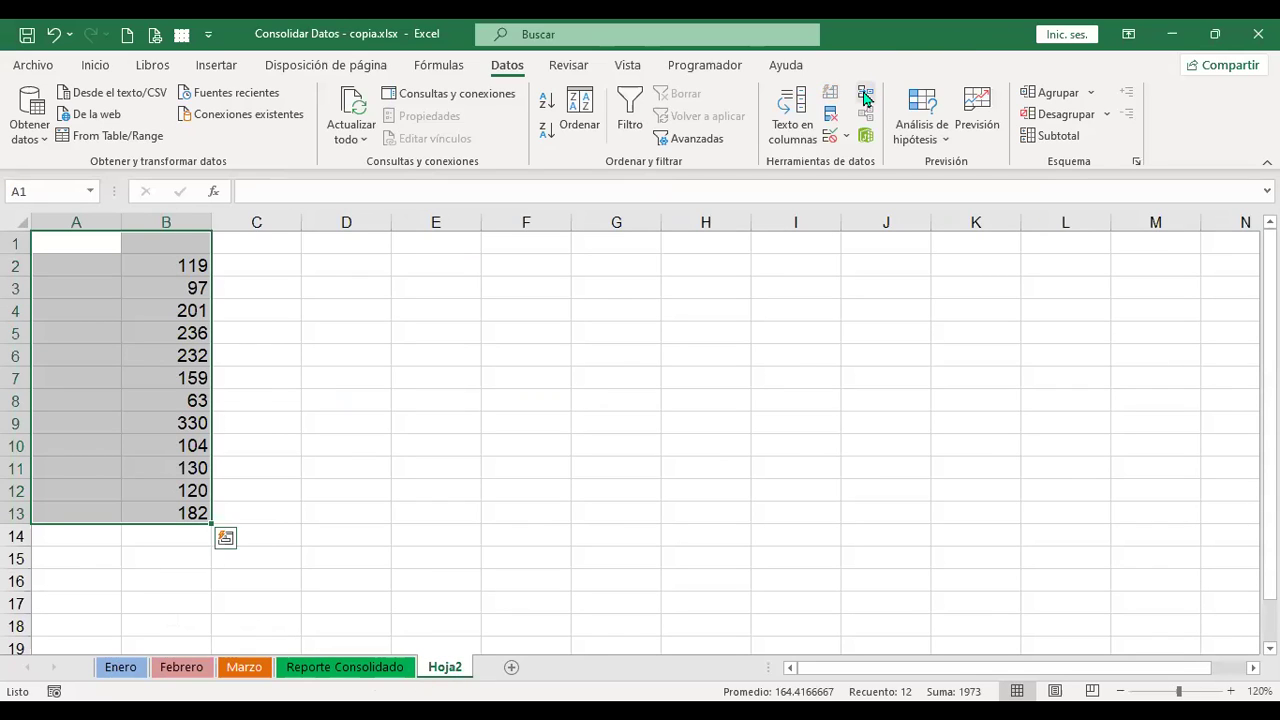
# Rerun Consolidar with Fila superior ticked so the top row becomes labels.
pyautogui.click(866, 97)
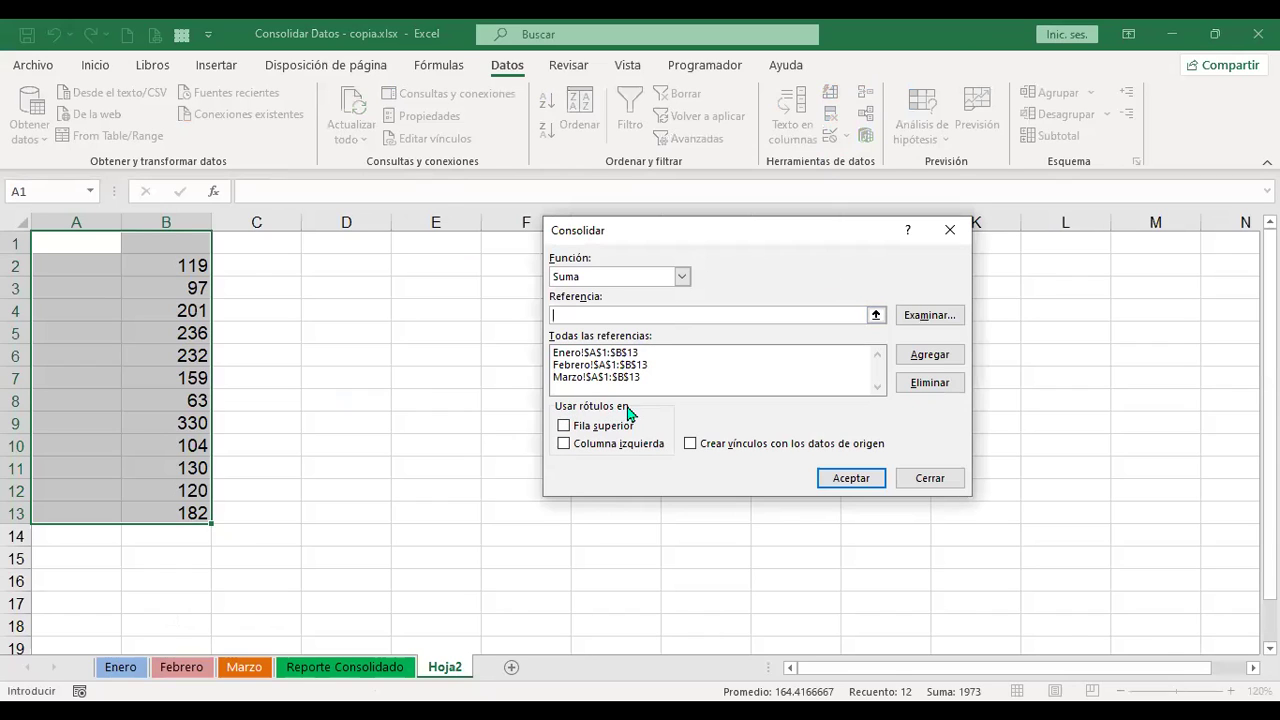
pyautogui.click(566, 426)
pyautogui.click(852, 479)
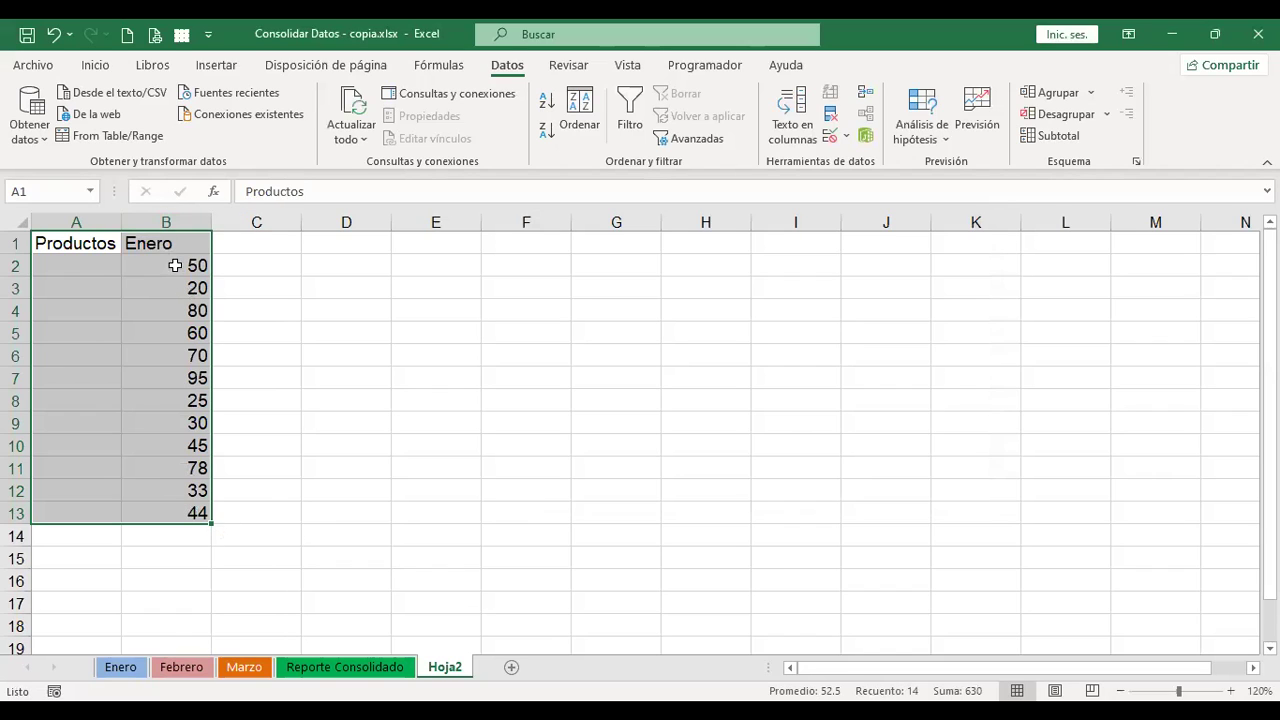
# Compare against the Enero table, then reopen Consolidar from Hoja2.
pyautogui.click(121, 667)
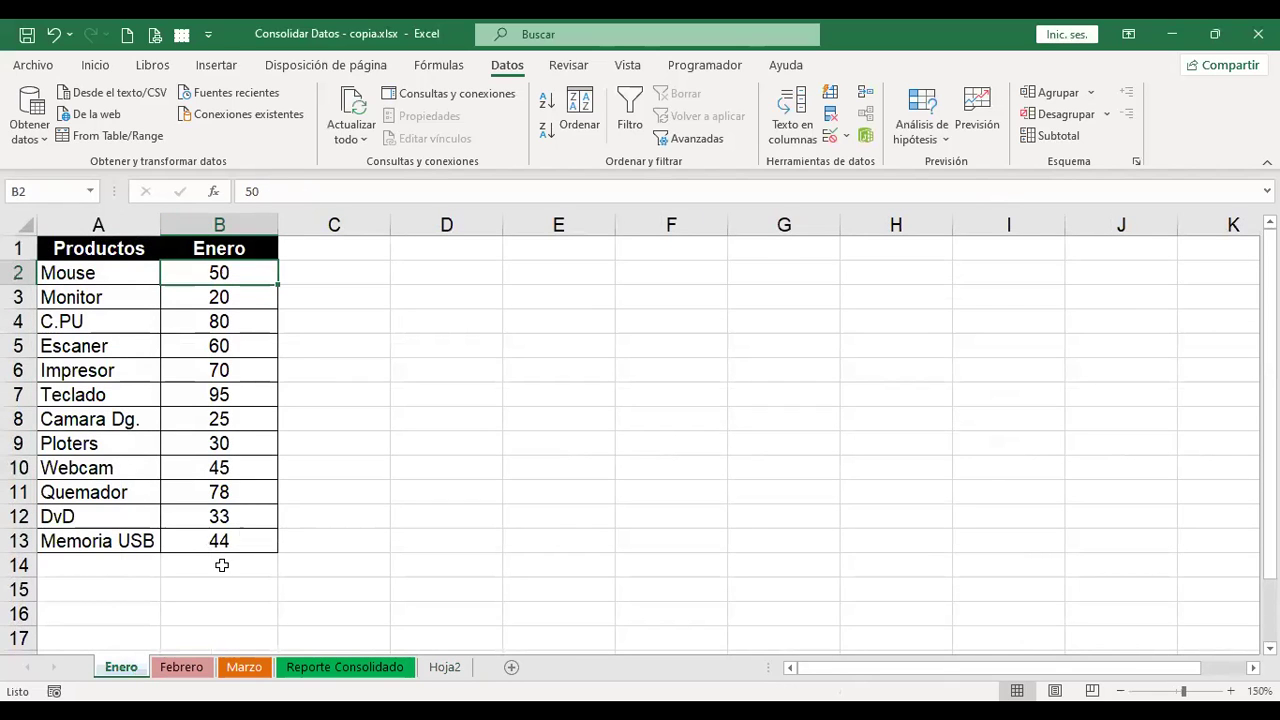
pyautogui.click(445, 666)
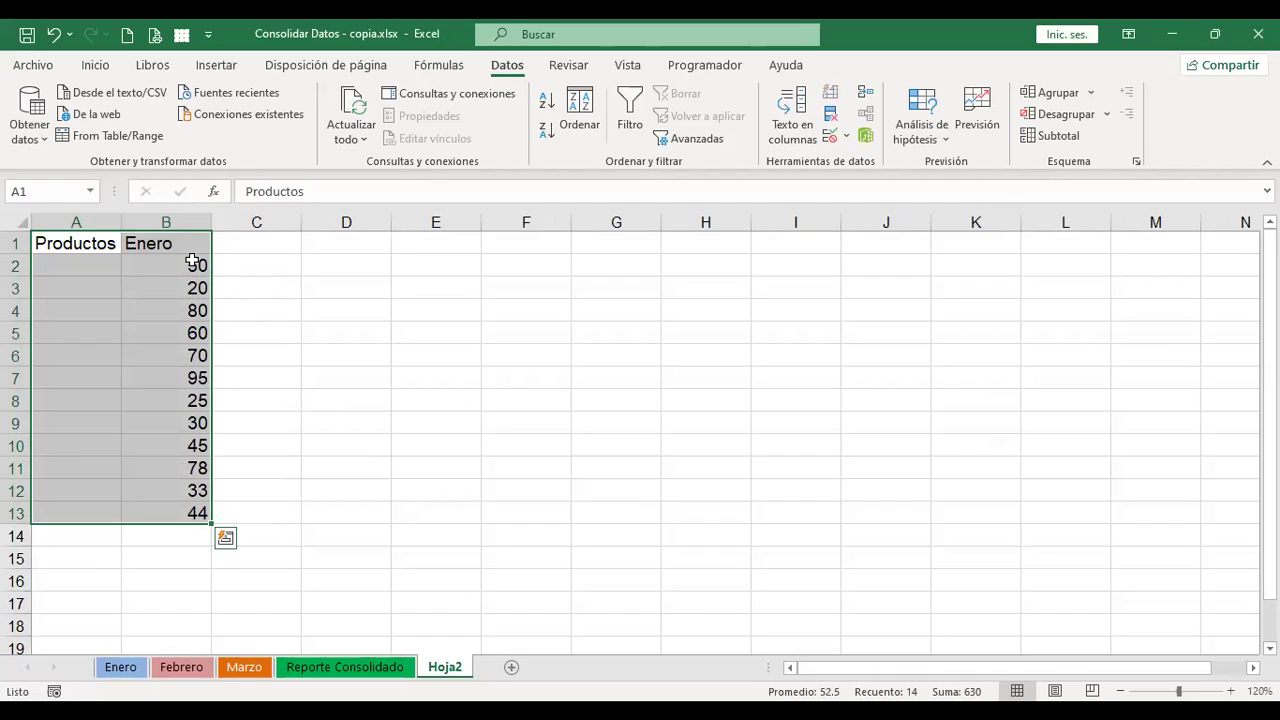
pyautogui.press('Escape')
pyautogui.click(865, 93)
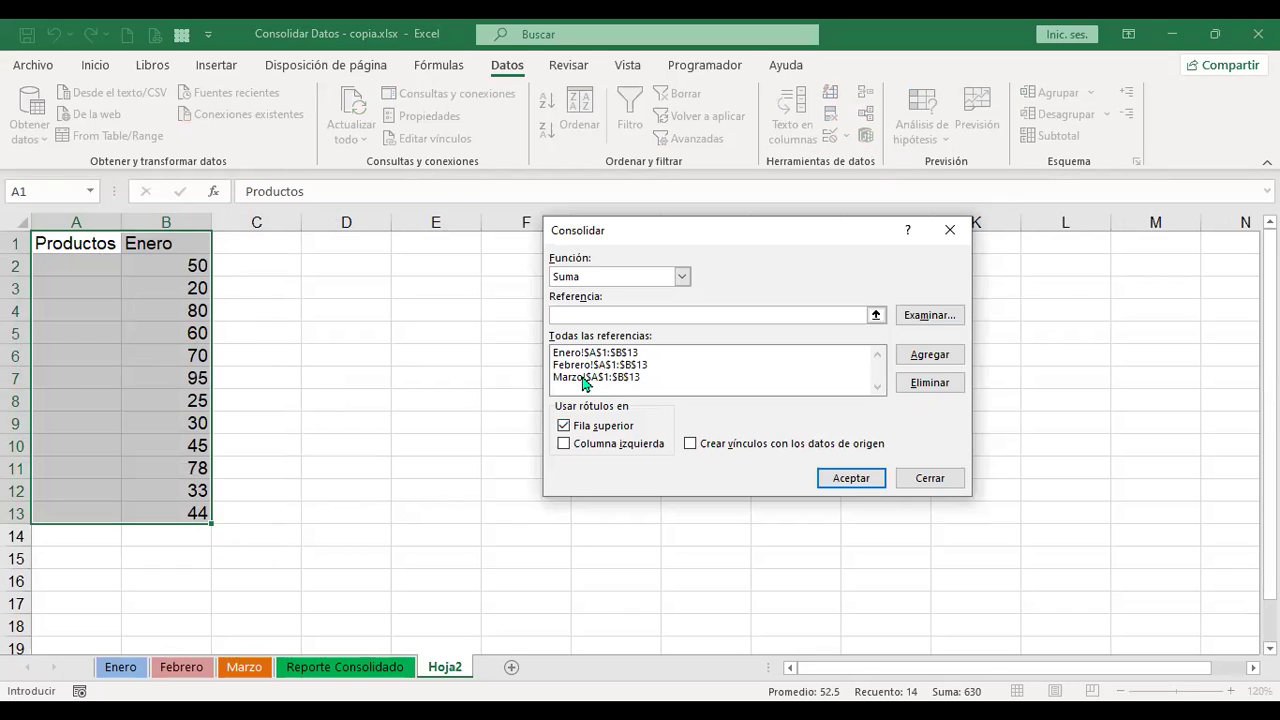
# Consolidate with Columna izquierda labels too and autofit column A for product names.
pyautogui.click(564, 446)
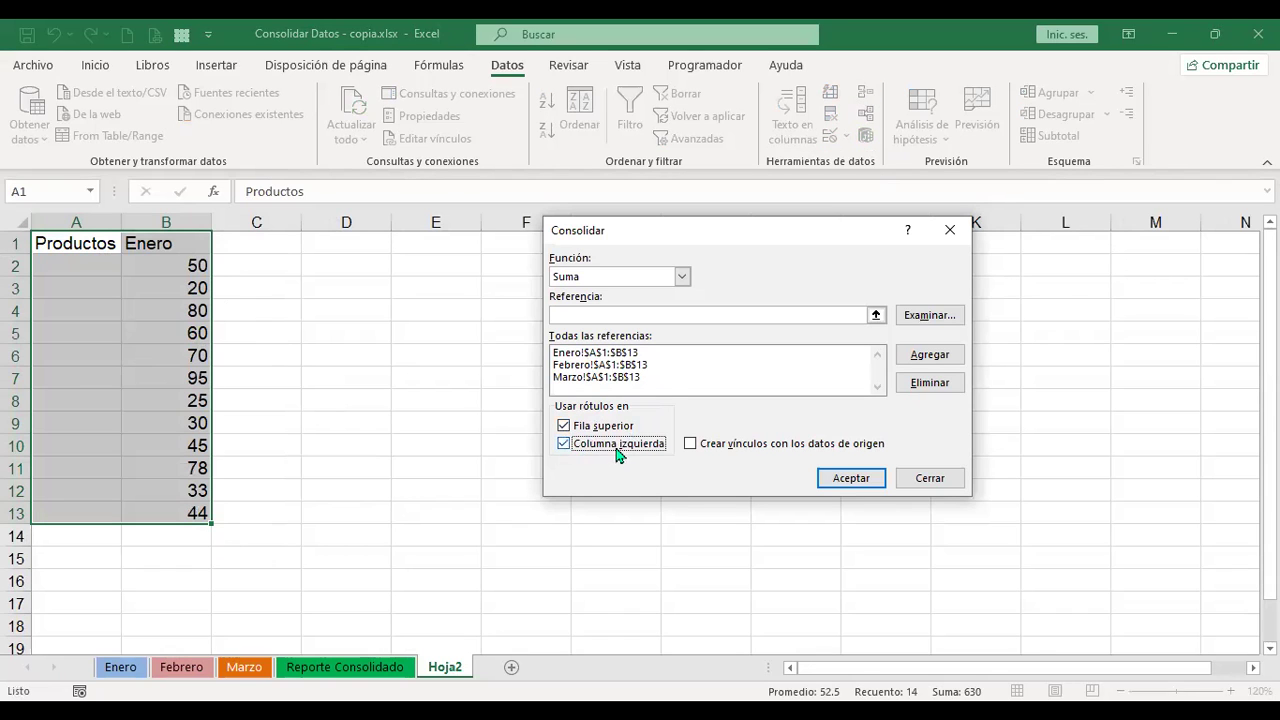
pyautogui.click(866, 482)
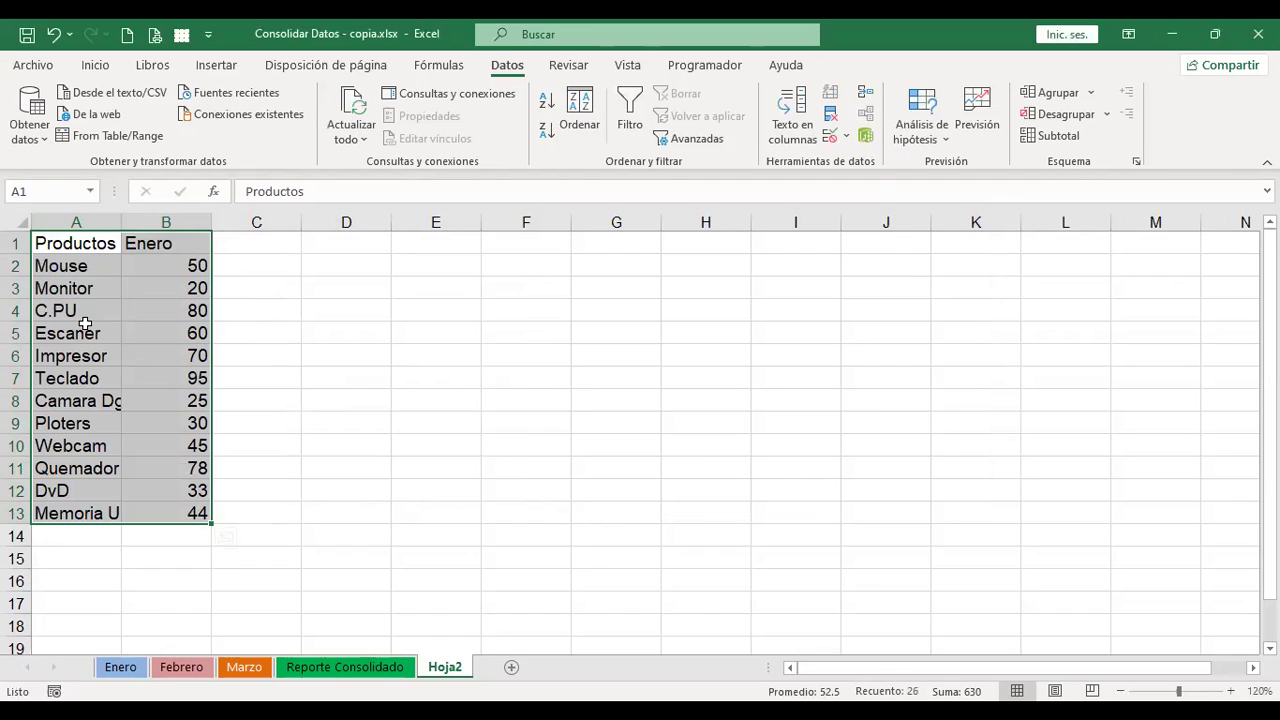
pyautogui.doubleClick(120, 218)
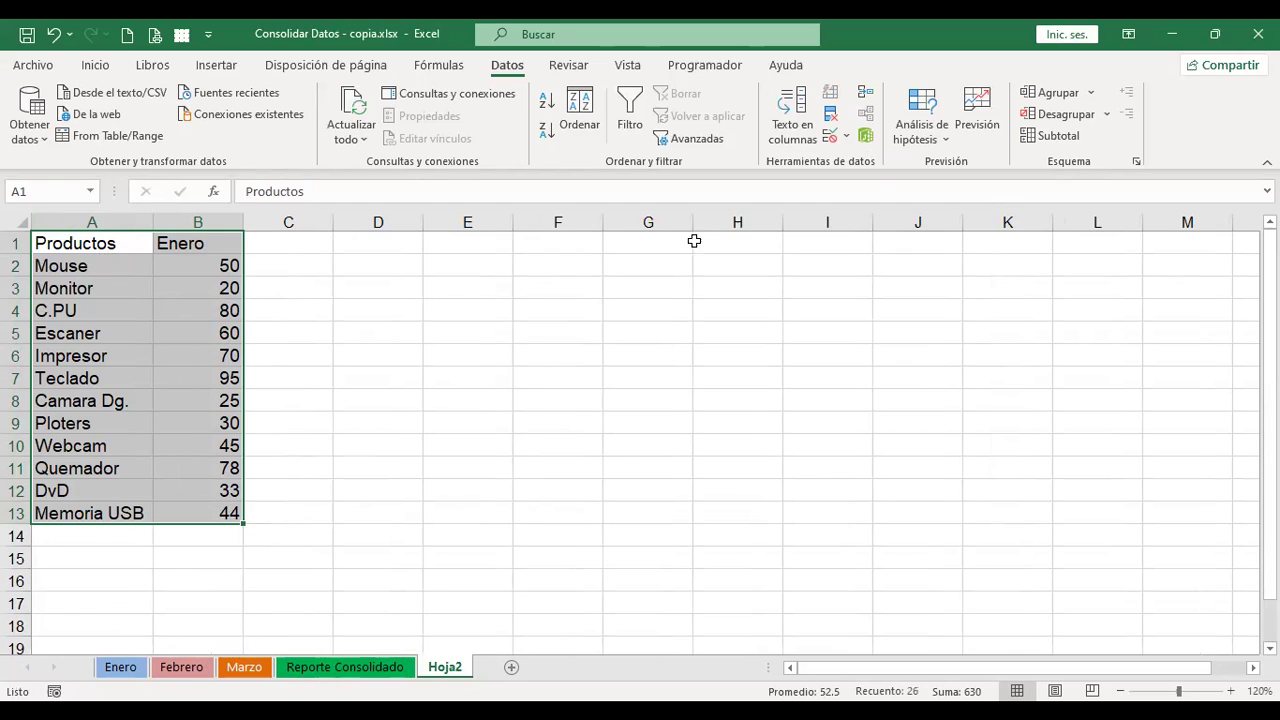
# After checking Enero, rerun Consolidar with Crear vínculos con los datos de origen checked.
pyautogui.click(863, 100)
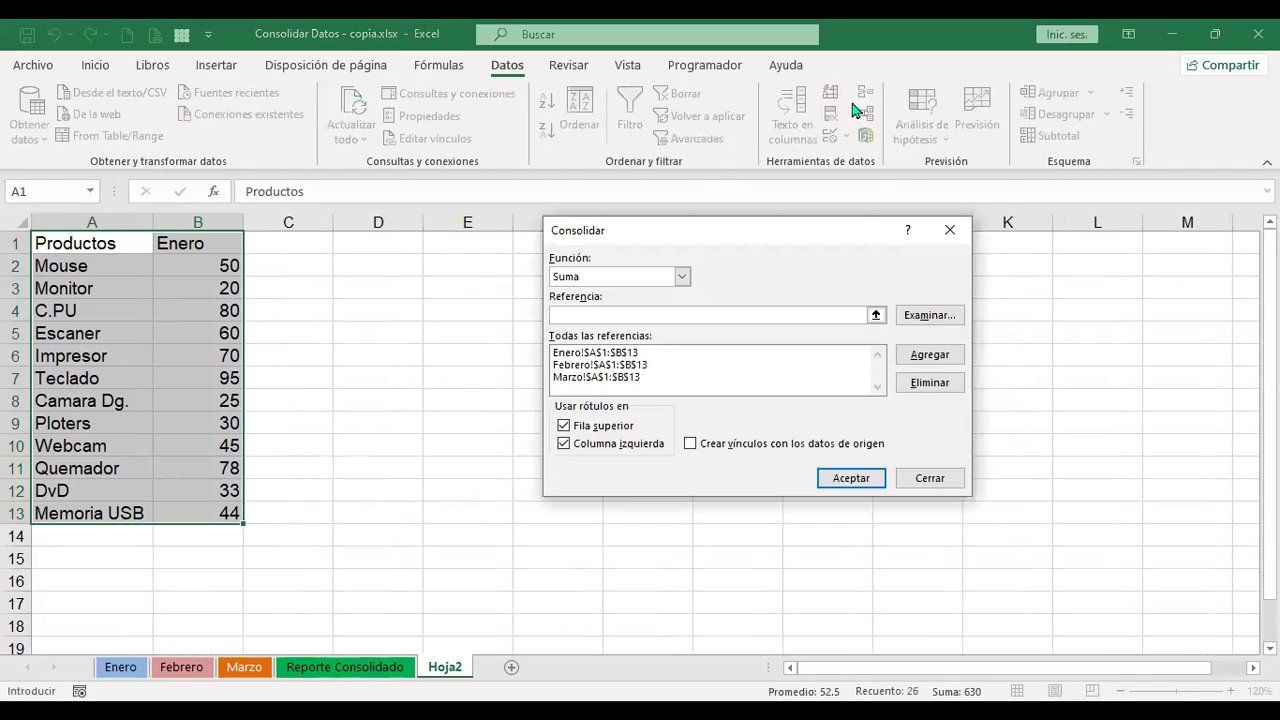
pyautogui.click(929, 478)
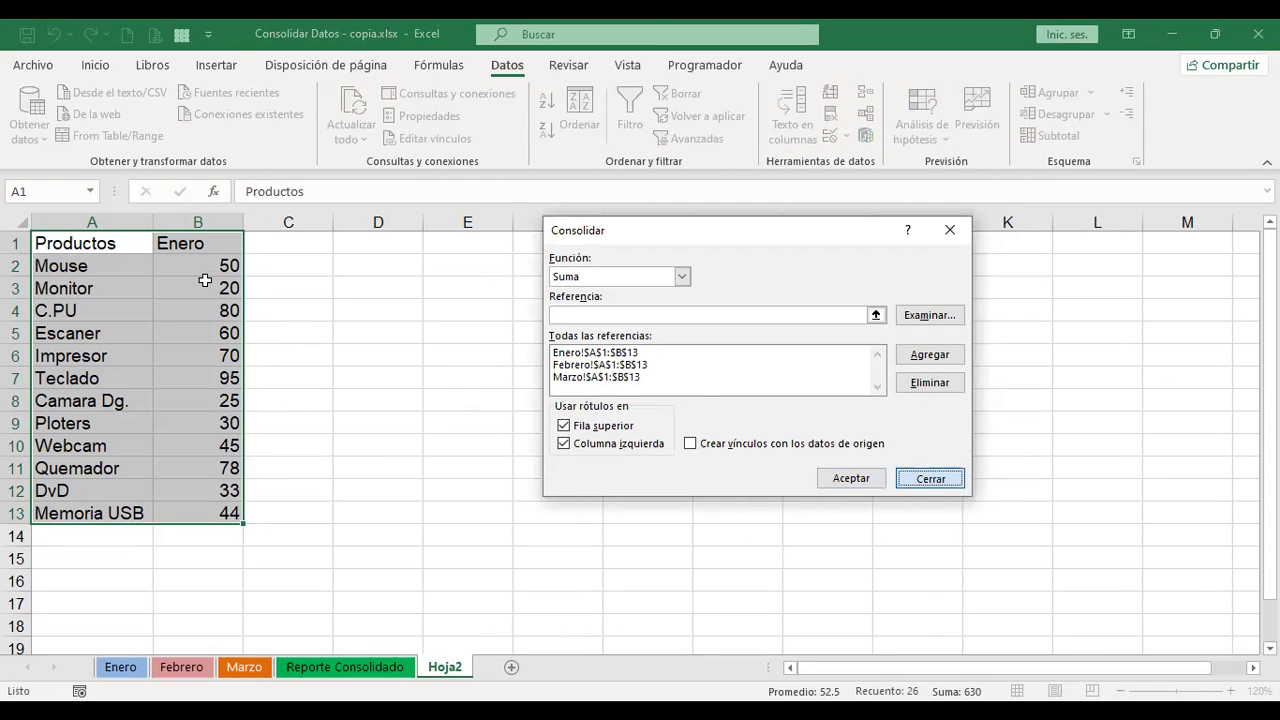
pyautogui.click(121, 668)
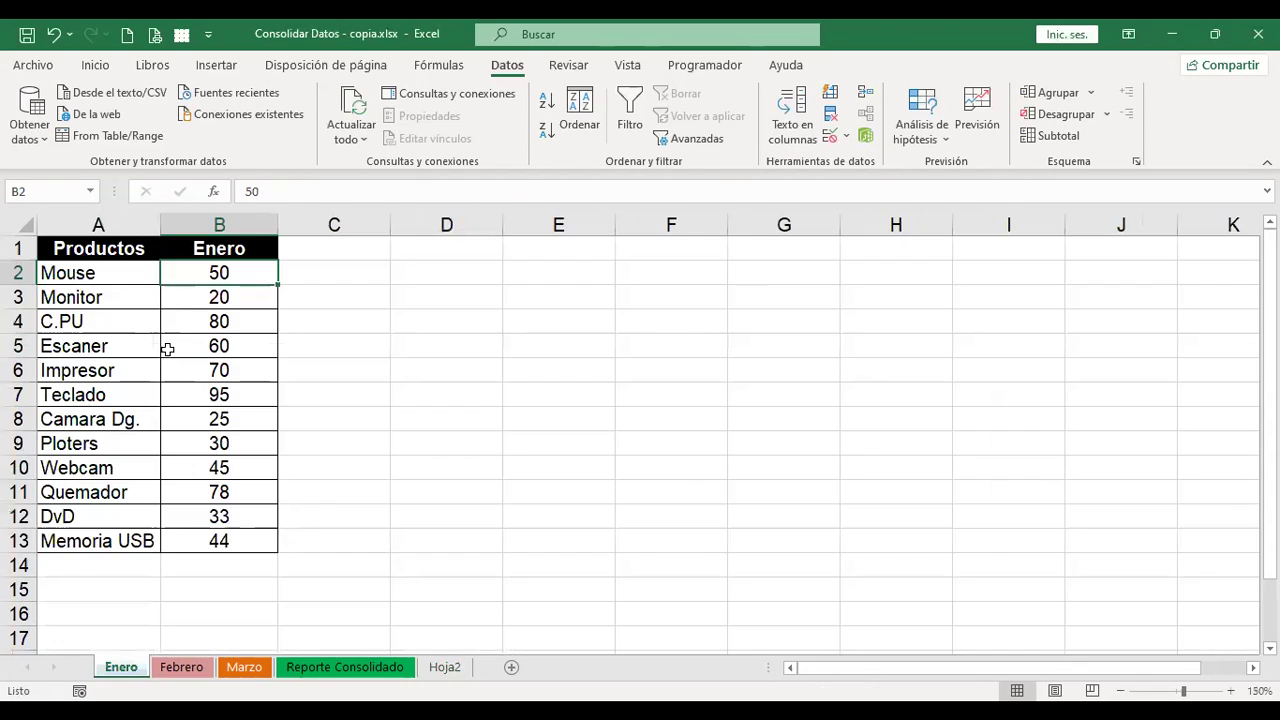
pyautogui.click(444, 668)
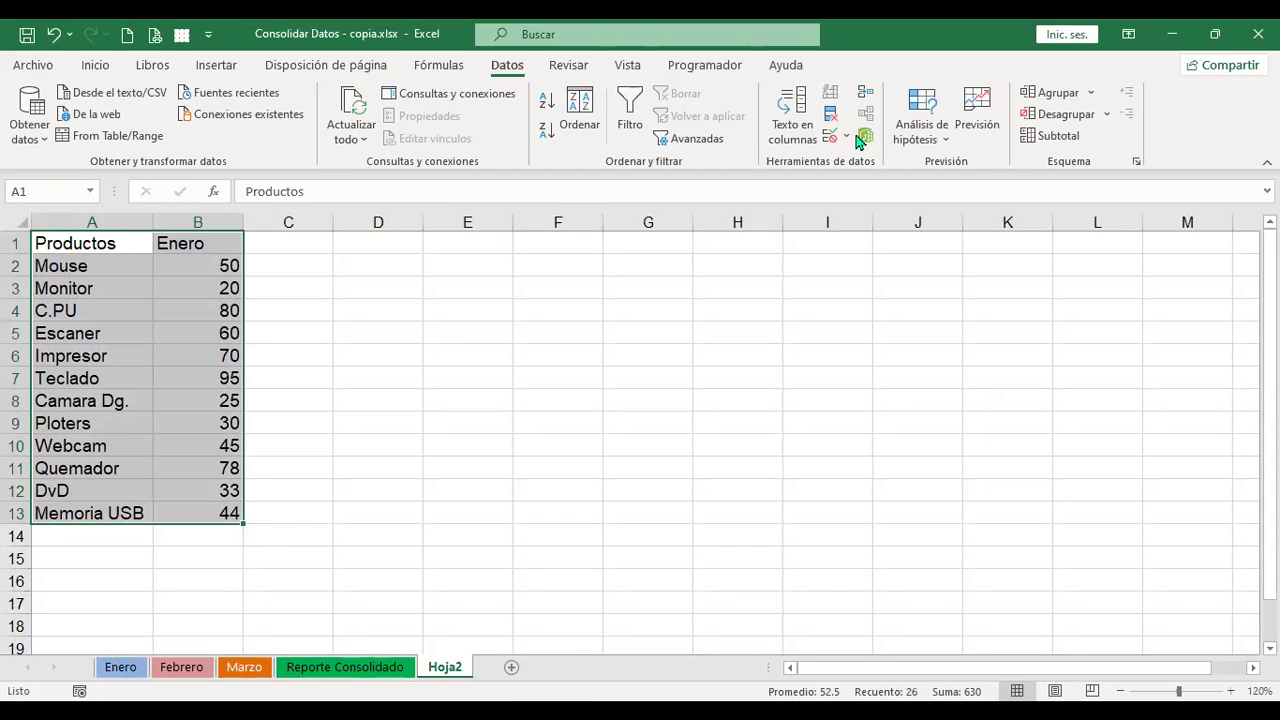
pyautogui.click(864, 96)
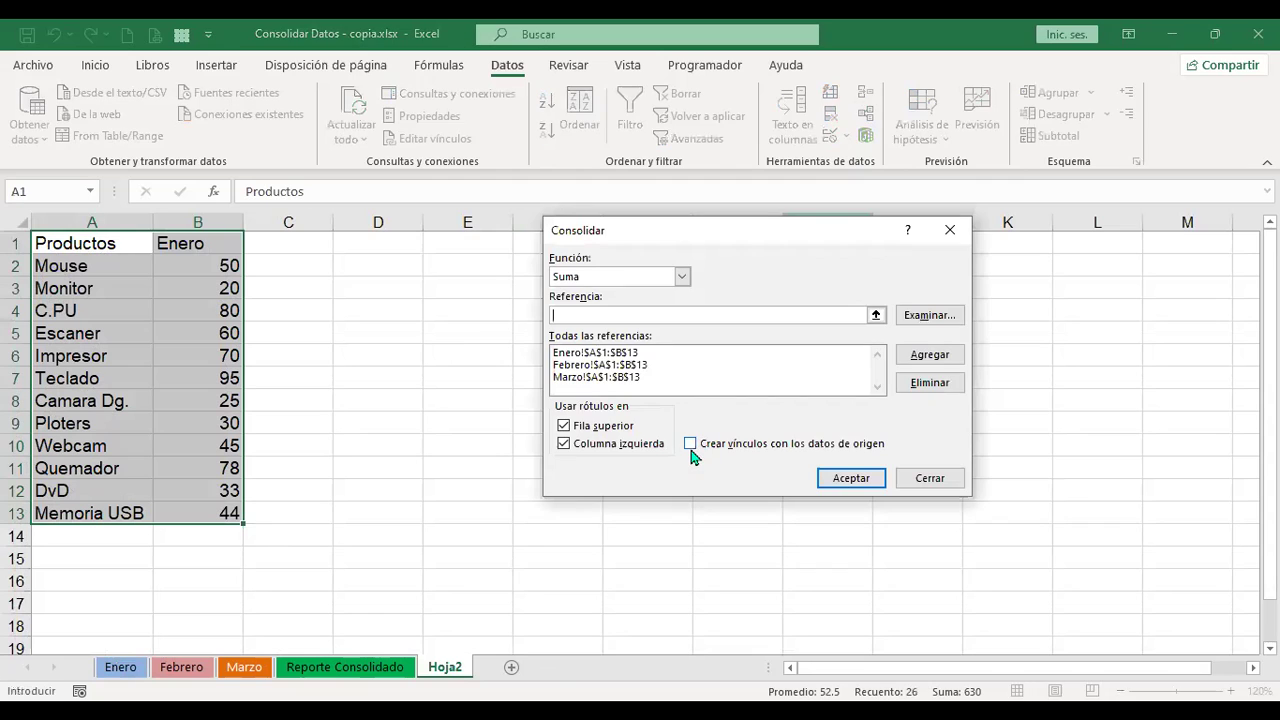
pyautogui.click(690, 446)
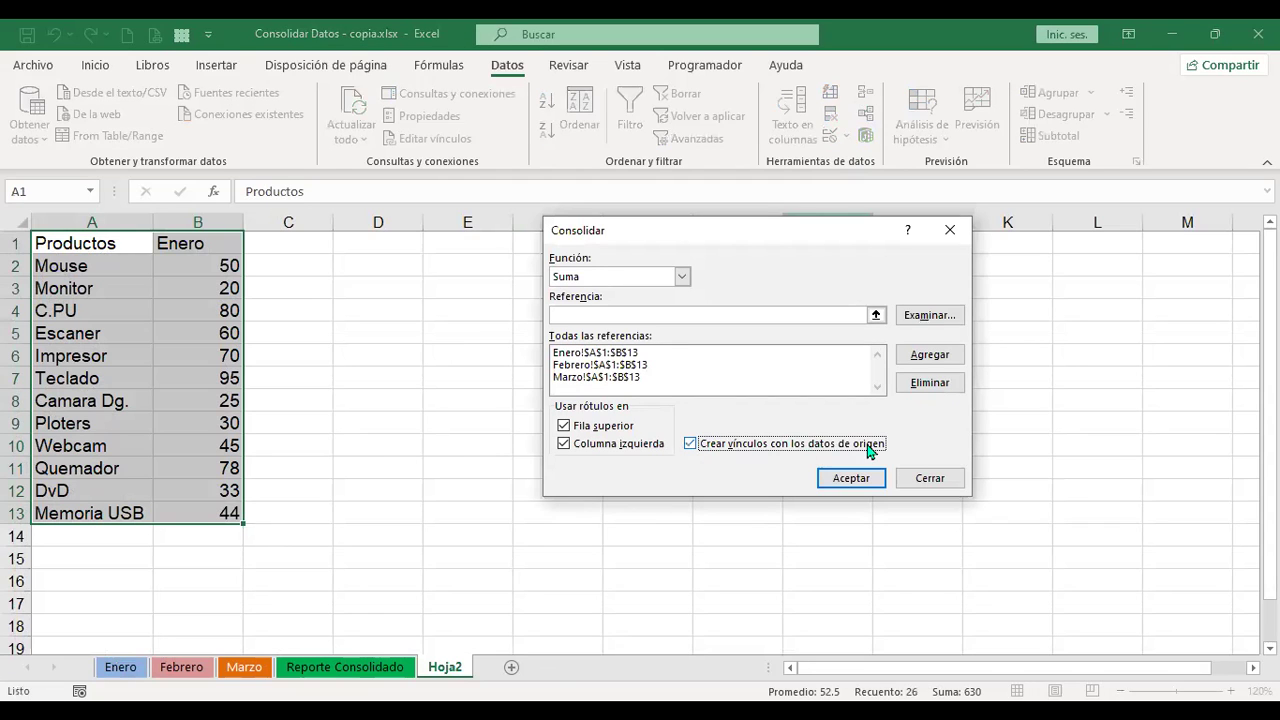
pyautogui.click(851, 479)
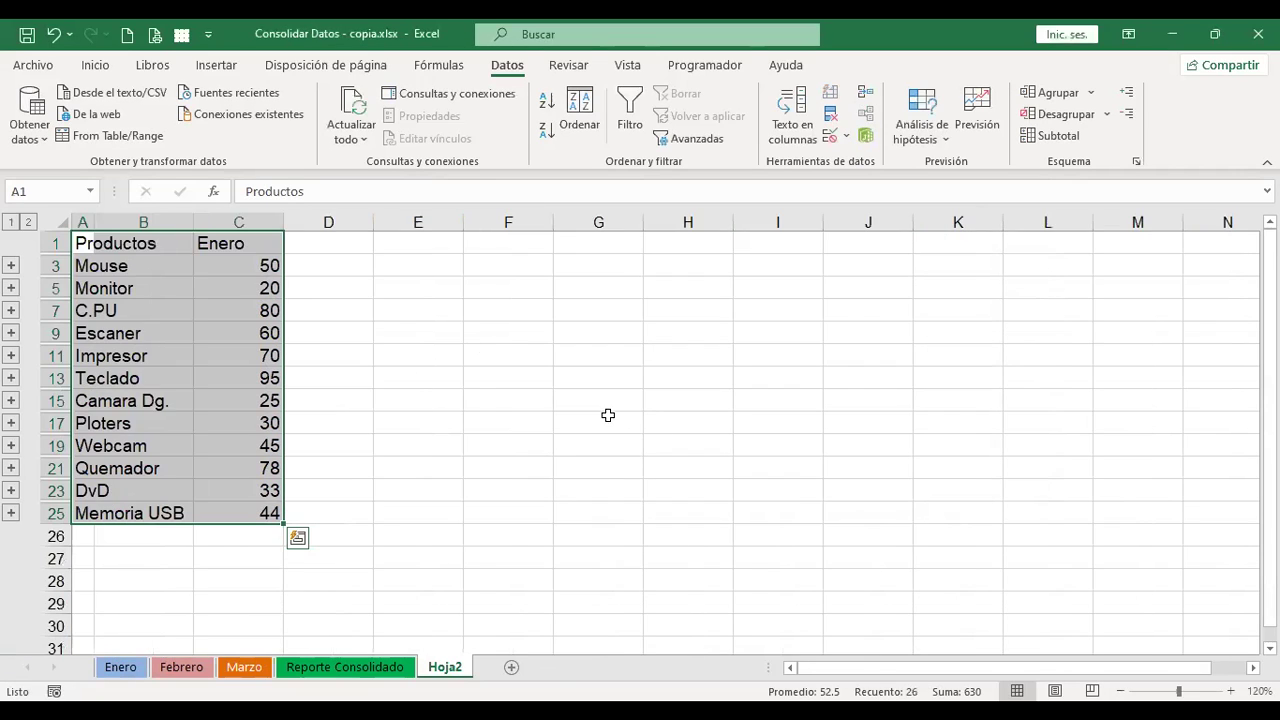
pyautogui.click(248, 278)
pyautogui.click(250, 262)
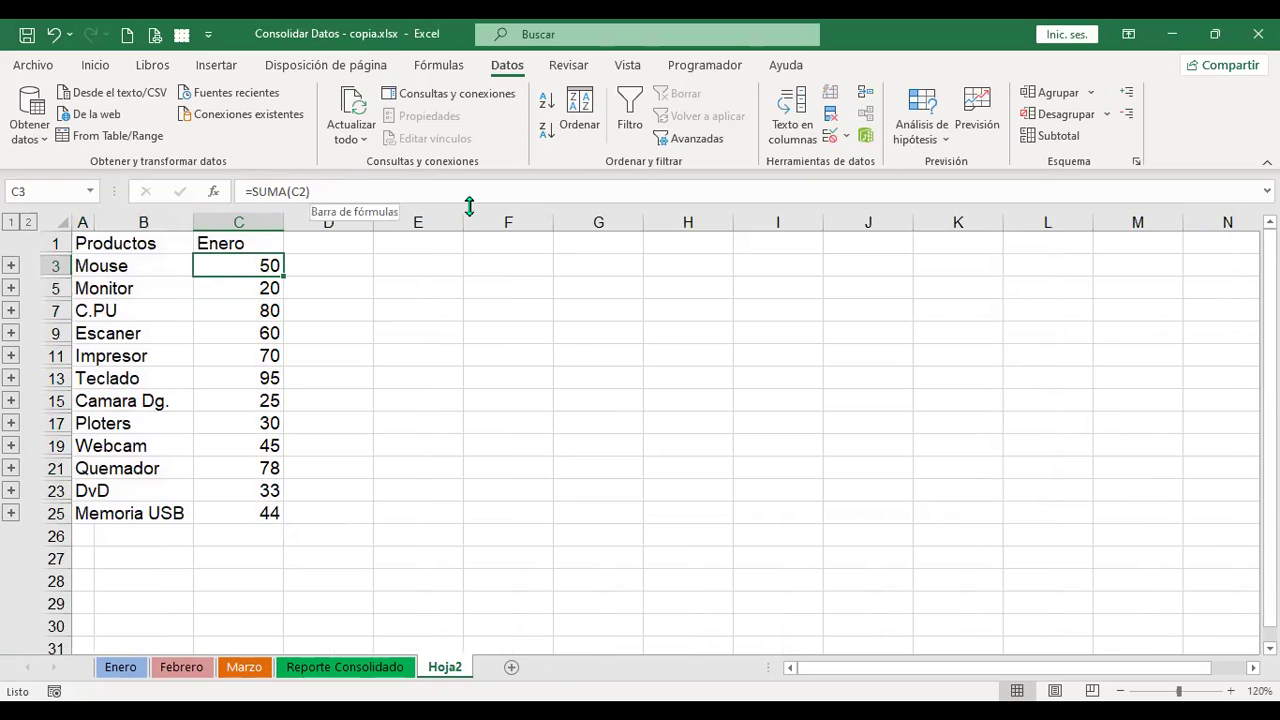
pyautogui.hotkey('ctrl', 'pageup')
pyautogui.click(445, 667)
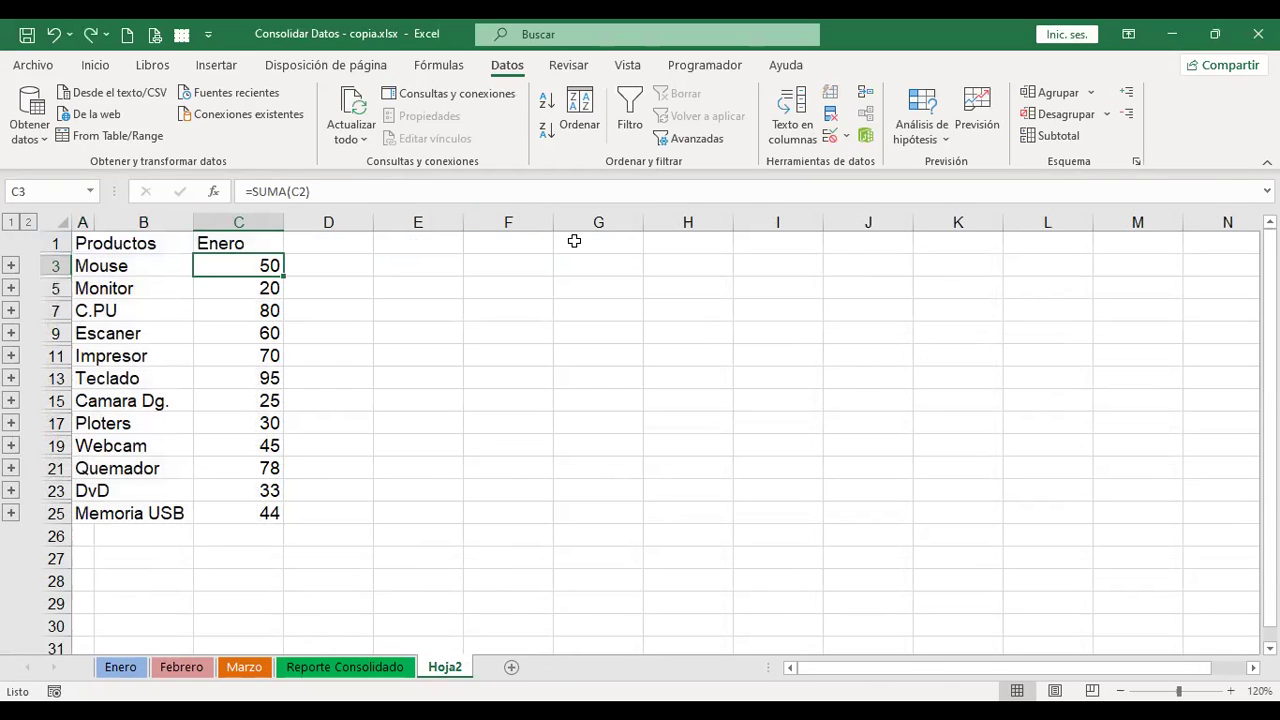
pyautogui.hotkey('ctrl', 'pageup')
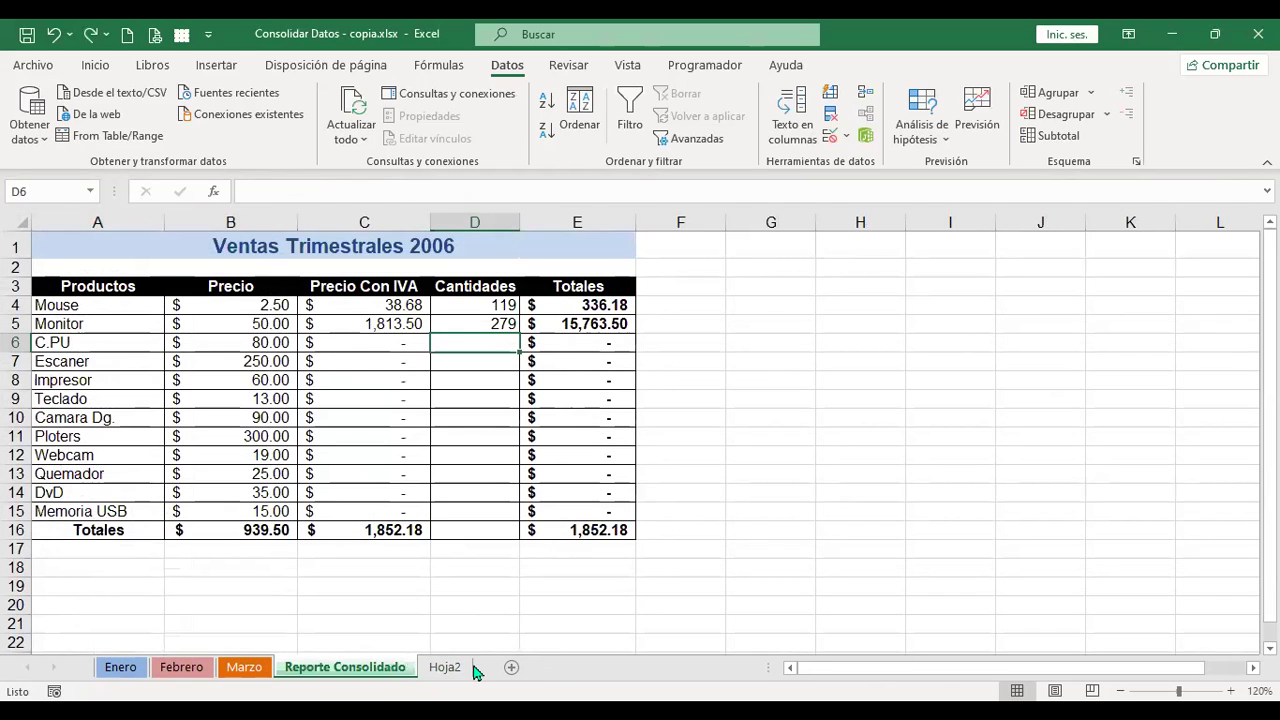
pyautogui.click(445, 667)
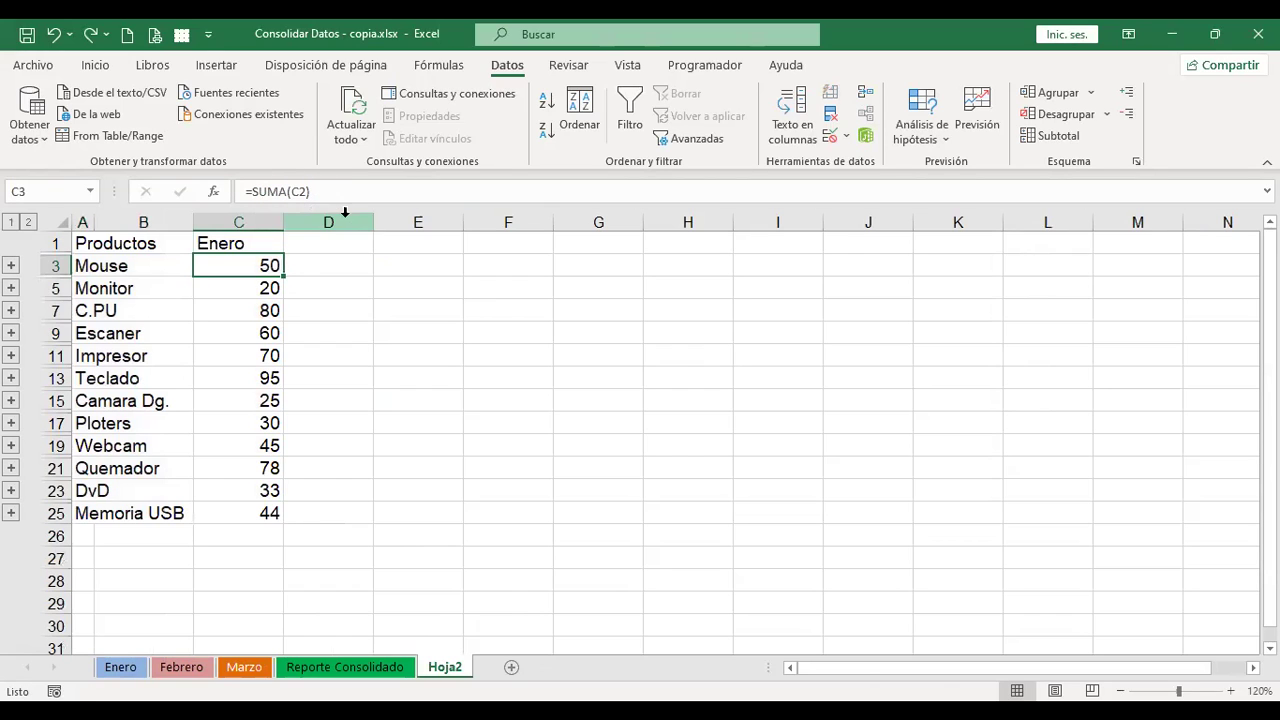
pyautogui.press('F2')
pyautogui.press('Return')
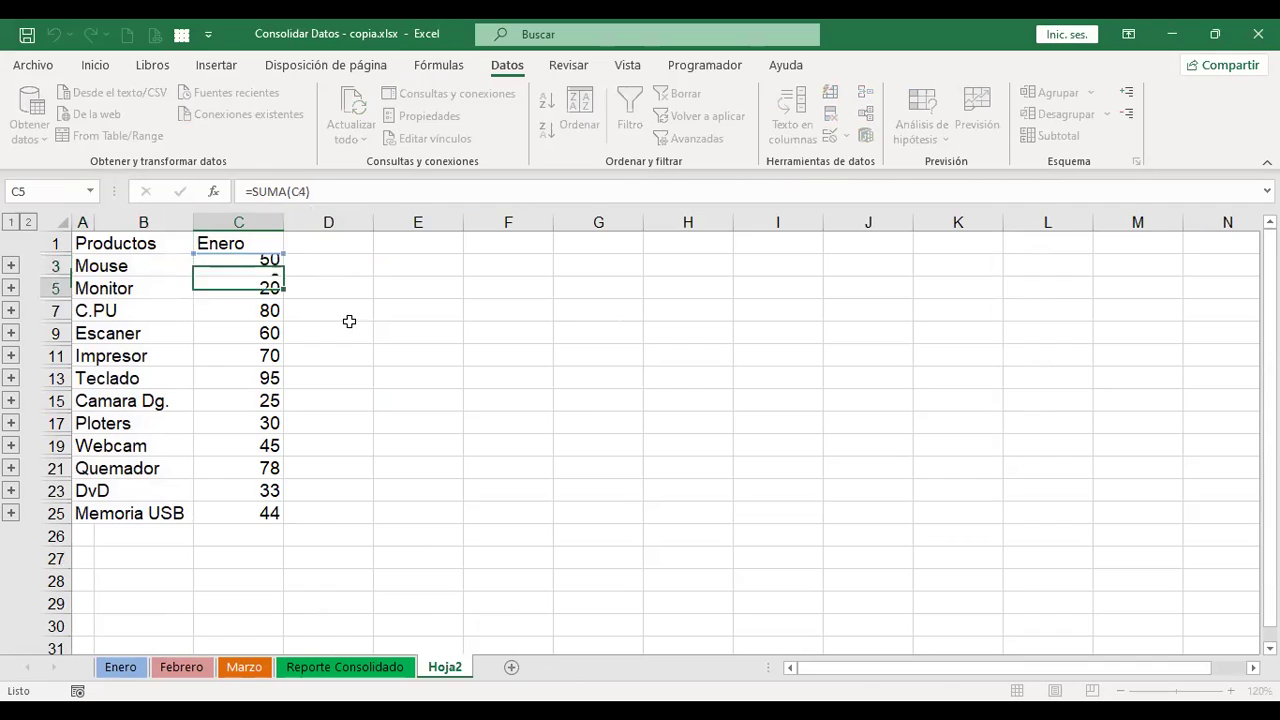
pyautogui.click(245, 263)
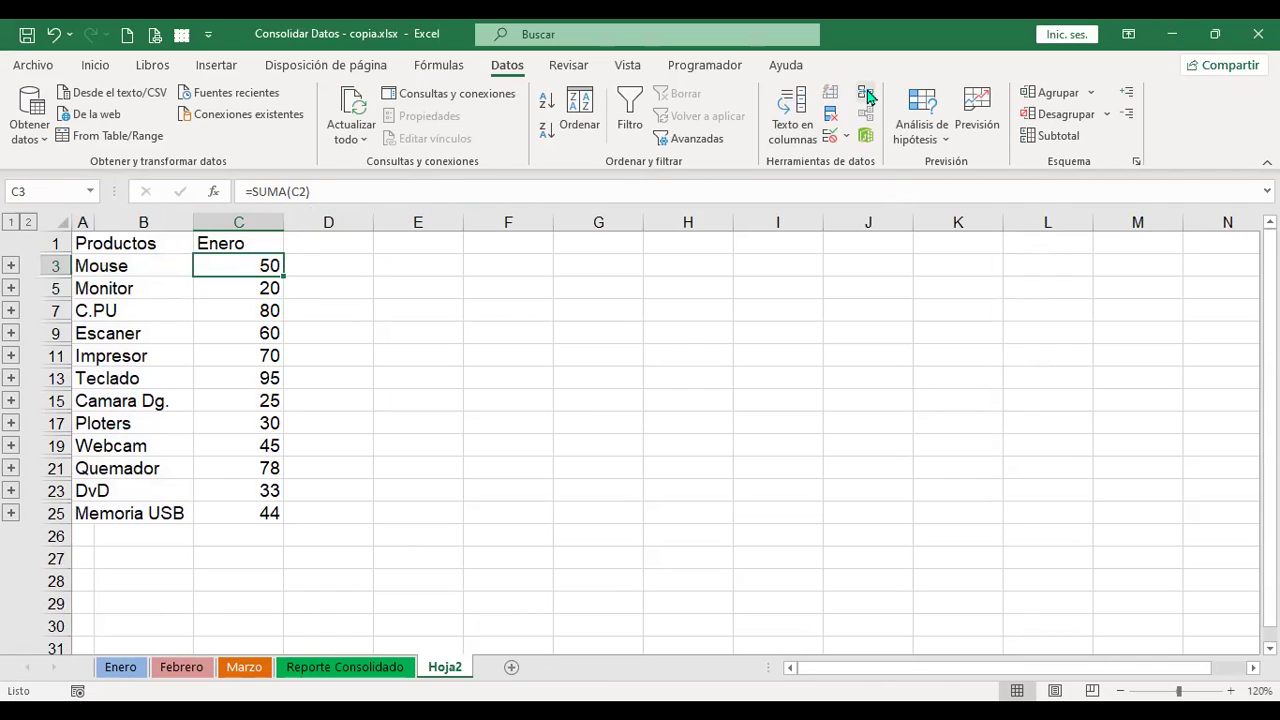
pyautogui.click(866, 94)
pyautogui.click(690, 444)
pyautogui.click(849, 482)
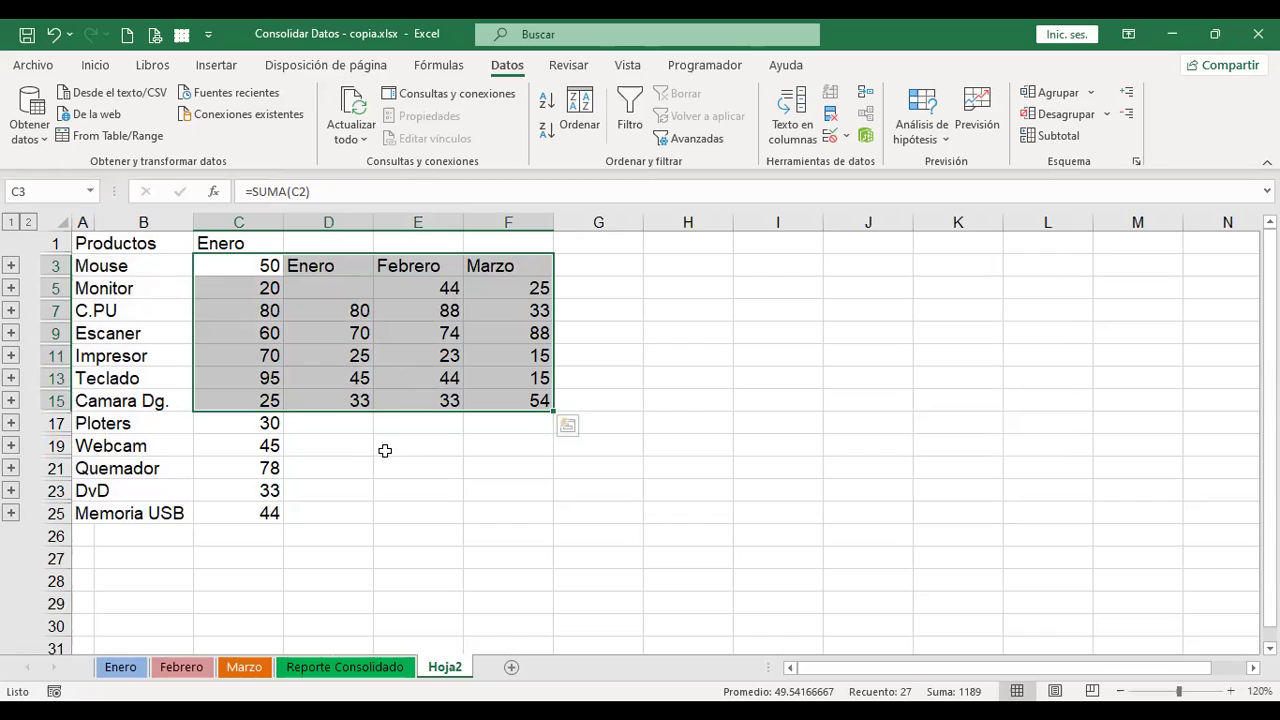
pyautogui.hotkey('ctrl', 'z')
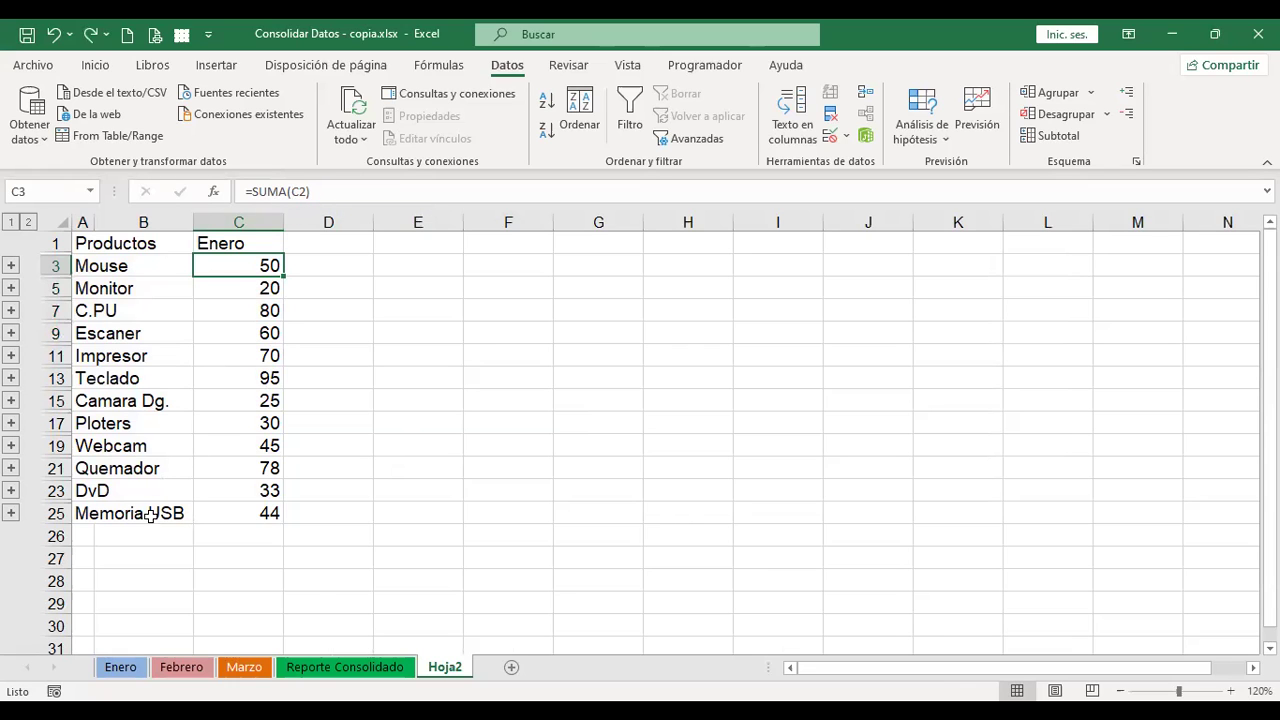
pyautogui.click(120, 668)
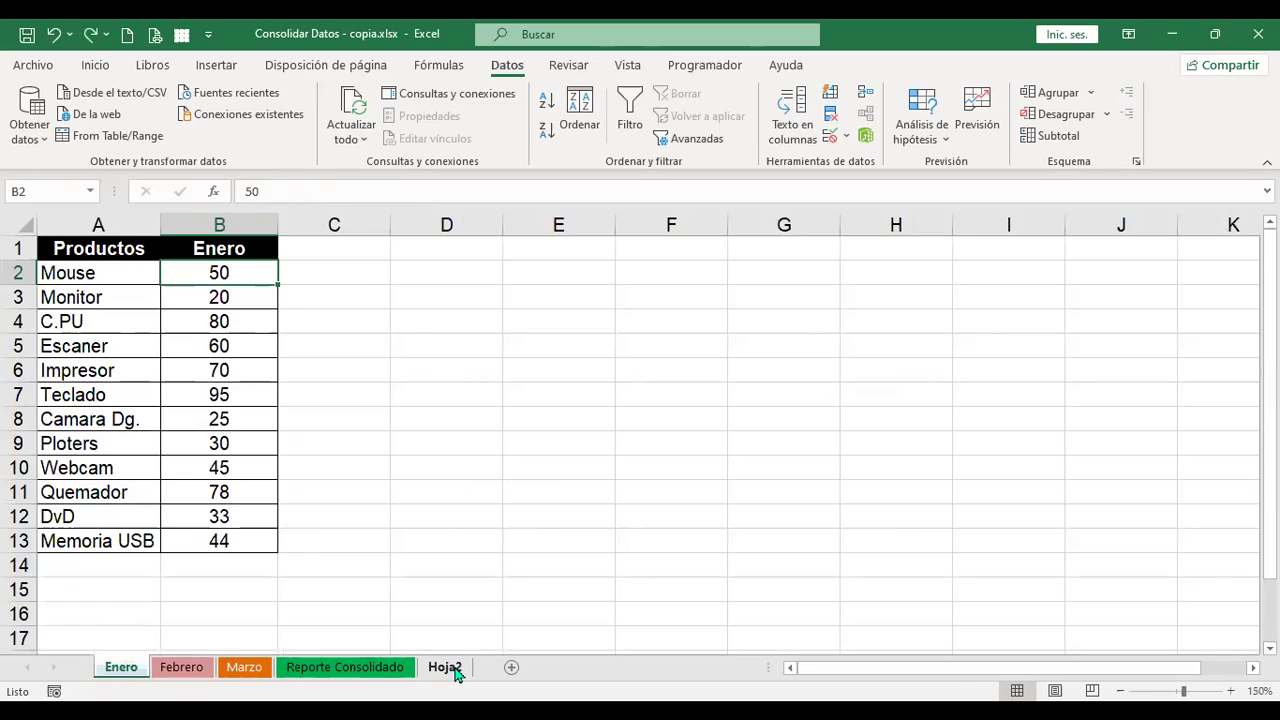
pyautogui.click(445, 668)
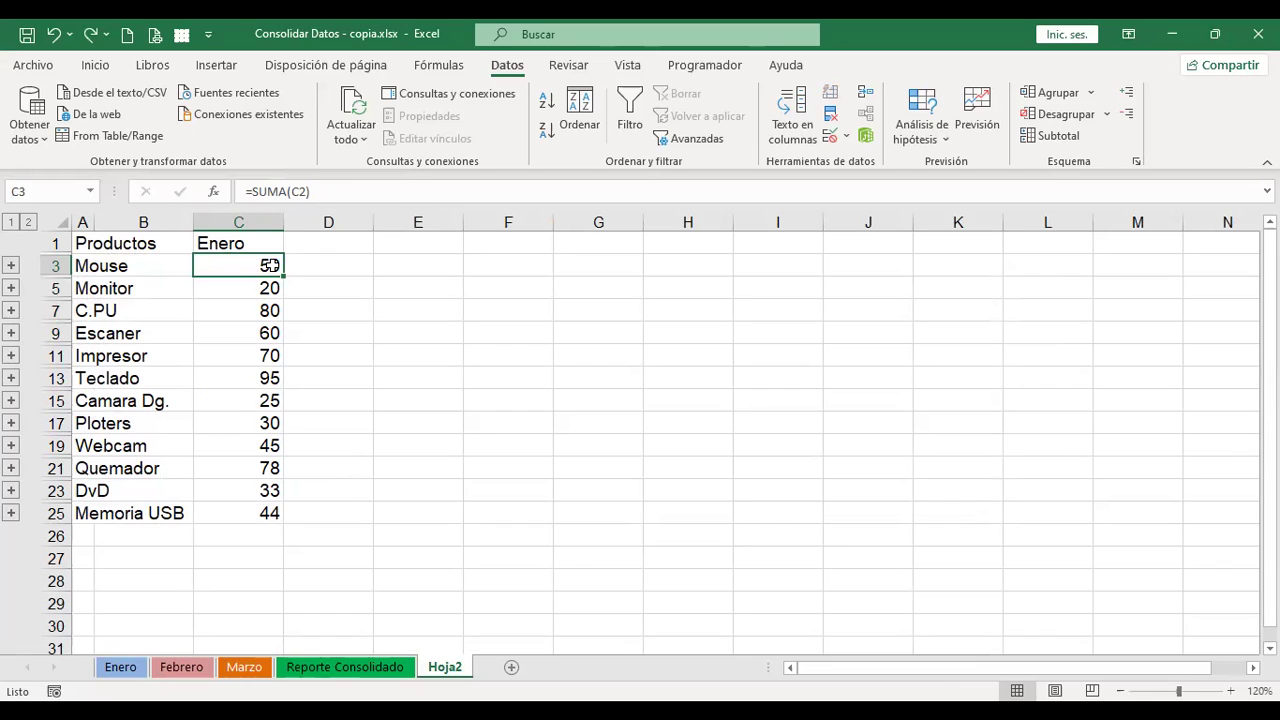
pyautogui.click(115, 668)
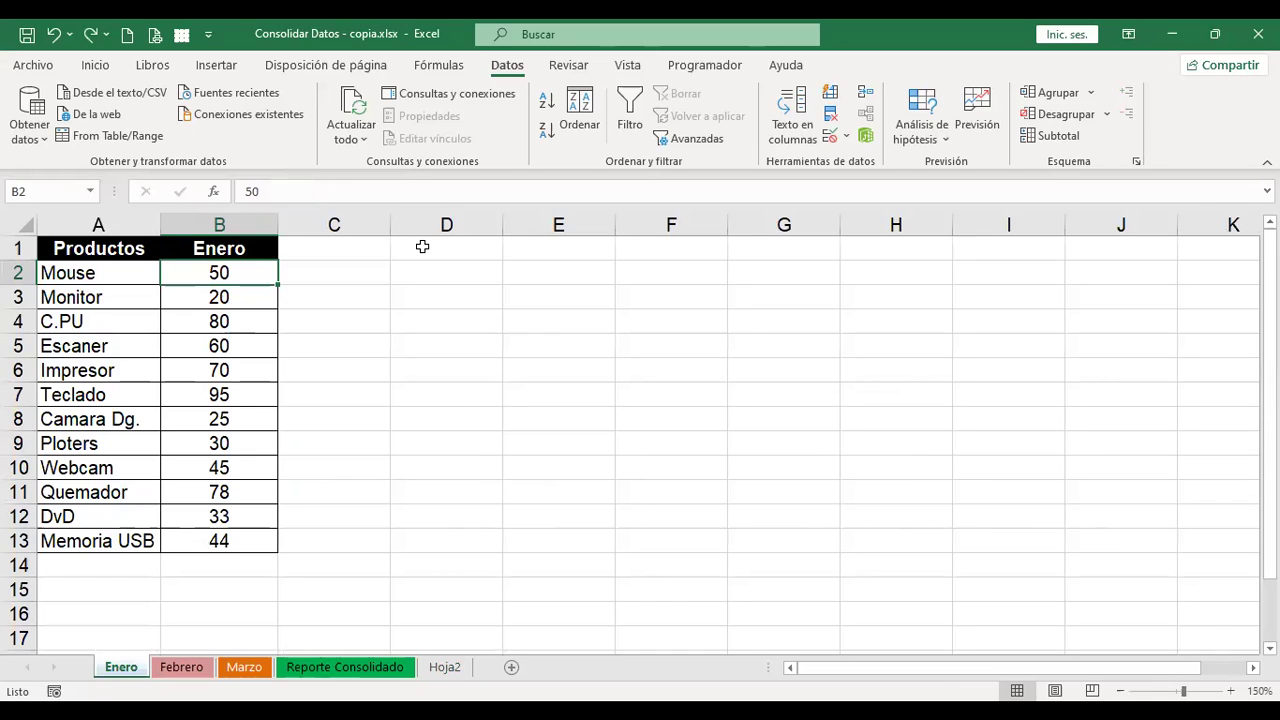
pyautogui.press('BackSpace')
pyautogui.press('BackSpace')
pyautogui.write('60')
pyautogui.press('Return')
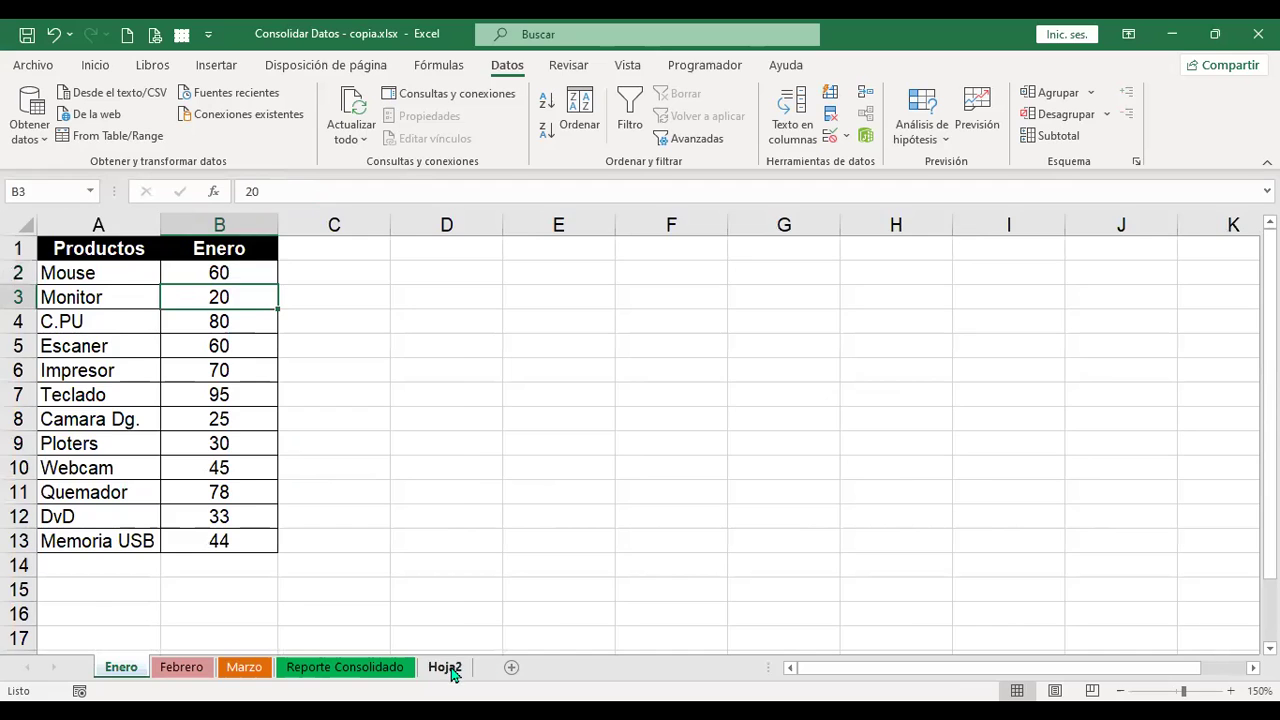
pyautogui.click(445, 667)
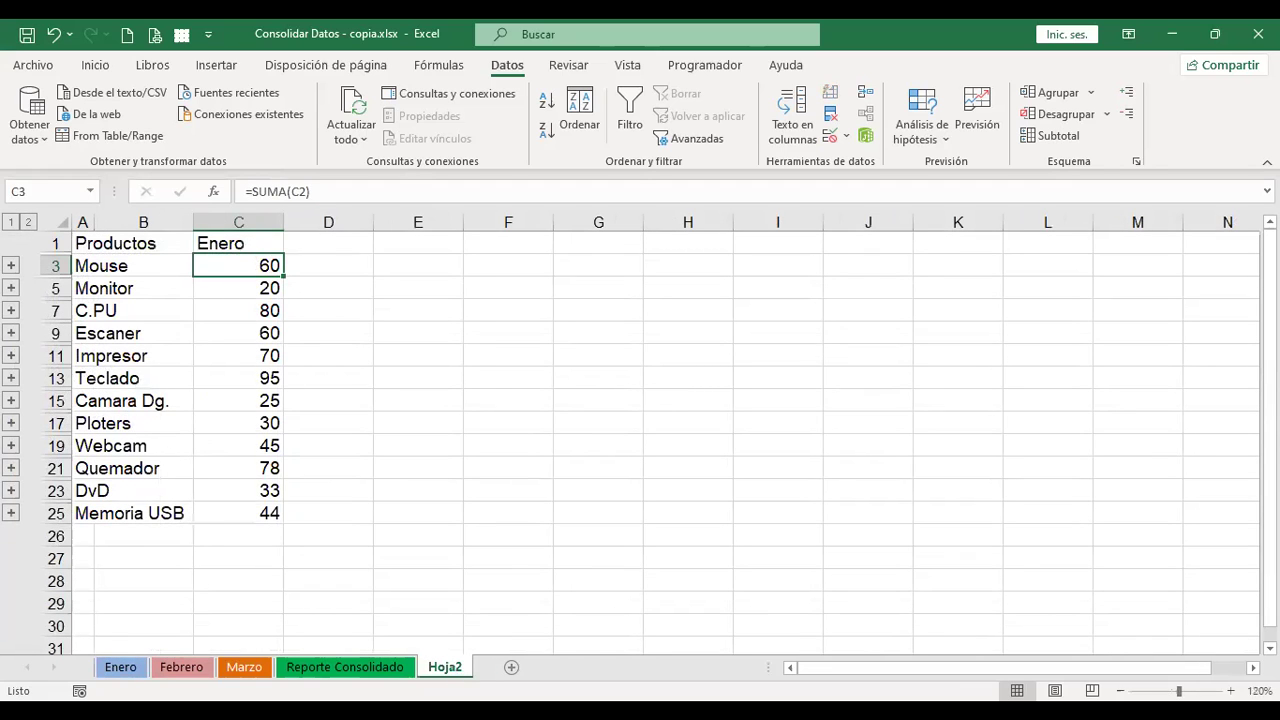
pyautogui.click(121, 667)
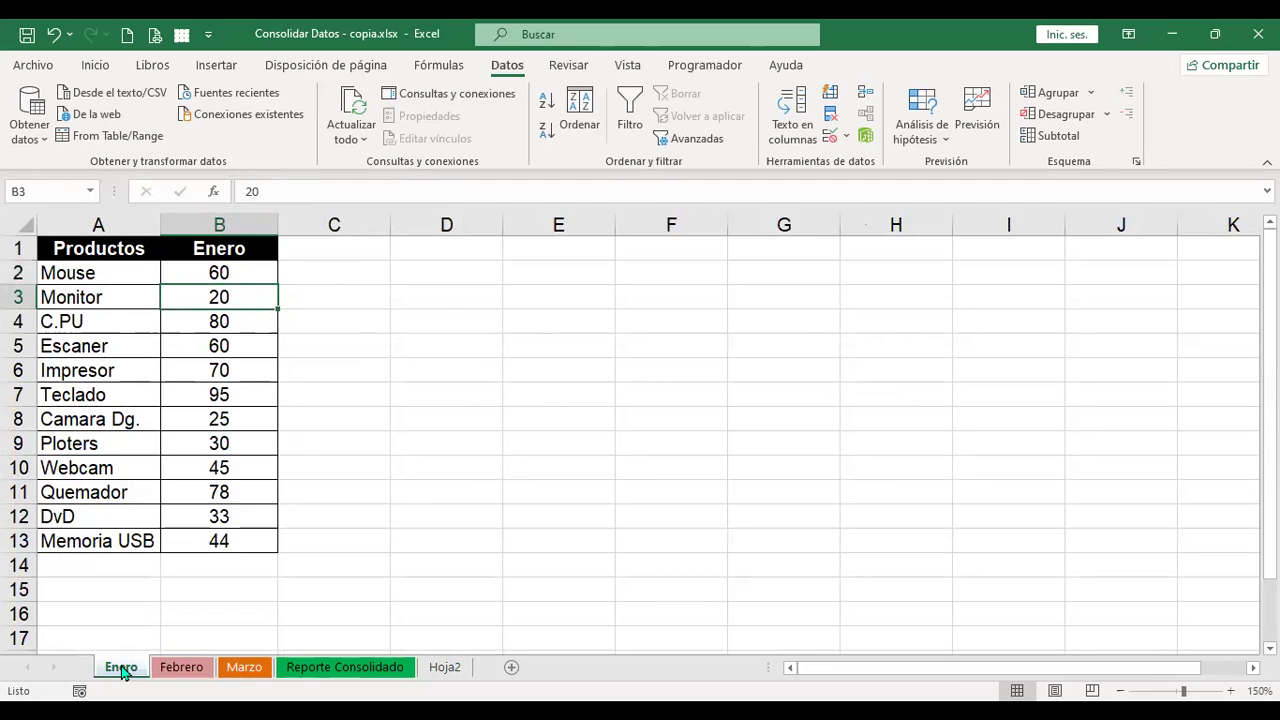
pyautogui.hotkey('ctrl', 'z')
pyautogui.click(452, 670)
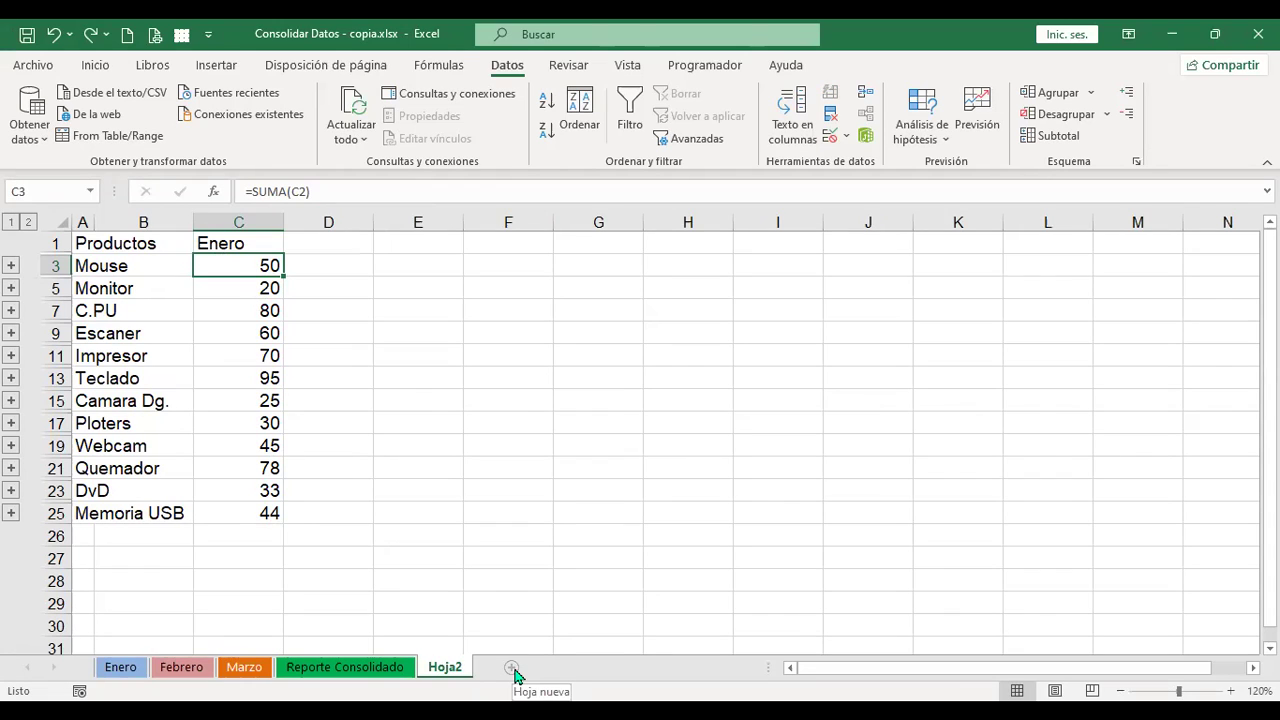
# Add Hoja3 and paste the whole Enero table into it.
pyautogui.click(511, 668)
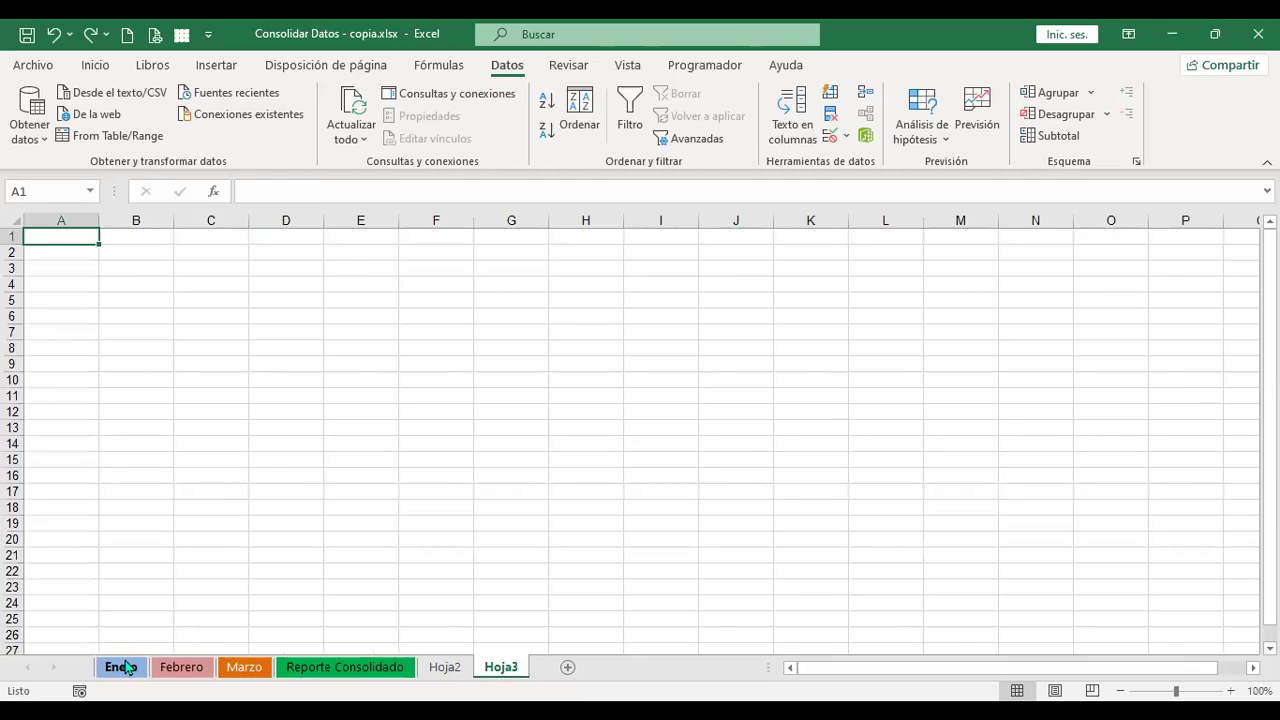
pyautogui.click(121, 668)
pyautogui.click(24, 224)
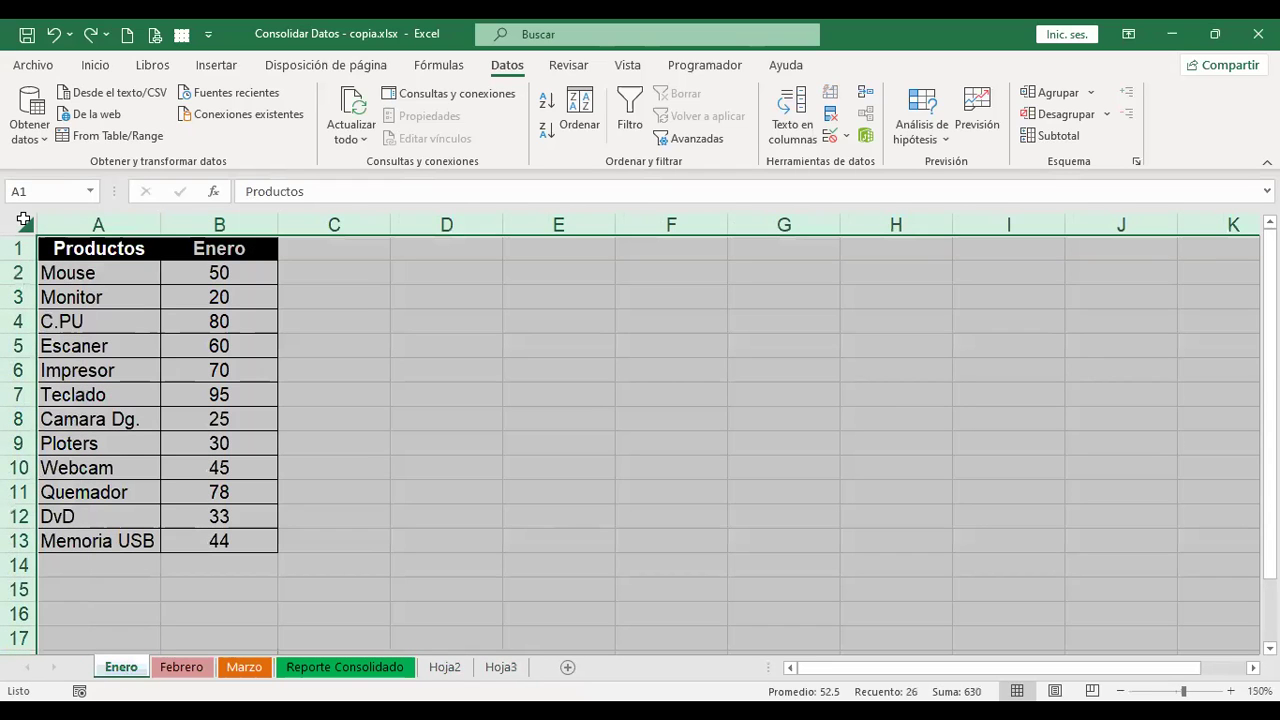
pyautogui.hotkey('ctrl', 'c')
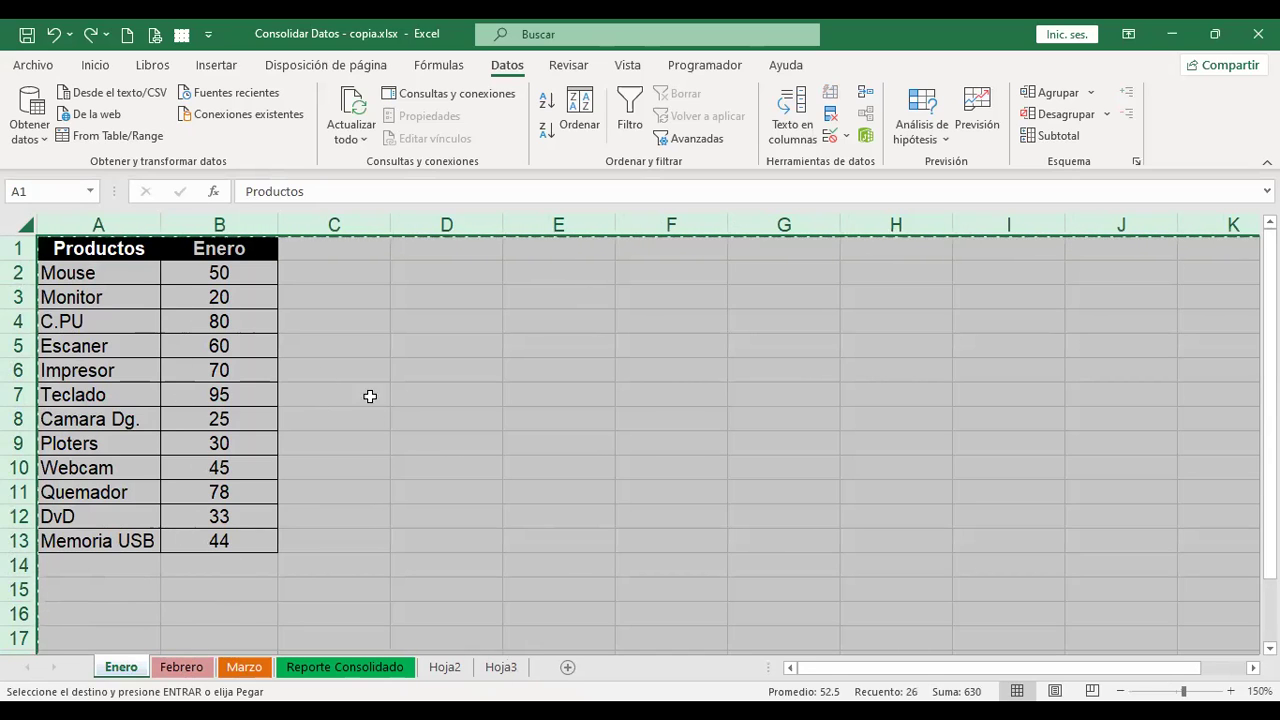
pyautogui.click(510, 668)
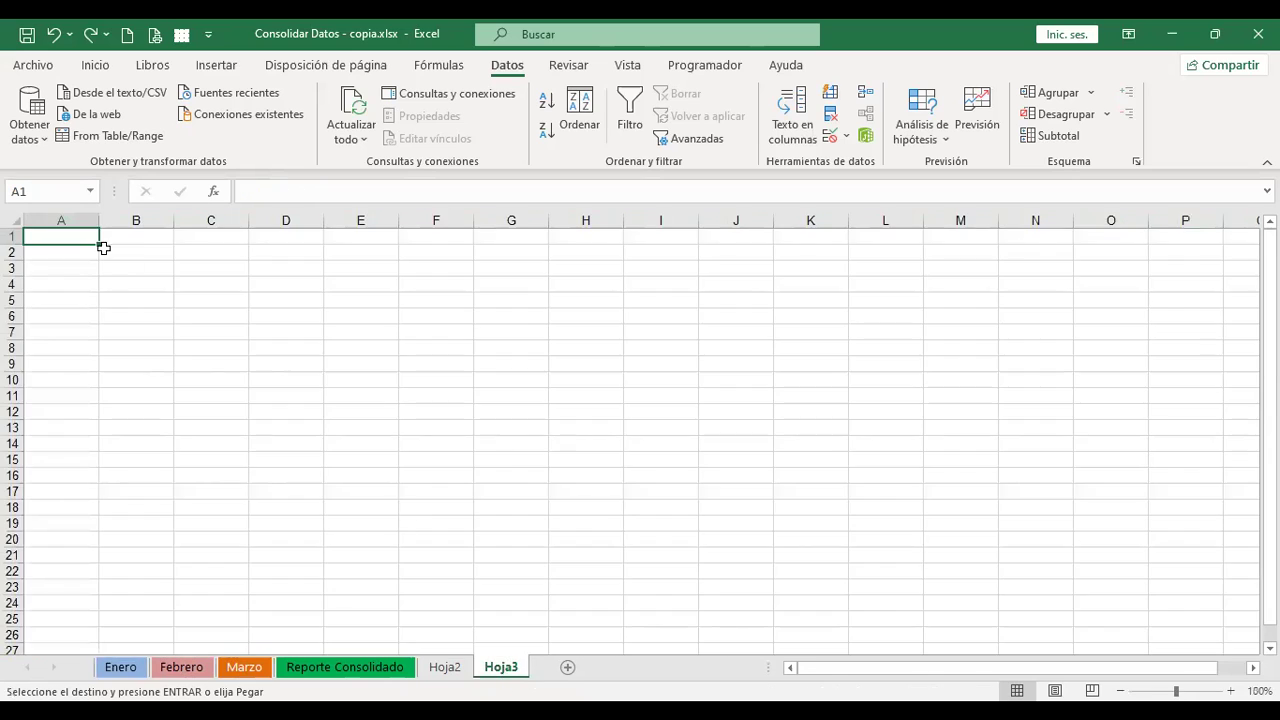
pyautogui.click(19, 217)
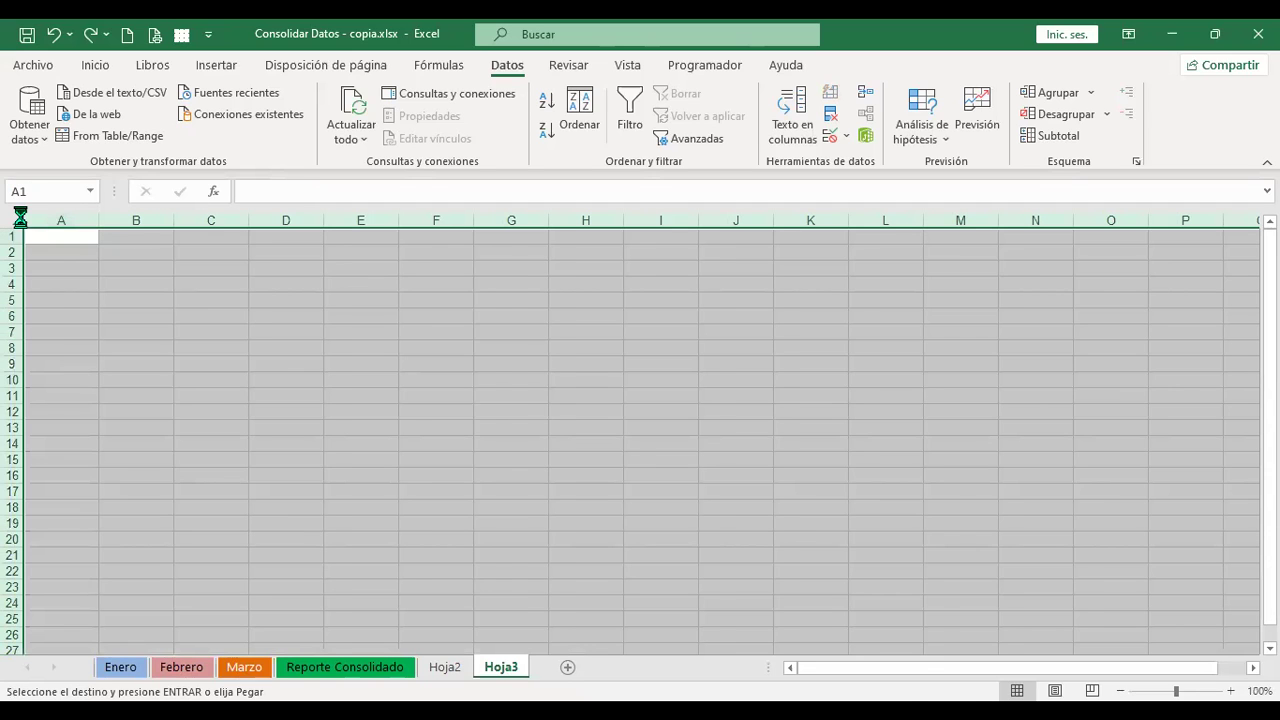
pyautogui.hotkey('ctrl', 'v')
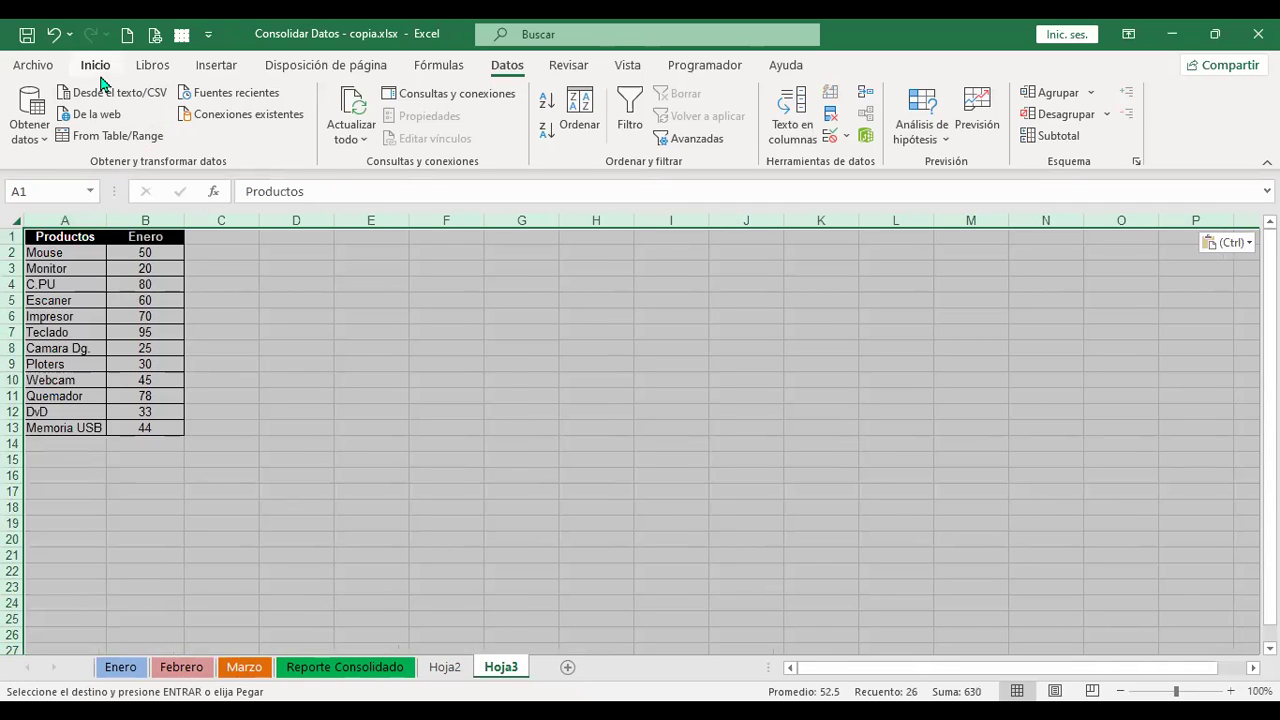
pyautogui.click(1230, 691)
pyautogui.click(1230, 691)
pyautogui.click(1230, 691)
pyautogui.click(1230, 691)
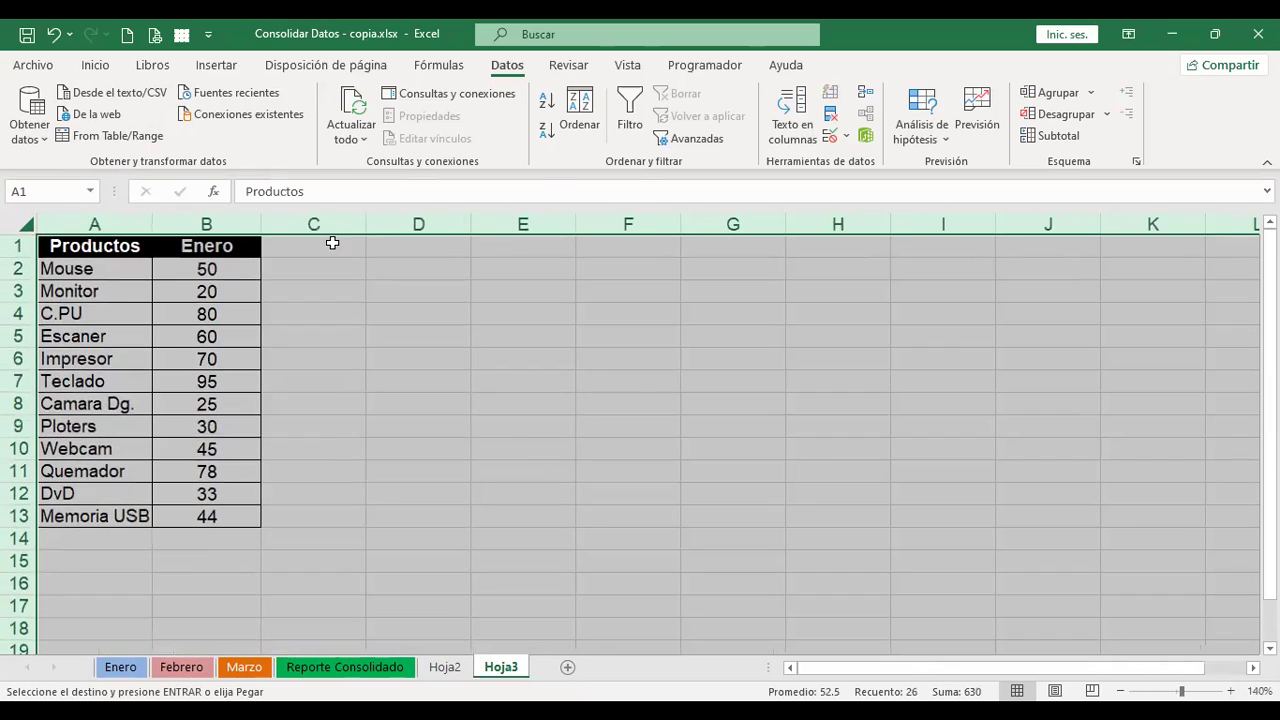
pyautogui.click(306, 264)
# Copy Febrero's column B1:B13 into Hoja3 starting at C1.
pyautogui.click(181, 667)
pyautogui.moveTo(270, 252); pyautogui.dragTo(264, 542)
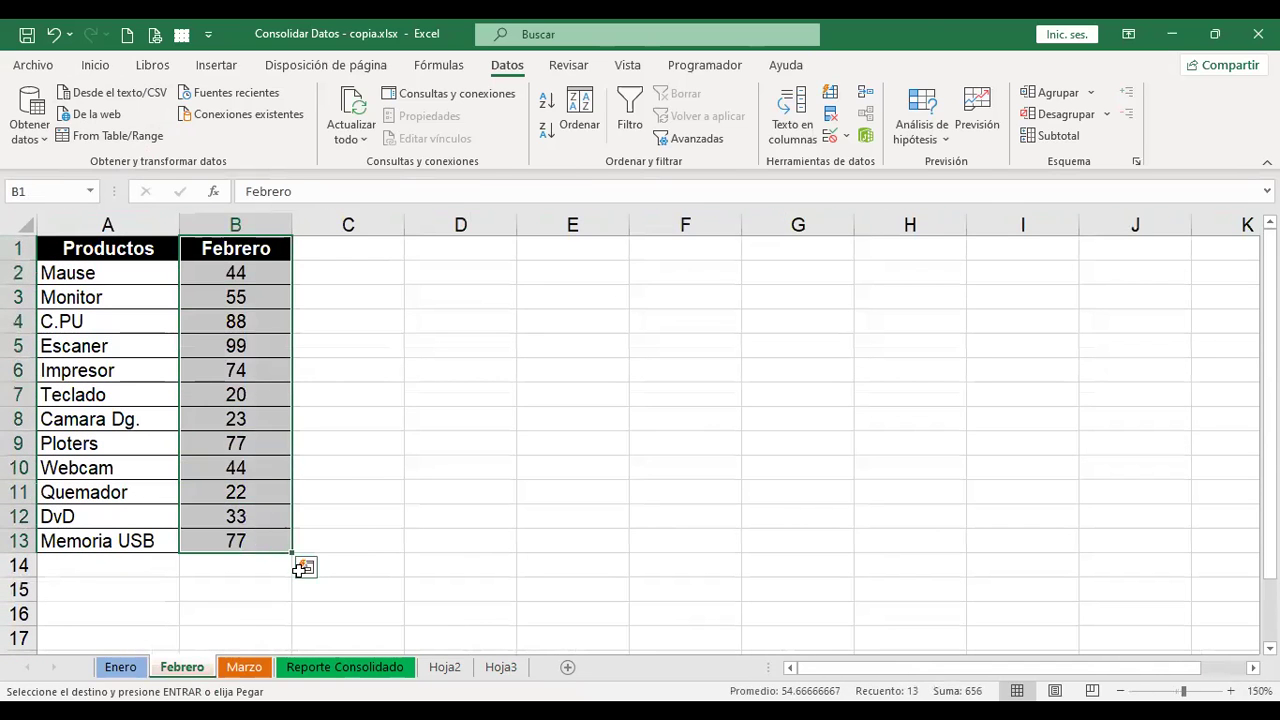
pyautogui.hotkey('ctrl', 'c')
pyautogui.click(502, 669)
pyautogui.click(289, 241)
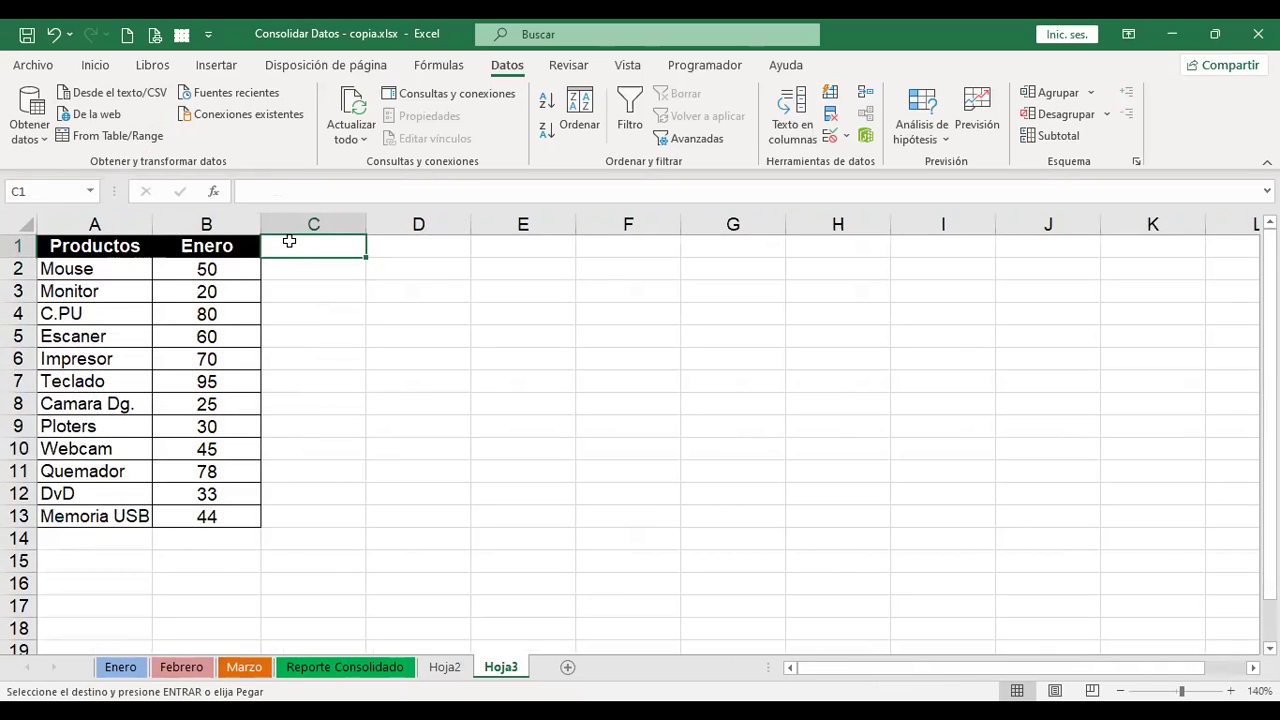
pyautogui.hotkey('ctrl', 'v')
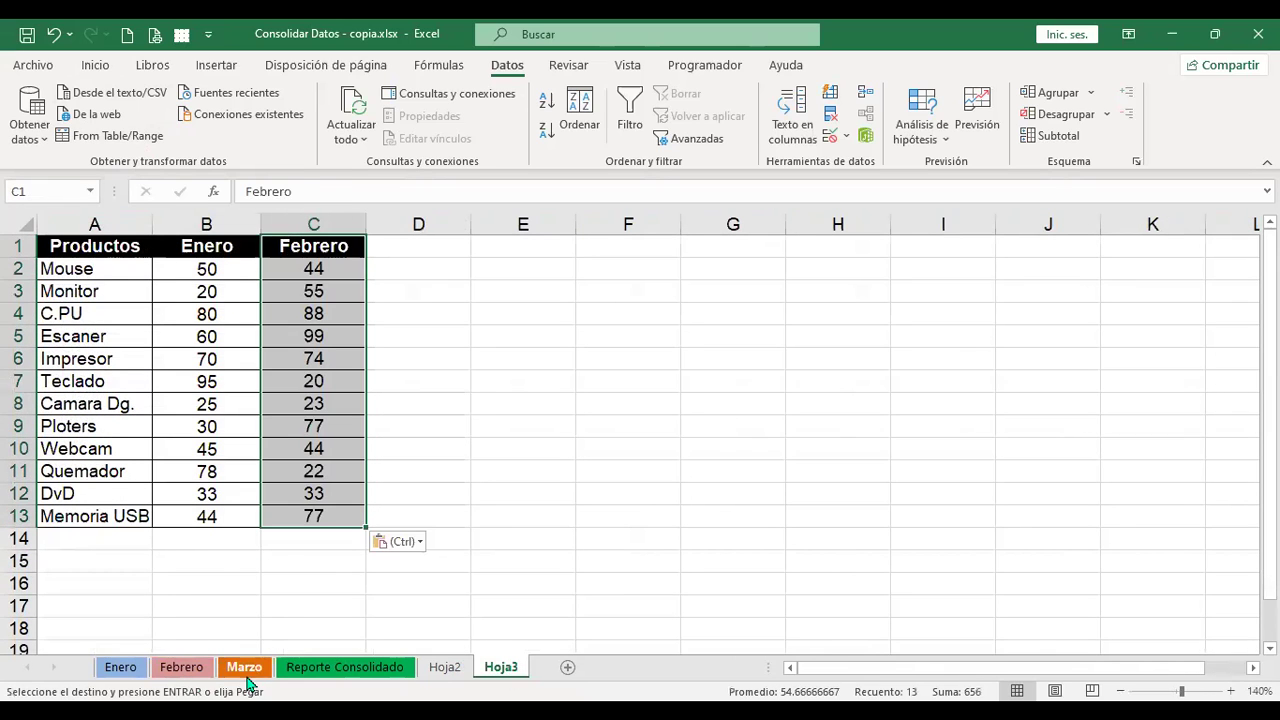
# Paste Marzo's full column into Hoja3 D1:D13, redoing a misaligned paste, then add another sheet.
pyautogui.click(244, 667)
pyautogui.hotkey('ctrl', 'c')
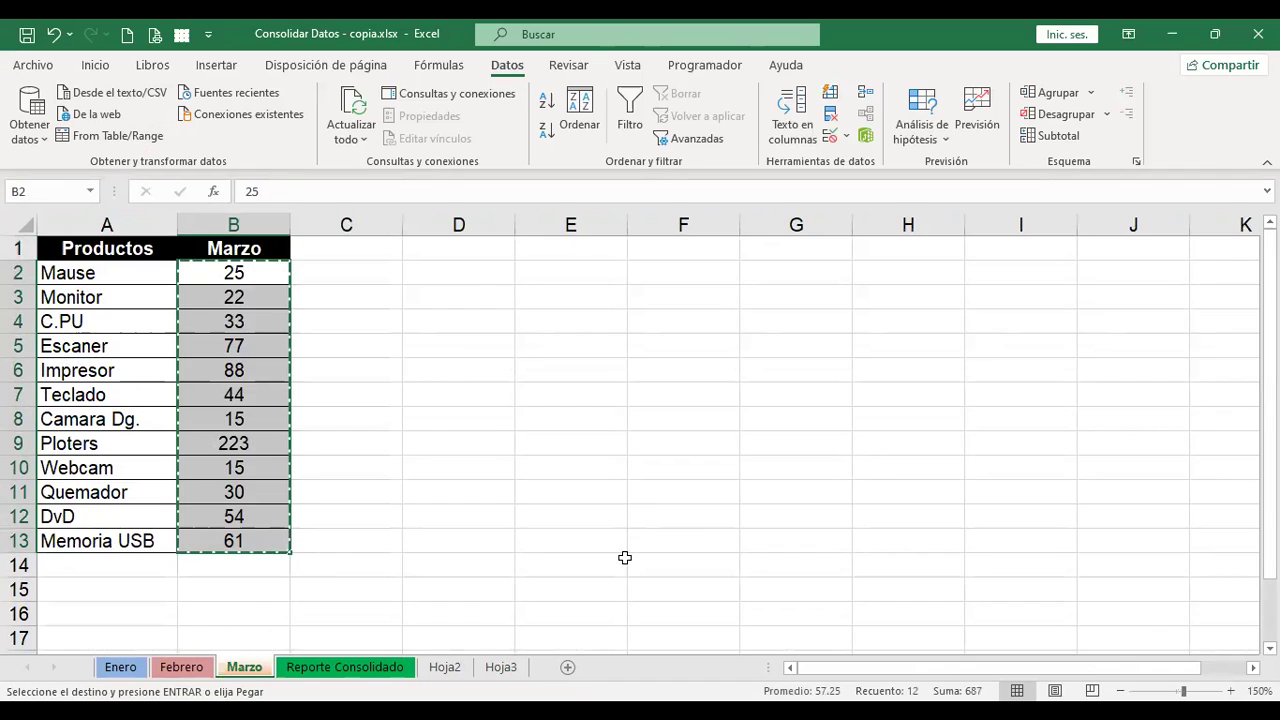
pyautogui.click(501, 667)
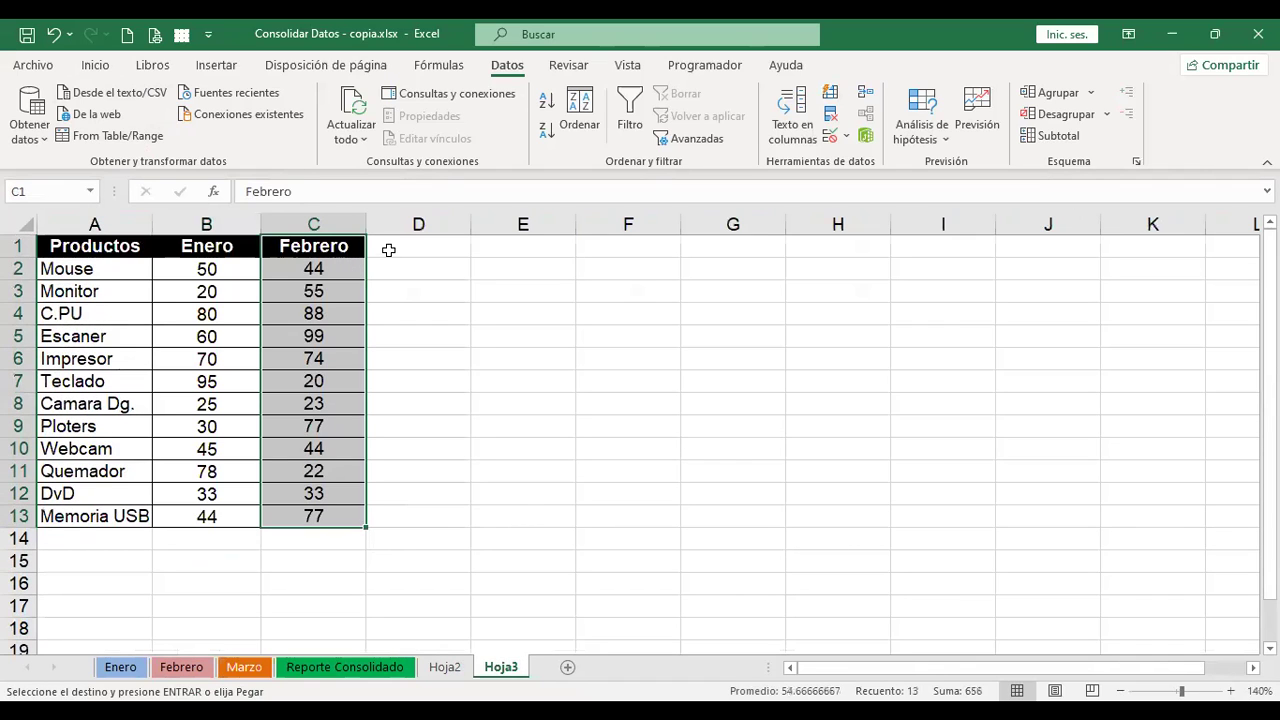
pyautogui.click(388, 250)
pyautogui.hotkey('ctrl', 'v')
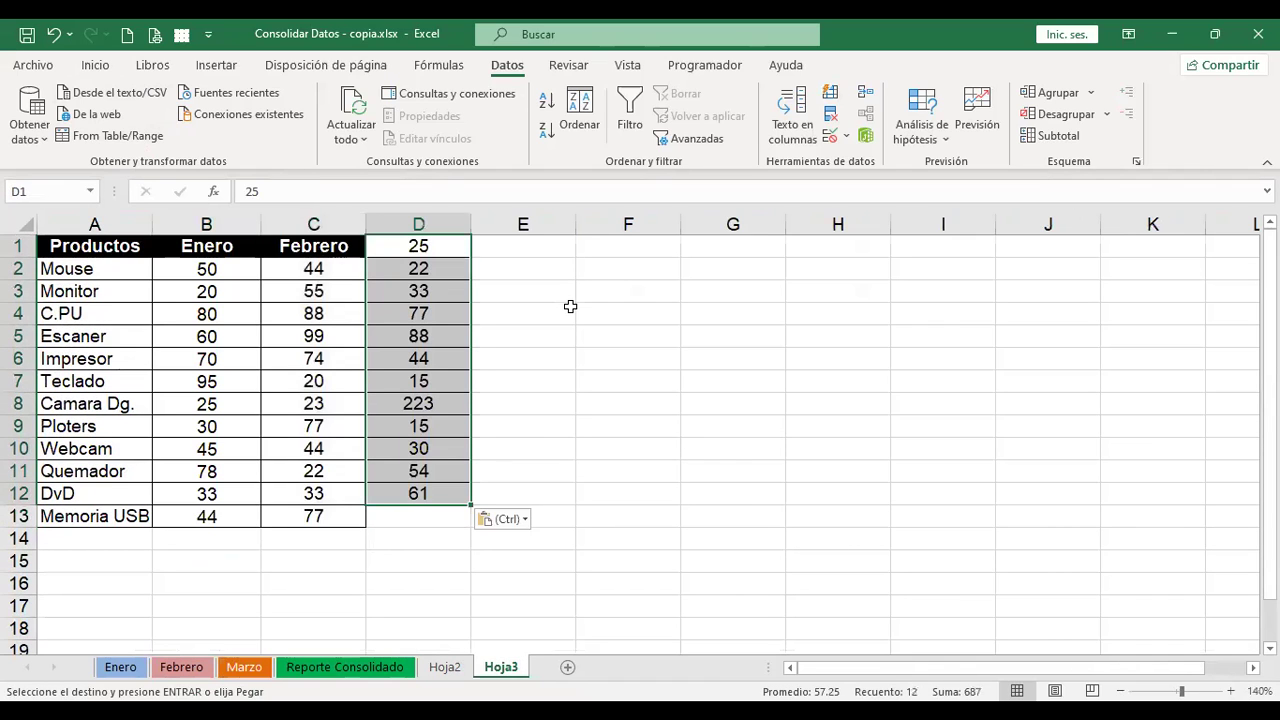
pyautogui.hotkey('ctrl', 'z')
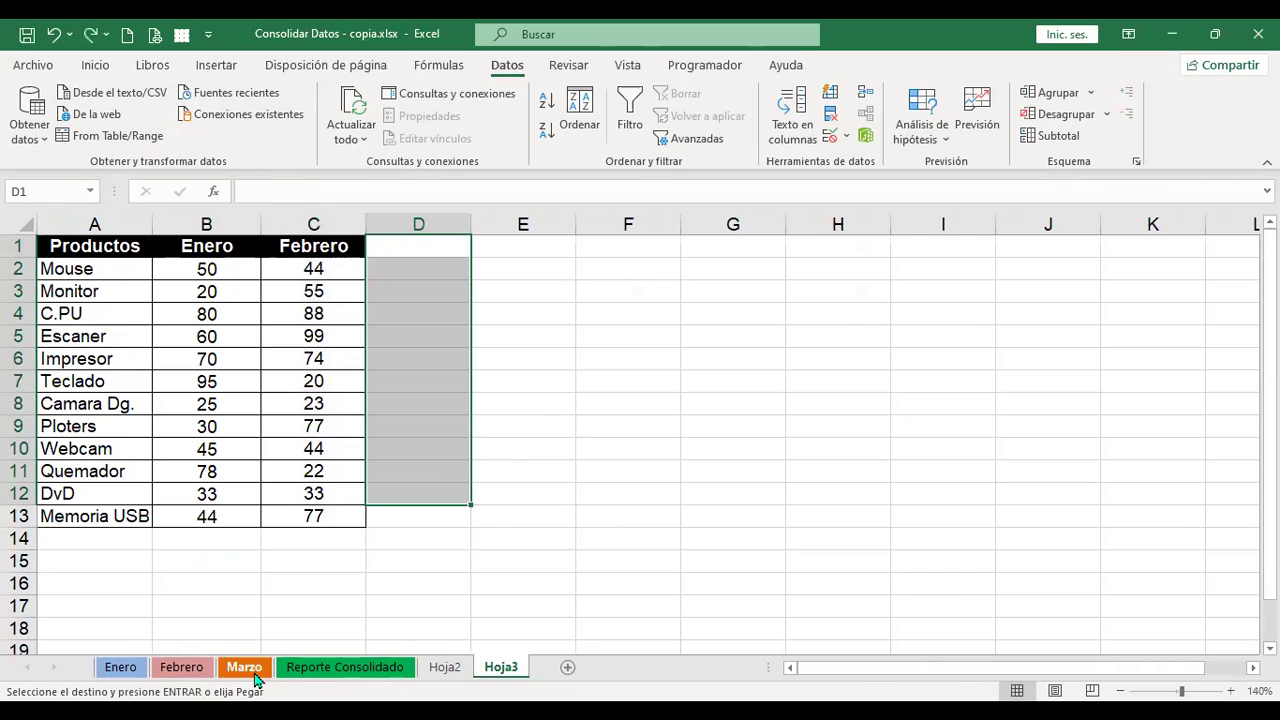
pyautogui.click(244, 667)
pyautogui.moveTo(262, 246); pyautogui.dragTo(270, 540)
pyautogui.hotkey('ctrl', 'v')
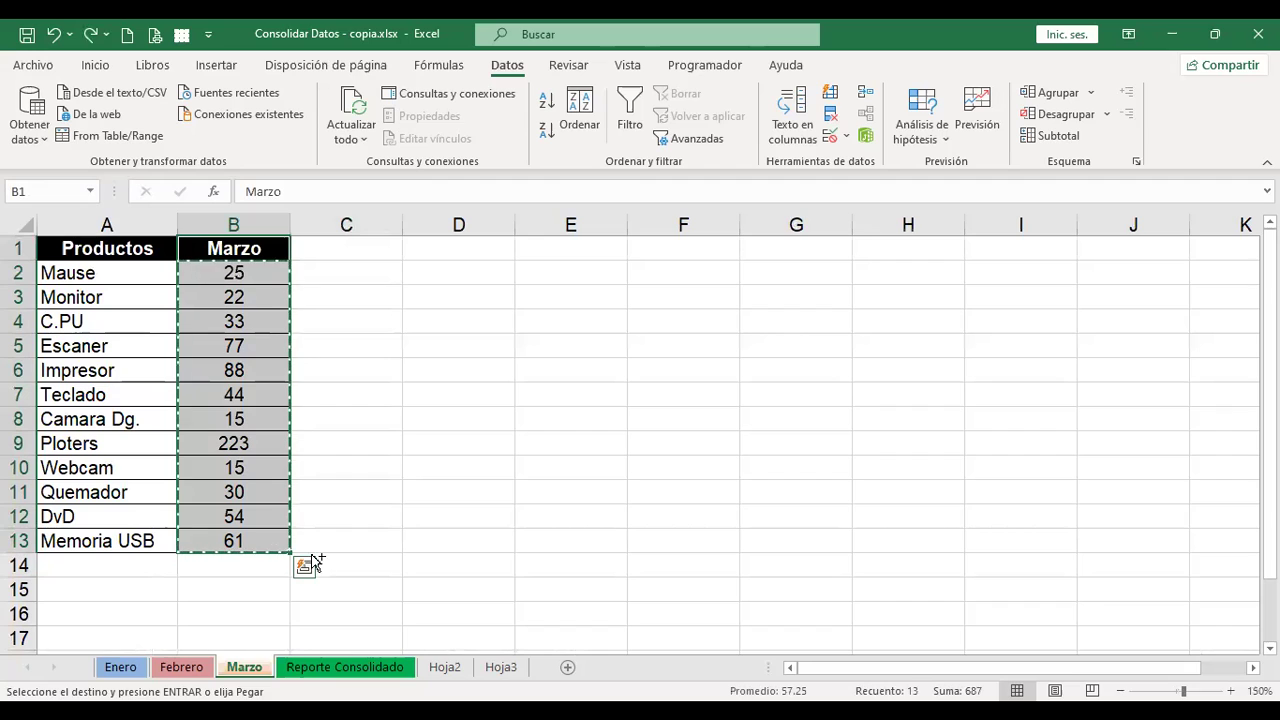
pyautogui.click(400, 249)
pyautogui.hotkey('ctrl', 'v')
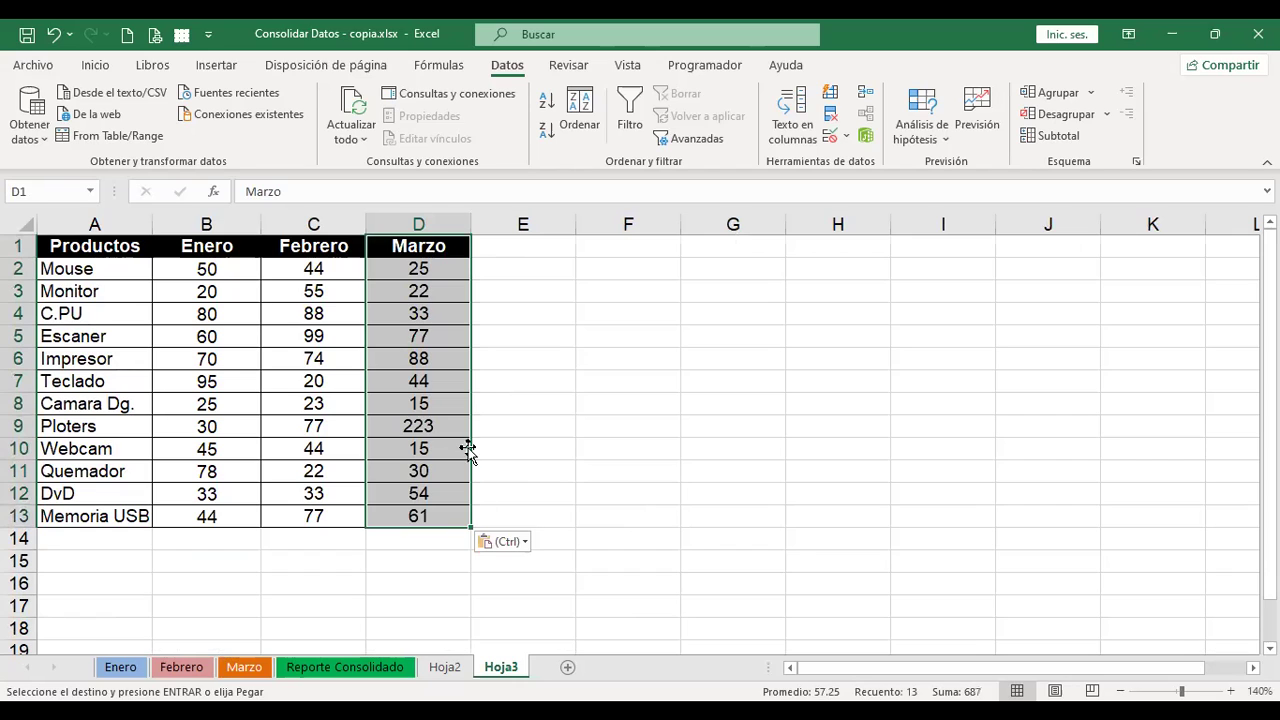
pyautogui.click(544, 279)
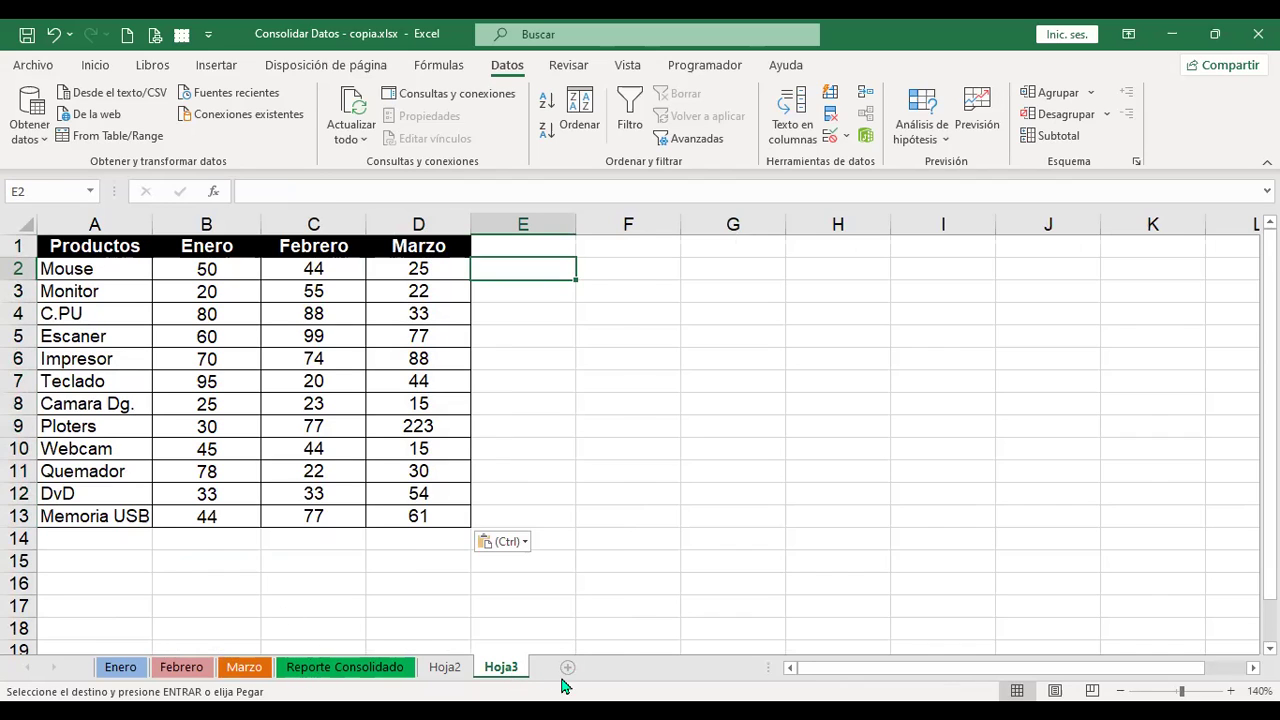
pyautogui.click(567, 669)
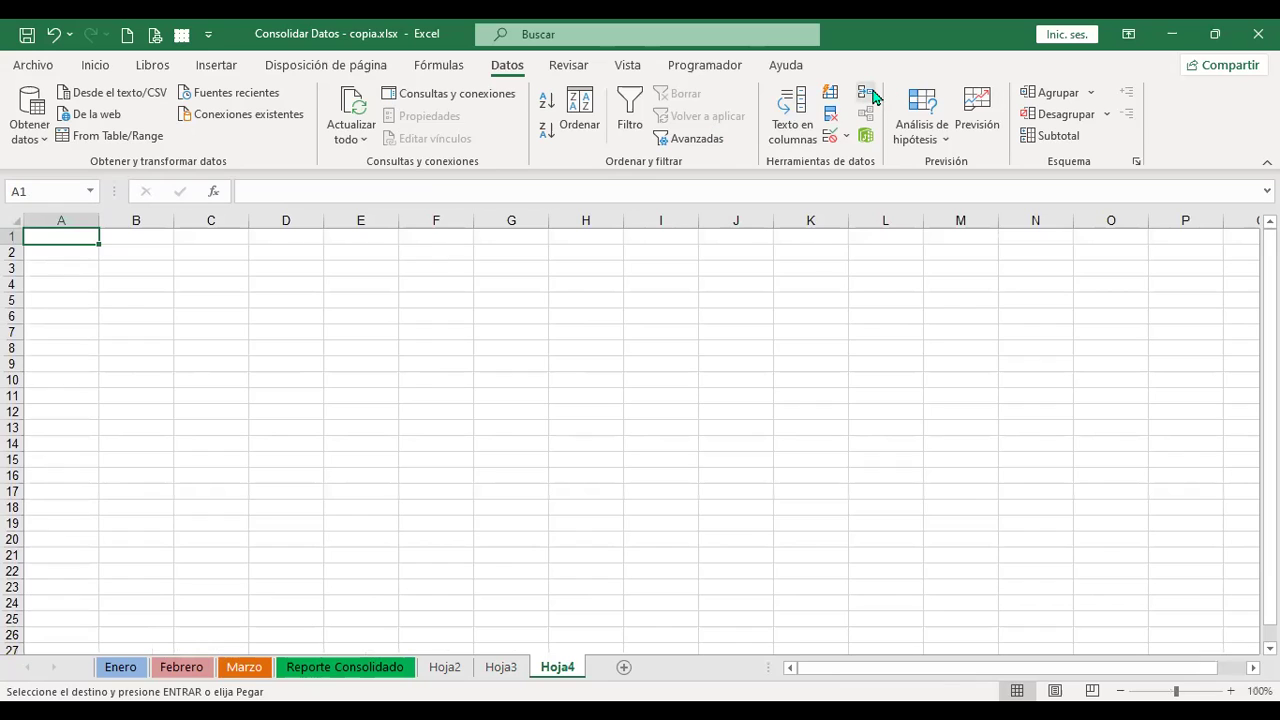
# Sum Hoja3!$A$1:$D$13 into Hoja4 with top-row and left-column labels and source links.
pyautogui.click(868, 93)
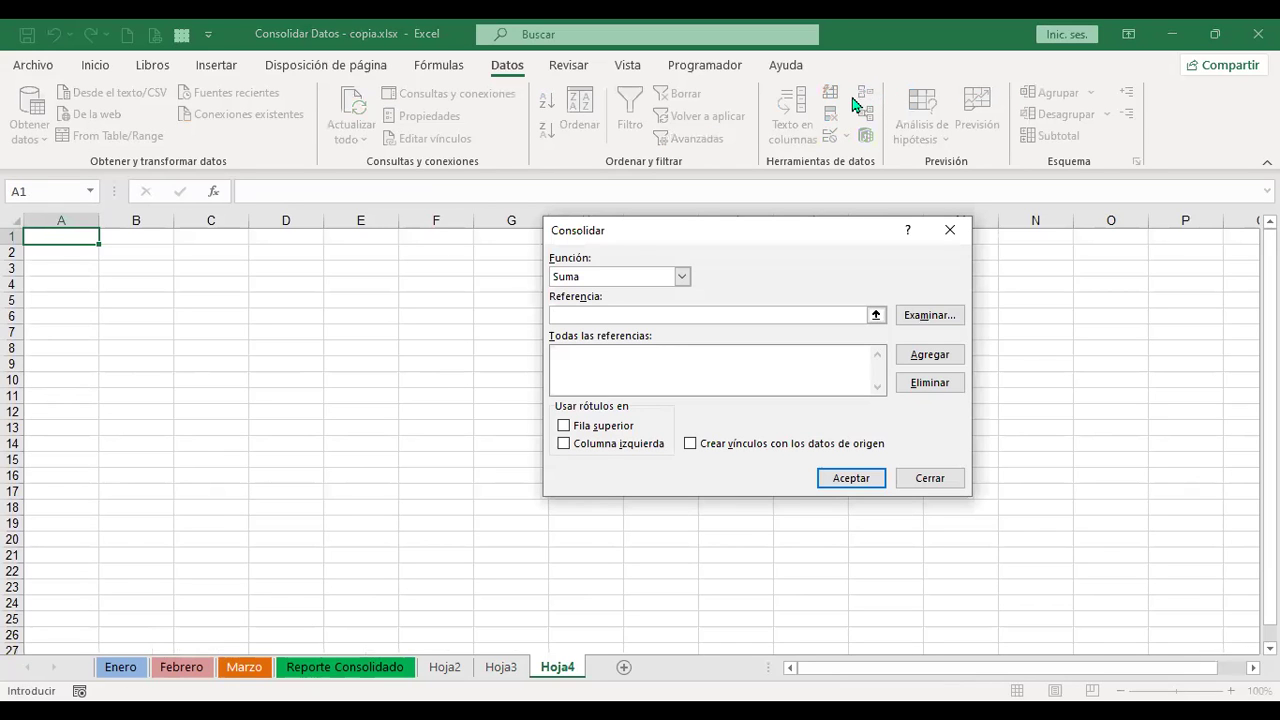
pyautogui.click(502, 668)
pyautogui.click(75, 243)
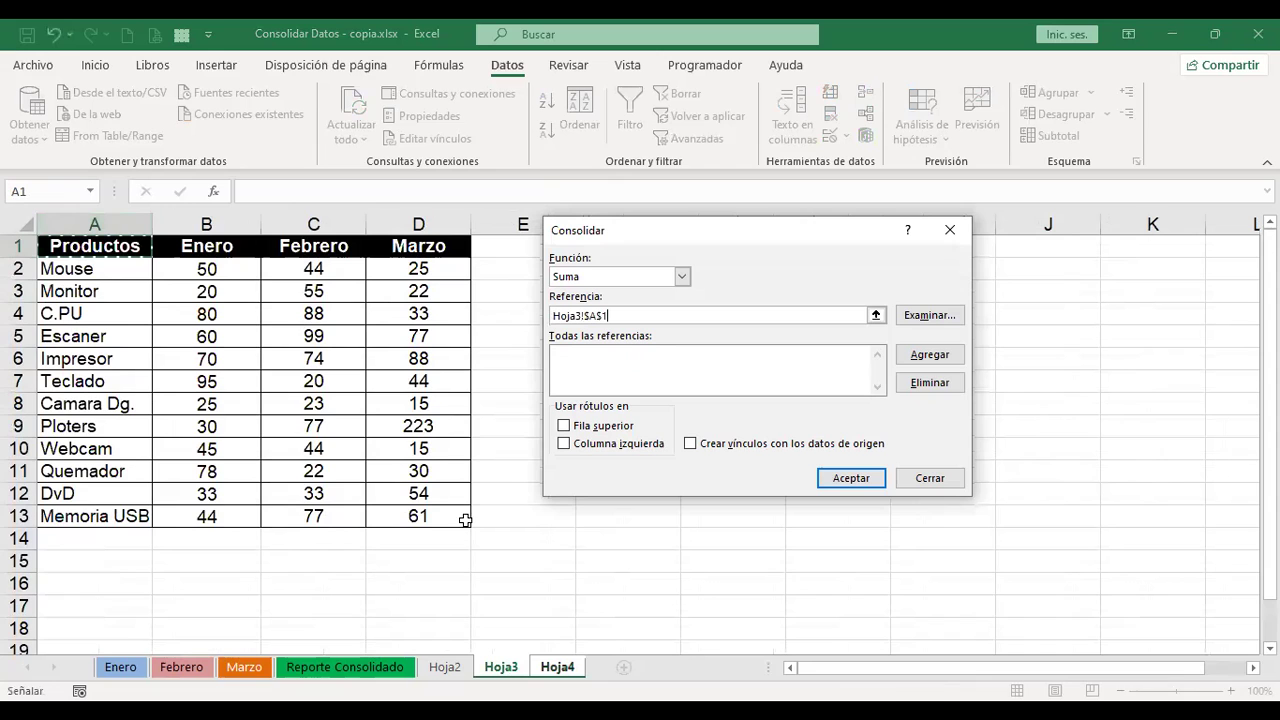
pyautogui.moveTo(465, 519); pyautogui.dragTo(465, 520)
pyautogui.click(929, 355)
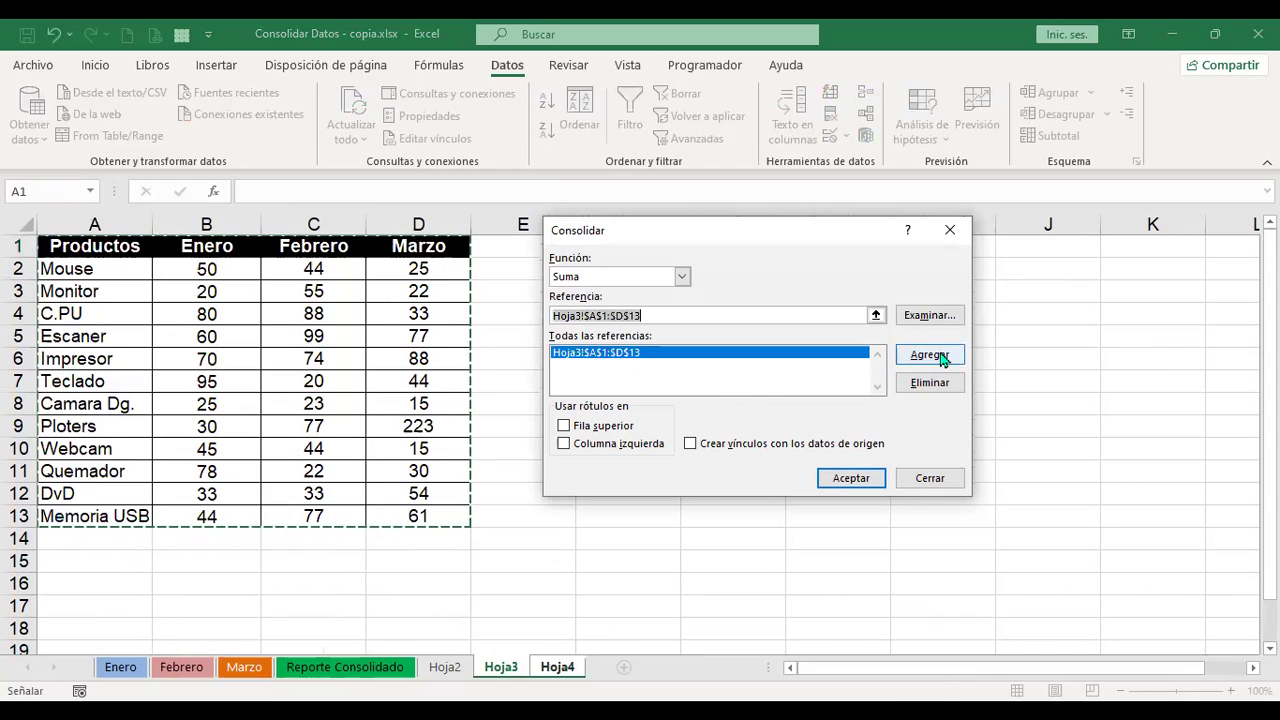
pyautogui.click(565, 428)
pyautogui.click(565, 446)
pyautogui.click(690, 444)
pyautogui.click(852, 480)
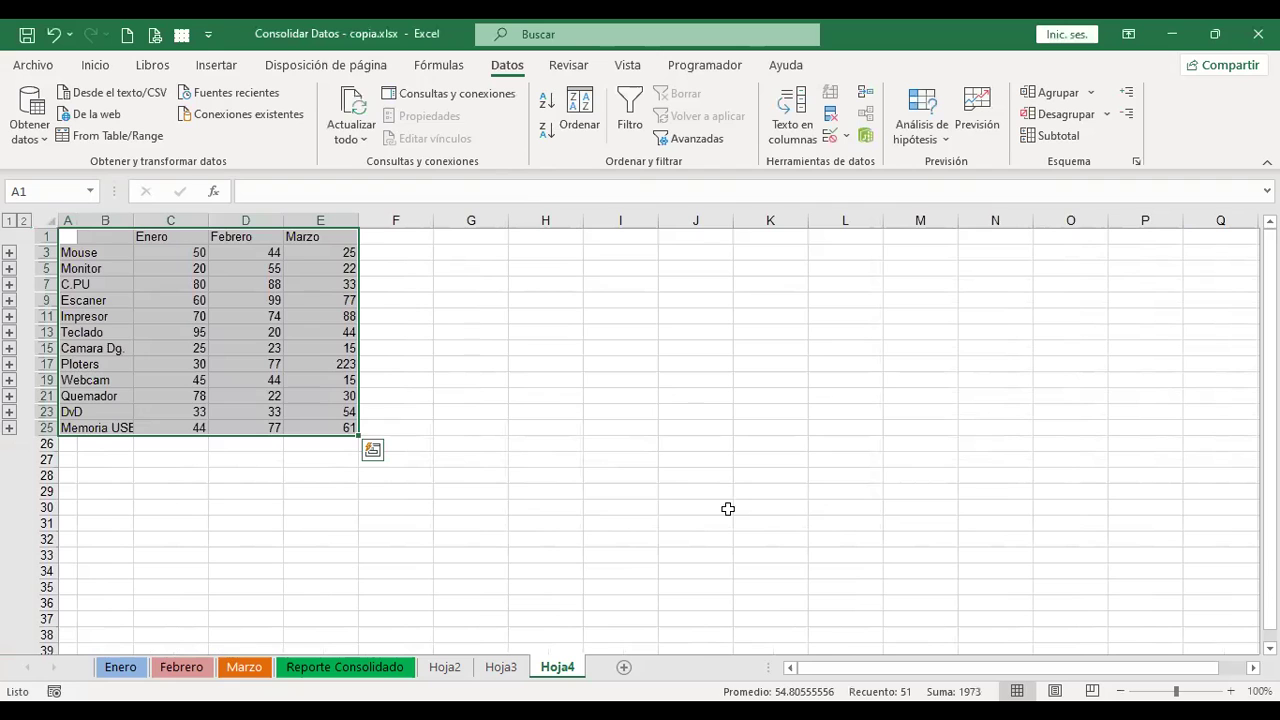
pyautogui.click(378, 670)
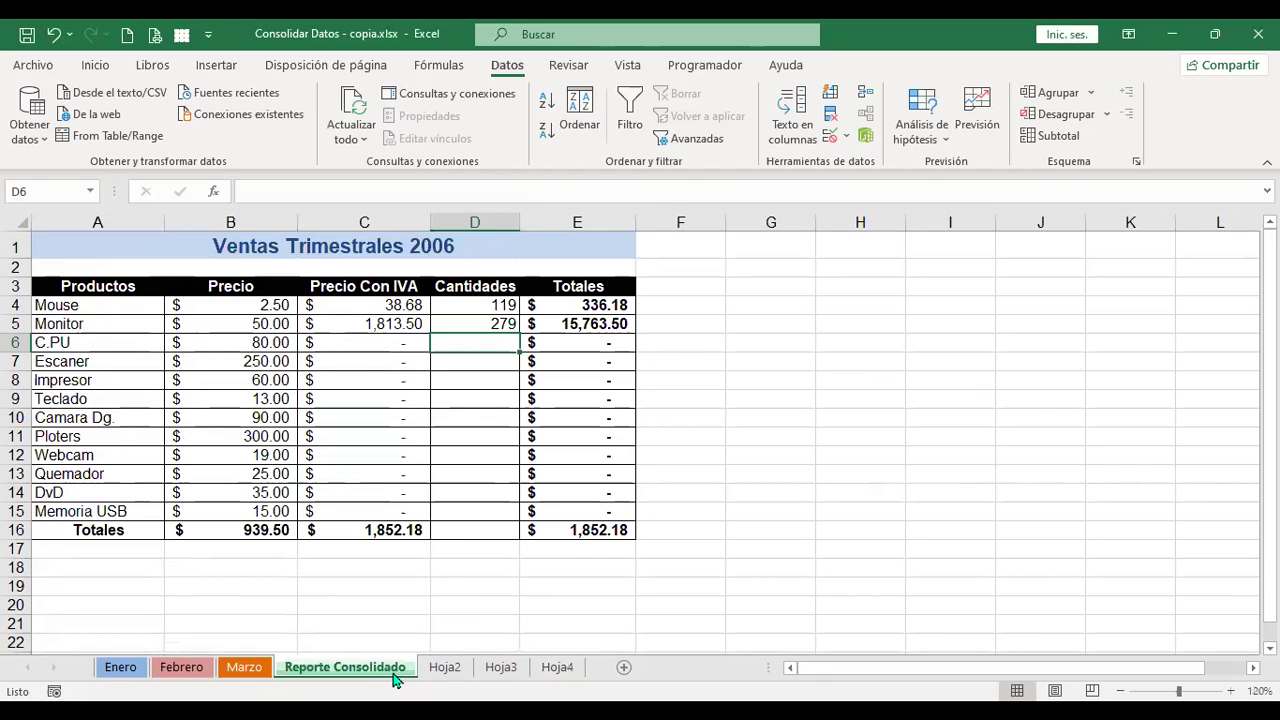
# Compare Hoja4's consolidated result with Hoja3 and review its Consolidar settings.
pyautogui.click(494, 673)
pyautogui.click(560, 670)
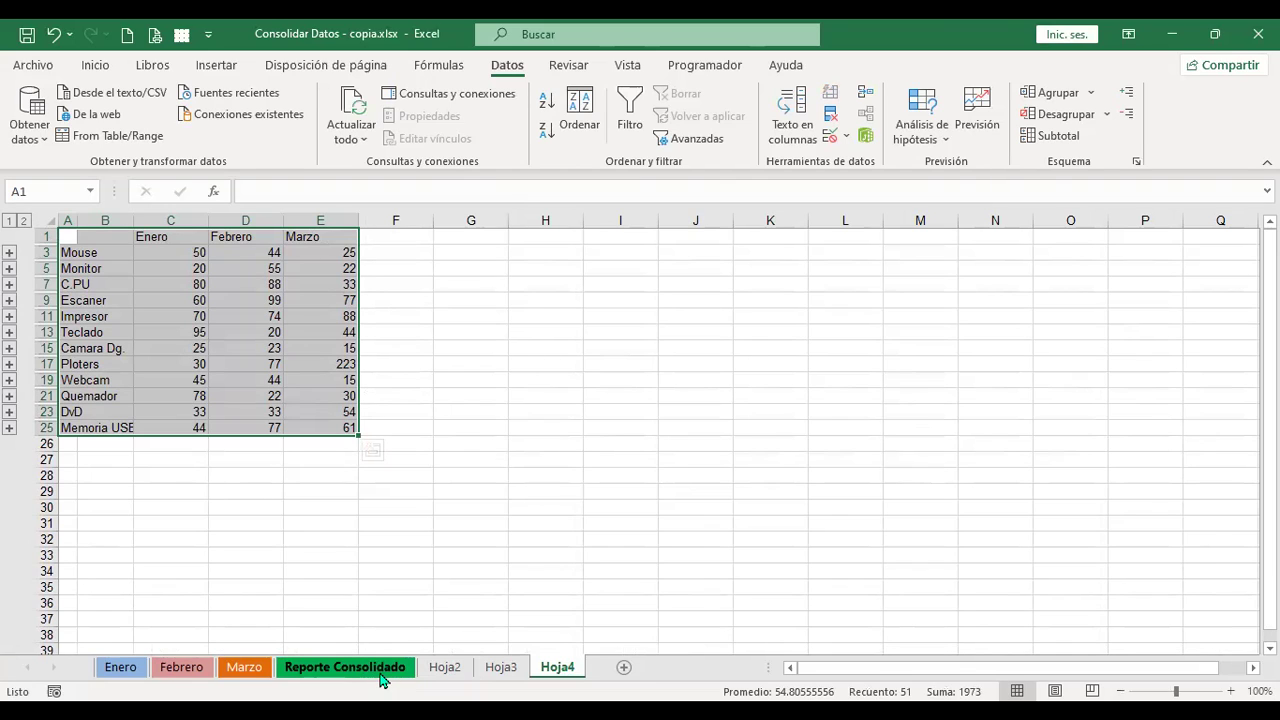
pyautogui.click(500, 669)
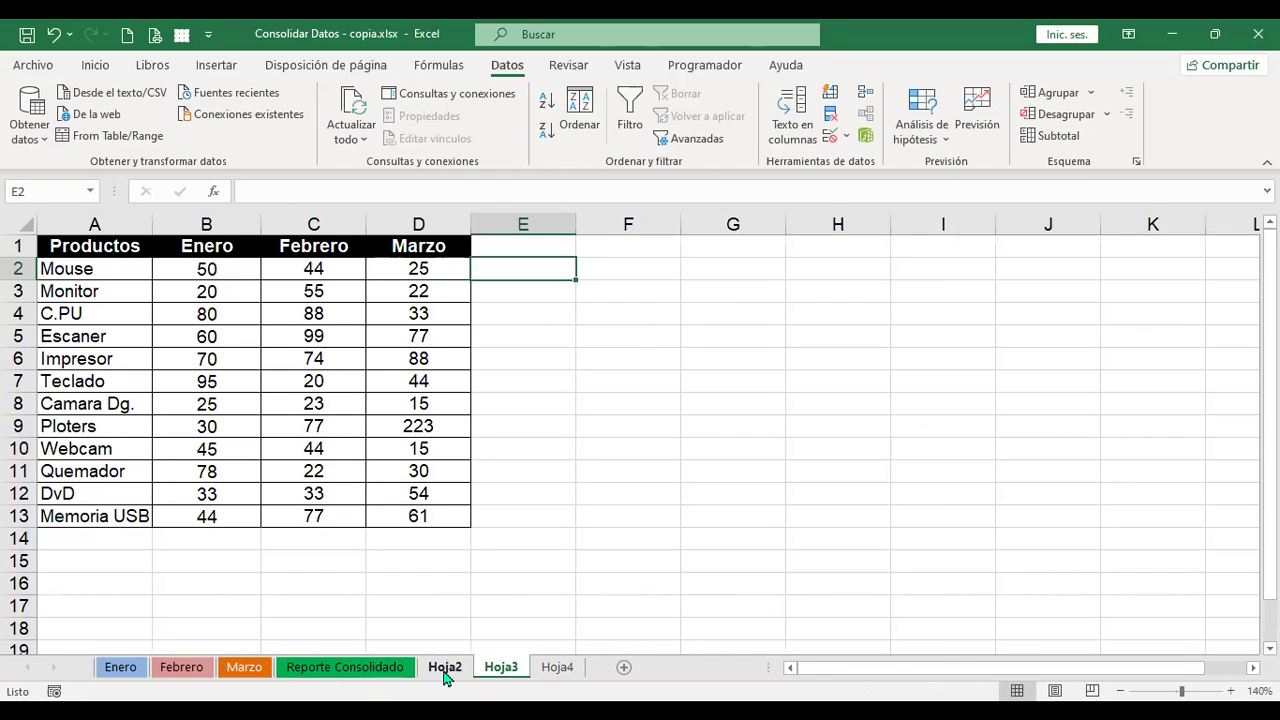
pyautogui.click(553, 667)
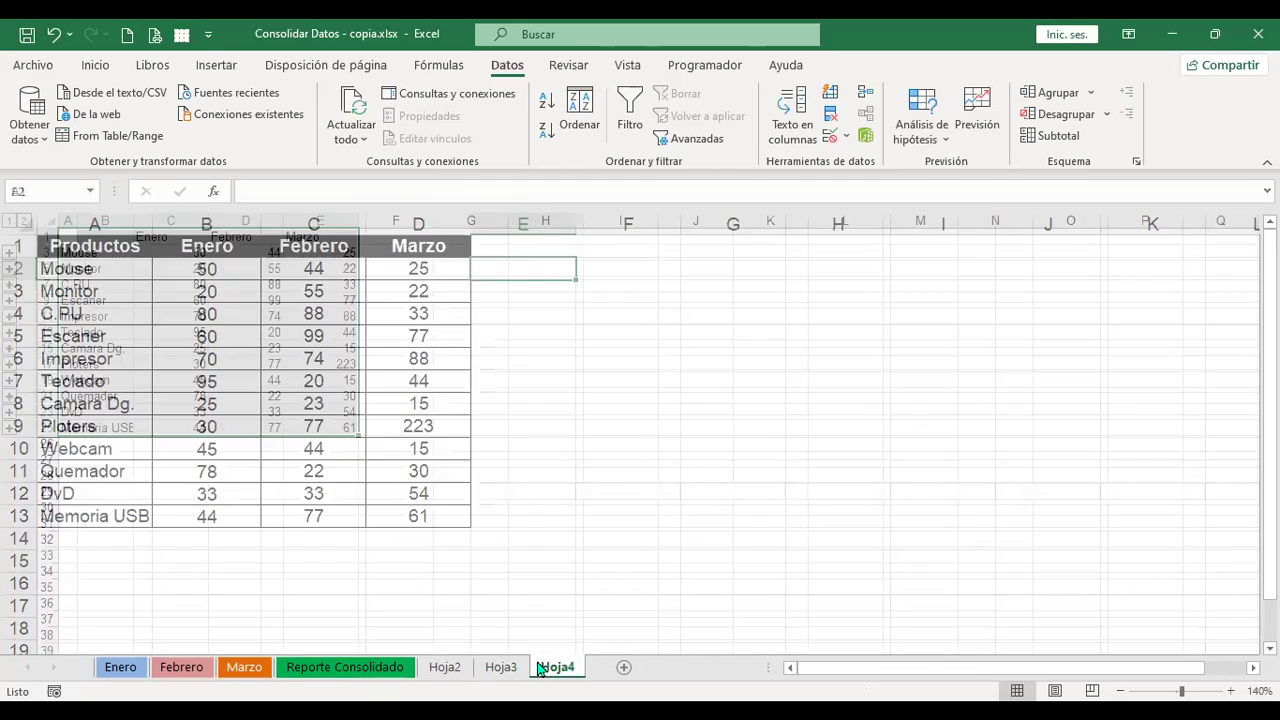
pyautogui.click(866, 92)
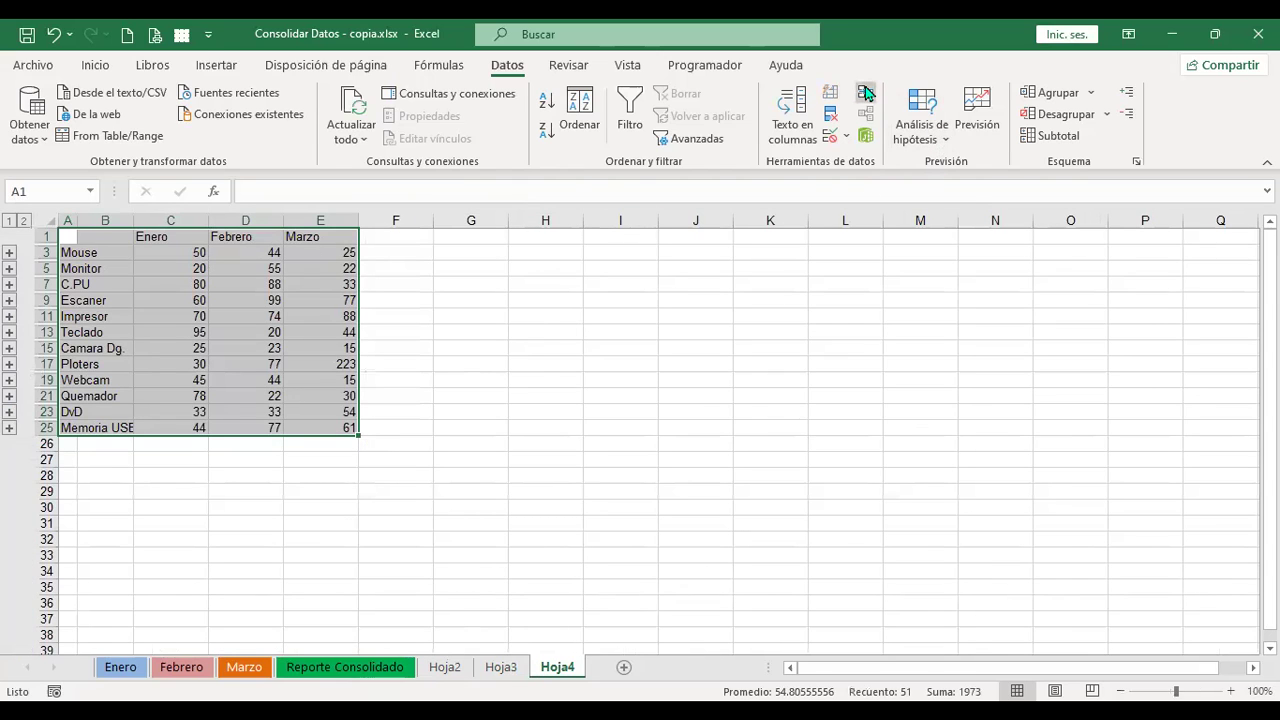
pyautogui.click(930, 480)
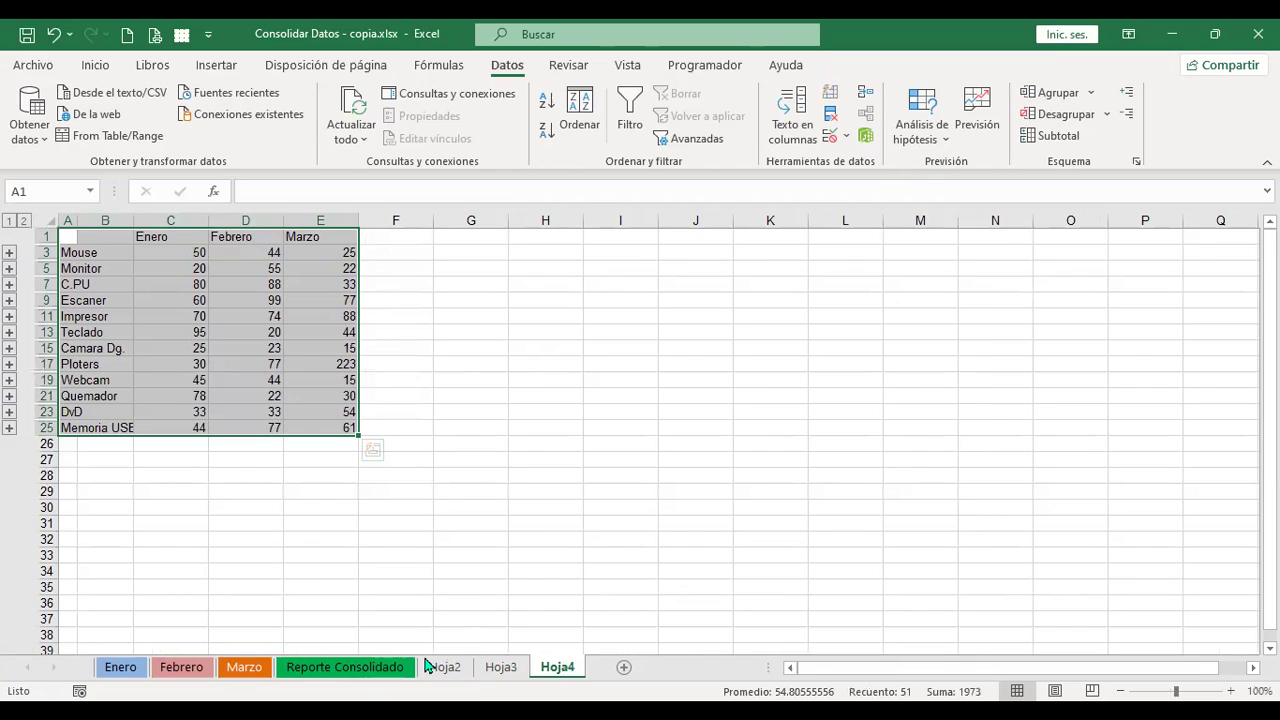
# Step through Reporte Consolidado, Hoja3, Enero, Febrero and Marzo, selecting G8 on Reporte Consolidado.
pyautogui.click(350, 667)
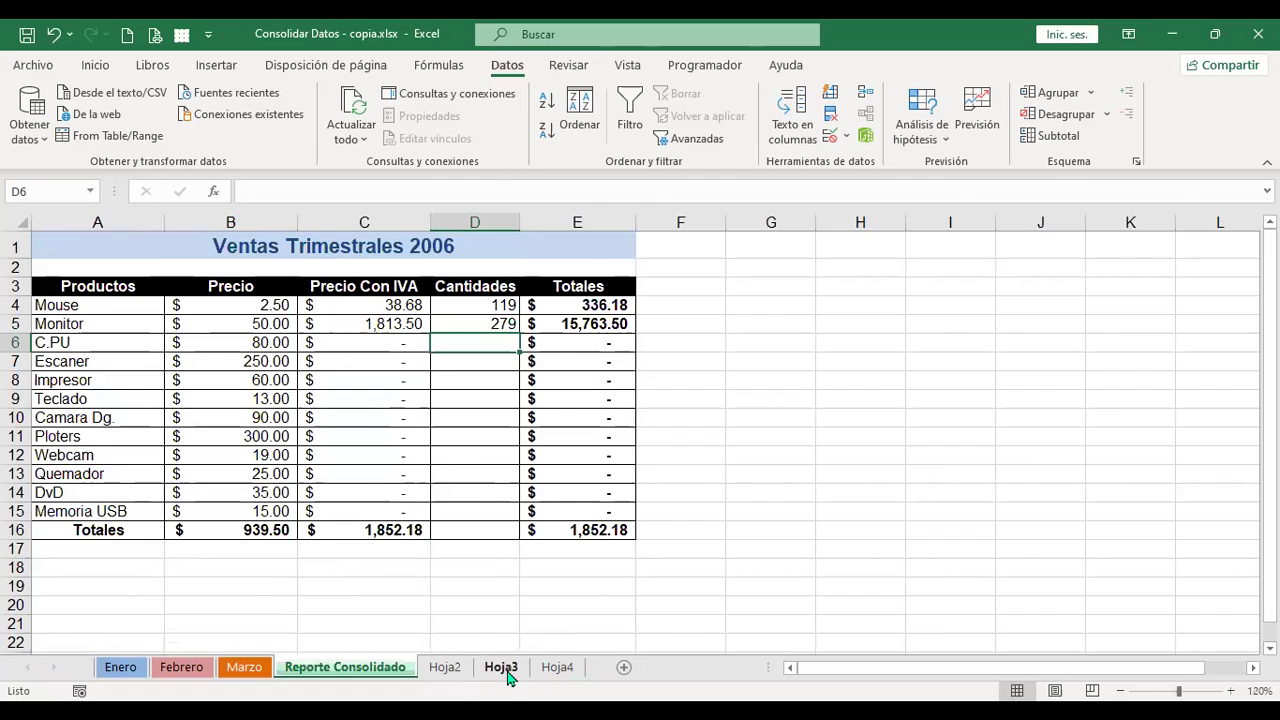
pyautogui.click(503, 674)
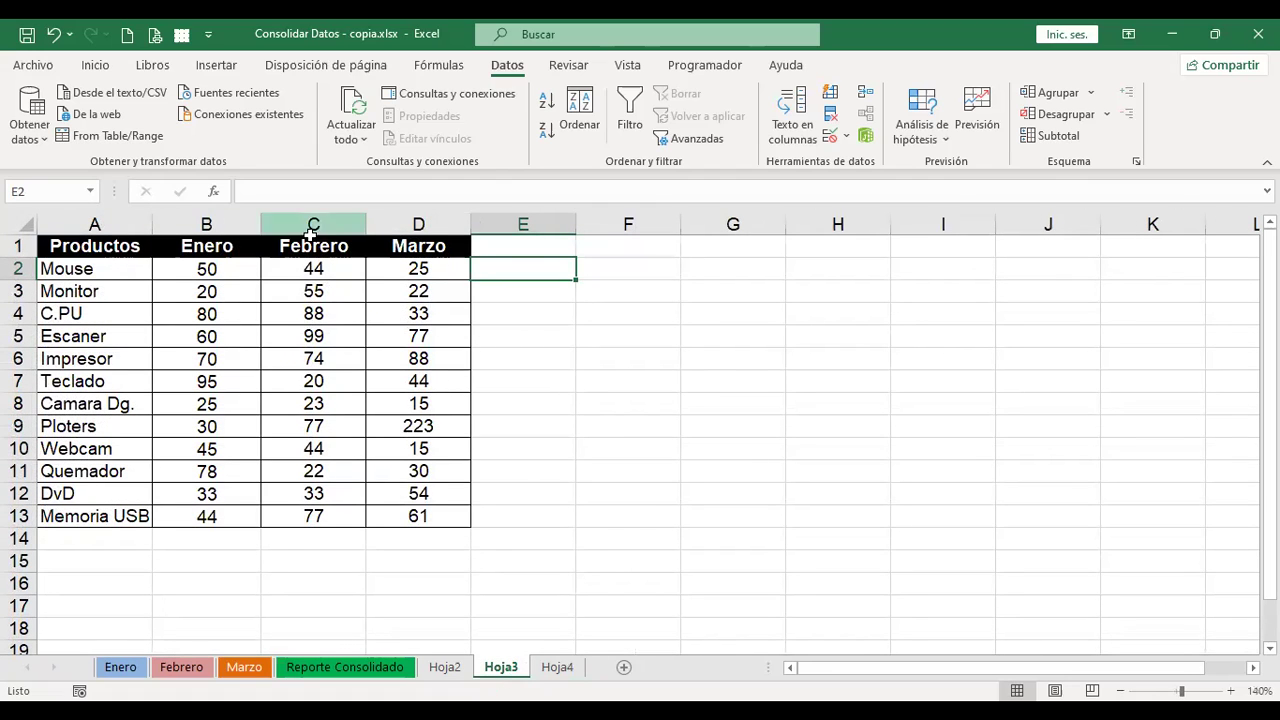
pyautogui.click(118, 670)
pyautogui.click(206, 670)
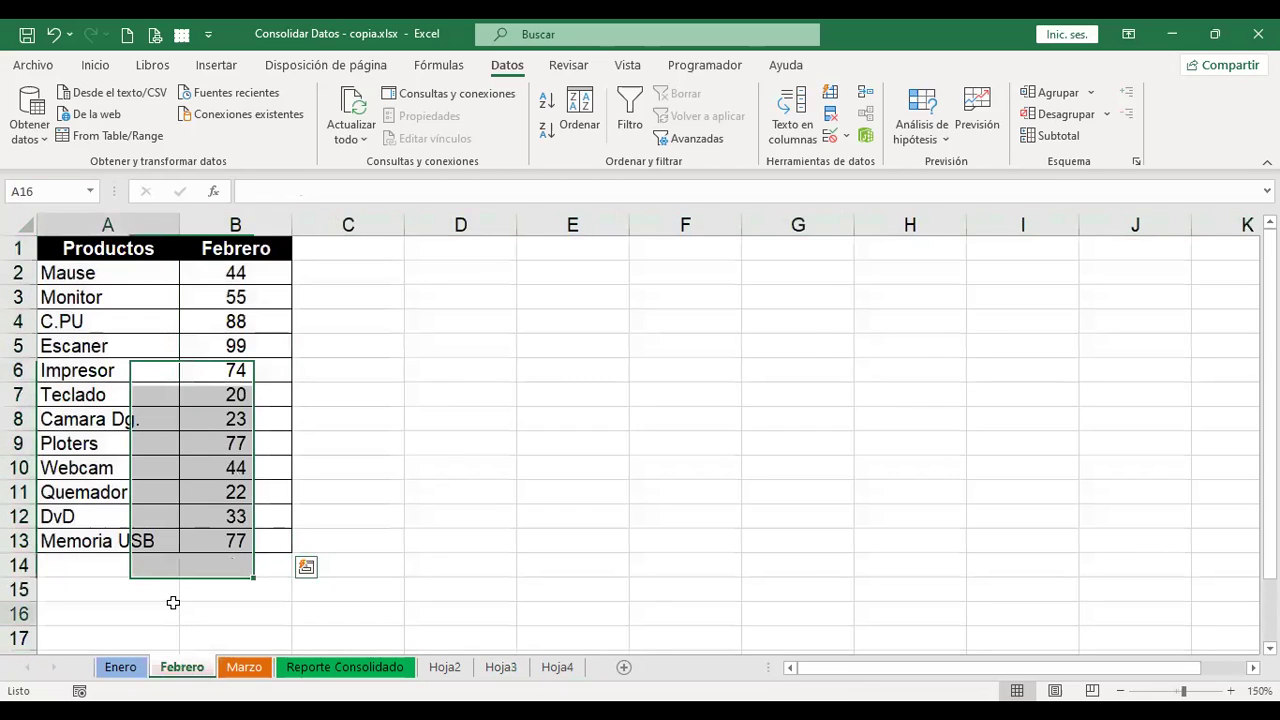
pyautogui.click(244, 667)
pyautogui.click(345, 667)
pyautogui.click(742, 376)
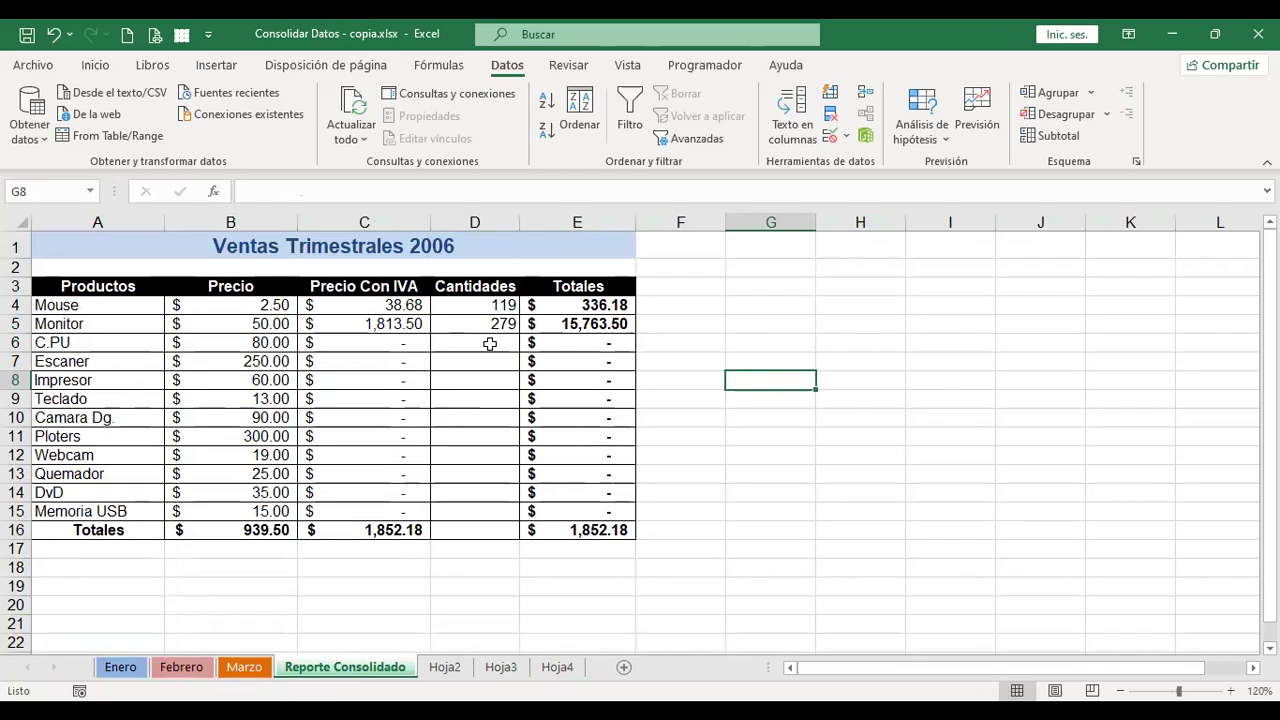
# Cross-check Hoja2, Marzo and Enero, ending on Reporte Consolidado cell D5 showing 279.
pyautogui.click(445, 667)
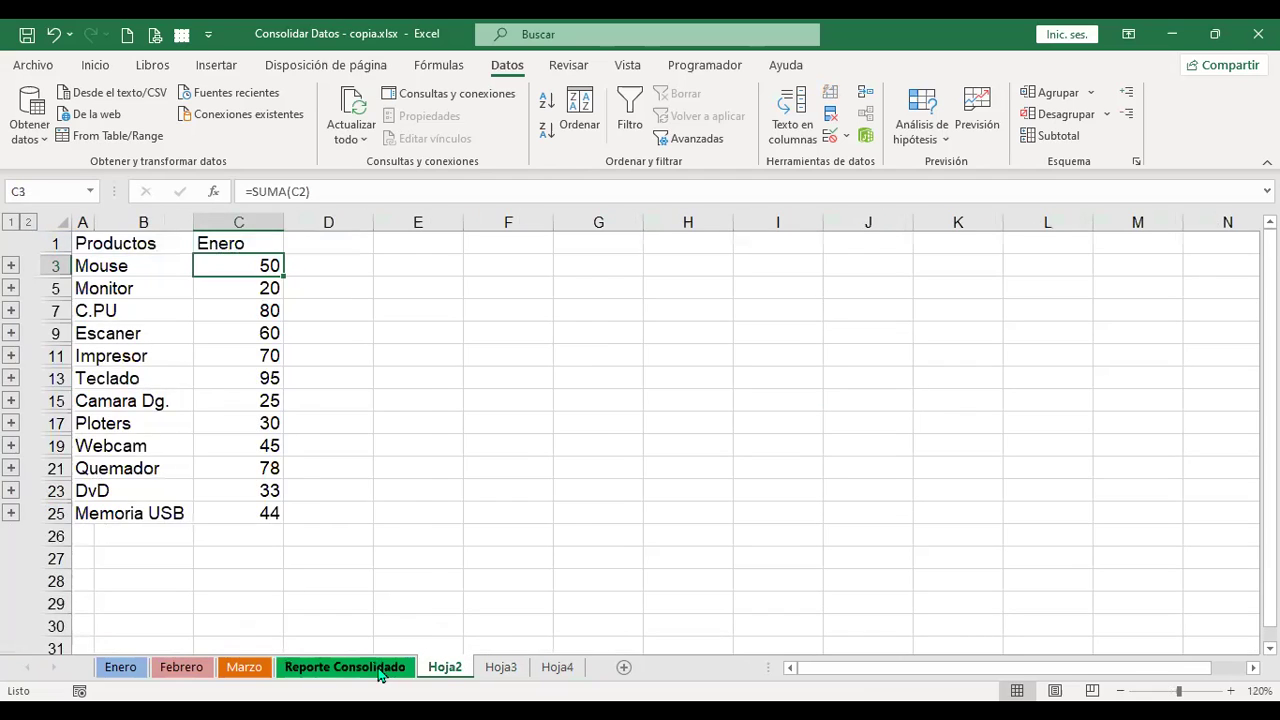
pyautogui.click(380, 667)
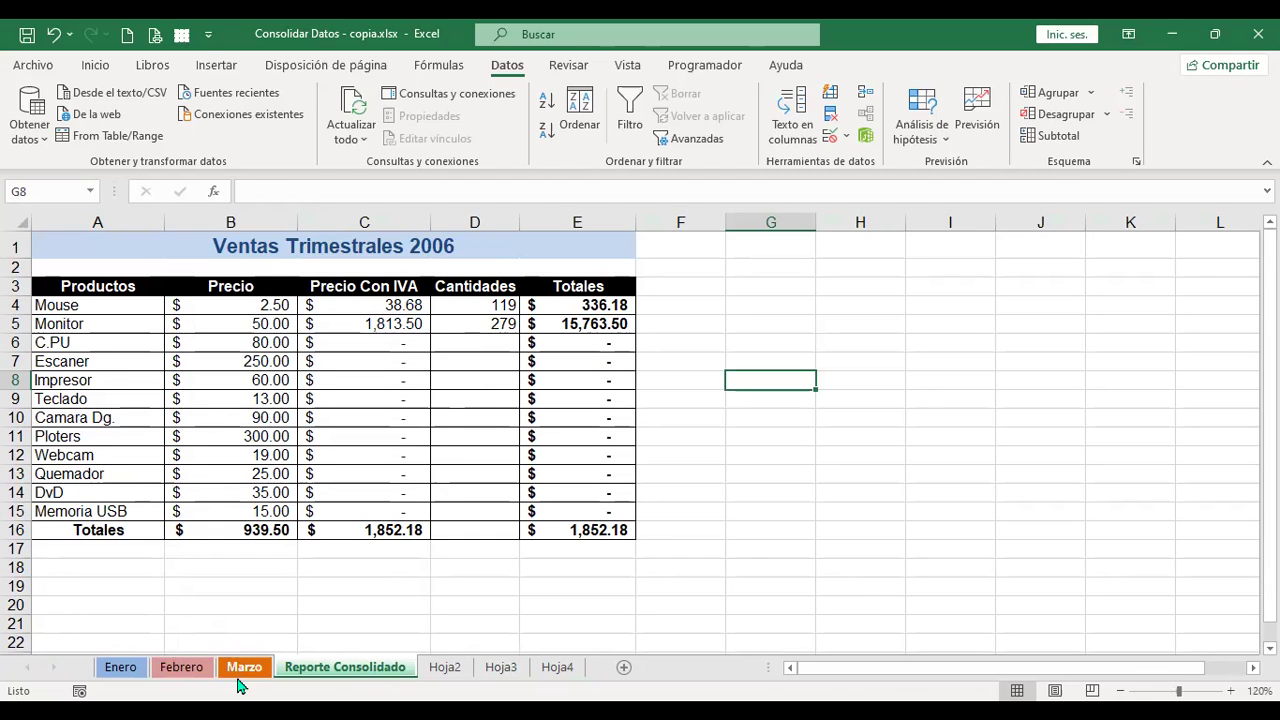
pyautogui.click(243, 667)
pyautogui.click(335, 675)
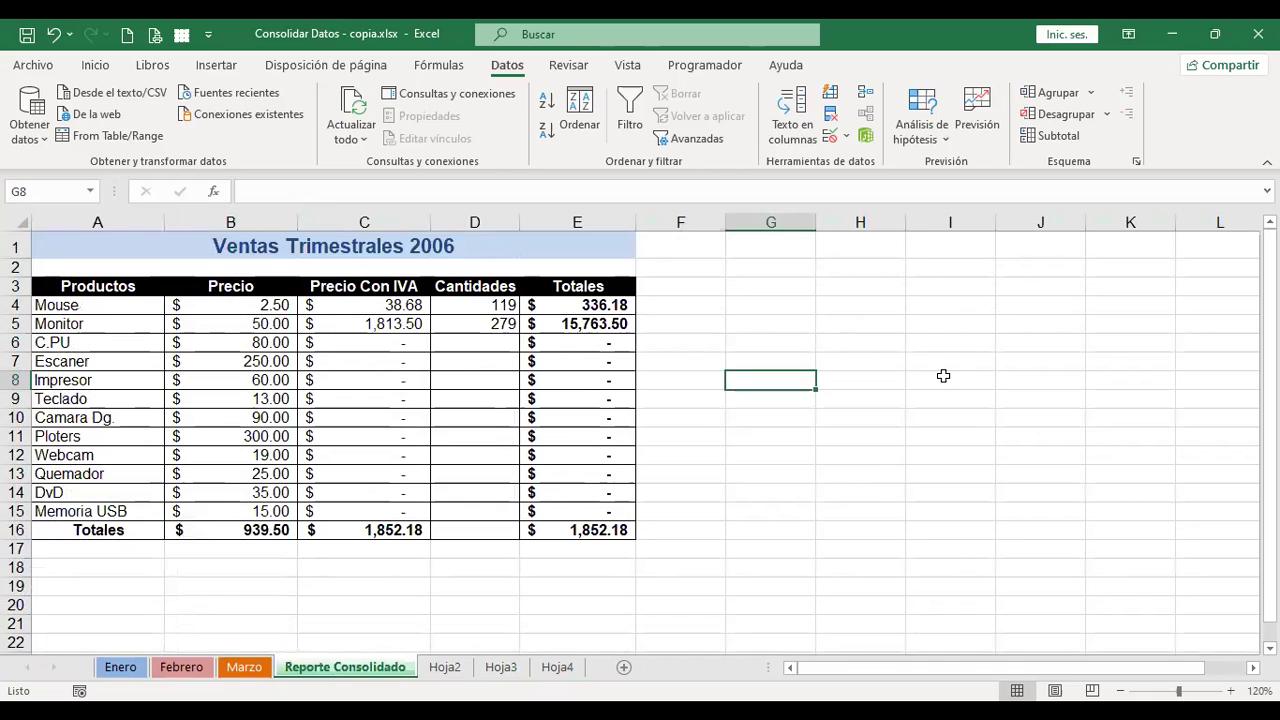
pyautogui.click(944, 378)
pyautogui.click(242, 672)
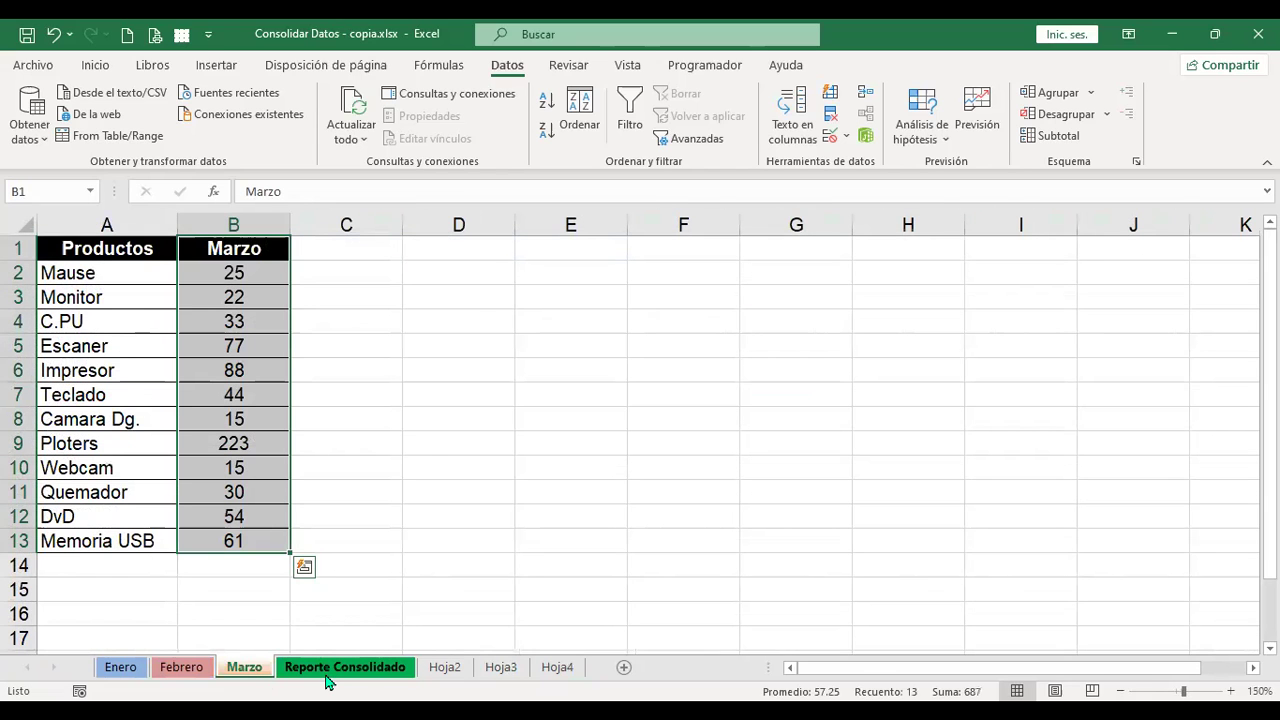
pyautogui.click(121, 671)
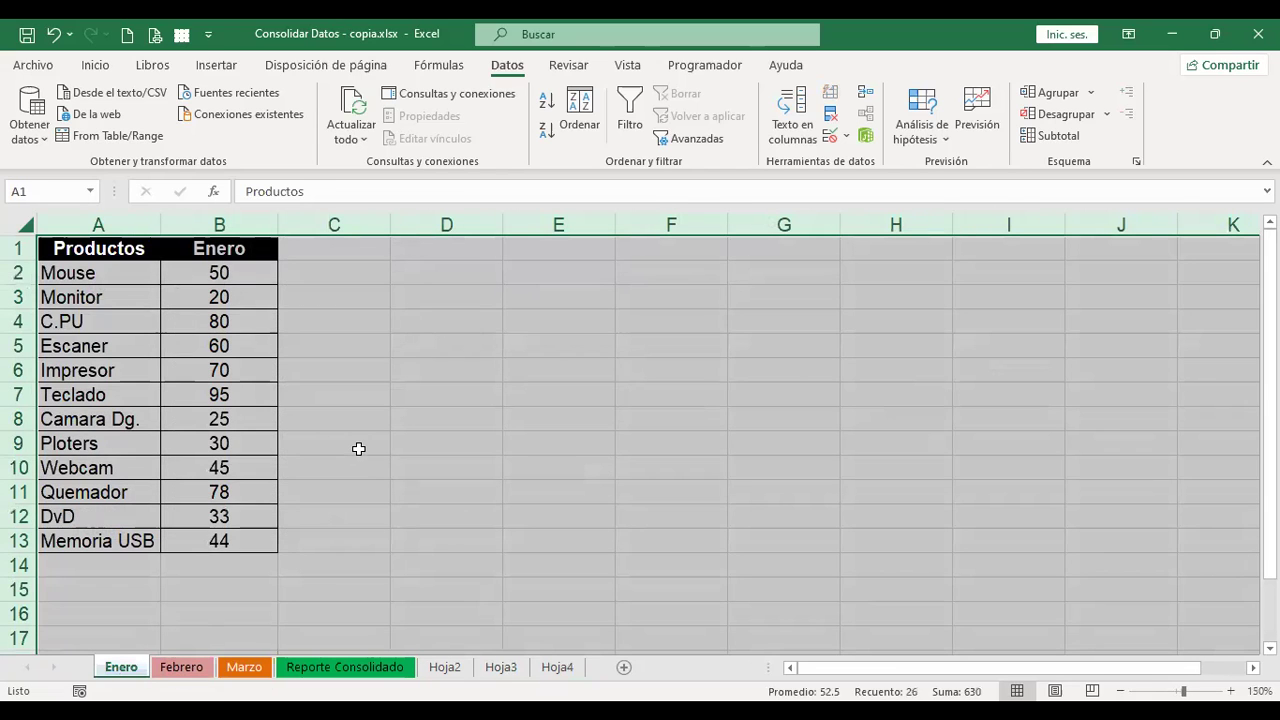
pyautogui.click(355, 449)
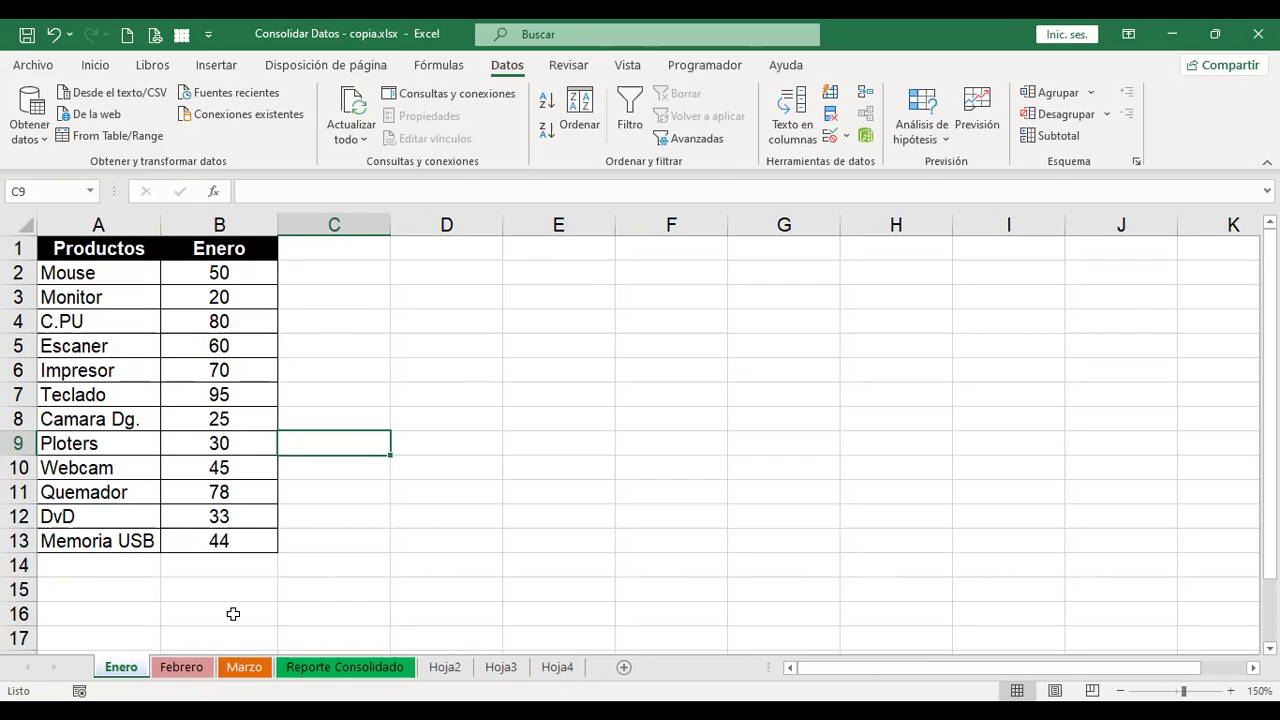
pyautogui.click(345, 667)
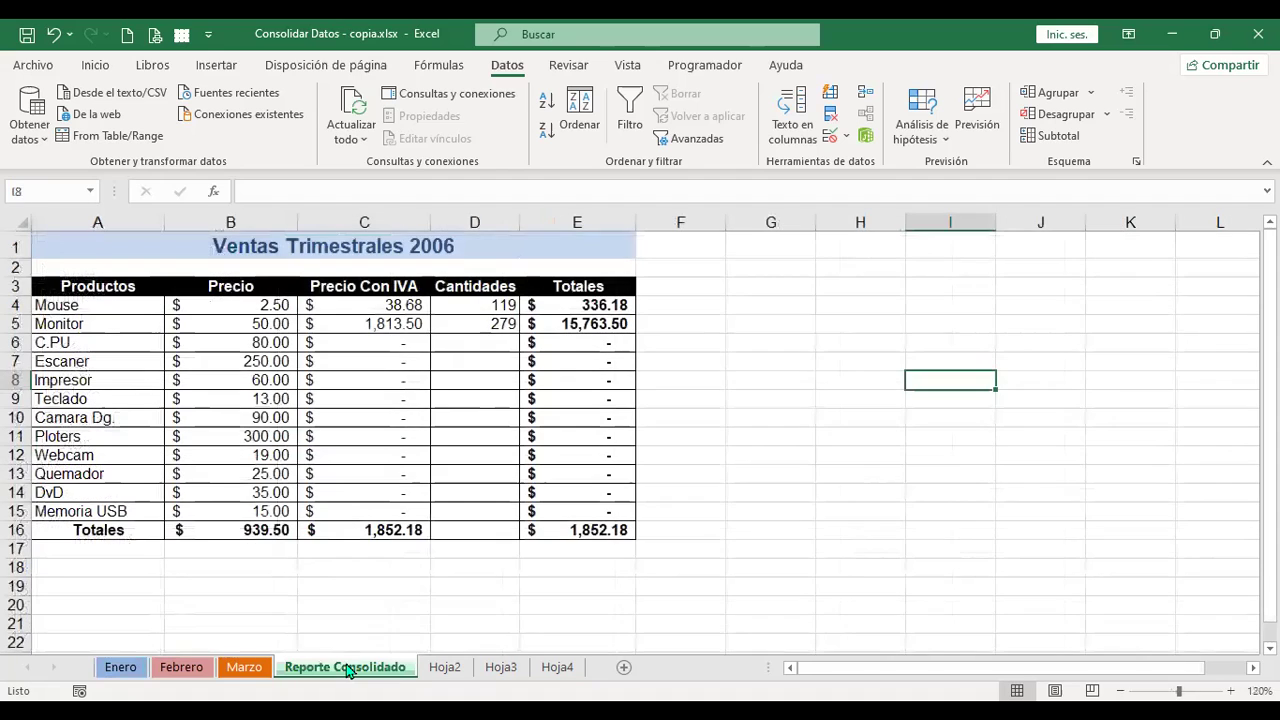
pyautogui.click(498, 330)
# Select cell D6 and save the workbook.
pyautogui.click(500, 341)
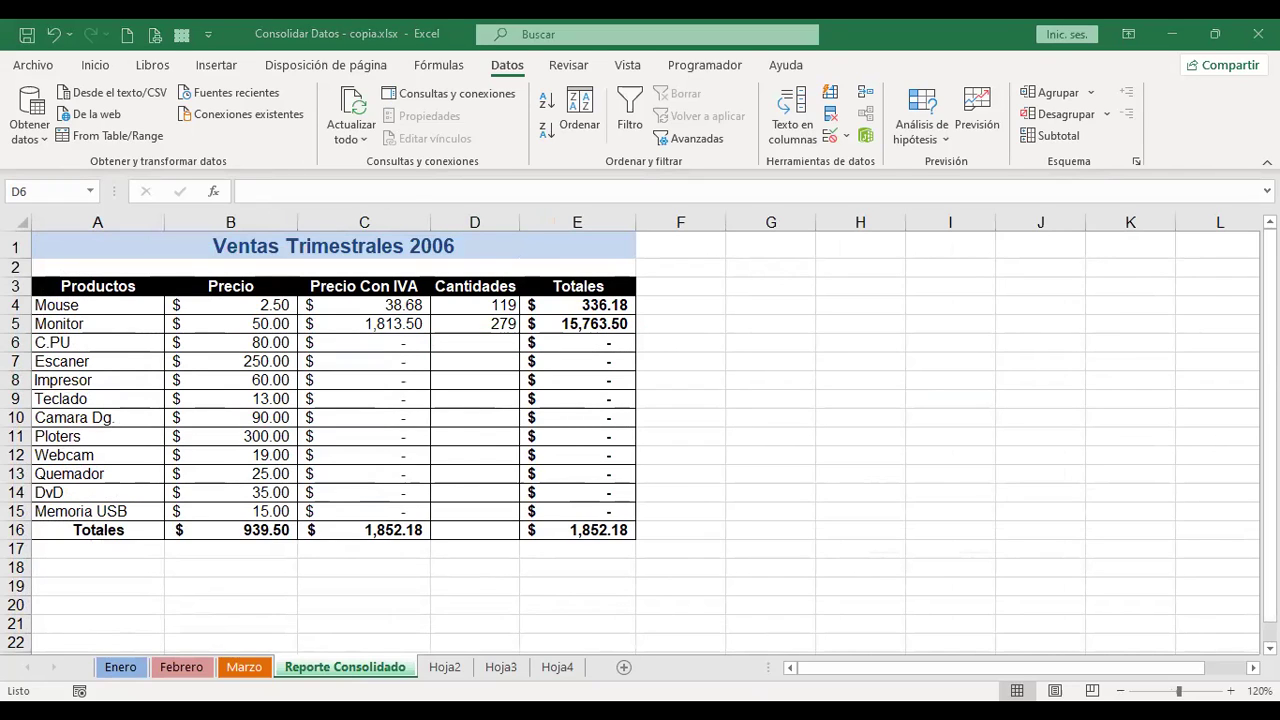
pyautogui.press('Return')
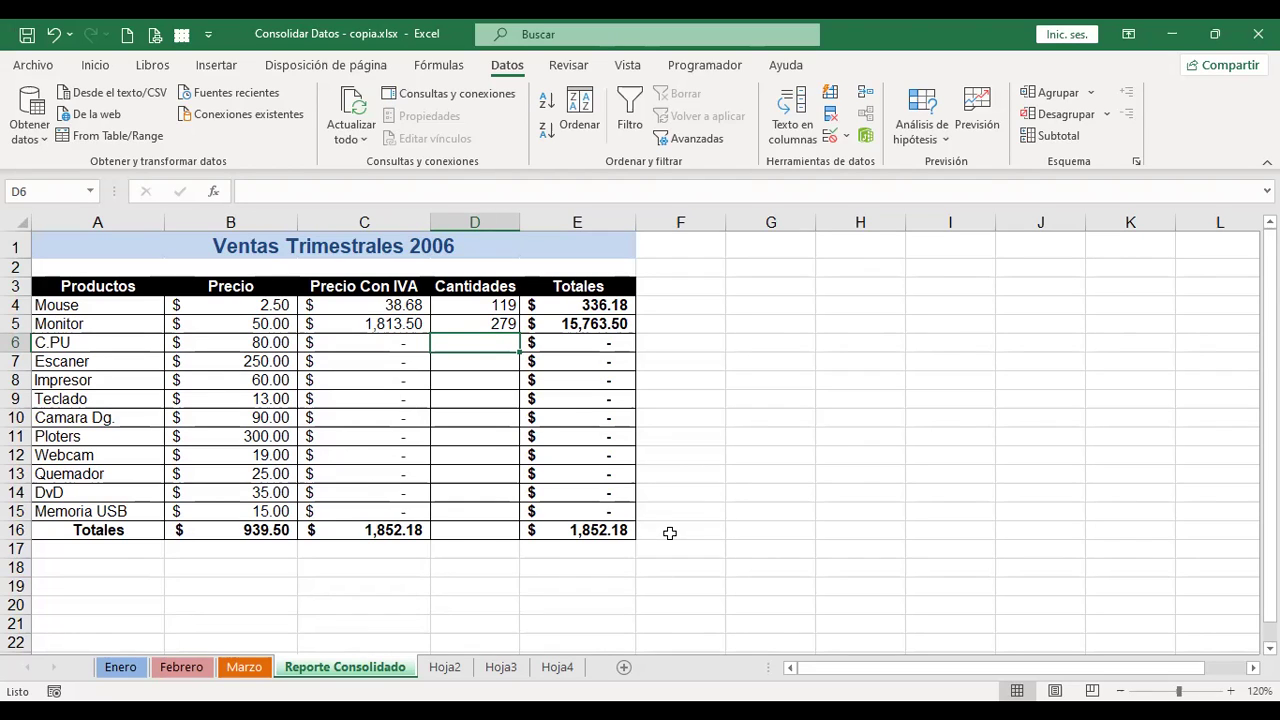
# Flip through Hoja2, Reporte Consolidado and Hoja3, settling on Hoja4's consolidated table.
pyautogui.click(459, 672)
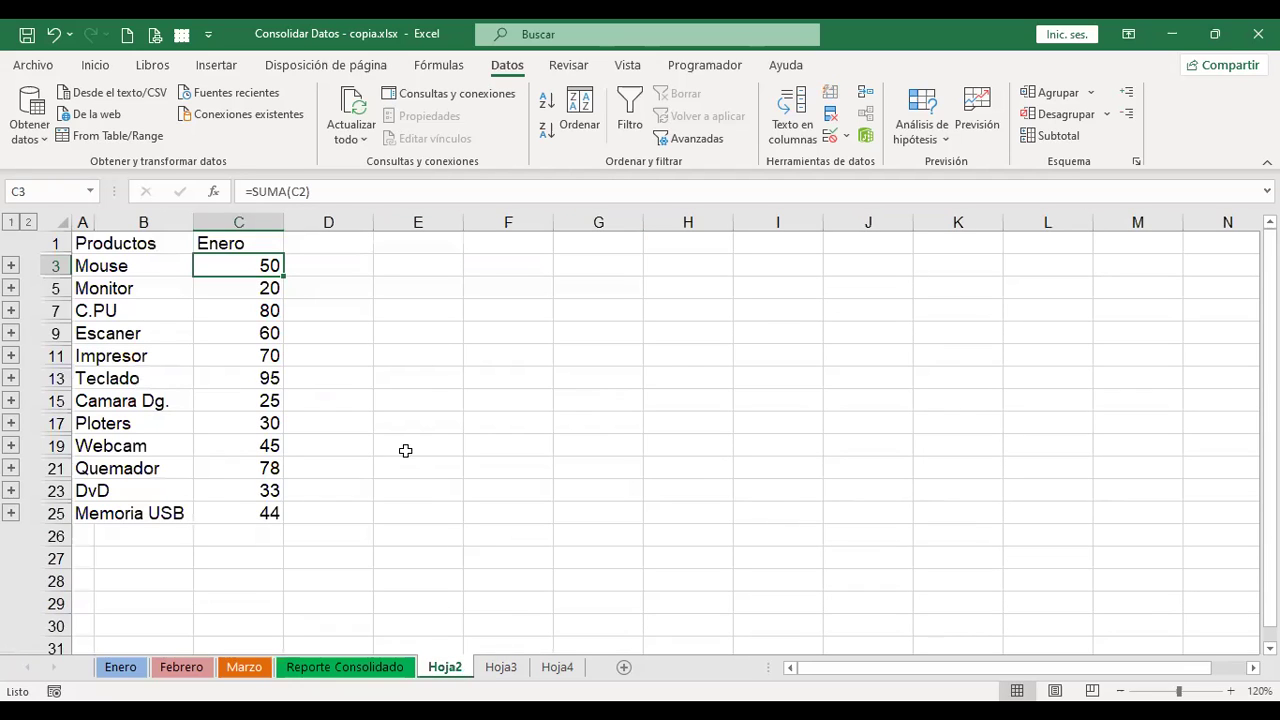
pyautogui.click(378, 668)
pyautogui.click(443, 667)
pyautogui.click(499, 674)
pyautogui.click(565, 677)
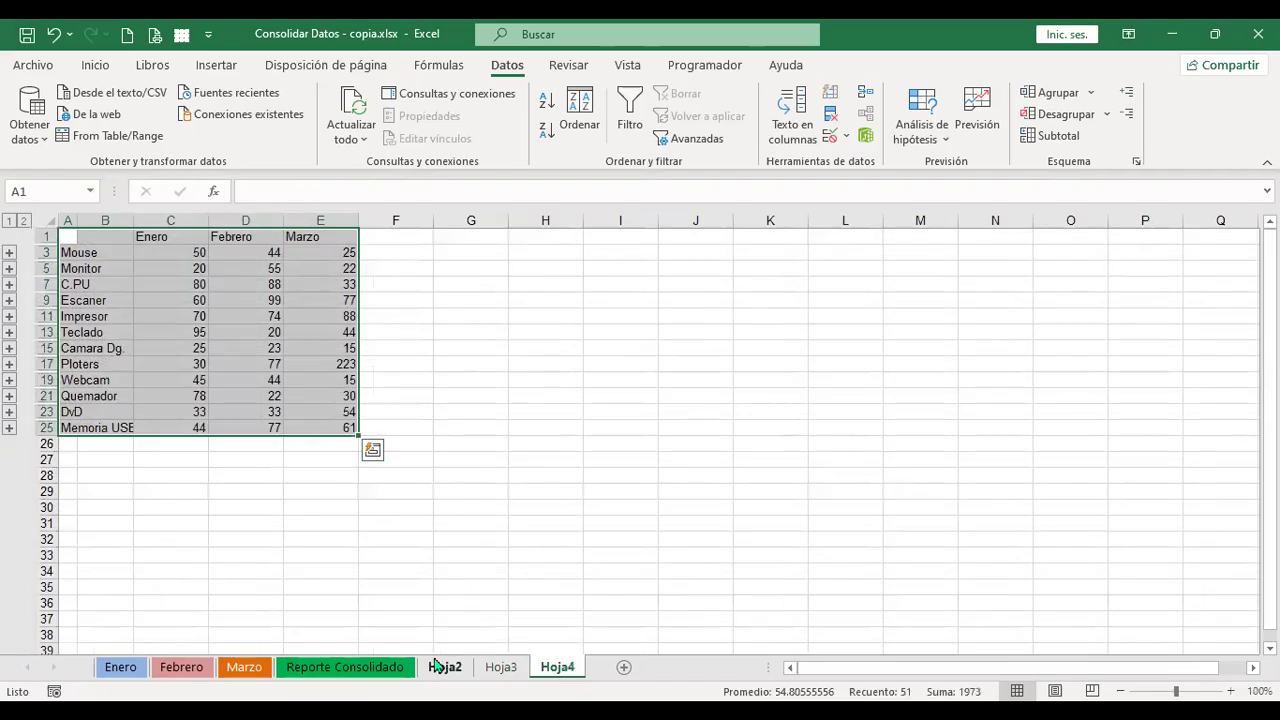
pyautogui.click(443, 667)
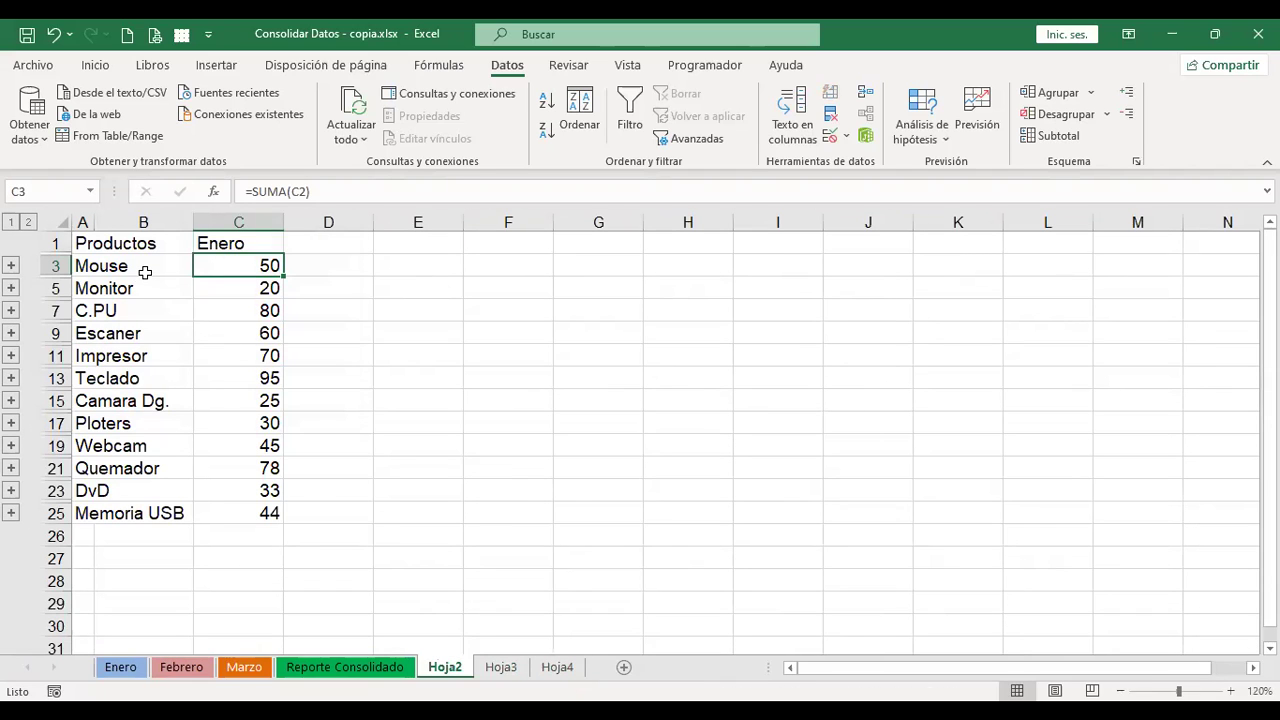
pyautogui.click(560, 670)
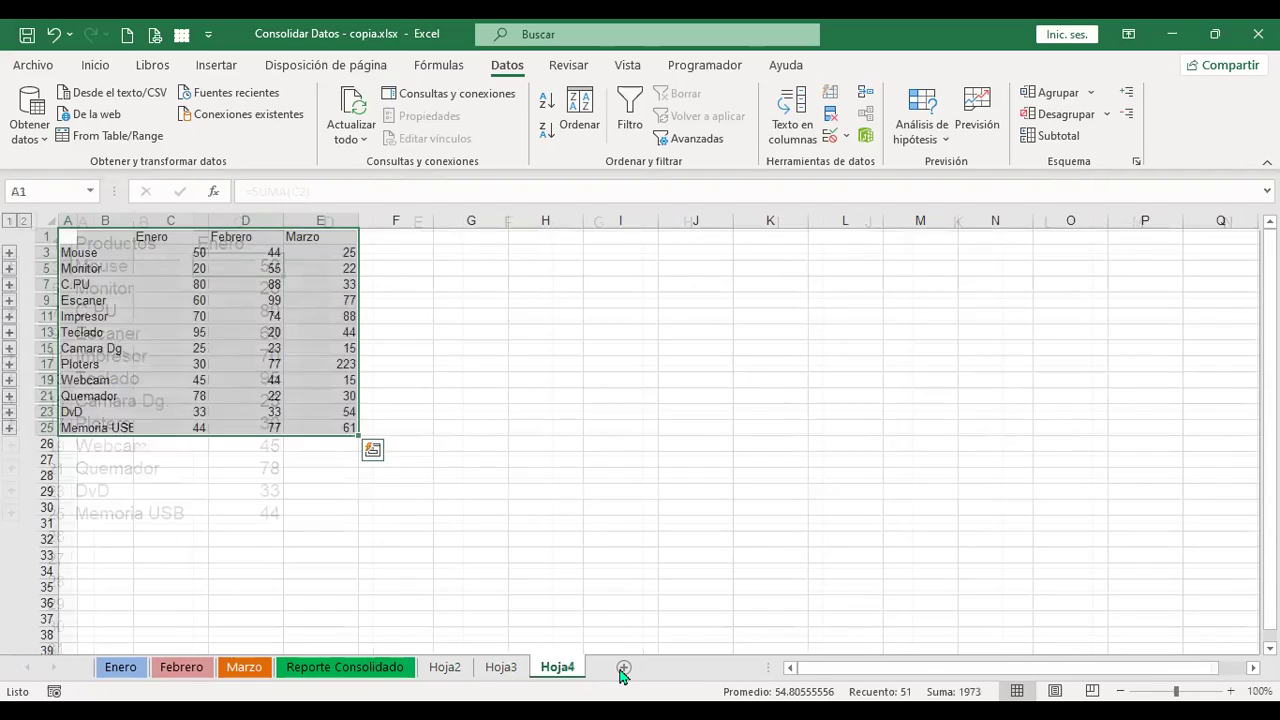
# Add Hoja5 and try an Enero-to-Marzo reference, dismissing the invalid-reference error.
pyautogui.click(622, 670)
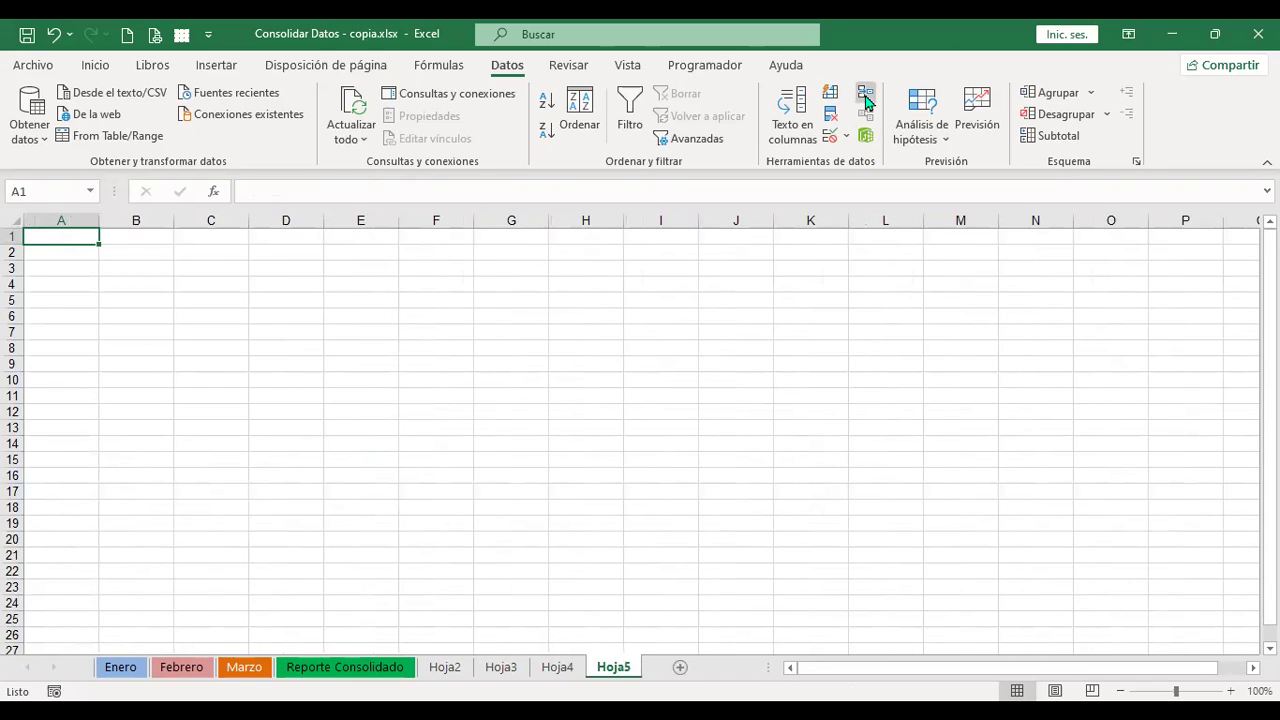
pyautogui.click(866, 101)
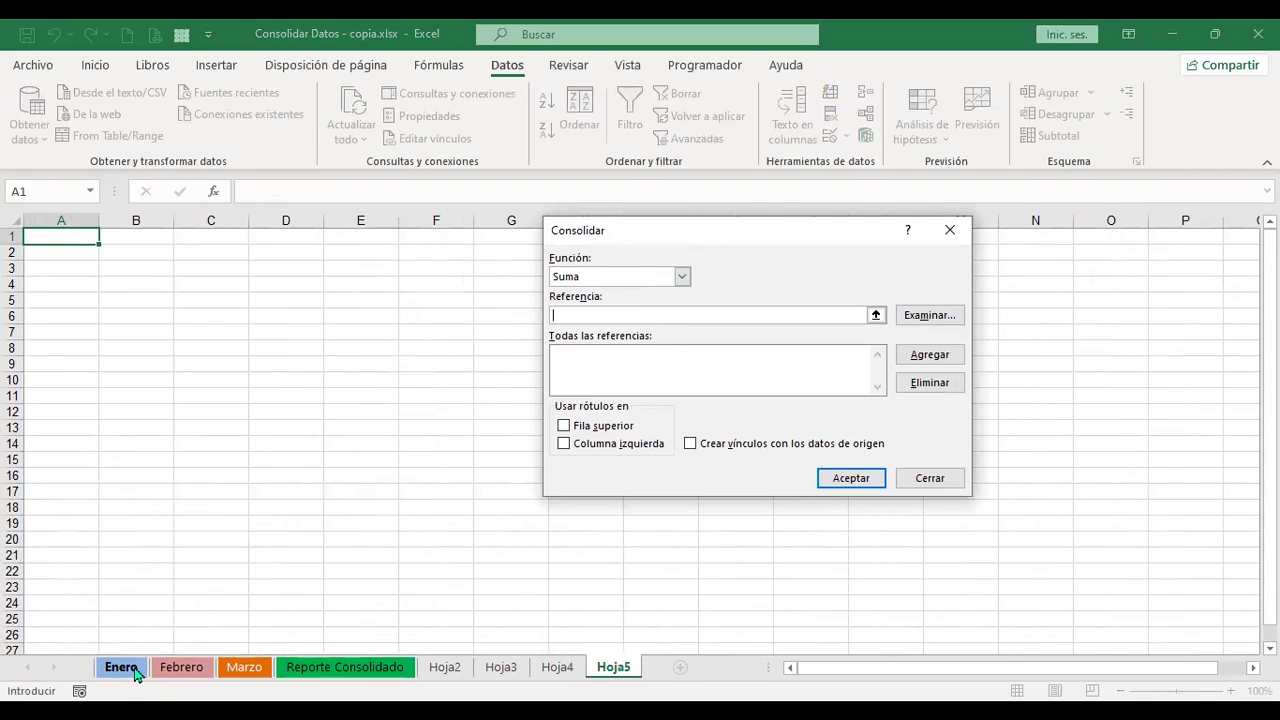
pyautogui.click(135, 670)
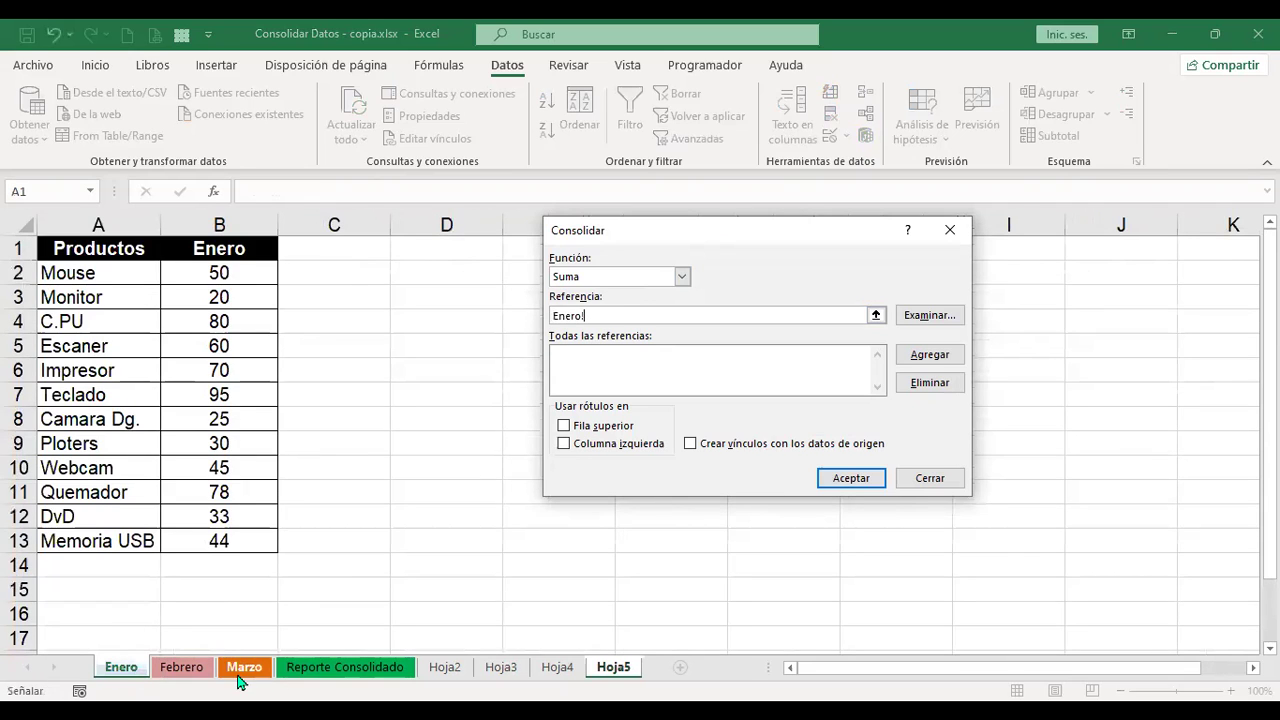
pyautogui.keyDown('shift'); pyautogui.click(245, 669); pyautogui.keyUp('shift')
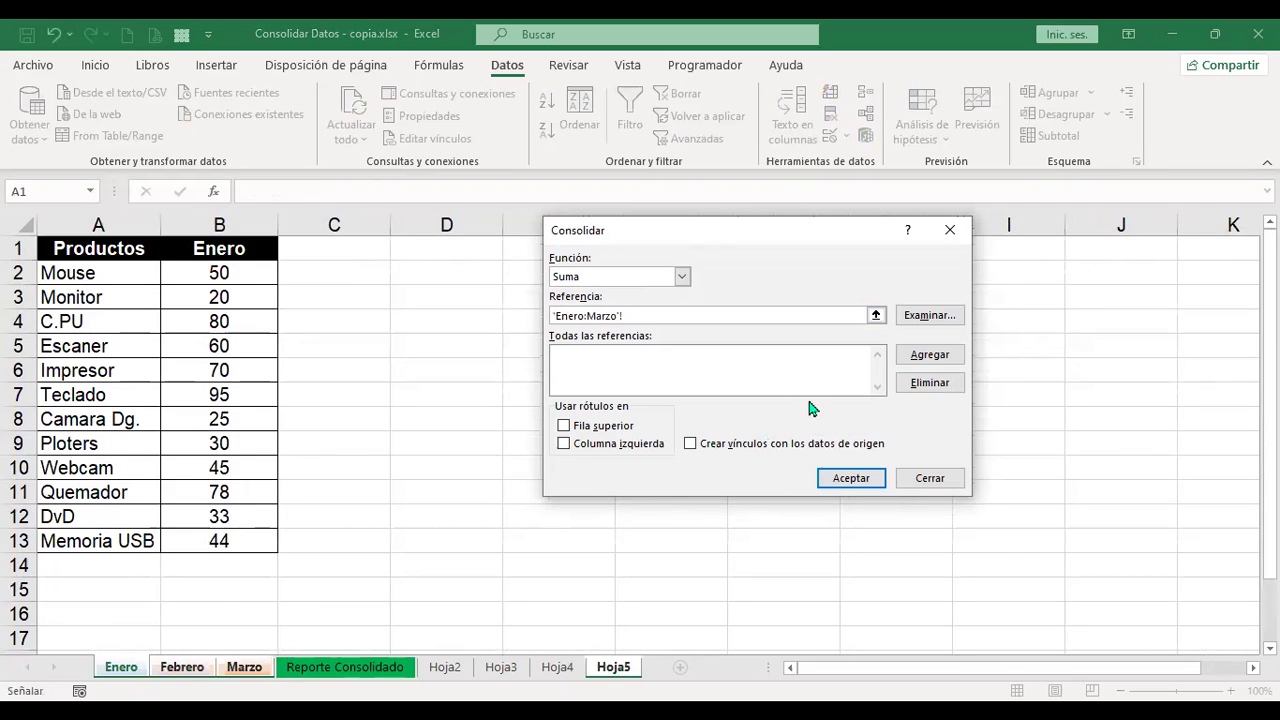
pyautogui.click(910, 360)
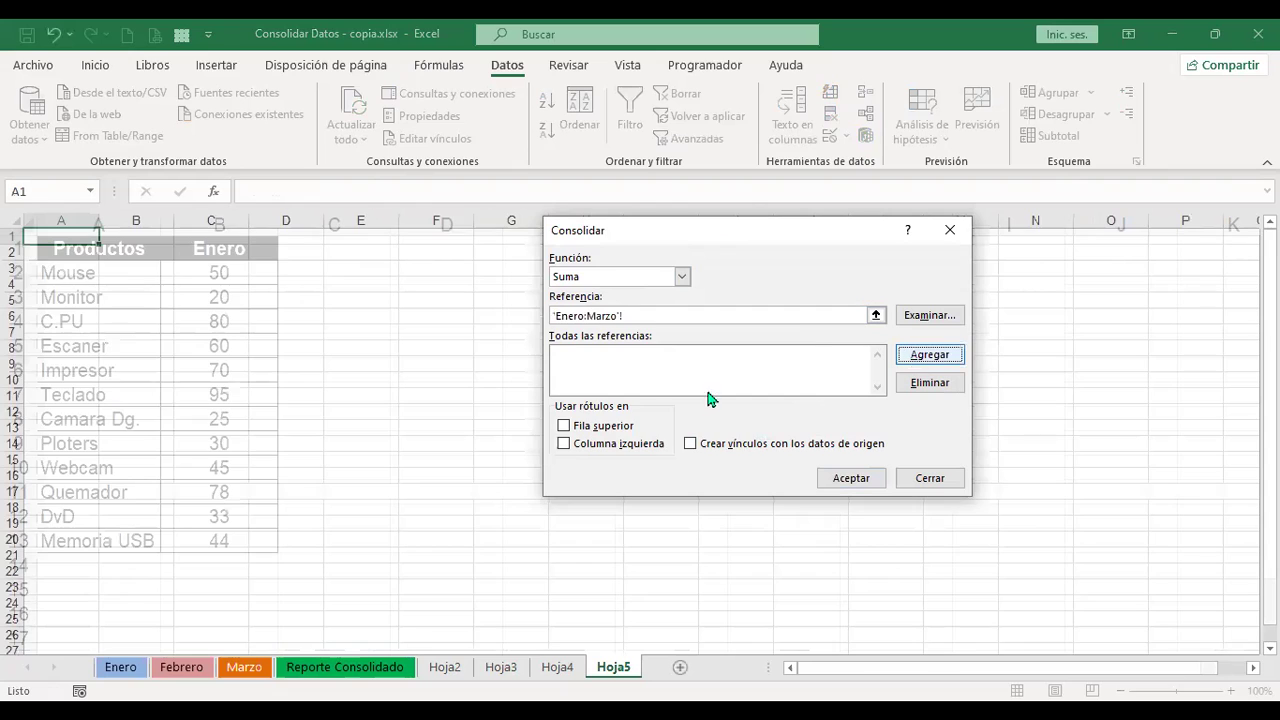
pyautogui.press('Return')
pyautogui.press('BackSpace')
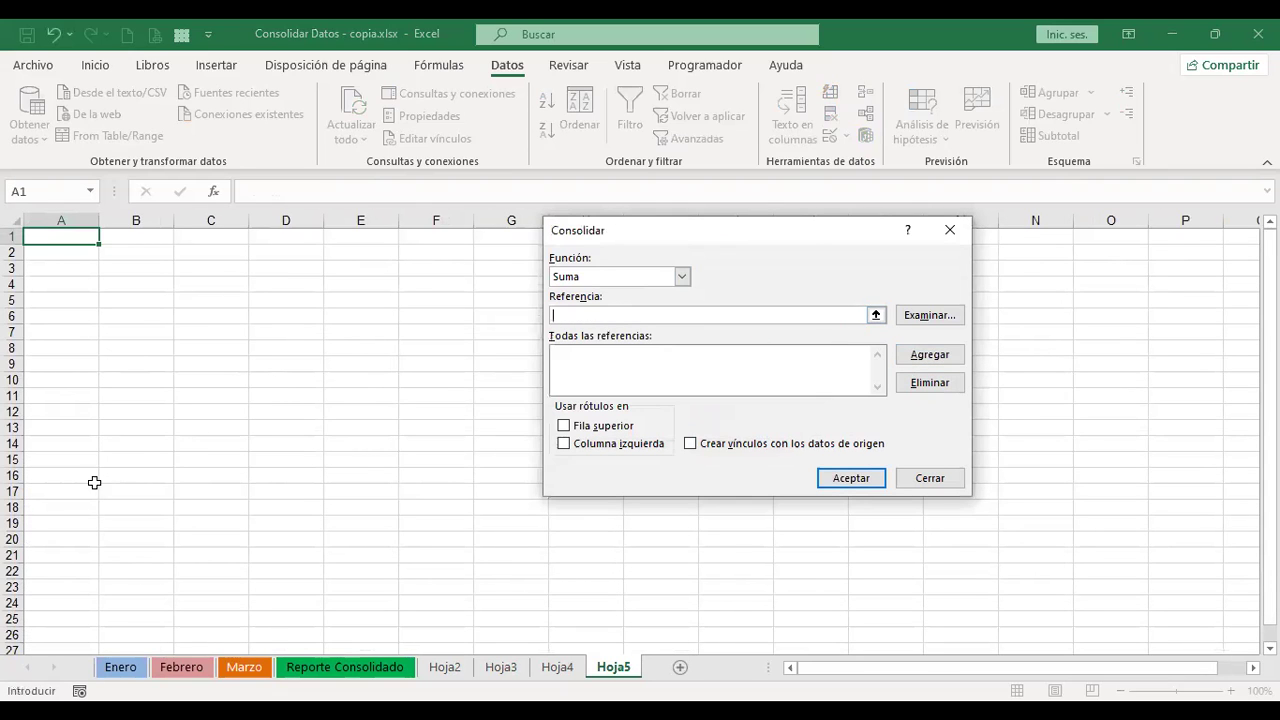
# Add Enero!$A$1:$B$13 with top-row and left-column labels and source links.
pyautogui.click(118, 670)
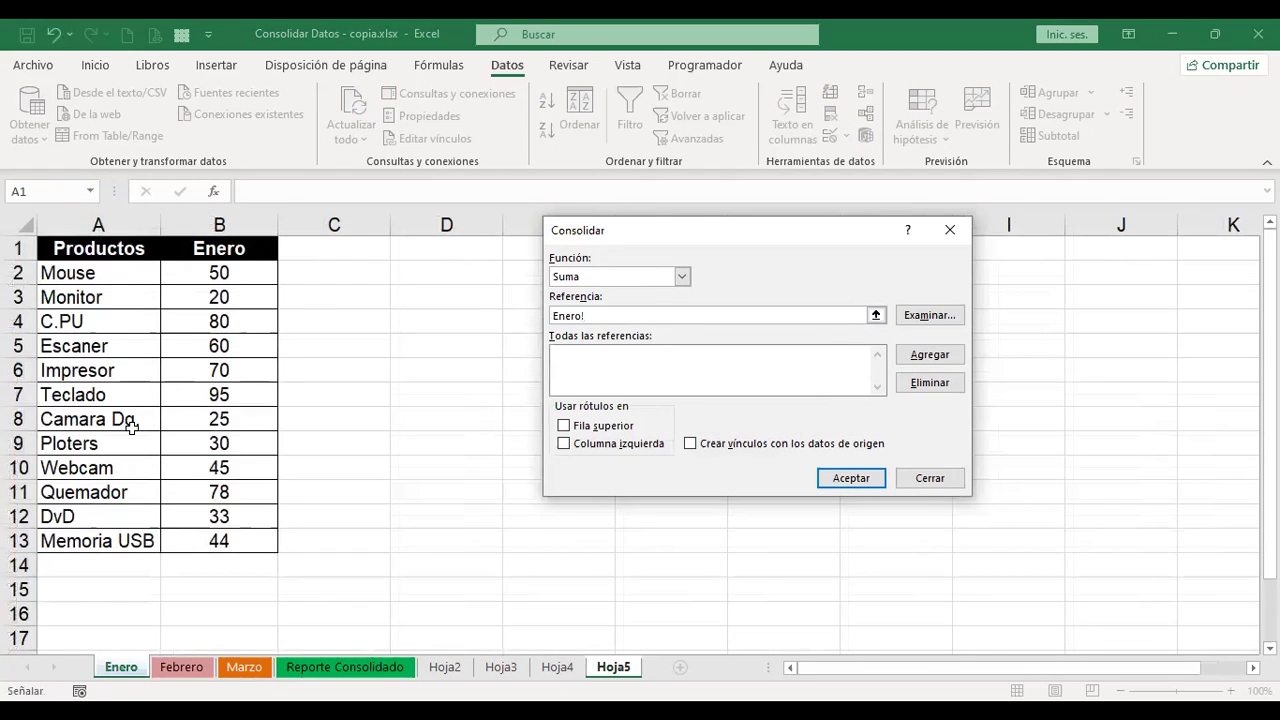
pyautogui.click(125, 247)
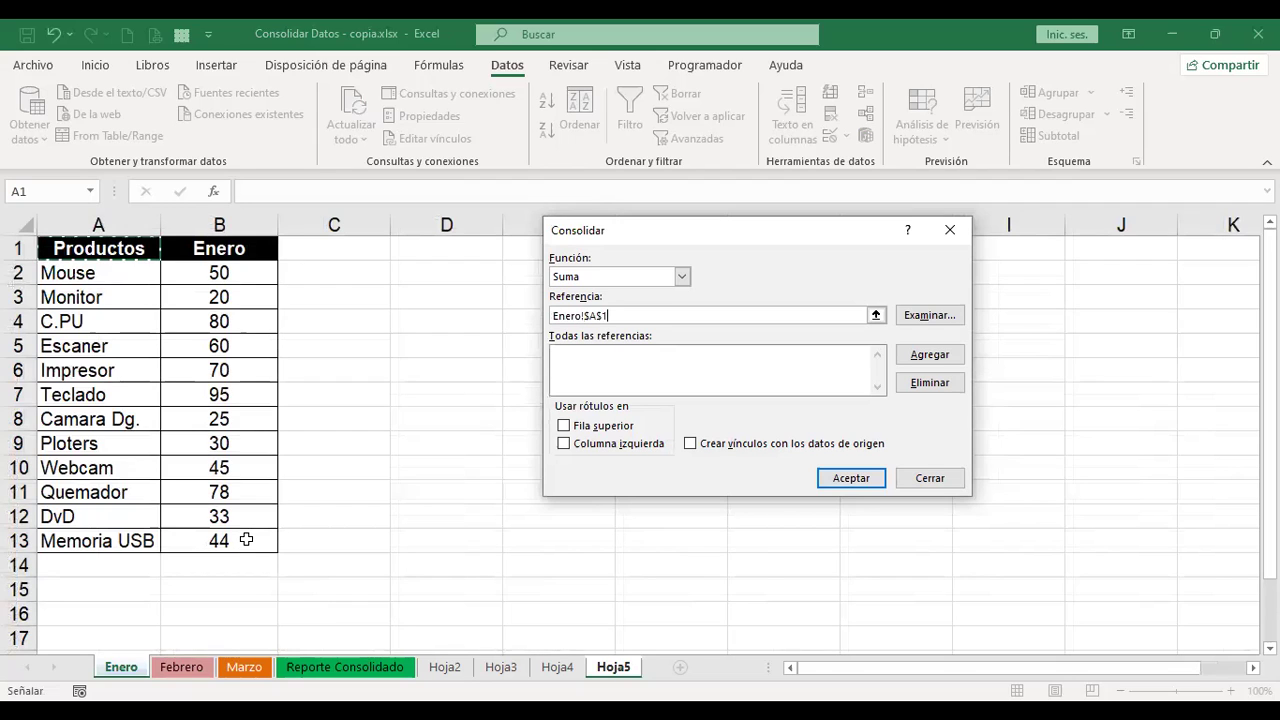
pyautogui.hotkey('ctrl', 'shift', 'End')
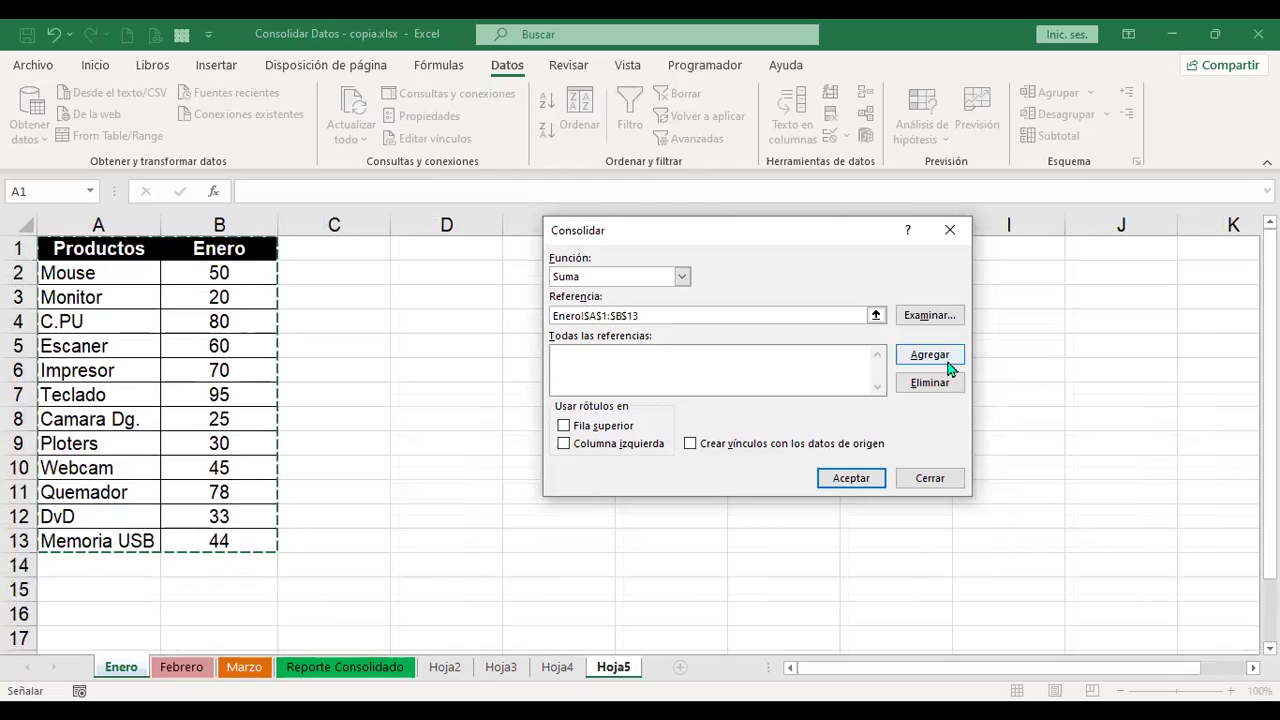
pyautogui.click(948, 358)
pyautogui.click(563, 425)
pyautogui.click(563, 443)
pyautogui.click(690, 443)
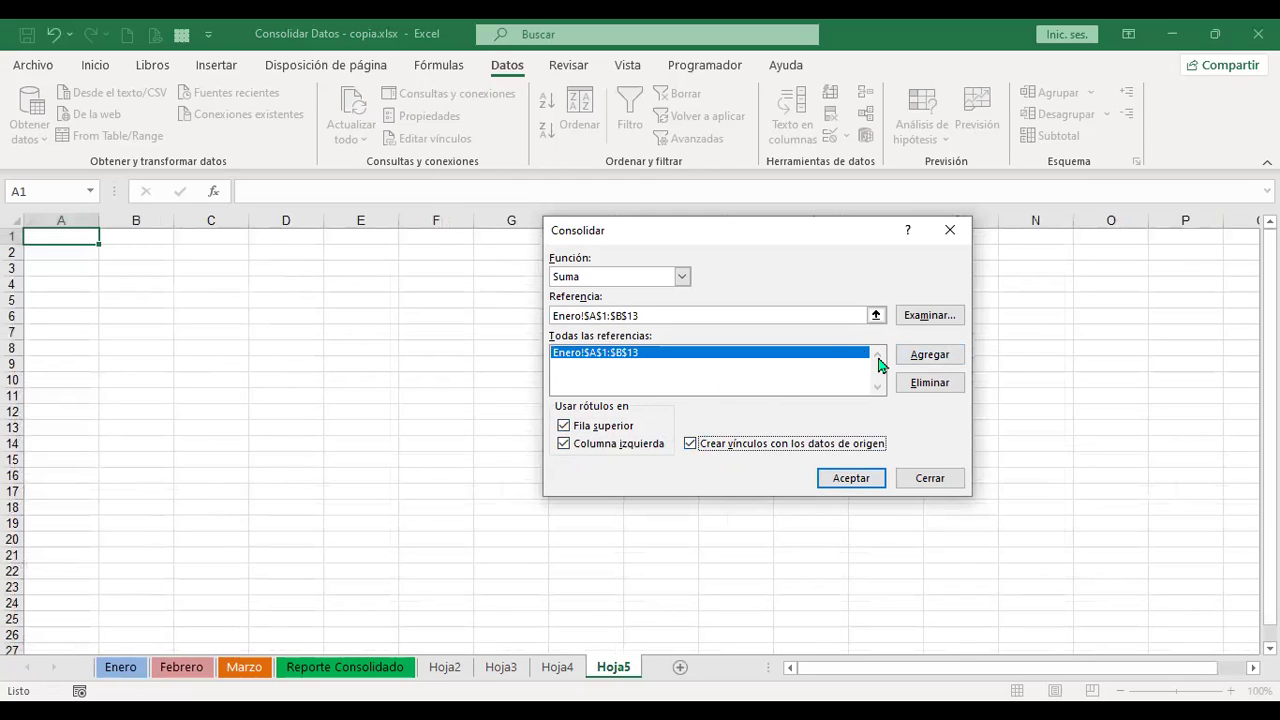
# Replace the reference with Febrero!$A$1:$B$13, consolidate, and copy the result.
pyautogui.click(847, 316)
pyautogui.moveTo(752, 314); pyautogui.dragTo(233, 296)
pyautogui.press('BackSpace')
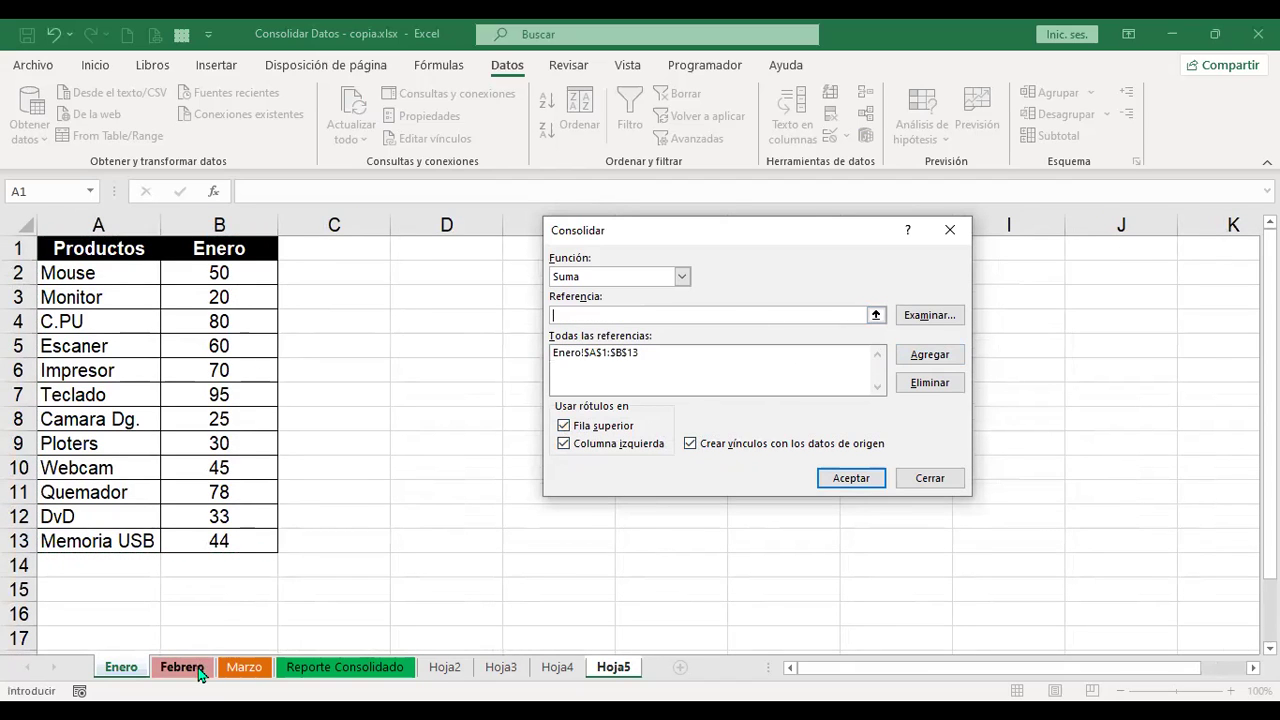
pyautogui.click(199, 670)
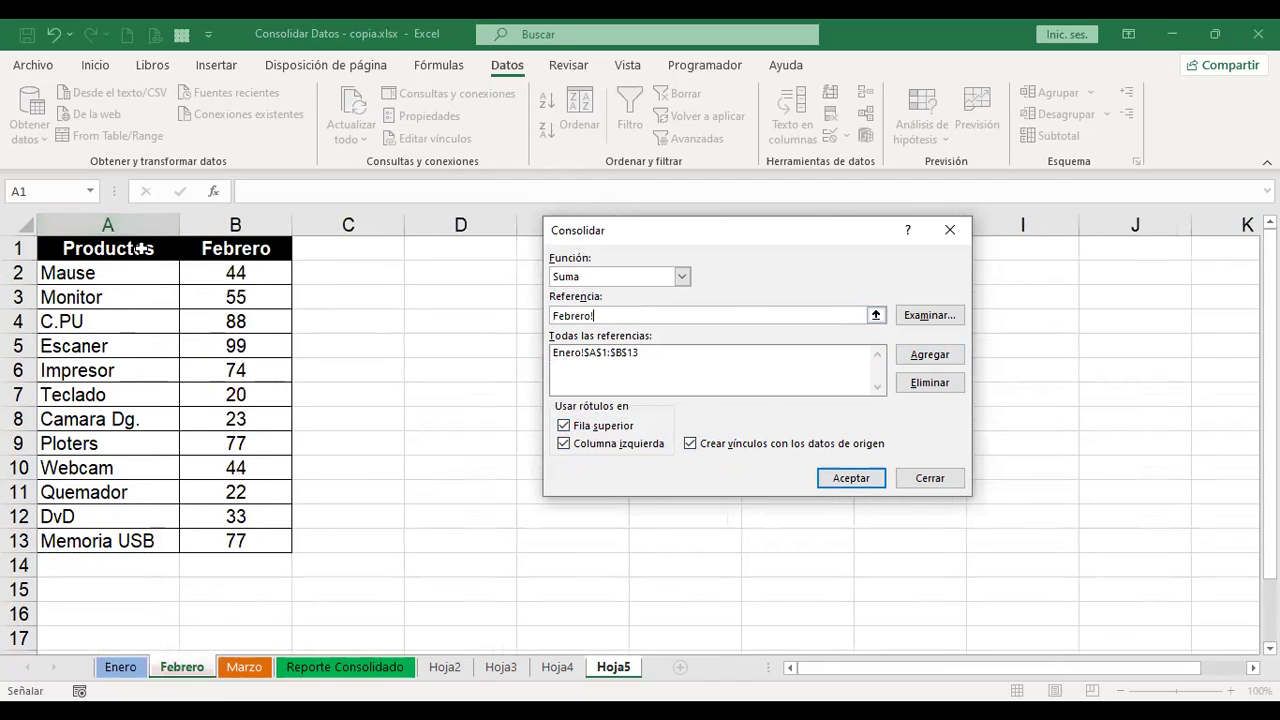
pyautogui.moveTo(141, 249); pyautogui.dragTo(234, 546)
pyautogui.click(866, 478)
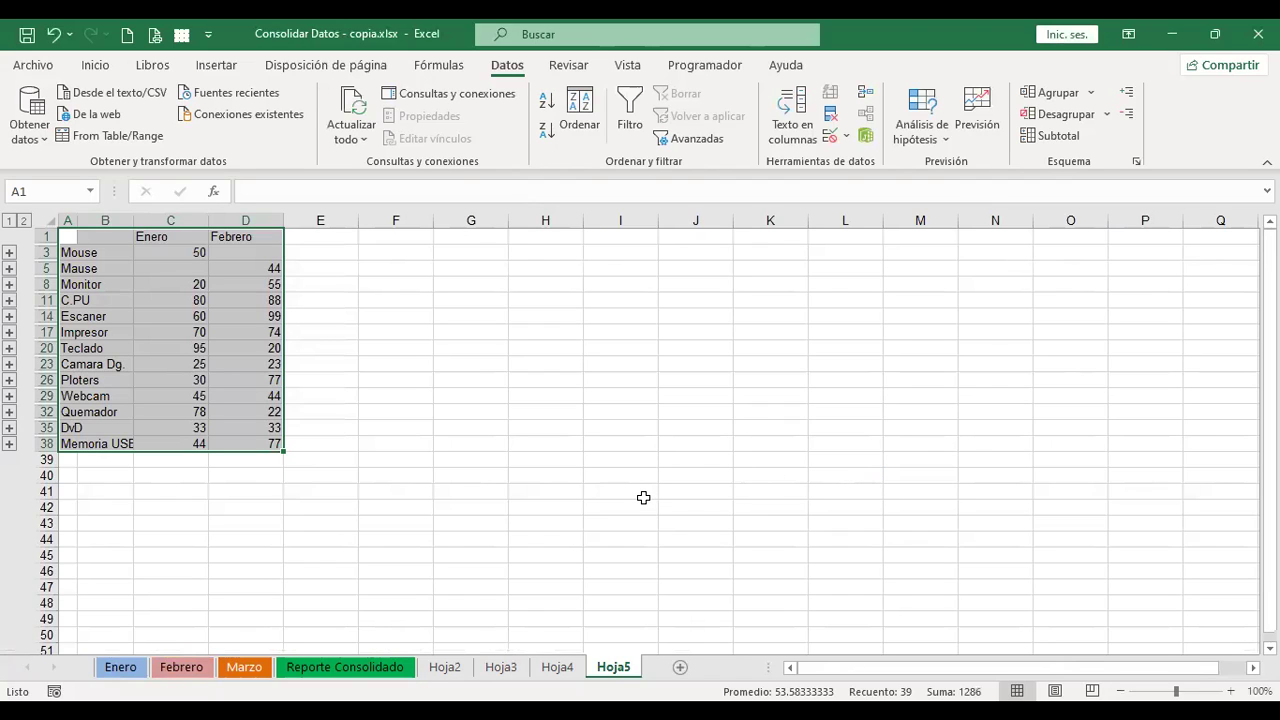
pyautogui.hotkey('ctrl', 'c')
pyautogui.hotkey('ctrl', 'pageup')
pyautogui.hotkey('ctrl', 'pageup')
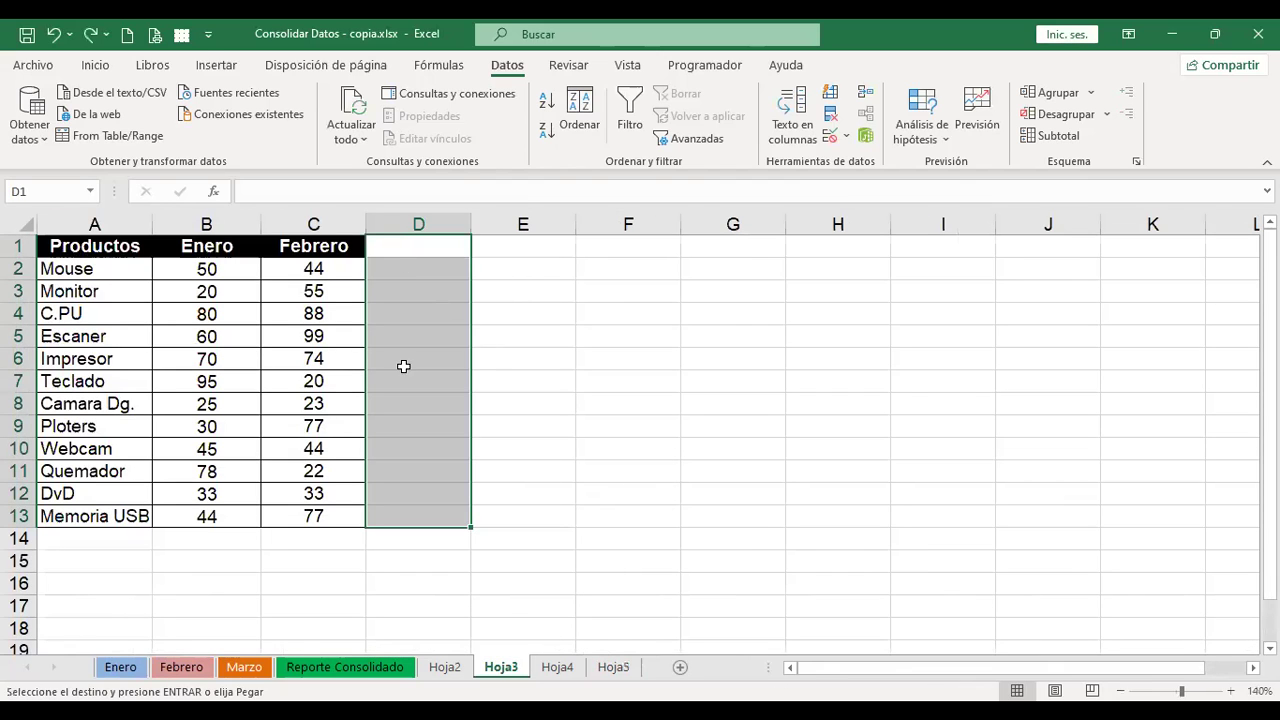
# Compare Hoja5's Enero–Febrero summary with Hoja4's three-month table, ending on Hoja5.
pyautogui.click(613, 668)
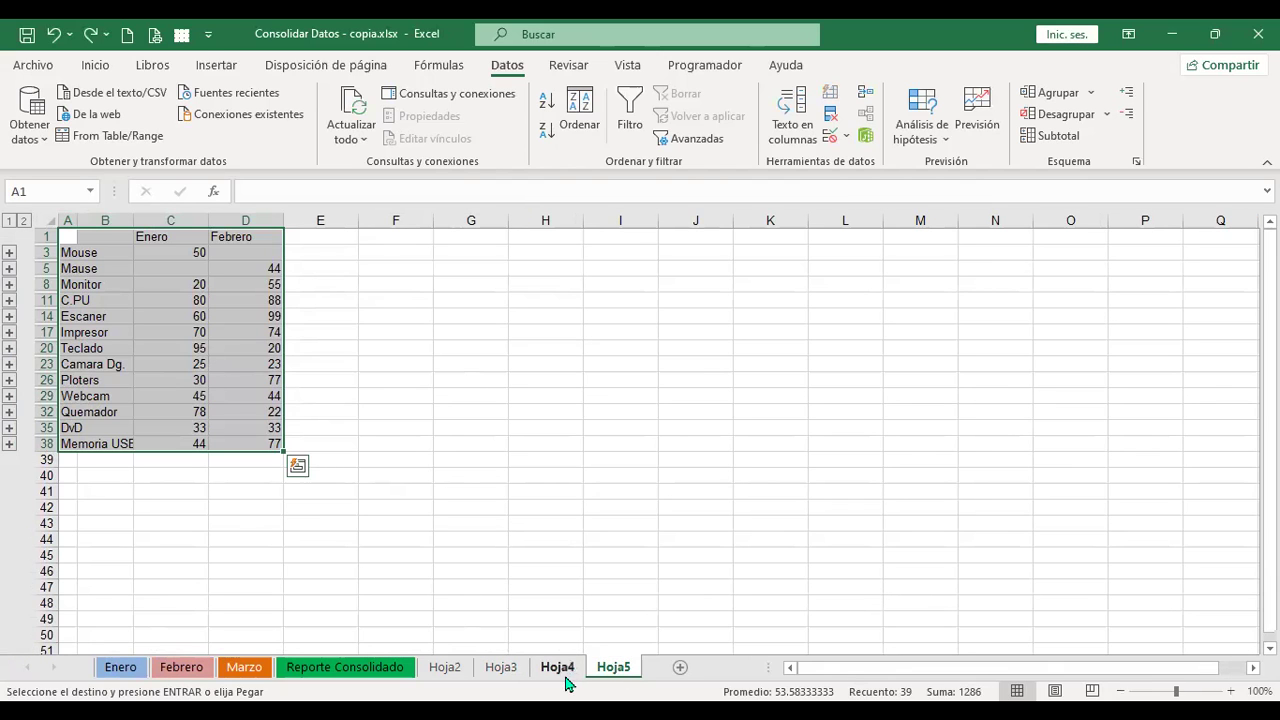
pyautogui.click(560, 670)
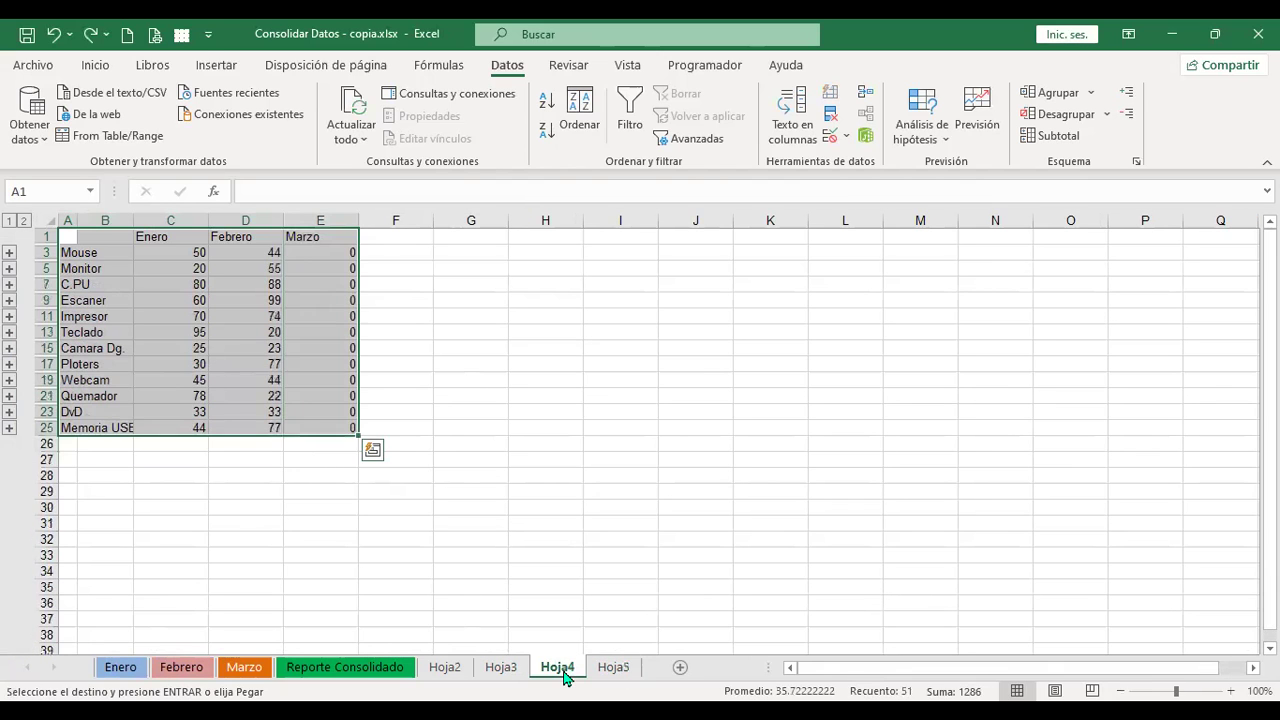
pyautogui.click(617, 676)
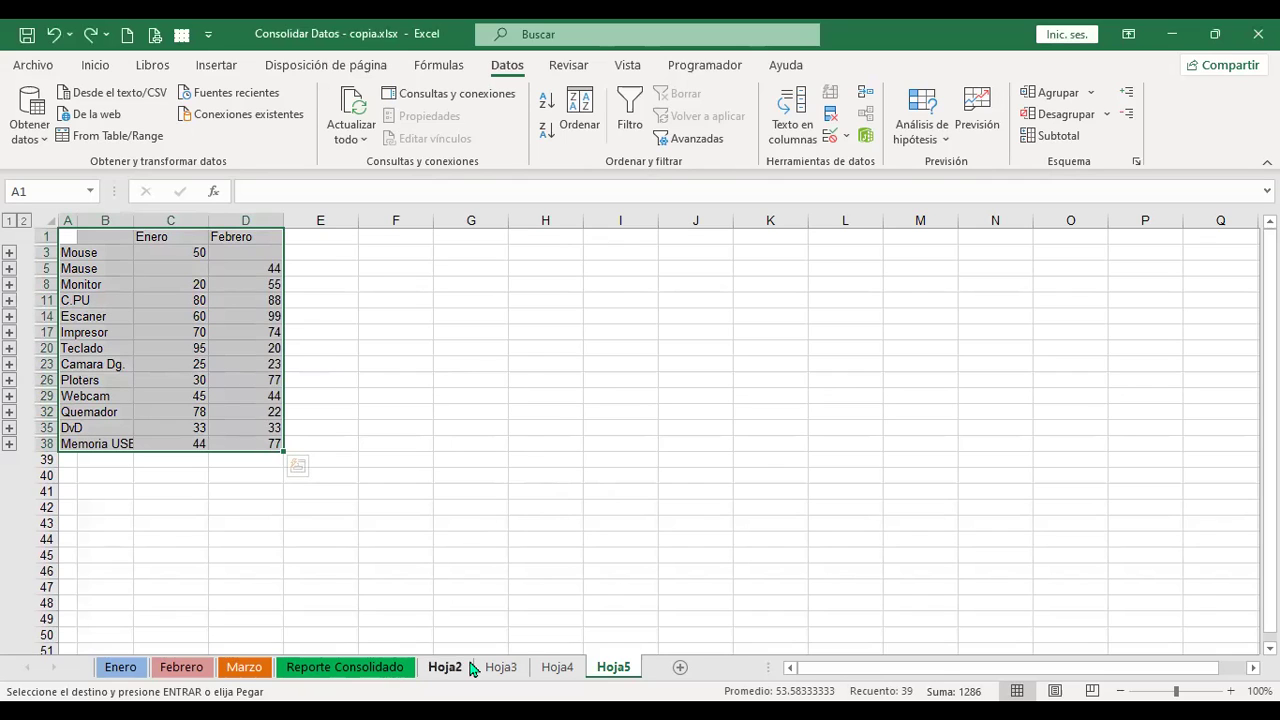
# Review the Consolidar references behind Hoja4's summary from cell C5 and close without changes.
pyautogui.click(557, 668)
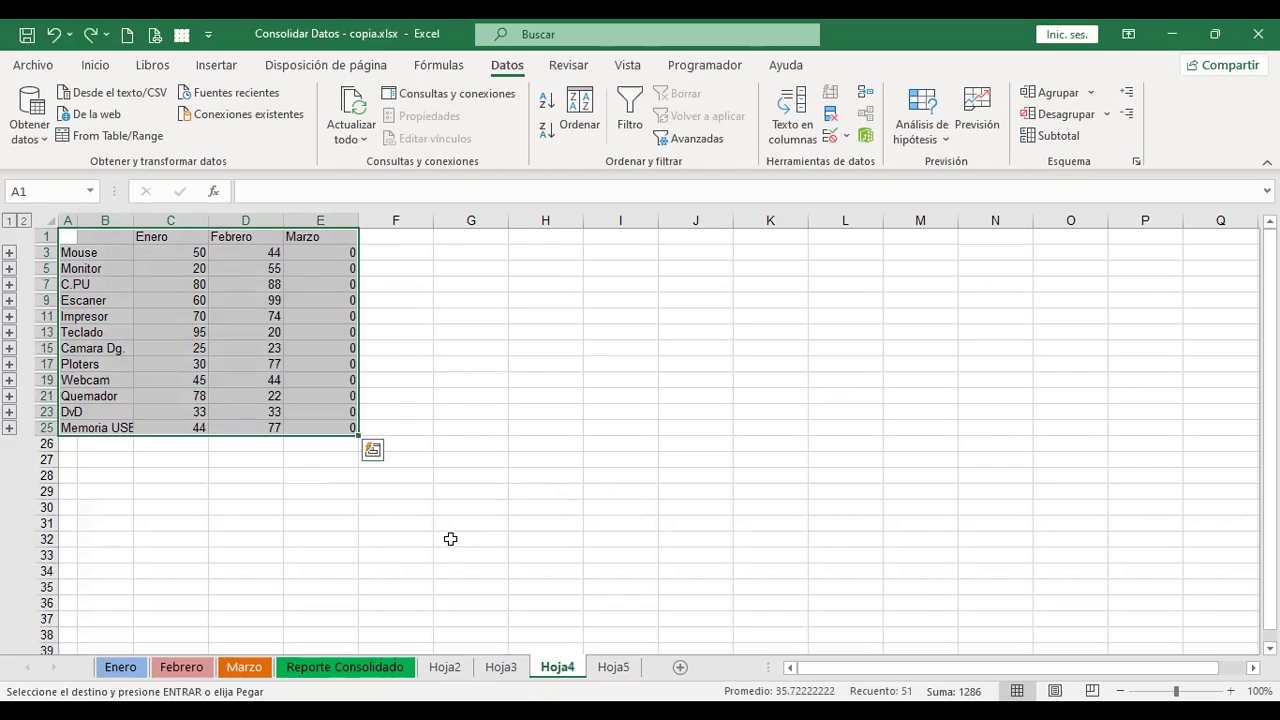
pyautogui.click(450, 539)
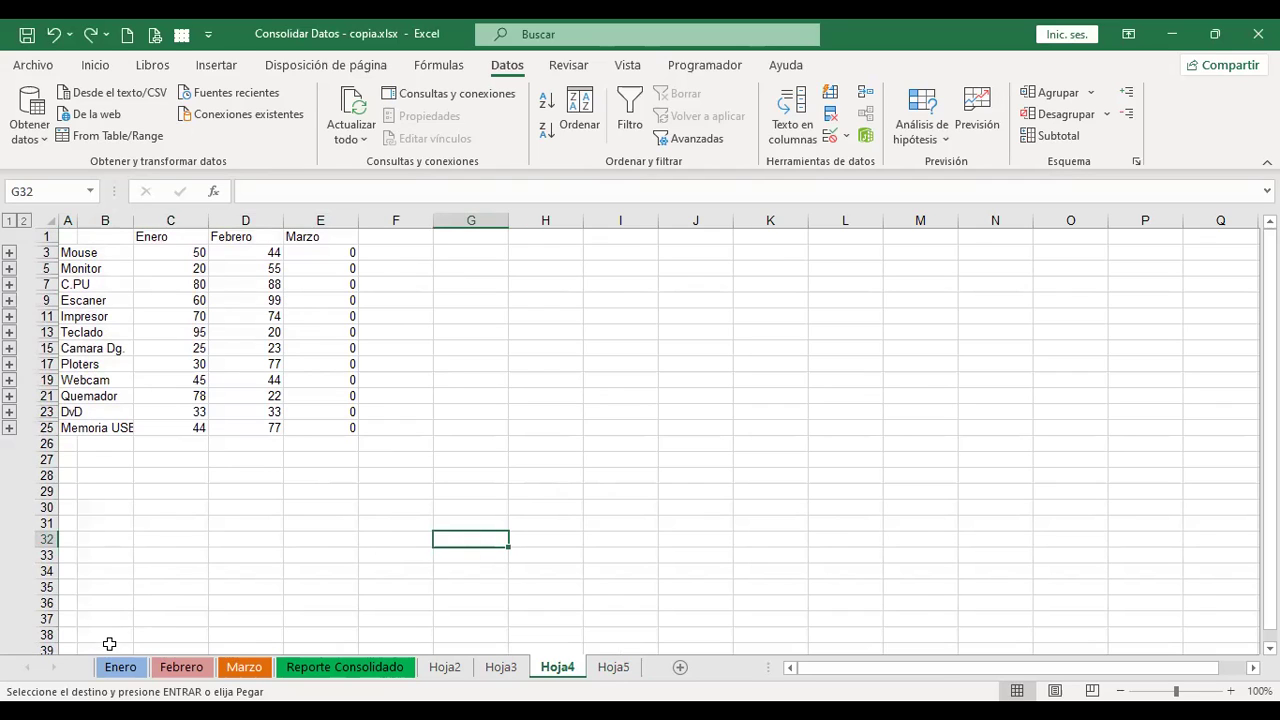
pyautogui.click(199, 267)
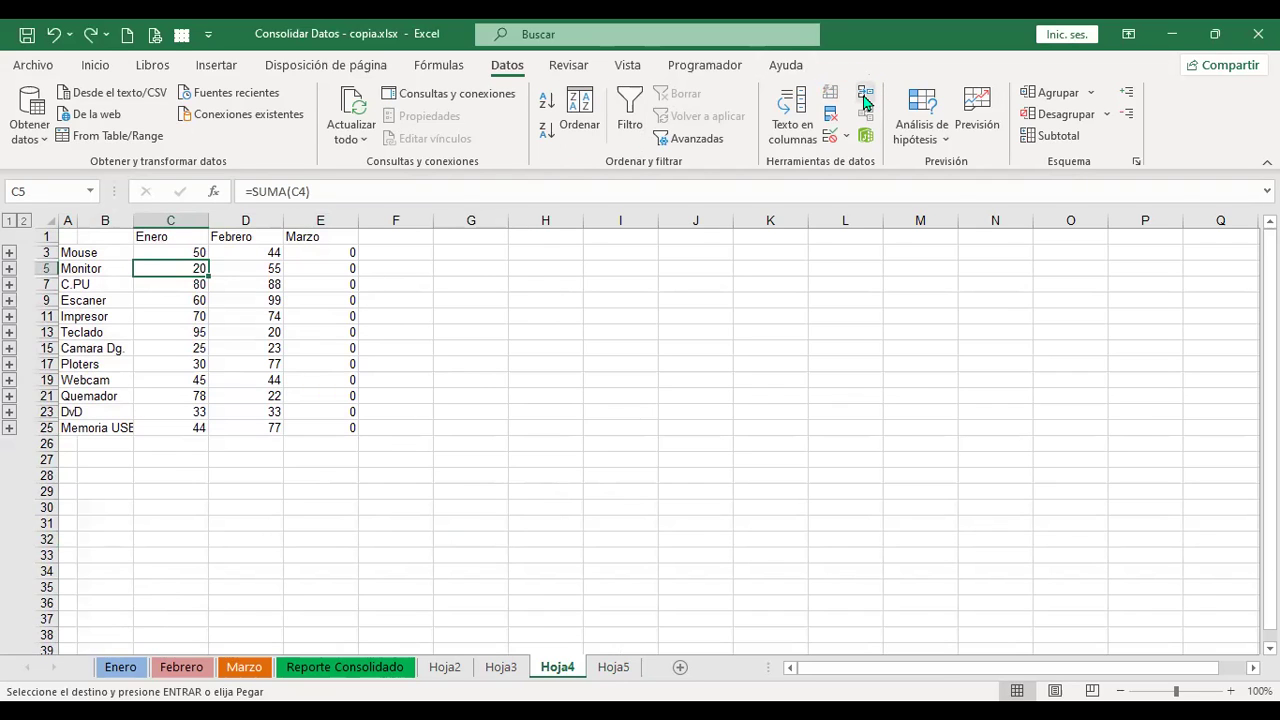
pyautogui.click(866, 100)
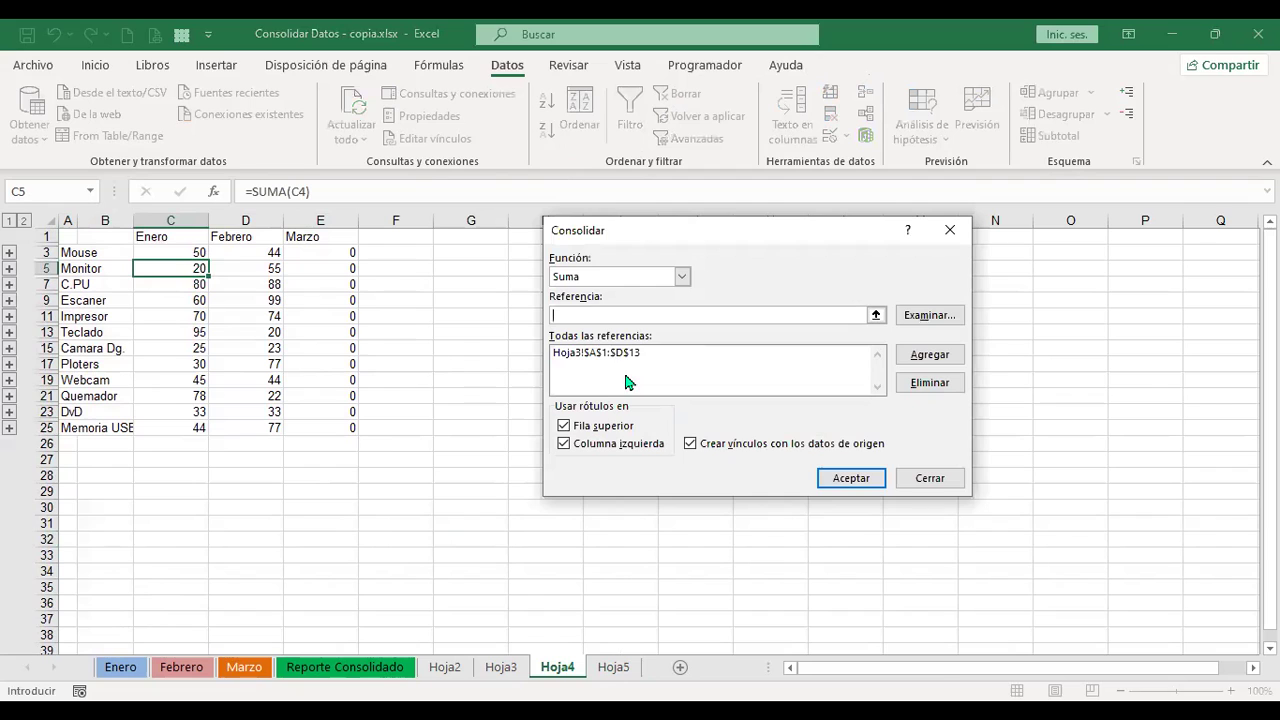
pyautogui.click(940, 477)
pyautogui.click(929, 478)
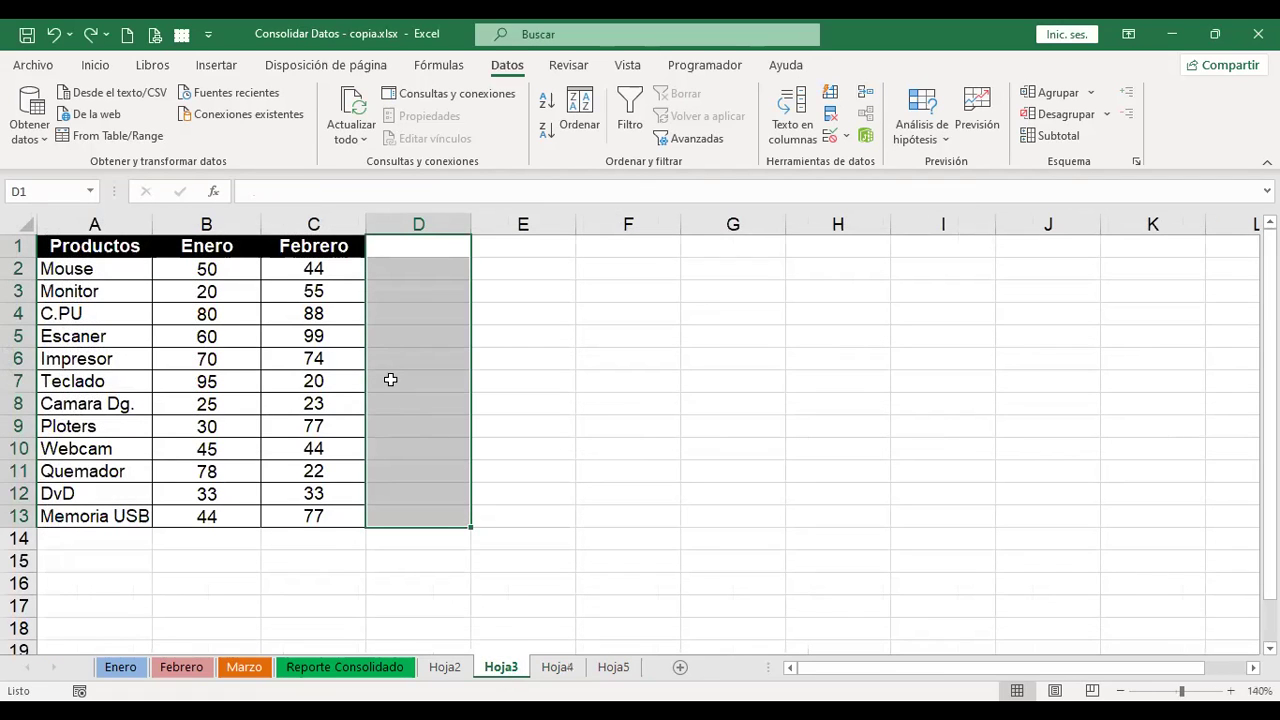
pyautogui.click(414, 252)
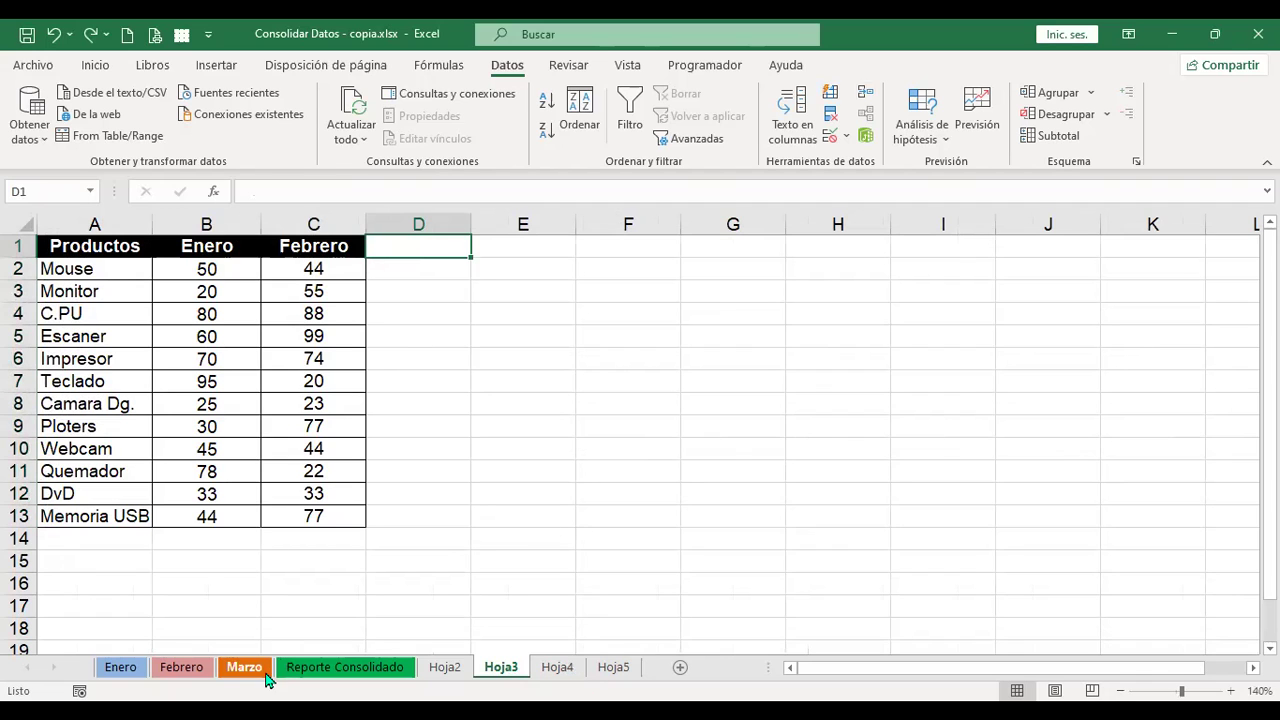
# Copy Marzo!B1:B13 and paste it into column D of Hoja3.
pyautogui.click(551, 667)
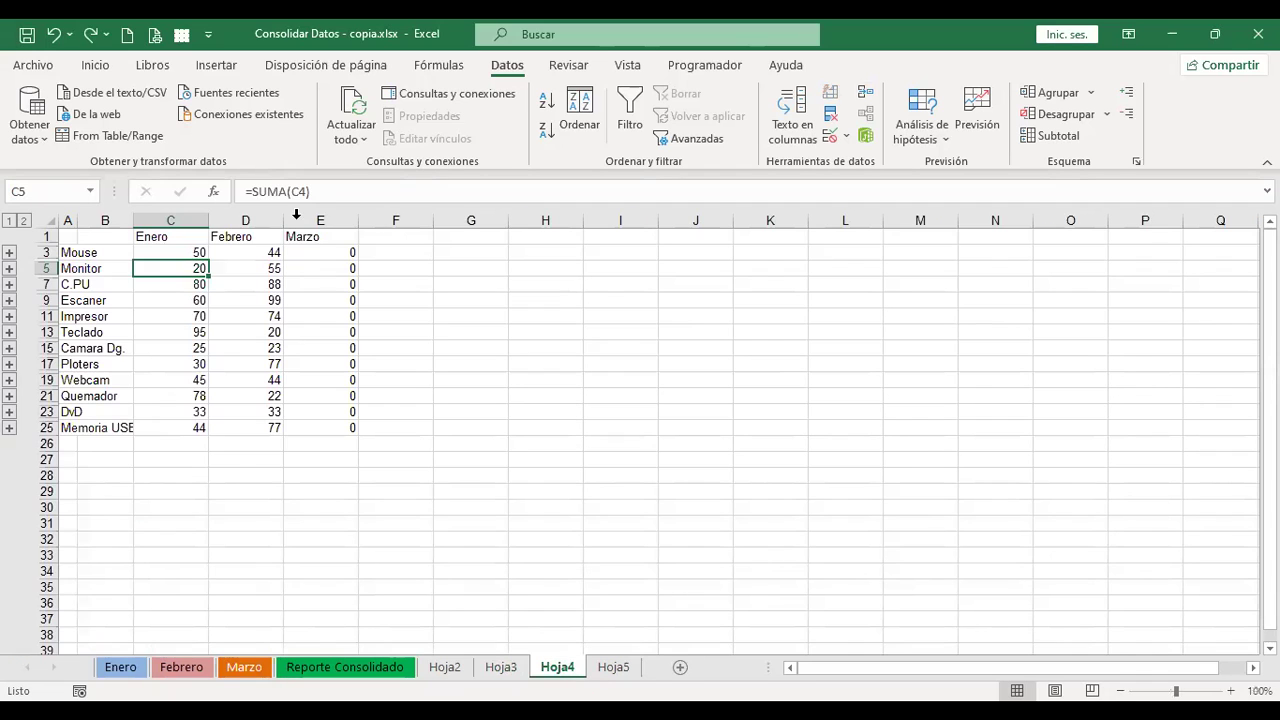
pyautogui.click(370, 668)
pyautogui.click(443, 670)
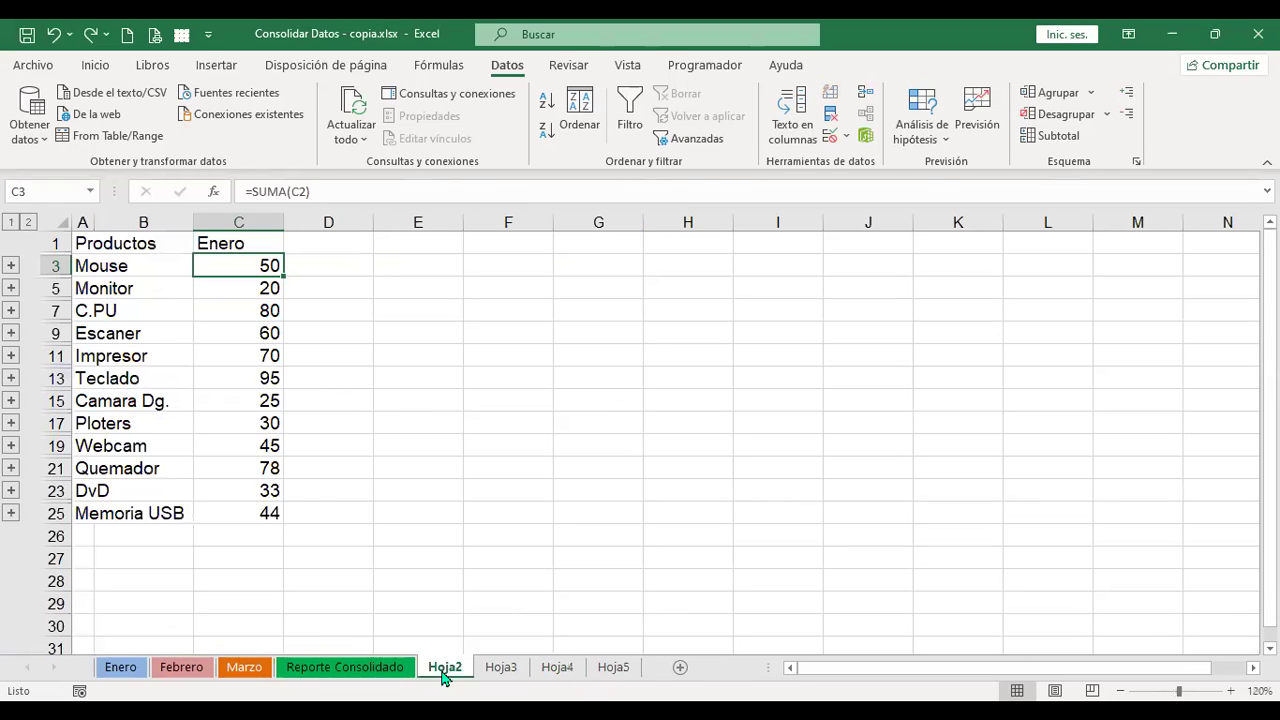
pyautogui.click(255, 667)
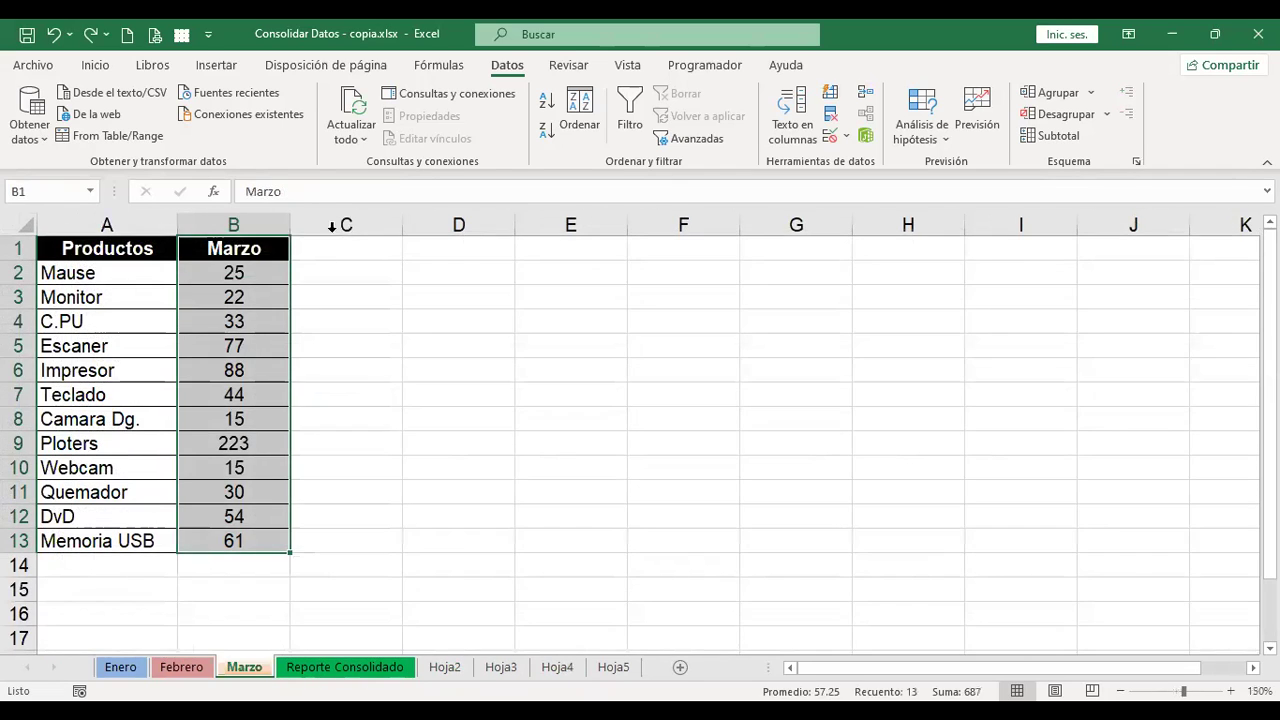
pyautogui.hotkey('ctrl', 'c')
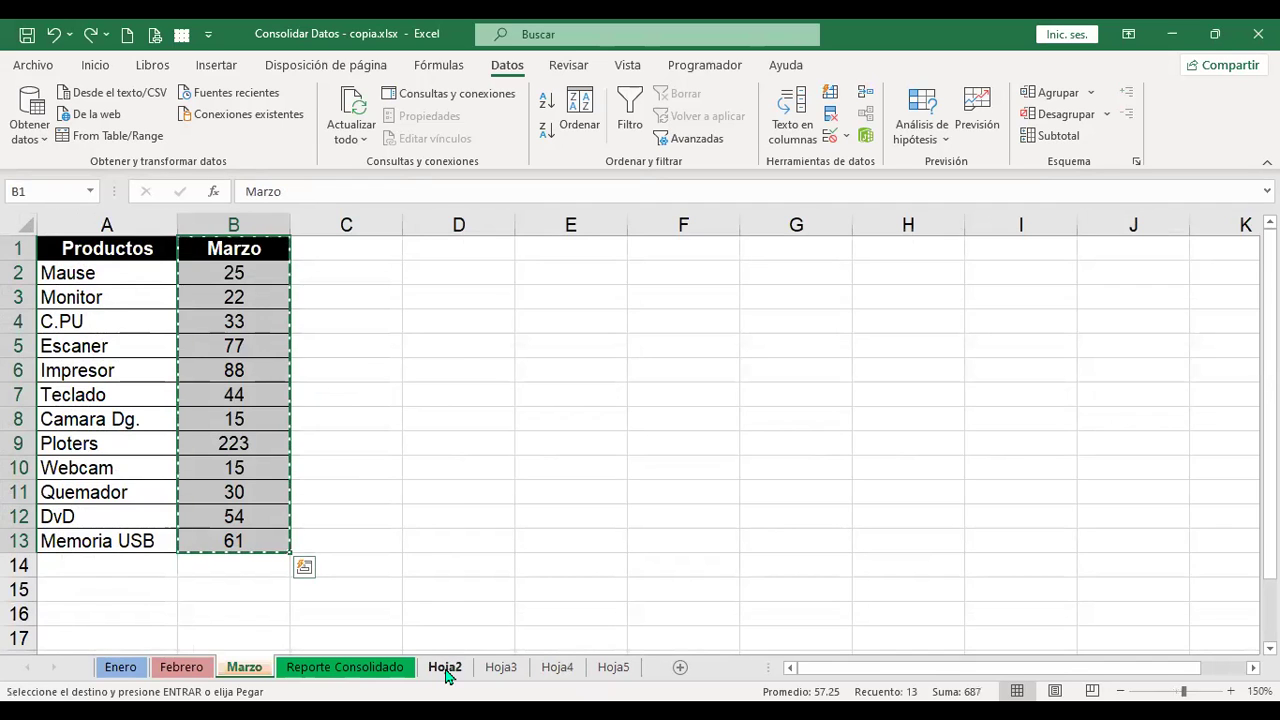
pyautogui.click(443, 668)
pyautogui.click(501, 668)
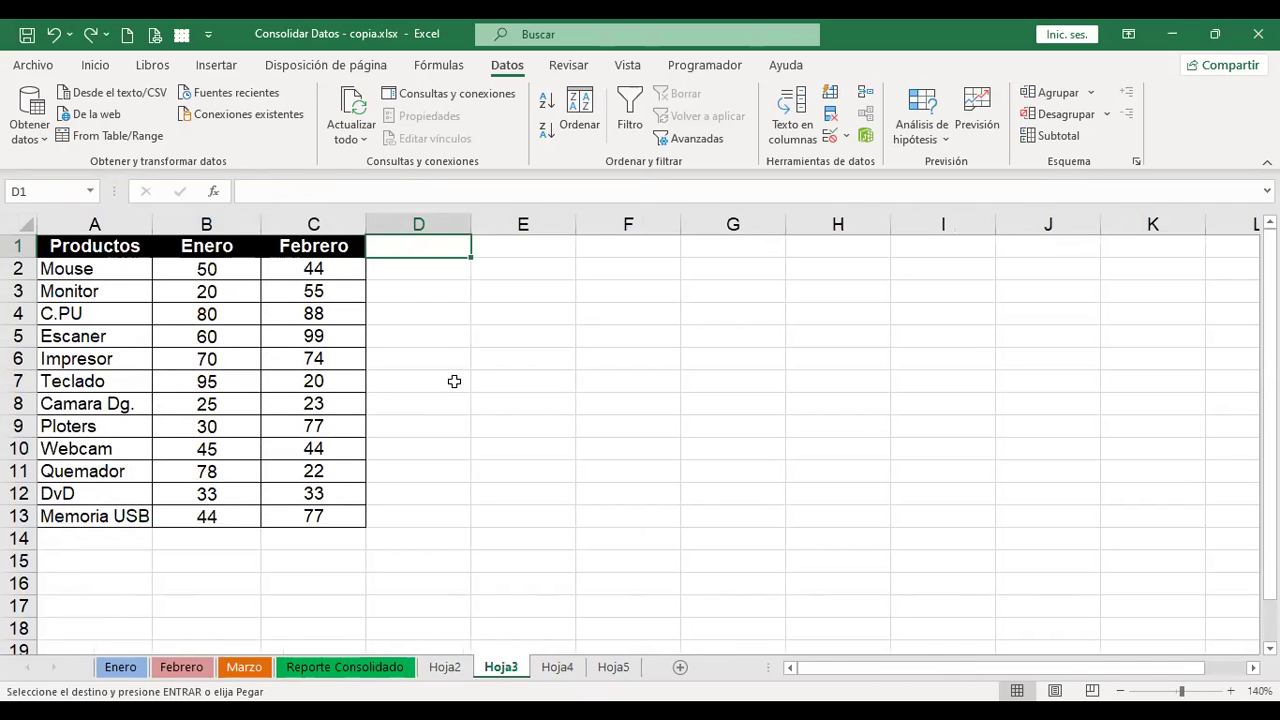
pyautogui.hotkey('ctrl', 'v')
# Check that Hoja4's summary shows Marzo at 0 and open its Consolidar settings.
pyautogui.click(553, 656)
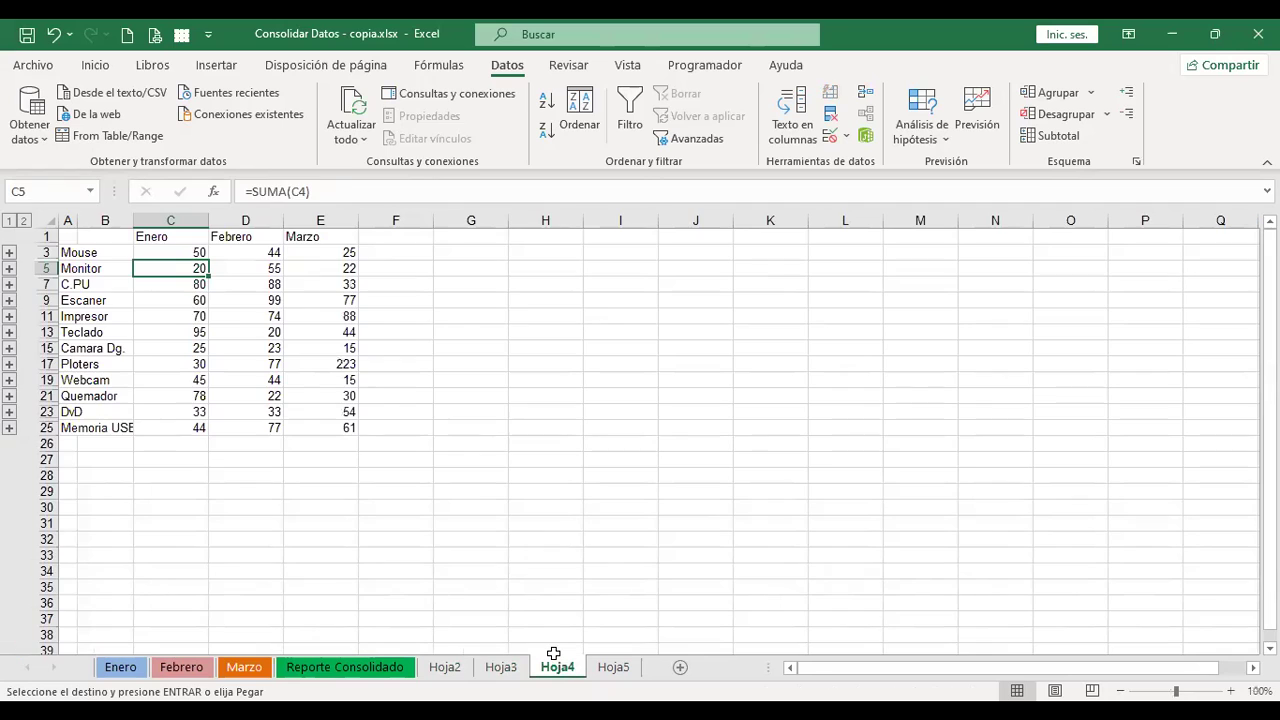
pyautogui.click(614, 668)
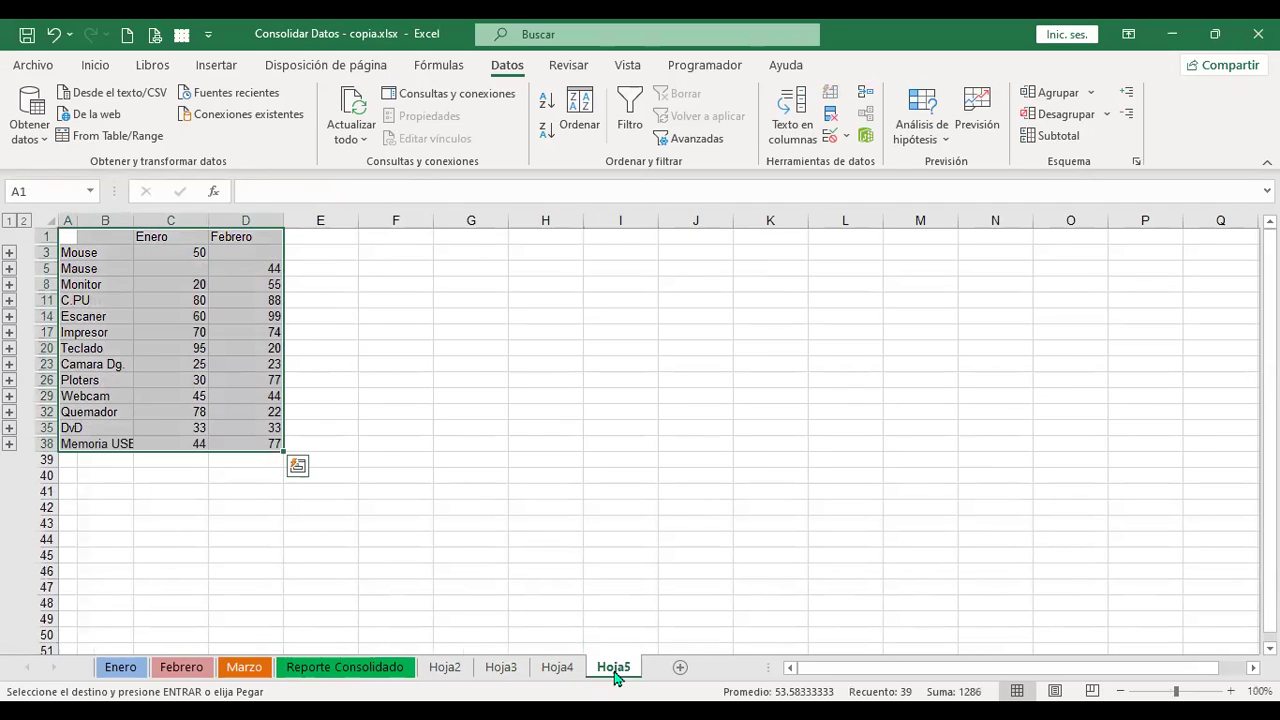
pyautogui.click(541, 674)
pyautogui.click(512, 455)
pyautogui.hotkey('ctrl', 'pageup')
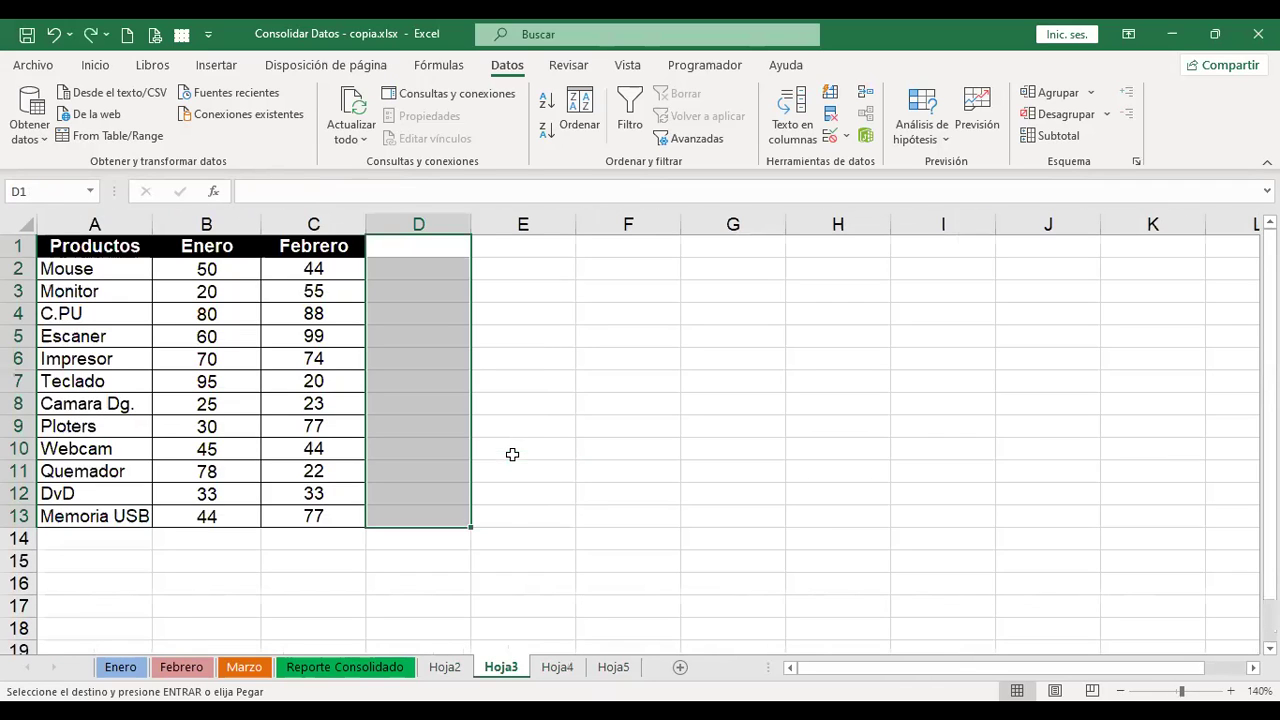
pyautogui.click(557, 670)
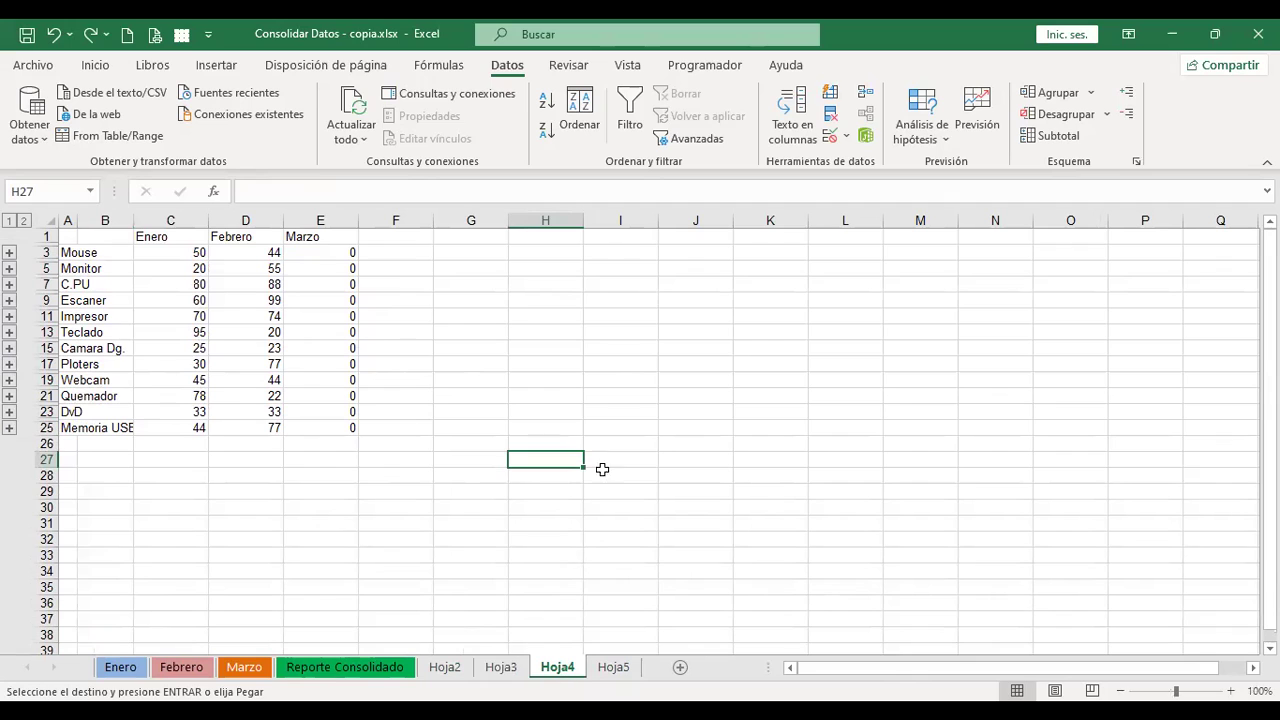
pyautogui.click(866, 102)
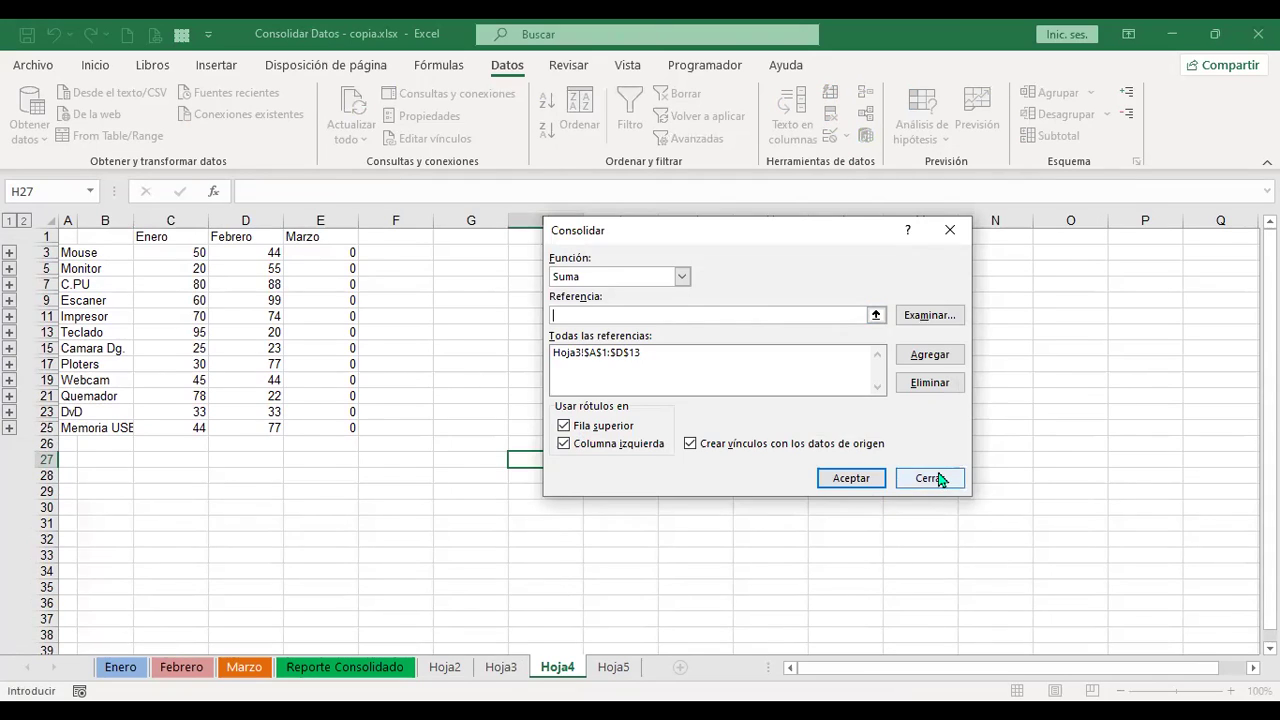
# Paste Marzo!B1:B13 back into Hoja3 D1:D13 so Hoja4 shows the real Marzo values.
pyautogui.click(940, 480)
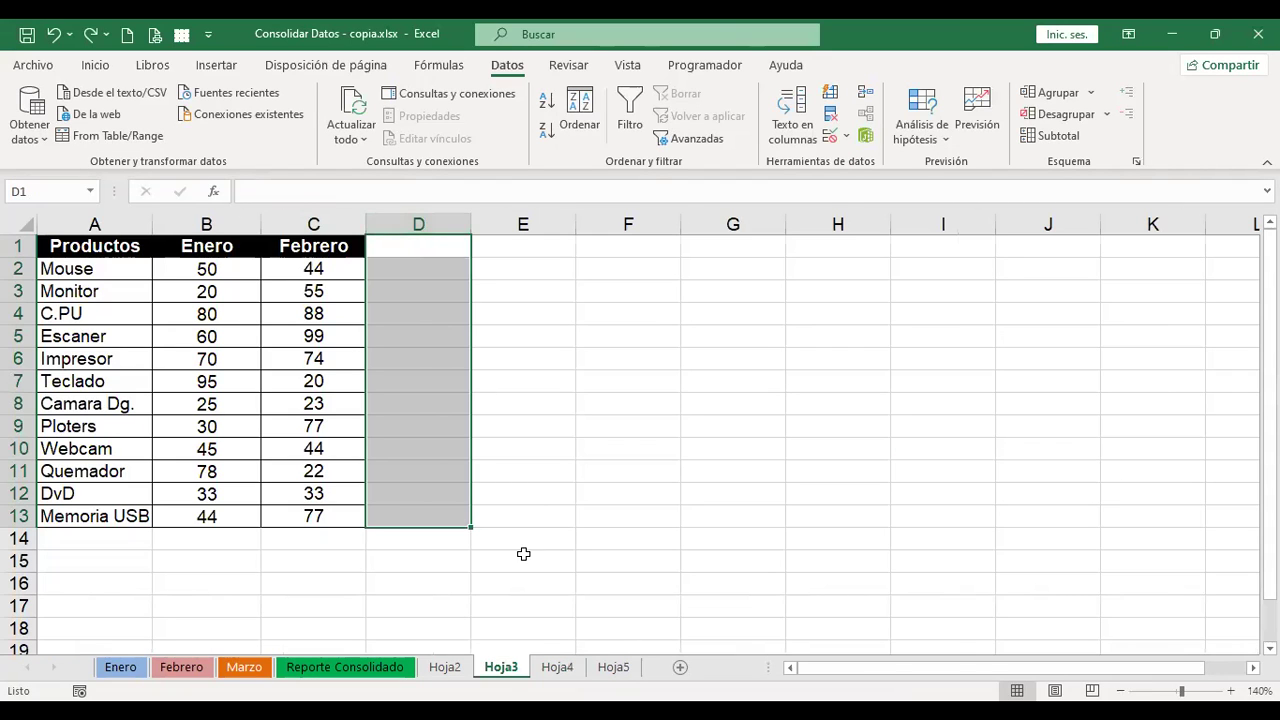
pyautogui.click(537, 291)
pyautogui.click(385, 667)
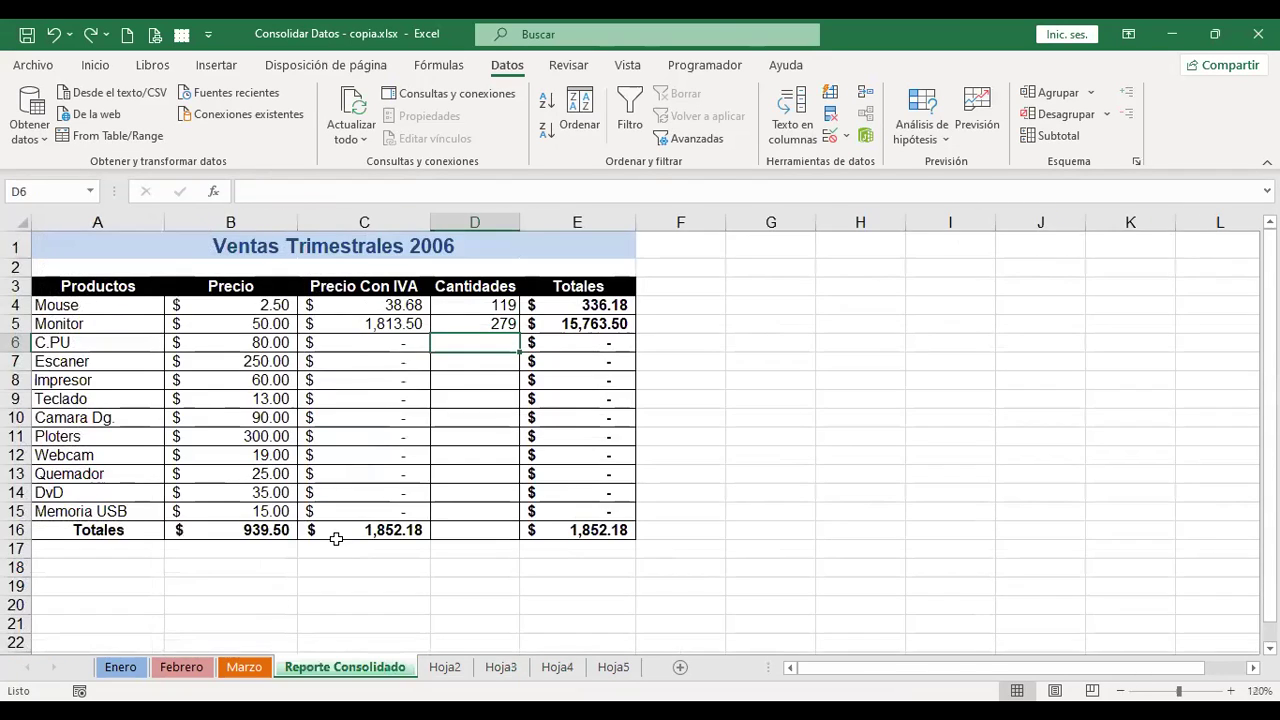
pyautogui.click(253, 676)
pyautogui.hotkey('ctrl', 'c')
pyautogui.click(501, 667)
pyautogui.click(392, 246)
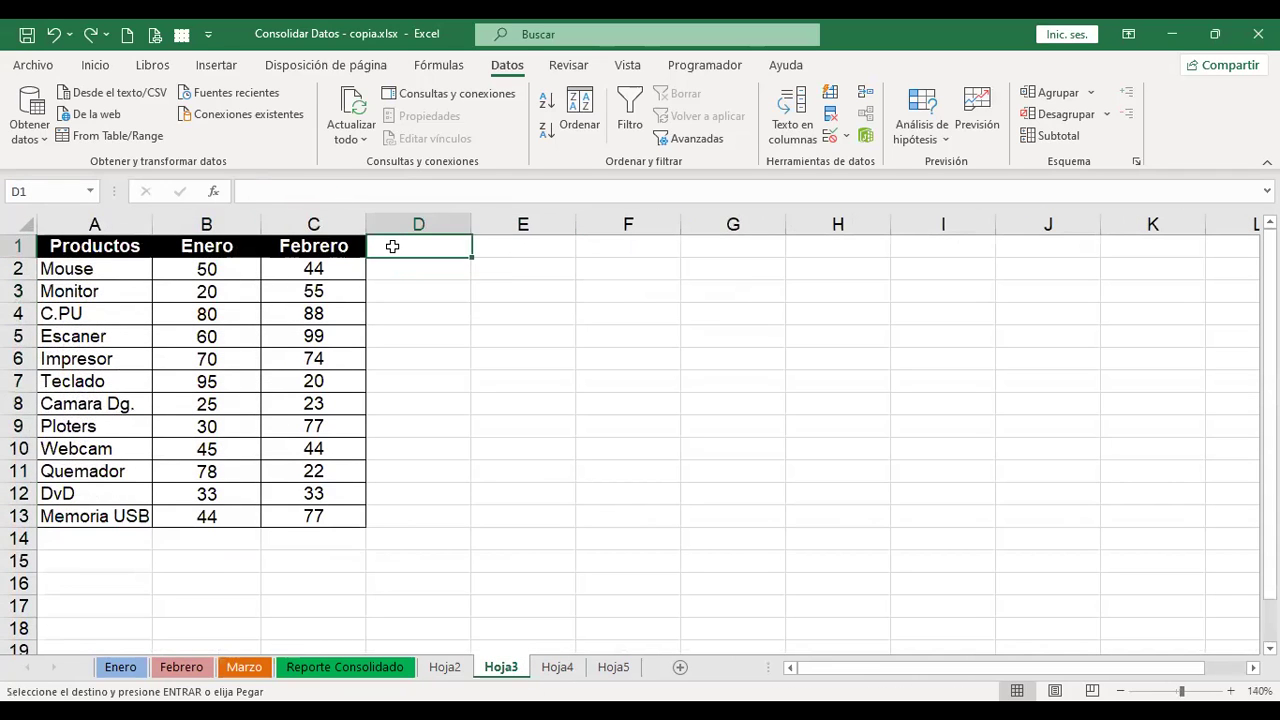
pyautogui.hotkey('ctrl', 'v')
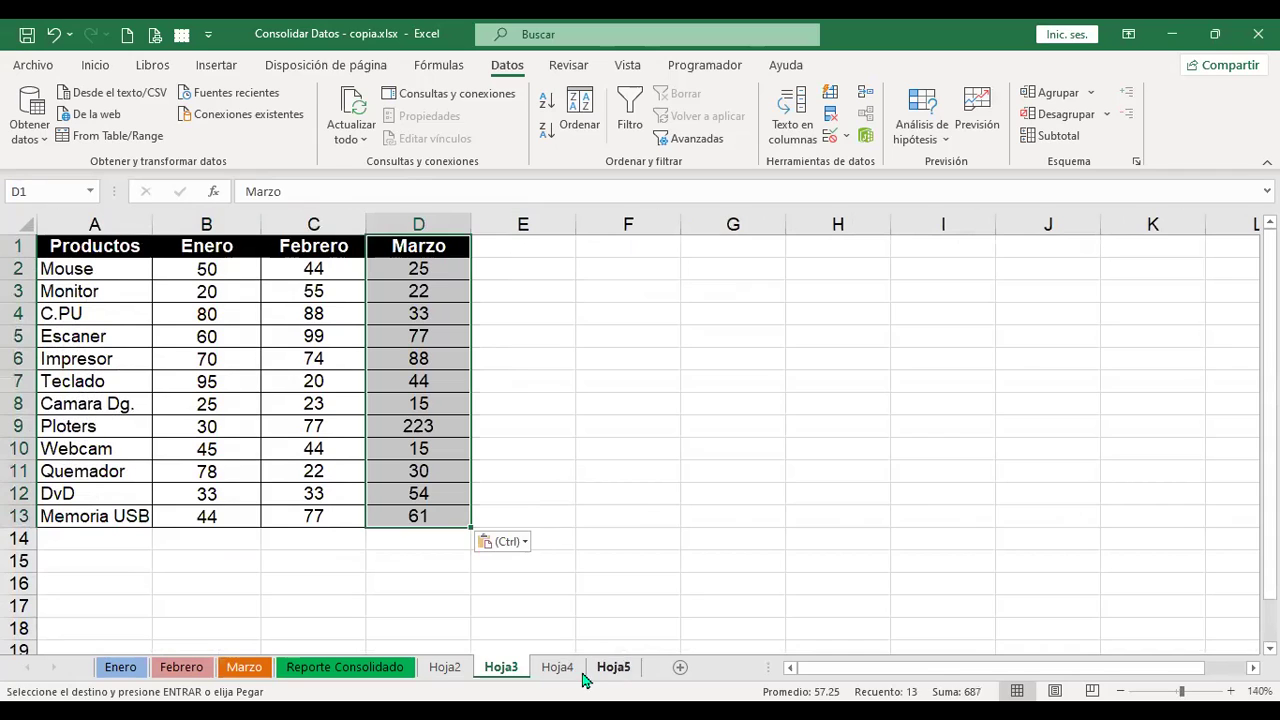
pyautogui.click(566, 672)
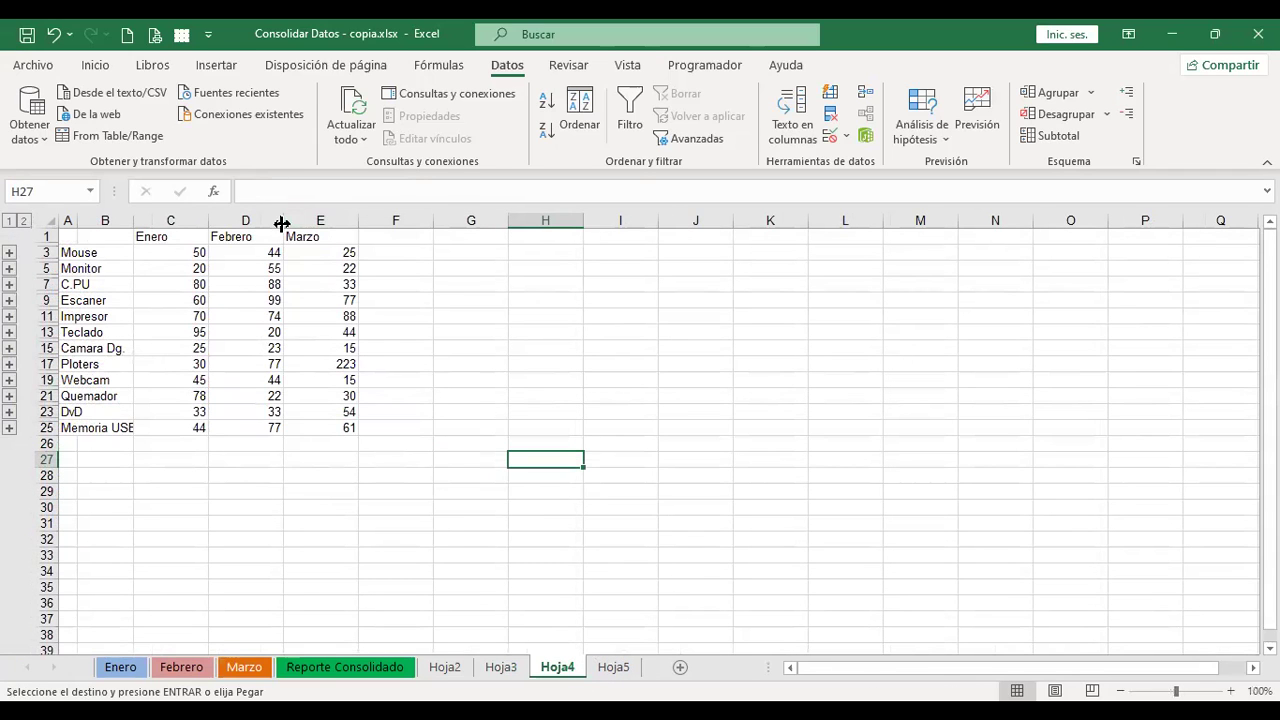
# Browse the Enero, Febrero, Marzo, Hoja2, Hoja3 and Reporte Consolidado sheets, ending on Hoja4 with Mouse expanded.
pyautogui.click(122, 670)
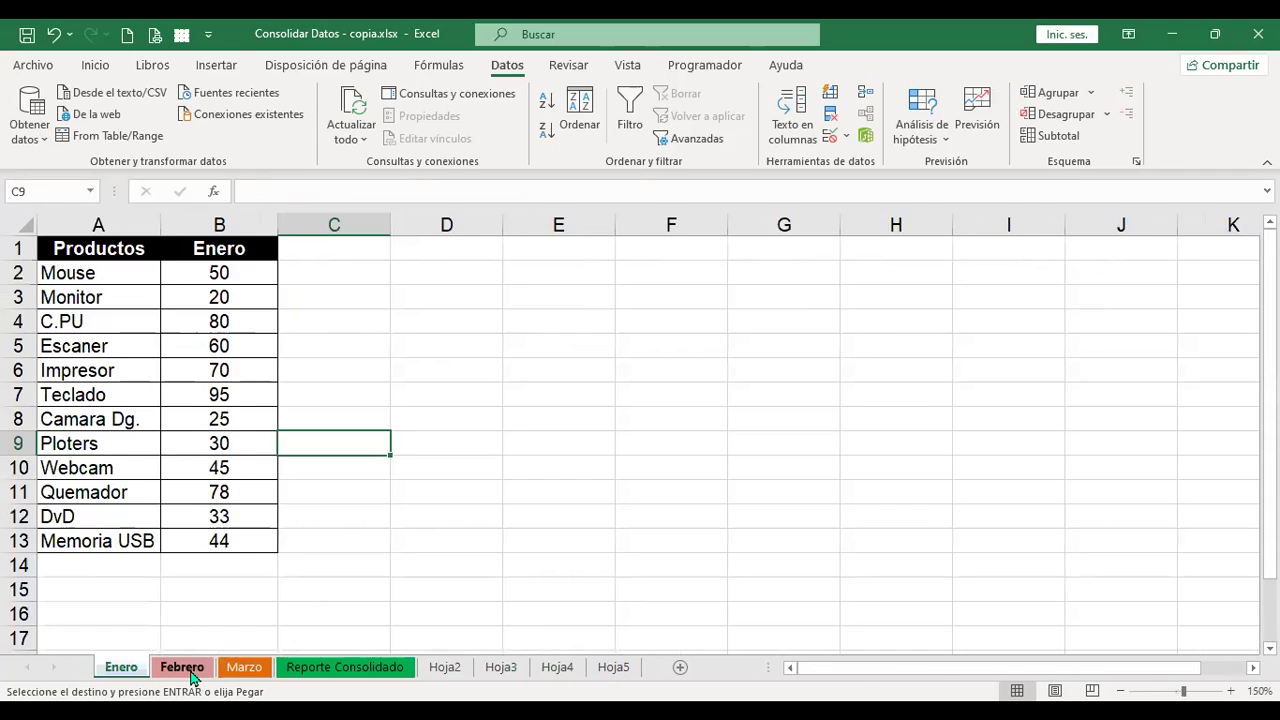
pyautogui.click(190, 670)
pyautogui.click(244, 670)
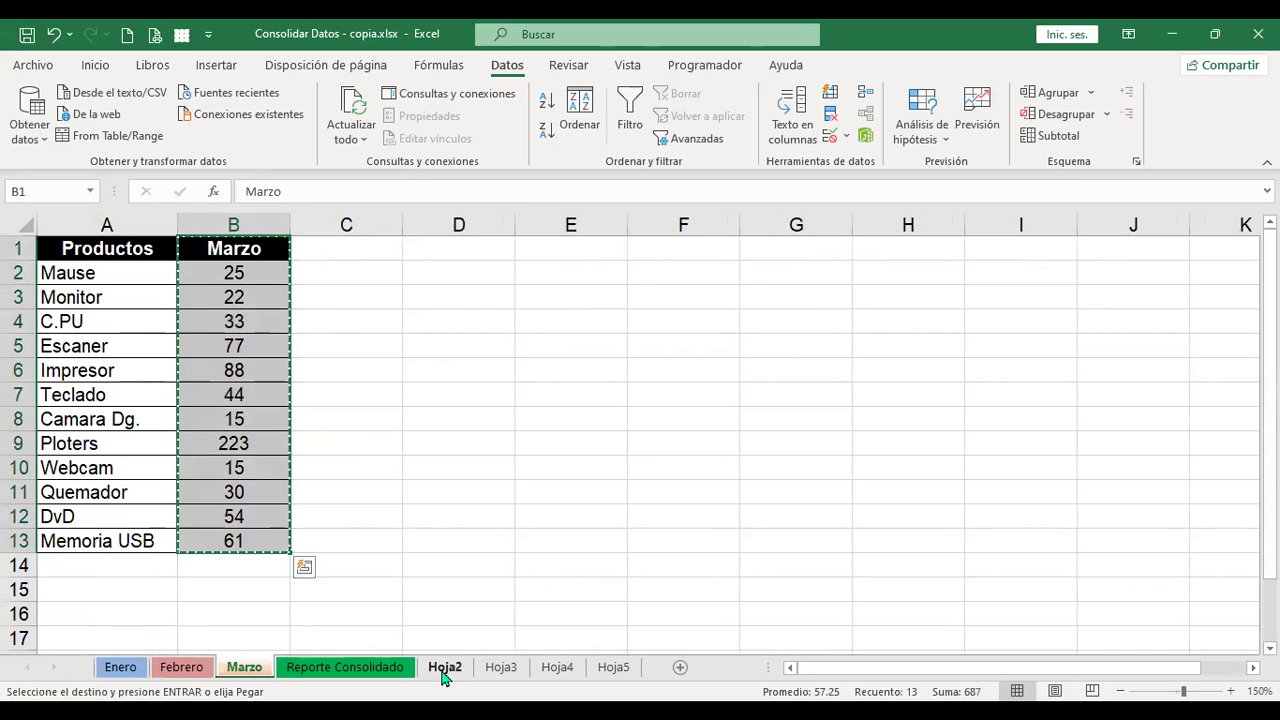
pyautogui.click(444, 670)
pyautogui.click(500, 670)
pyautogui.click(556, 670)
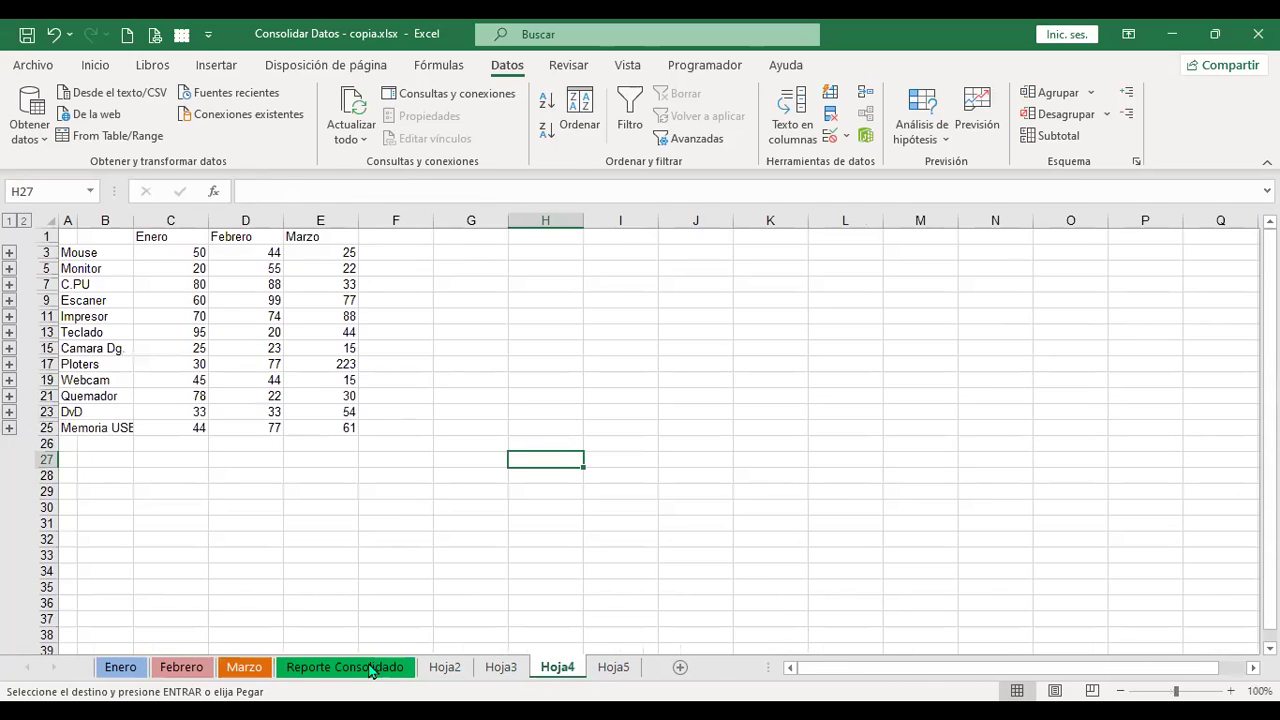
pyautogui.click(370, 668)
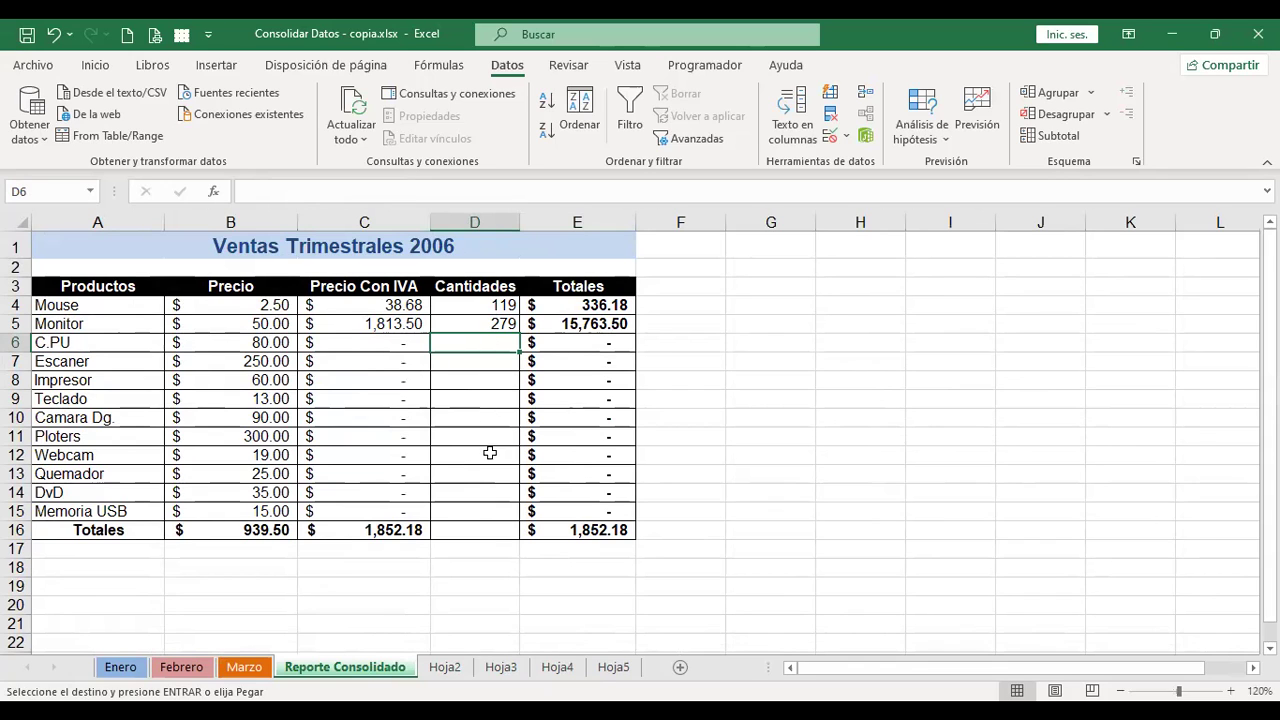
pyautogui.click(449, 669)
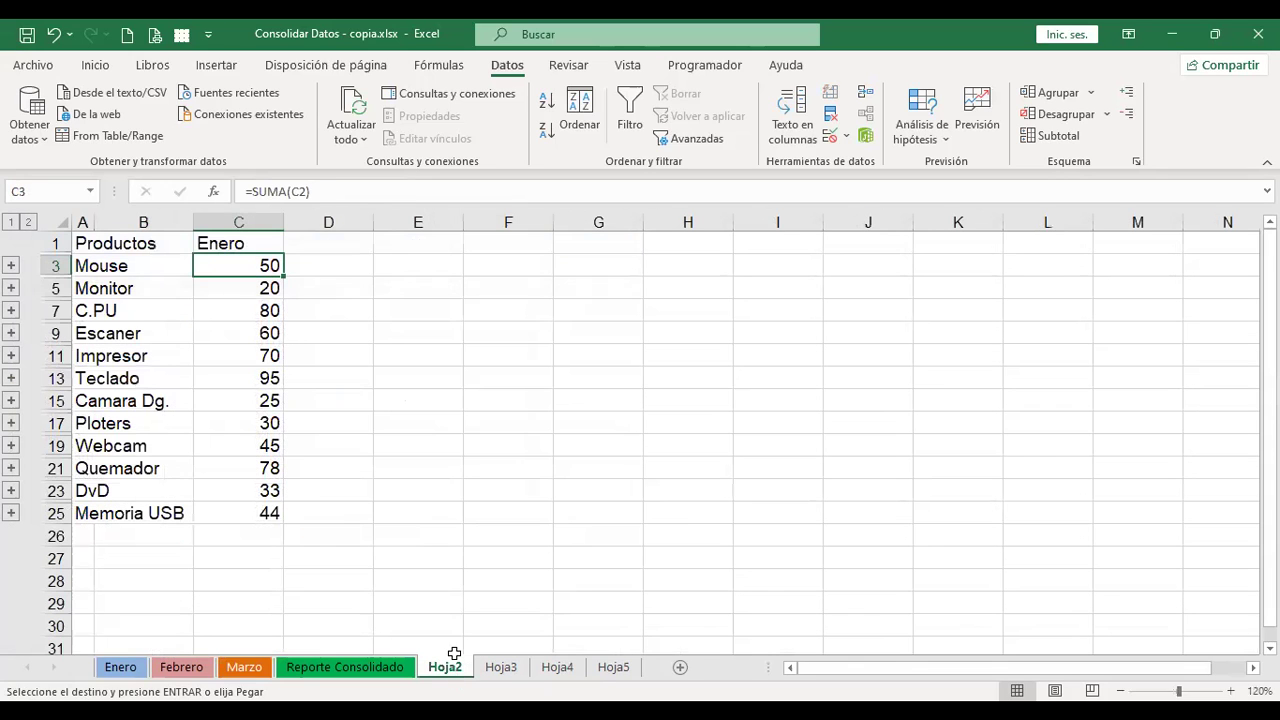
pyautogui.click(503, 669)
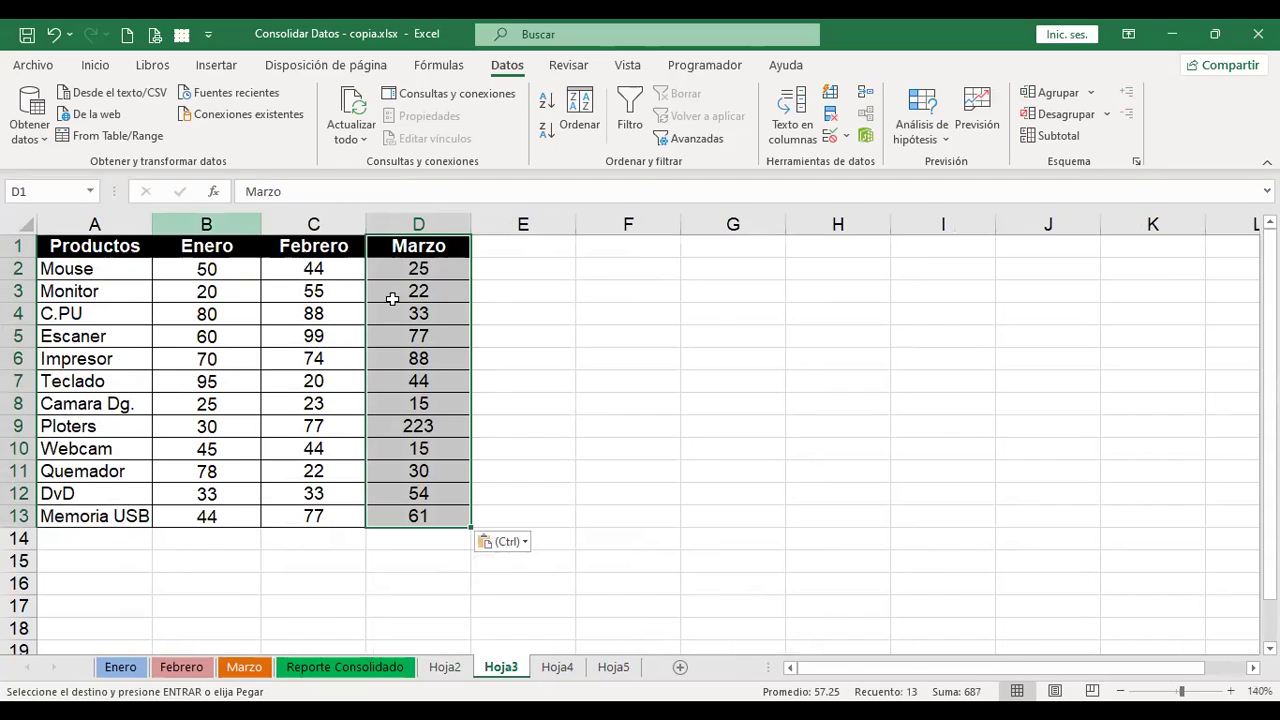
pyautogui.click(557, 667)
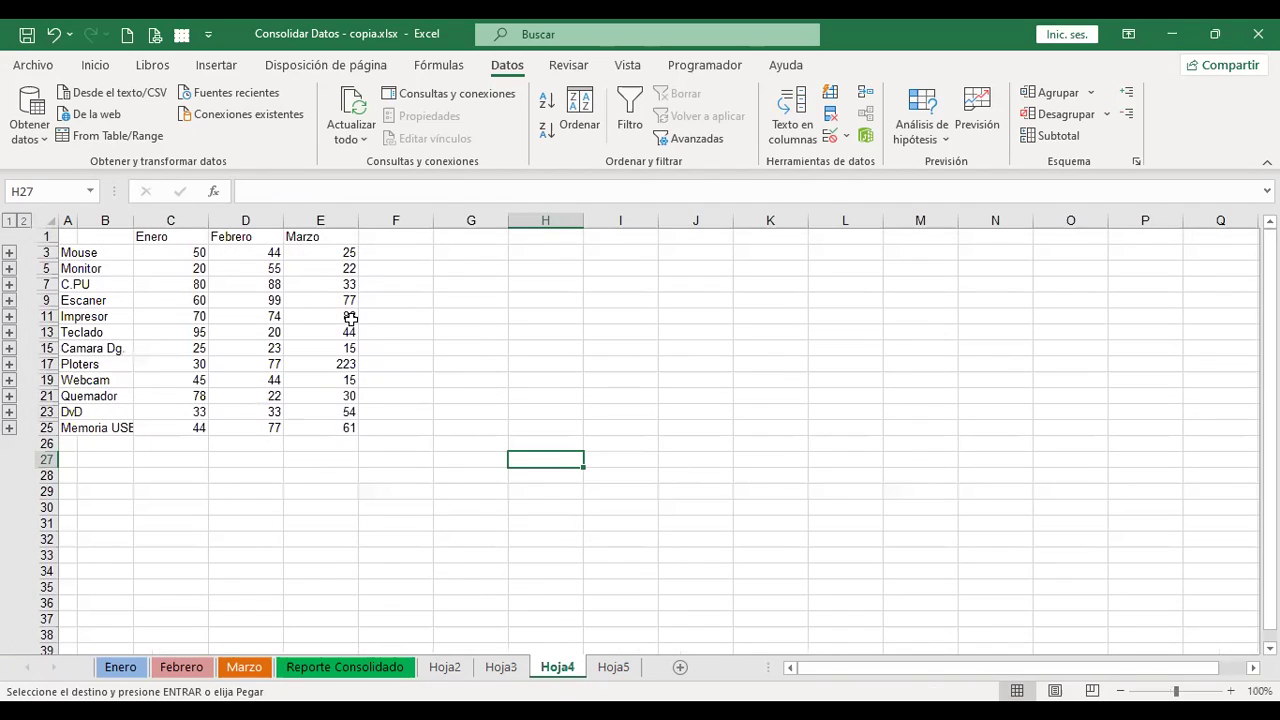
pyautogui.click(10, 253)
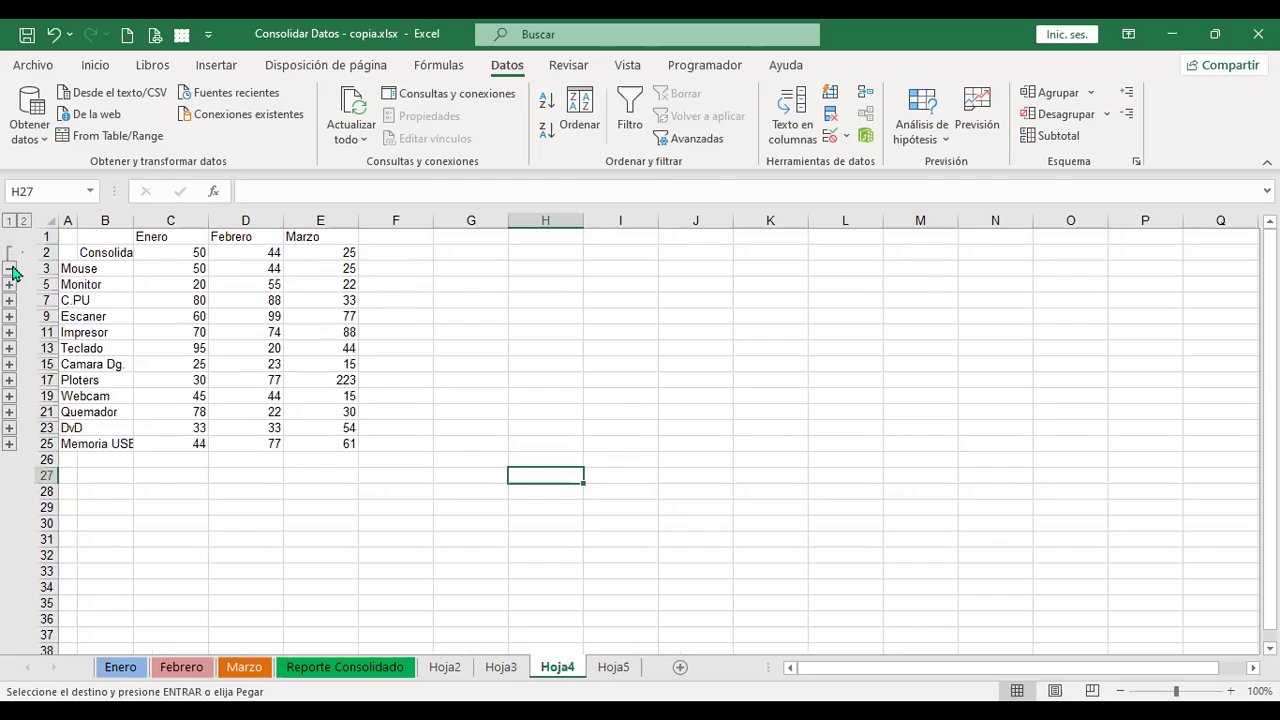
# Expand and collapse the Mouse, Monitor, C.PU and Impresor detail rows on Hoja4.
pyautogui.click(10, 269)
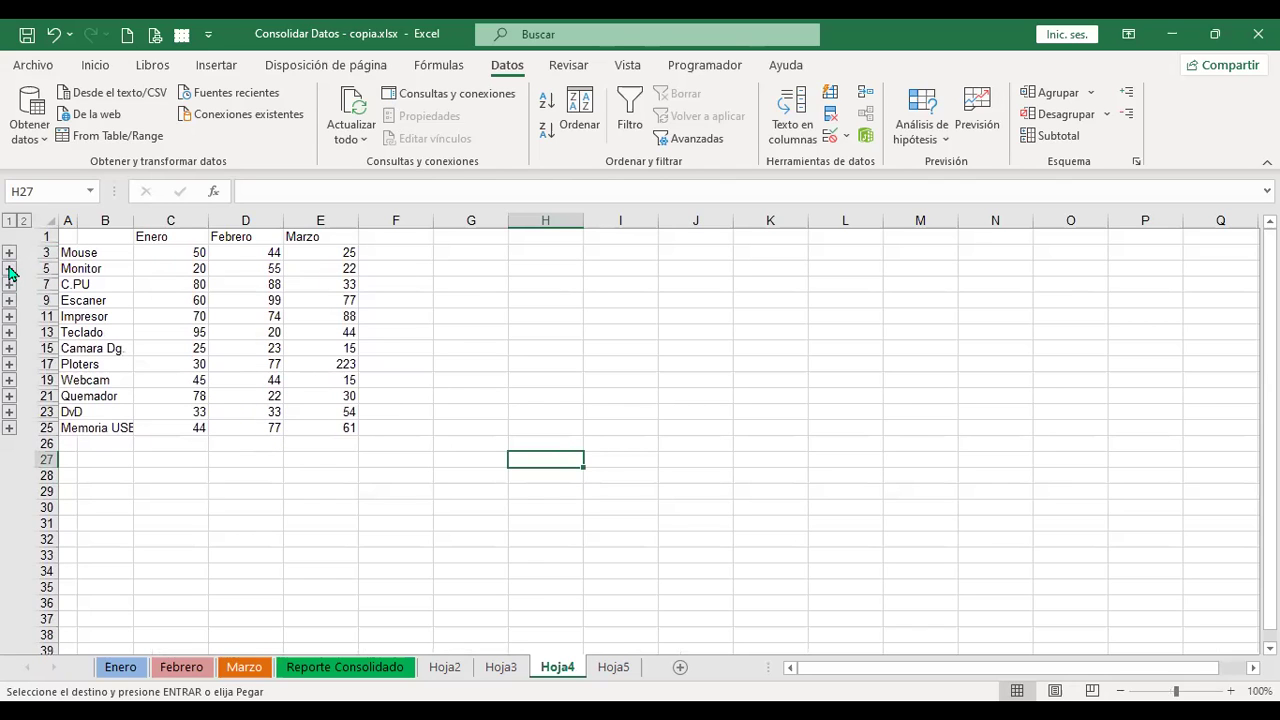
pyautogui.click(9, 269)
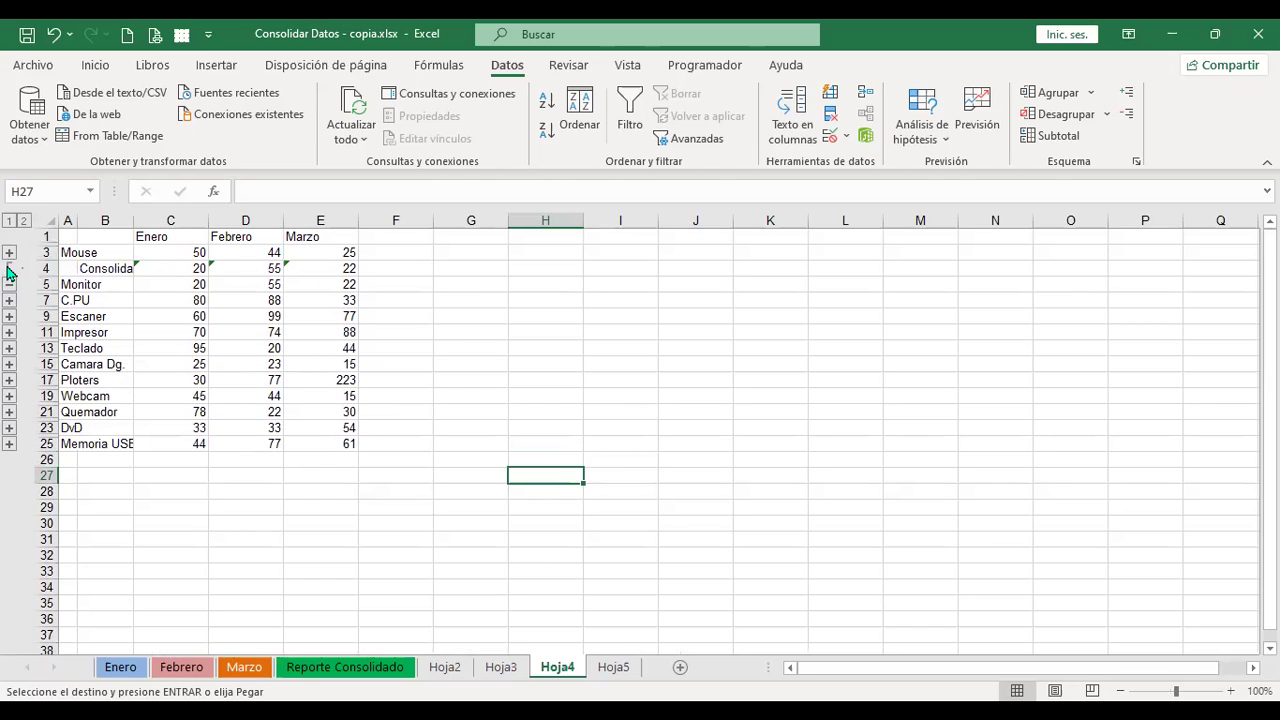
pyautogui.click(9, 284)
pyautogui.click(9, 285)
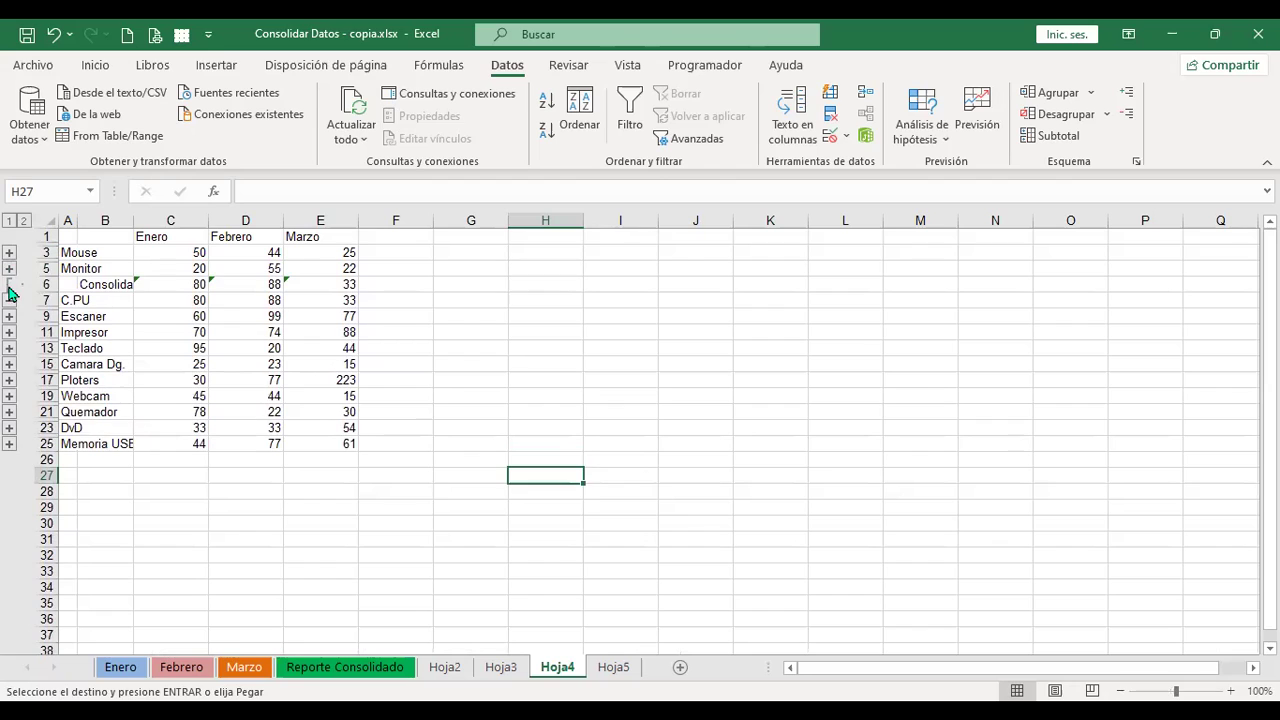
pyautogui.click(9, 287)
pyautogui.click(9, 317)
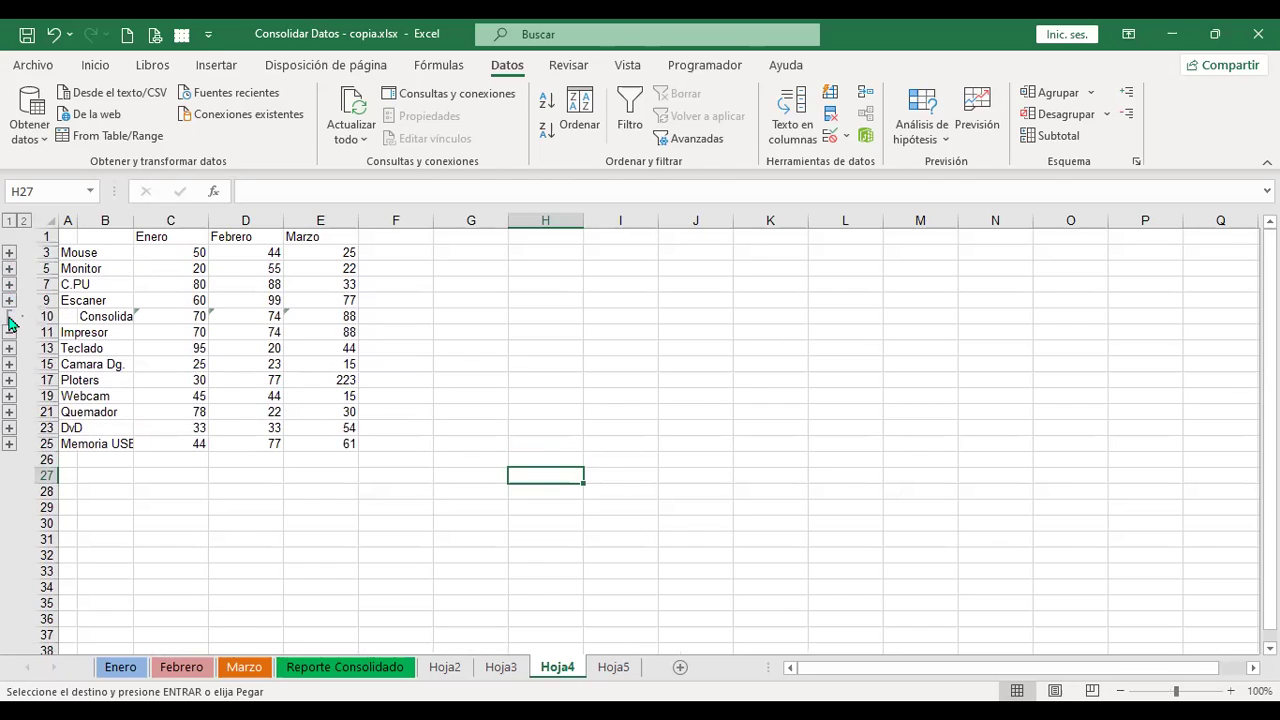
pyautogui.click(9, 328)
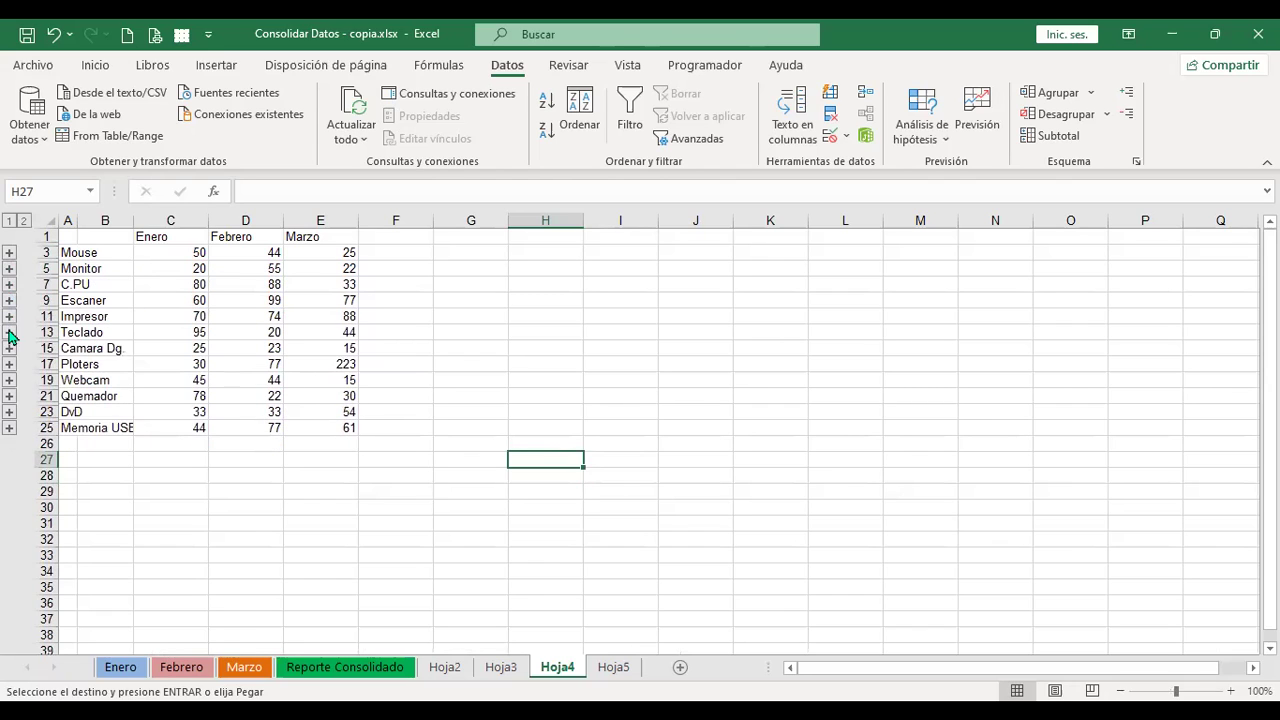
# Toggle the Teclado and Impresor detail rows, then add a new blank worksheet after Hoja5.
pyautogui.click(9, 333)
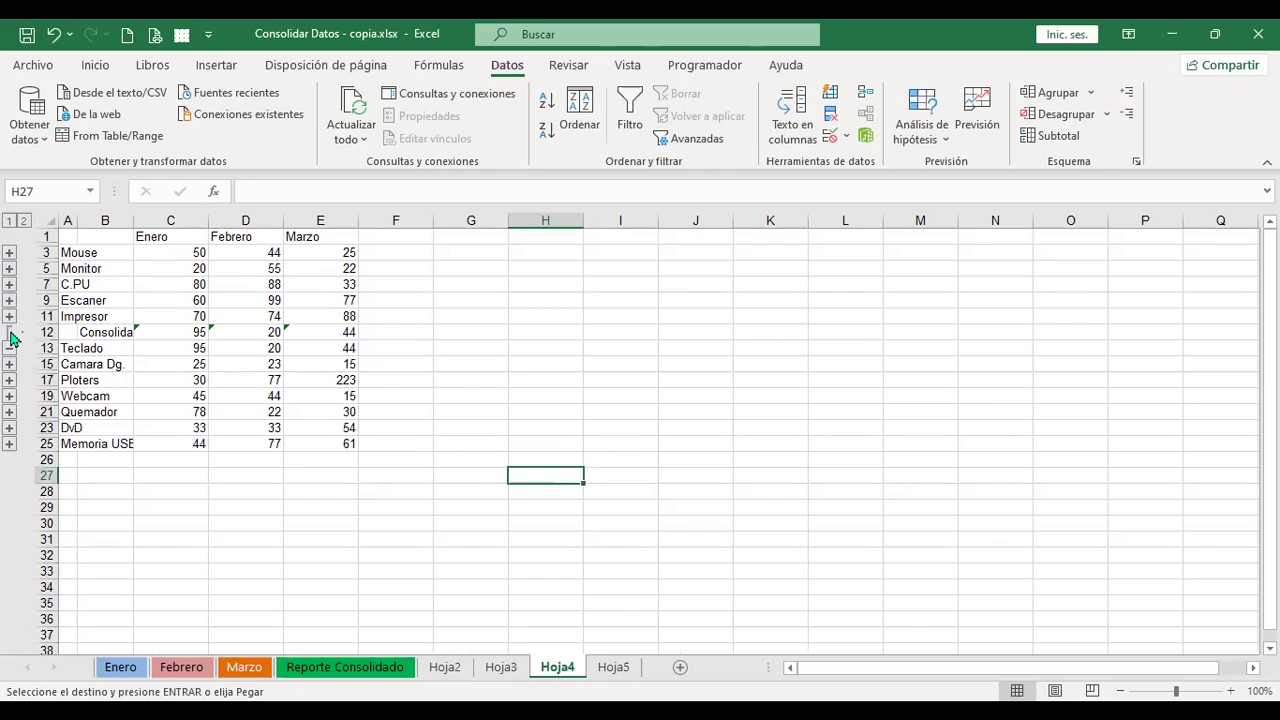
pyautogui.click(9, 317)
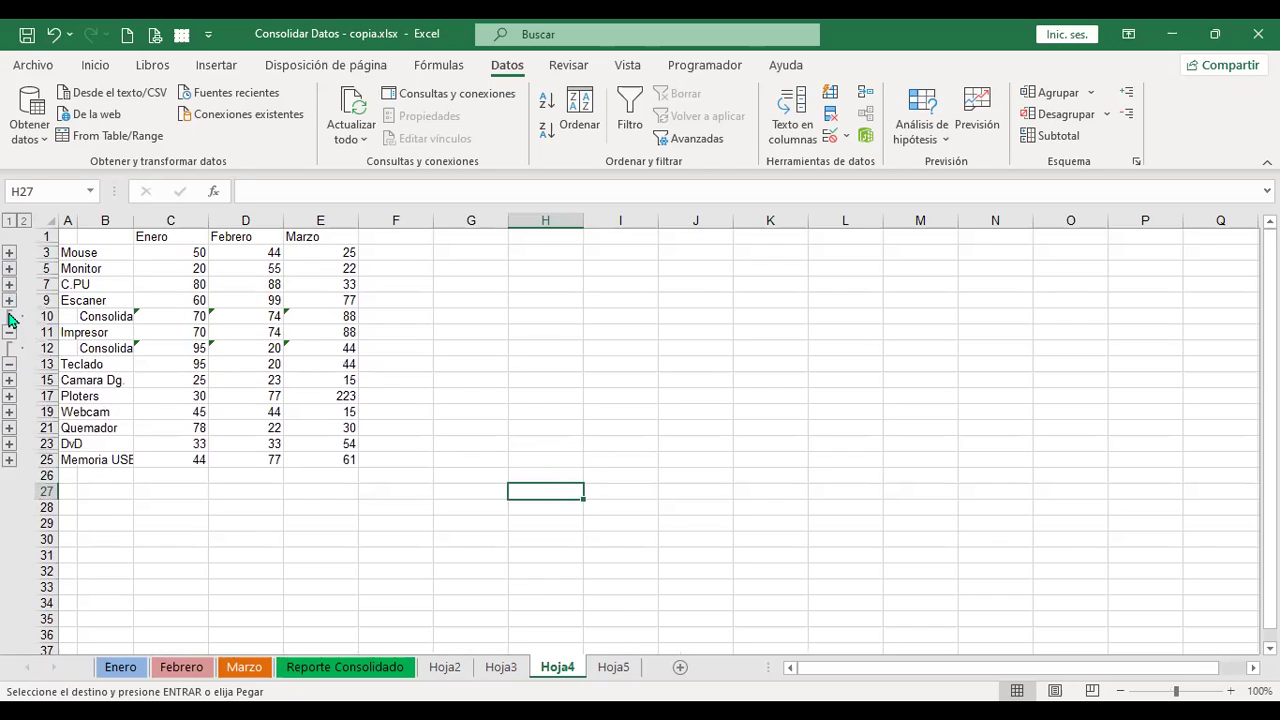
pyautogui.click(9, 335)
pyautogui.click(9, 348)
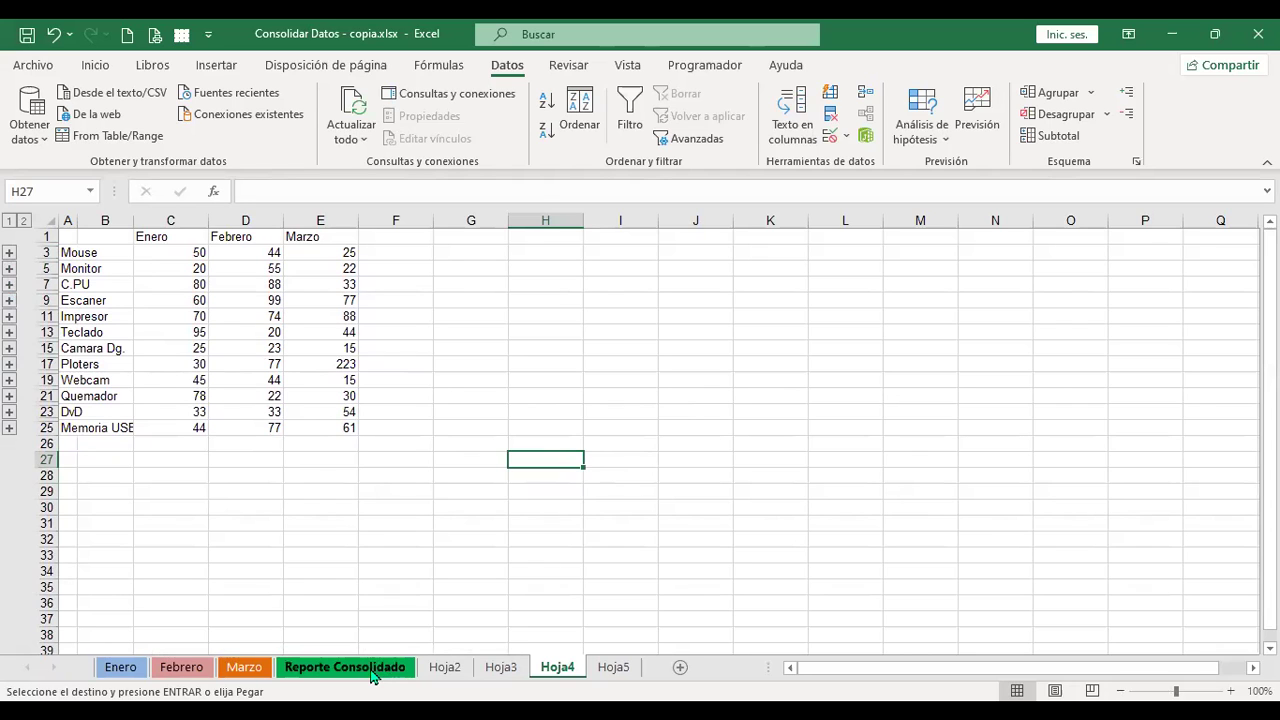
pyautogui.click(613, 670)
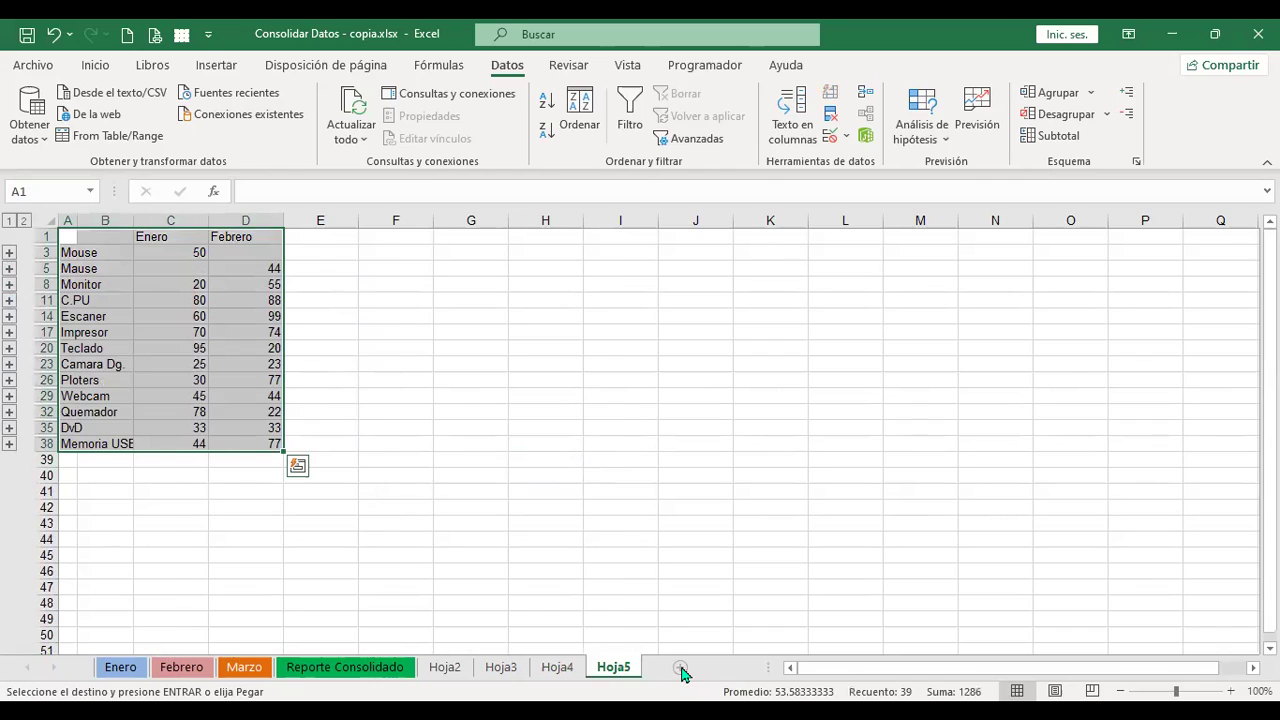
pyautogui.click(680, 668)
# Select all cells on the new sheet and set the Consolidar function to Recuento.
pyautogui.click(17, 219)
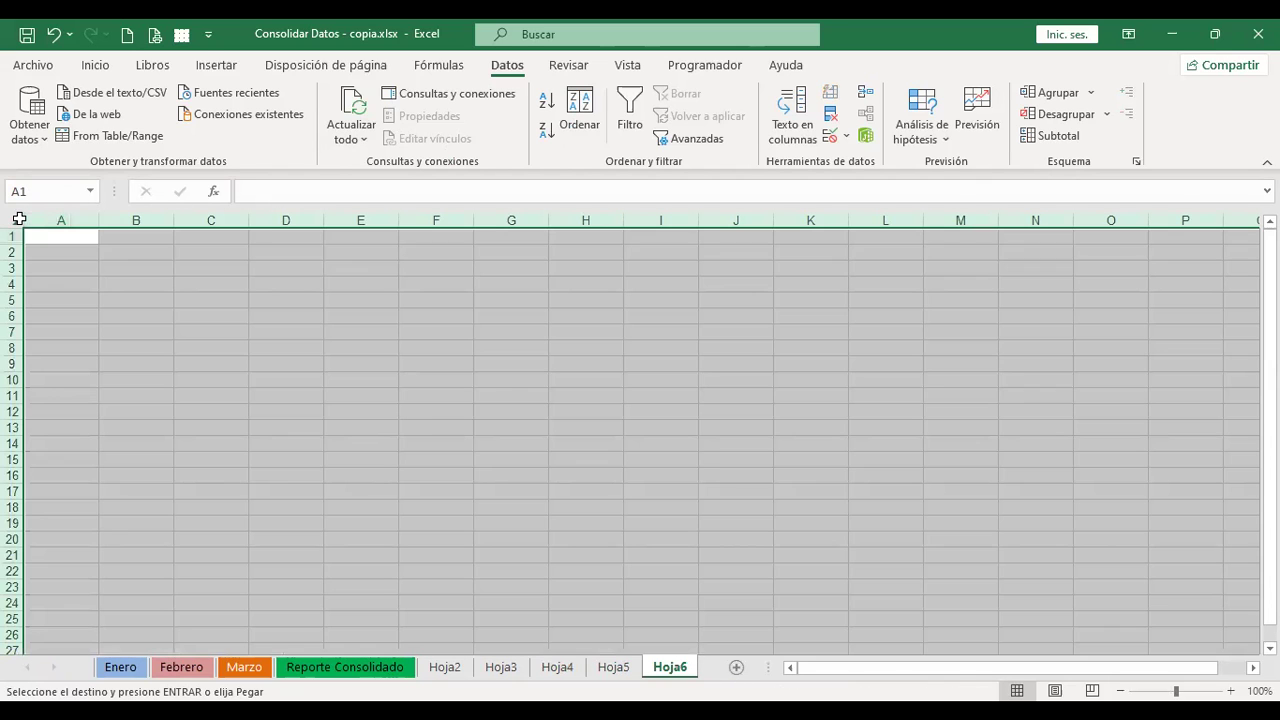
pyautogui.click(96, 65)
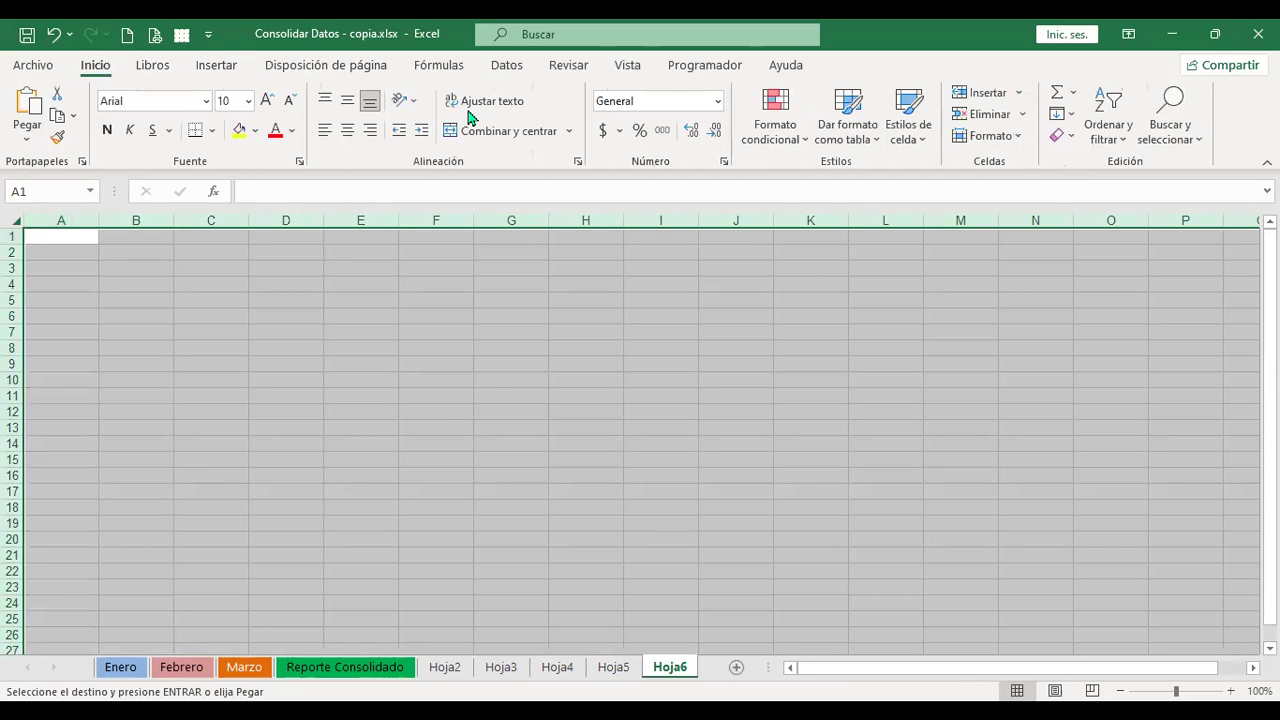
pyautogui.scroll(2, 1050, 522)
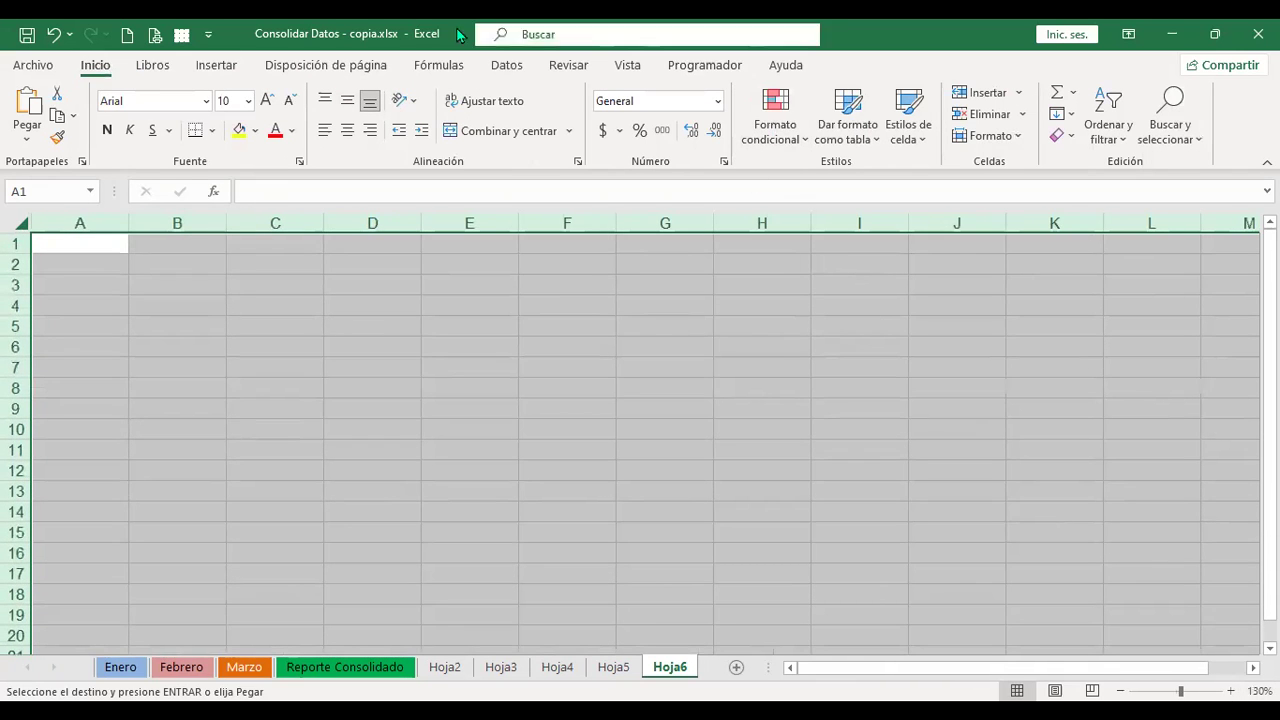
pyautogui.click(506, 66)
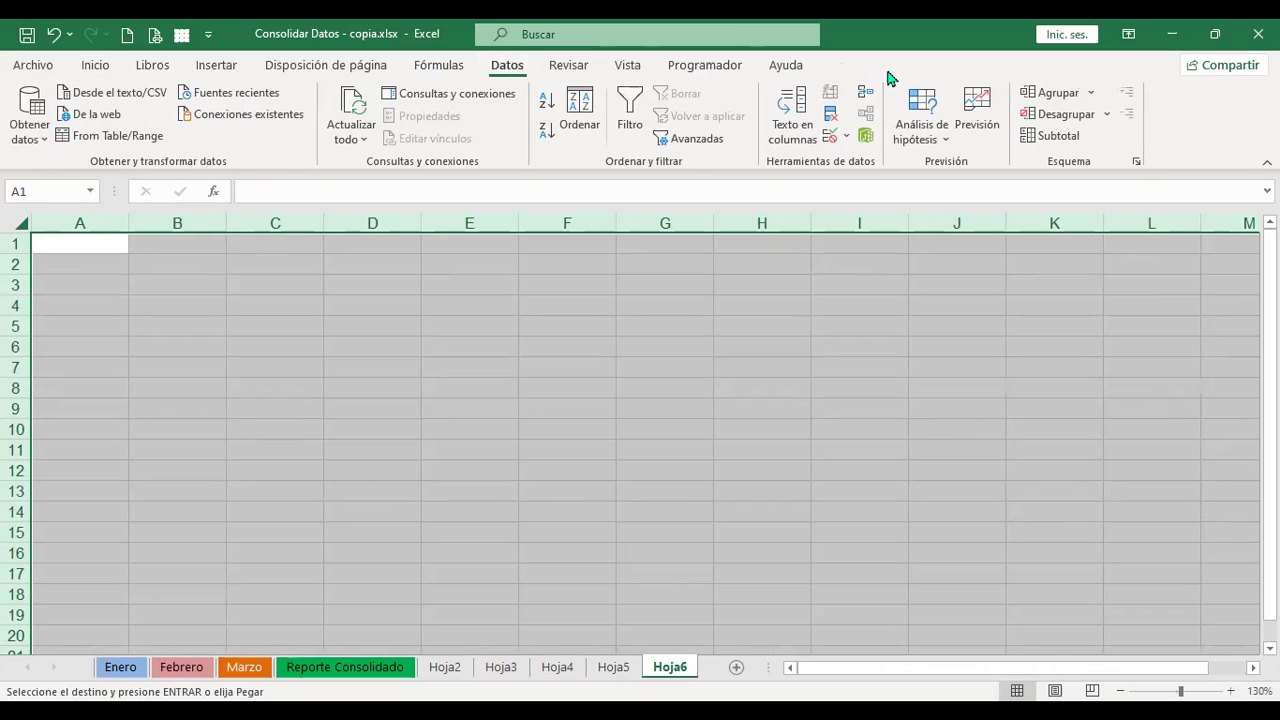
pyautogui.click(866, 101)
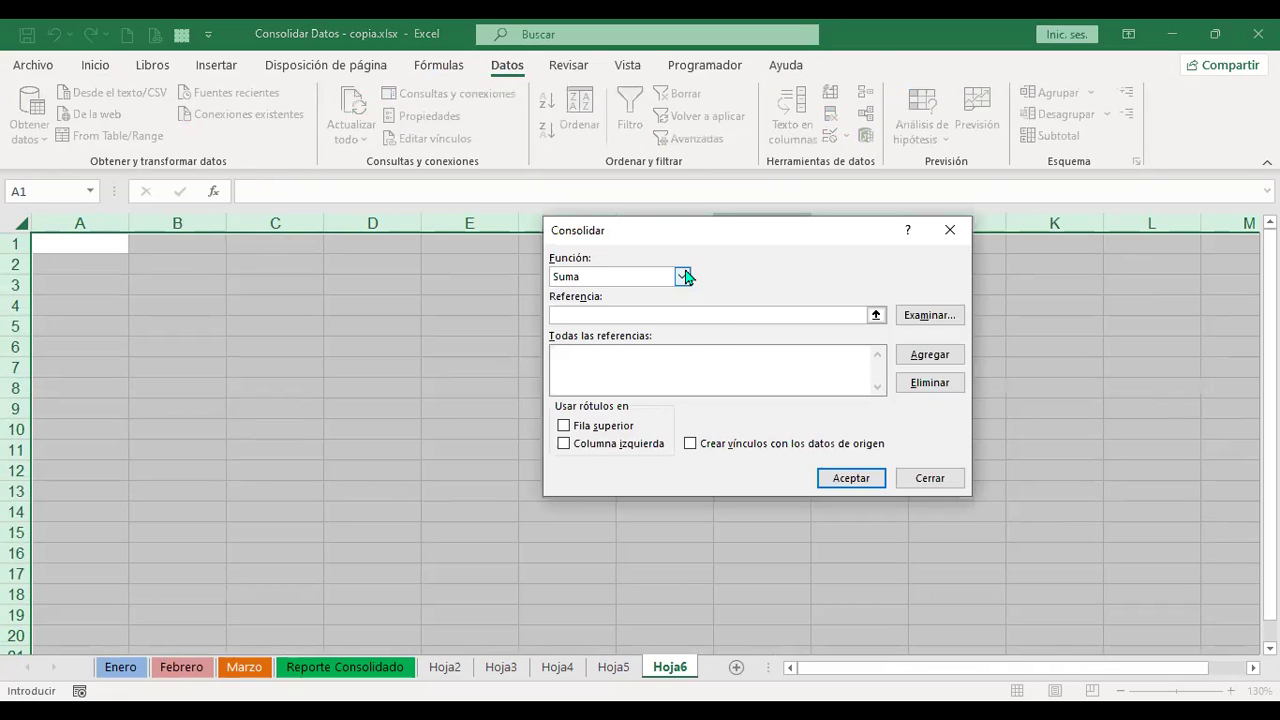
pyautogui.click(683, 277)
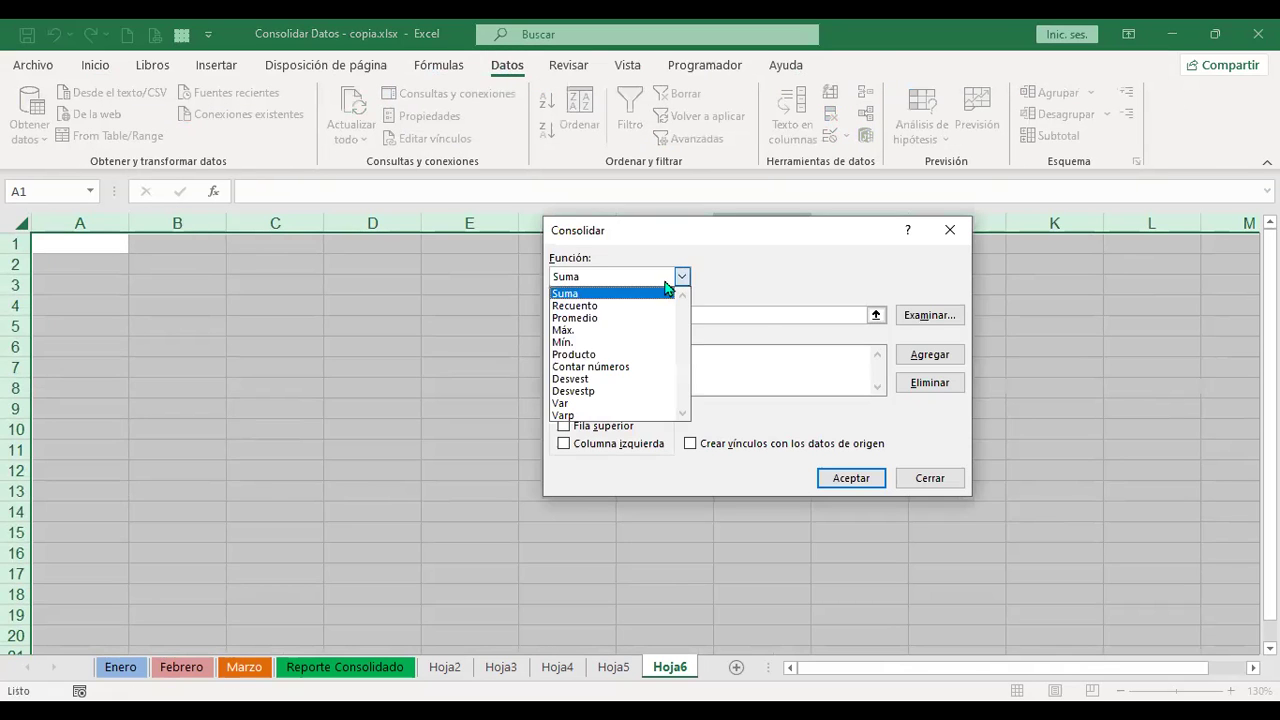
pyautogui.click(605, 305)
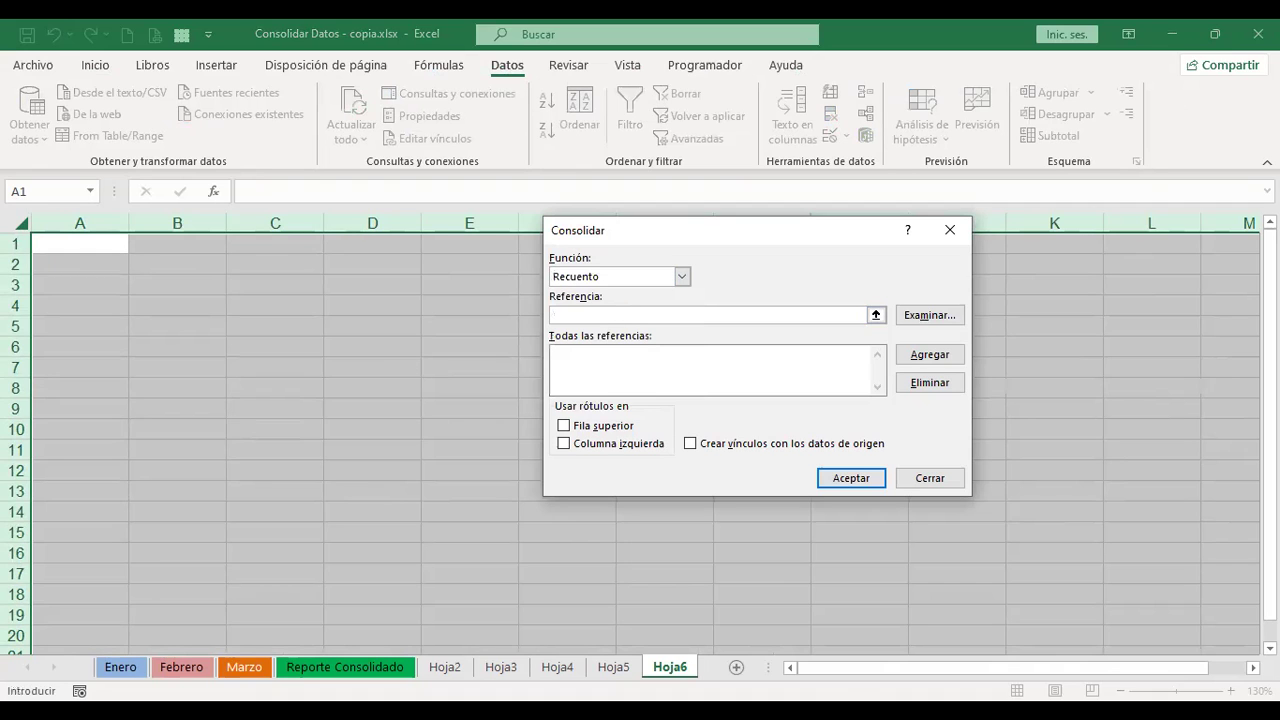
# Add Enero, Febrero and Marzo A1:B13 as sources with top-row, left-column labels and links, then consolidate.
pyautogui.click(118, 670)
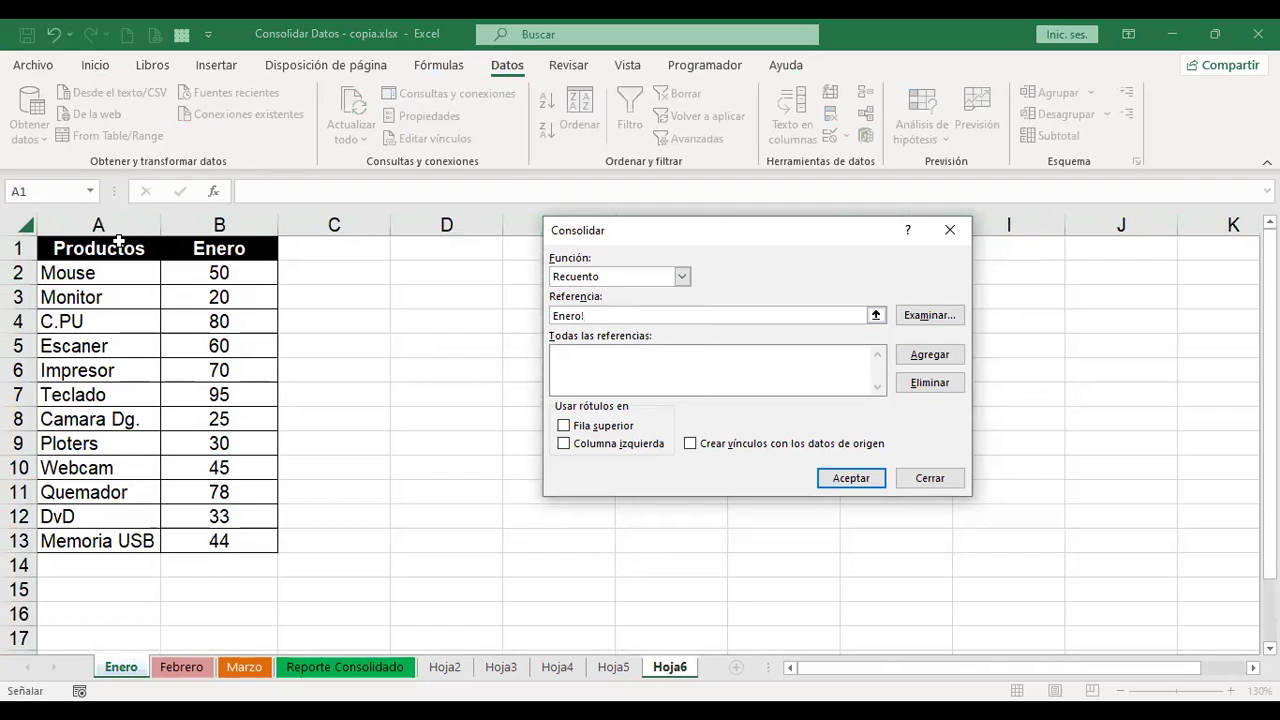
pyautogui.moveTo(248, 538); pyautogui.dragTo(248, 540)
pyautogui.click(935, 357)
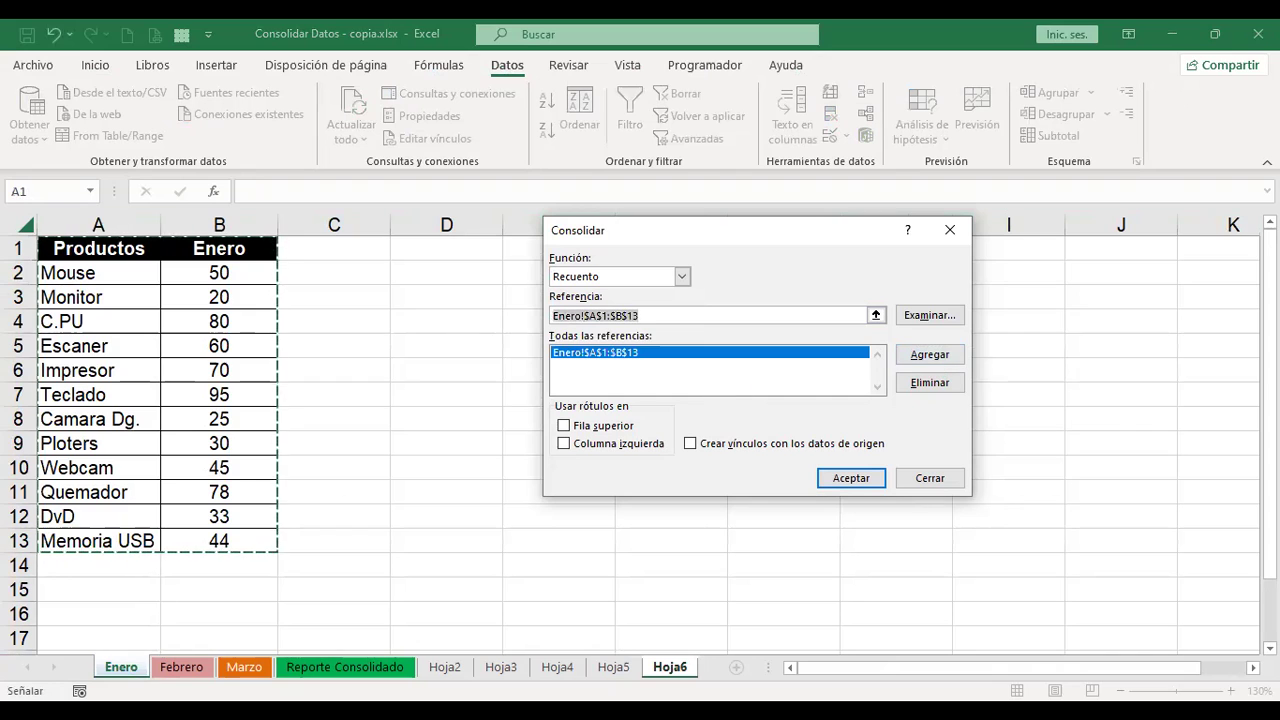
pyautogui.click(181, 667)
pyautogui.click(937, 355)
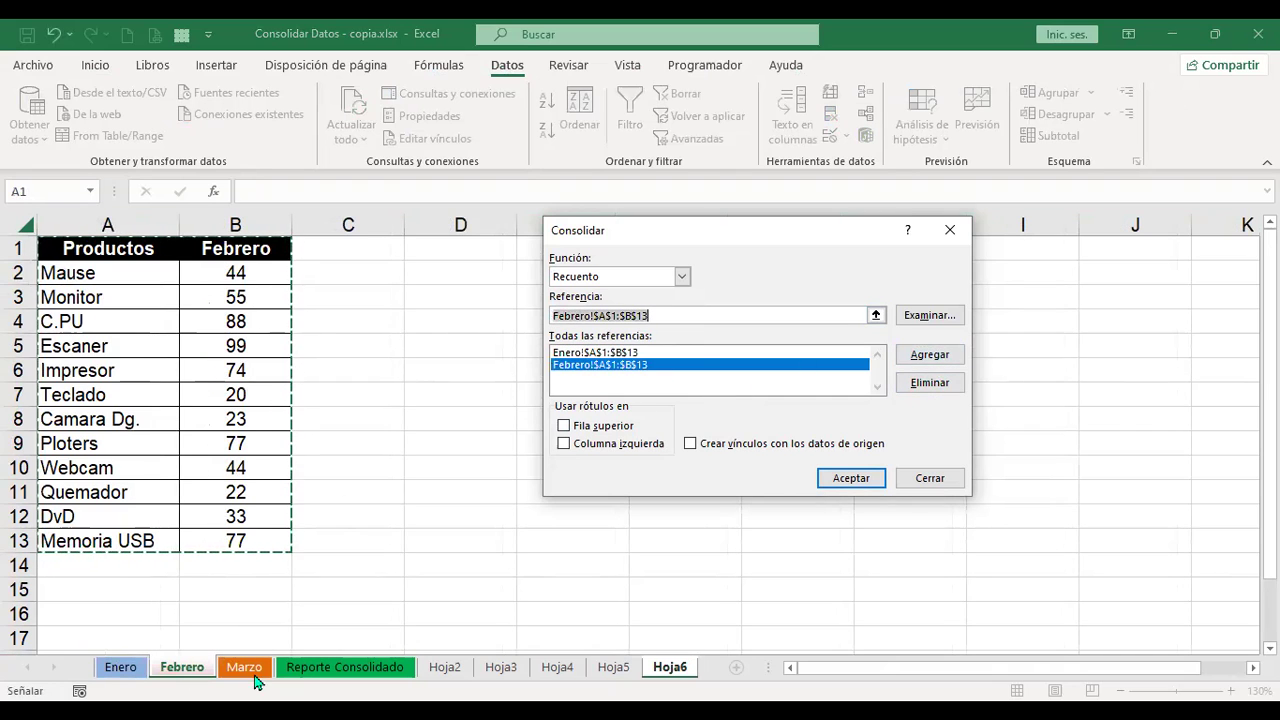
pyautogui.click(252, 670)
pyautogui.click(925, 356)
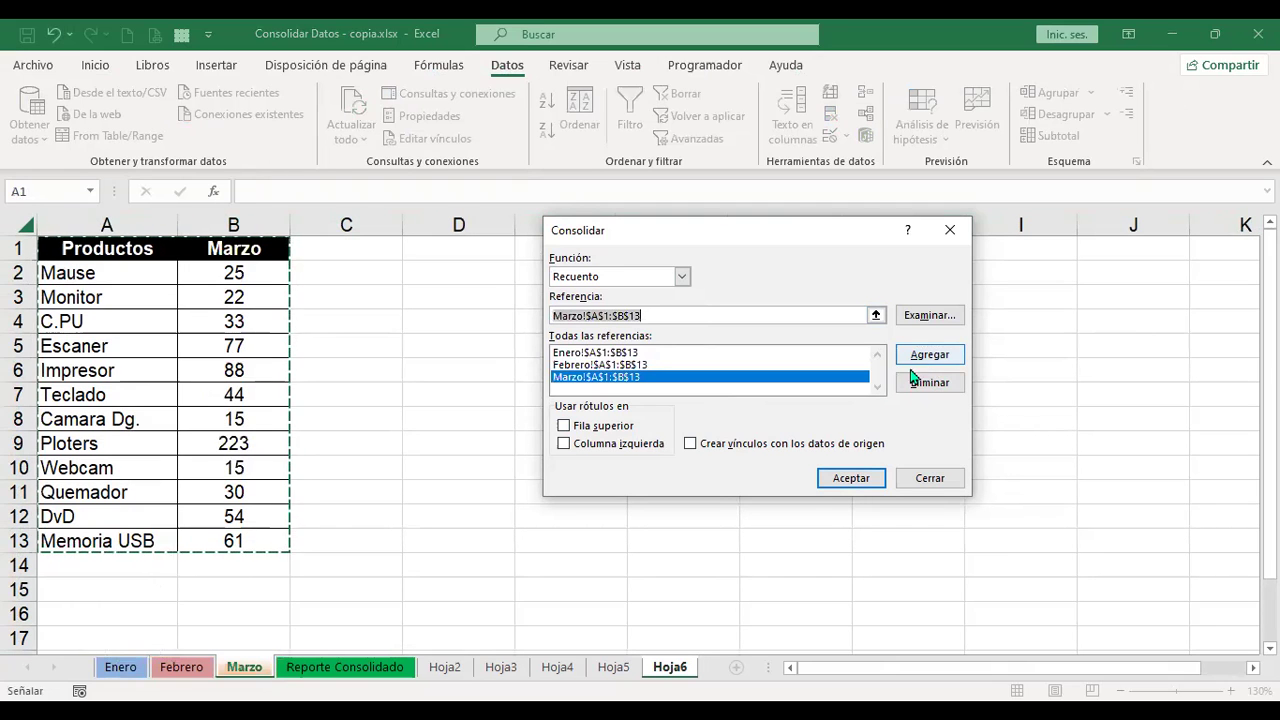
pyautogui.click(608, 424)
pyautogui.click(564, 446)
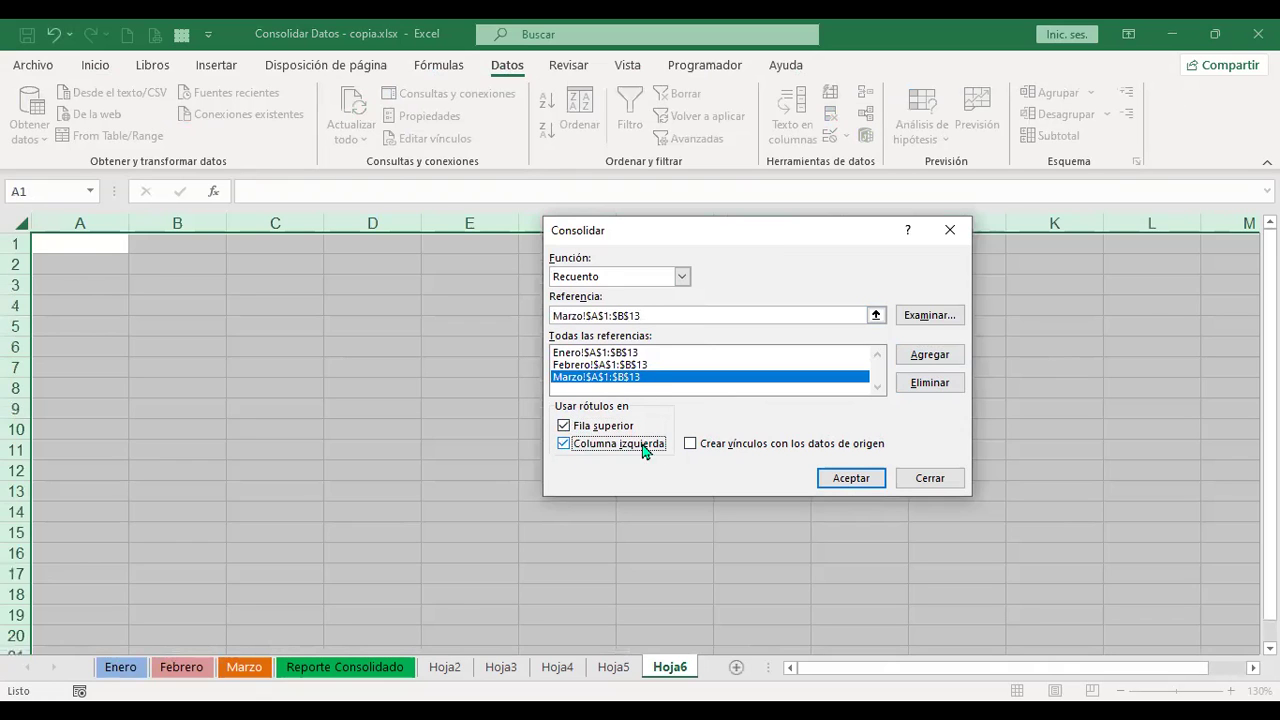
pyautogui.click(690, 445)
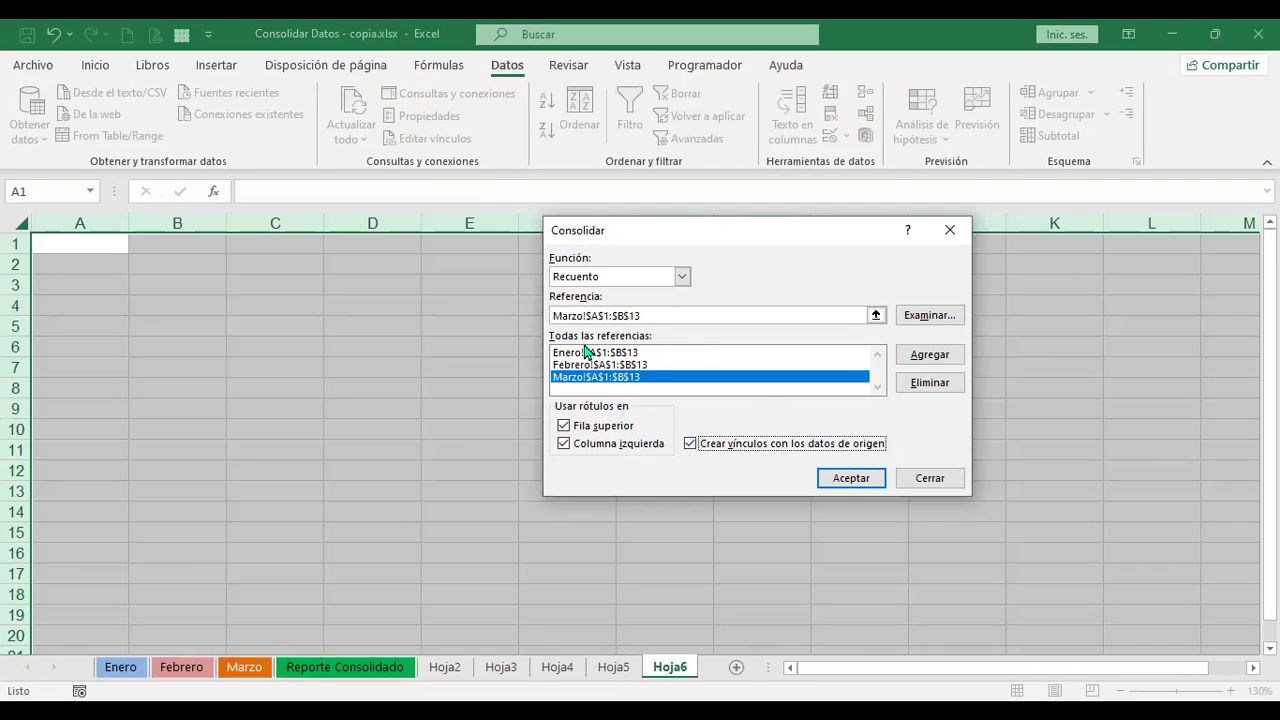
pyautogui.click(849, 480)
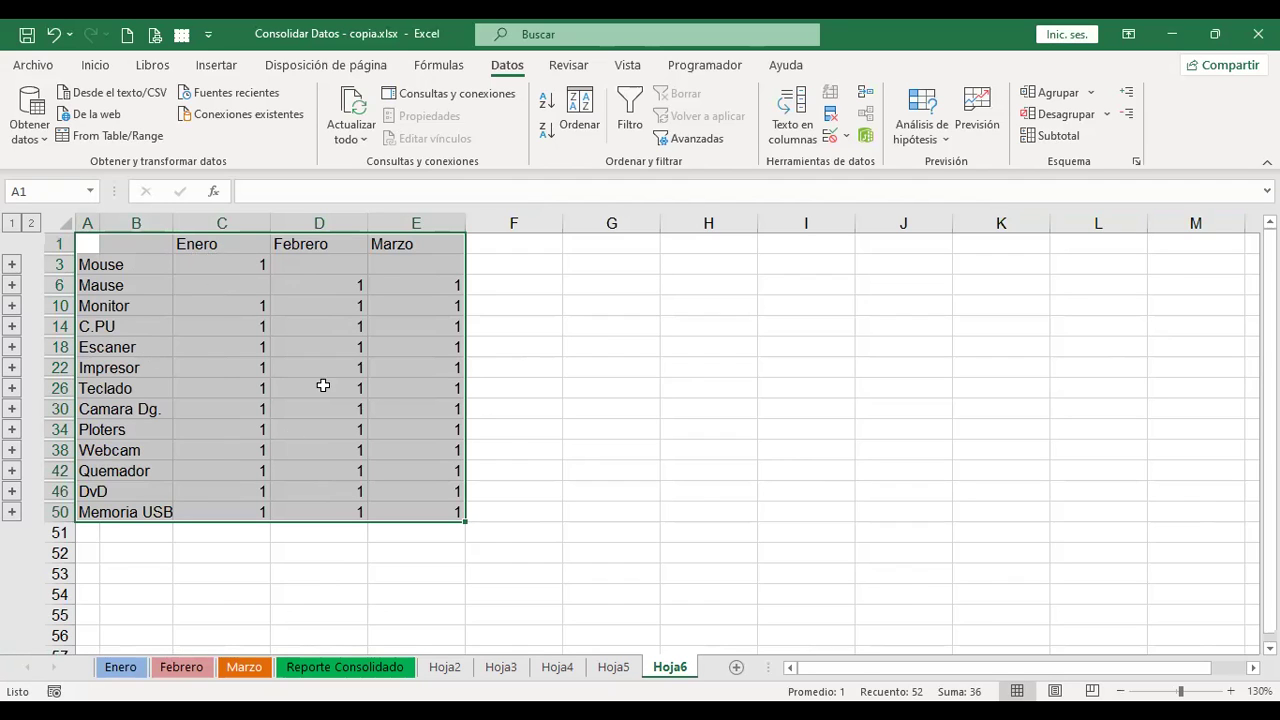
# Rename the Hoja6 sheet to Recuento.
pyautogui.doubleClick(669, 667)
pyautogui.write('Recue')
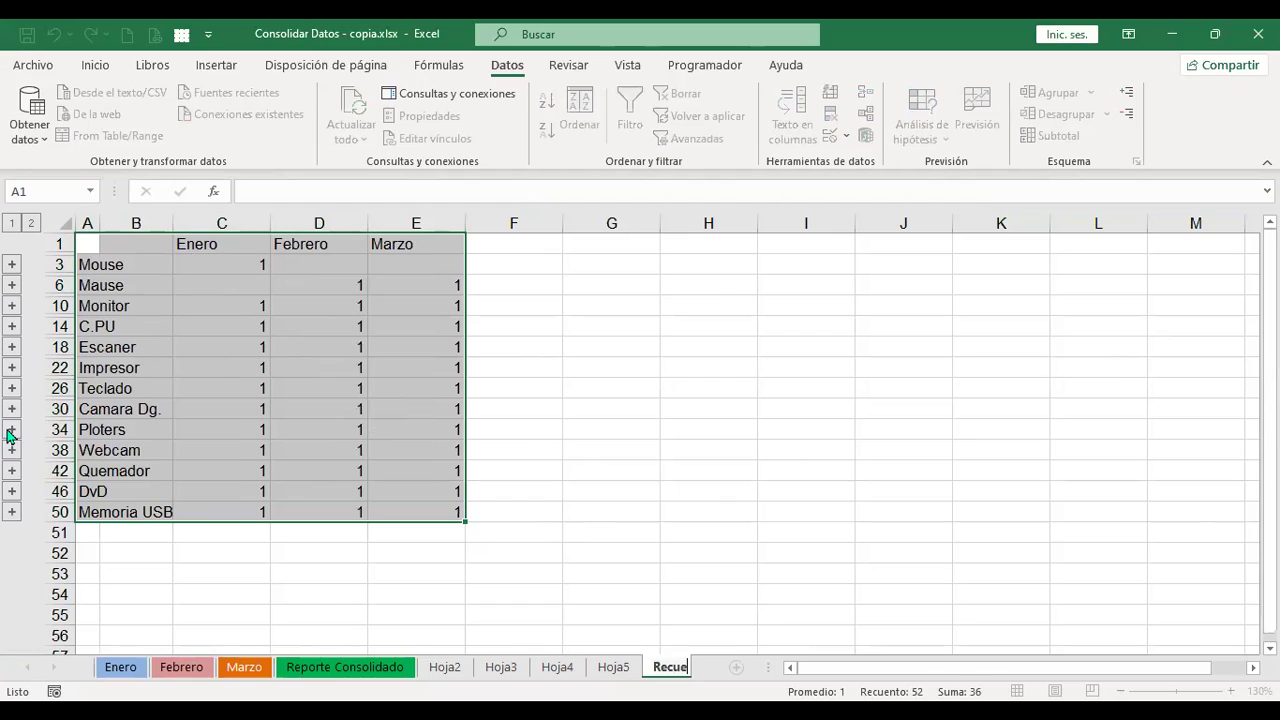
pyautogui.write('nto')
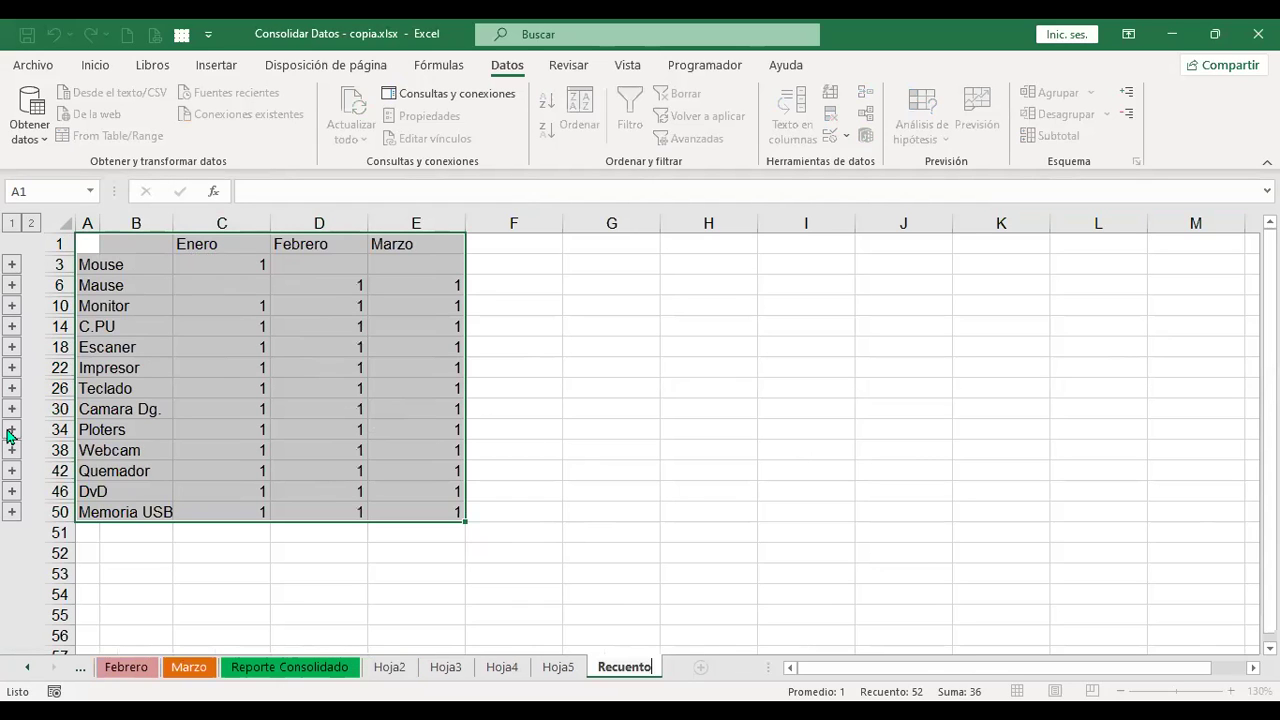
pyautogui.press('Return')
# Rename Hoja4 to Suma and add a new blank sheet after Recuento.
pyautogui.click(549, 674)
pyautogui.hotkey('ctrl', 'pageup')
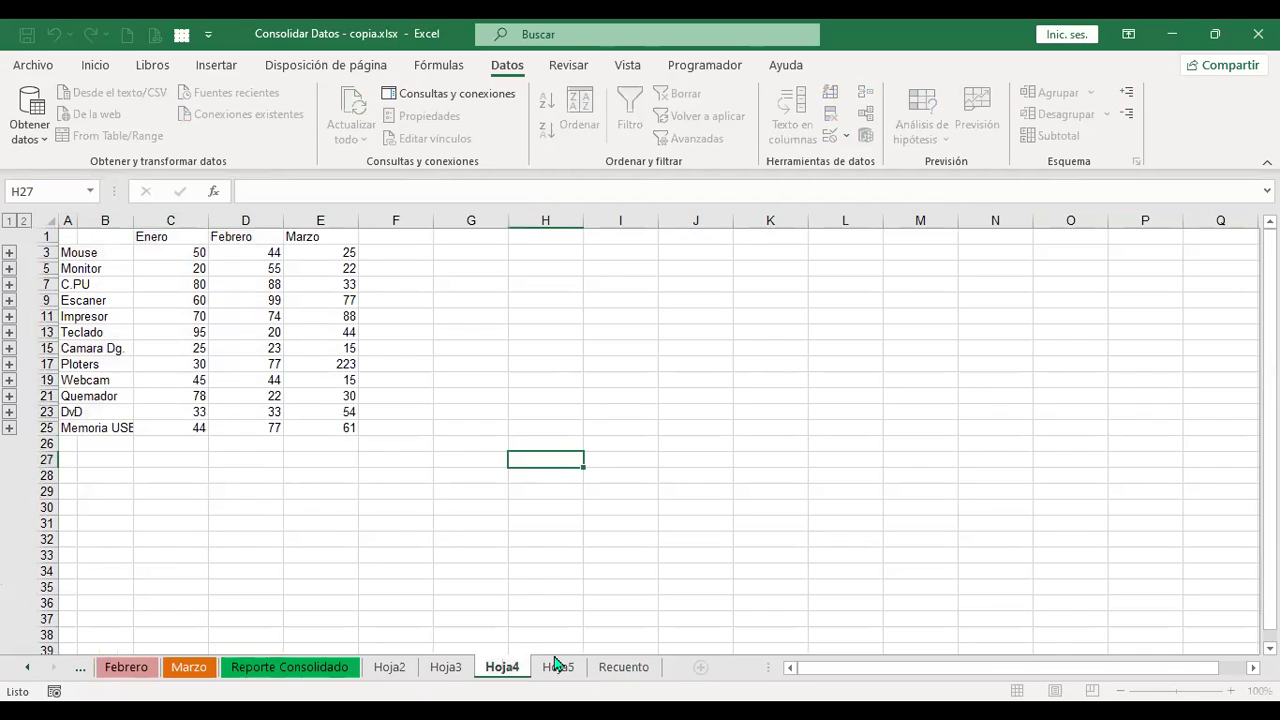
pyautogui.hotkey('alt', 'h')
pyautogui.write('orSuma')
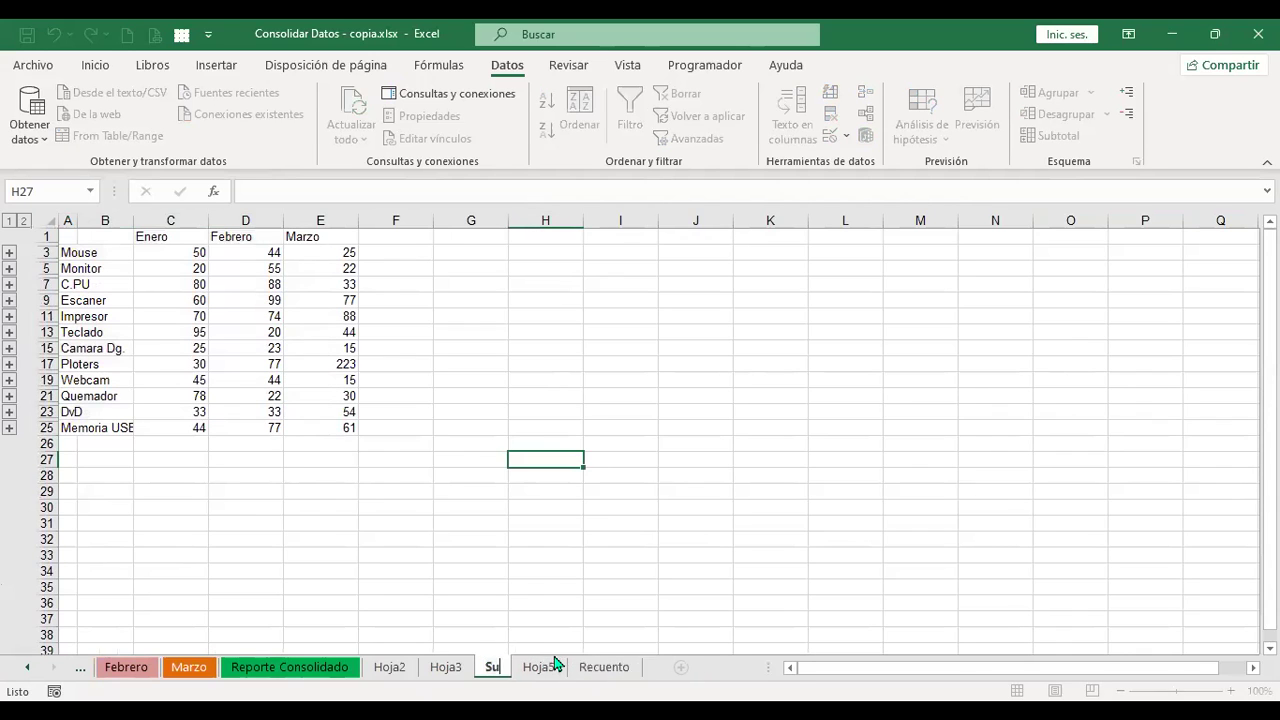
pyautogui.press('Return')
pyautogui.click(398, 237)
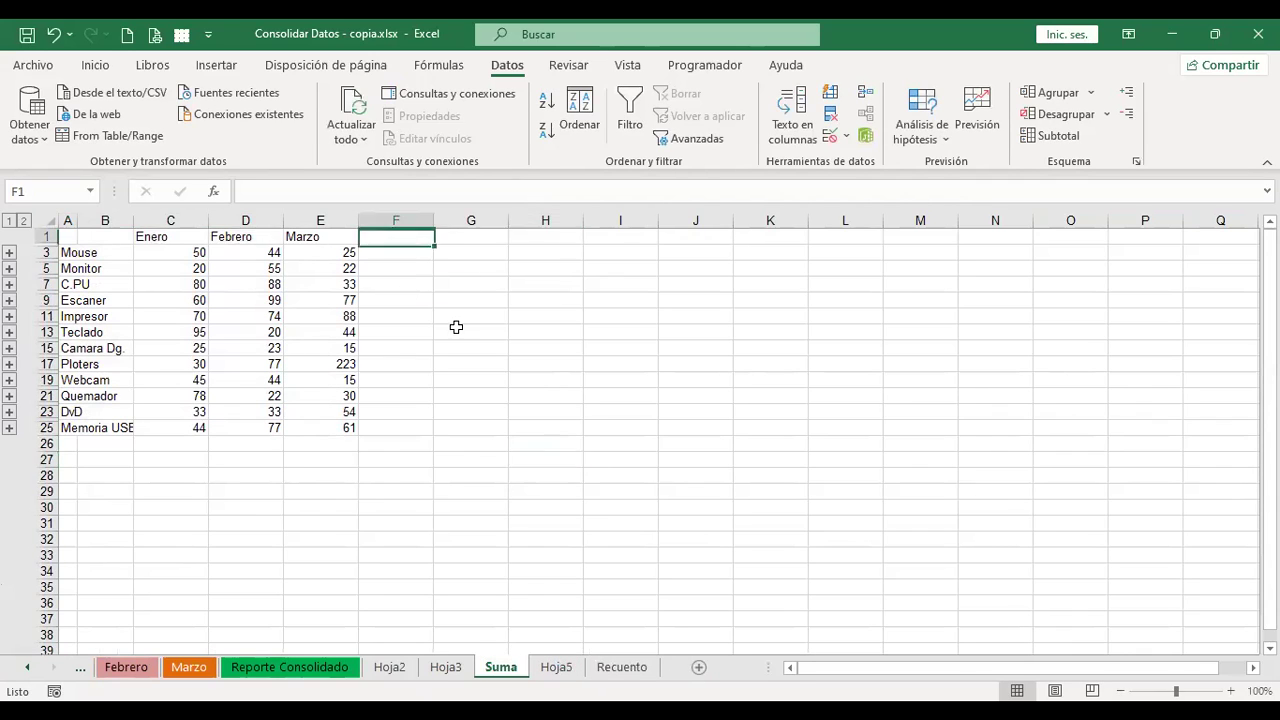
pyautogui.click(628, 666)
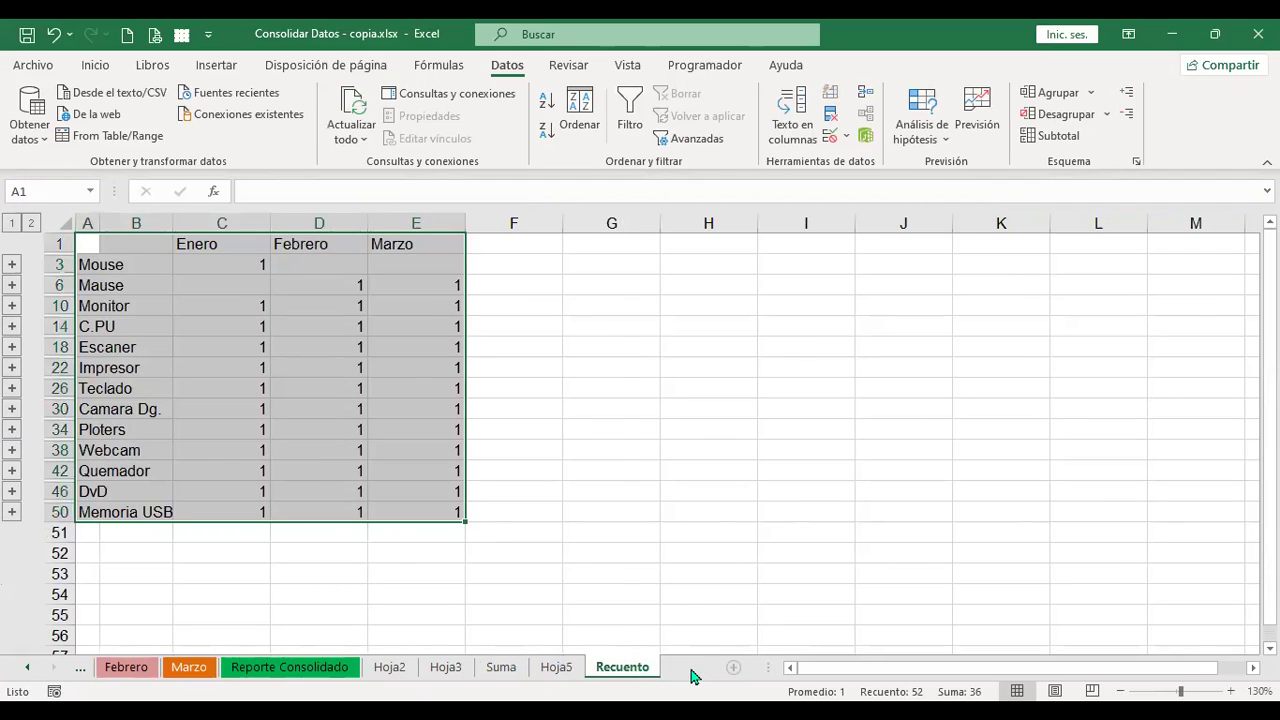
pyautogui.click(698, 667)
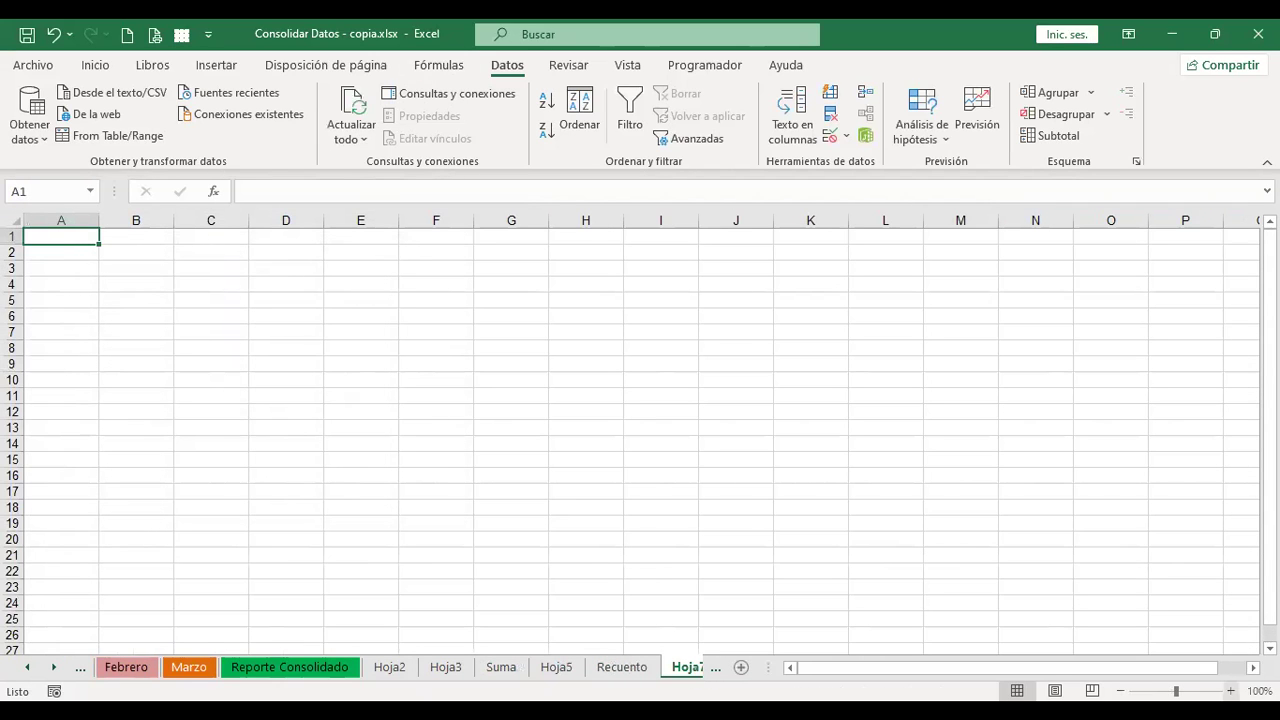
# Zoom the new sheet to 130% and choose Promedio as the Consolidar function.
pyautogui.click(1231, 690)
pyautogui.click(1231, 690)
pyautogui.click(1231, 690)
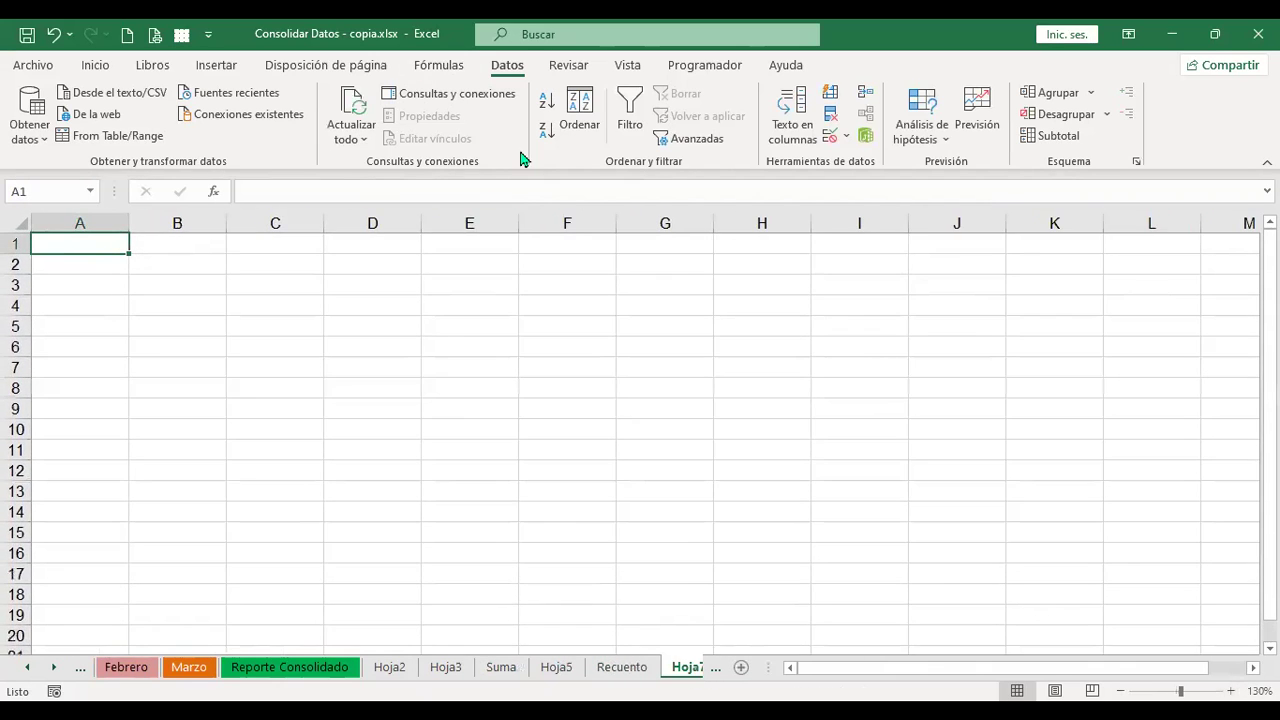
pyautogui.click(866, 93)
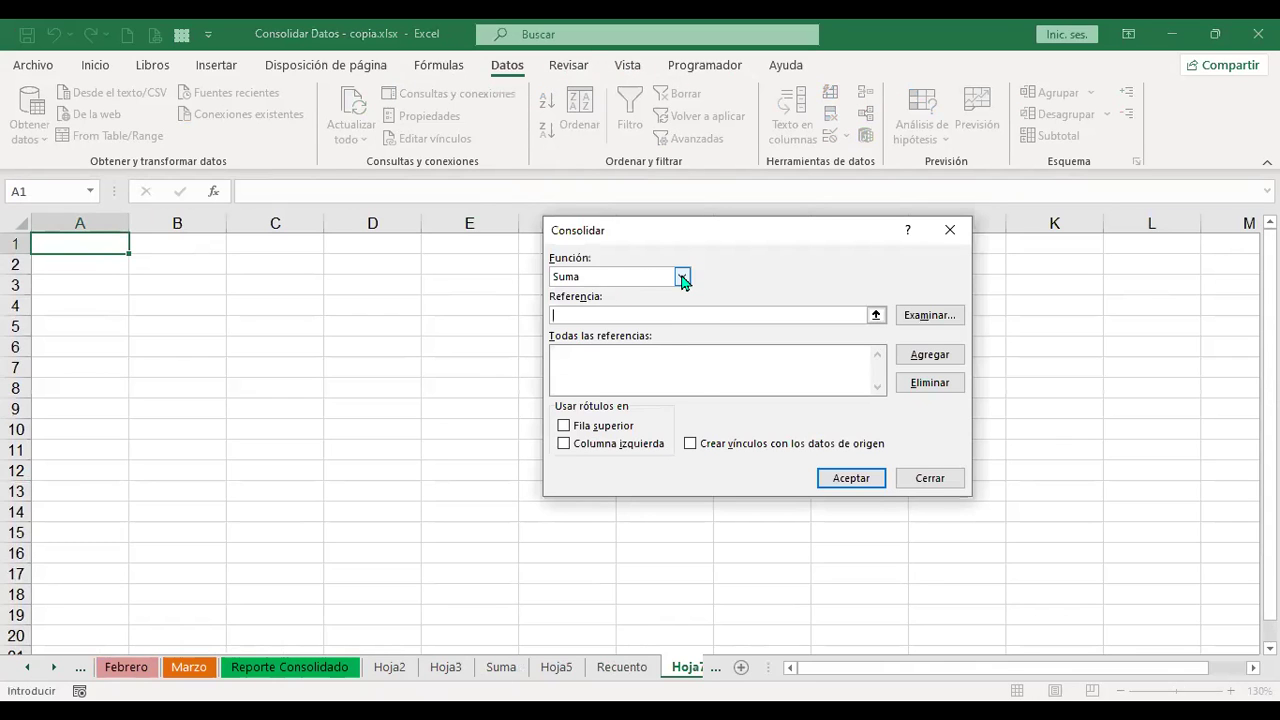
pyautogui.click(682, 277)
pyautogui.click(606, 322)
pyautogui.click(608, 314)
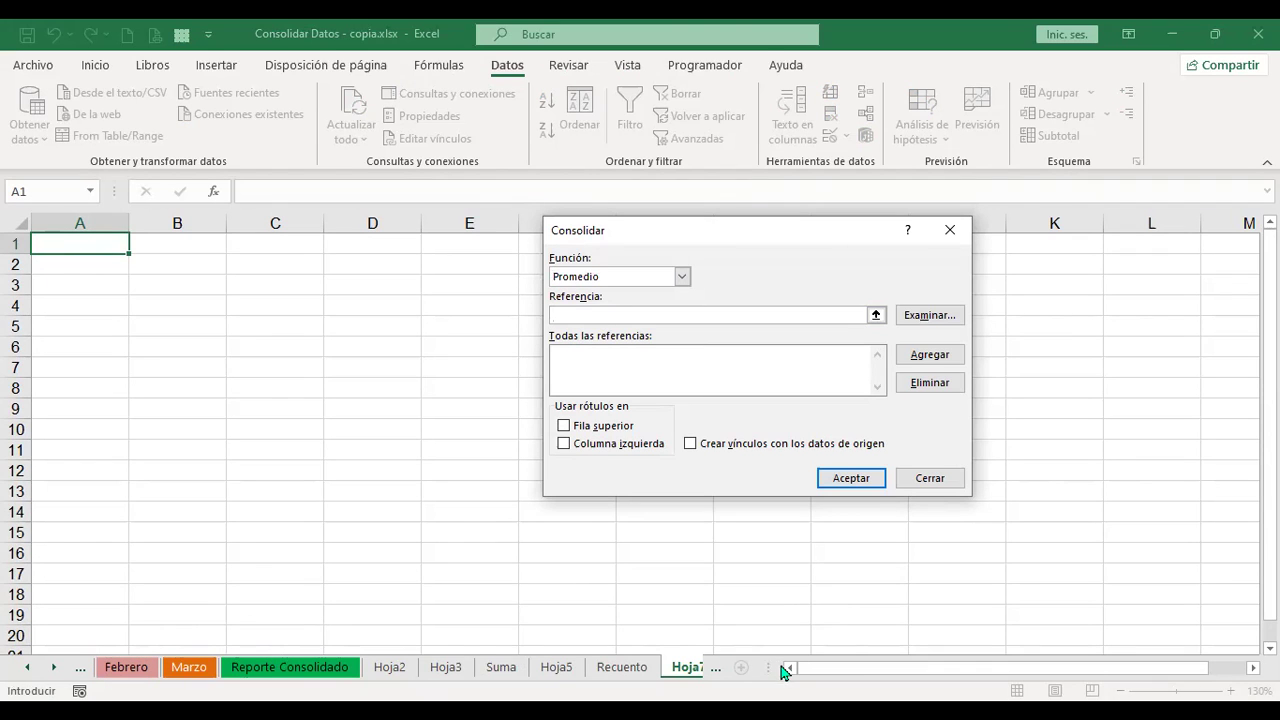
# Add the A1:B13 ranges of Enero, Febrero and Marzo as consolidation sources.
pyautogui.click(31, 668)
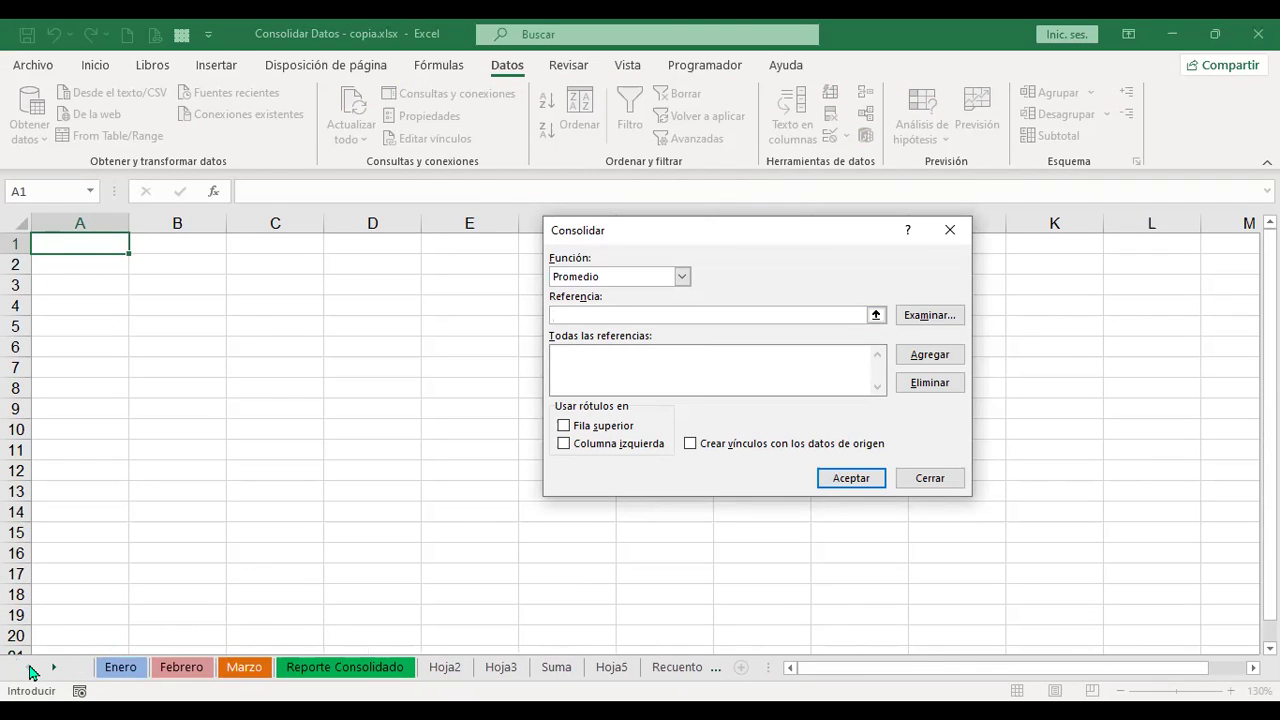
pyautogui.click(120, 667)
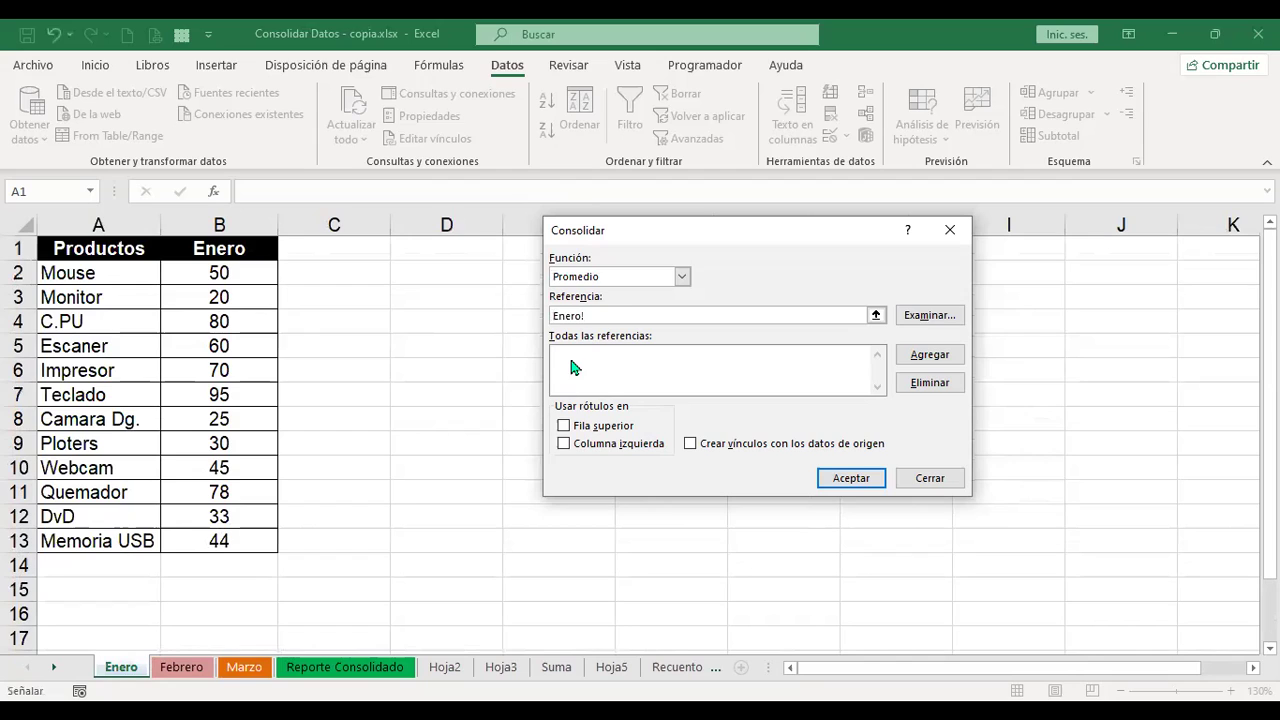
pyautogui.click(128, 248)
pyautogui.keyDown('shift'); pyautogui.click(212, 540); pyautogui.keyUp('shift')
pyautogui.click(945, 358)
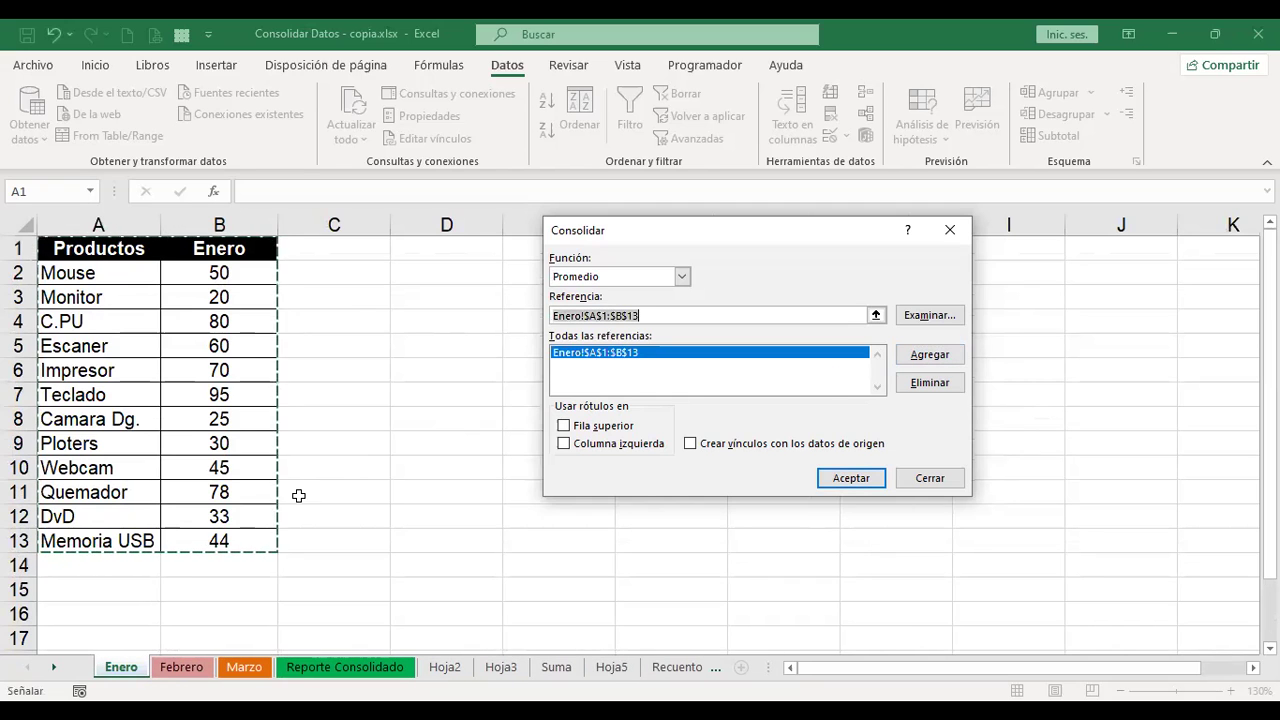
pyautogui.click(170, 670)
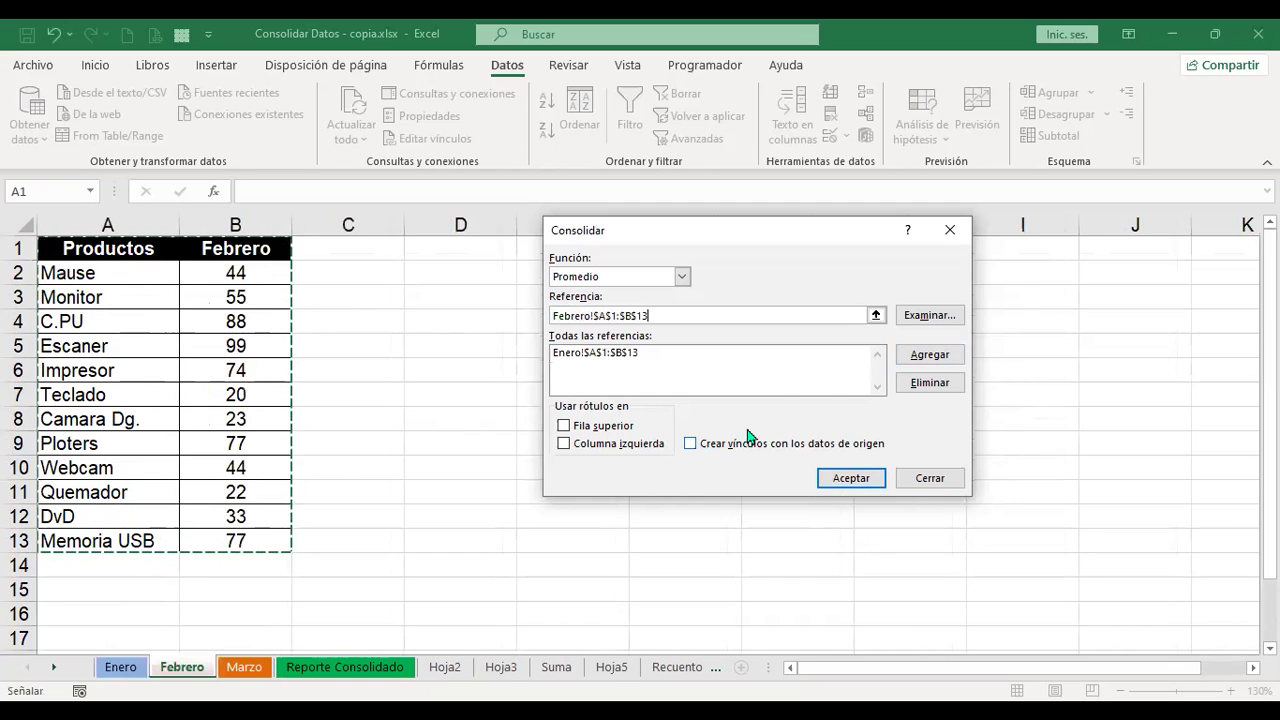
pyautogui.click(932, 356)
pyautogui.click(189, 668)
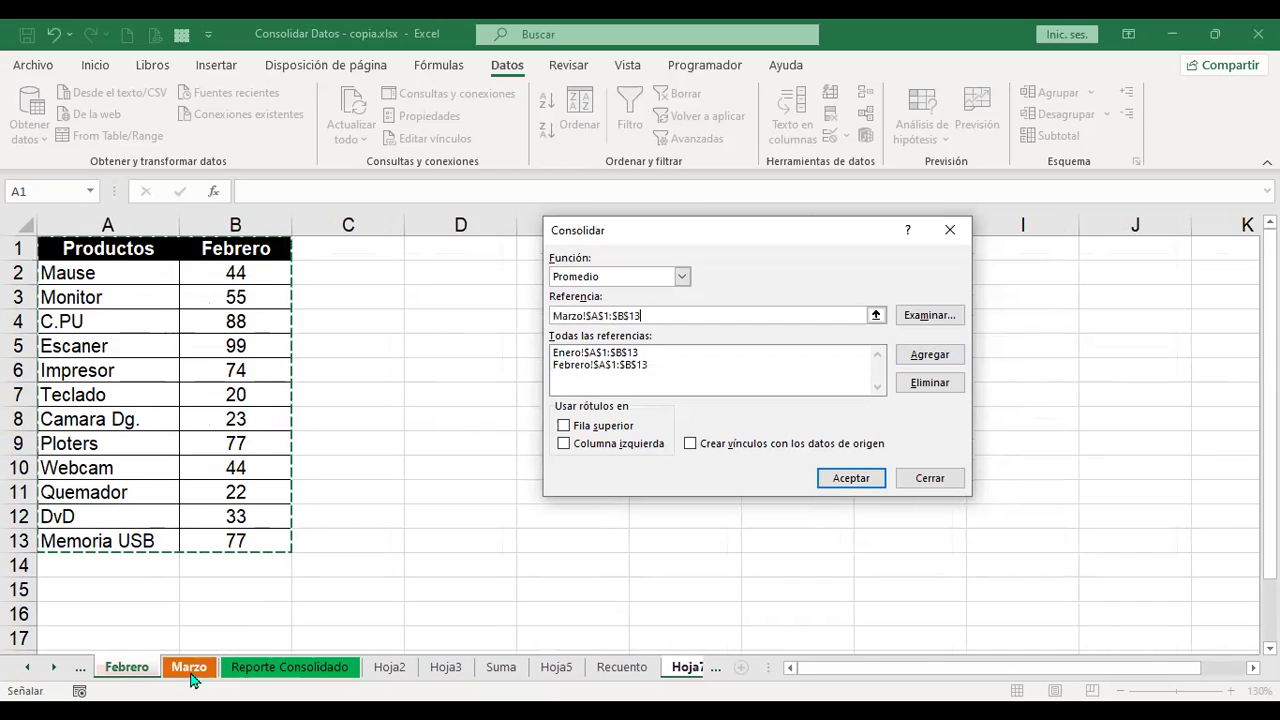
pyautogui.click(926, 358)
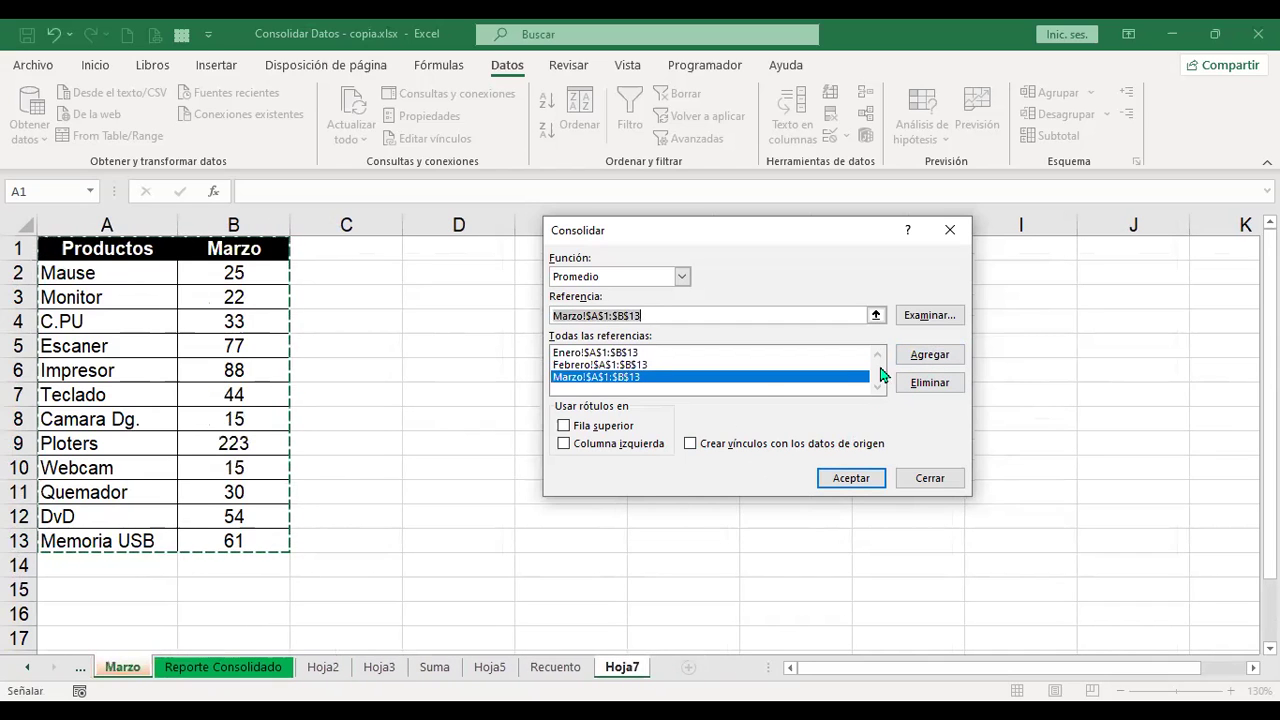
# Use top-row and left-column labels, link to the source data, and run the consolidation.
pyautogui.click(580, 426)
pyautogui.click(566, 444)
pyautogui.click(720, 450)
pyautogui.click(851, 478)
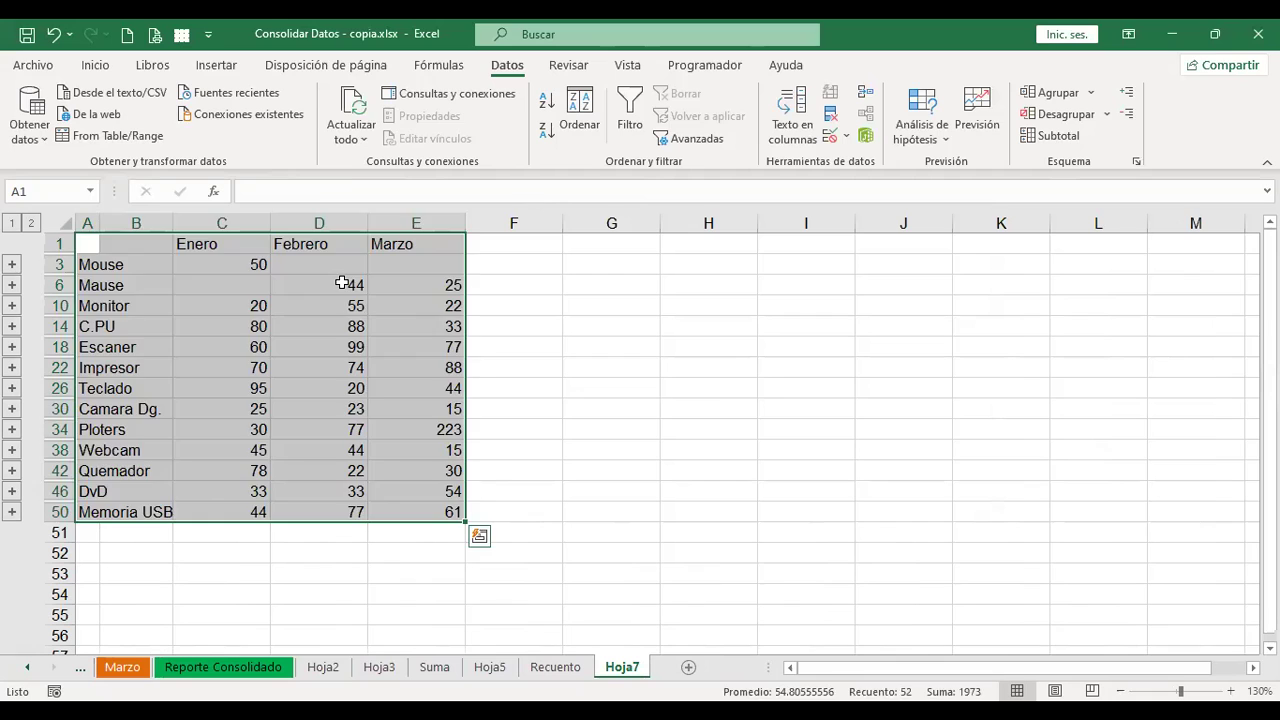
pyautogui.click(342, 283)
pyautogui.click(102, 263)
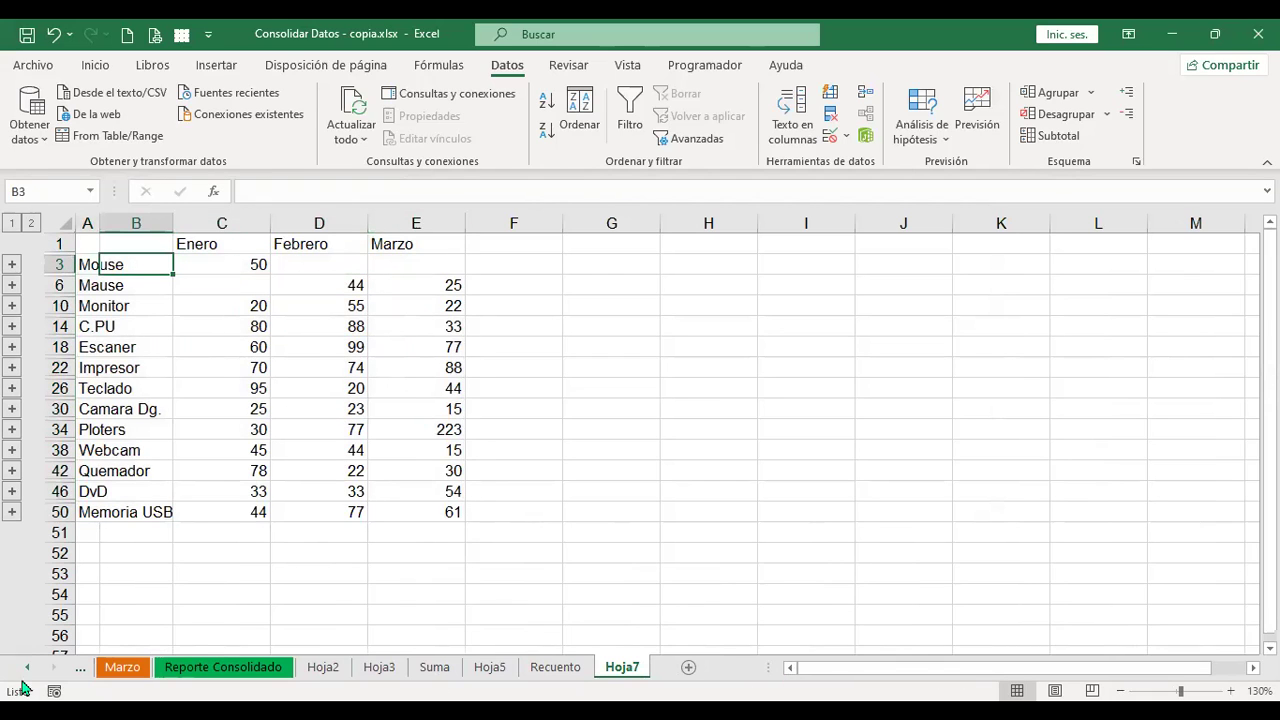
pyautogui.click(27, 667)
pyautogui.click(122, 668)
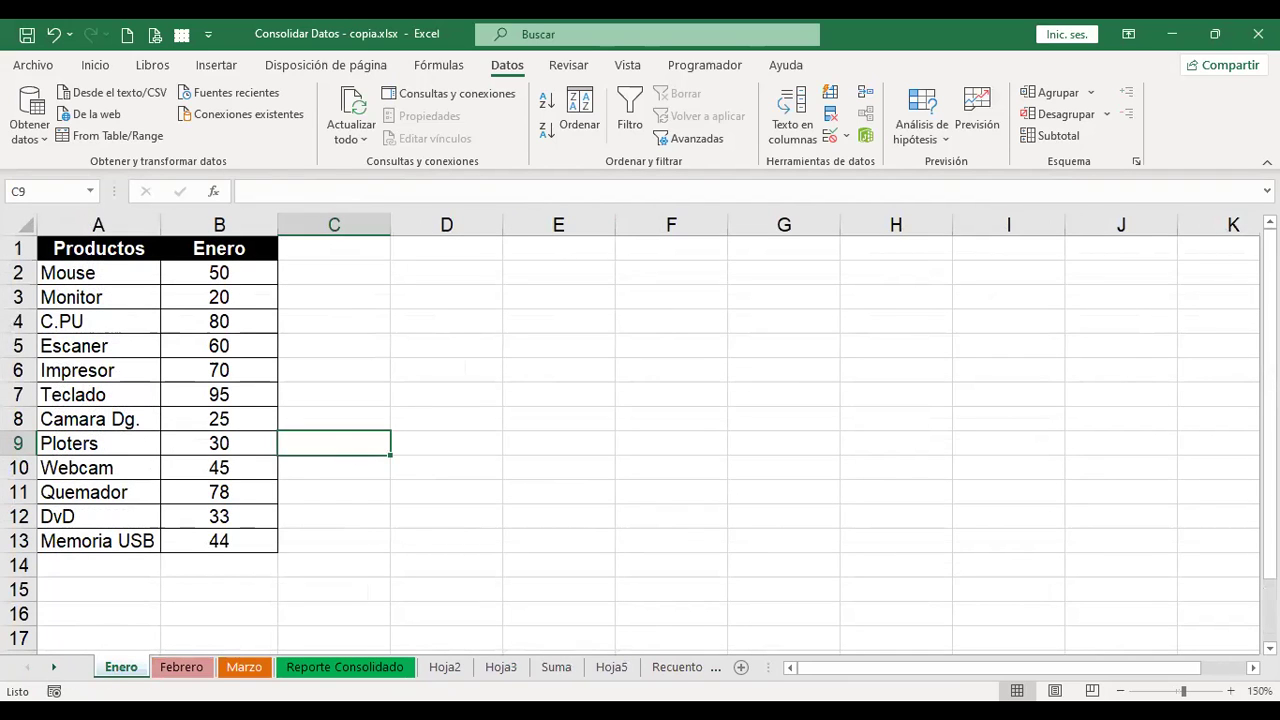
pyautogui.click(668, 668)
pyautogui.click(688, 668)
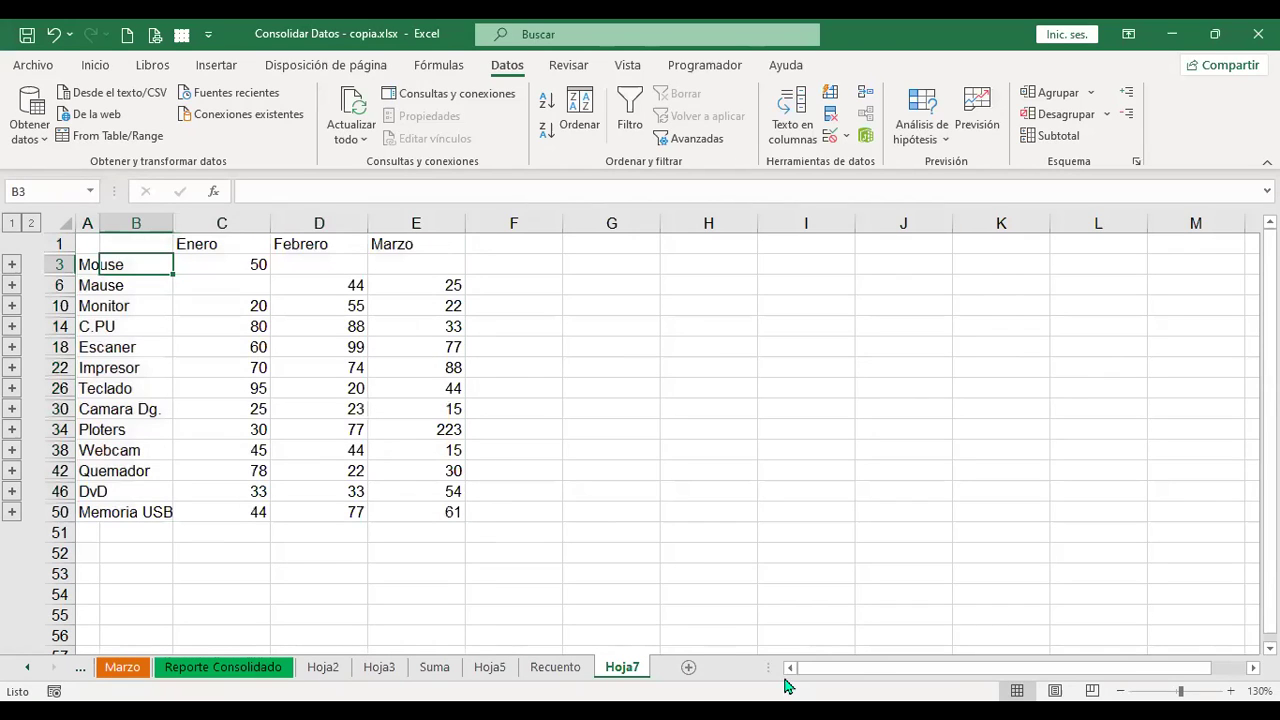
pyautogui.click(357, 290)
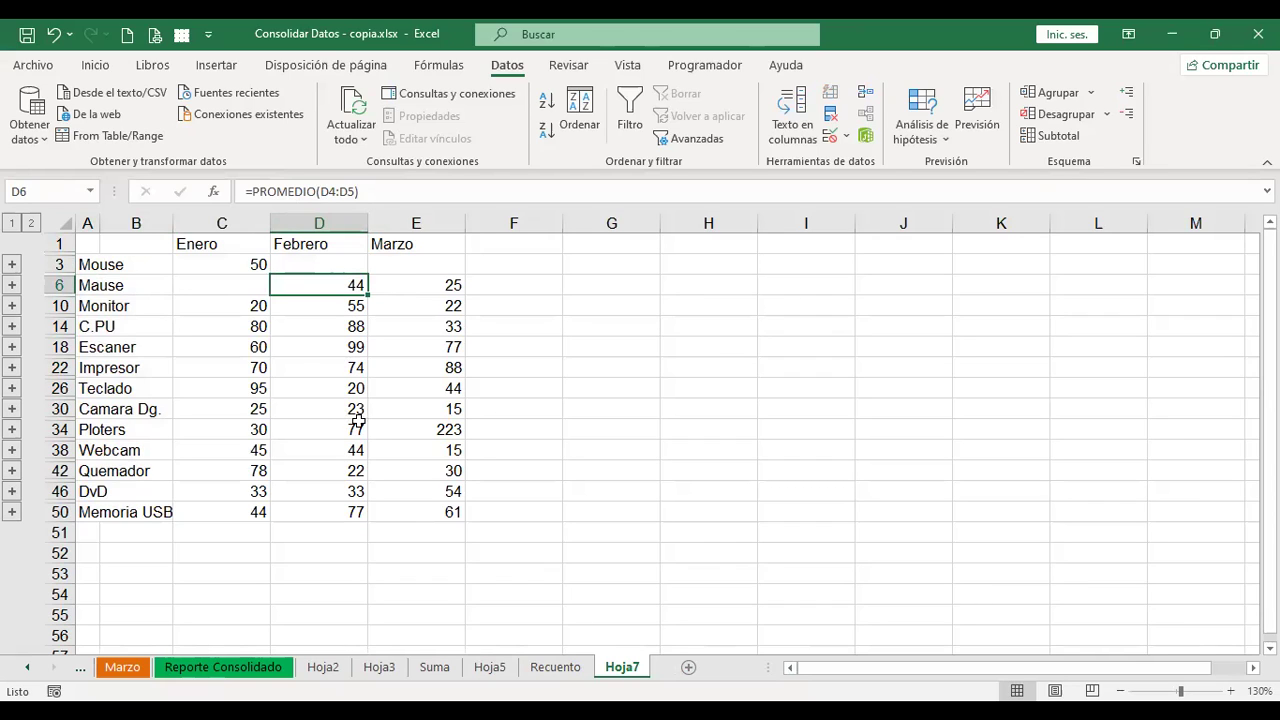
pyautogui.click(11, 286)
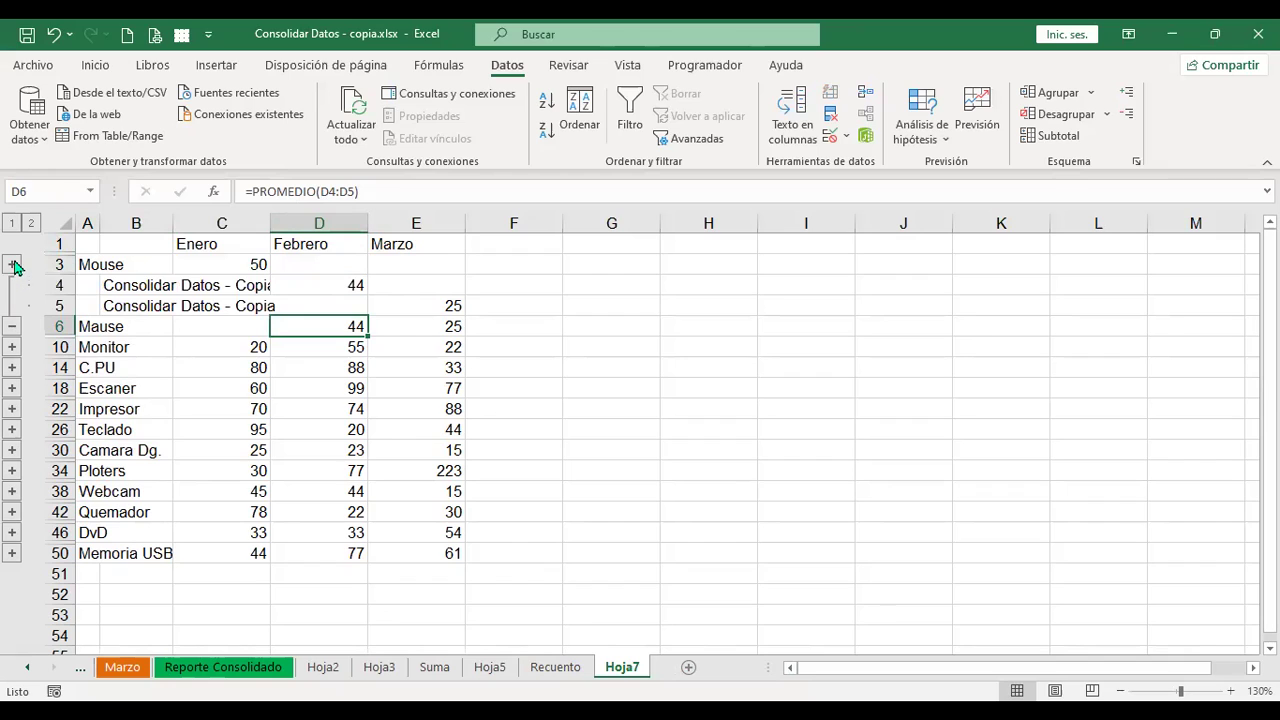
pyautogui.click(11, 326)
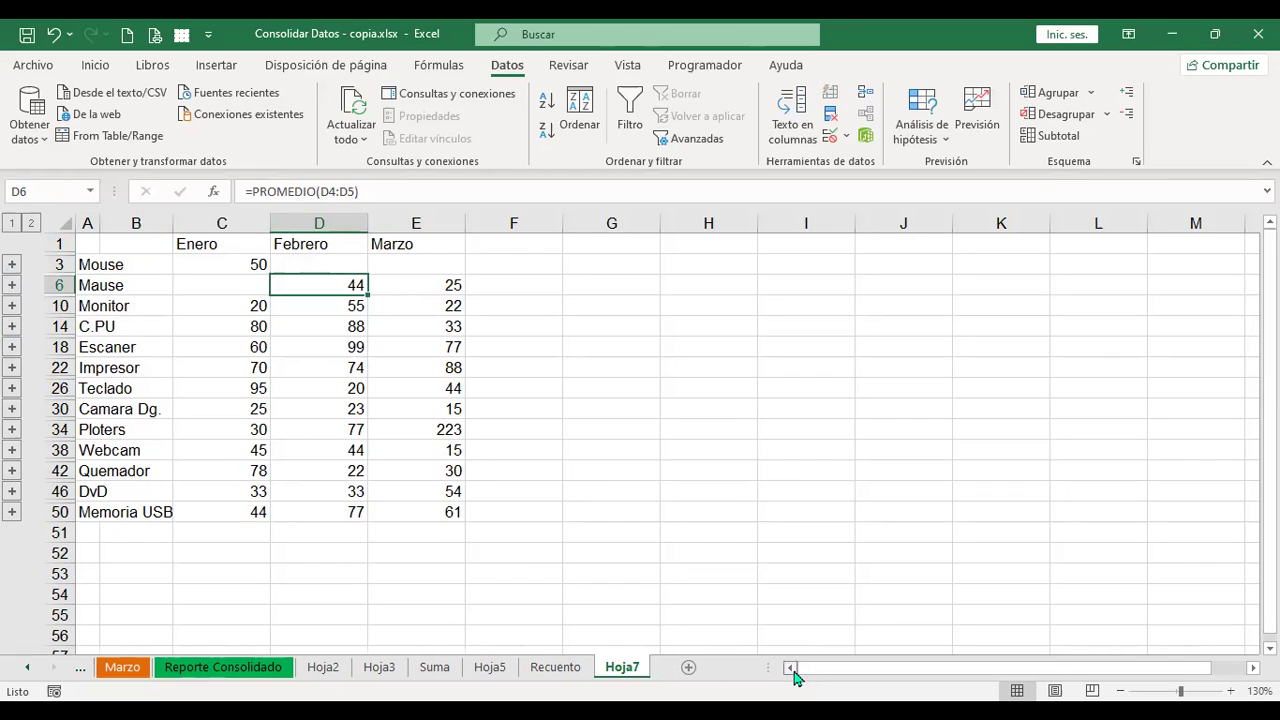
pyautogui.click(29, 669)
pyautogui.click(29, 669)
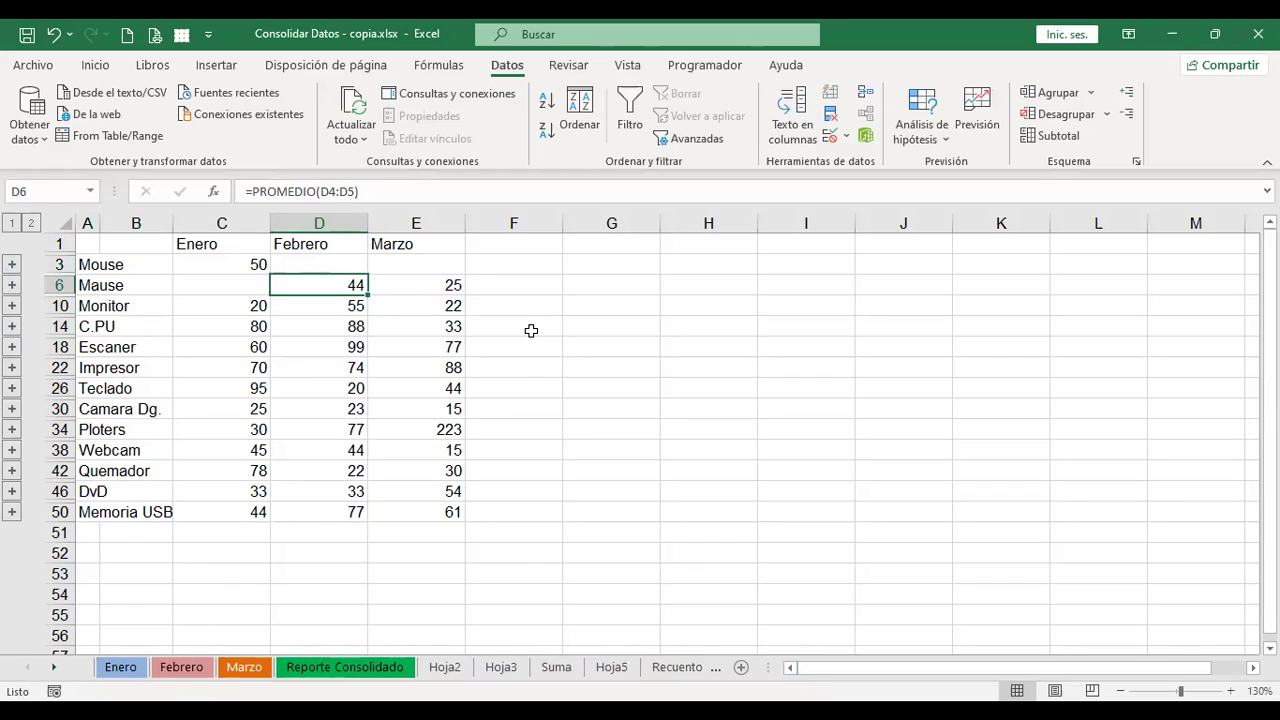
# On Reporte Consolidado, select D6 and start a Consolidar from Enero, then cancel it.
pyautogui.click(499, 284)
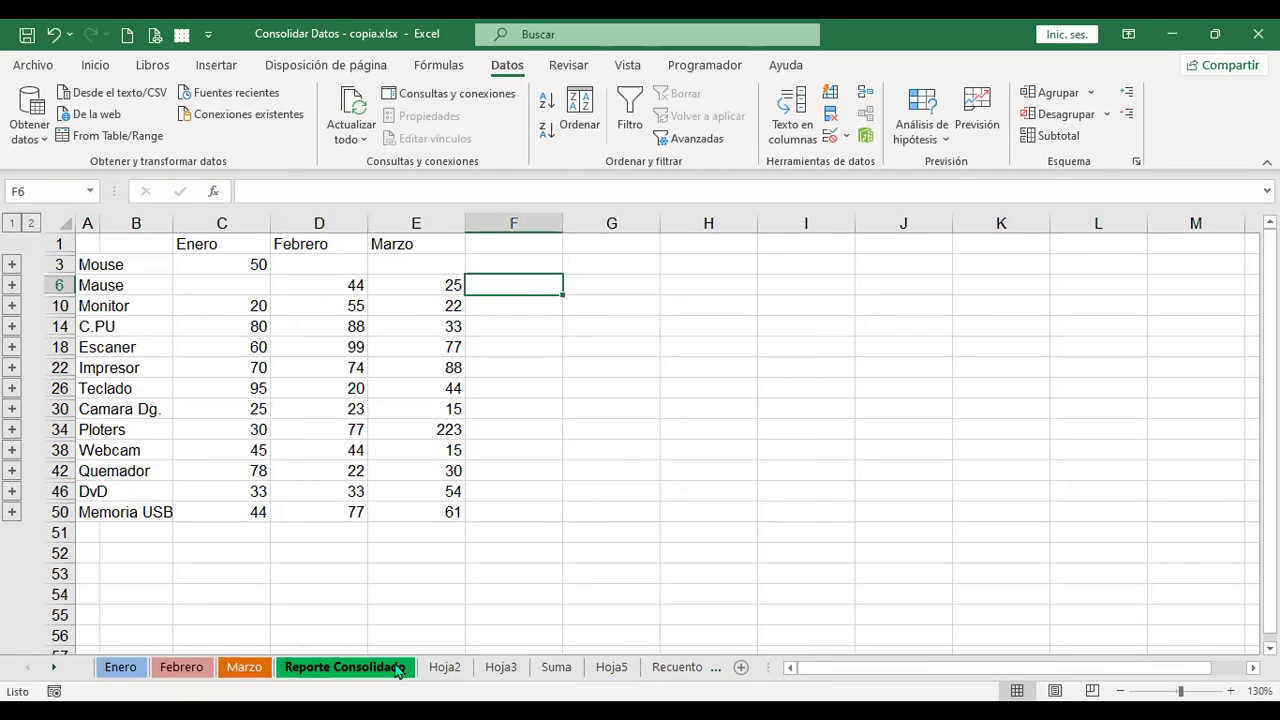
pyautogui.click(393, 667)
pyautogui.click(883, 415)
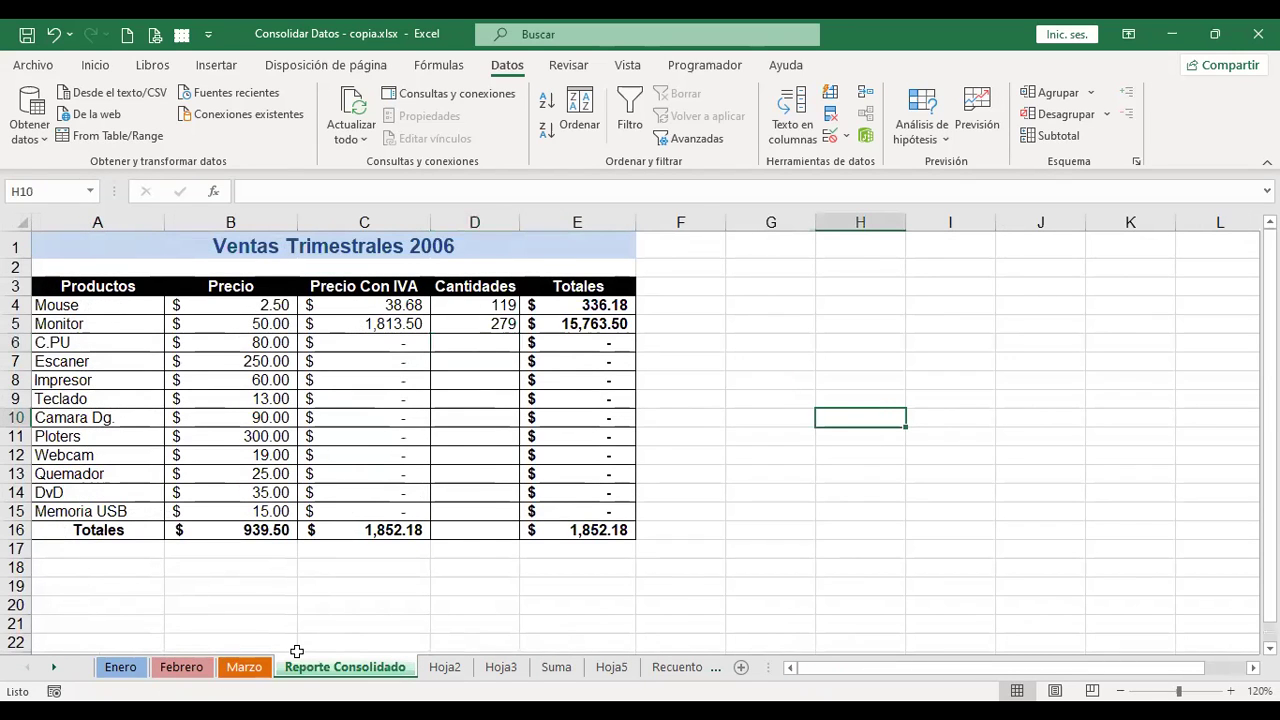
pyautogui.click(484, 341)
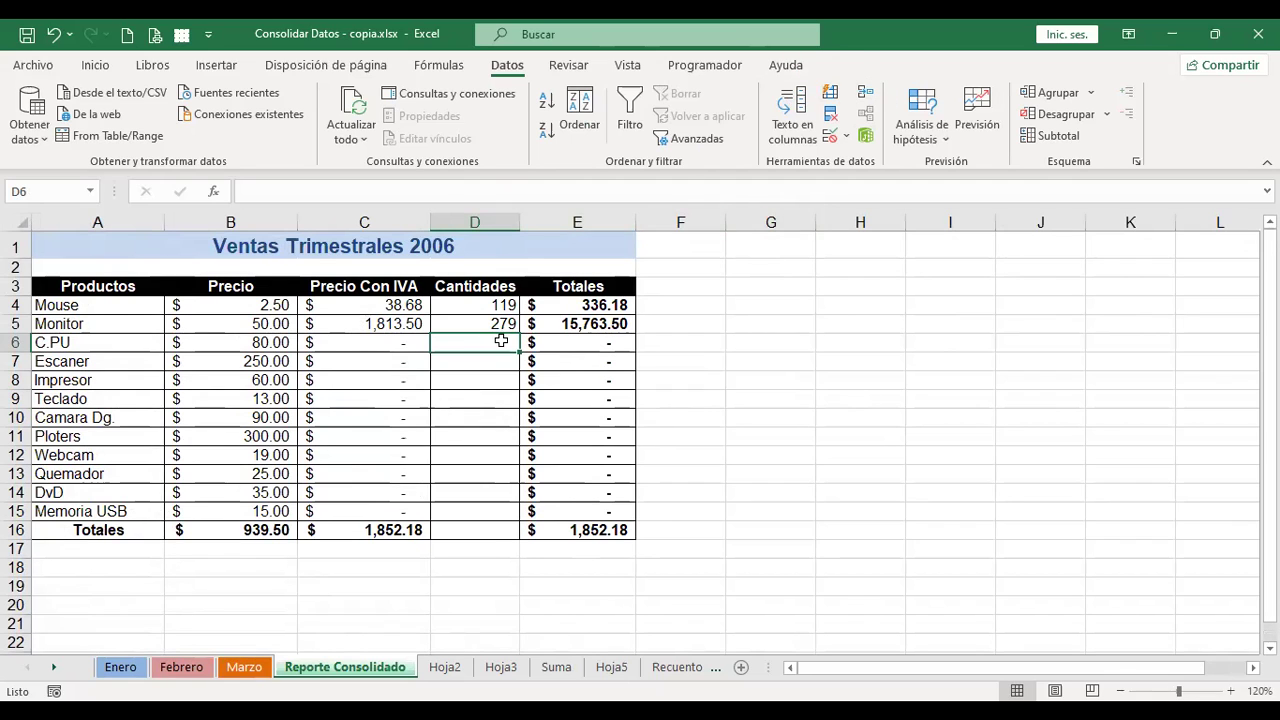
pyautogui.click(866, 93)
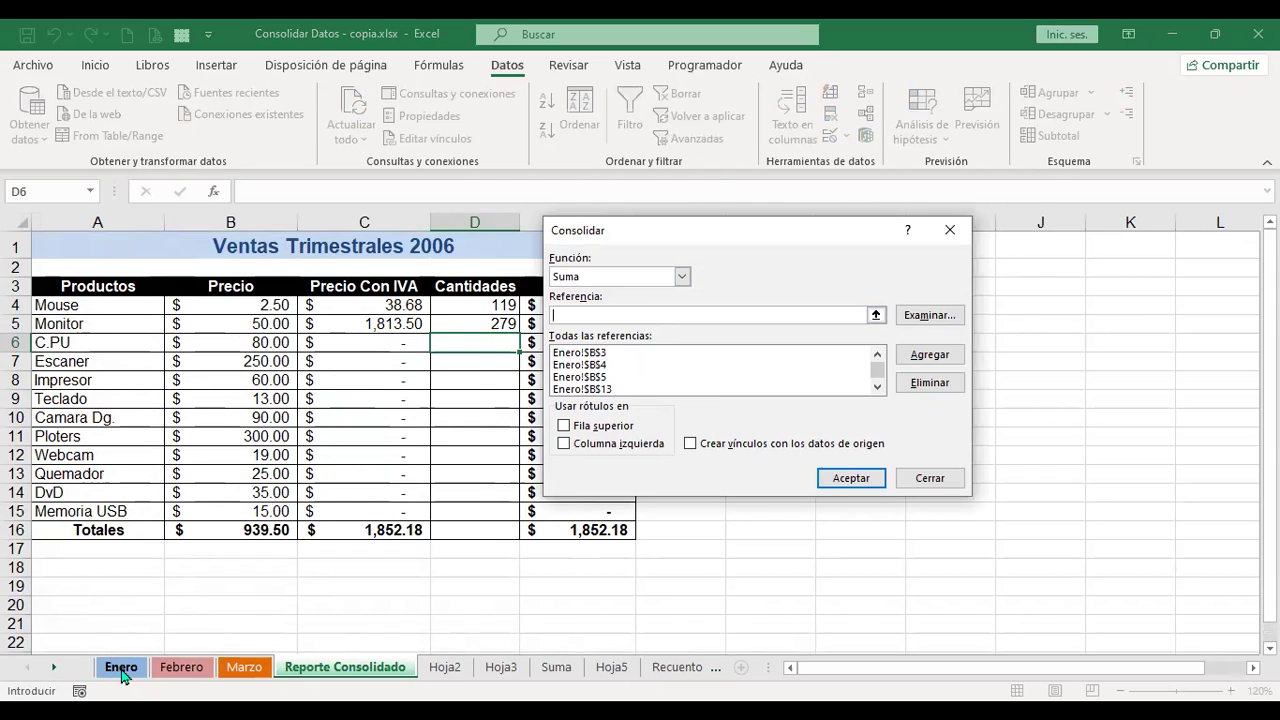
pyautogui.click(121, 668)
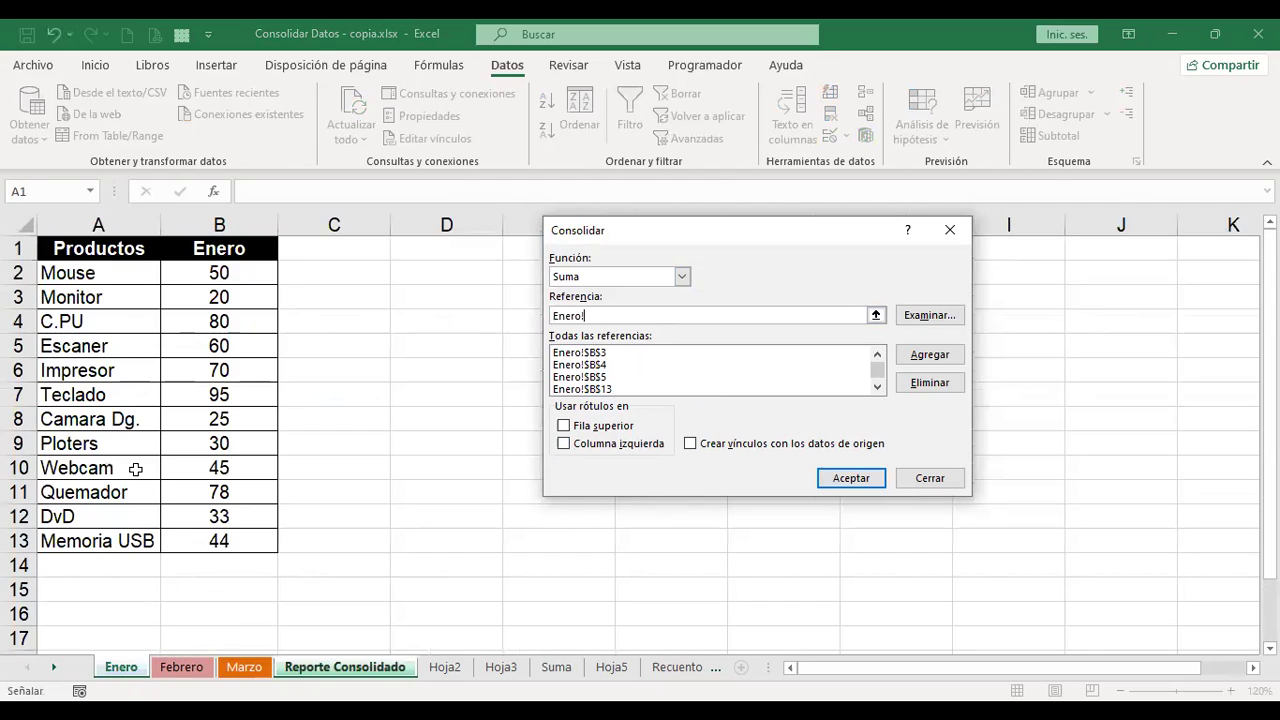
pyautogui.press('Escape')
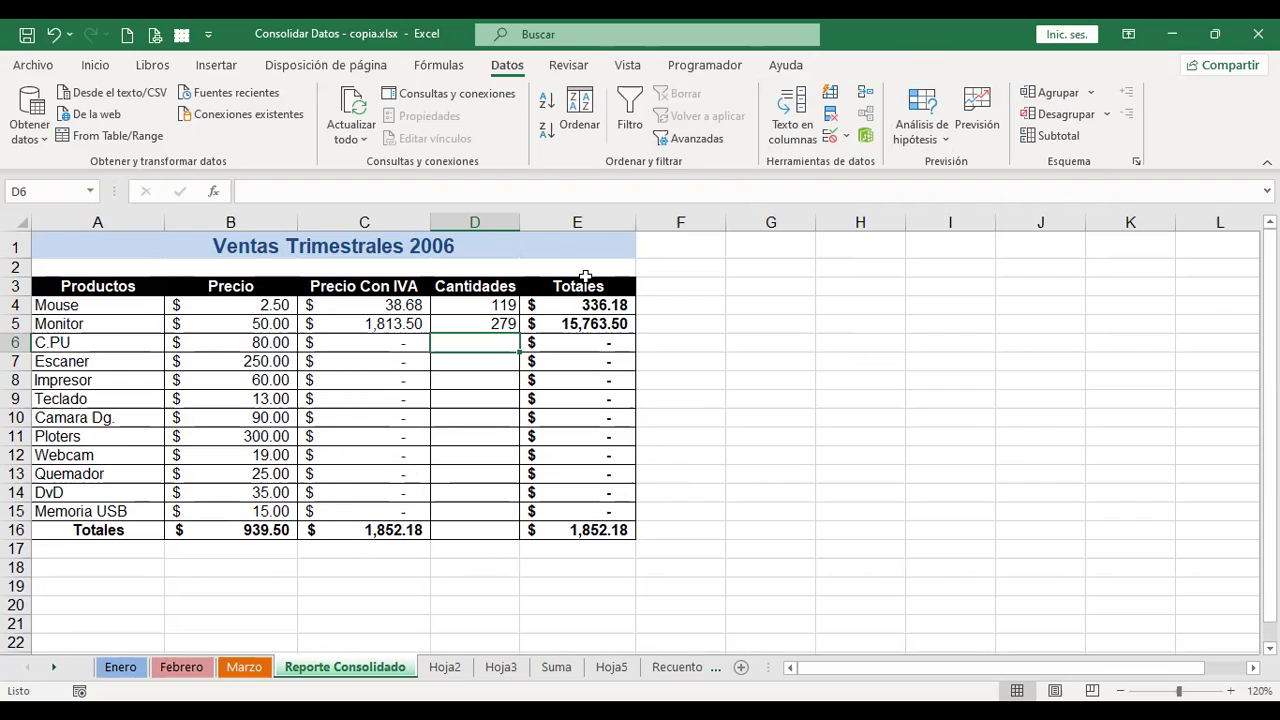
# Try adding Enero!$B$4 as a consolidation source, which is refused as a duplicate.
pyautogui.click(864, 93)
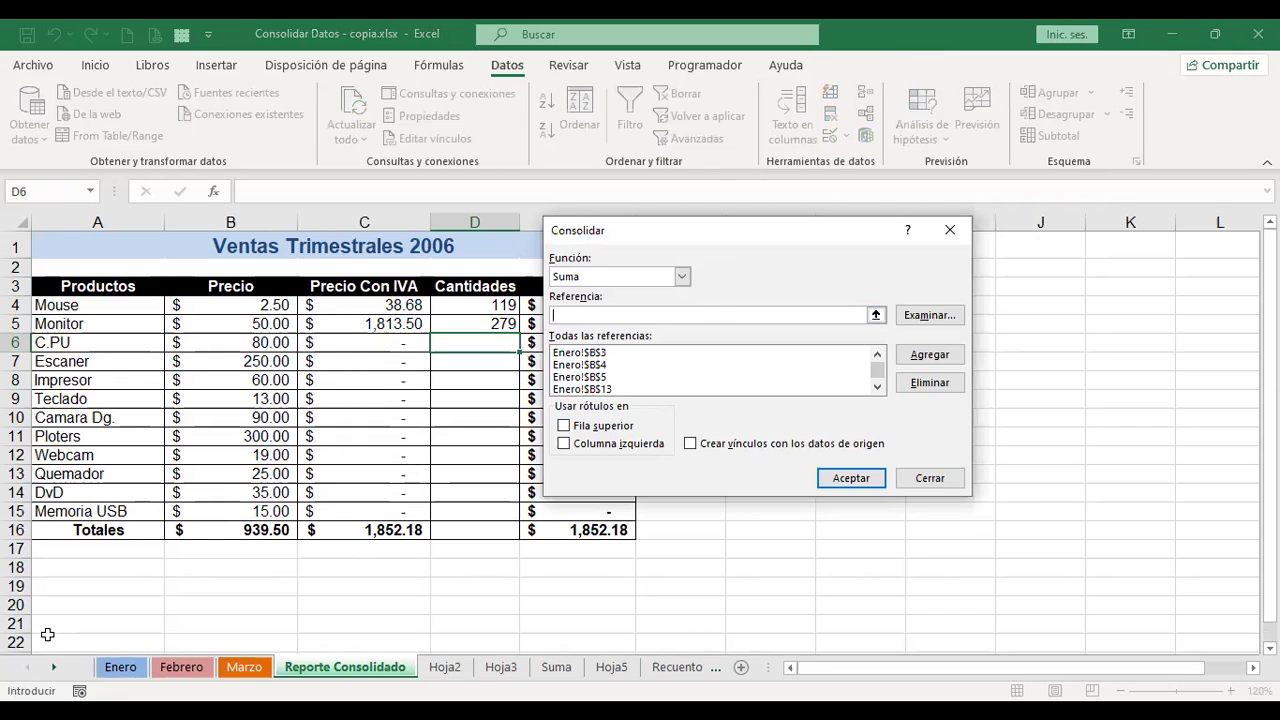
pyautogui.click(120, 667)
pyautogui.click(219, 321)
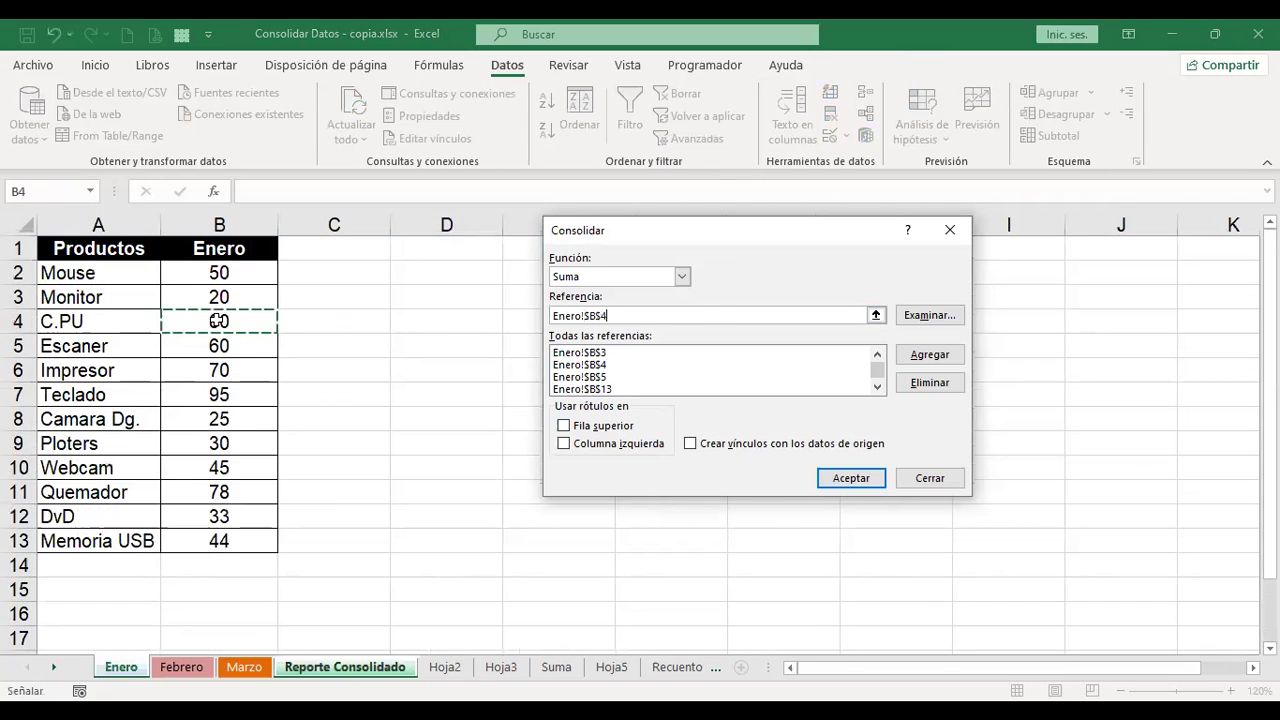
pyautogui.click(930, 355)
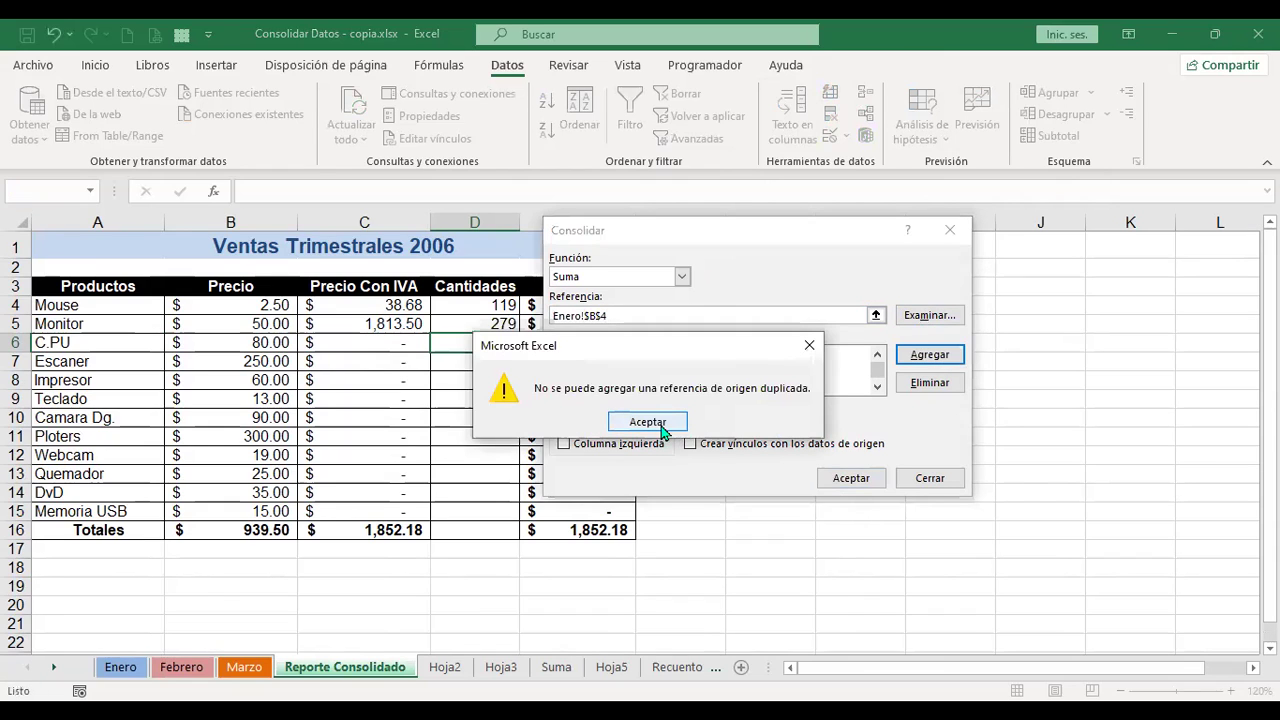
pyautogui.click(648, 422)
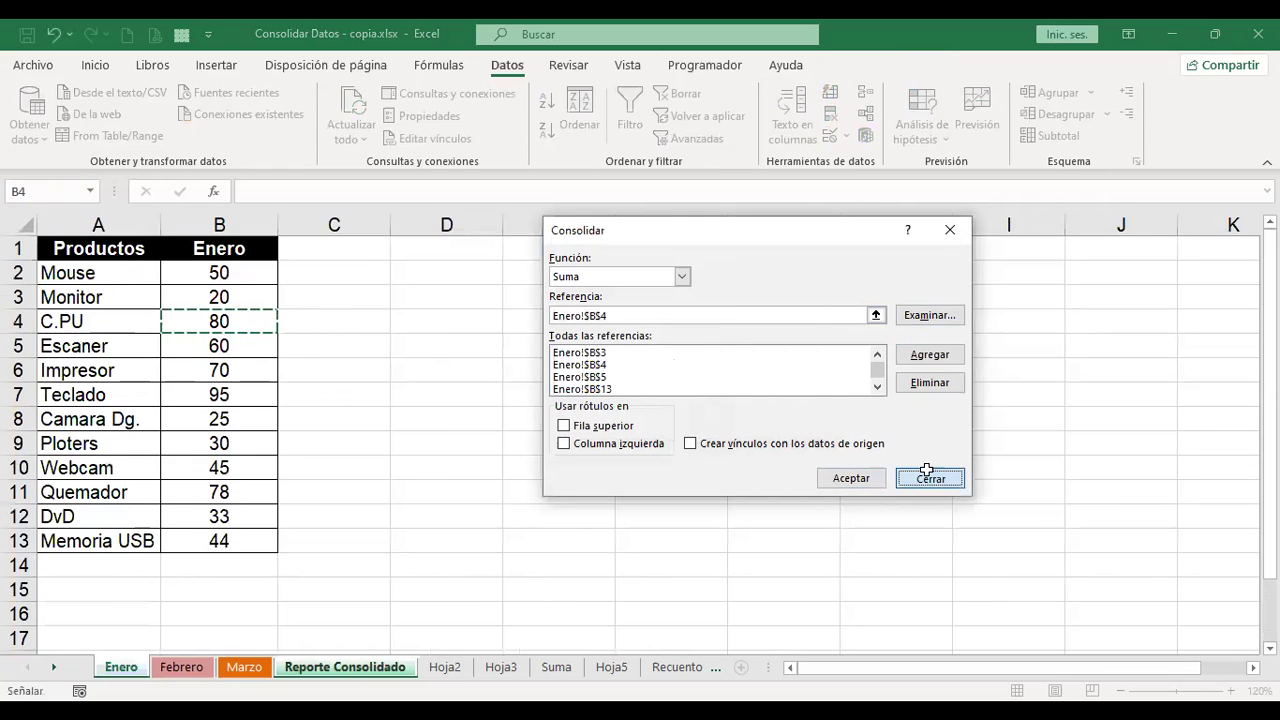
# Close and reopen Consolidar, then select the existing Enero!$B$4 reference.
pyautogui.click(929, 477)
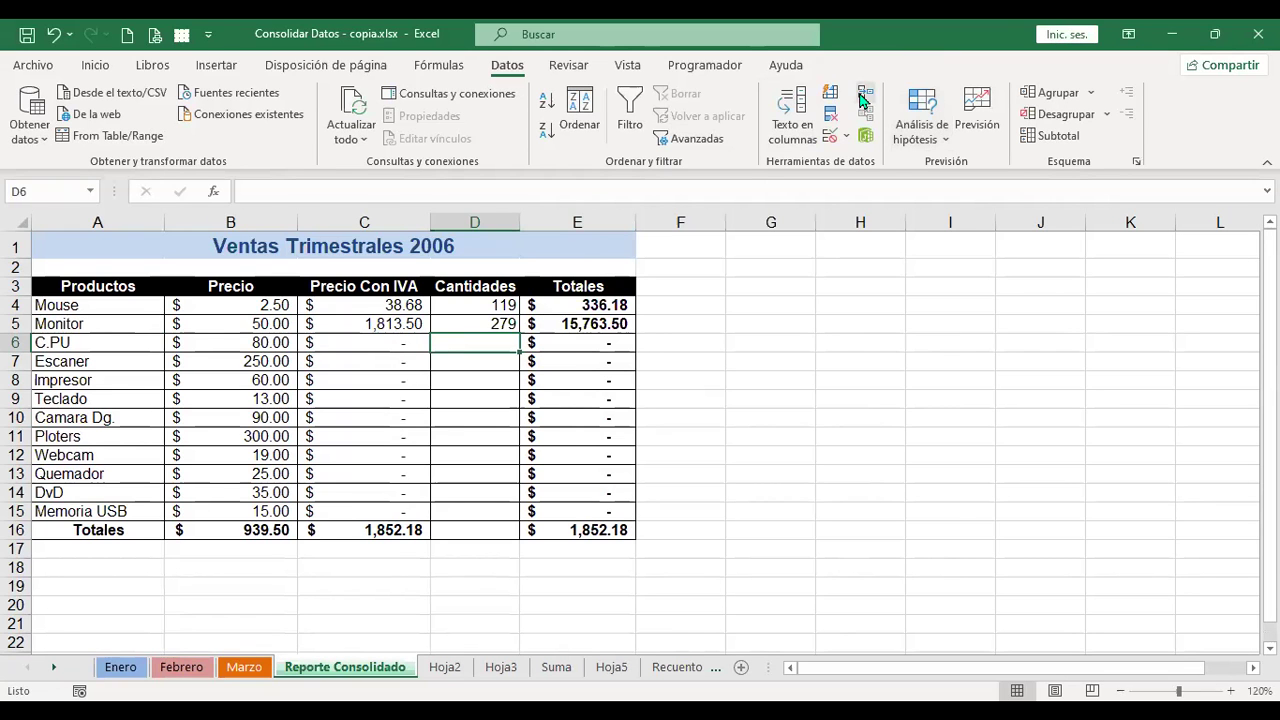
pyautogui.click(862, 98)
pyautogui.click(582, 366)
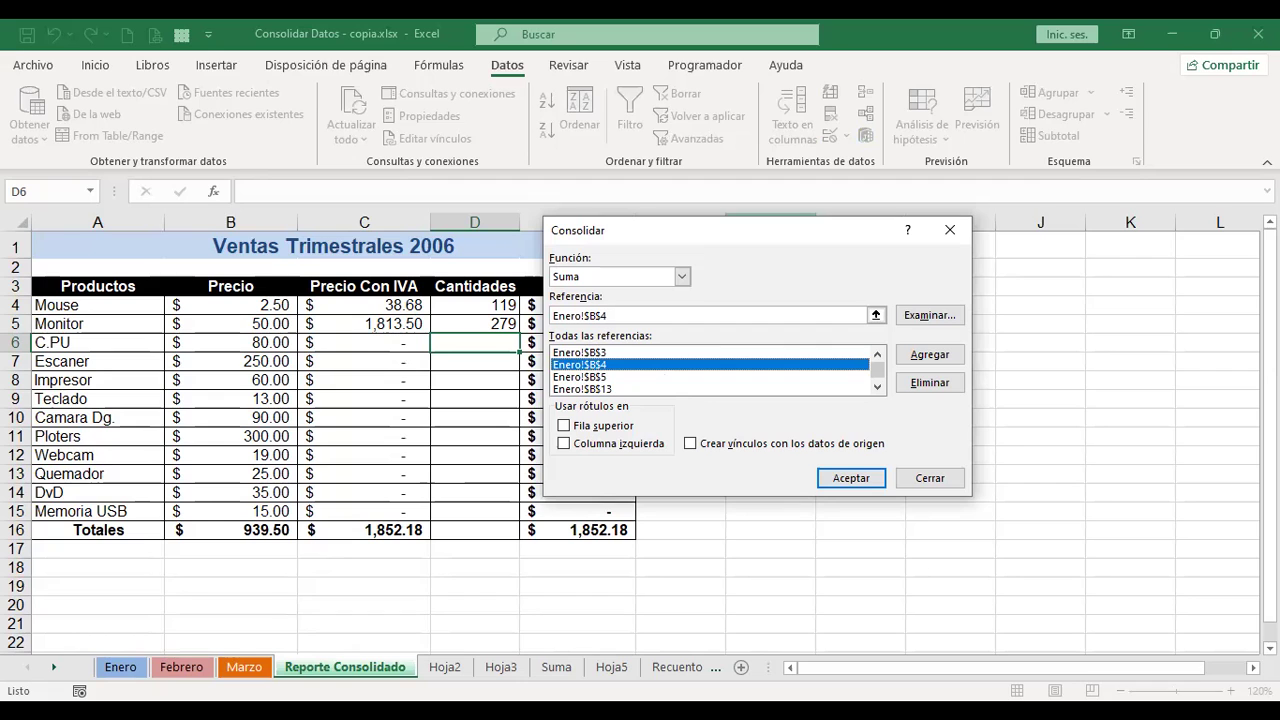
# Close Consolidar and check the Enero, Febrero and Marzo quantities, including Marzo B4, before returning to Reporte Consolidado.
pyautogui.click(929, 478)
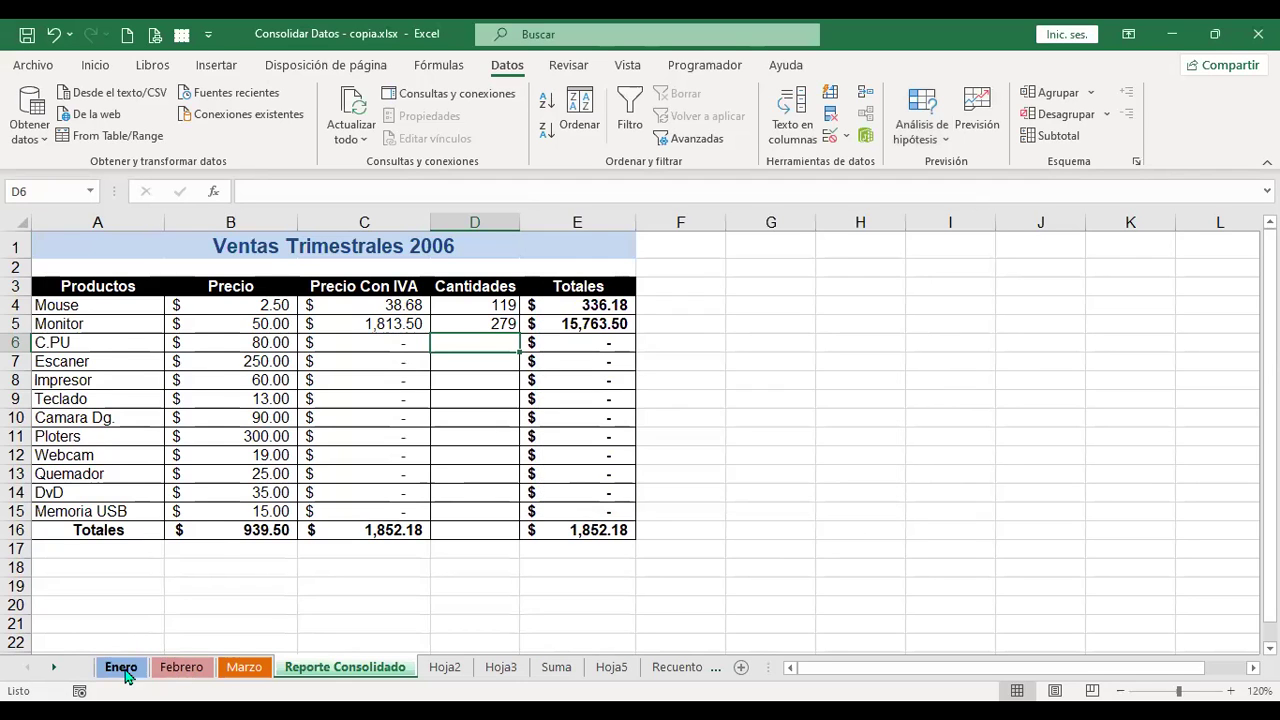
pyautogui.click(124, 671)
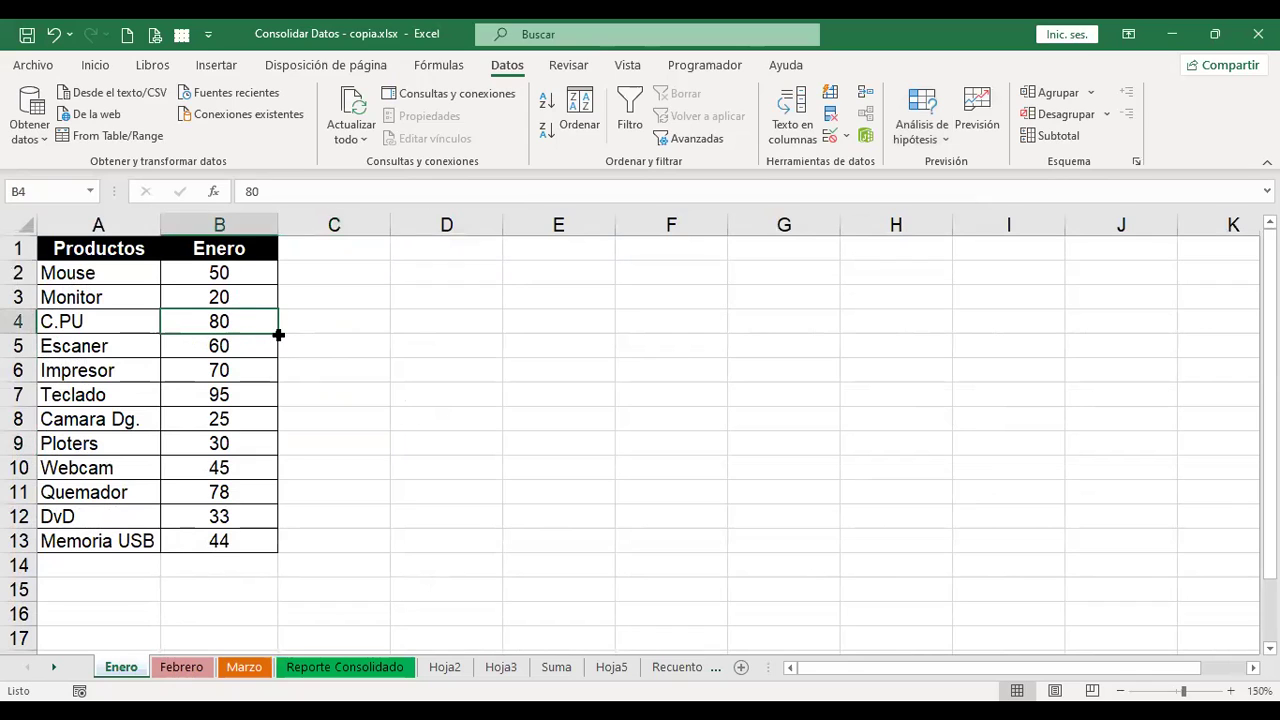
pyautogui.click(182, 668)
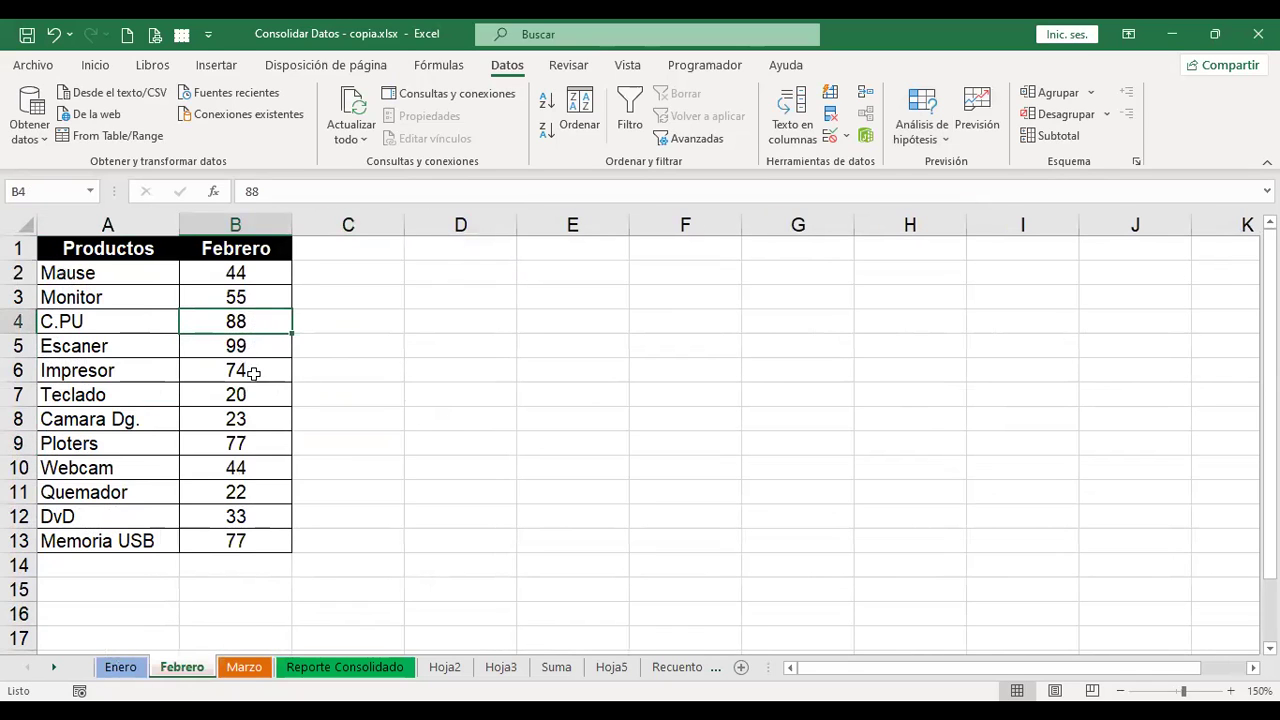
pyautogui.click(244, 667)
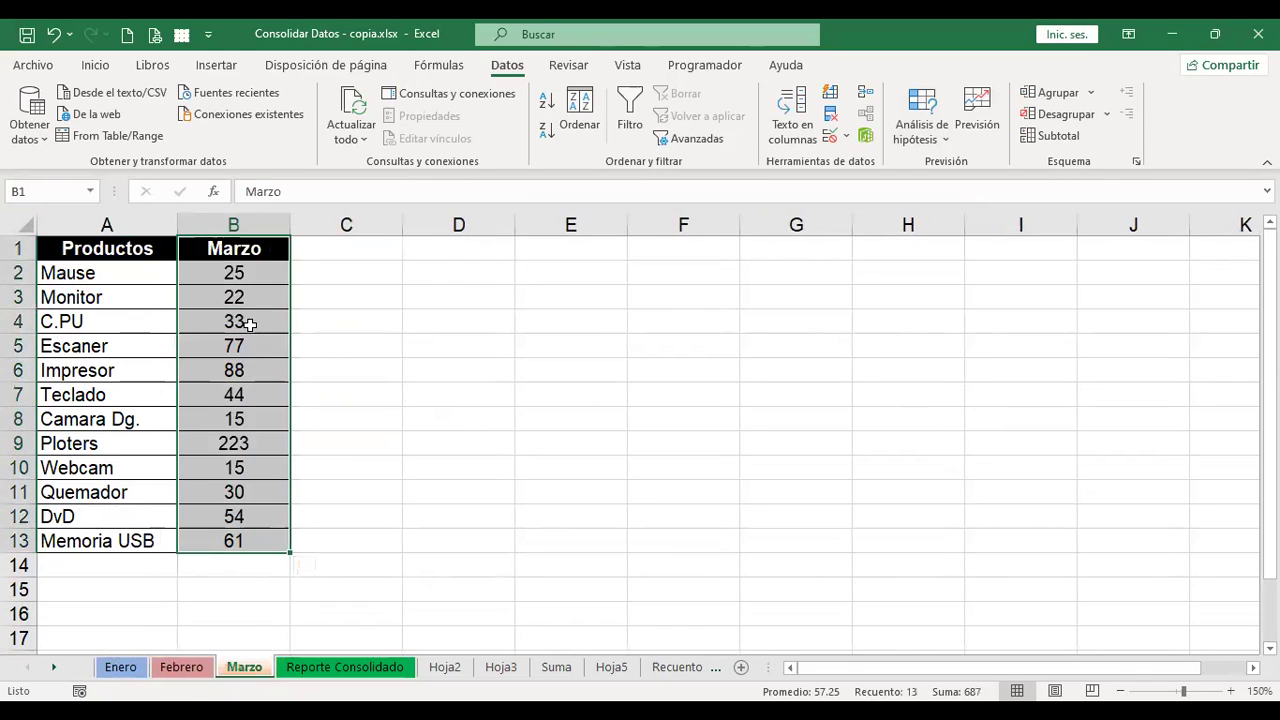
pyautogui.click(251, 321)
pyautogui.click(350, 667)
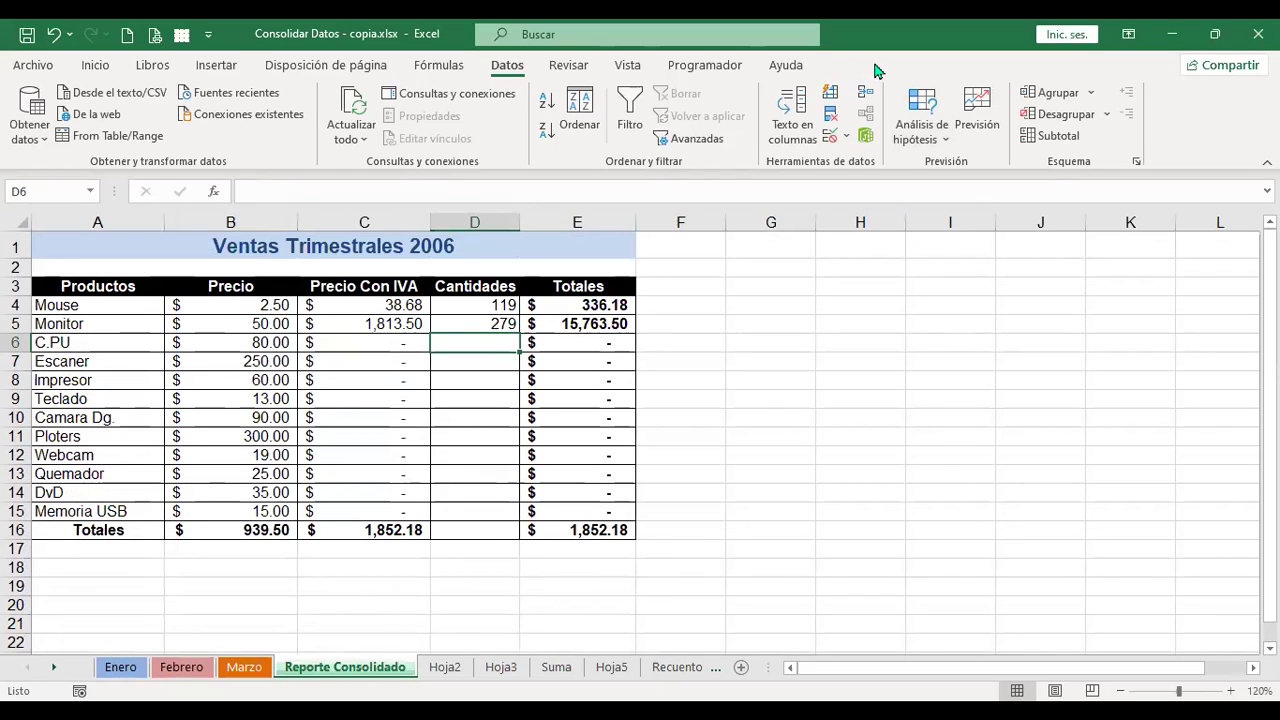
pyautogui.click(866, 92)
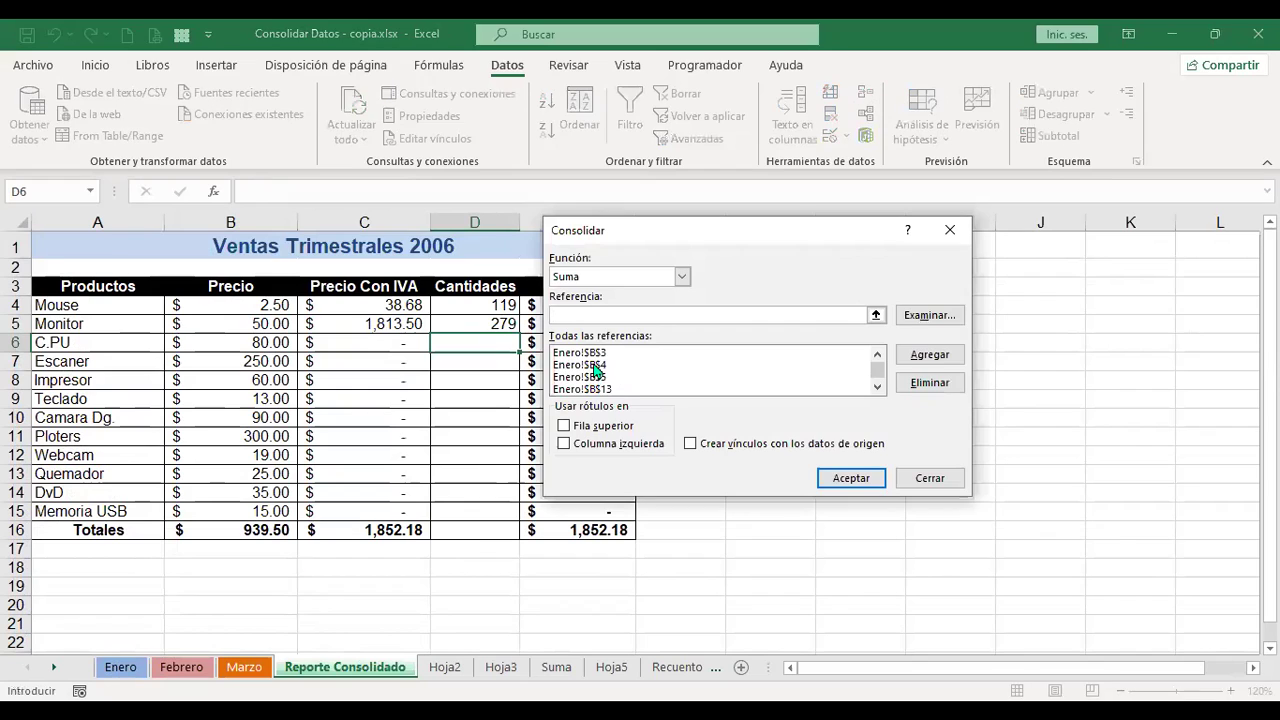
pyautogui.click(596, 366)
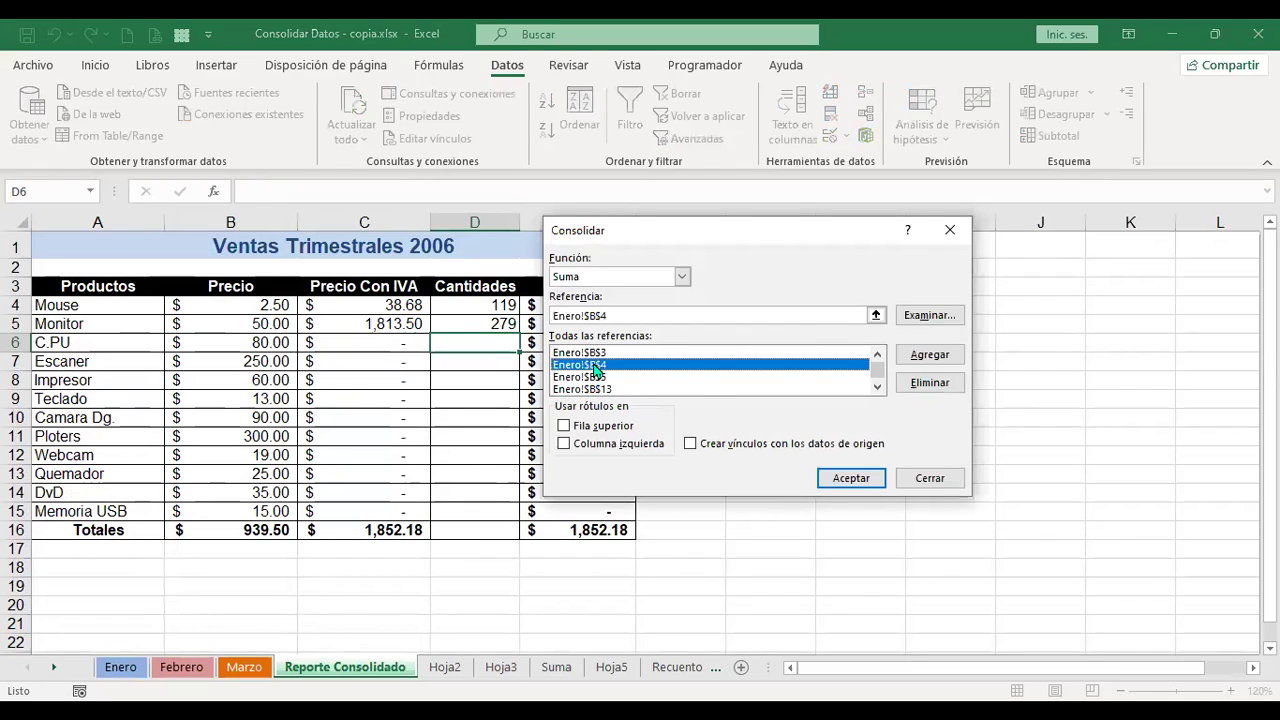
pyautogui.scroll(-1, 695, 378)
pyautogui.click(695, 377)
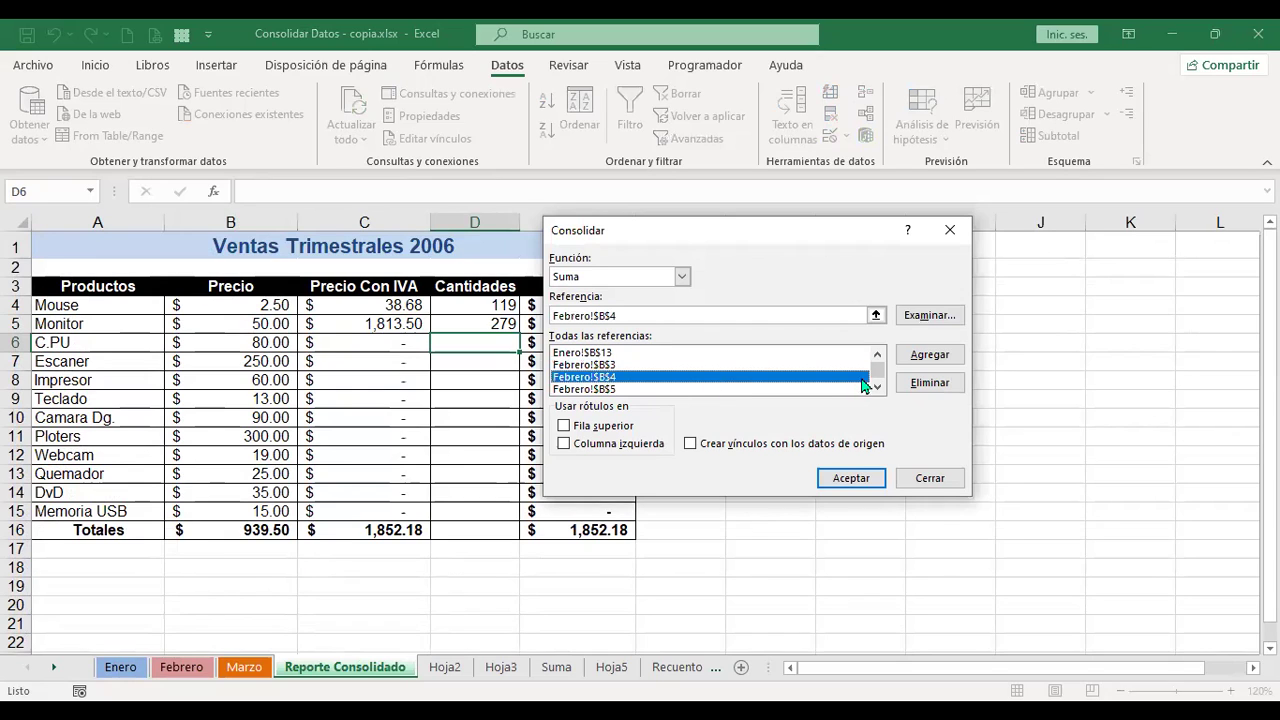
pyautogui.click(628, 356)
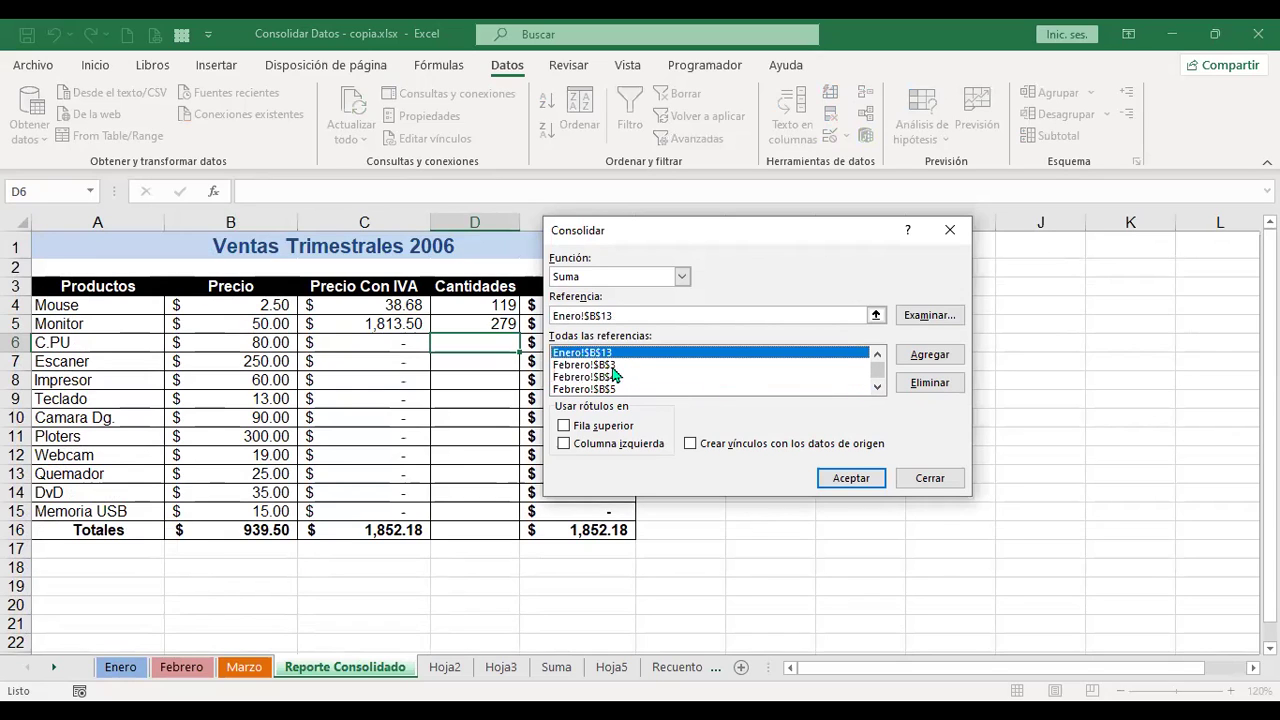
pyautogui.click(615, 378)
pyautogui.scroll(-1, 675, 382)
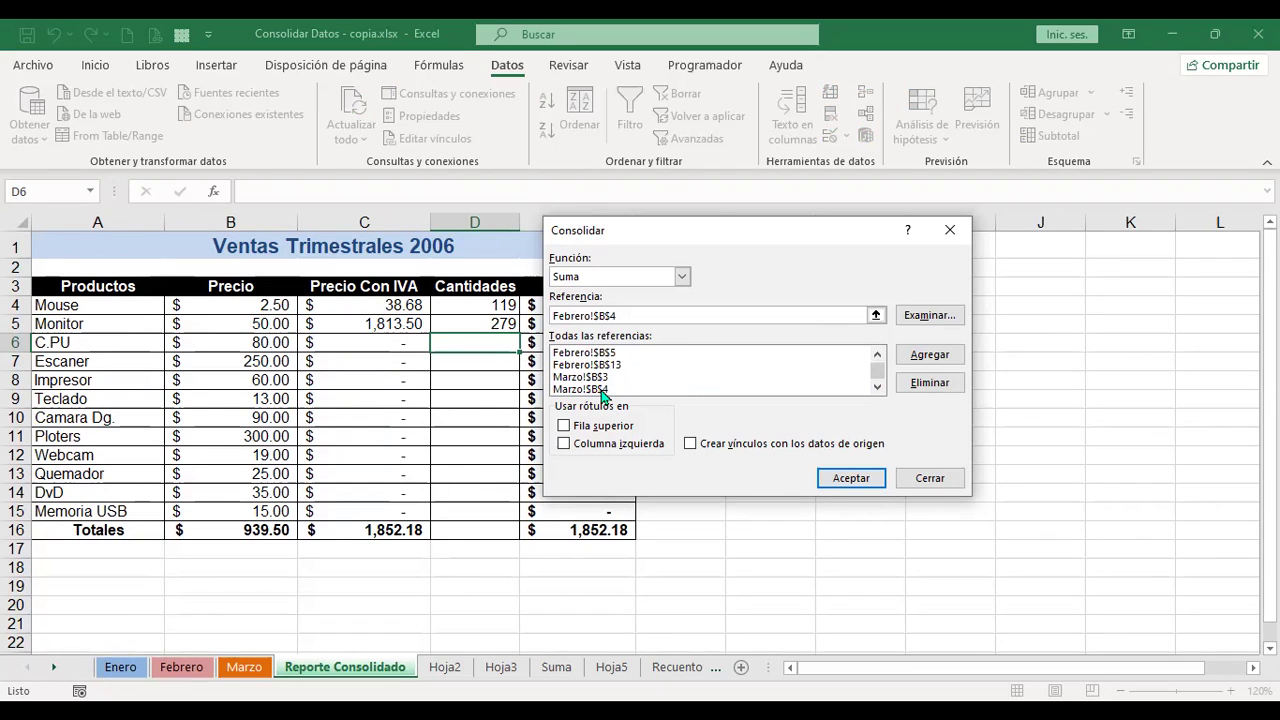
pyautogui.scroll(2, 618, 395)
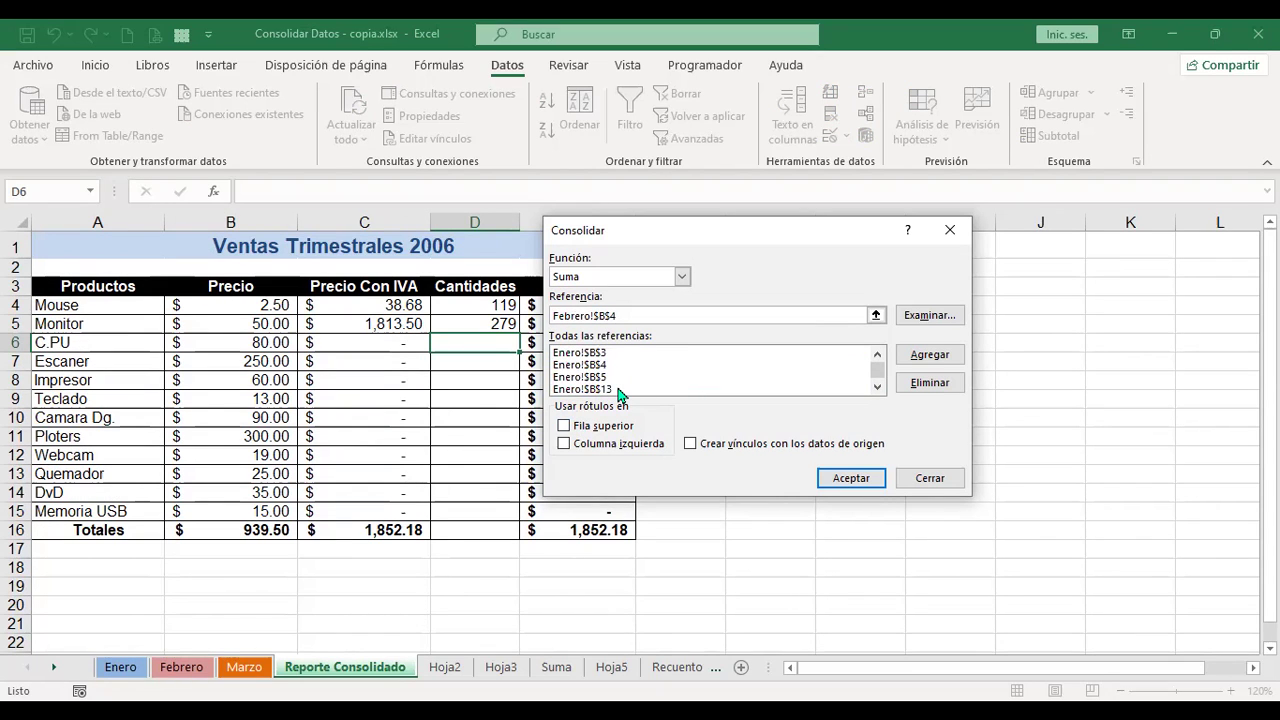
pyautogui.click(607, 365)
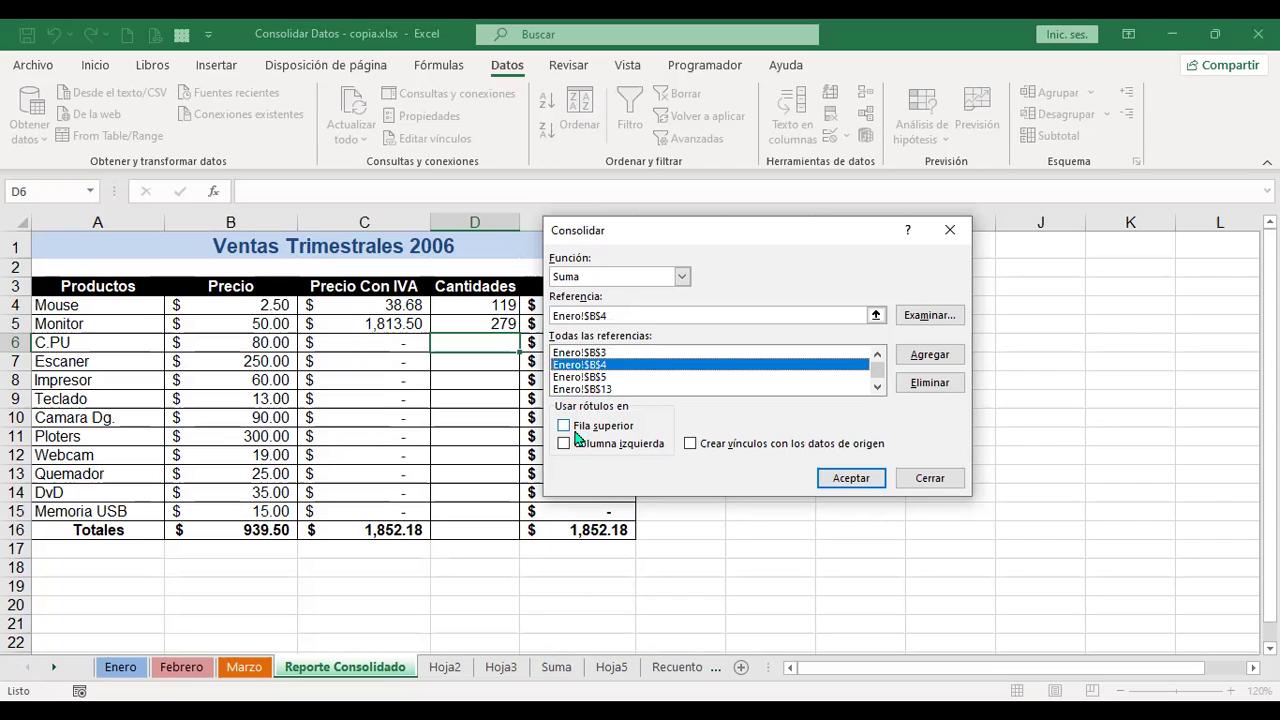
pyautogui.click(835, 478)
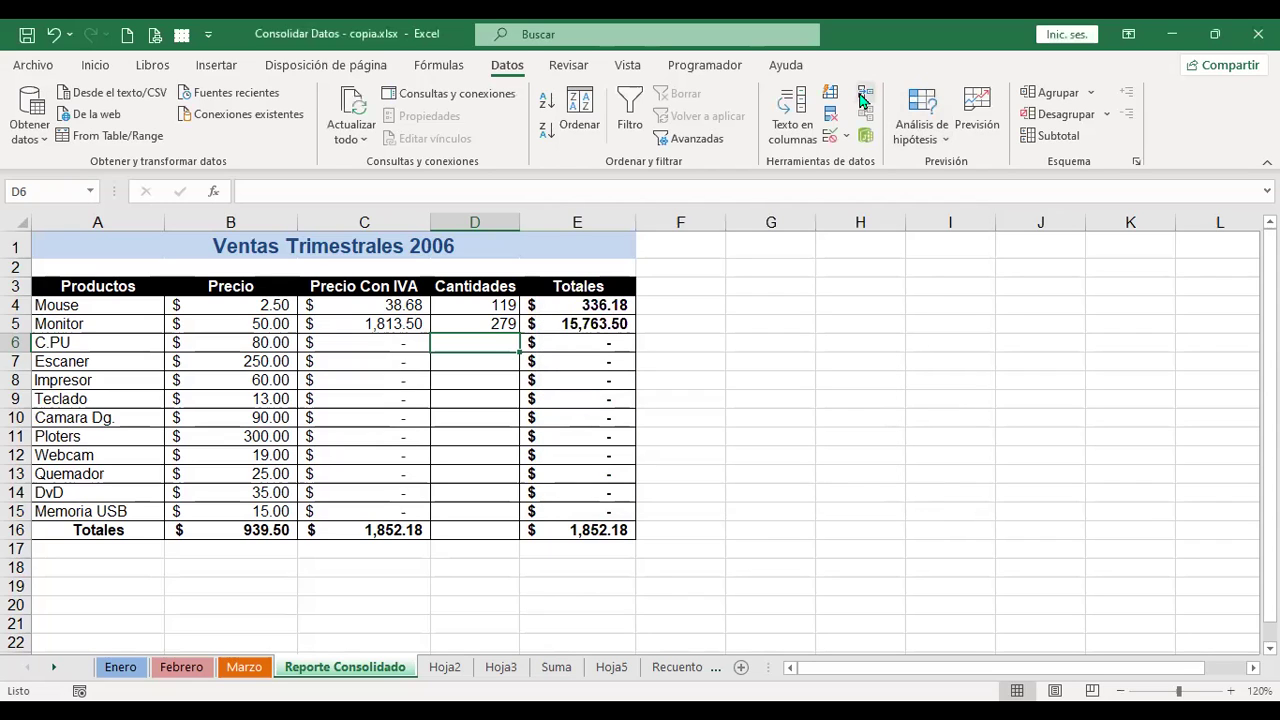
pyautogui.click(860, 100)
pyautogui.click(564, 426)
pyautogui.click(564, 444)
pyautogui.click(690, 445)
pyautogui.click(835, 478)
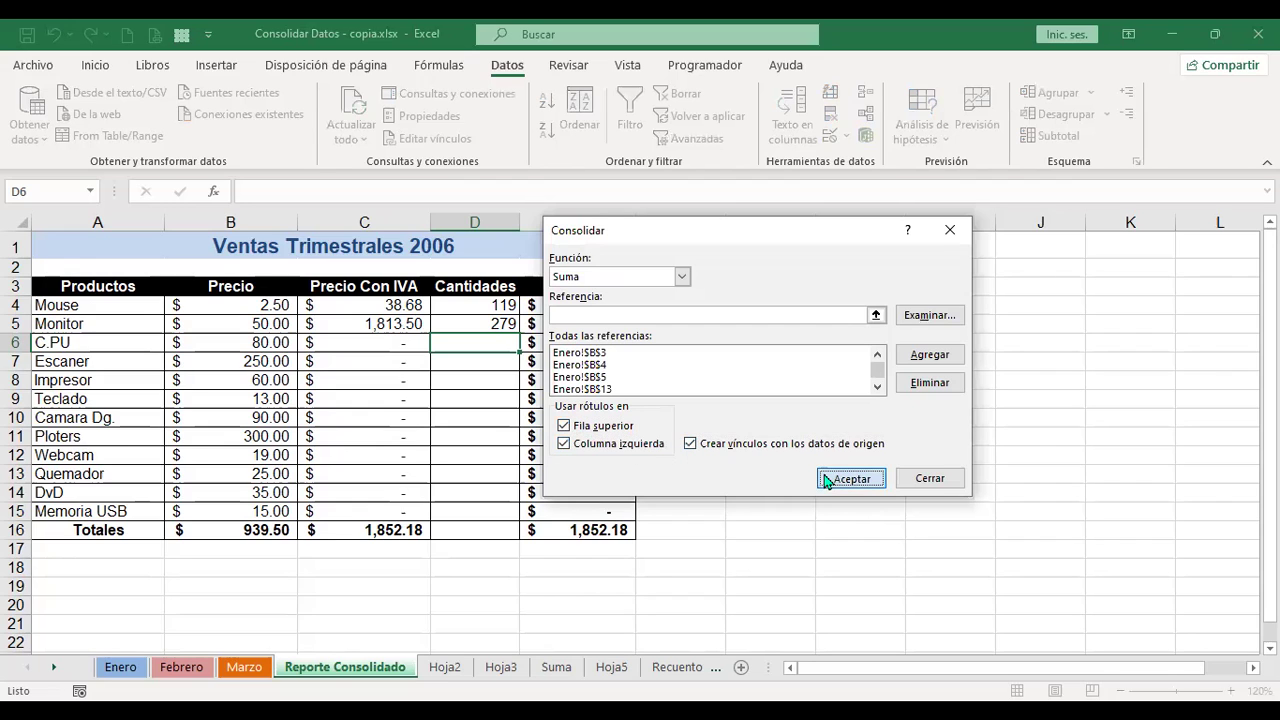
pyautogui.click(678, 424)
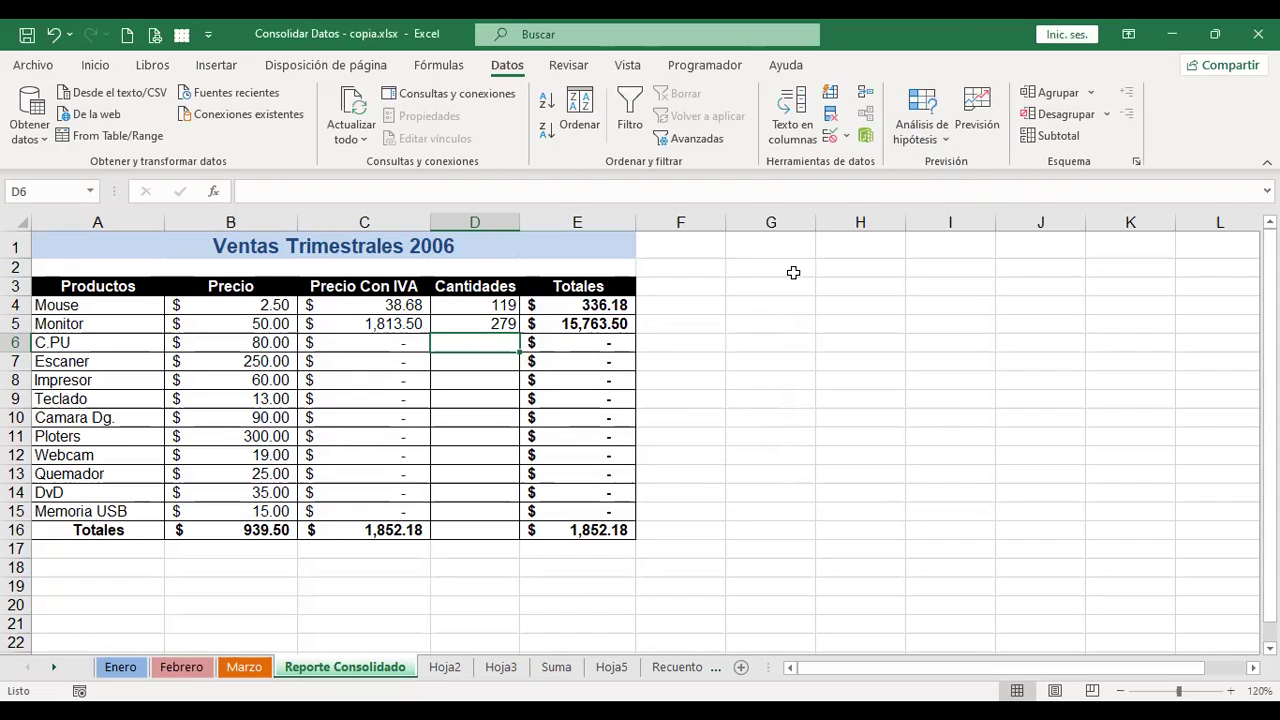
# Remove the Enero!$B$4, Febrero!$B$4 and Marzo!$B$4 references from the consolidation sources.
pyautogui.click(866, 93)
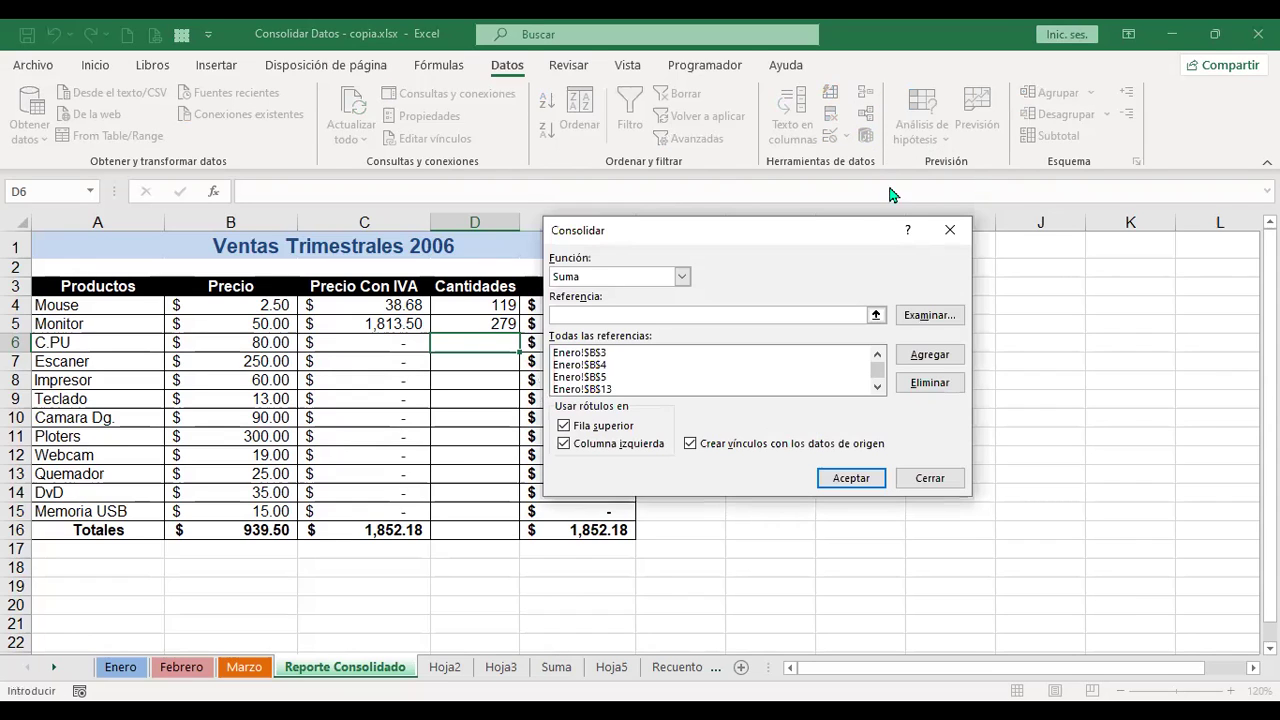
pyautogui.click(597, 366)
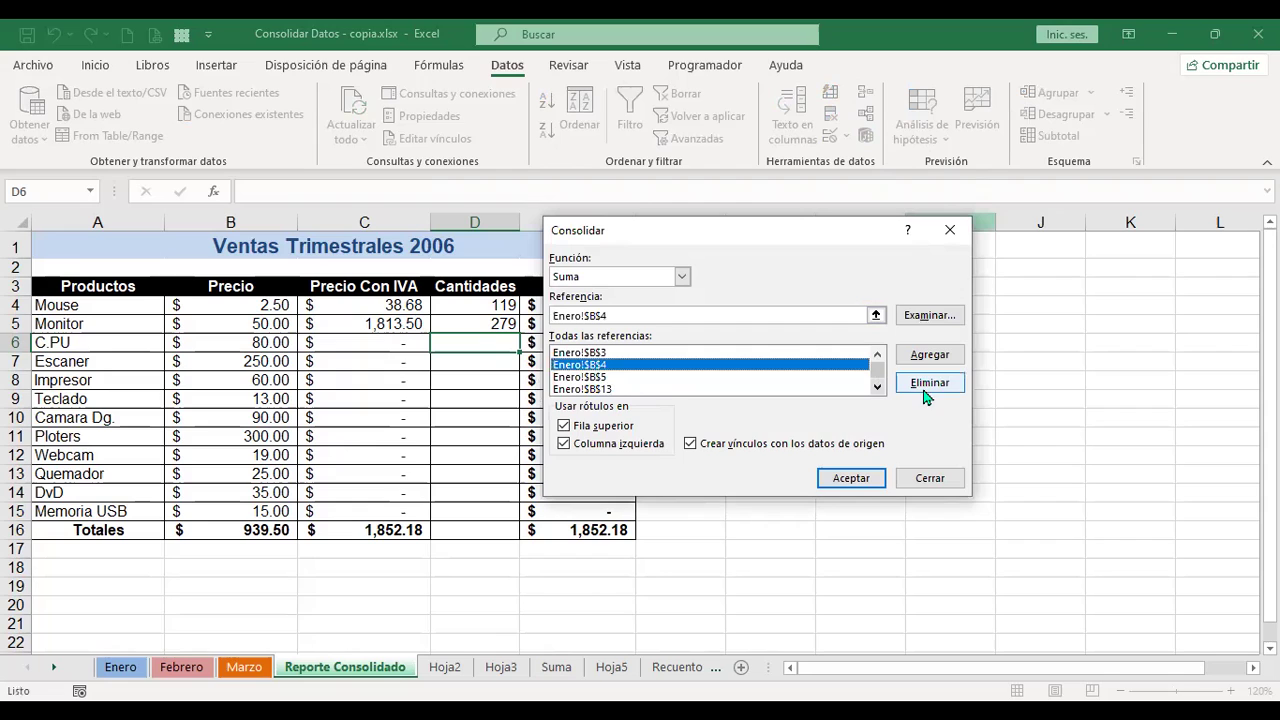
pyautogui.click(929, 383)
pyautogui.scroll(-1, 612, 383)
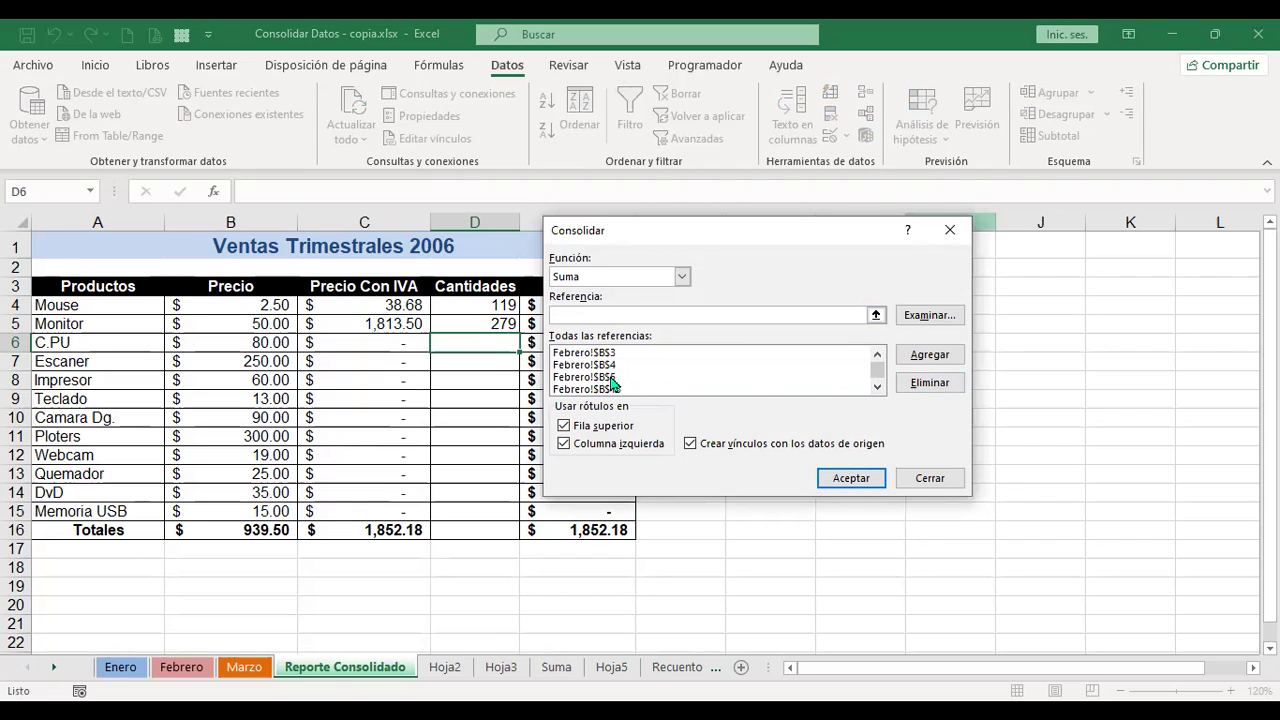
pyautogui.click(611, 366)
pyautogui.click(929, 383)
pyautogui.scroll(-1, 617, 387)
pyautogui.click(592, 366)
pyautogui.click(929, 383)
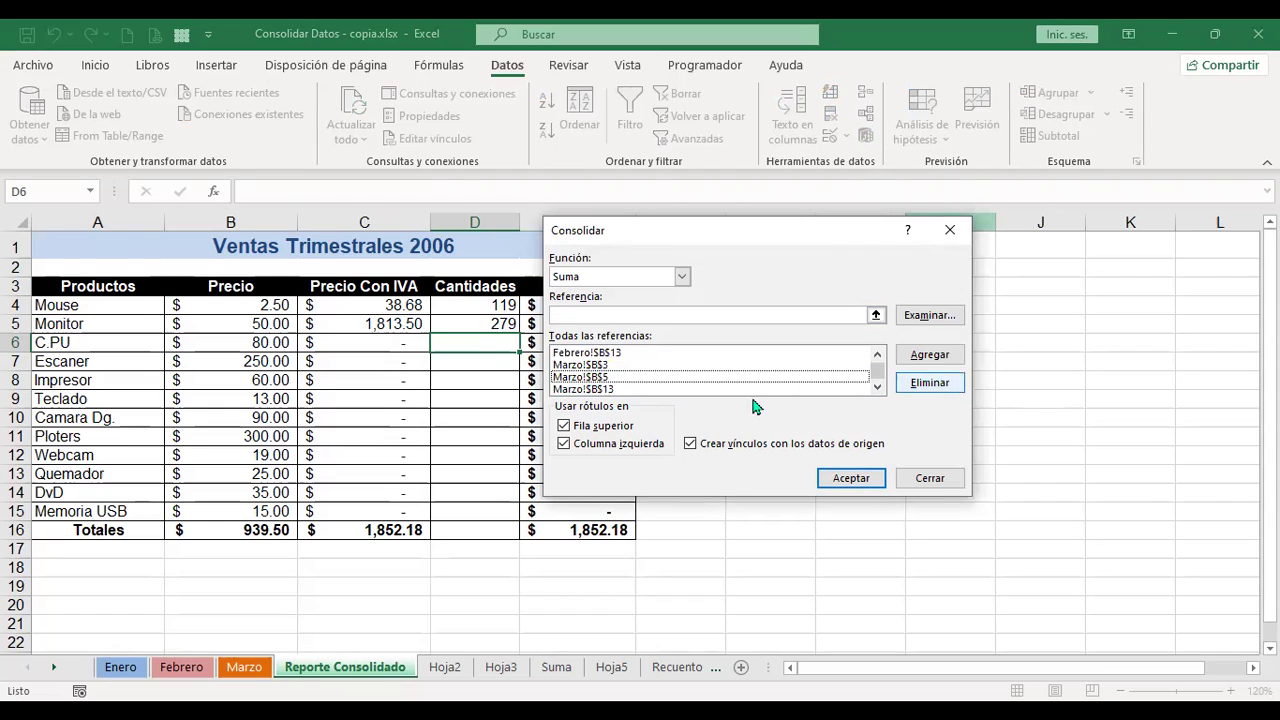
# Re-add Enero, Febrero and Marzo B4 as sources and run it, which consolidates no data.
pyautogui.click(751, 316)
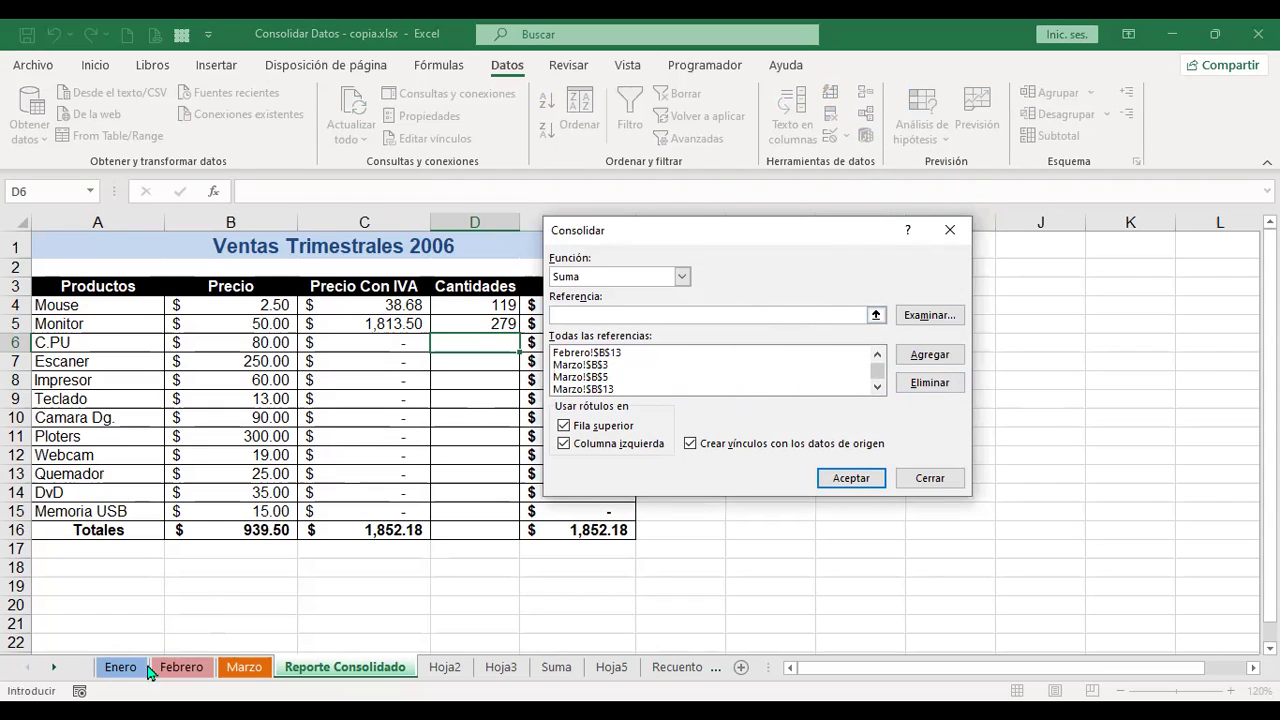
pyautogui.click(120, 667)
pyautogui.click(230, 318)
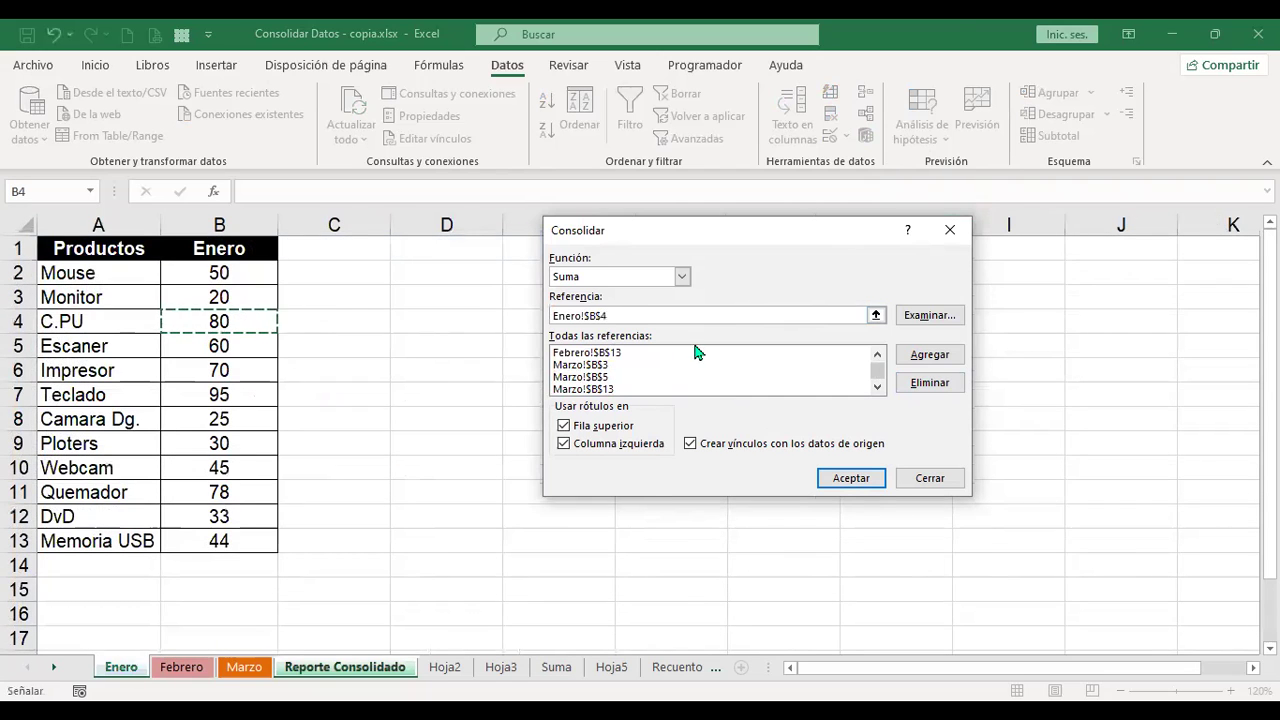
pyautogui.click(945, 358)
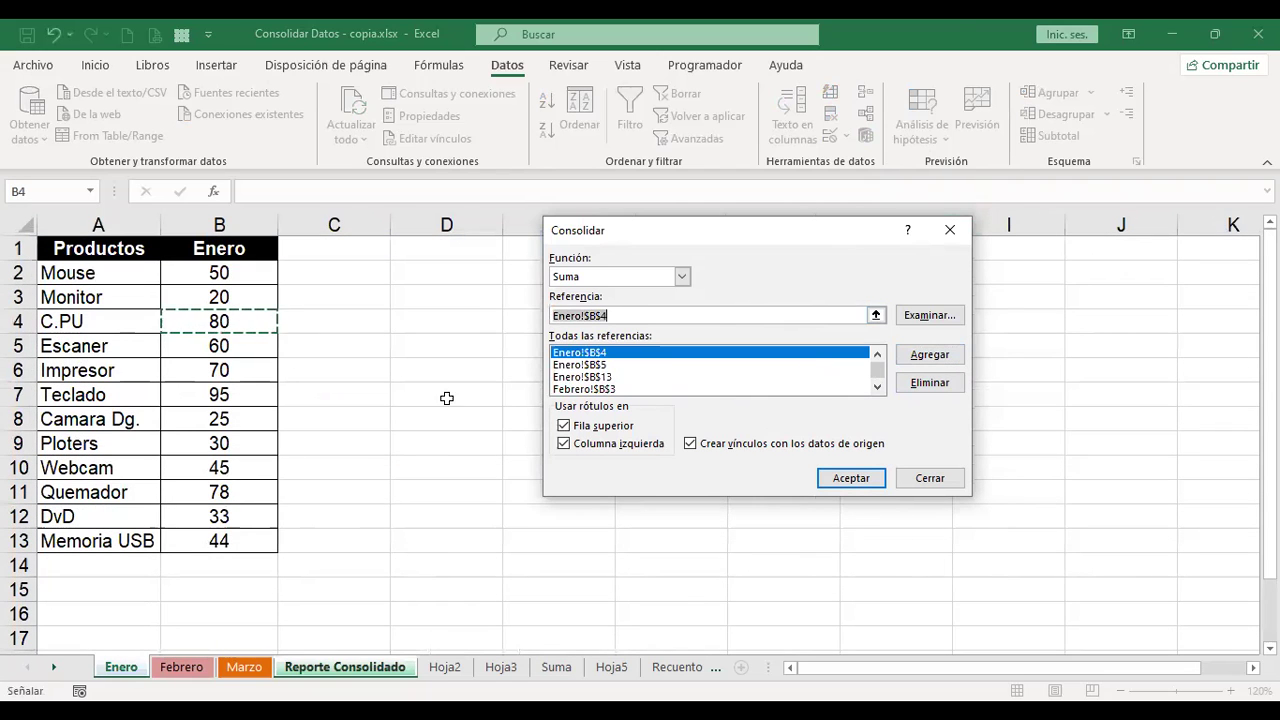
pyautogui.click(182, 667)
pyautogui.click(929, 356)
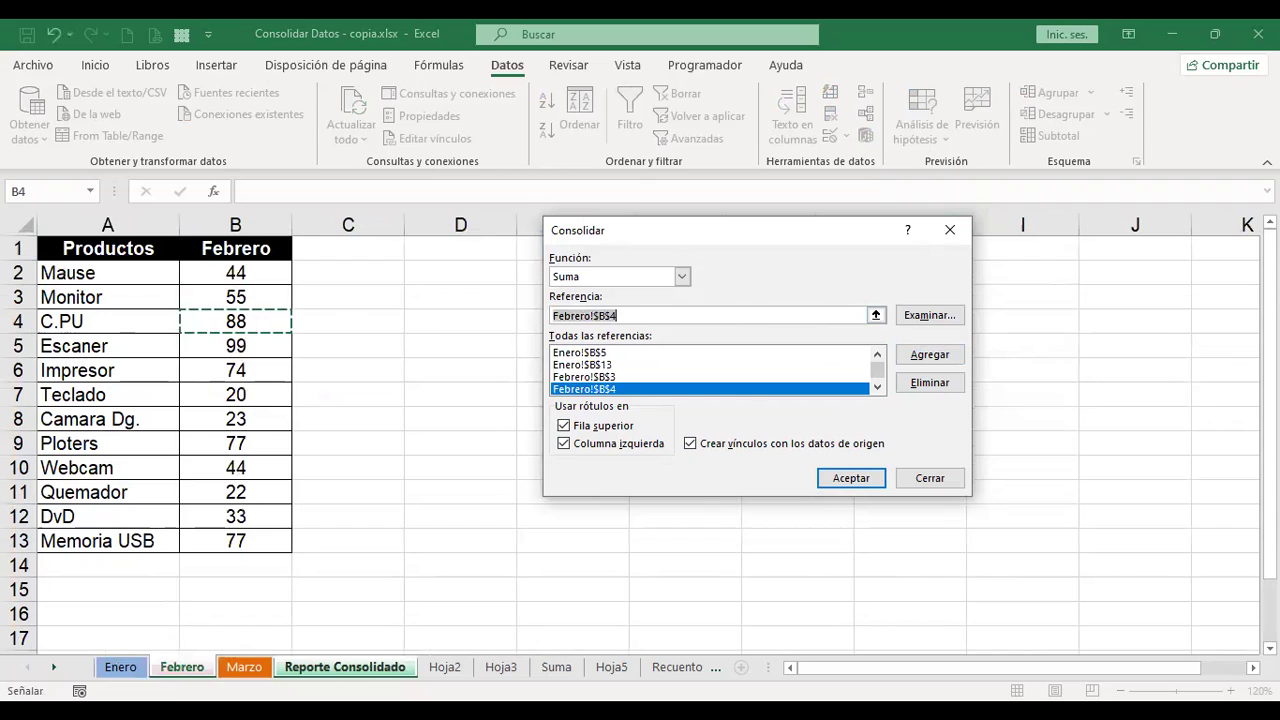
pyautogui.click(244, 667)
pyautogui.click(928, 357)
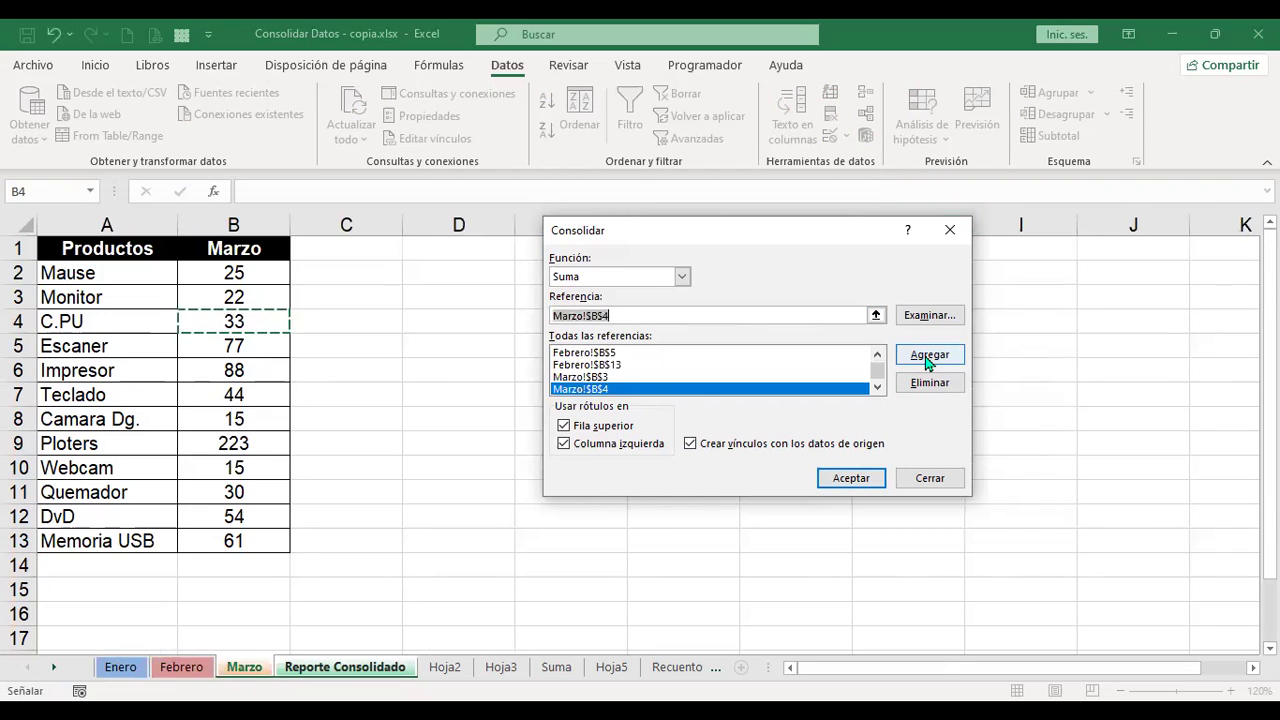
pyautogui.click(849, 481)
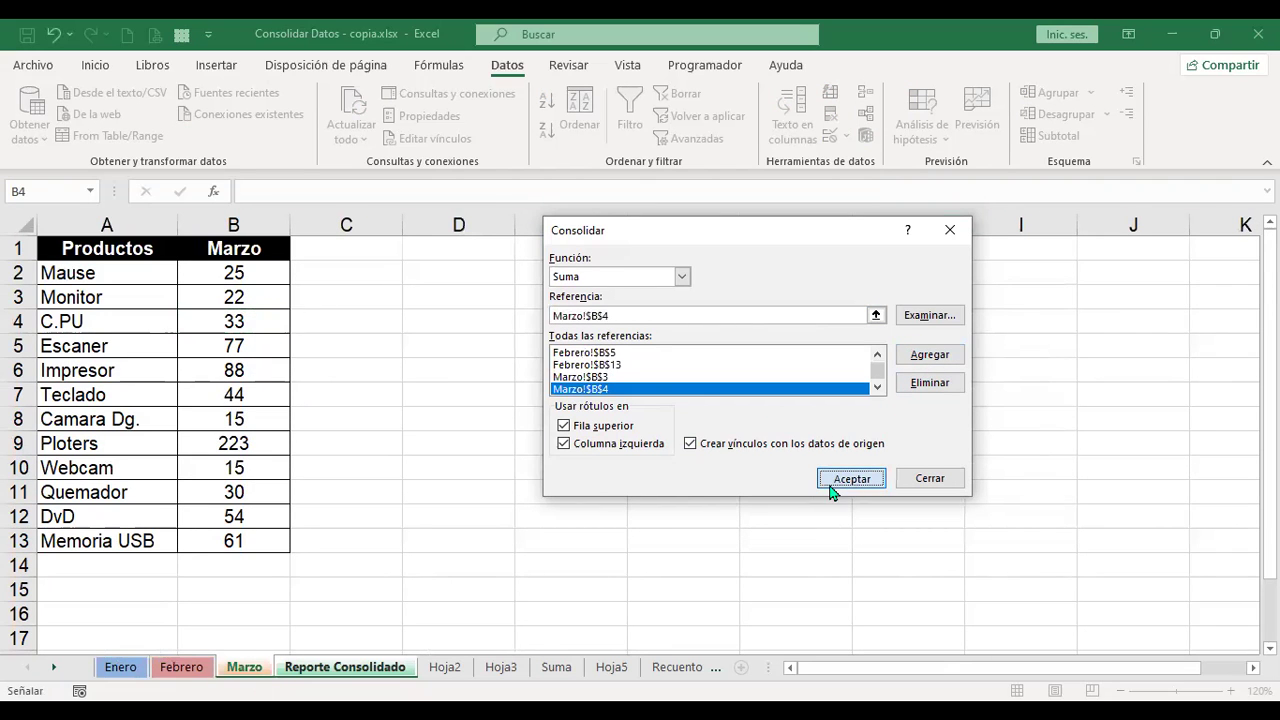
pyautogui.click(650, 422)
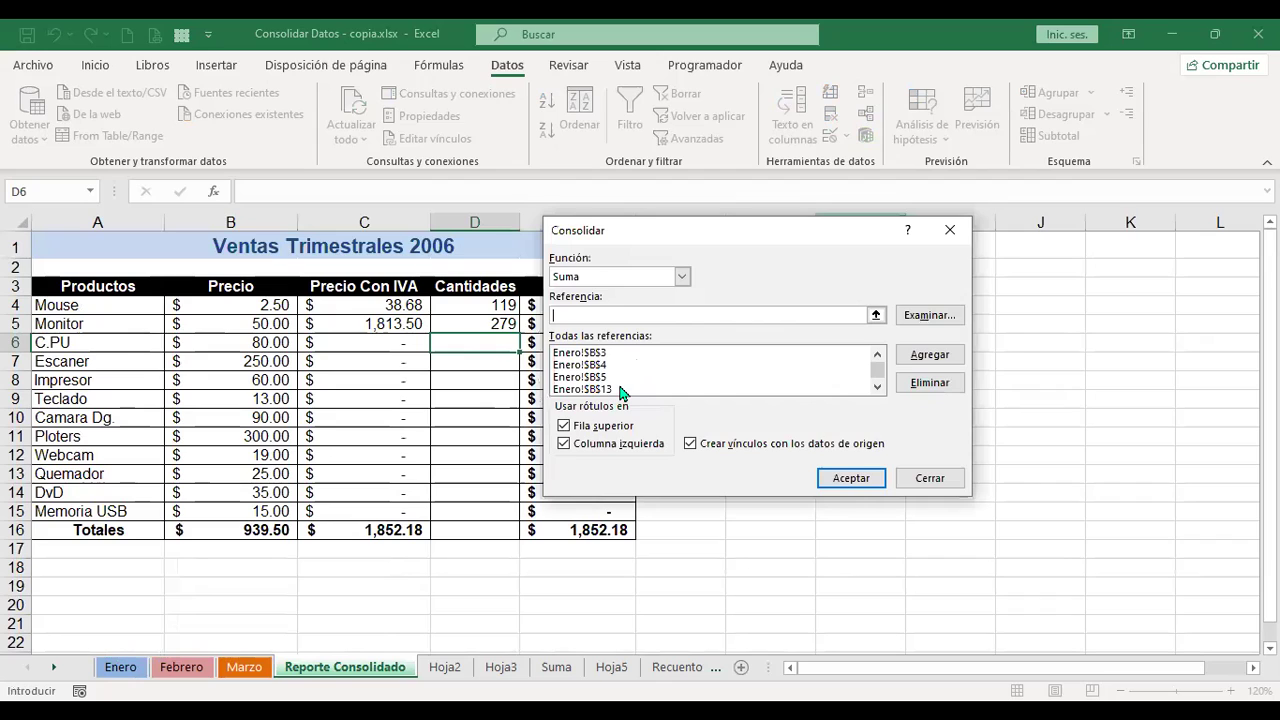
# Remove the Marzo, Enero and Febrero $B$4 references and Febrero!$B$5 from the sources.
pyautogui.click(604, 366)
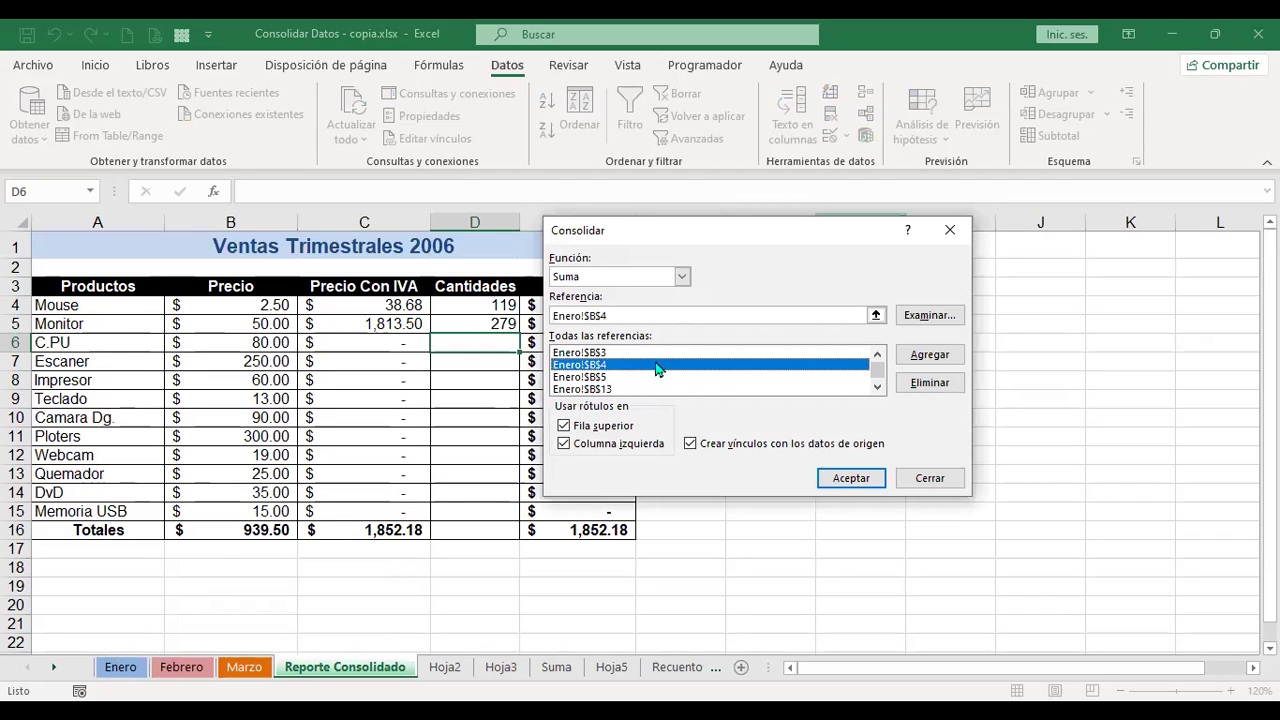
pyautogui.click(620, 354)
pyautogui.click(621, 365)
pyautogui.scroll(-2, 715, 382)
pyautogui.scroll(-1, 715, 382)
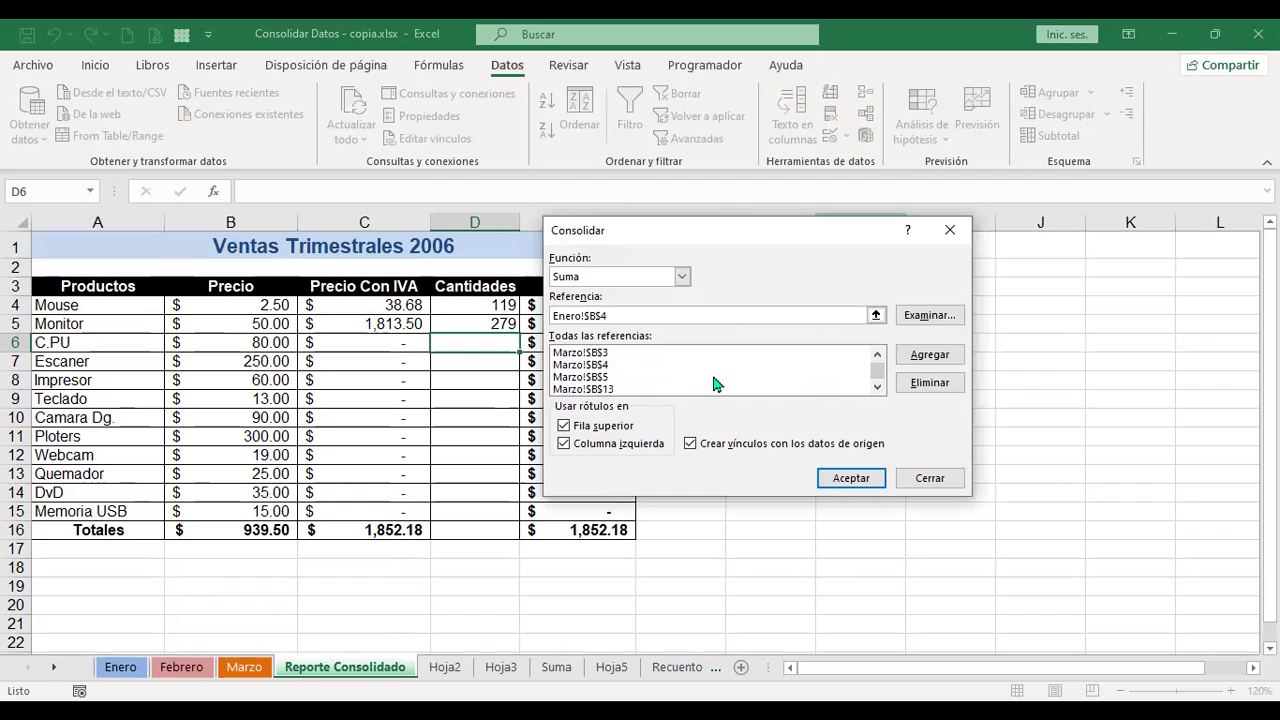
pyautogui.click(588, 366)
pyautogui.click(937, 388)
pyautogui.scroll(3, 700, 370)
pyautogui.click(677, 364)
pyautogui.click(958, 384)
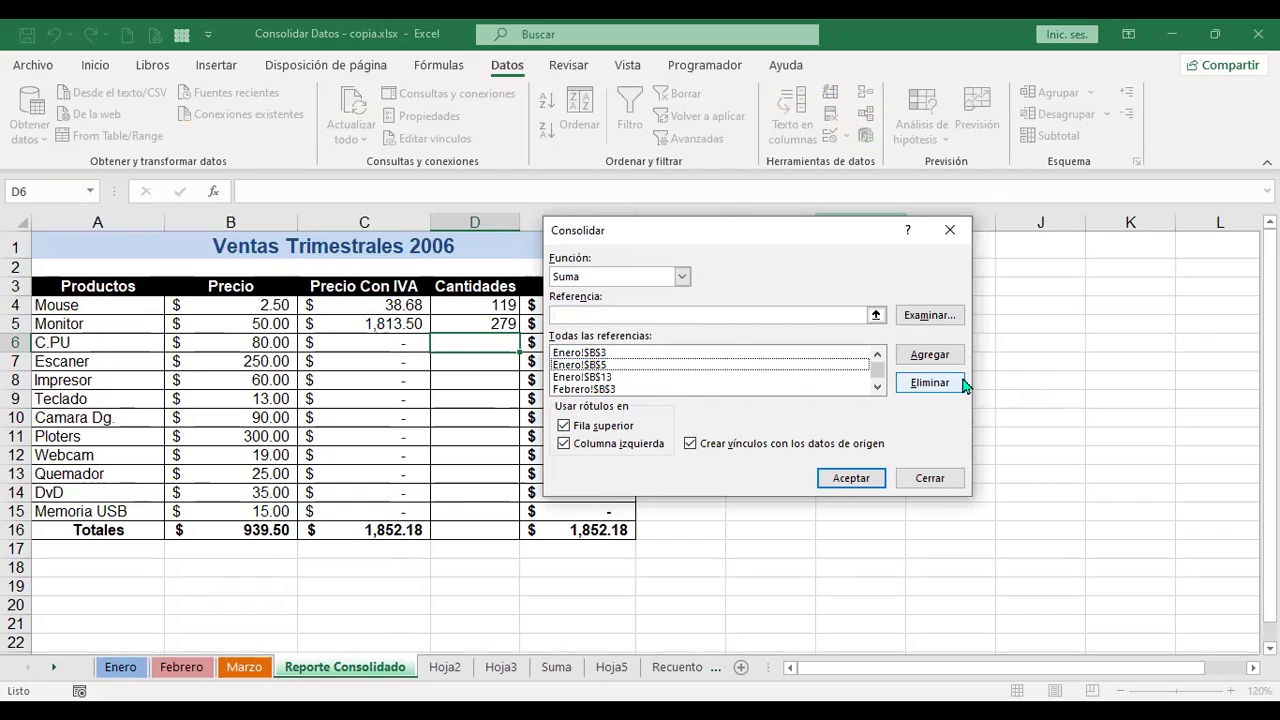
pyautogui.scroll(-1, 634, 378)
pyautogui.click(627, 366)
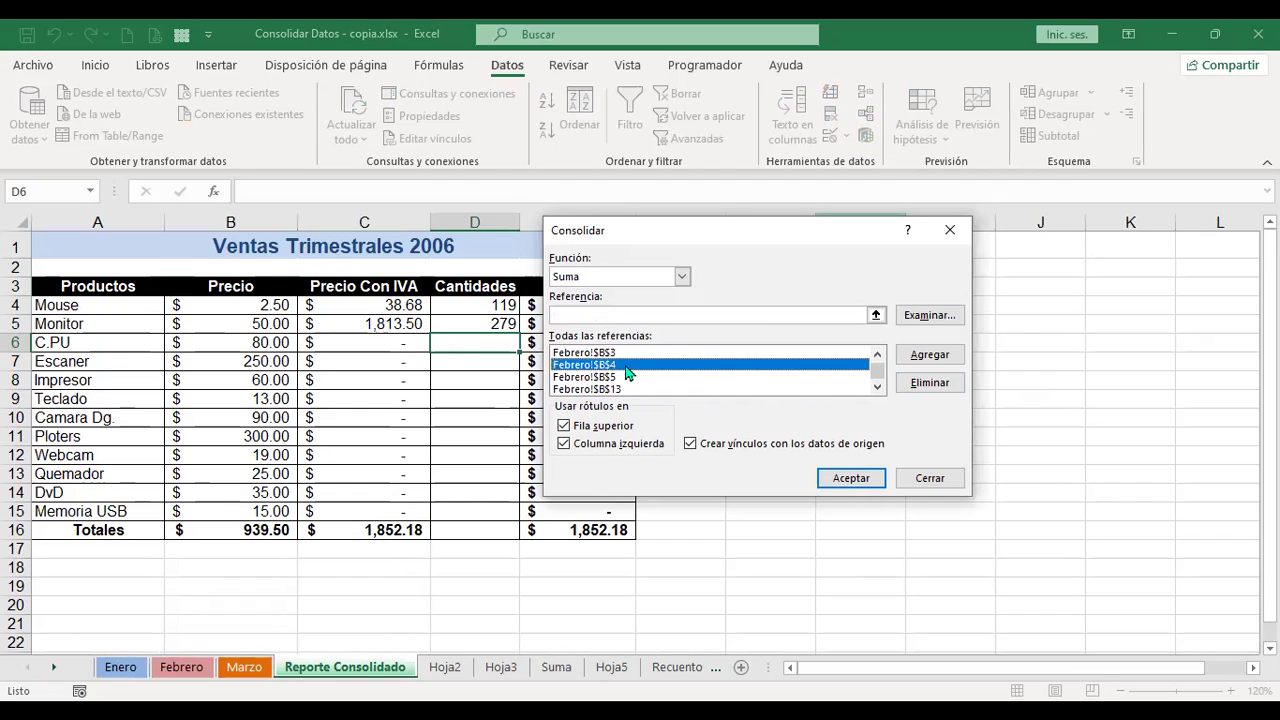
pyautogui.click(958, 388)
pyautogui.click(610, 365)
pyautogui.click(929, 382)
# Remove Marzo!$B$5 from the sources, close Consolidar and return to Reporte Consolidado.
pyautogui.scroll(1, 656, 370)
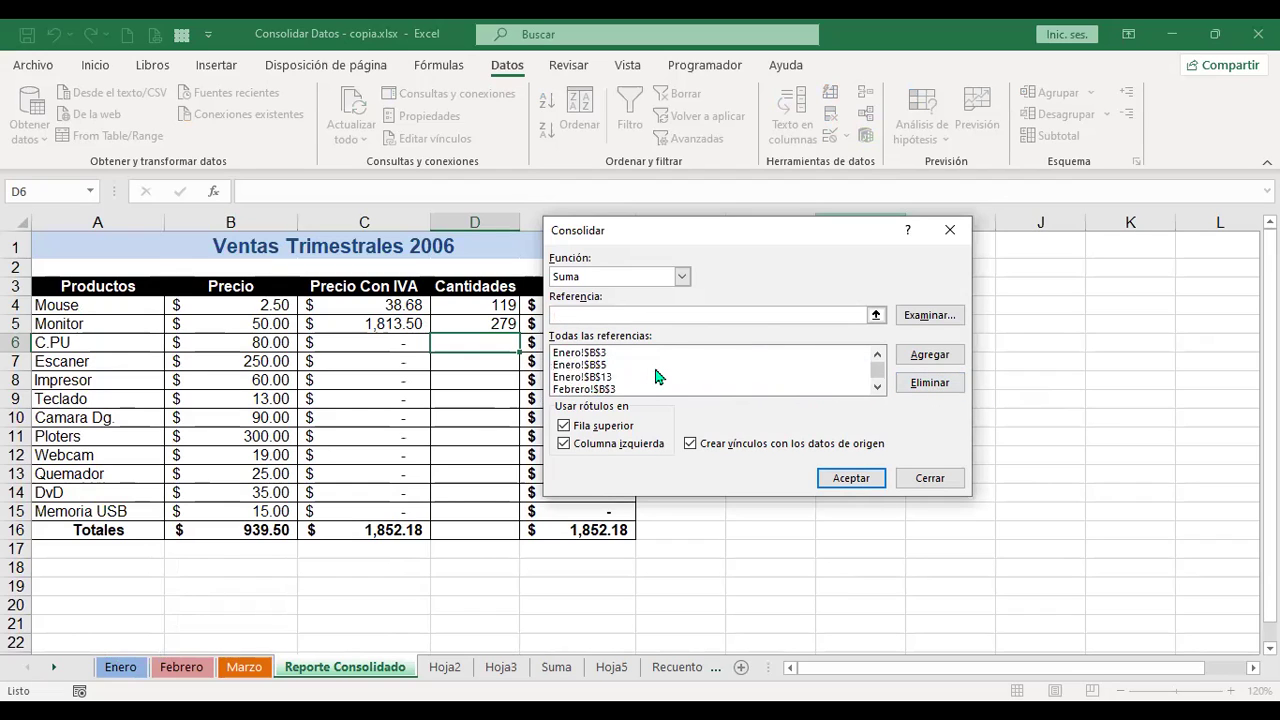
pyautogui.click(634, 355)
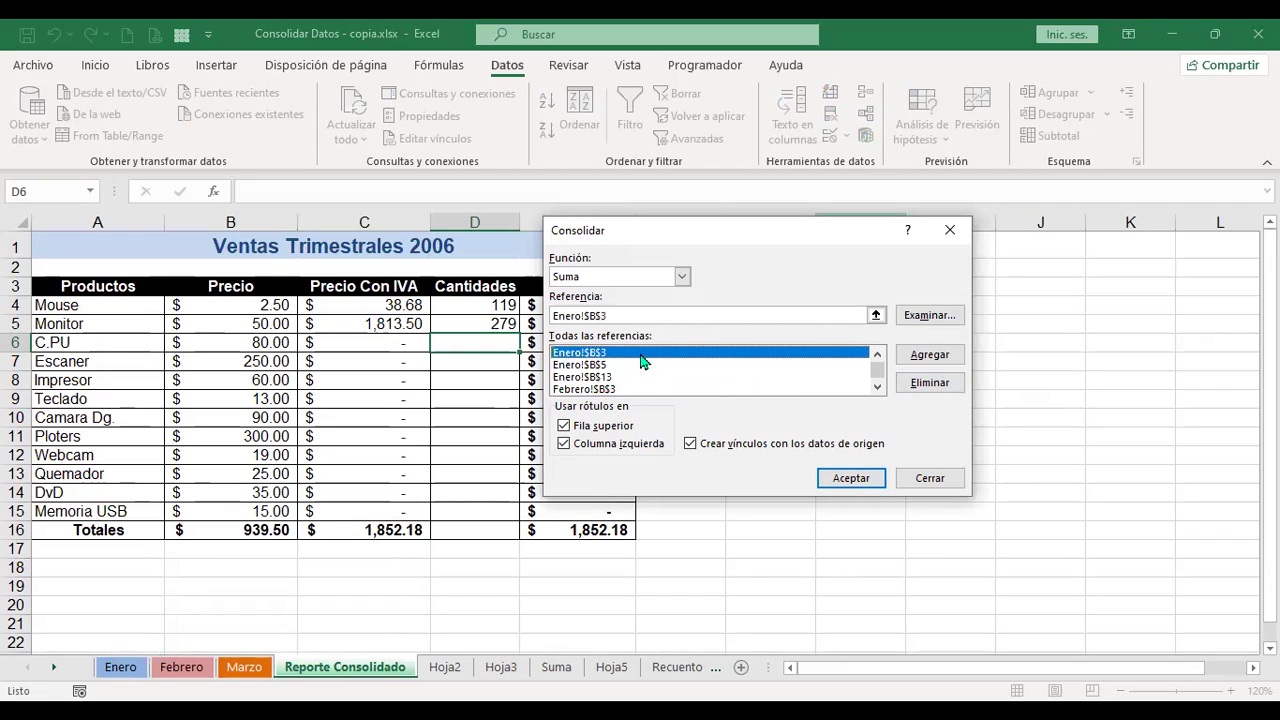
pyautogui.press('Down')
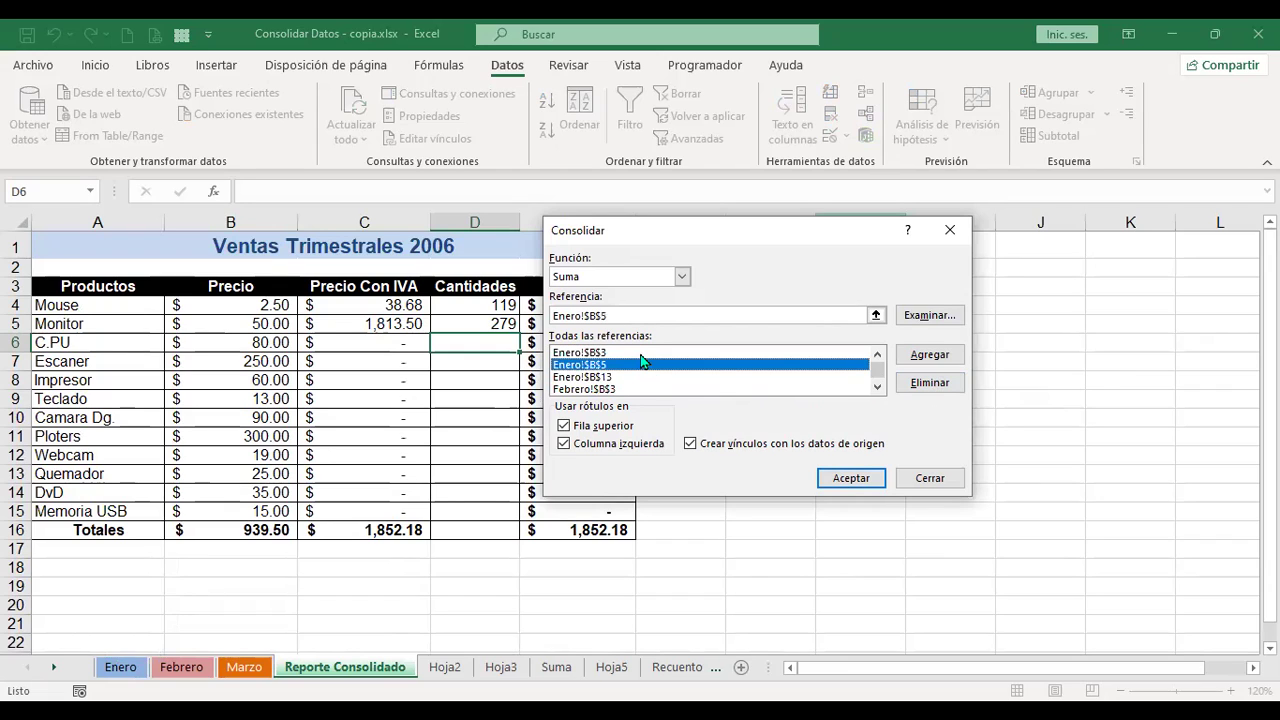
pyautogui.scroll(-2, 722, 370)
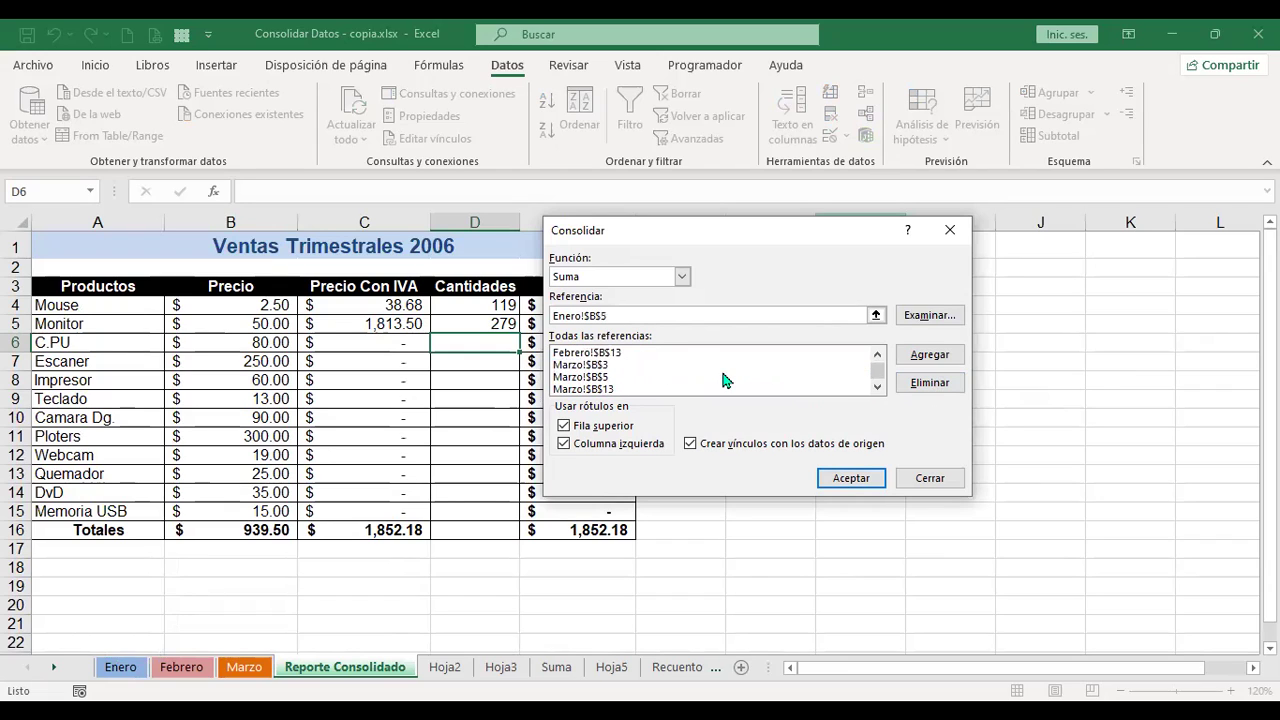
pyautogui.click(608, 378)
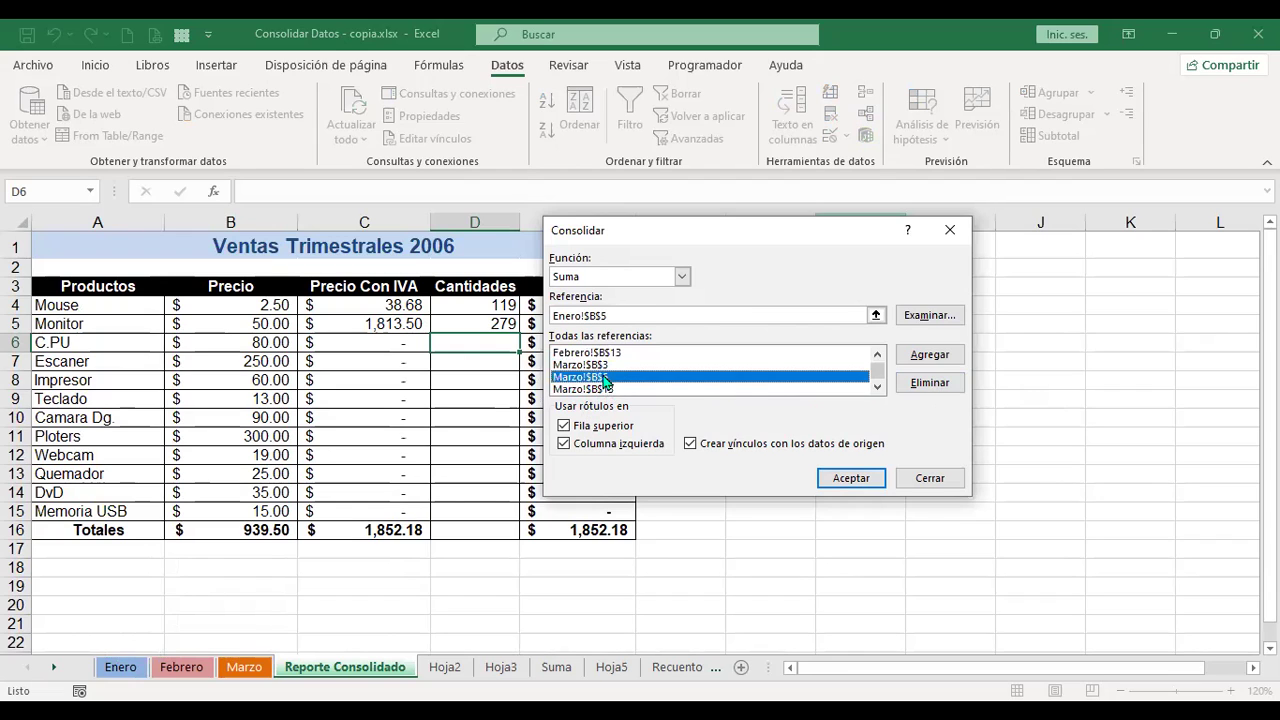
pyautogui.click(946, 384)
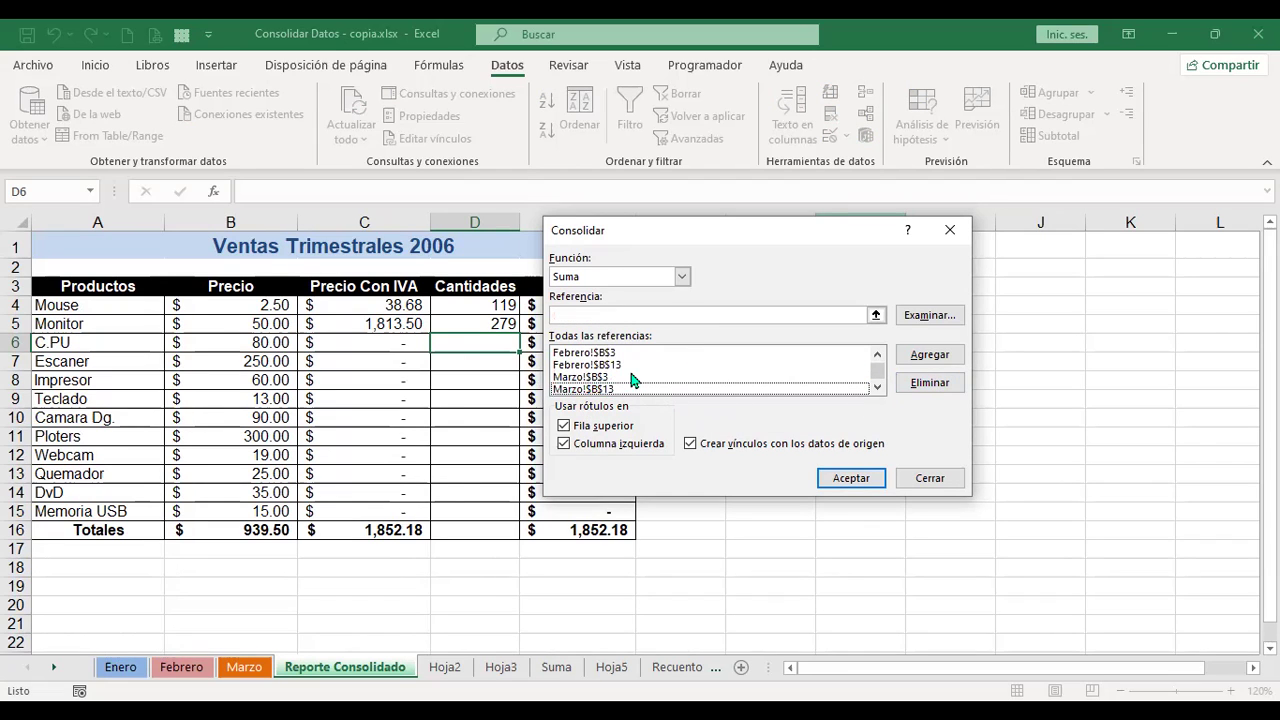
pyautogui.scroll(1, 640, 385)
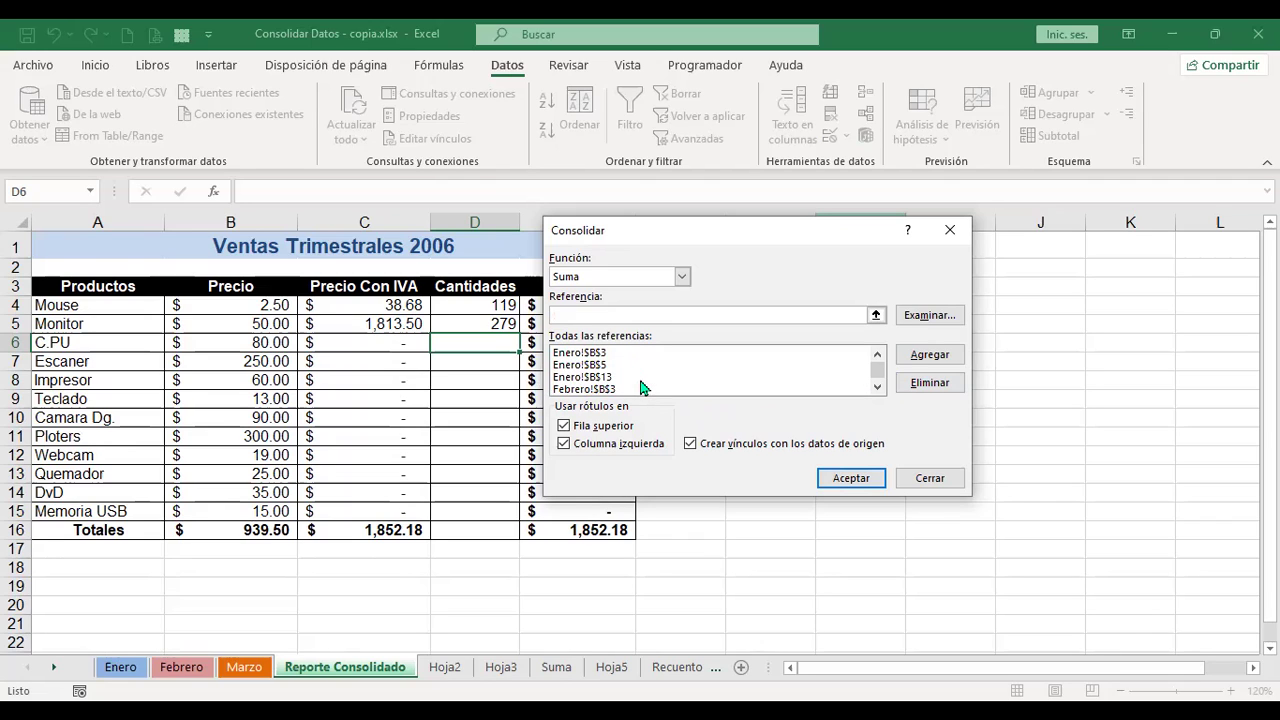
pyautogui.click(930, 477)
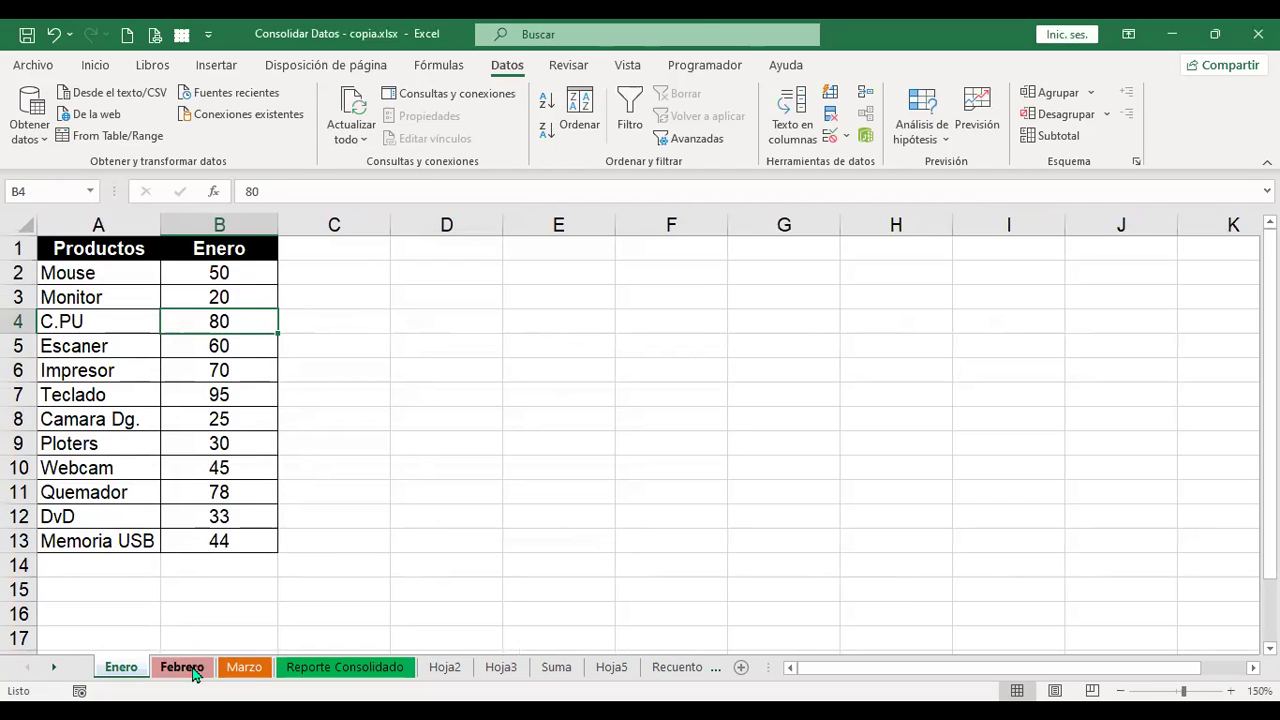
pyautogui.click(345, 667)
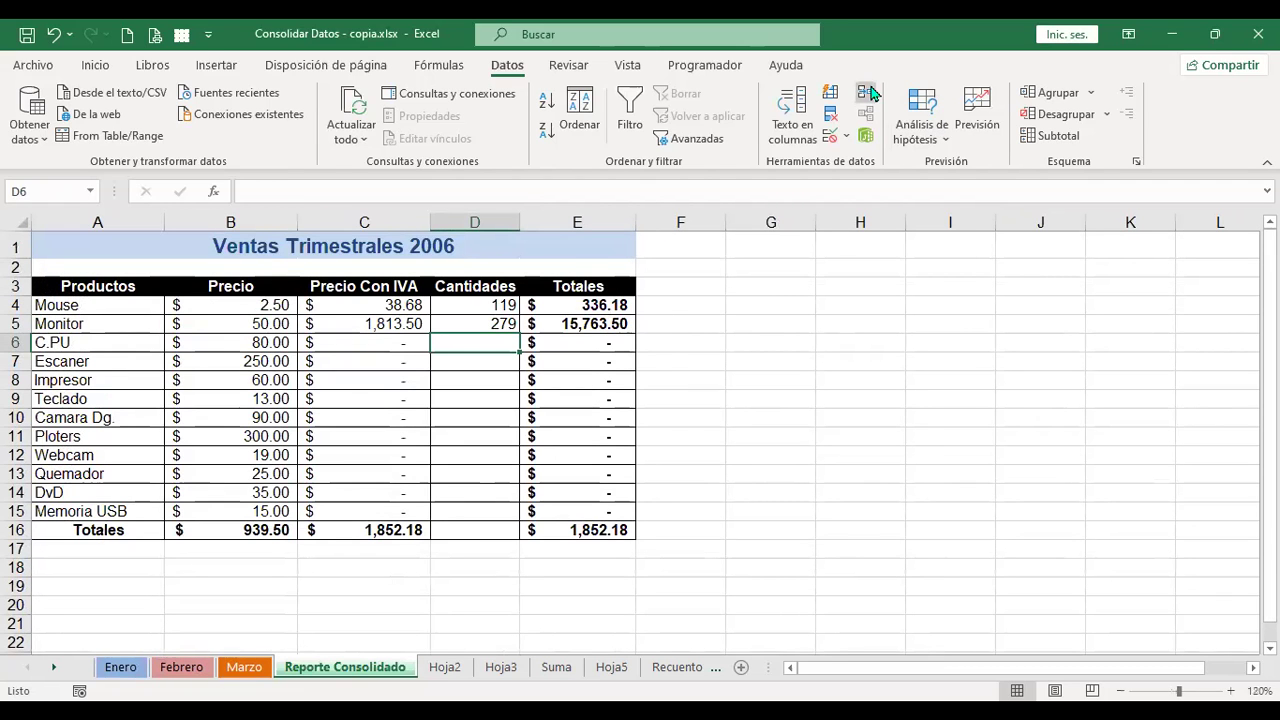
# Remove Enero!$B$5, leaving only the B3 and B13 references.
pyautogui.click(866, 92)
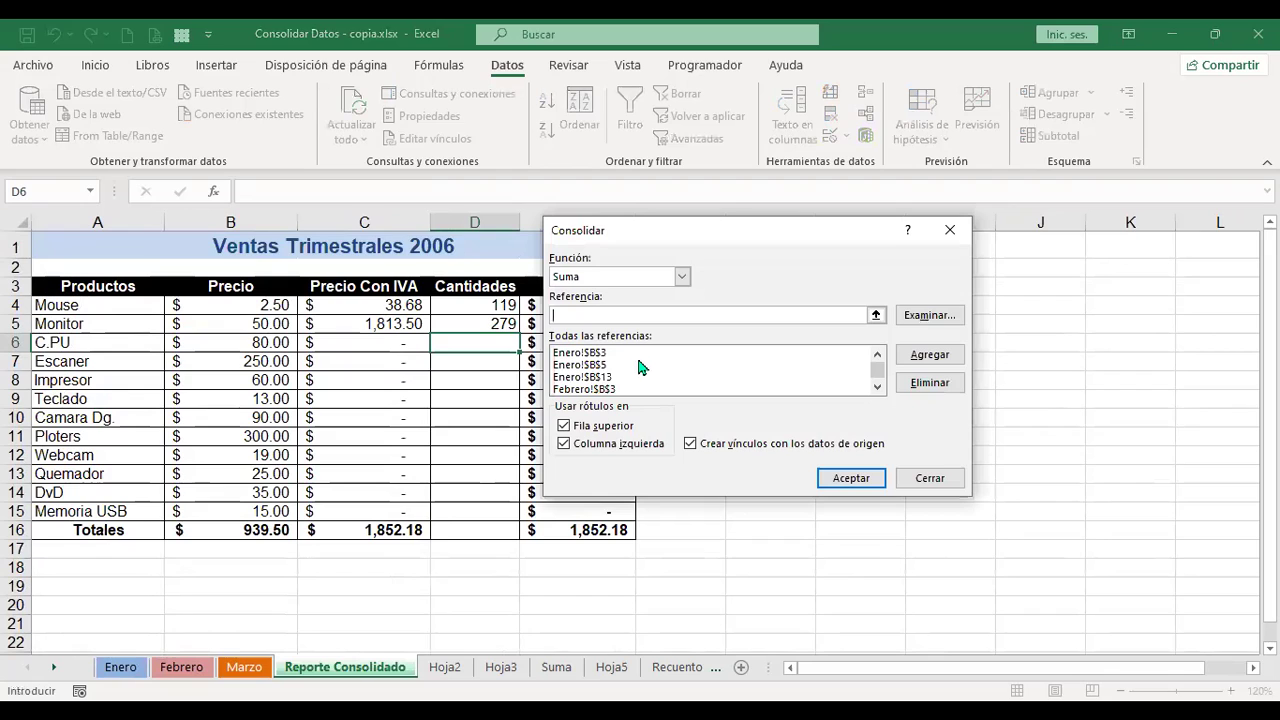
pyautogui.click(606, 365)
pyautogui.click(940, 384)
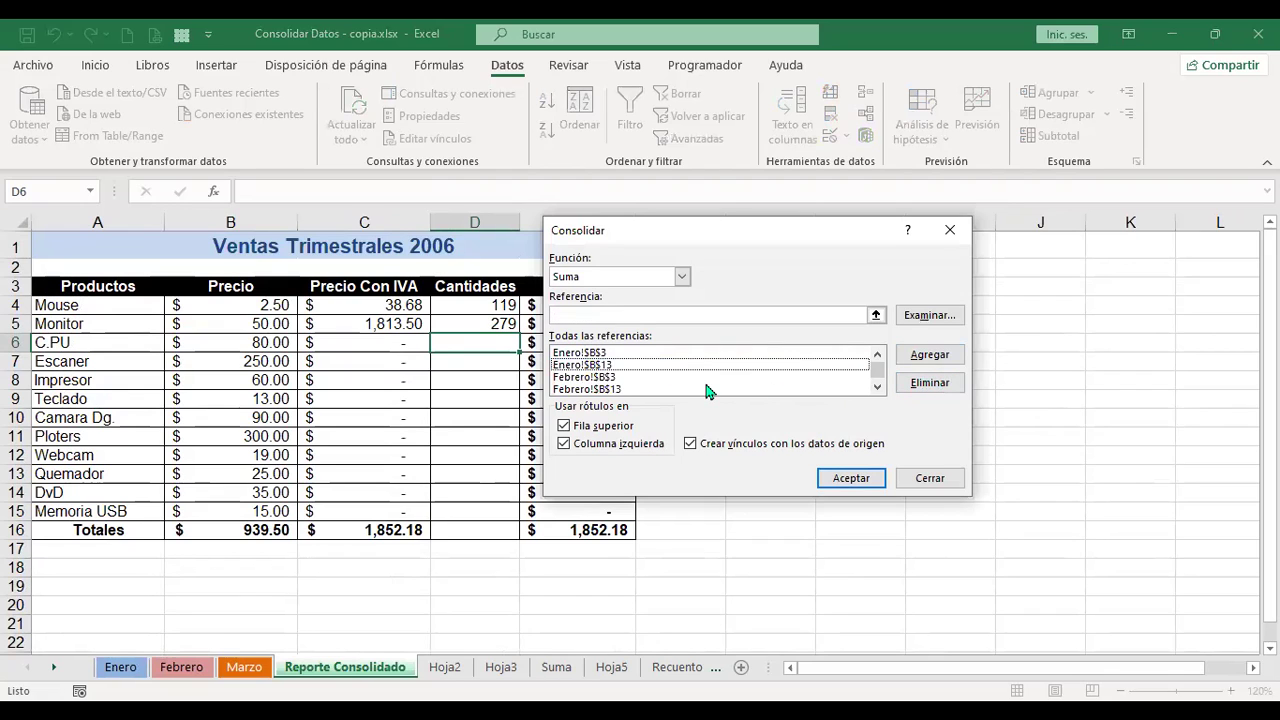
pyautogui.click(877, 388)
pyautogui.click(877, 388)
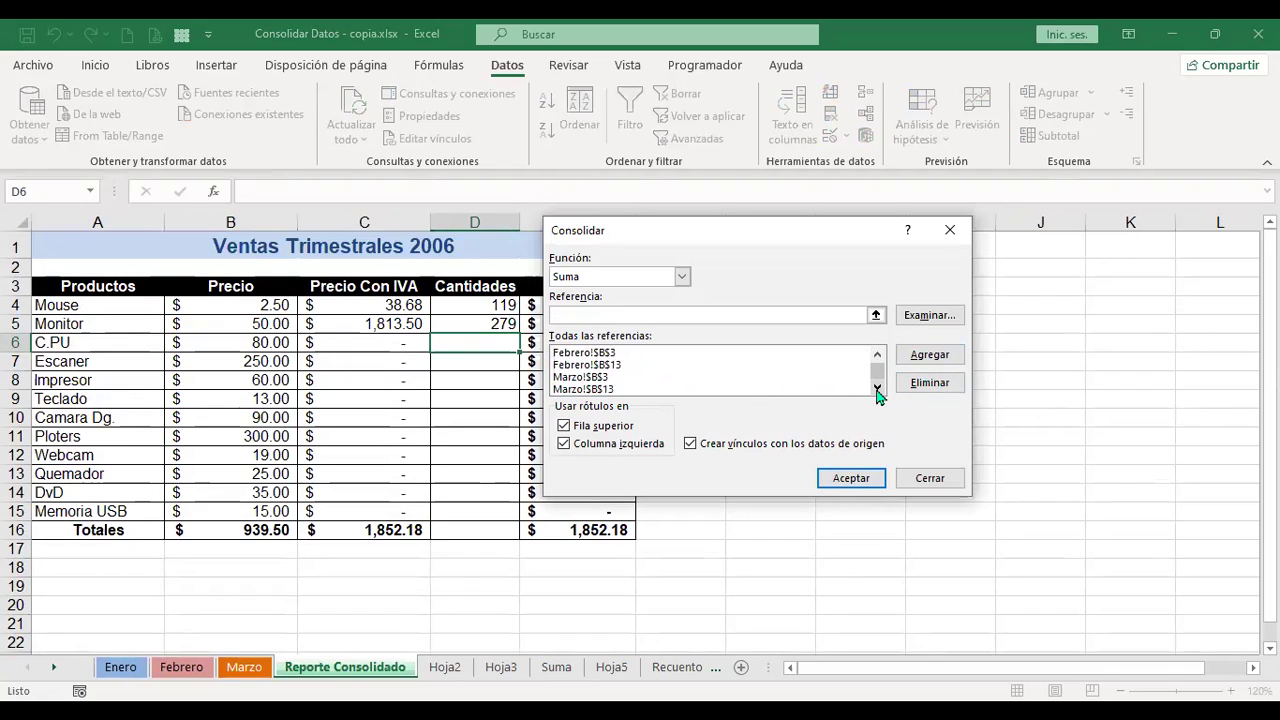
pyautogui.click(945, 478)
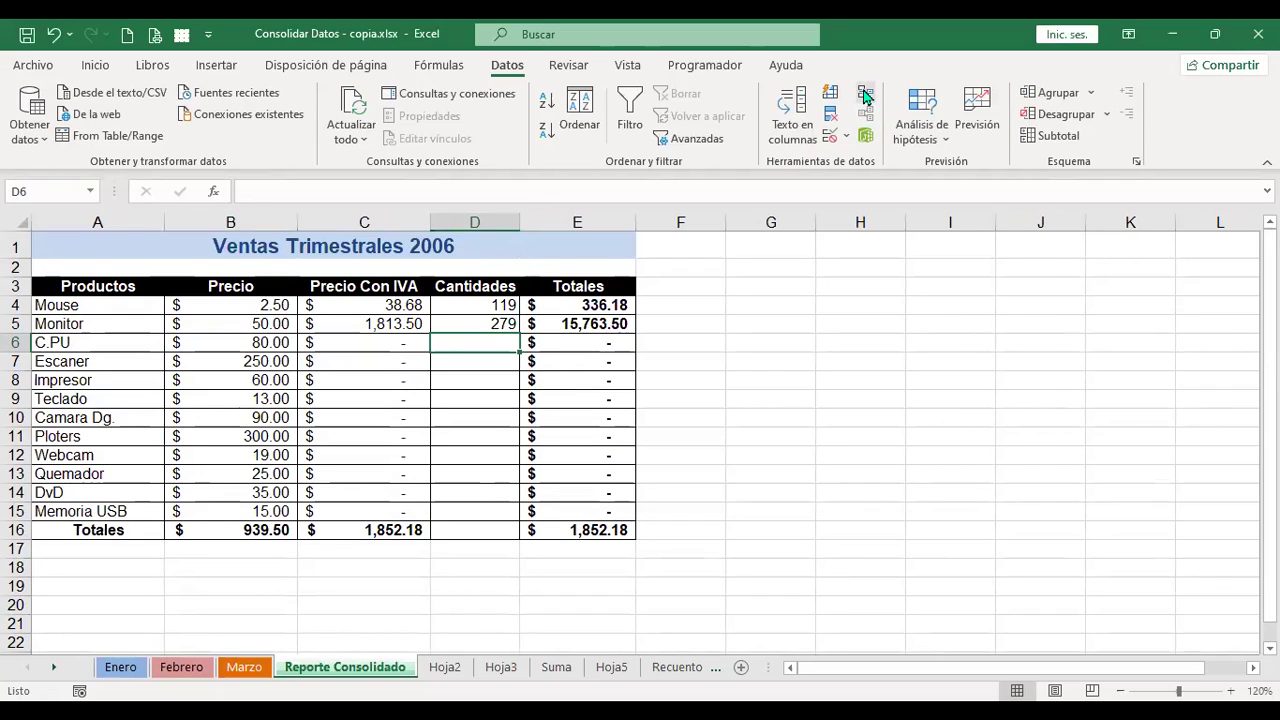
pyautogui.click(866, 93)
# Add Enero, Febrero and Marzo B4 as sources and run it, which consolidates no data.
pyautogui.click(120, 667)
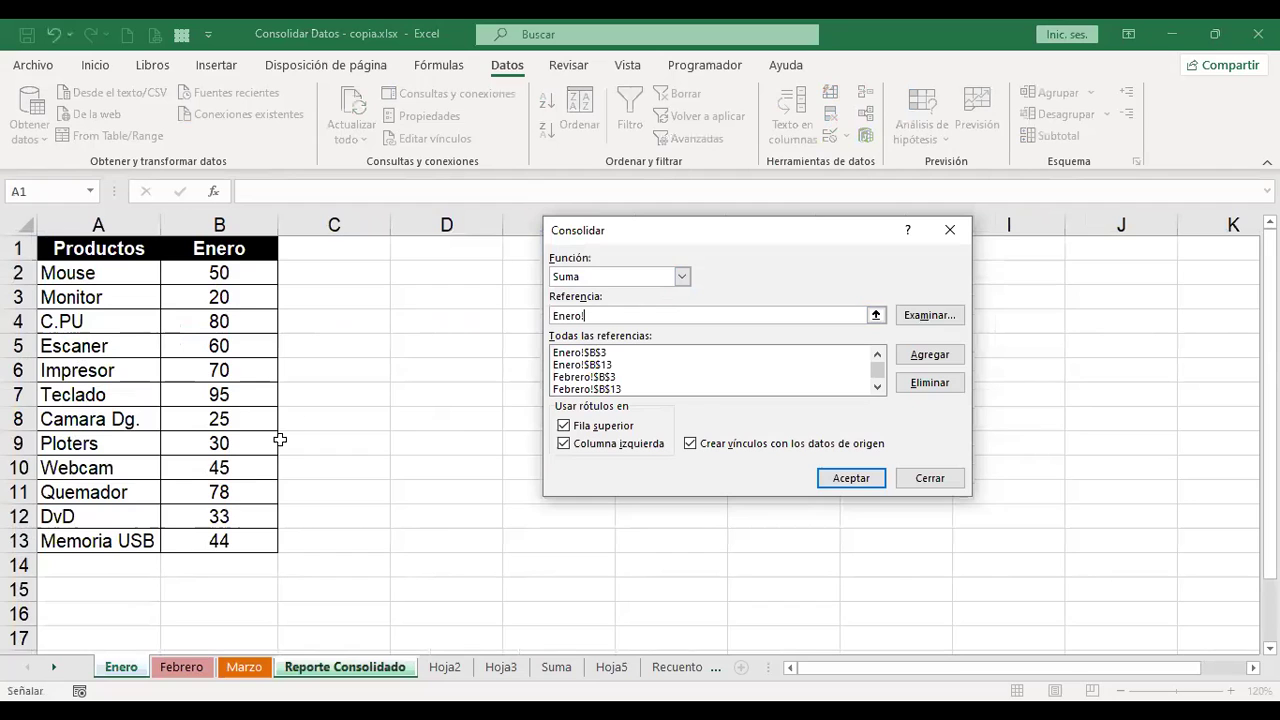
pyautogui.click(239, 318)
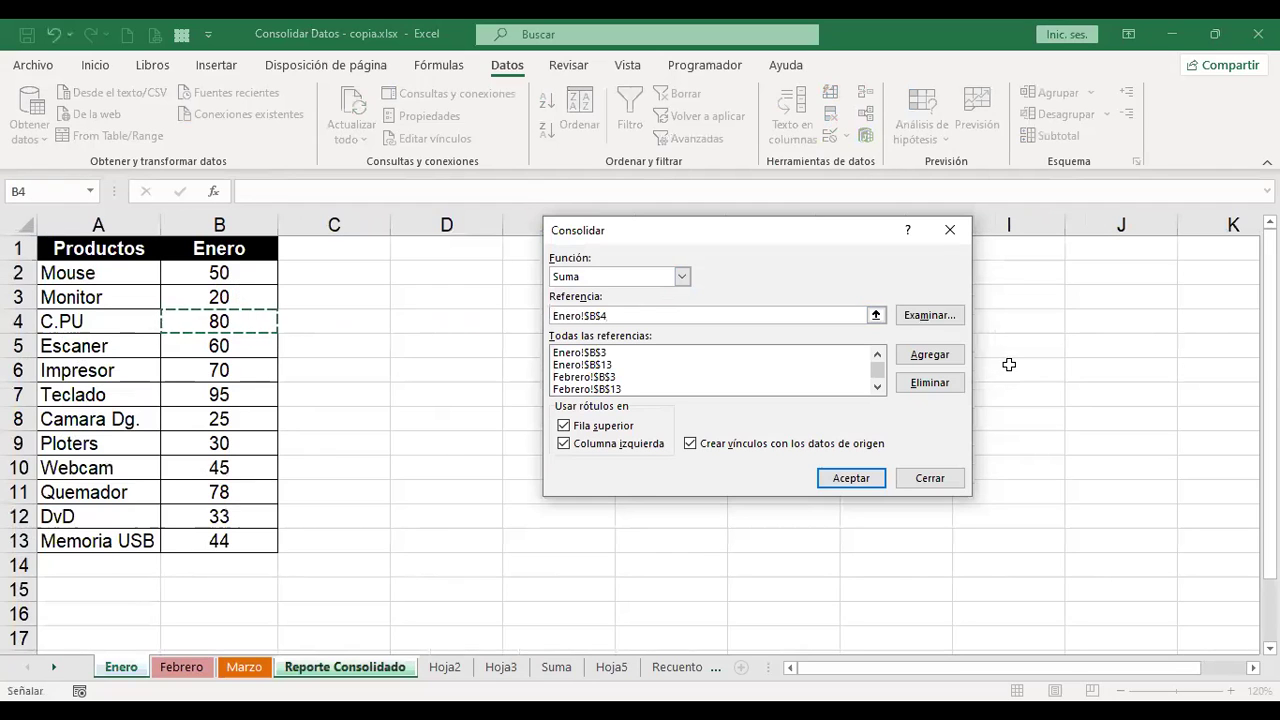
pyautogui.click(940, 356)
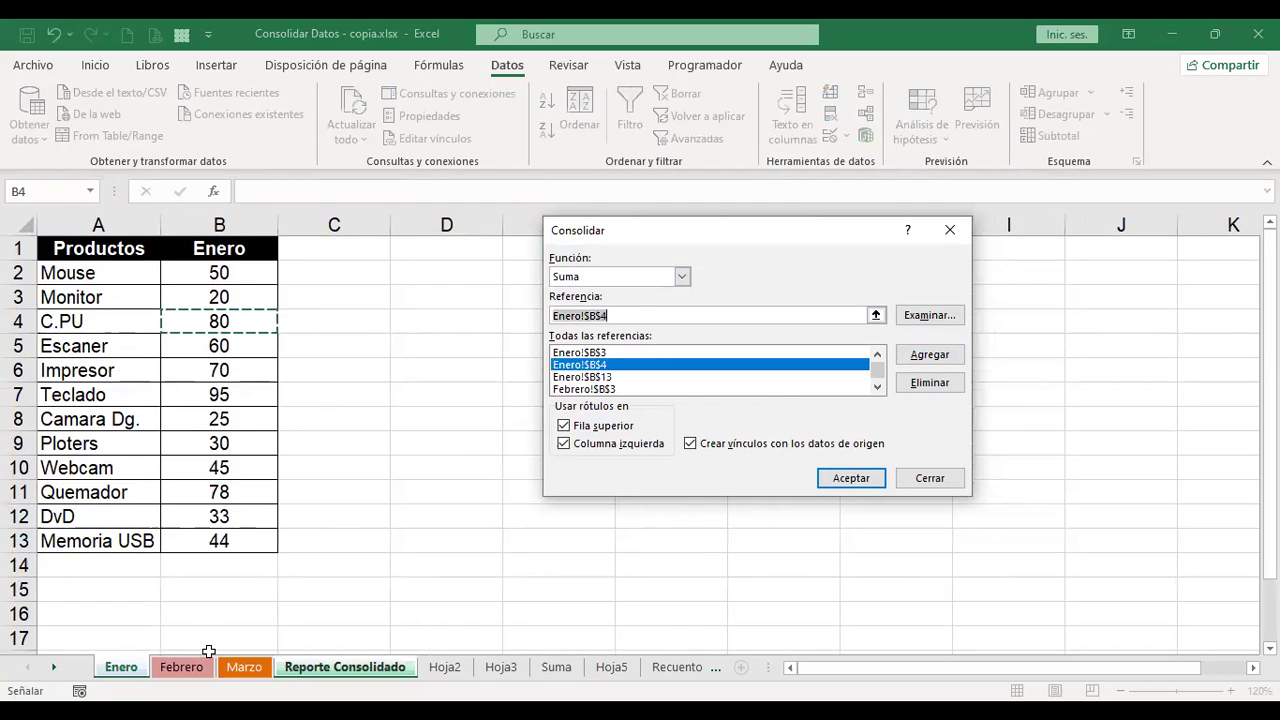
pyautogui.click(181, 667)
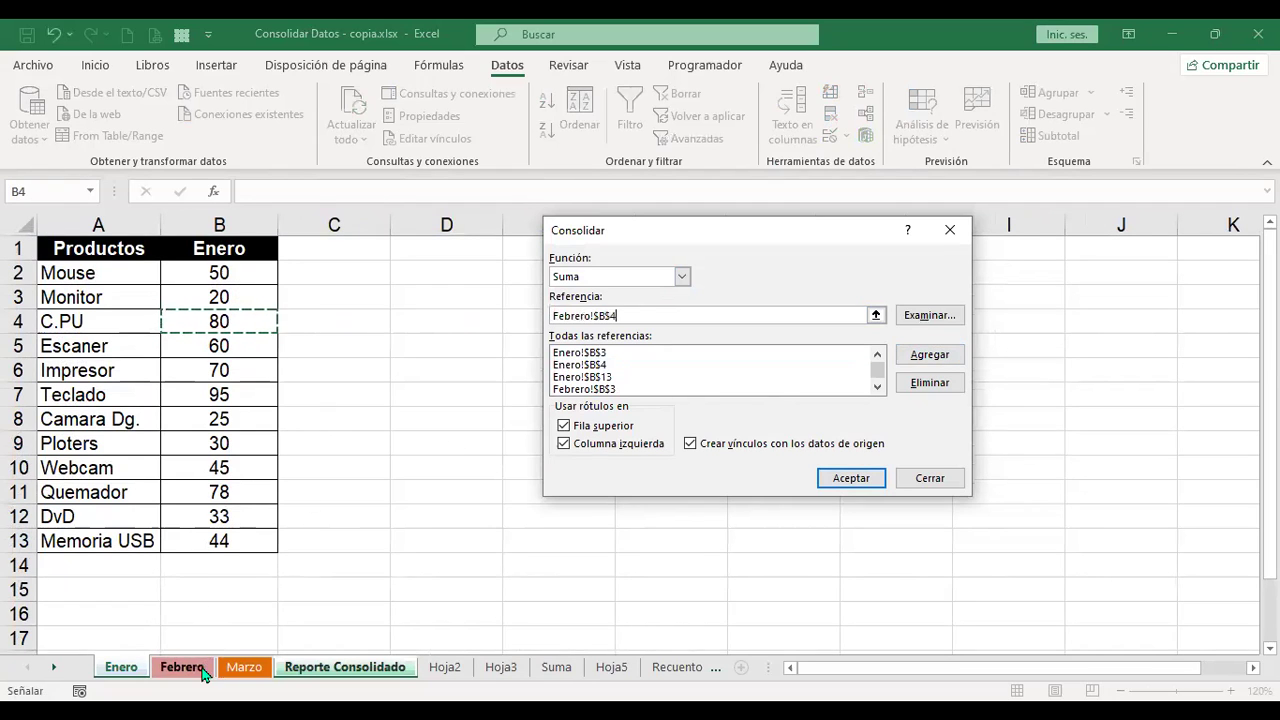
pyautogui.click(935, 355)
pyautogui.click(243, 668)
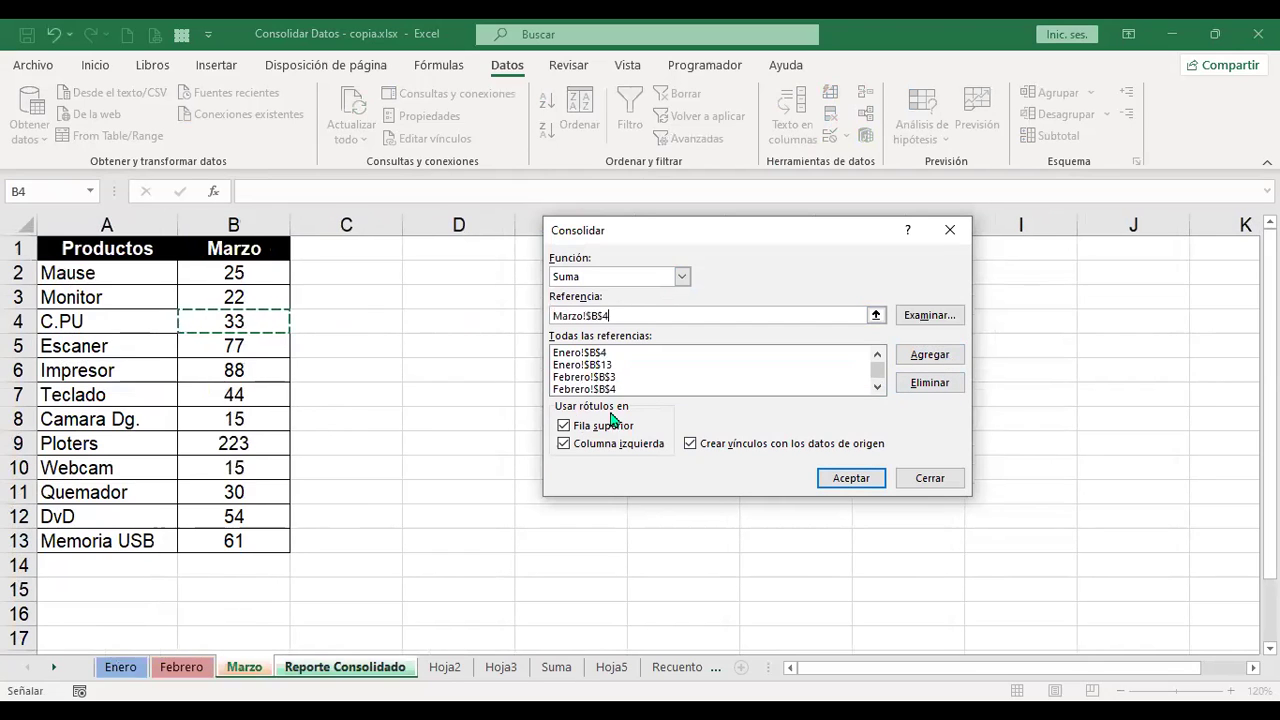
pyautogui.click(930, 355)
pyautogui.click(862, 478)
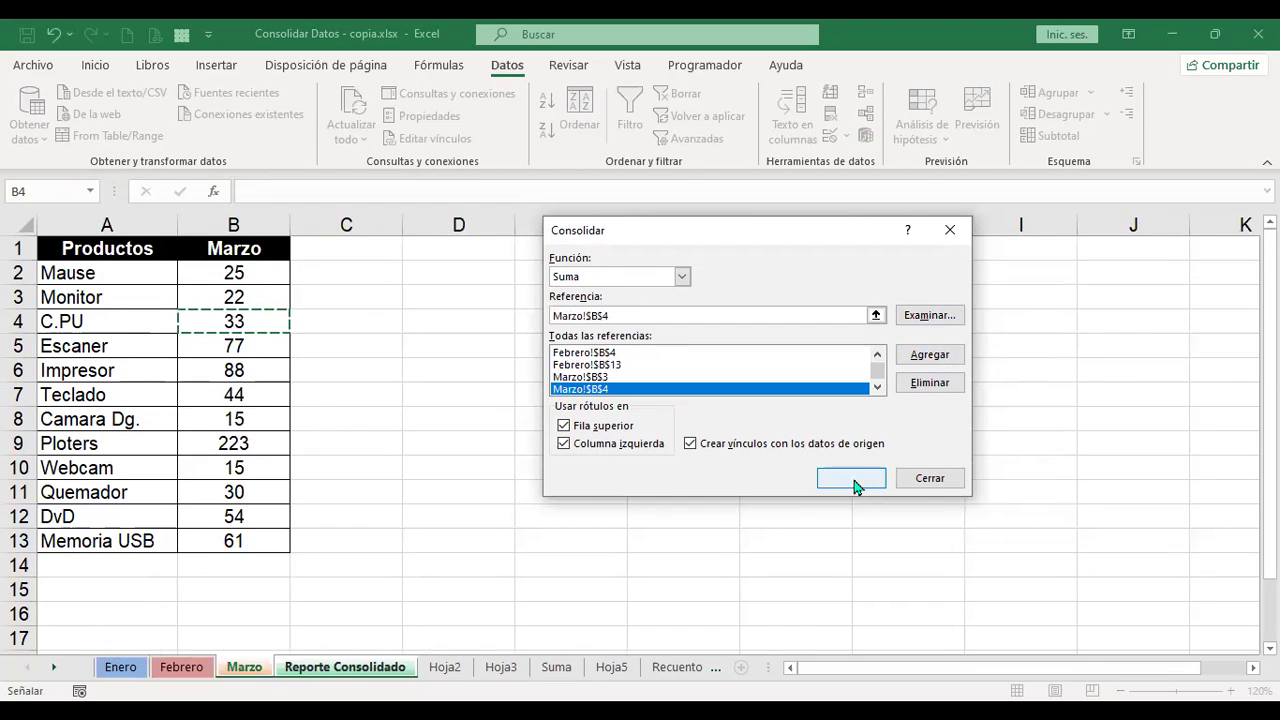
pyautogui.click(640, 425)
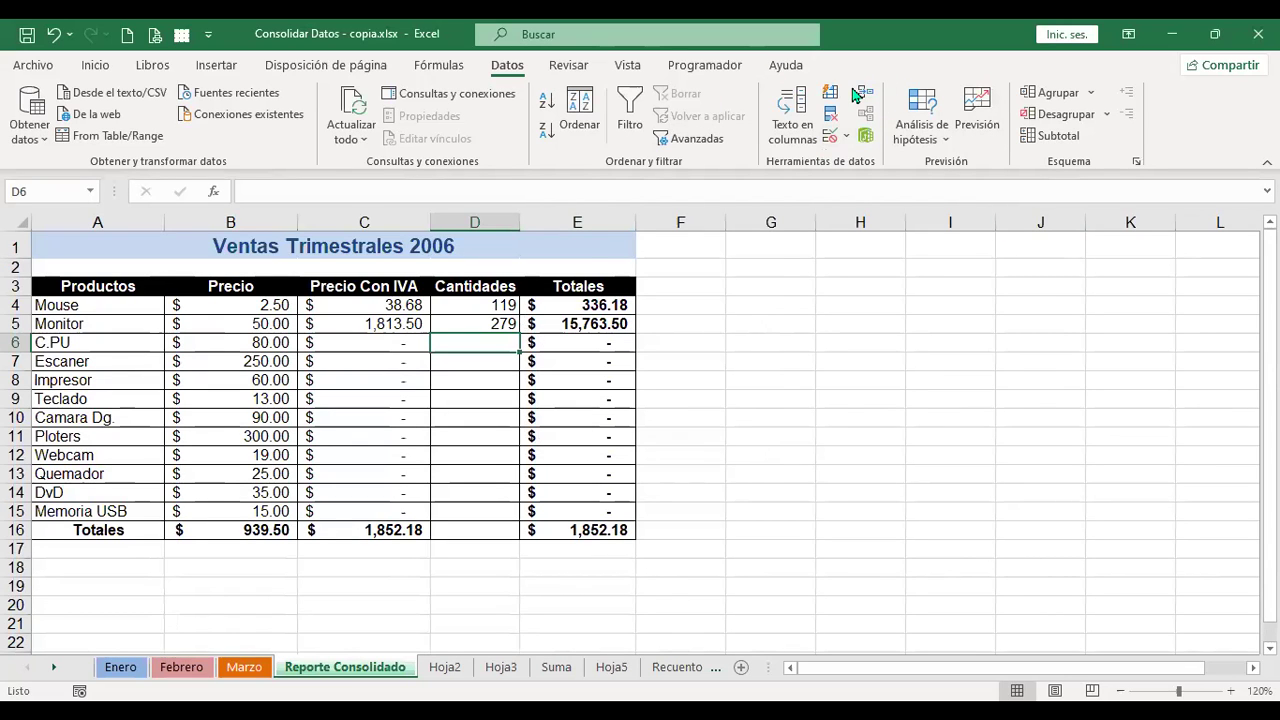
# Remove the unwanted Enero!$B$4 and Febrero!$B$4 references from the consolidation sources.
pyautogui.click(866, 97)
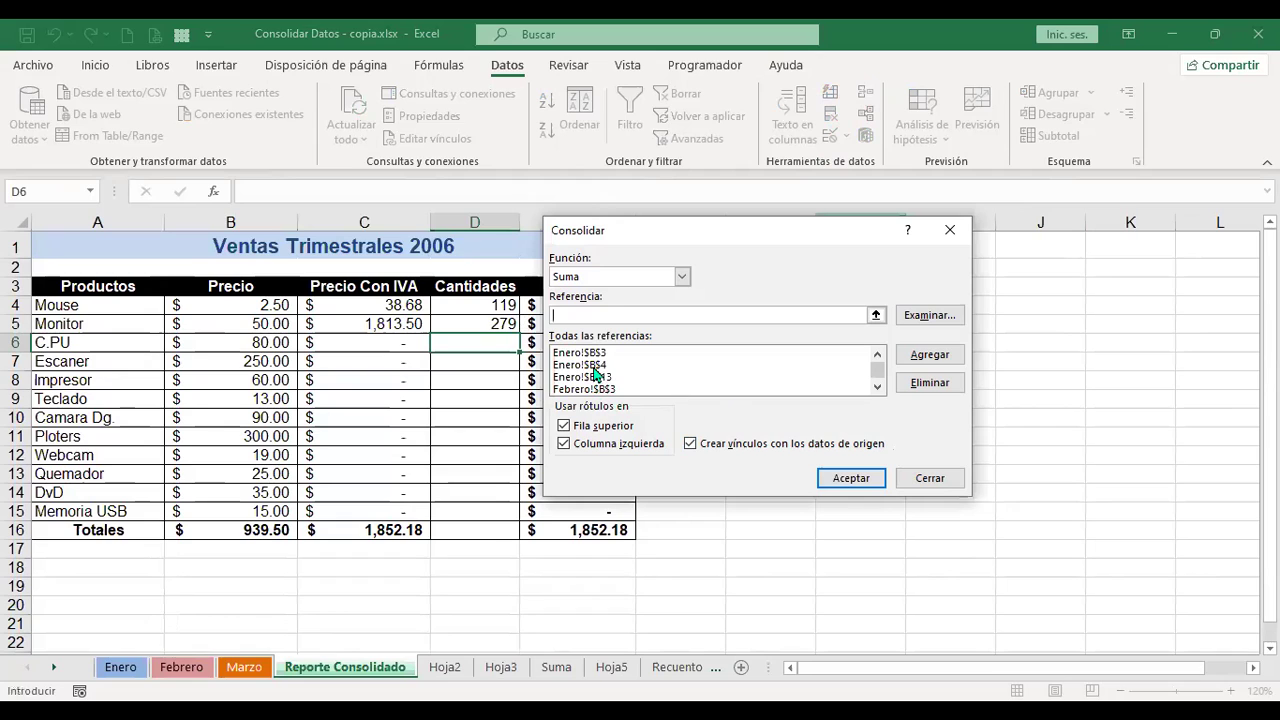
pyautogui.click(600, 365)
pyautogui.click(930, 478)
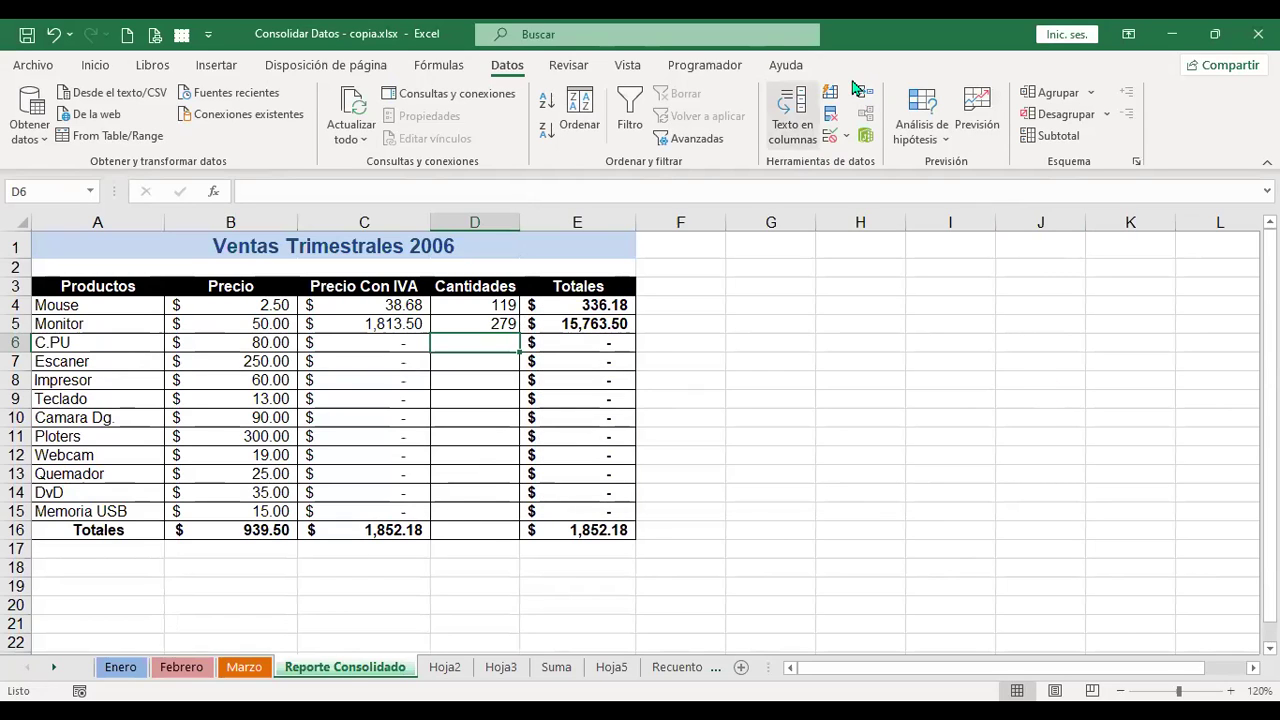
pyautogui.click(930, 382)
pyautogui.click(590, 377)
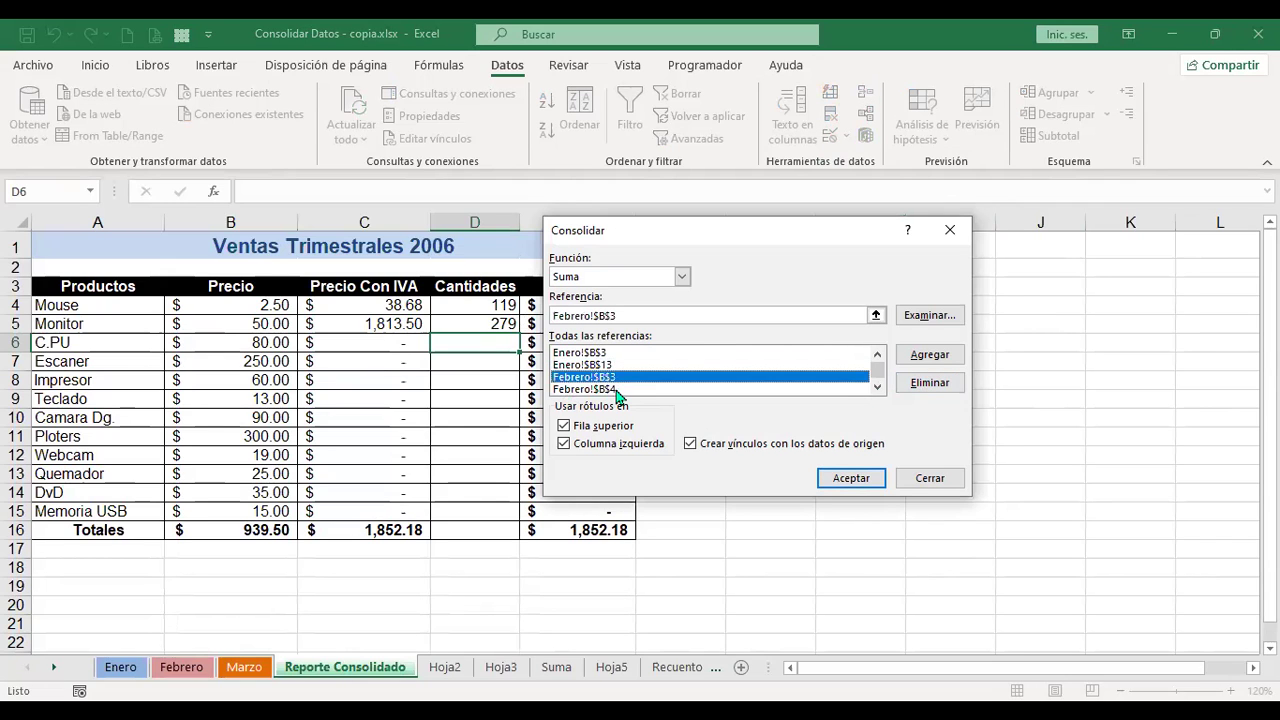
pyautogui.click(616, 390)
pyautogui.click(955, 390)
pyautogui.click(940, 486)
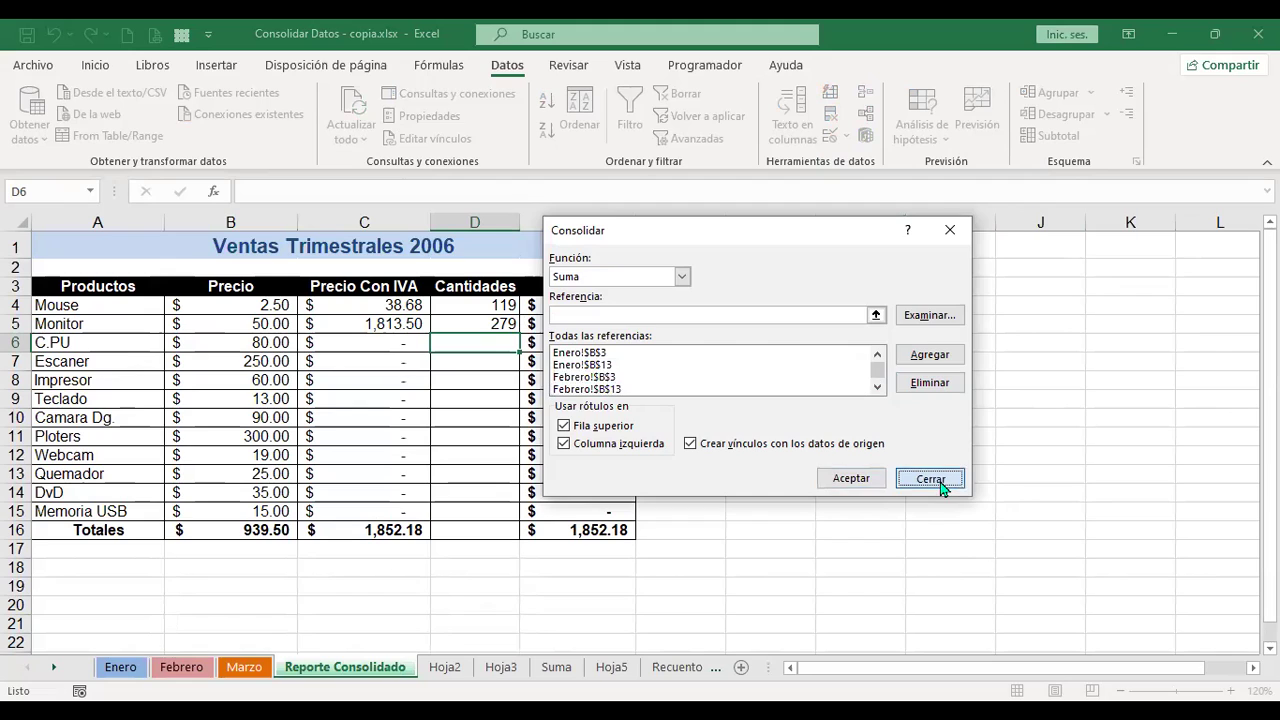
# From D15, try adding Enero!$B$13 as a source, then dismiss the duplicate warning and close.
pyautogui.click(491, 509)
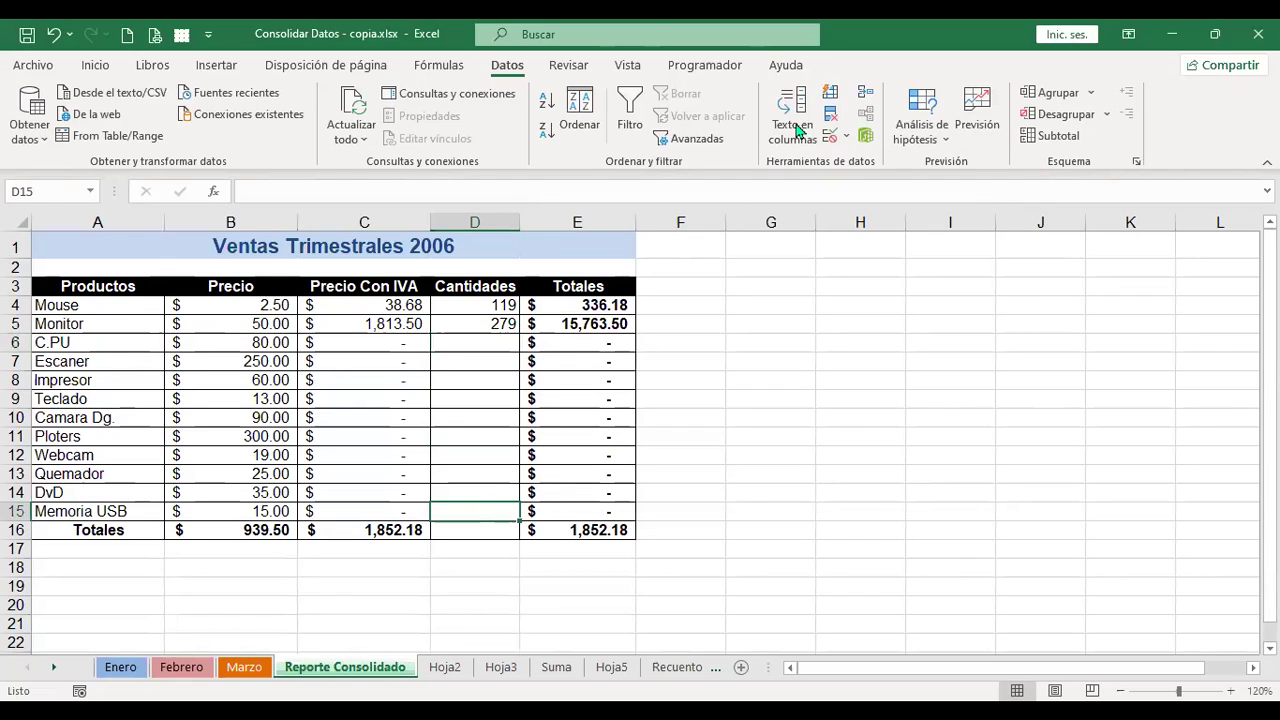
pyautogui.click(868, 103)
pyautogui.click(120, 667)
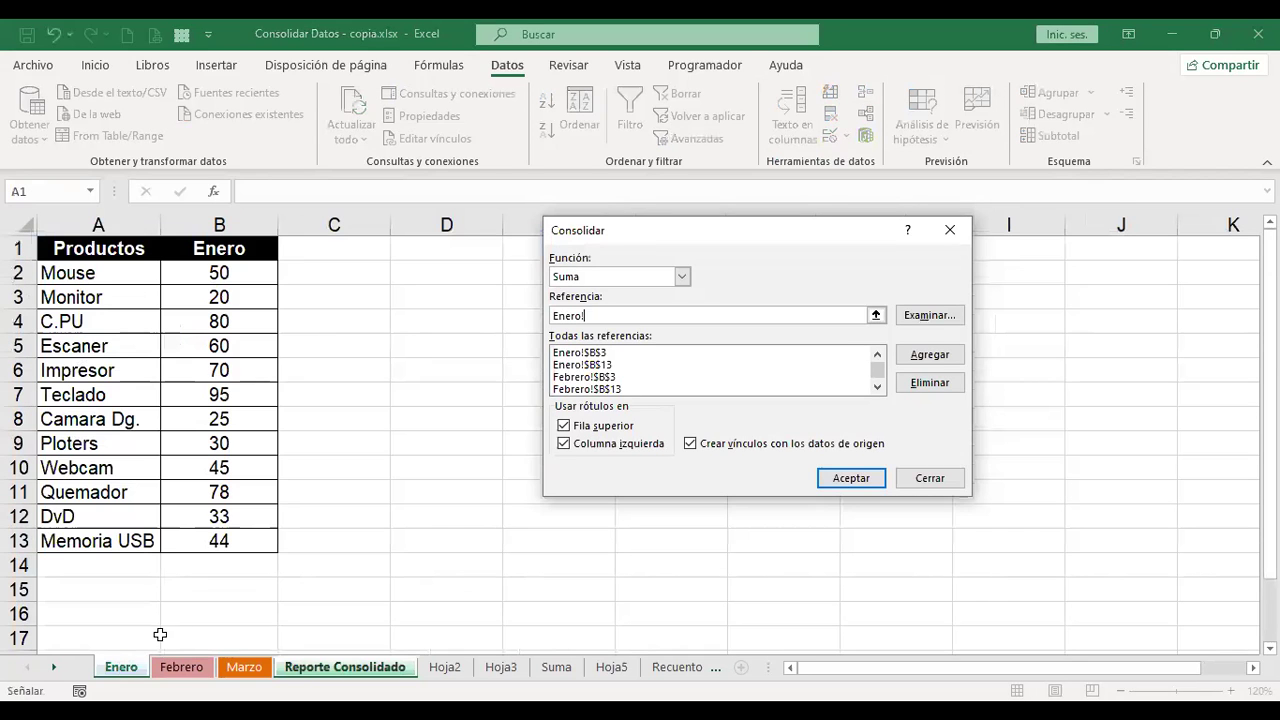
pyautogui.click(210, 536)
pyautogui.click(932, 356)
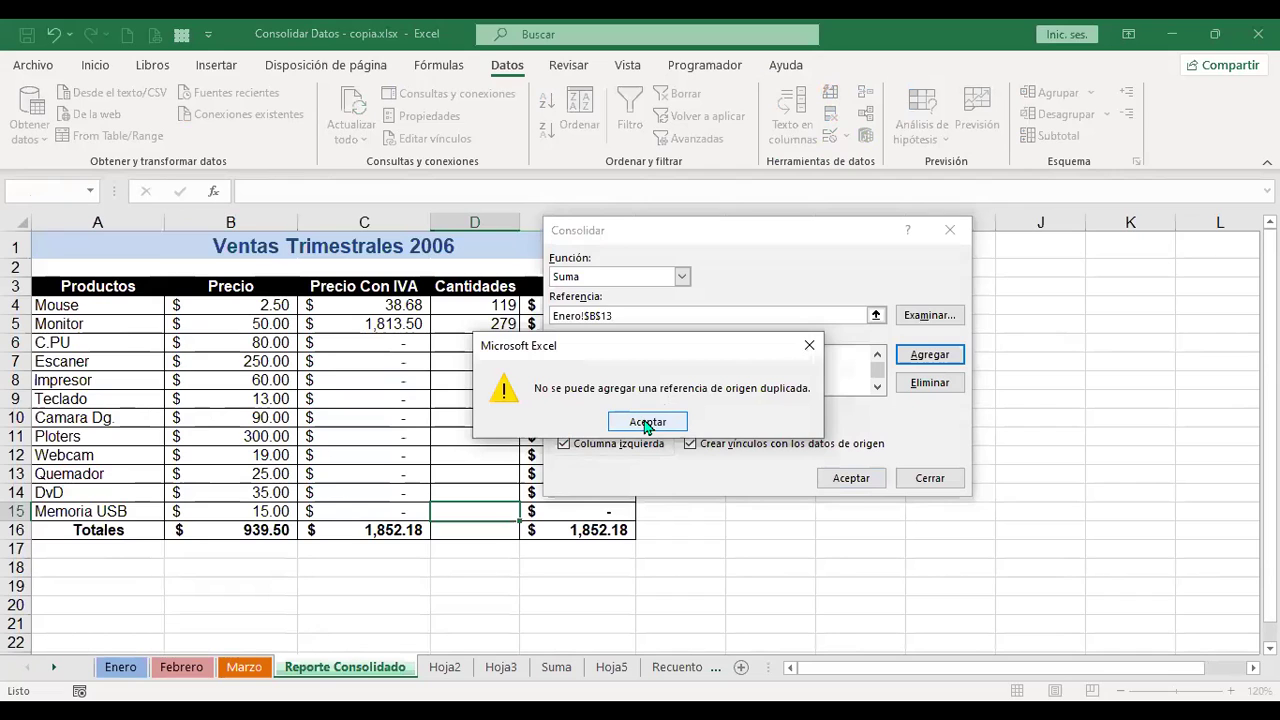
pyautogui.click(647, 422)
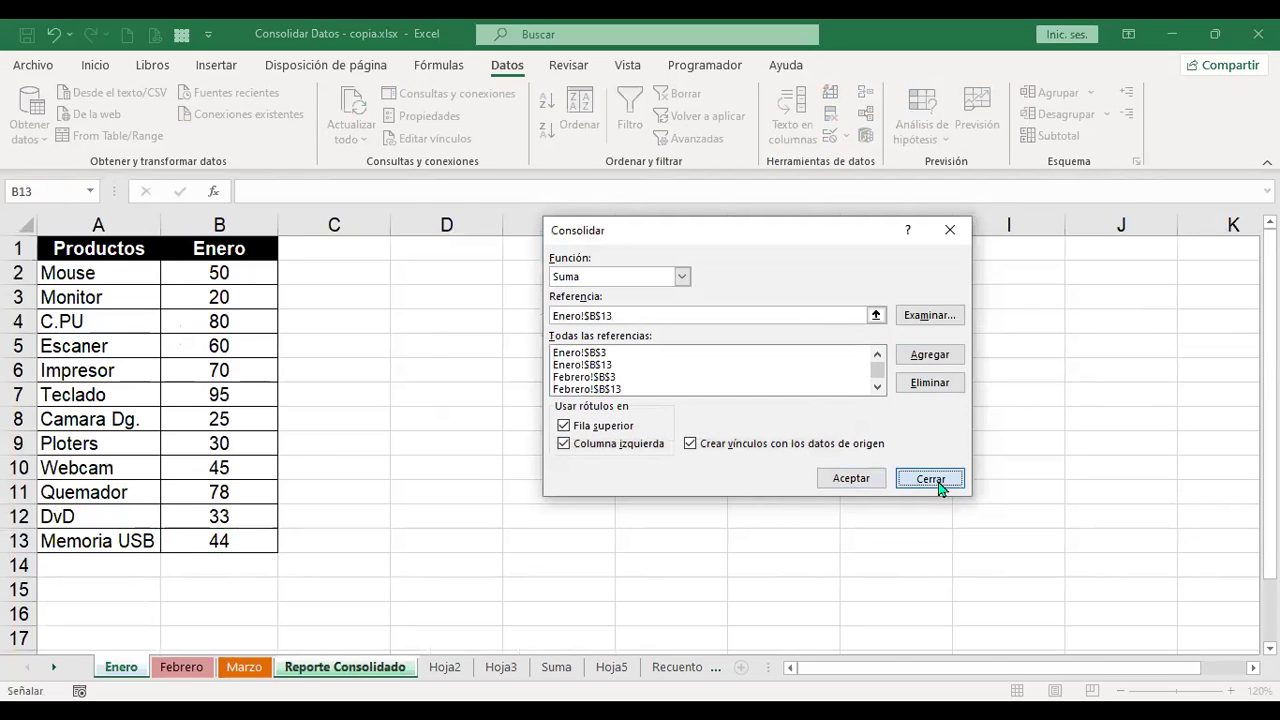
pyautogui.click(930, 478)
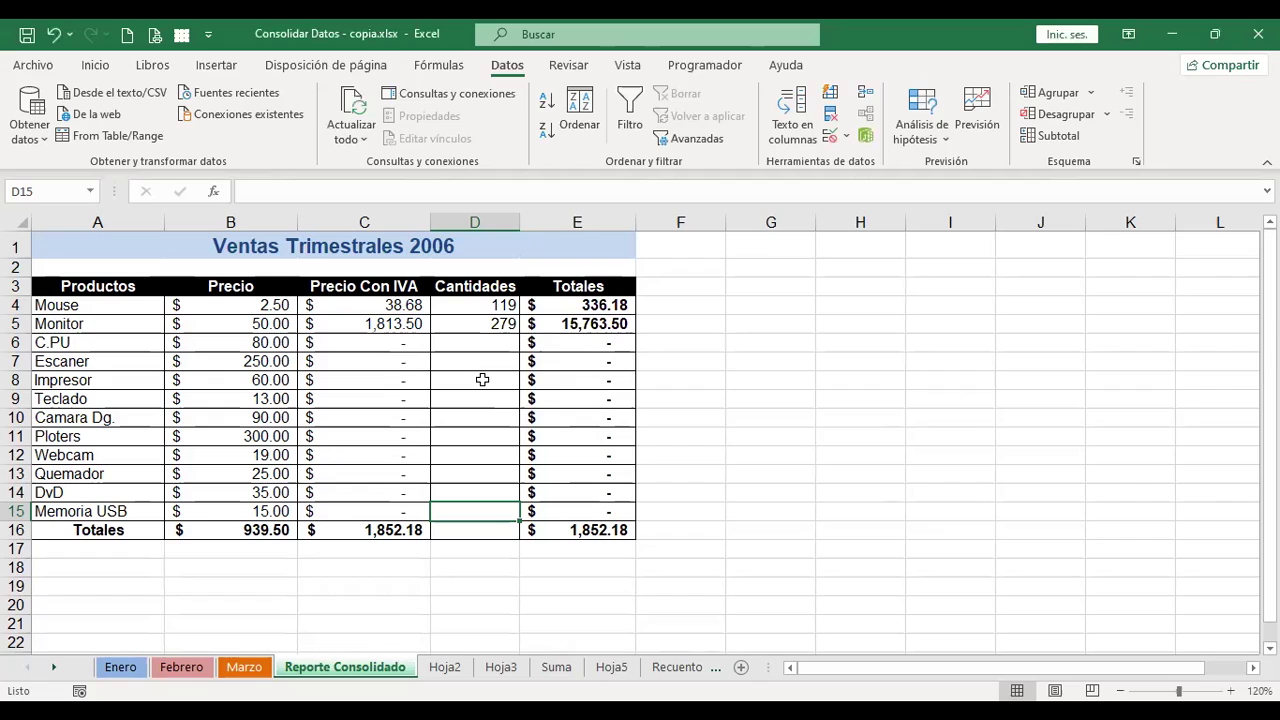
# Close the workbook without saving, discarding the consolidation changes.
pyautogui.click(484, 322)
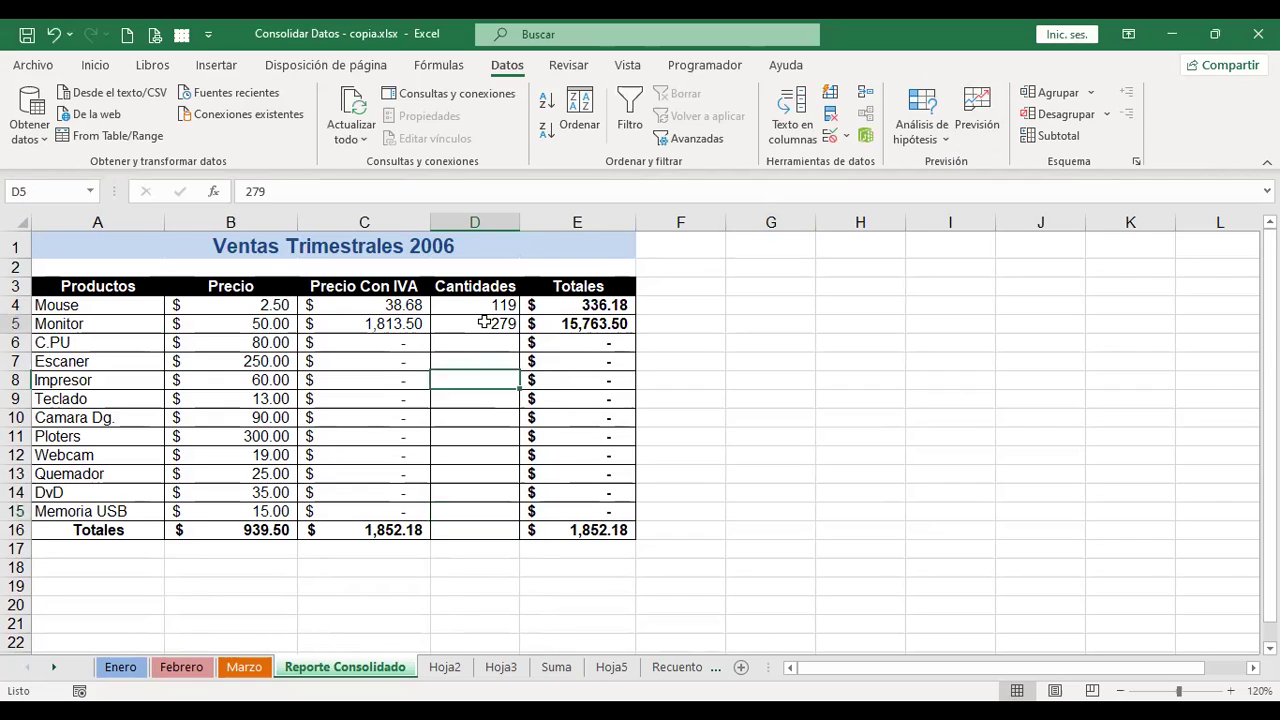
pyautogui.click(486, 307)
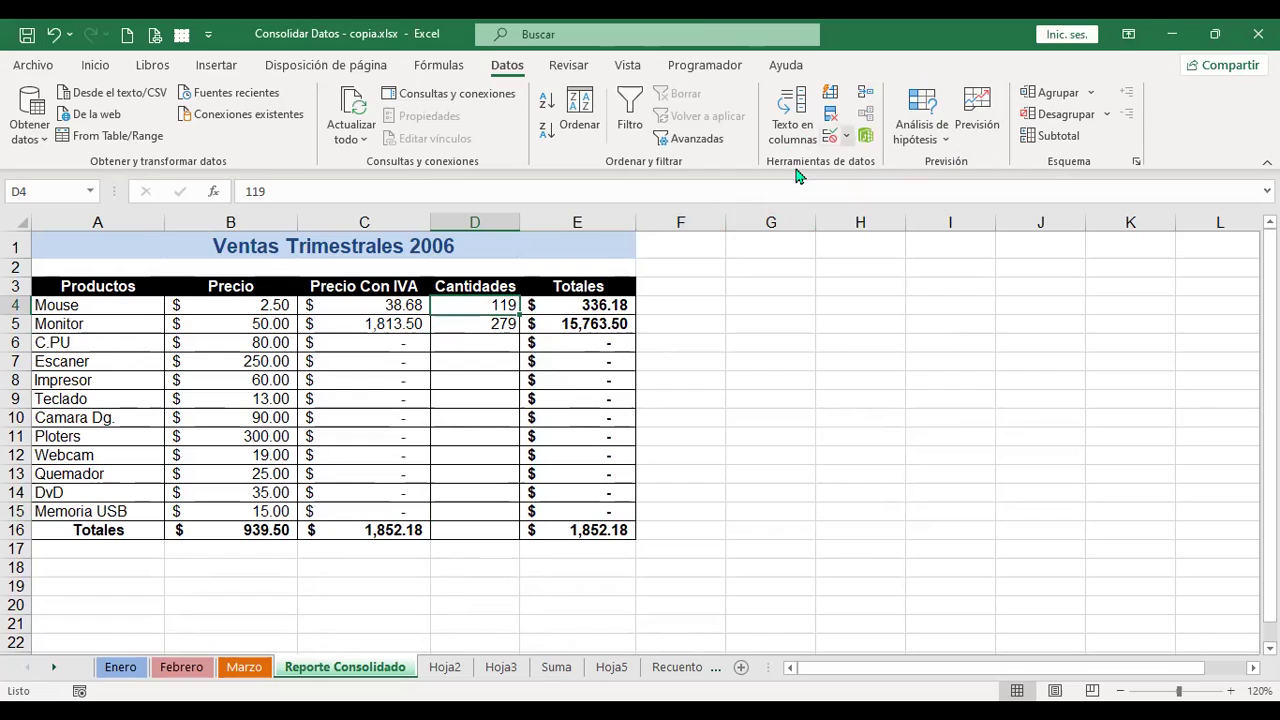
pyautogui.click(1258, 34)
pyautogui.click(640, 405)
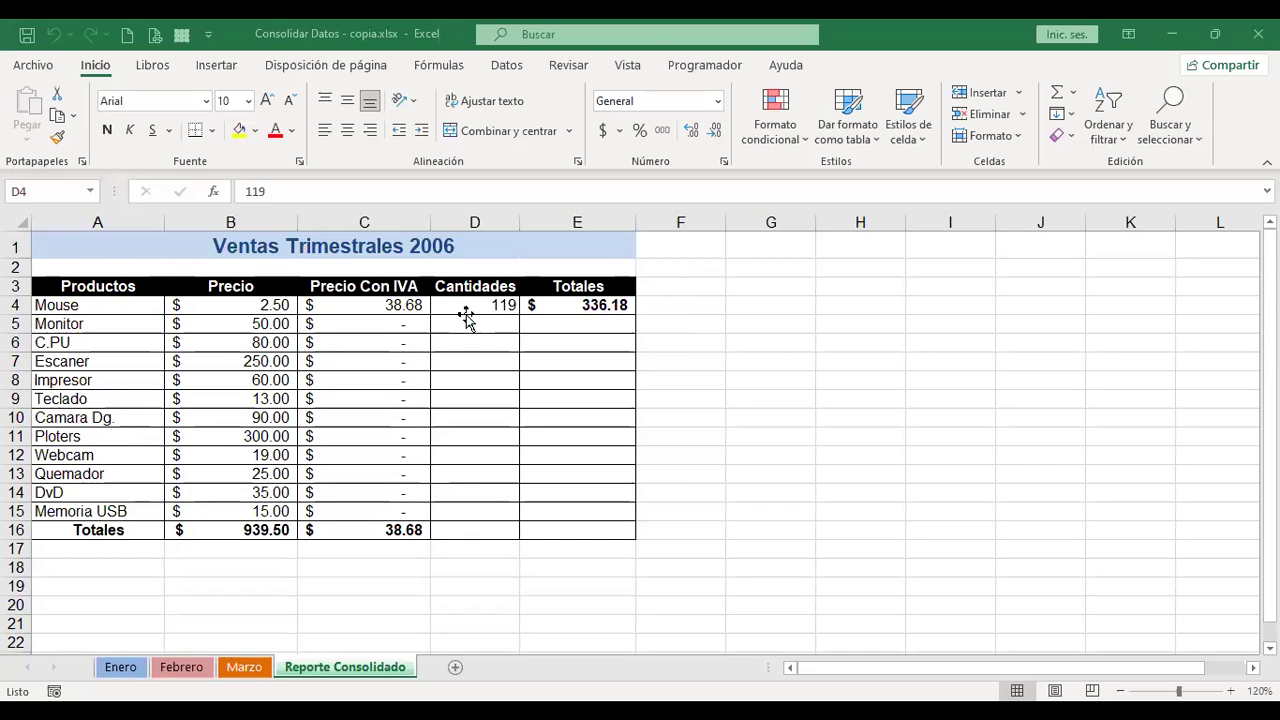
# For Monitor's cell D5, add Enero!$B$3 as the first consolidation source.
pyautogui.click(468, 322)
pyautogui.click(507, 64)
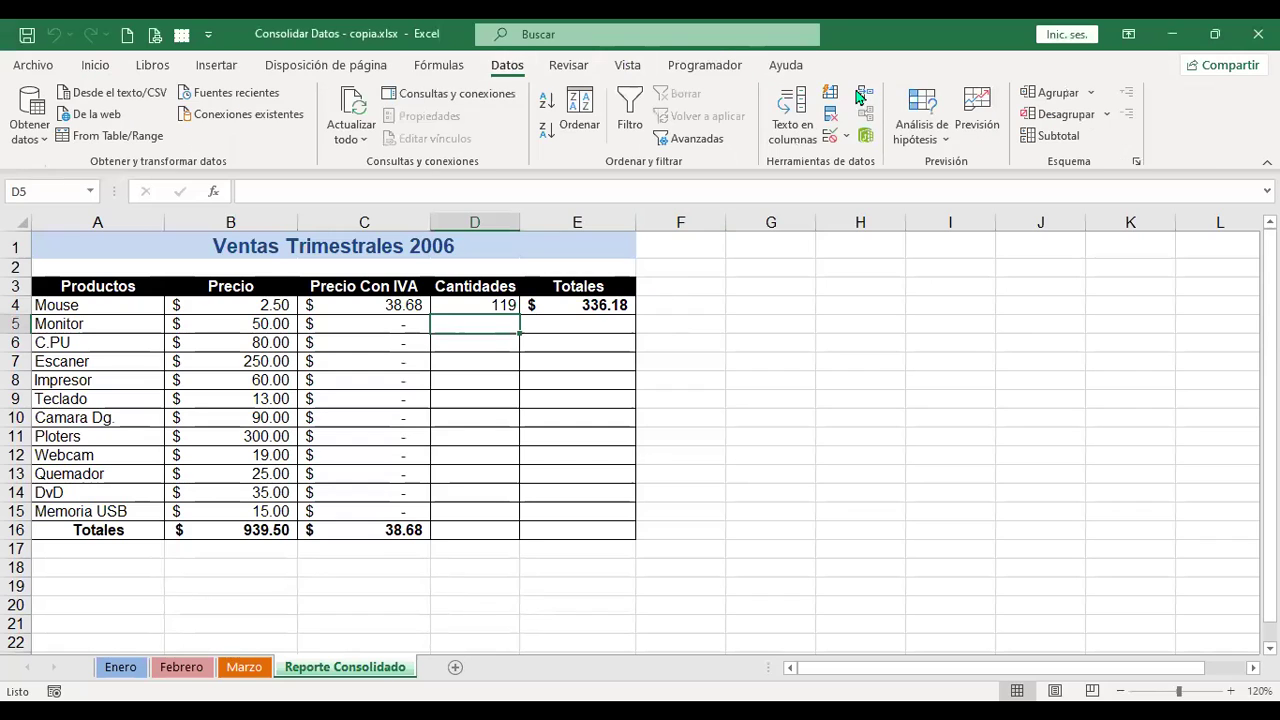
pyautogui.click(862, 93)
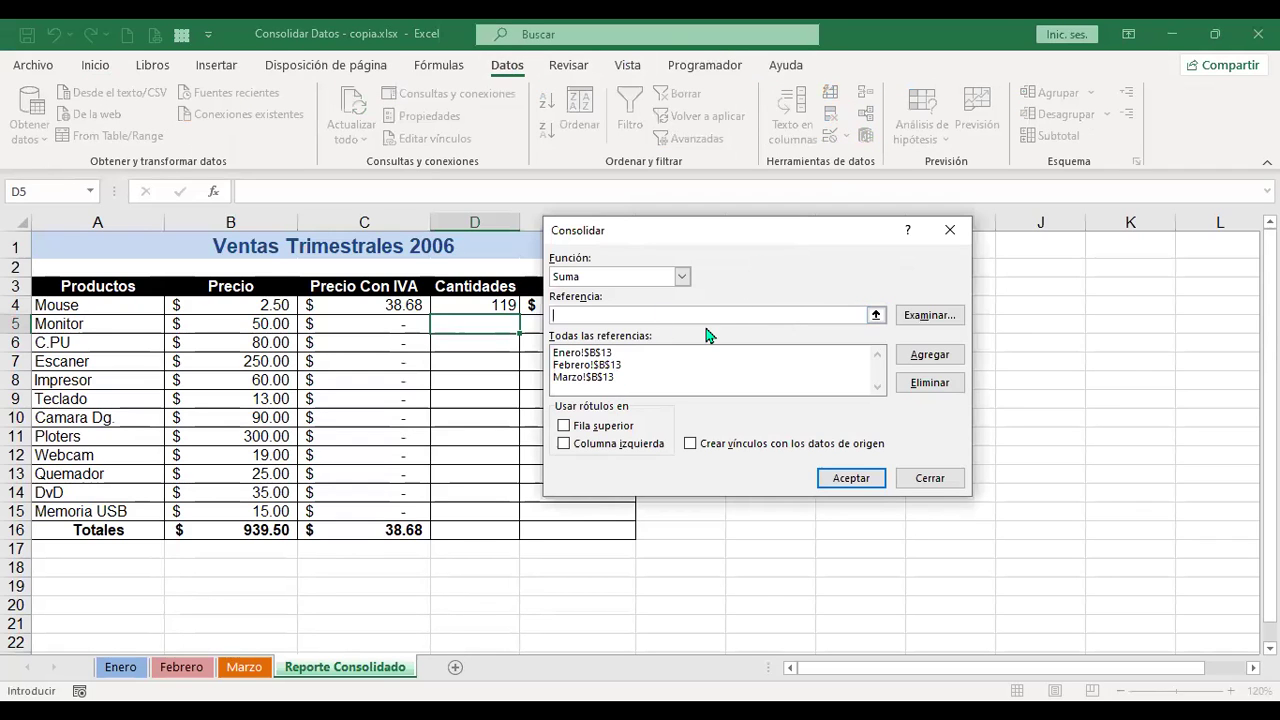
pyautogui.click(123, 669)
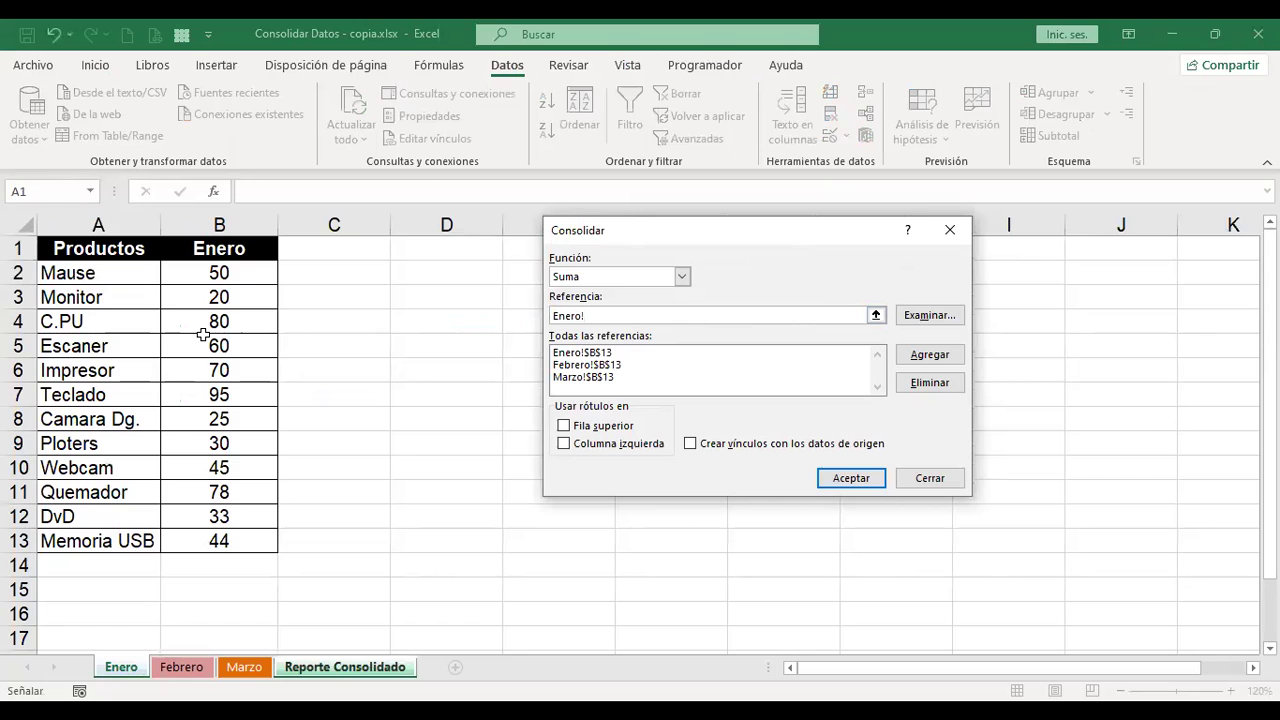
pyautogui.press('Escape')
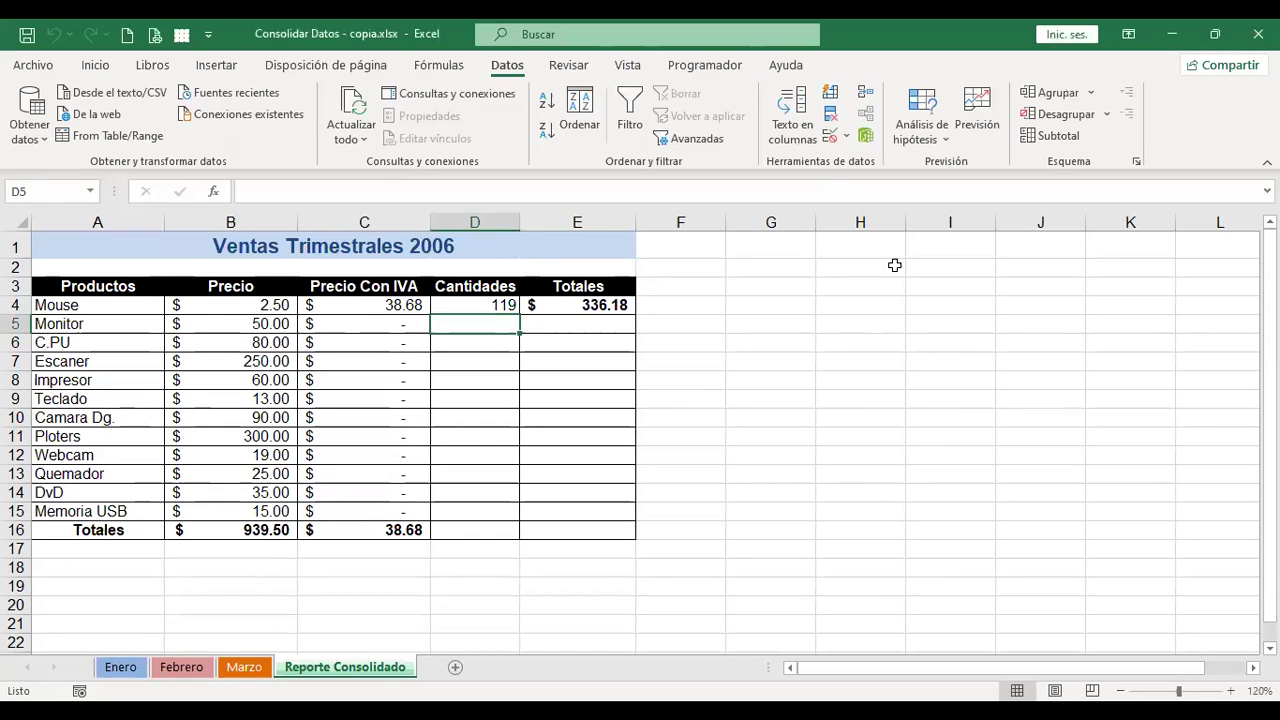
pyautogui.click(866, 92)
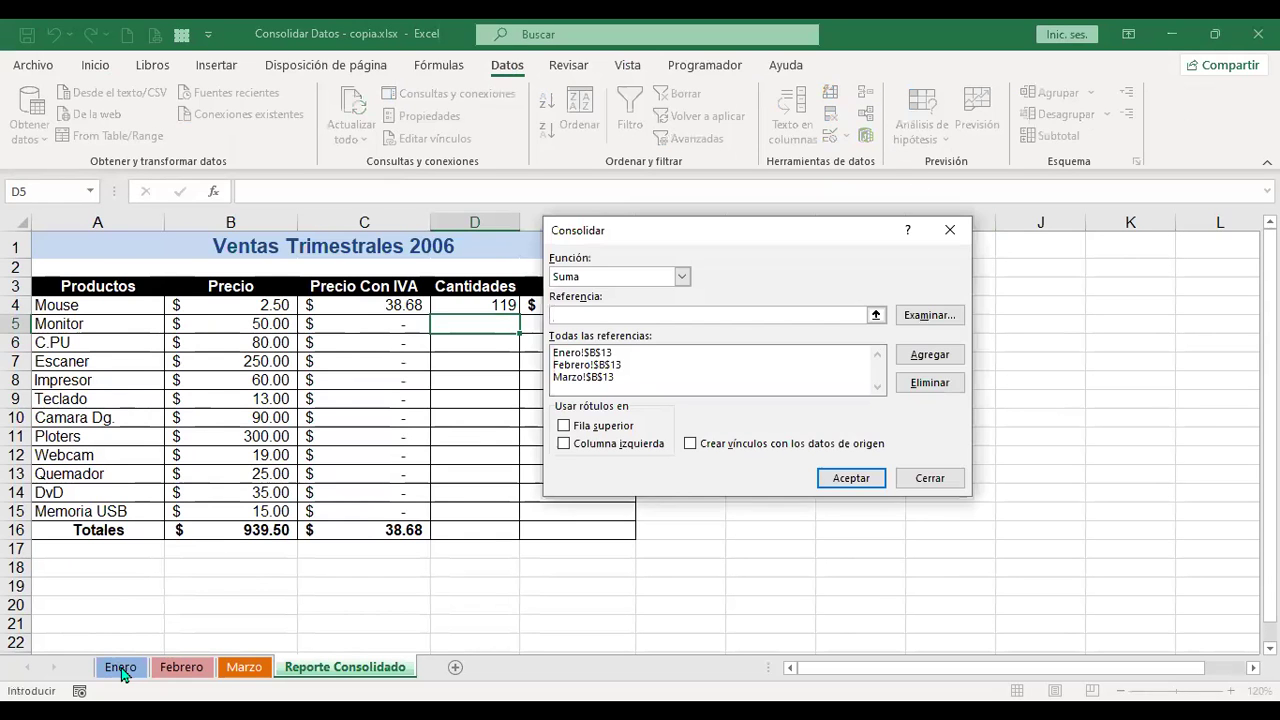
pyautogui.click(120, 668)
pyautogui.click(220, 292)
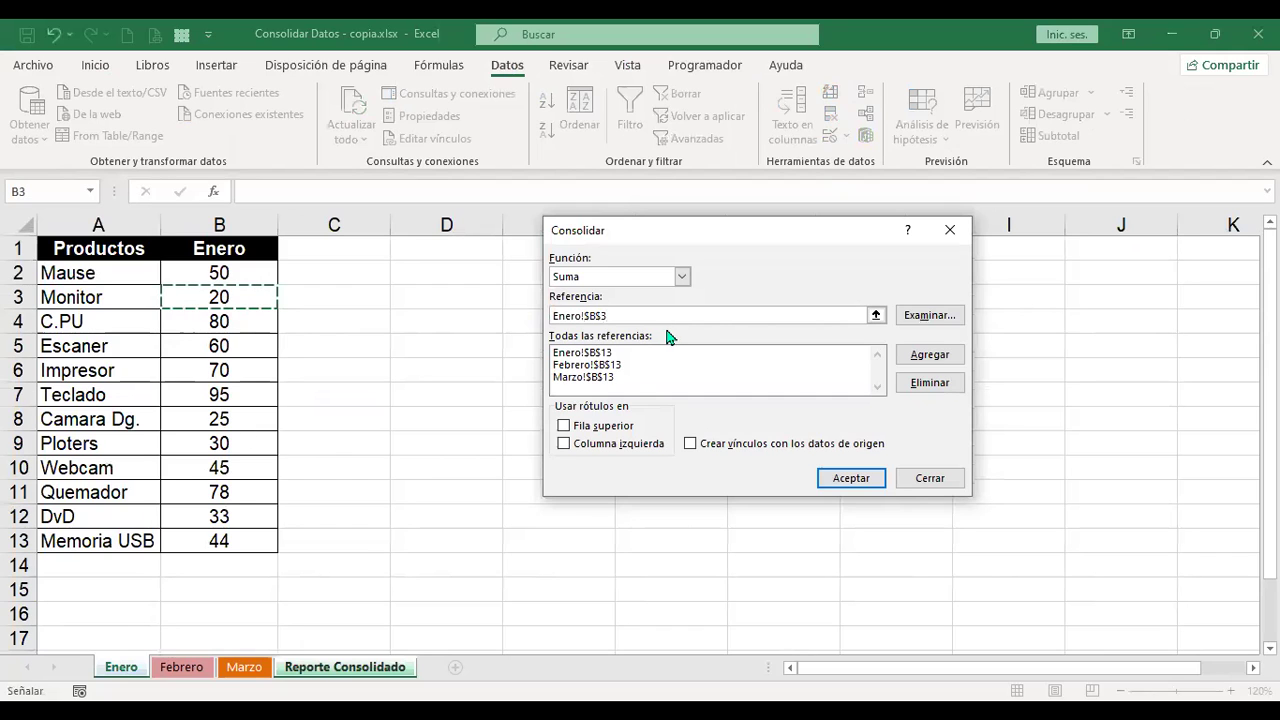
pyautogui.click(932, 357)
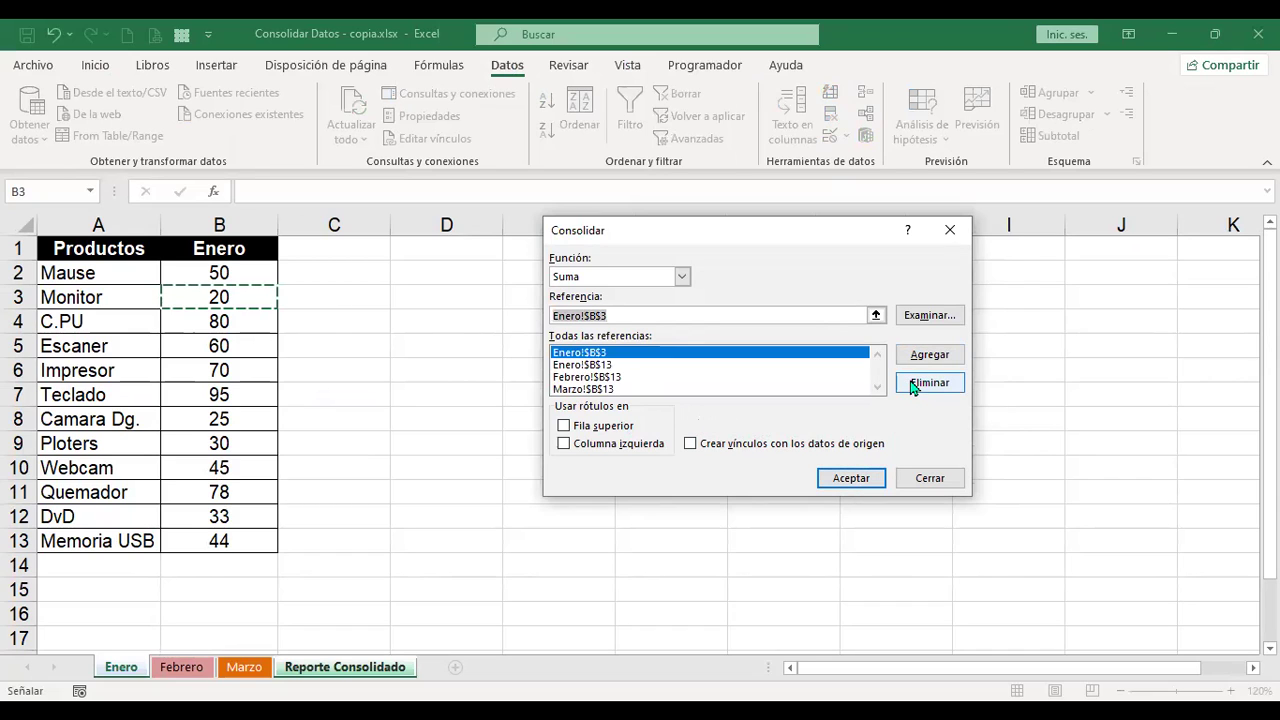
# Add Febrero!$B$3 and Marzo!$B$3 and consolidate, giving Monitor a quantity of 279.
pyautogui.click(181, 667)
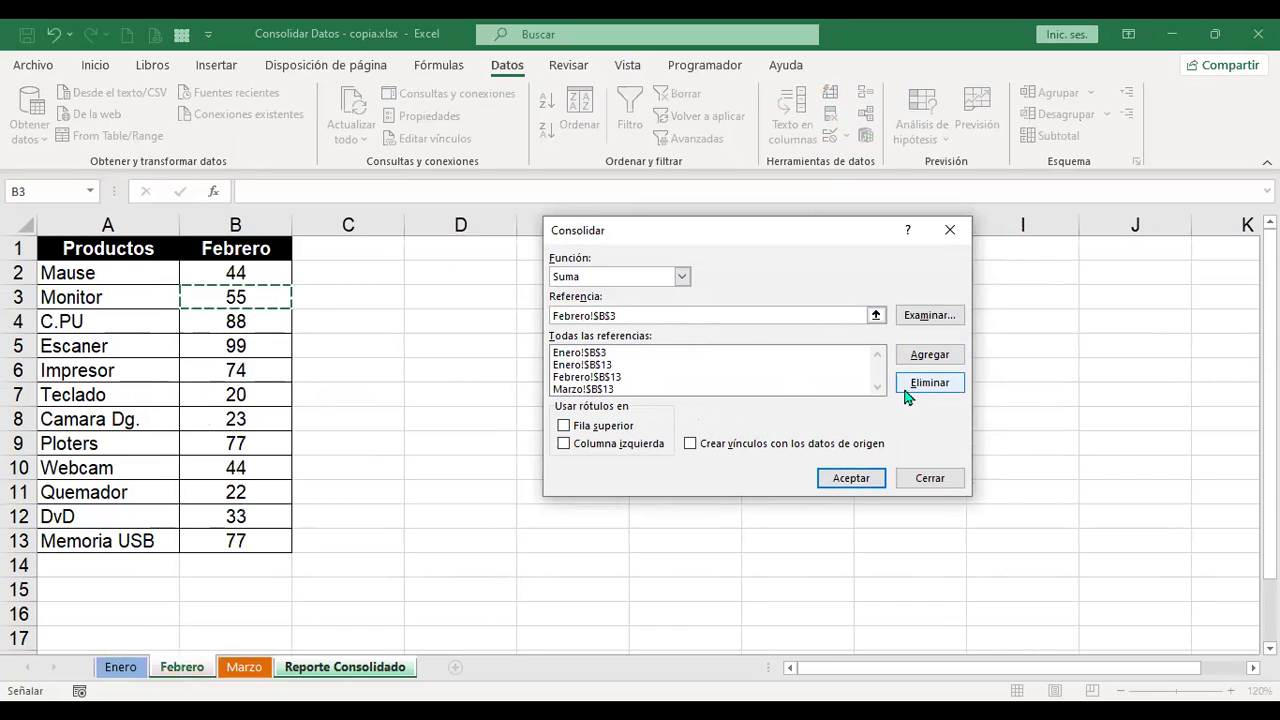
pyautogui.click(930, 354)
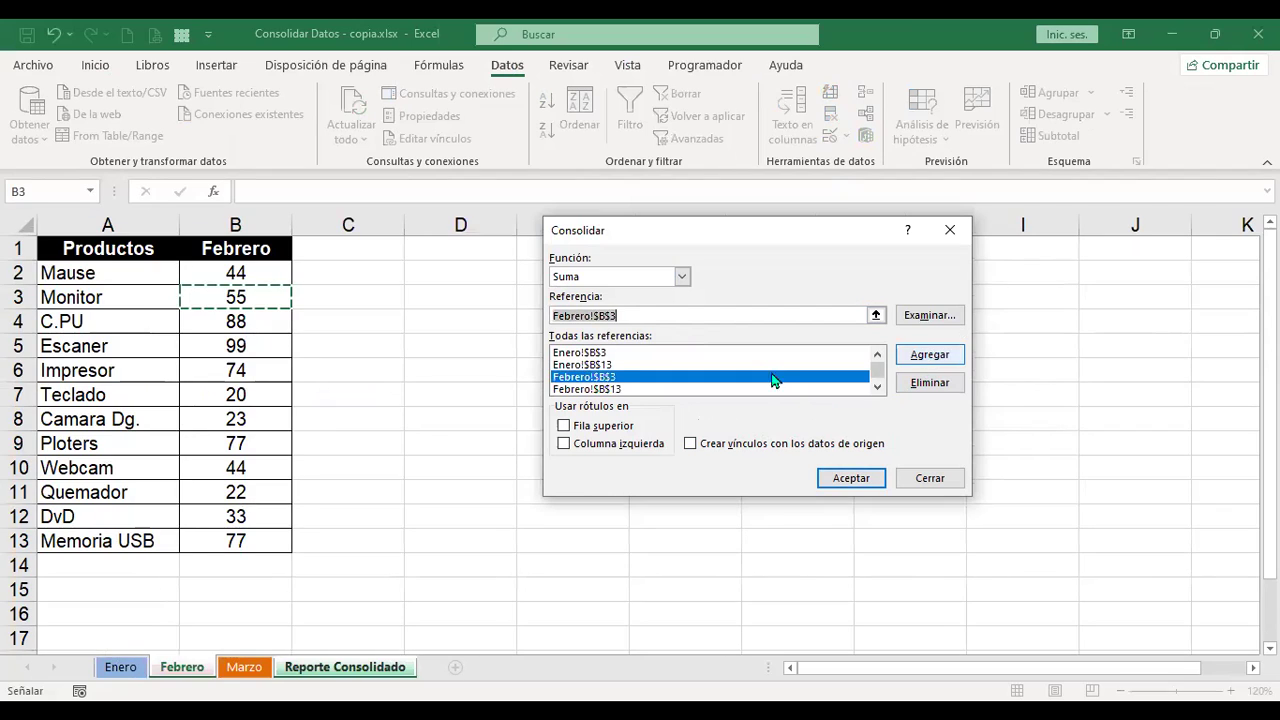
pyautogui.click(264, 670)
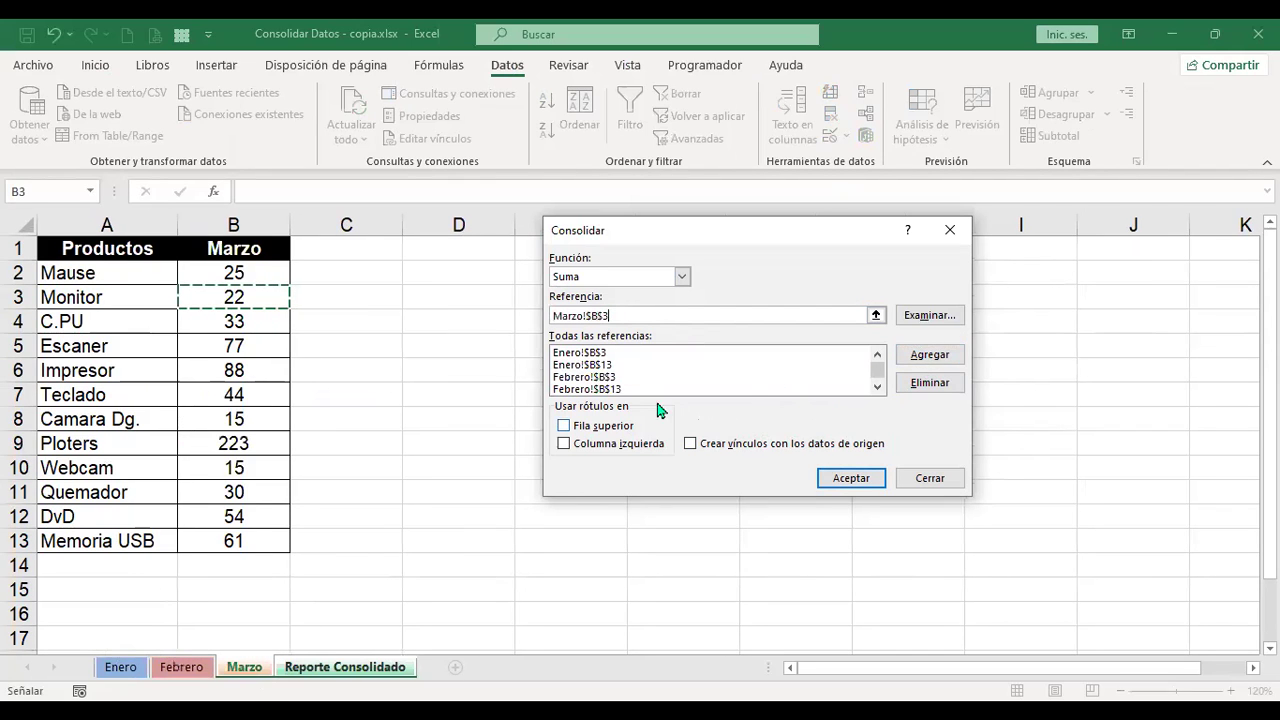
pyautogui.click(930, 358)
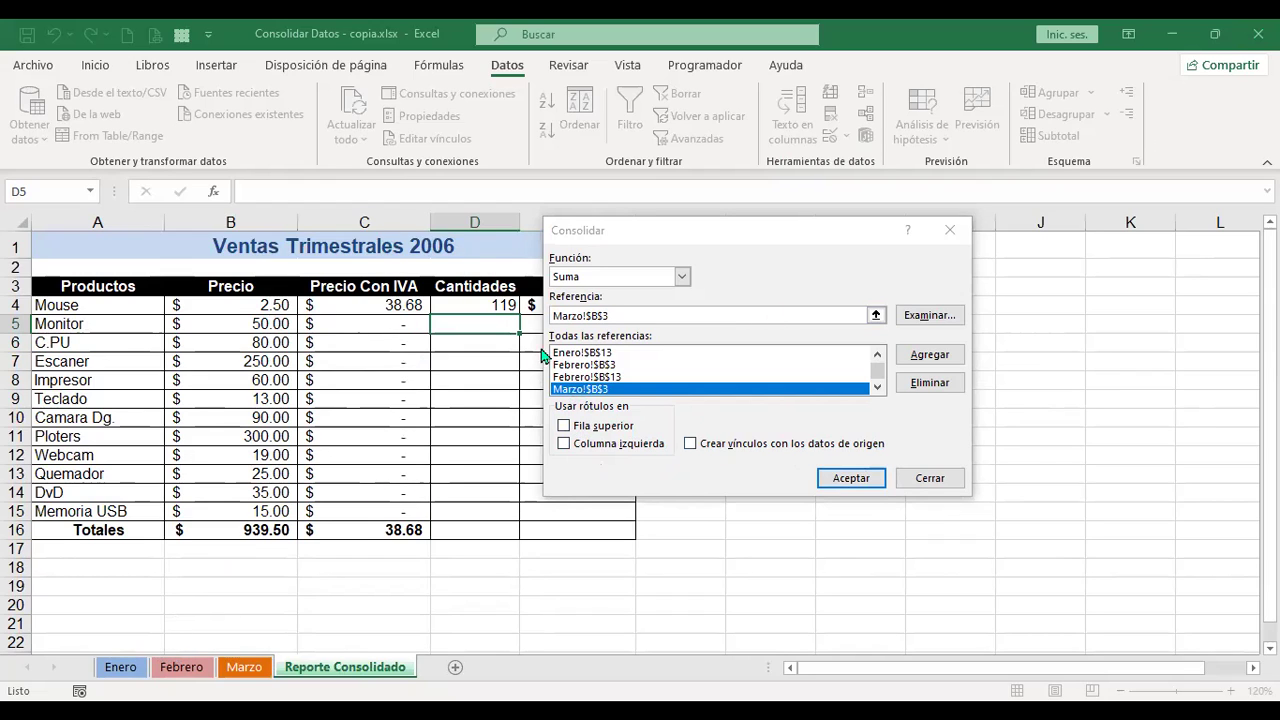
pyautogui.click(851, 478)
# Fill the Totales formula from E4 down to E15.
pyautogui.click(488, 346)
pyautogui.click(599, 301)
pyautogui.moveTo(635, 314); pyautogui.dragTo(617, 531)
pyautogui.moveTo(617, 539); pyautogui.dragTo(617, 540)
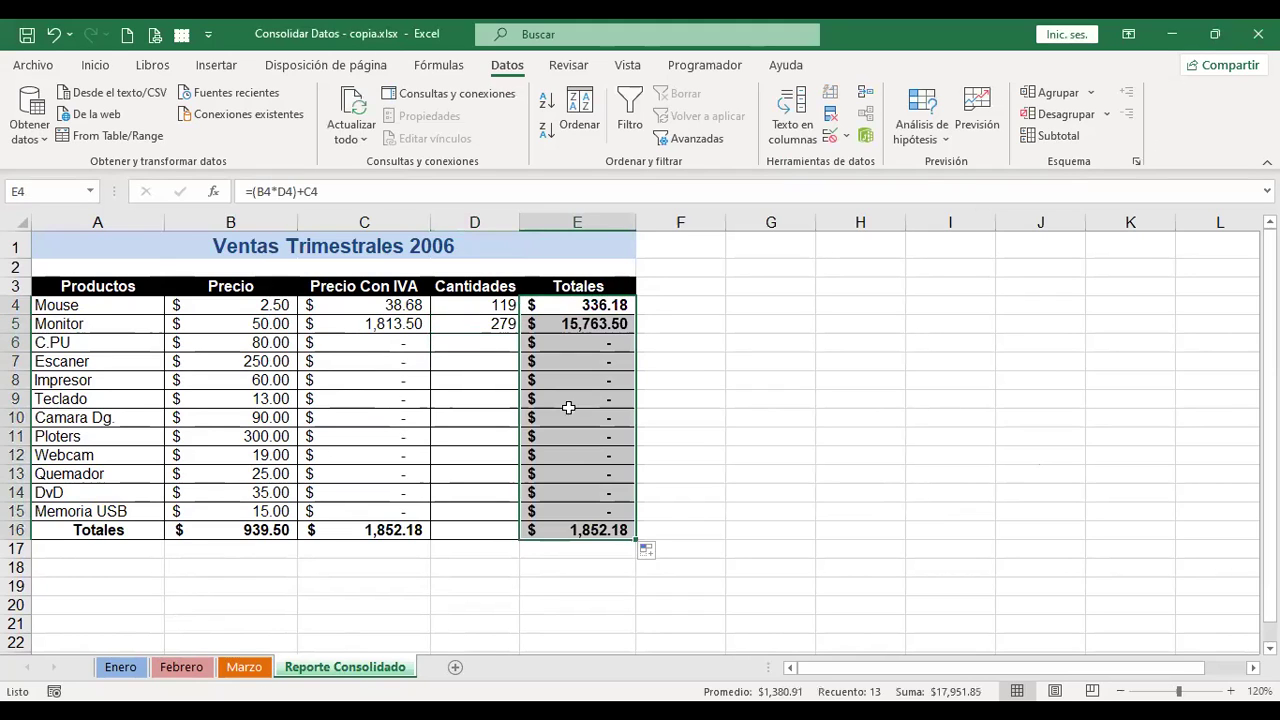
# Consolidate C.PU's B4 quantities from Enero, Febrero and Marzo into D6, giving 480.
pyautogui.click(490, 347)
pyautogui.click(866, 93)
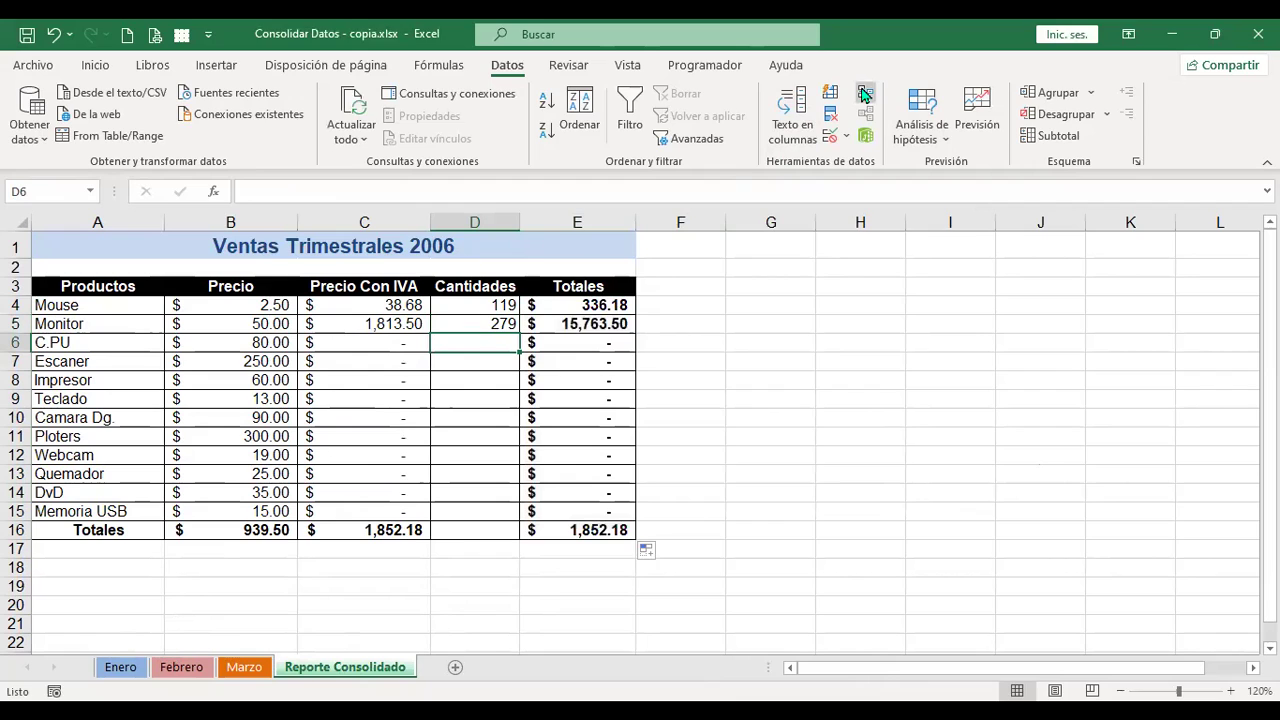
pyautogui.click(134, 670)
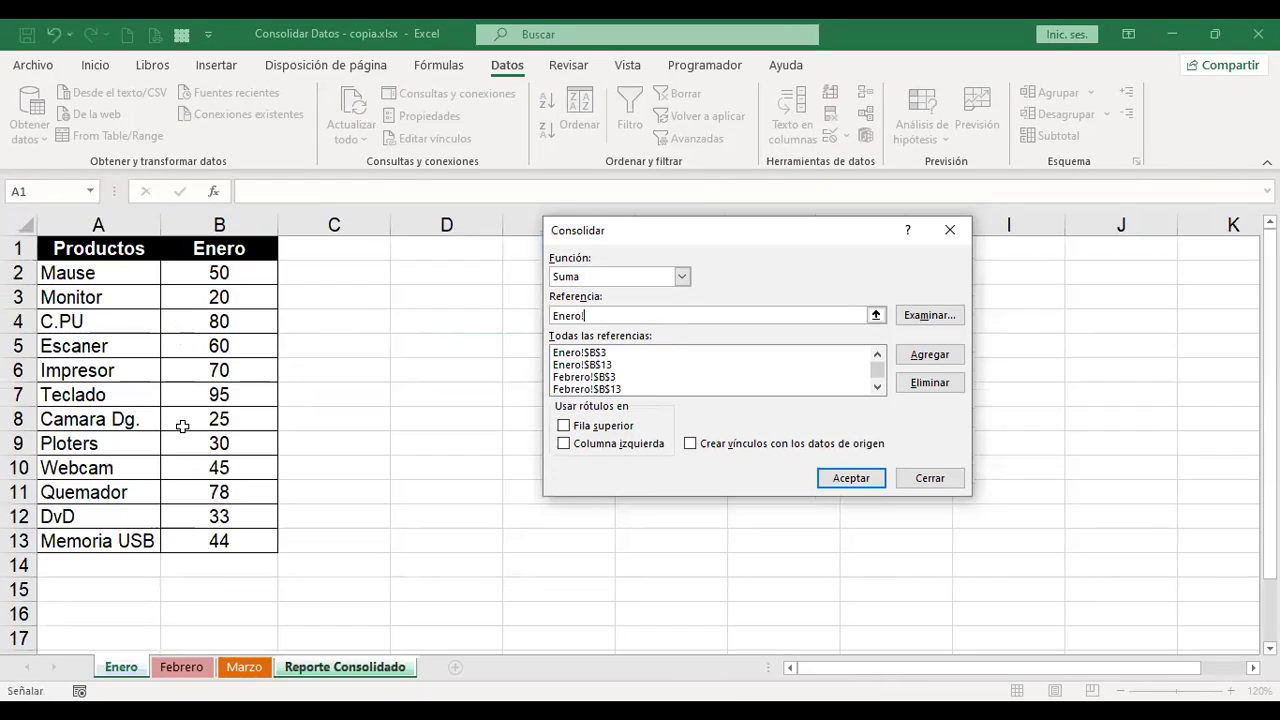
pyautogui.click(214, 322)
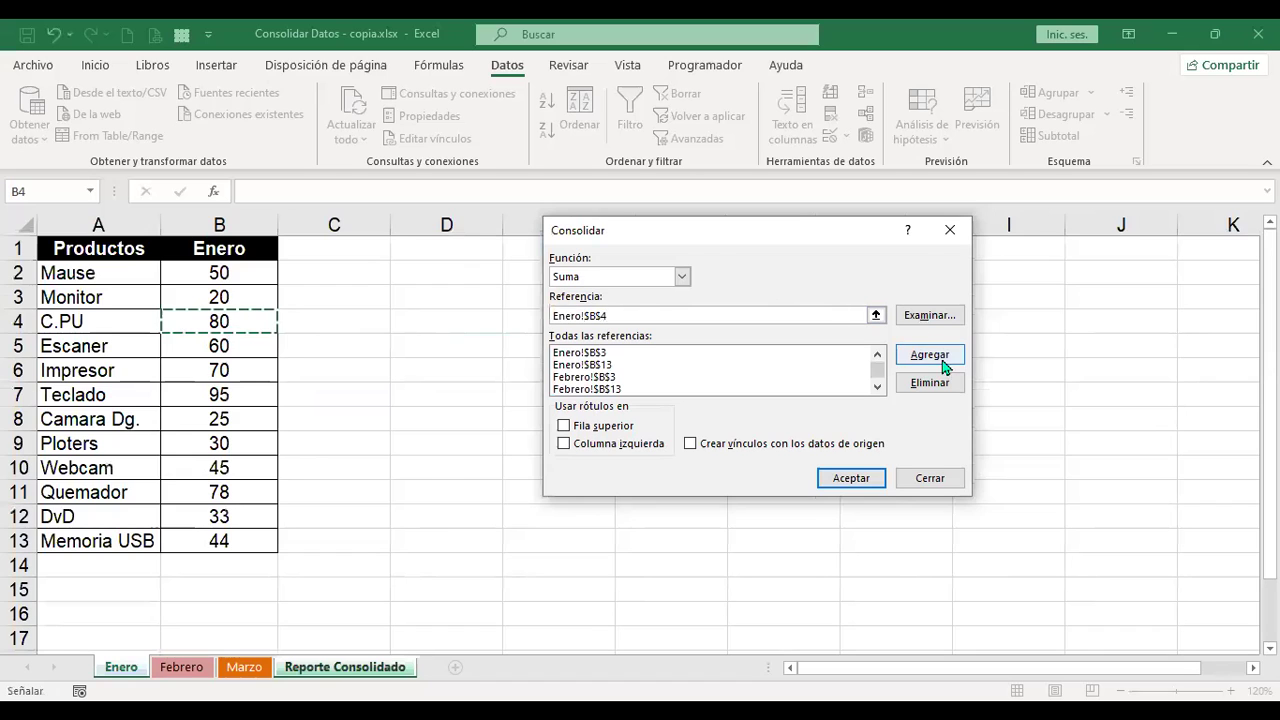
pyautogui.click(929, 355)
pyautogui.click(180, 668)
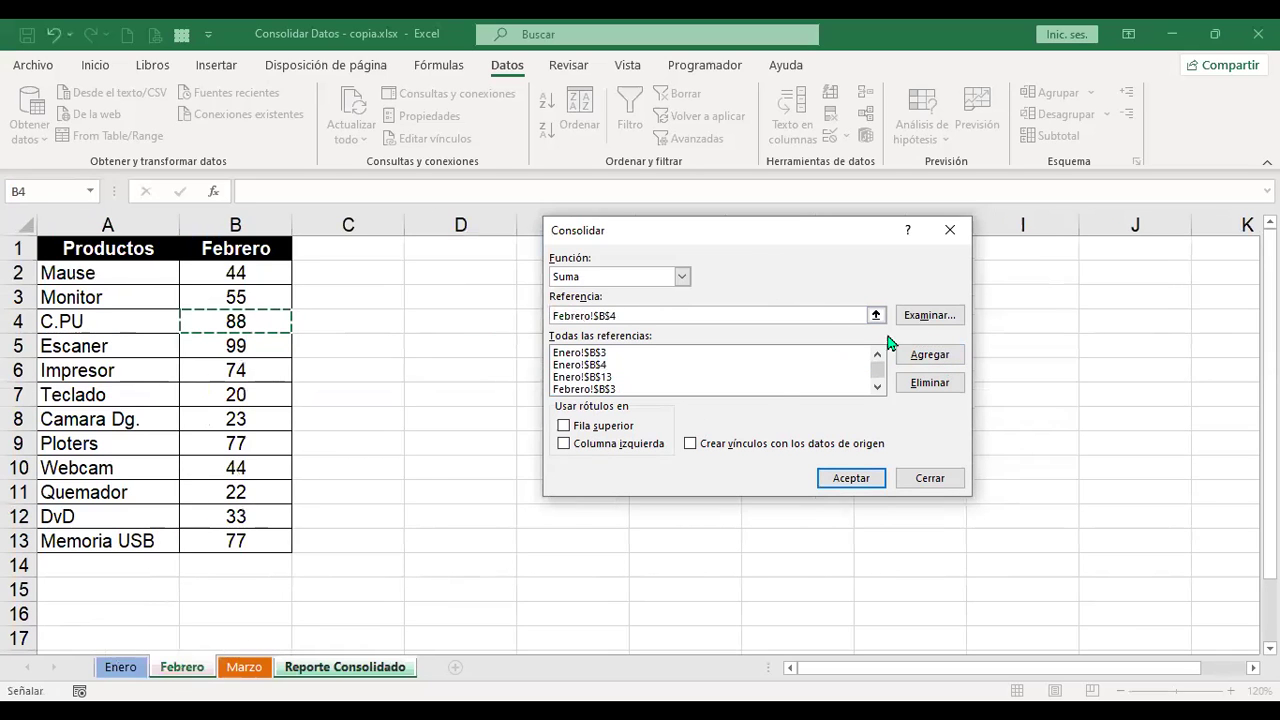
pyautogui.click(929, 355)
pyautogui.click(244, 668)
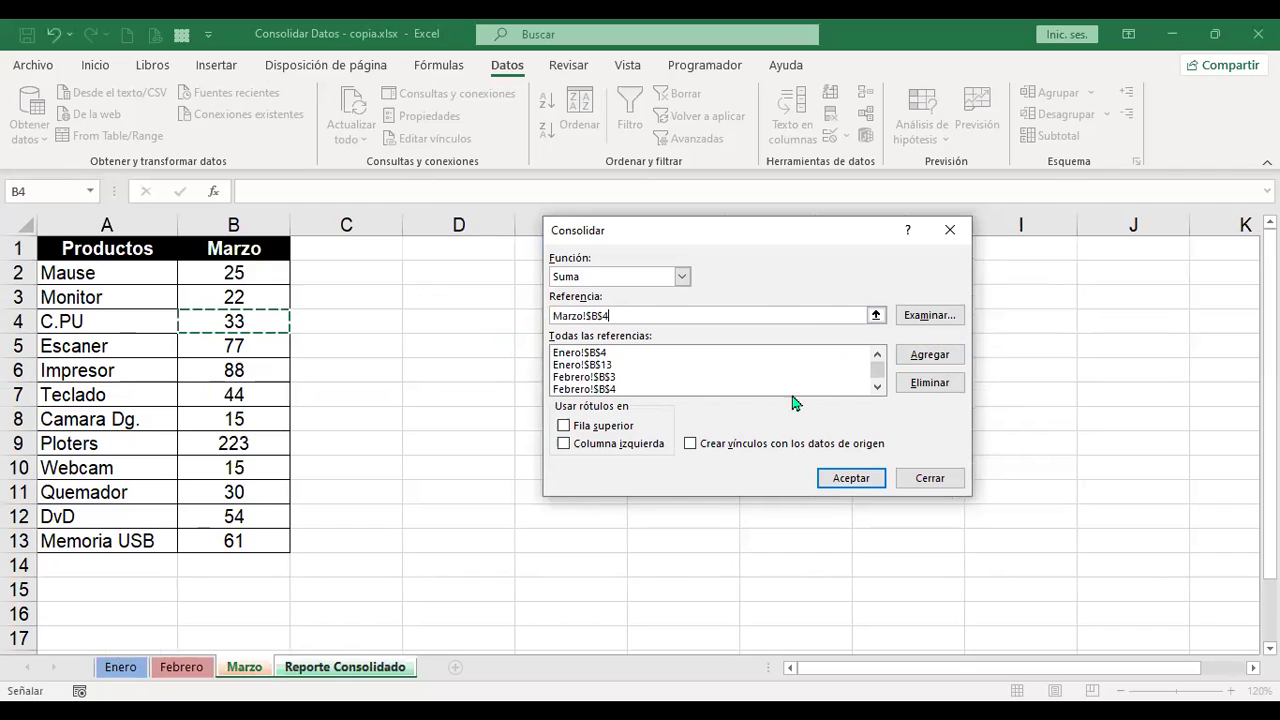
pyautogui.click(938, 358)
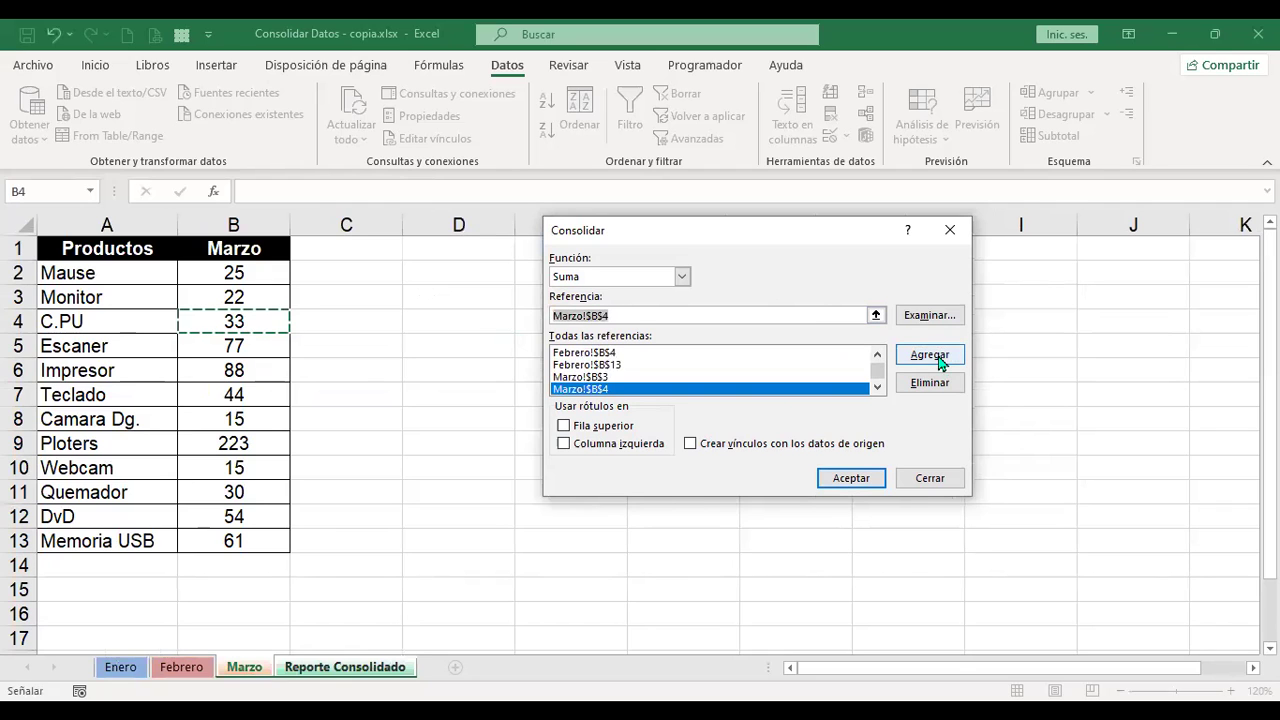
pyautogui.click(851, 478)
pyautogui.click(493, 363)
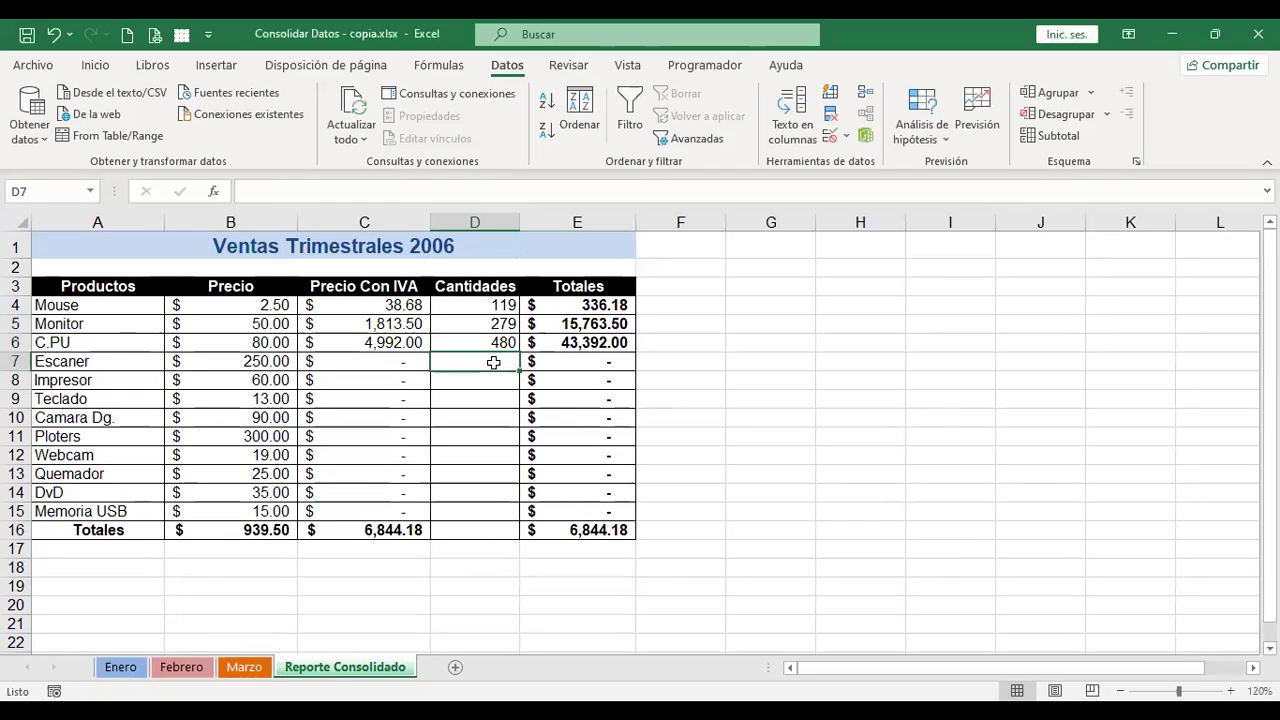
pyautogui.click(866, 100)
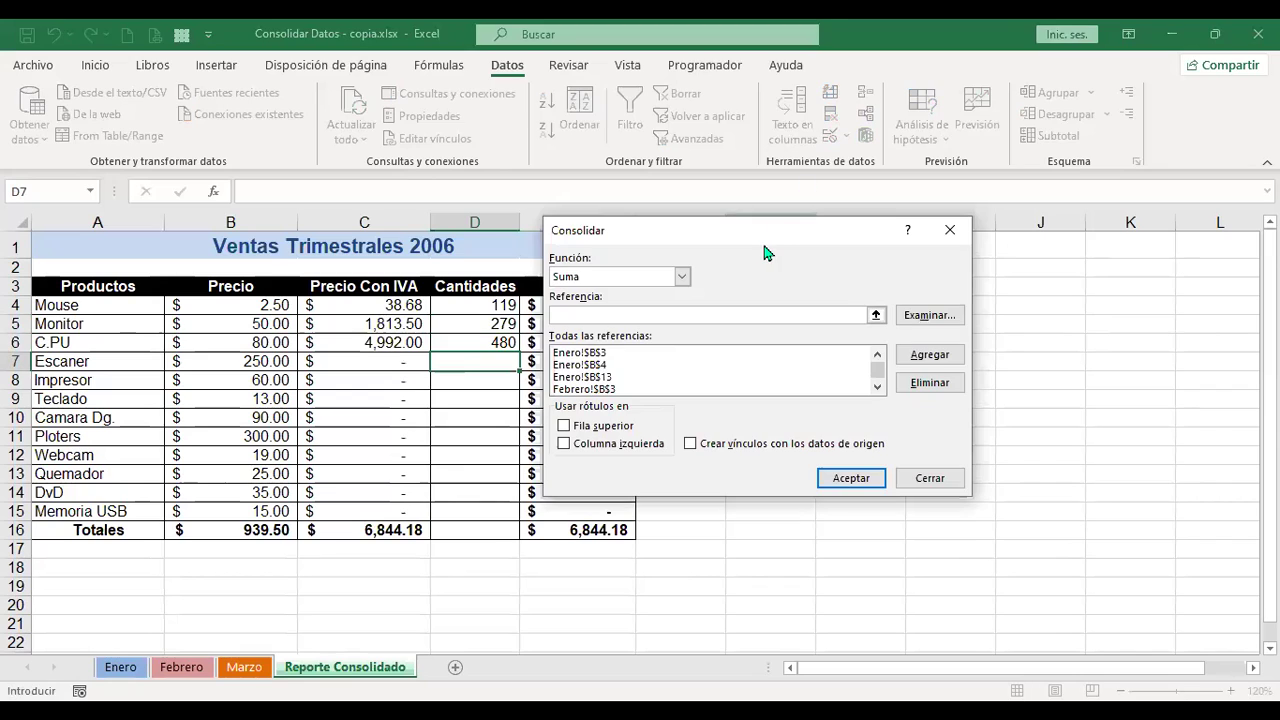
# Sum Escaner's B5 quantities from Enero, Febrero and Marzo with source links, giving 716.
pyautogui.click(120, 667)
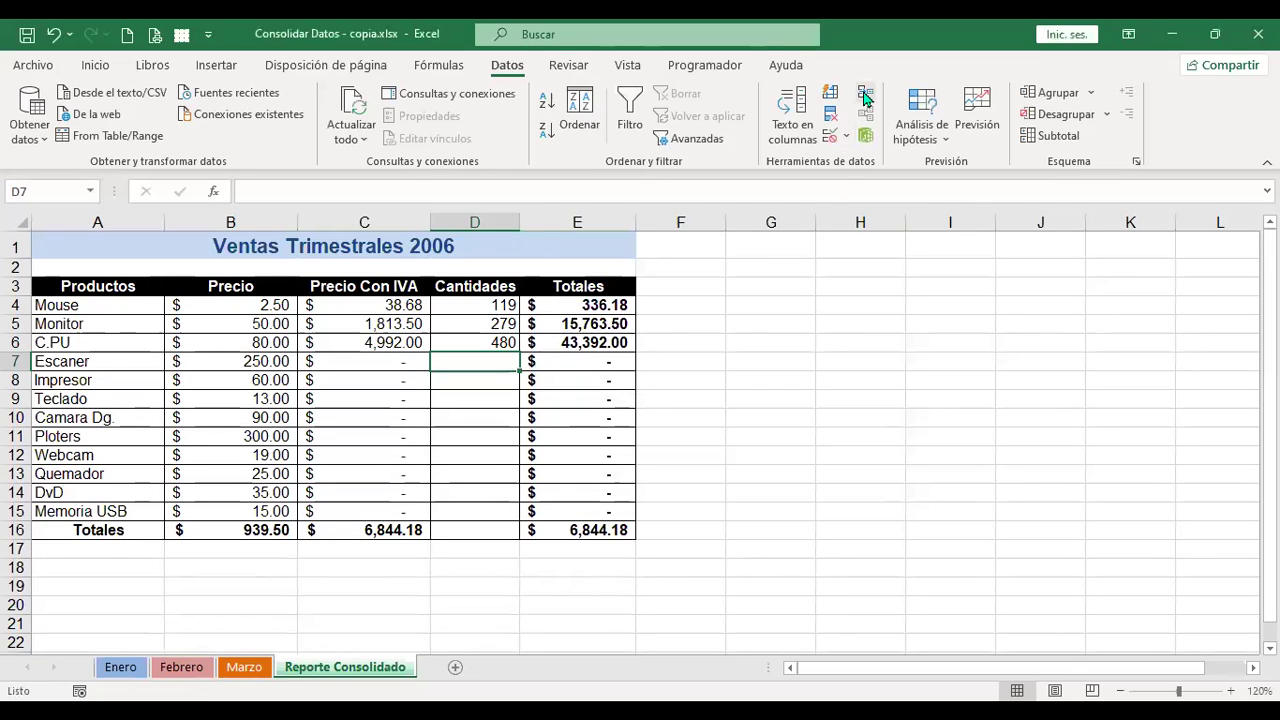
pyautogui.click(865, 97)
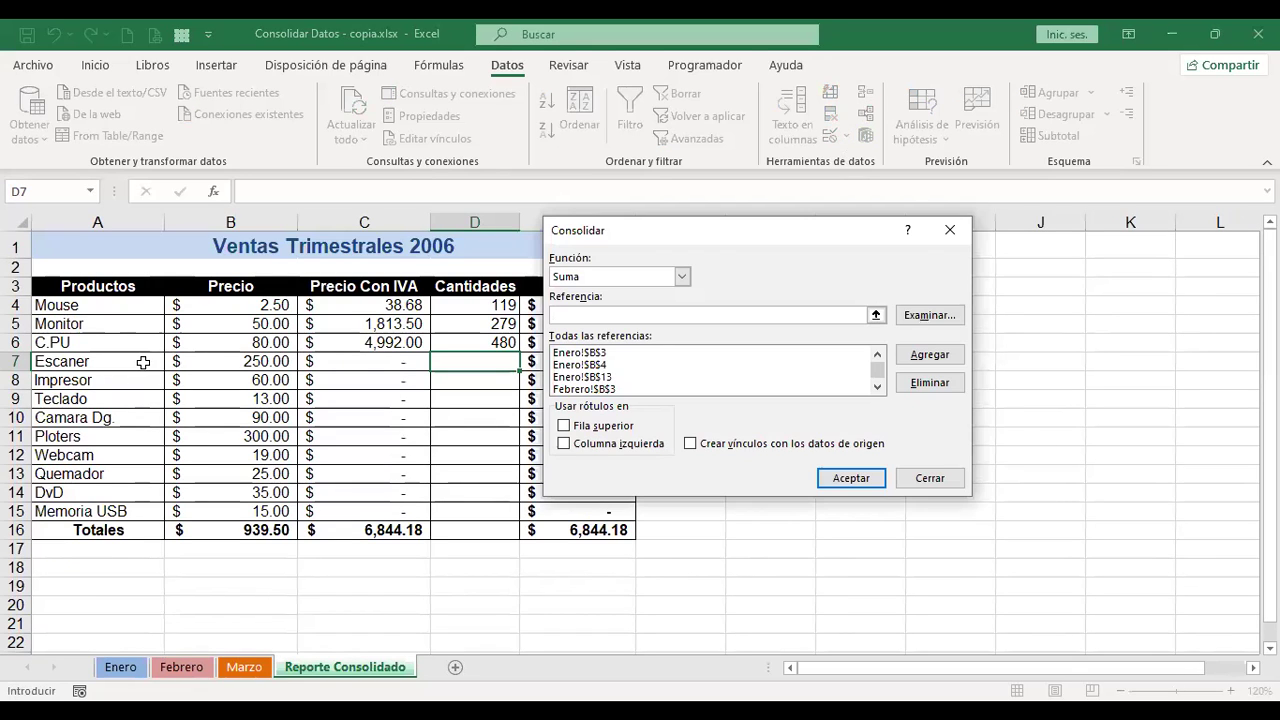
pyautogui.click(124, 669)
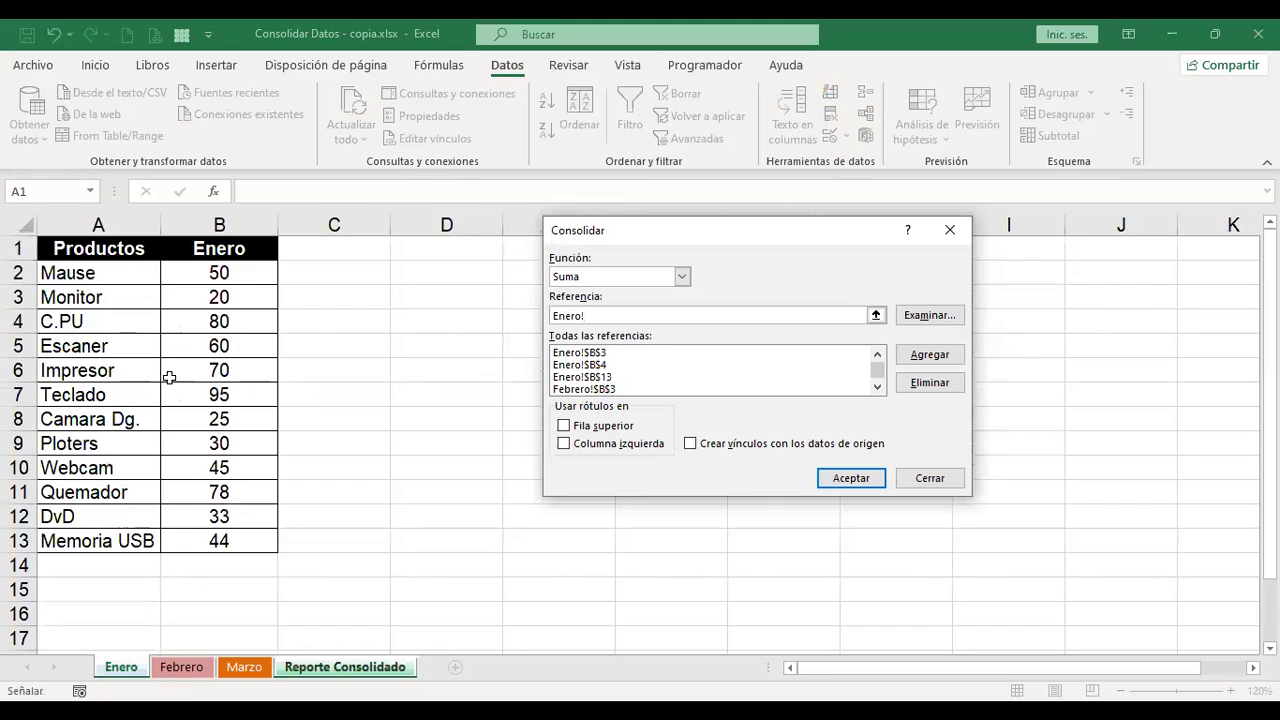
pyautogui.click(218, 345)
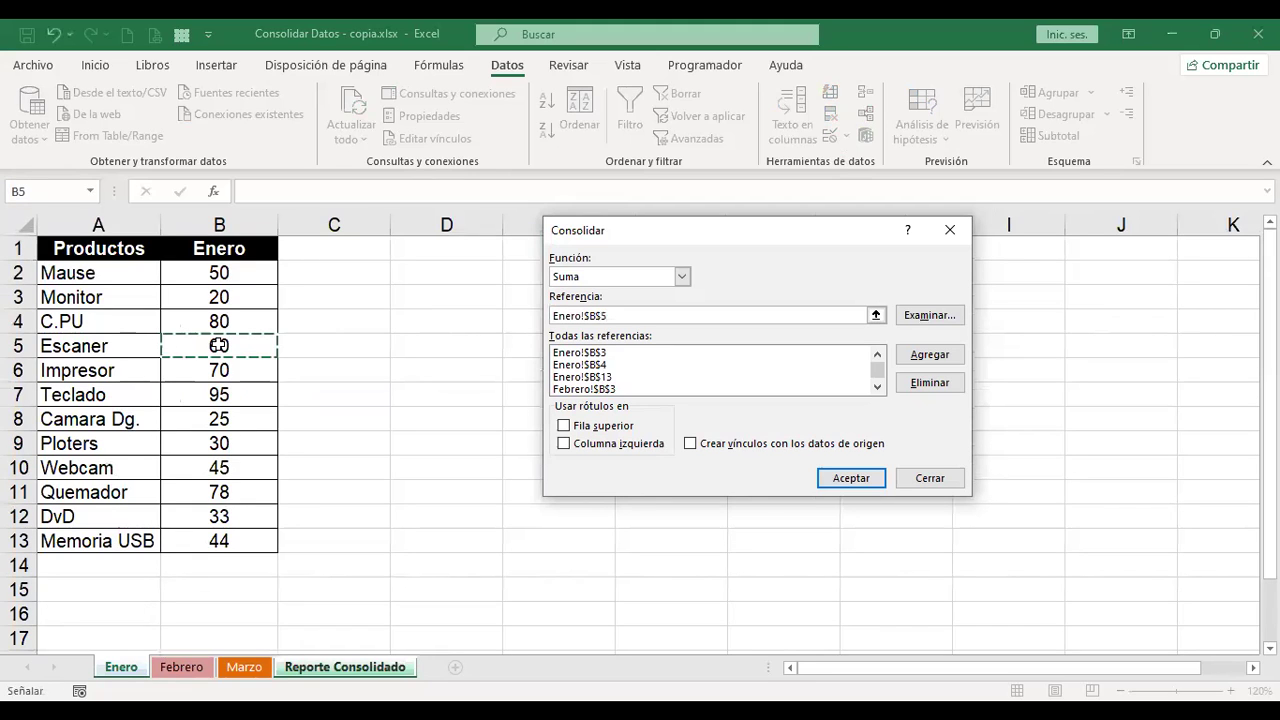
pyautogui.click(935, 355)
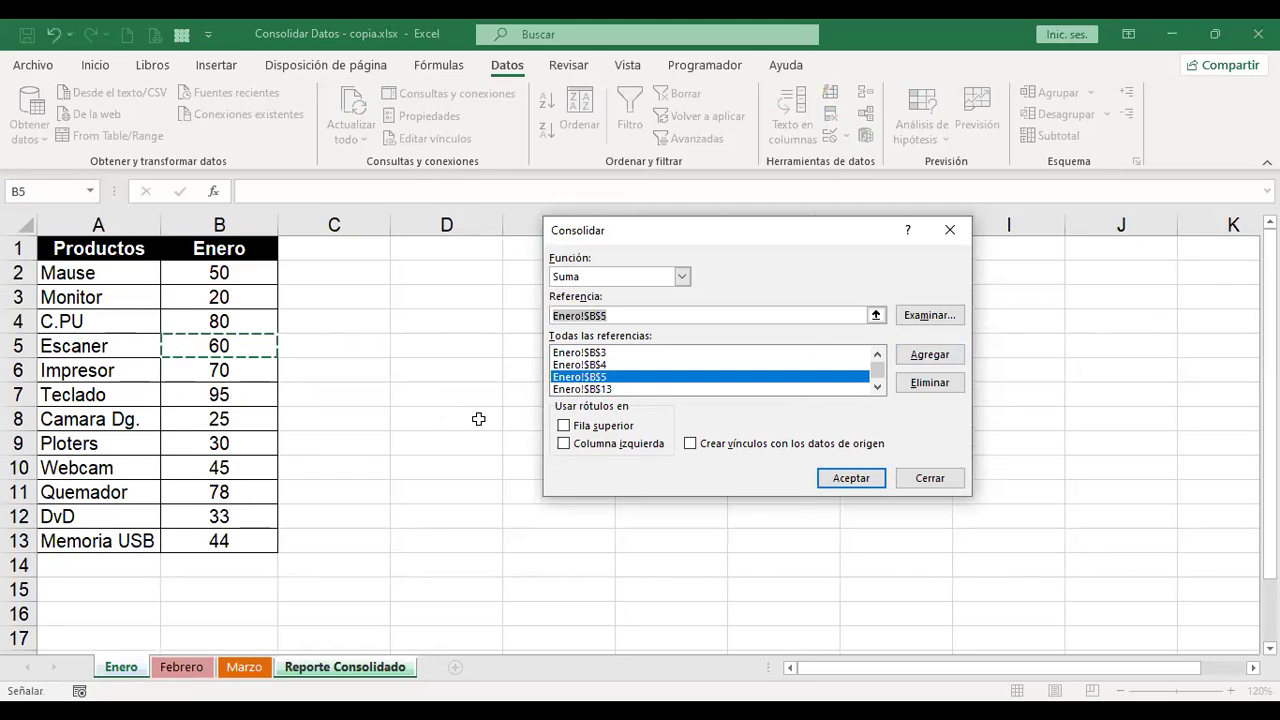
pyautogui.click(182, 667)
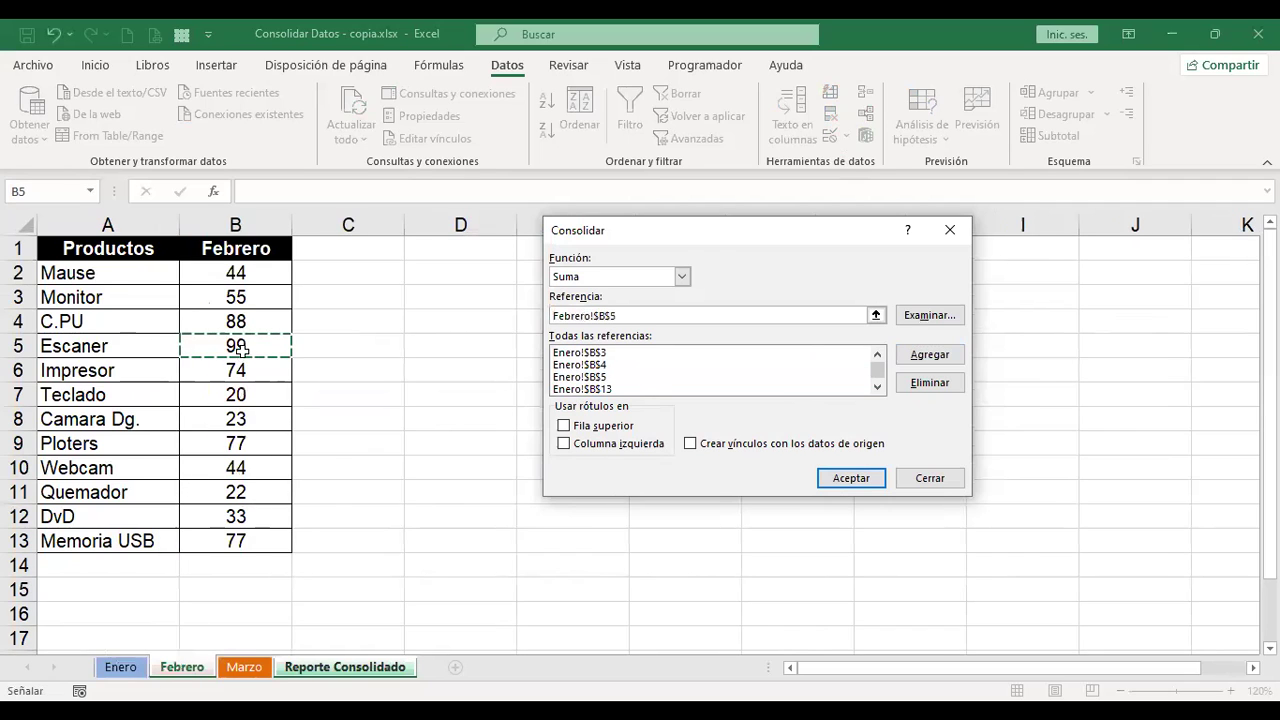
pyautogui.click(930, 355)
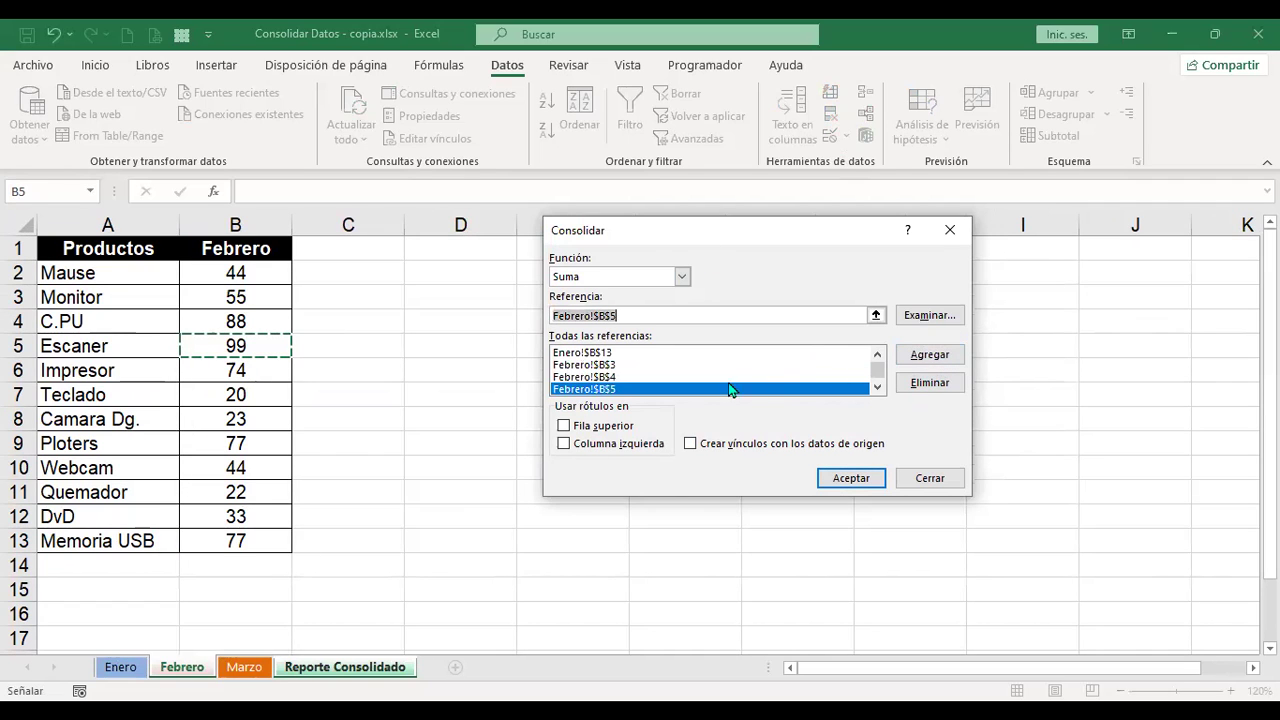
pyautogui.click(244, 667)
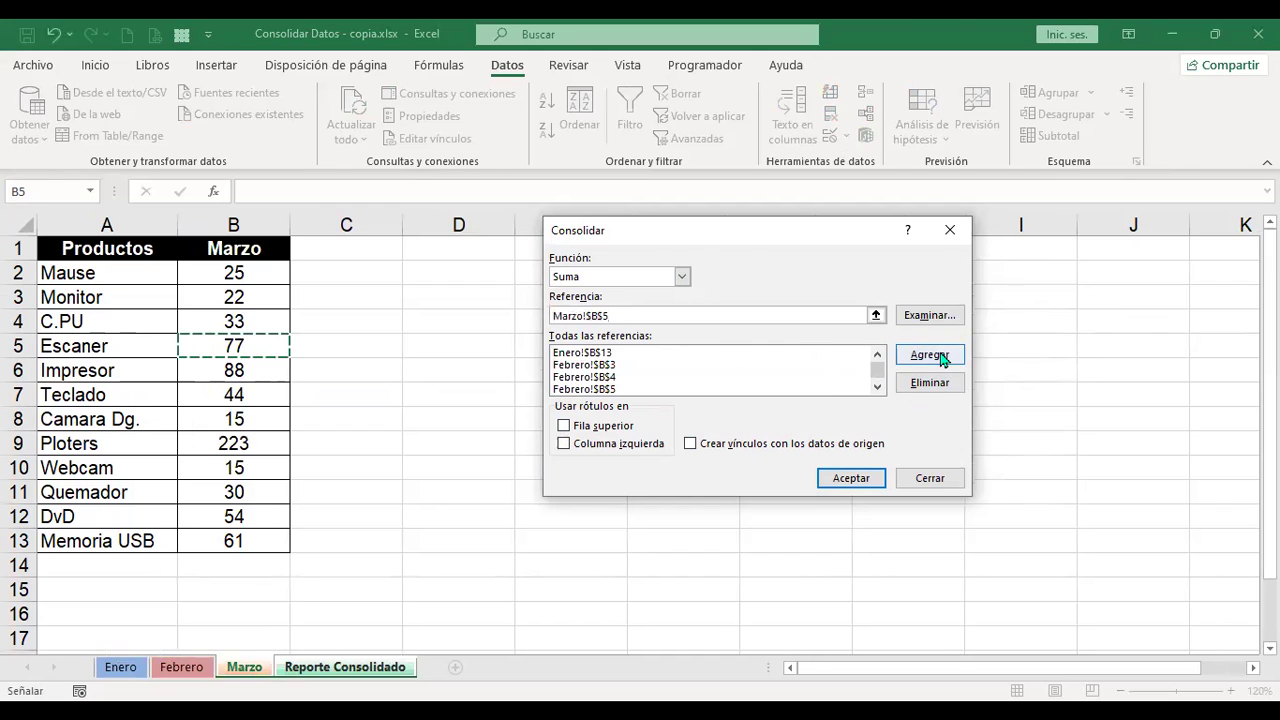
pyautogui.click(940, 356)
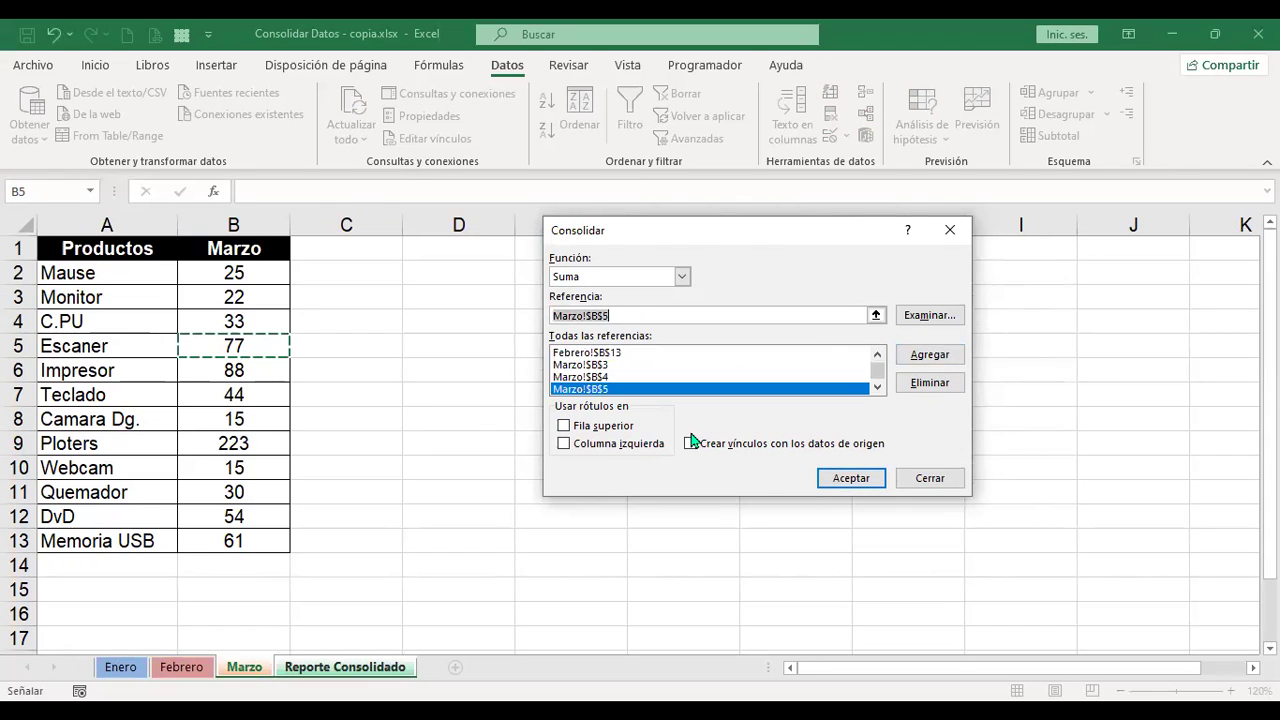
pyautogui.click(690, 444)
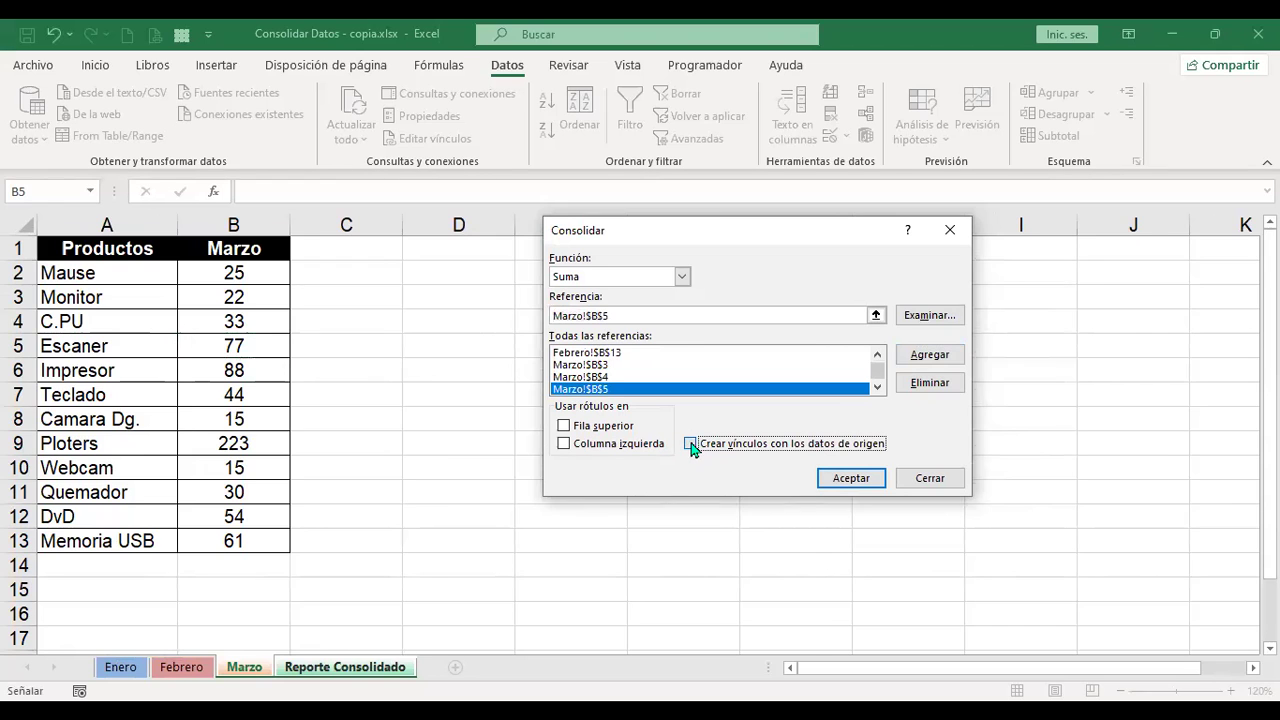
pyautogui.click(855, 485)
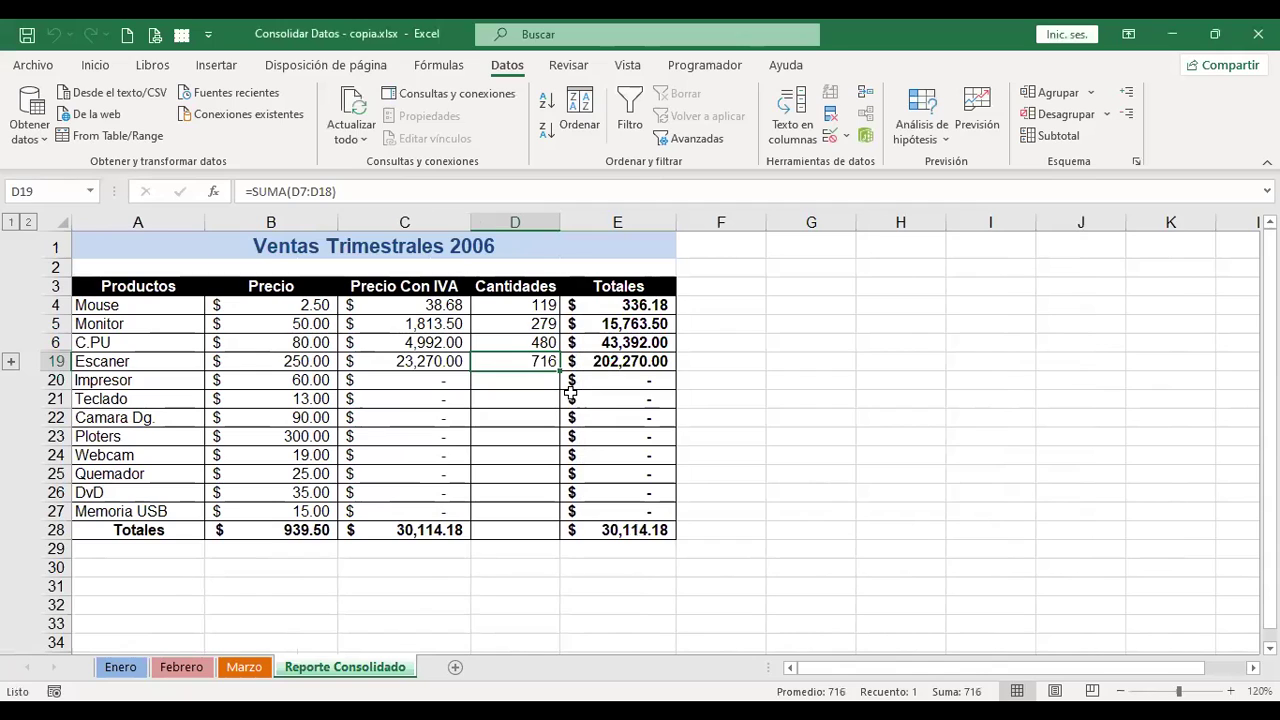
# Check D6 and D19 on the report, test-change Enero B2 to 60, then undo it.
pyautogui.click(531, 342)
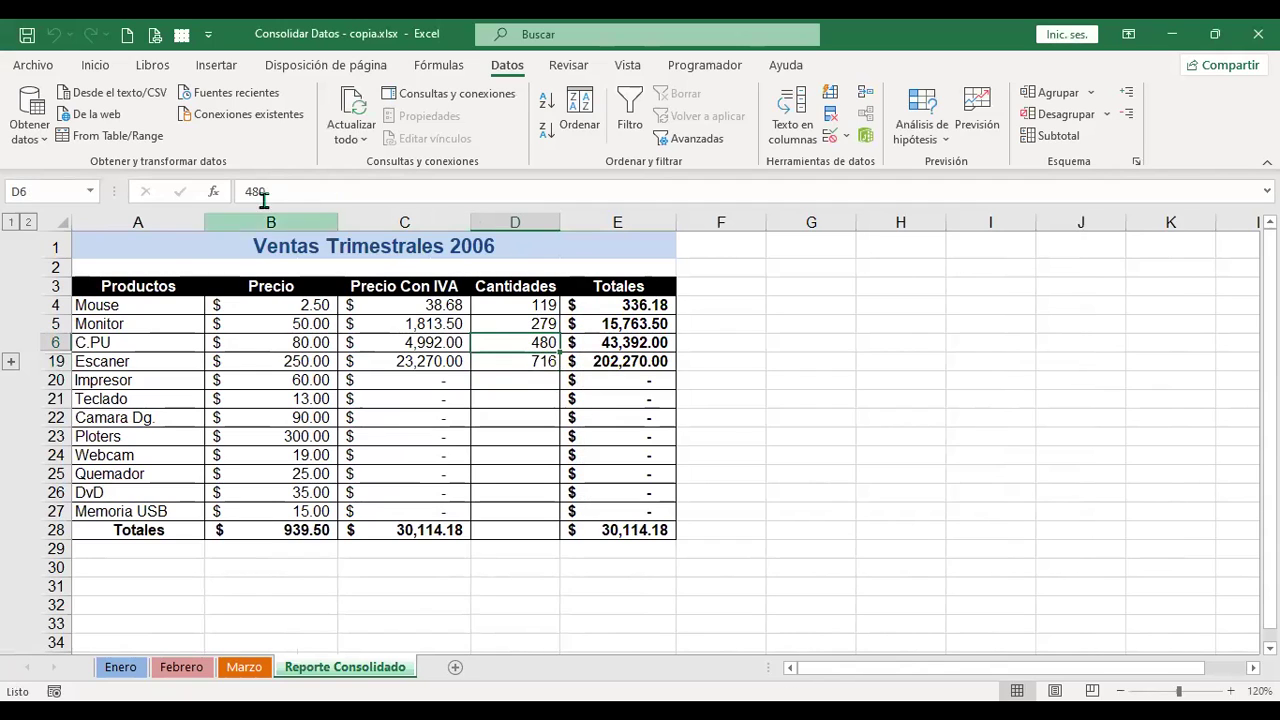
pyautogui.click(522, 361)
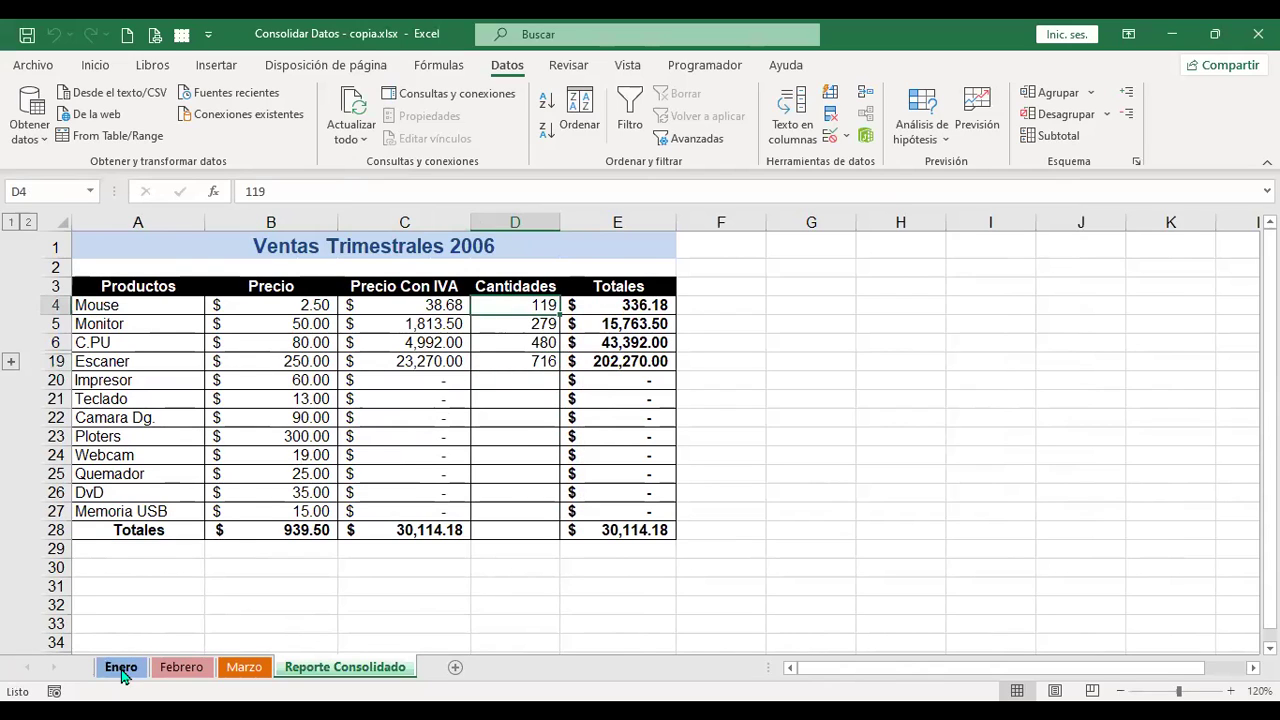
pyautogui.click(121, 668)
pyautogui.click(222, 278)
pyautogui.write('60')
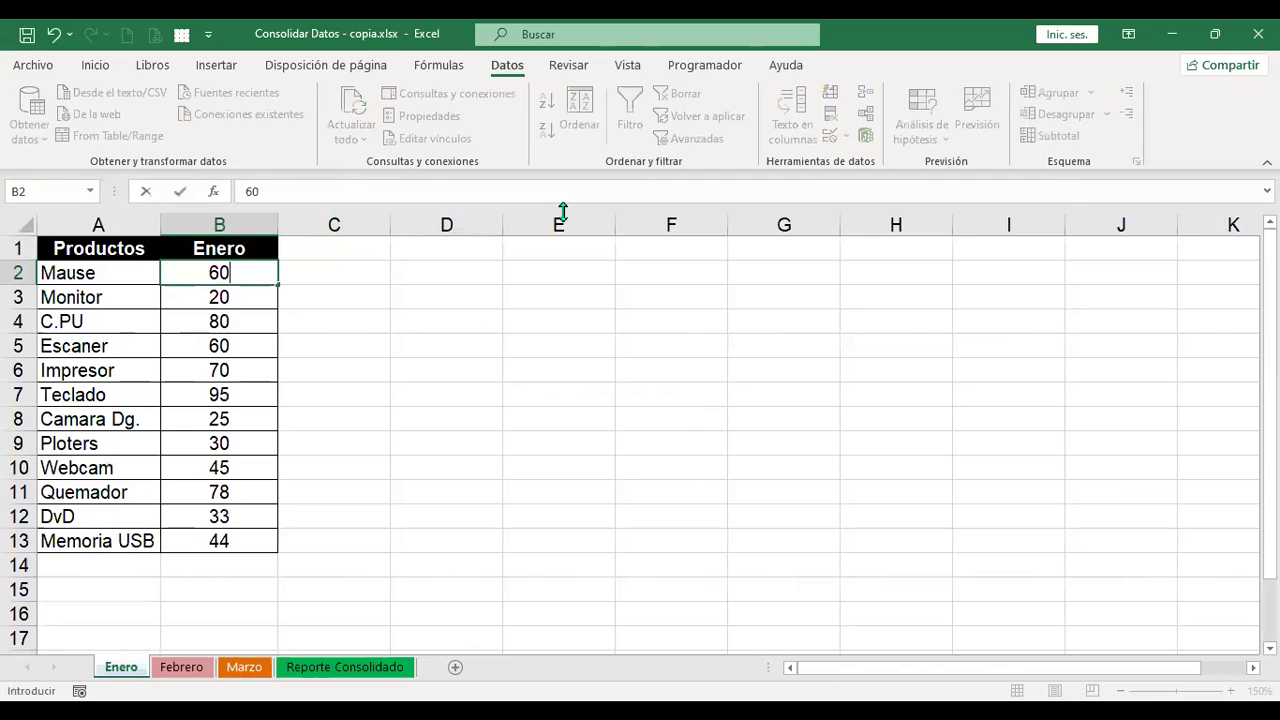
pyautogui.press('Return')
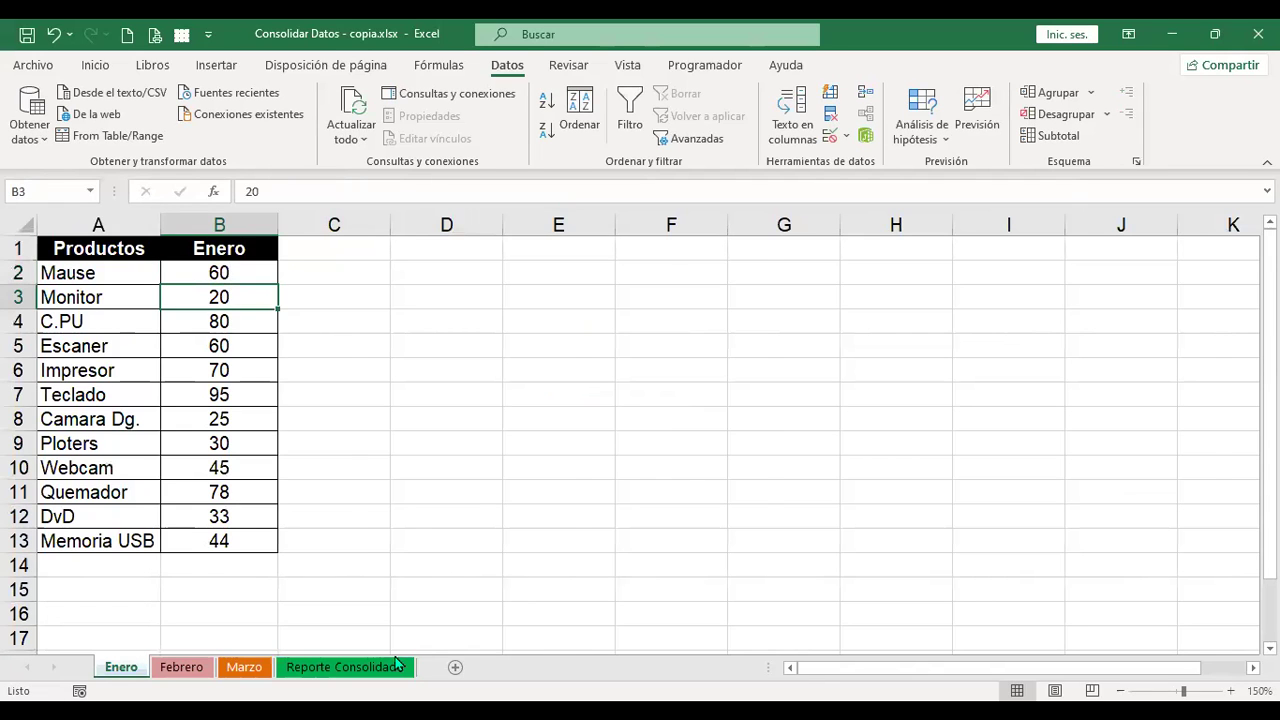
pyautogui.click(397, 663)
pyautogui.click(126, 668)
pyautogui.scroll(2, 126, 668)
pyautogui.hotkey('ctrl', 'z')
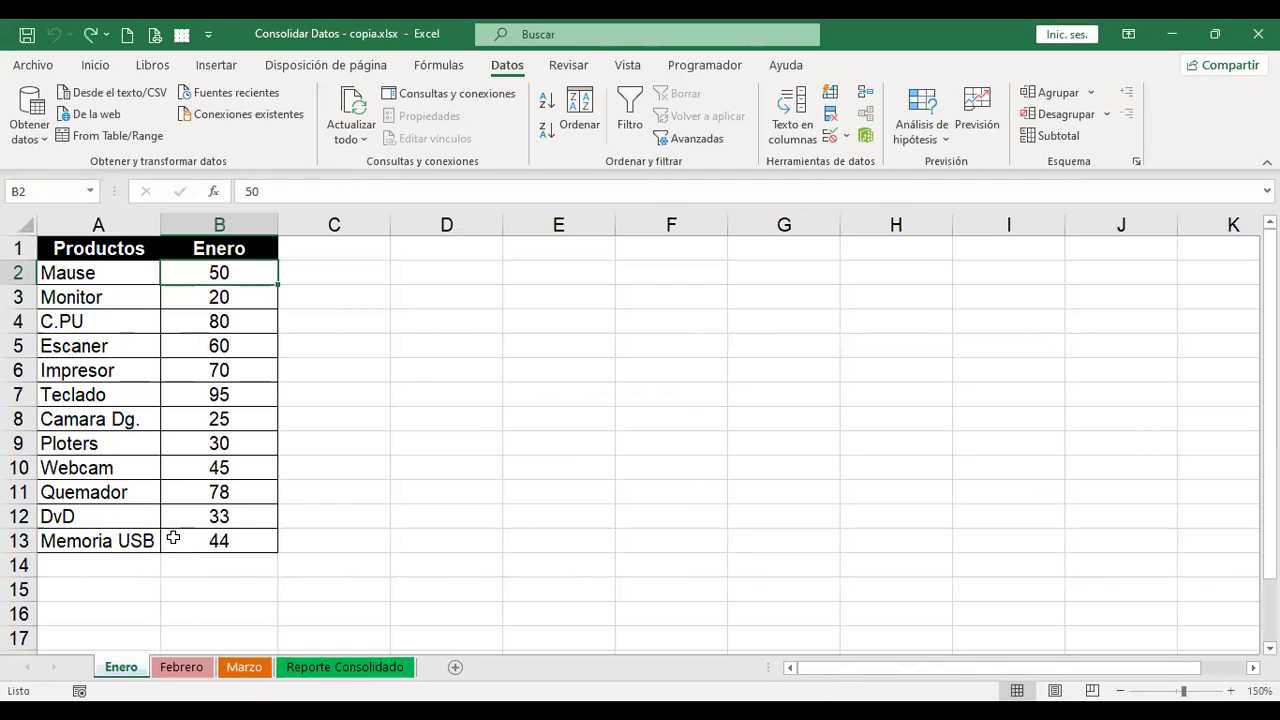
# Change Enero's Escaner quantity B5 to 50, watch D19 drop to 706, then undo to restore 60.
pyautogui.click(351, 670)
pyautogui.click(514, 361)
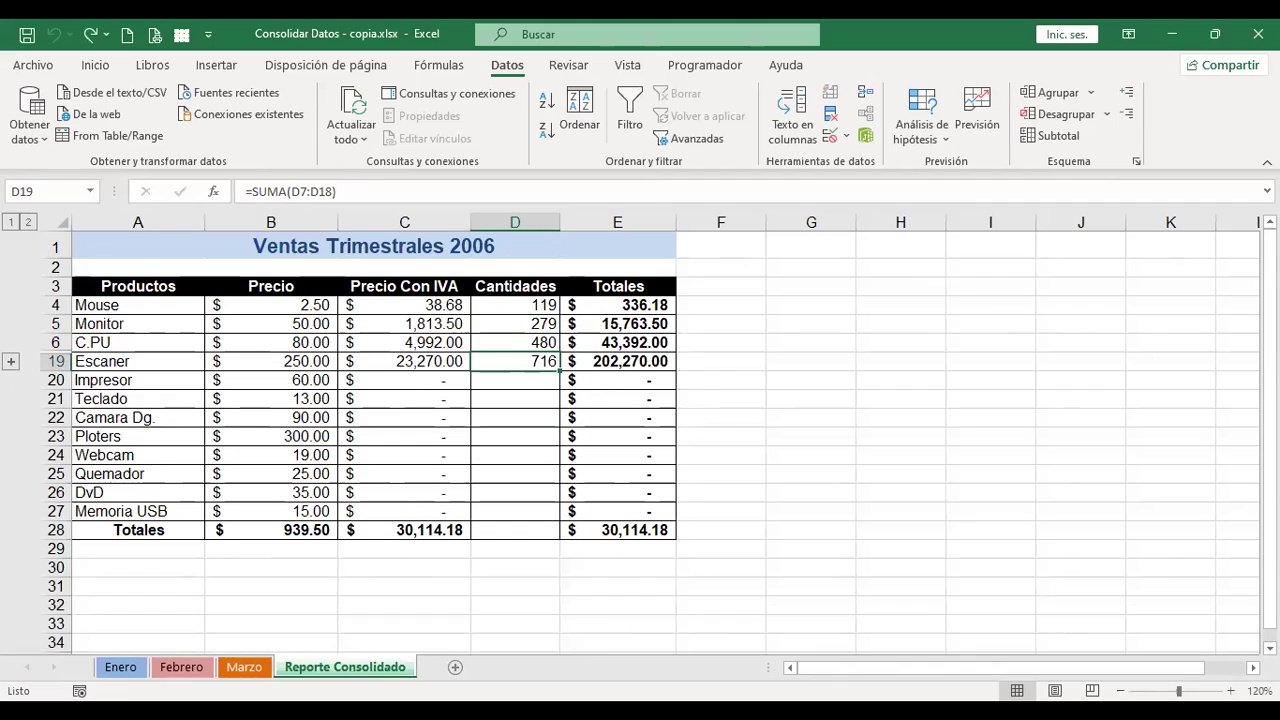
pyautogui.click(121, 667)
pyautogui.click(238, 347)
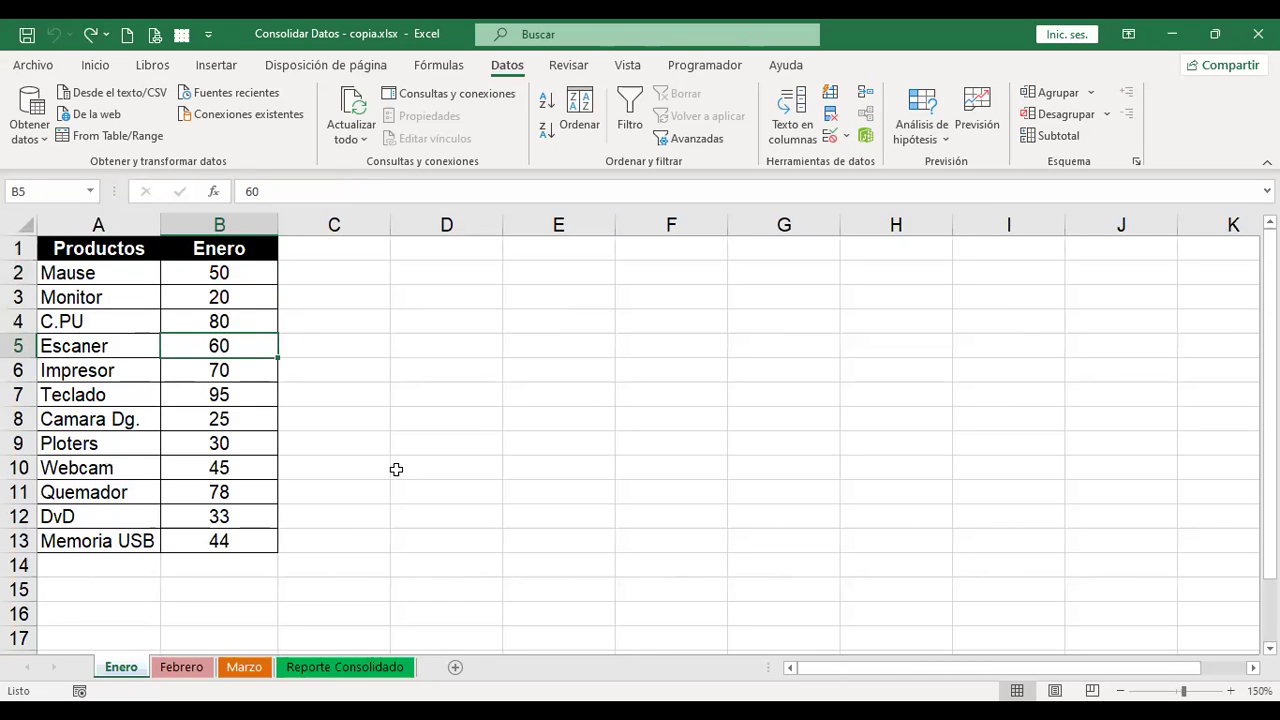
pyautogui.click(385, 672)
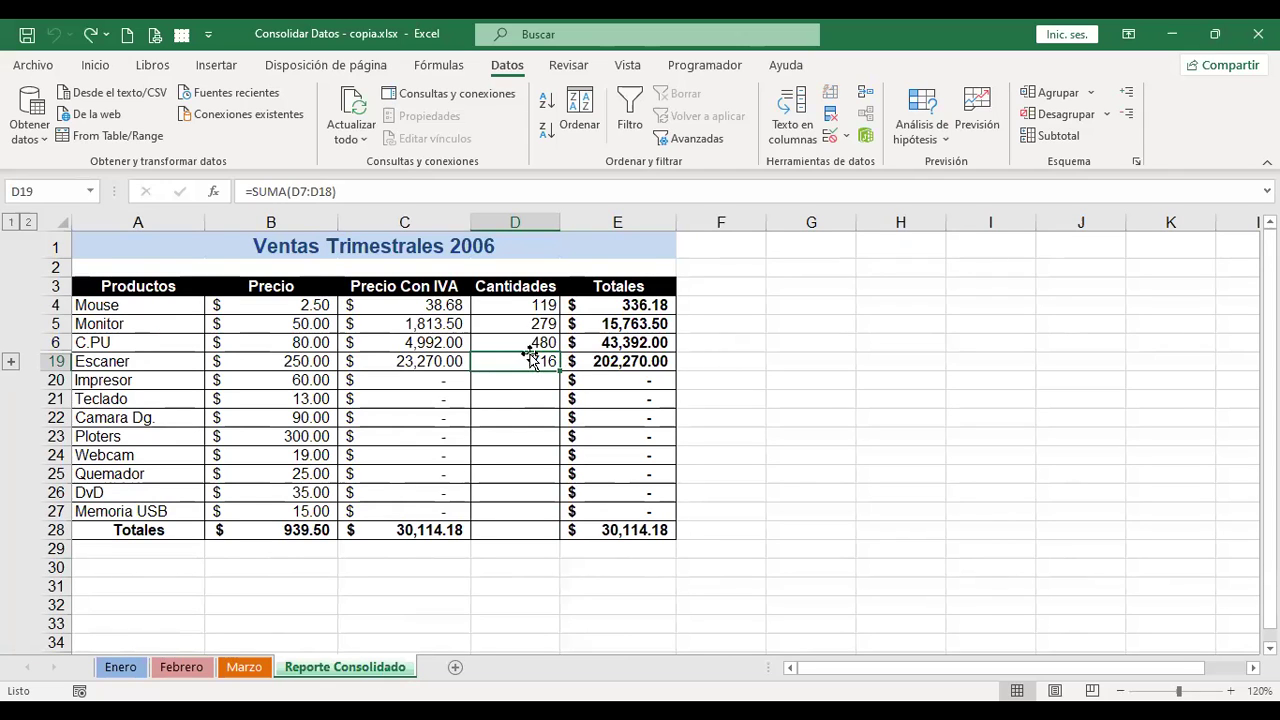
pyautogui.click(122, 672)
pyautogui.write('50')
pyautogui.press('Return')
pyautogui.click(378, 666)
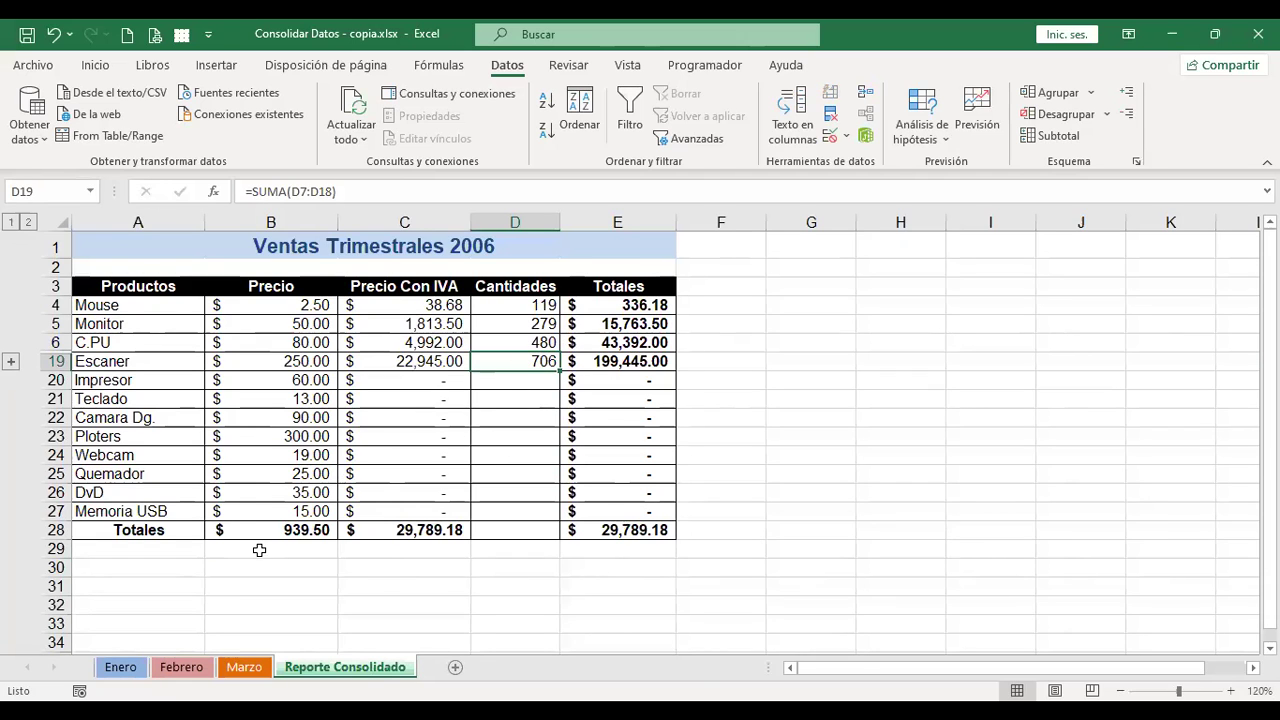
pyautogui.click(121, 668)
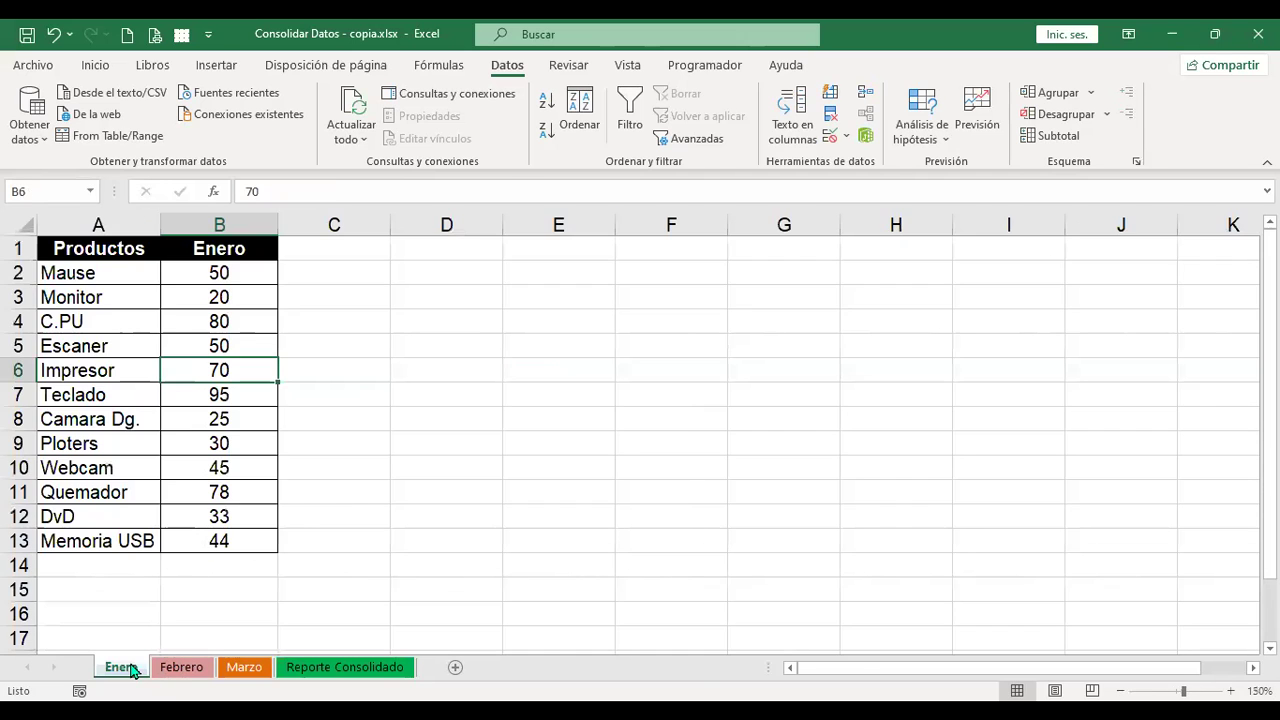
pyautogui.hotkey('ctrl', 'z')
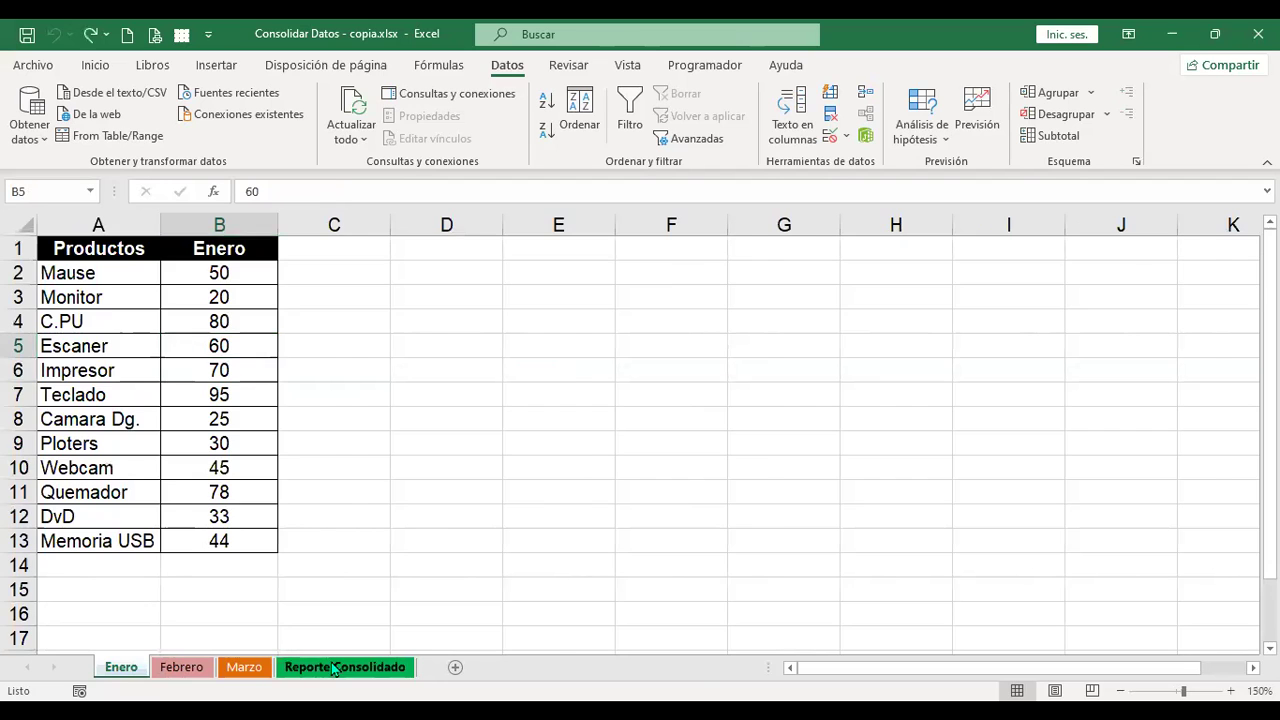
pyautogui.click(344, 667)
# Consolidate Impresor's D20 quantity from Enero, Febrero and Marzo cell B6, giving 948.
pyautogui.click(520, 381)
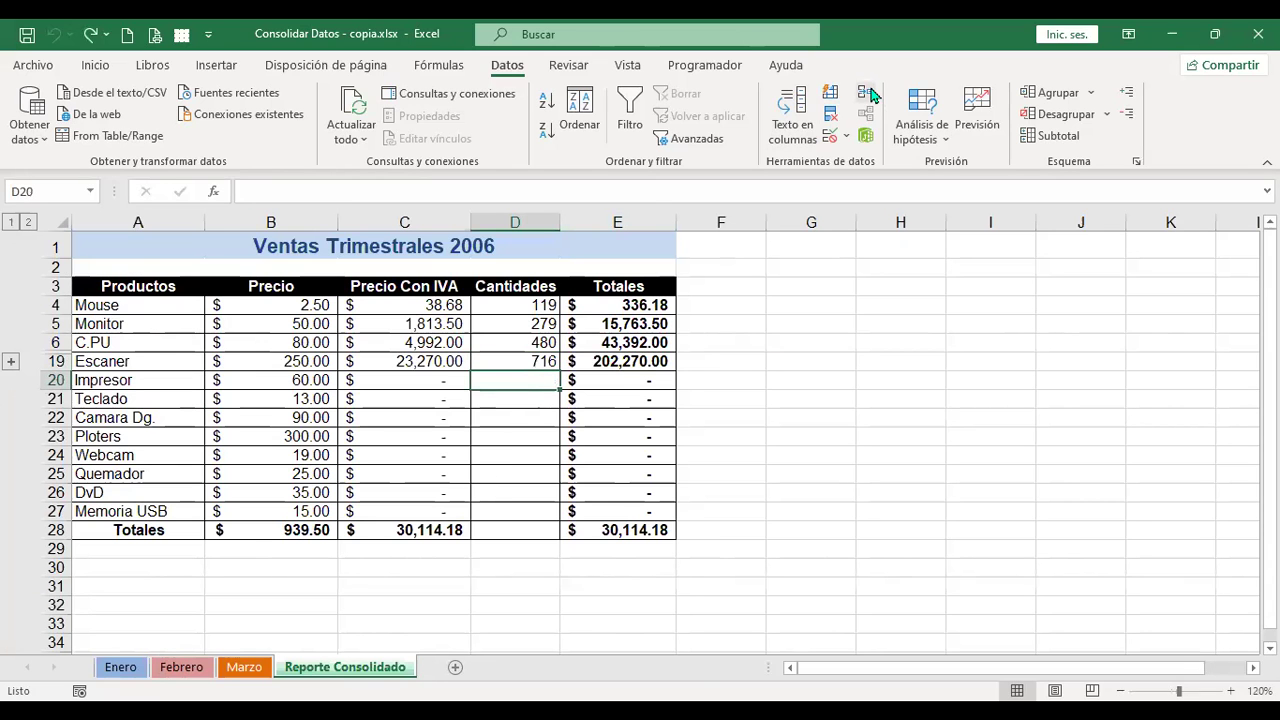
pyautogui.click(866, 93)
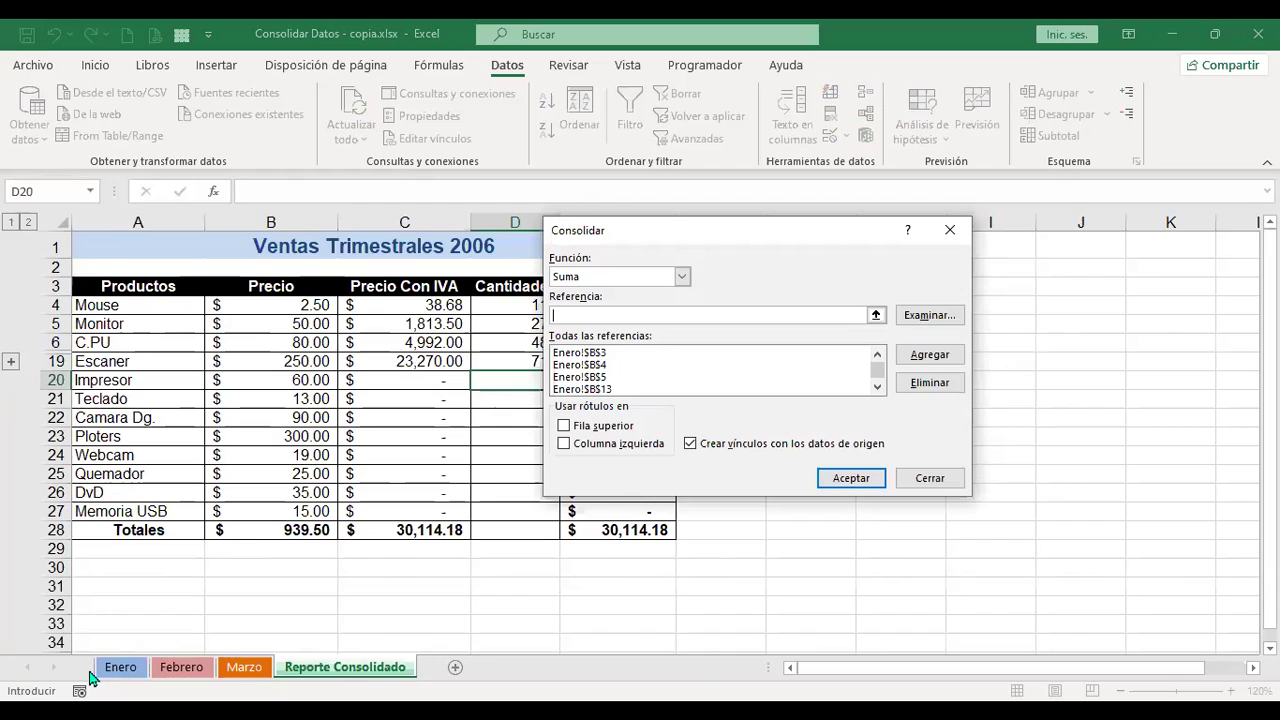
pyautogui.click(118, 668)
pyautogui.click(232, 370)
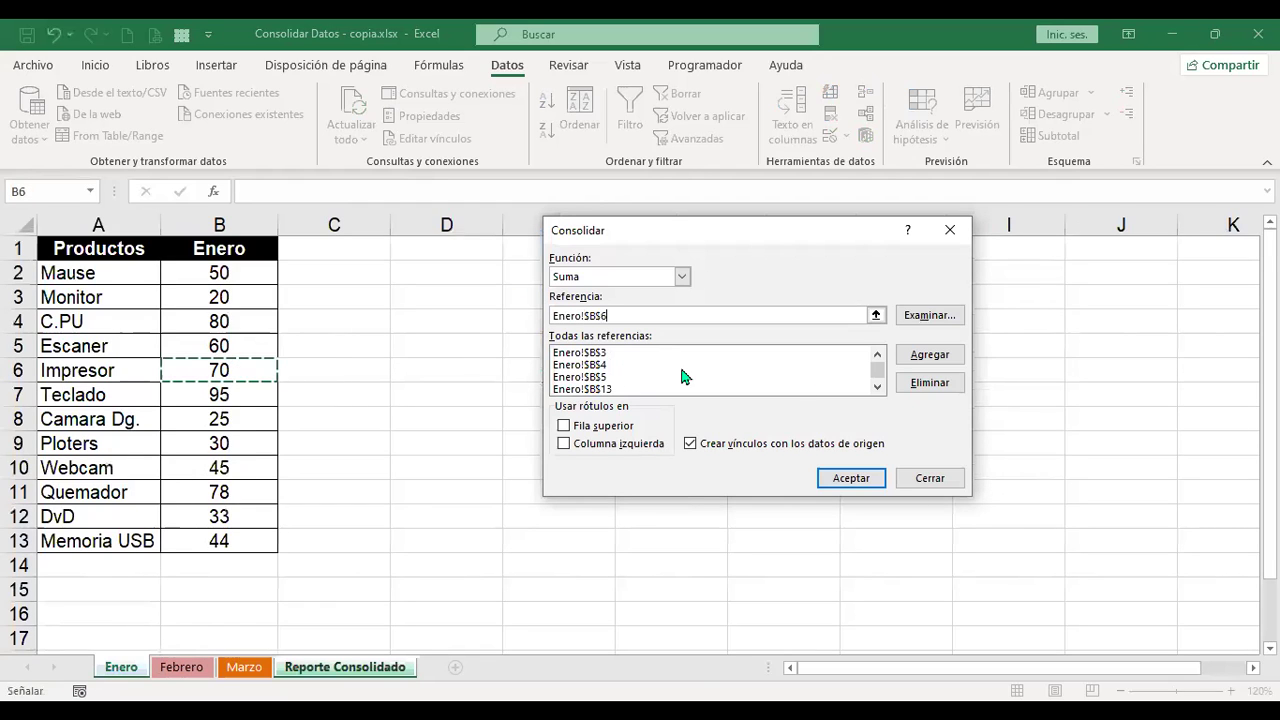
pyautogui.click(940, 358)
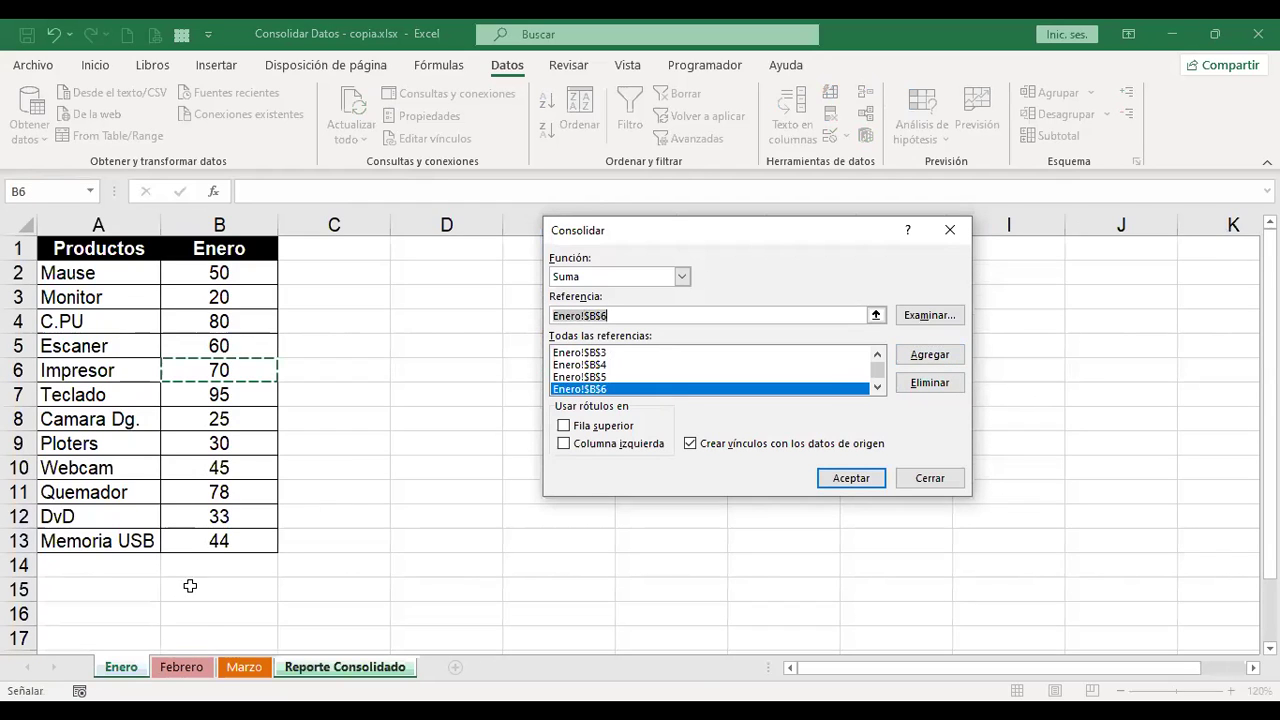
pyautogui.click(181, 667)
pyautogui.click(935, 355)
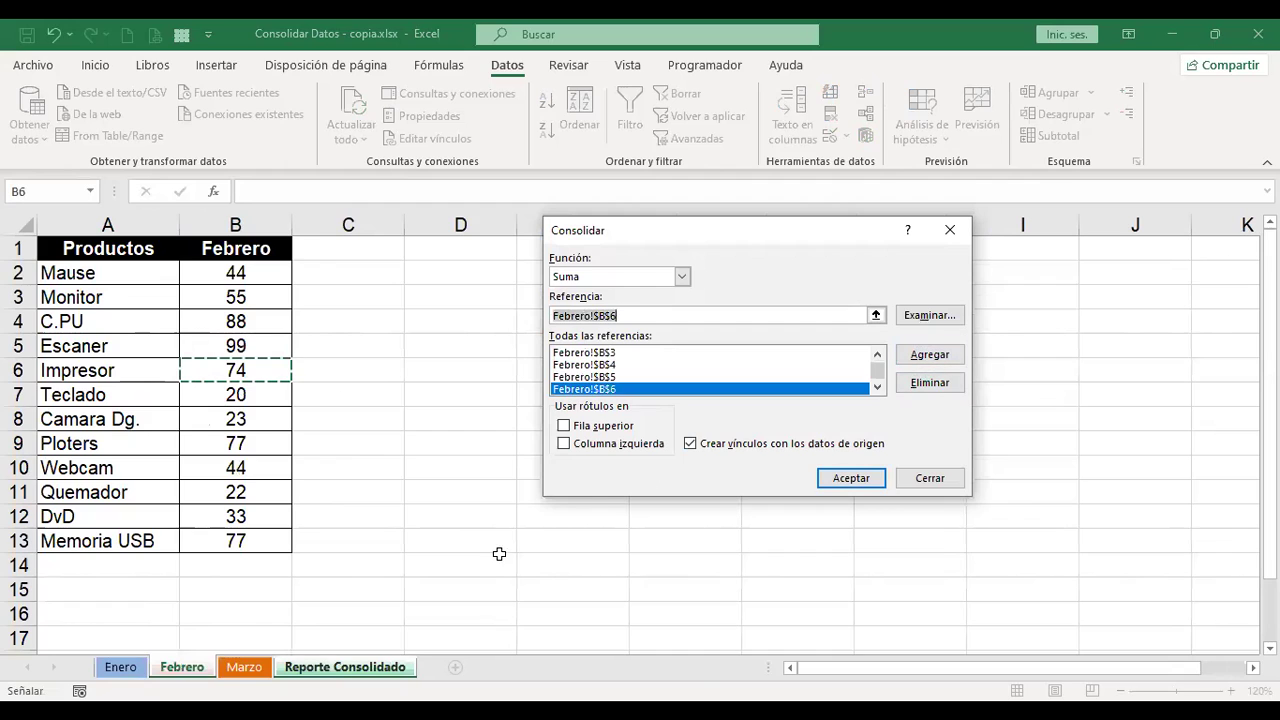
pyautogui.click(244, 667)
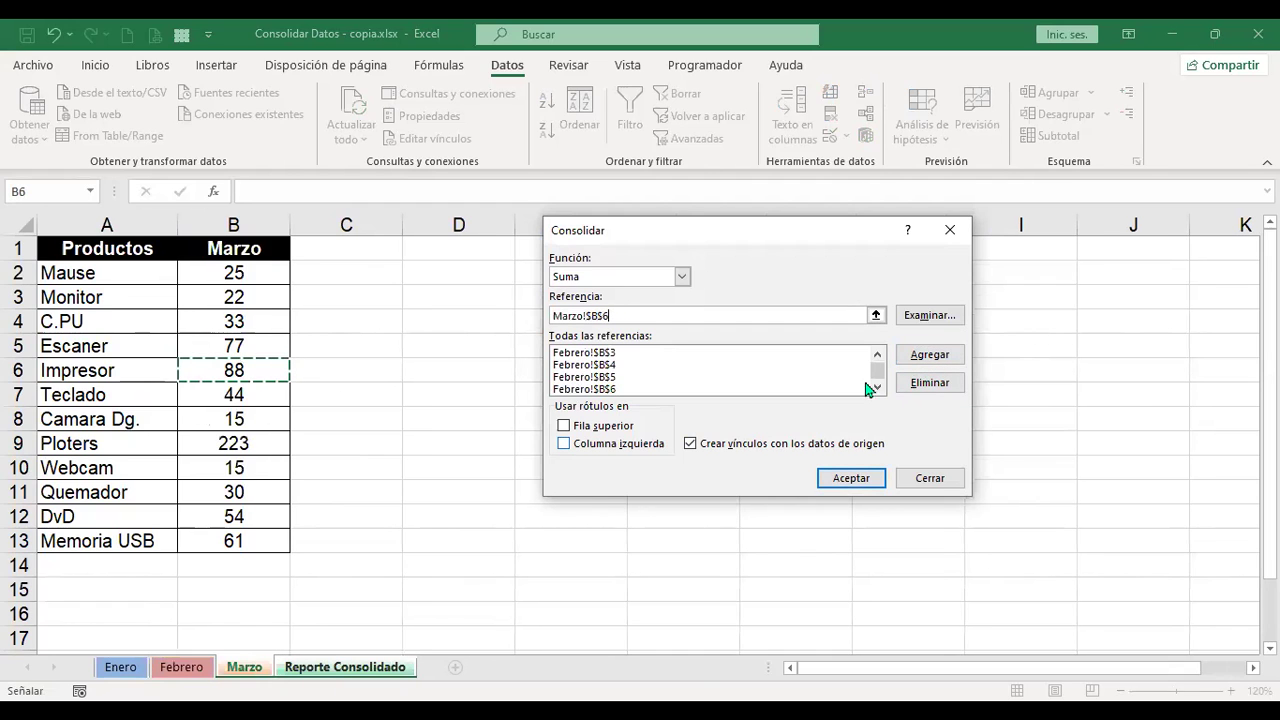
pyautogui.click(942, 362)
pyautogui.click(860, 480)
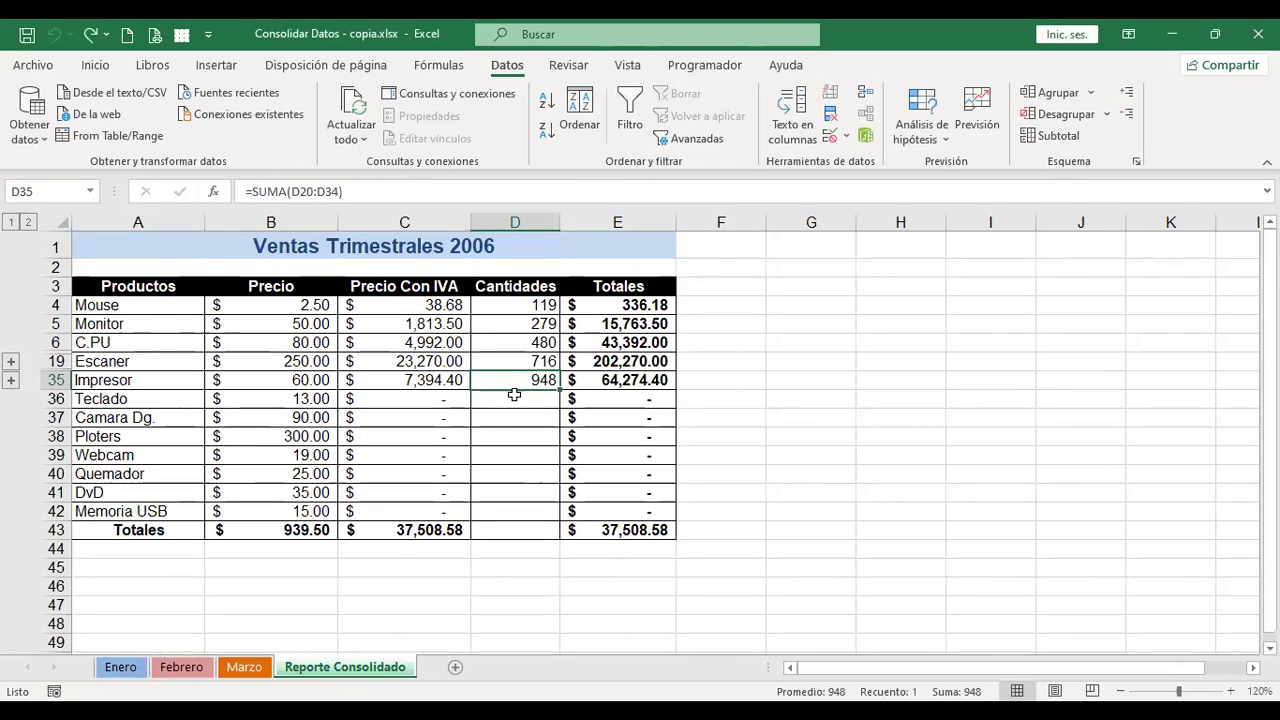
# Select Teclado's cell D36 and reopen the Consolidar dialog after closing it twice.
pyautogui.click(514, 397)
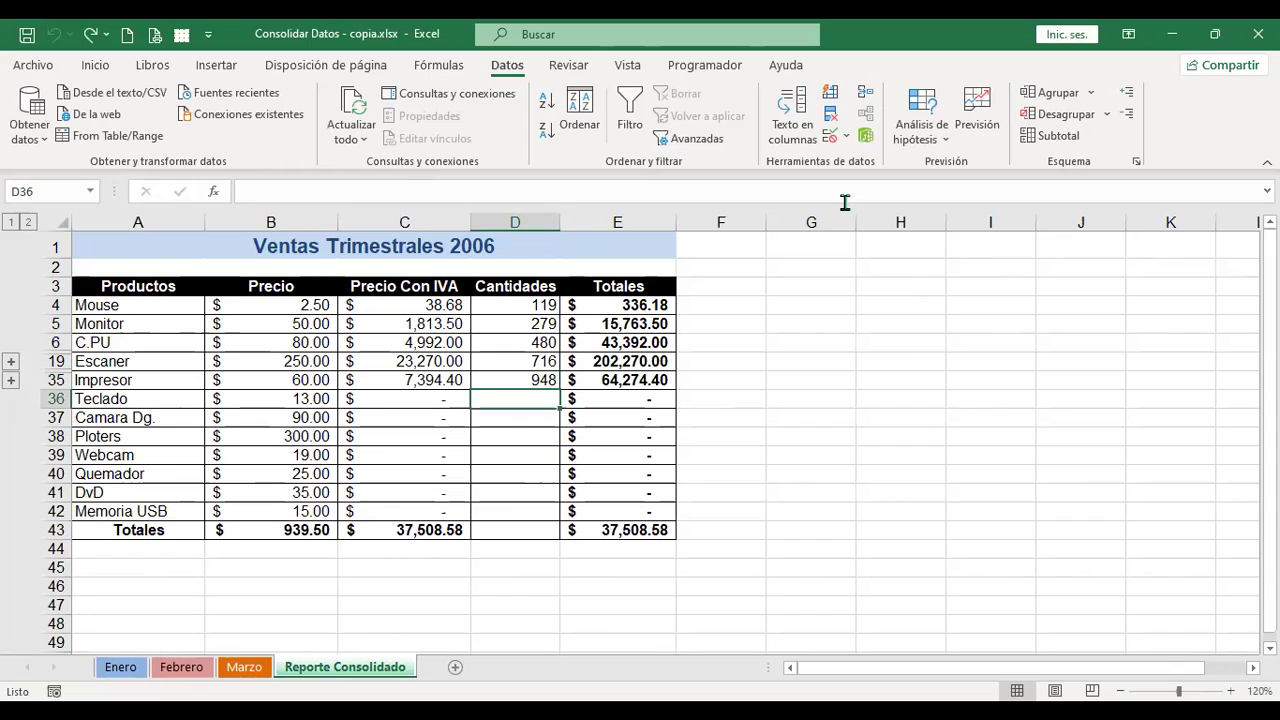
pyautogui.click(860, 91)
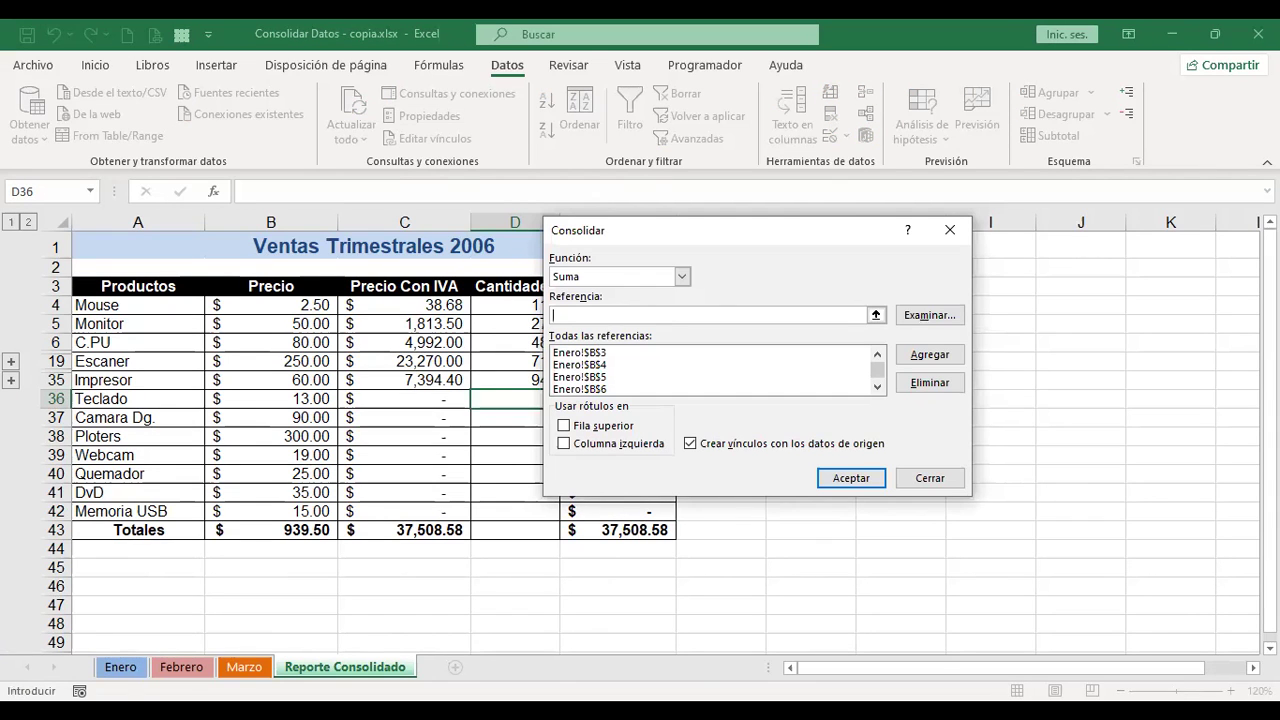
pyautogui.click(121, 668)
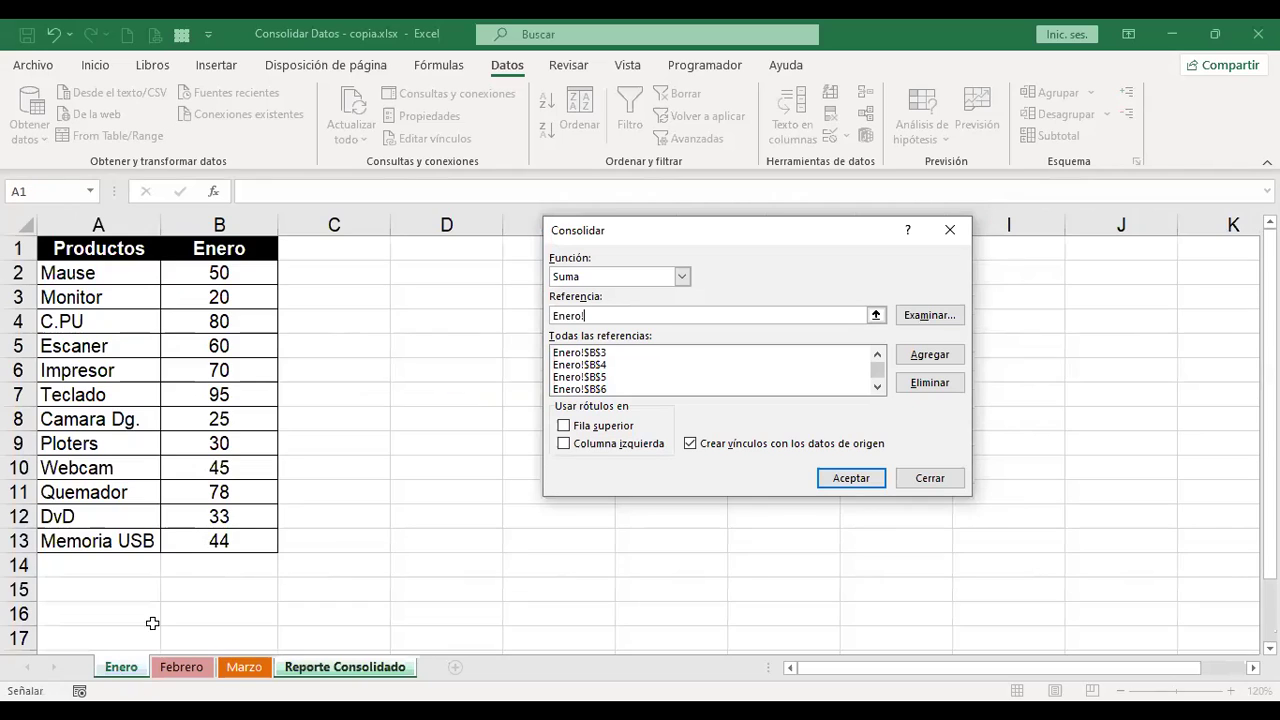
pyautogui.click(935, 479)
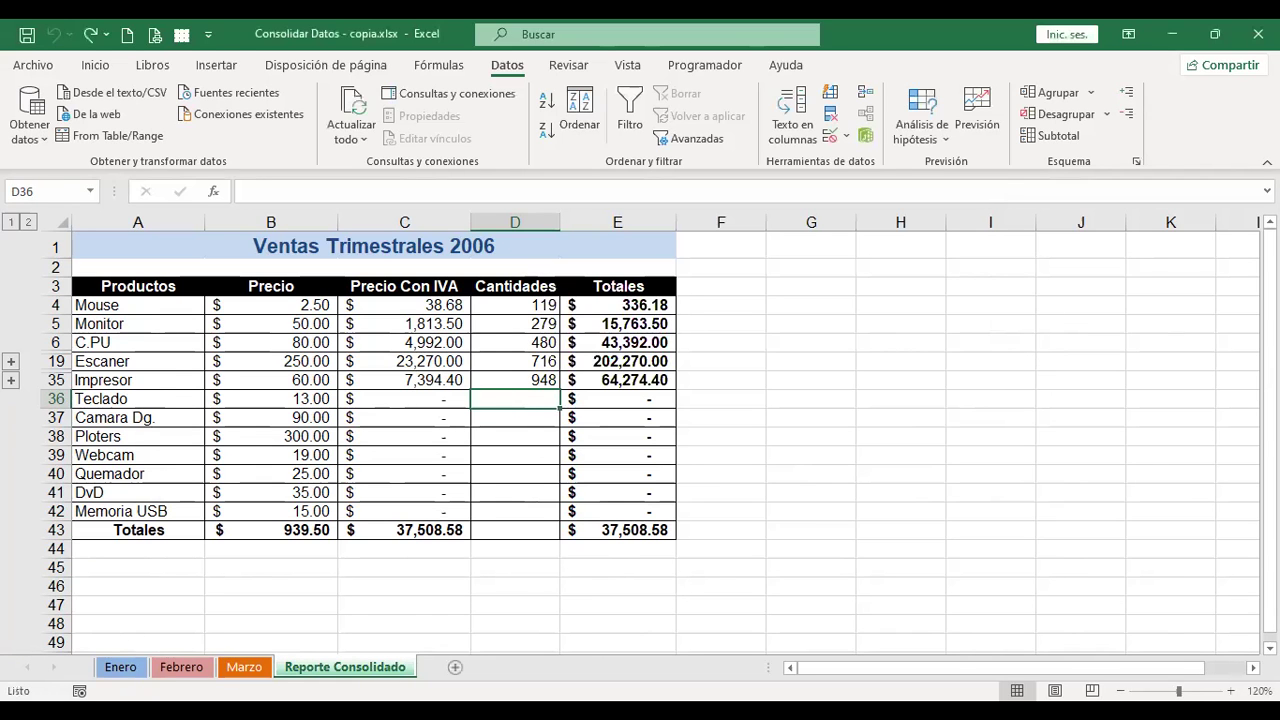
pyautogui.click(121, 668)
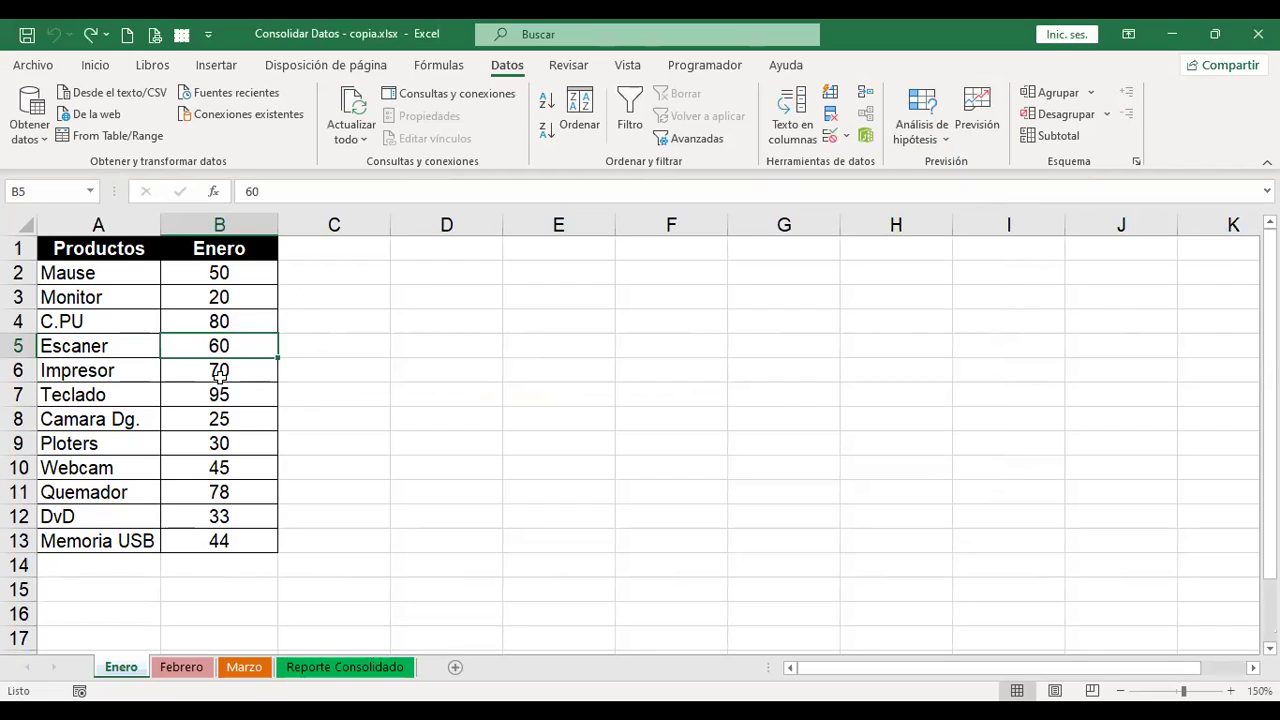
pyautogui.click(323, 670)
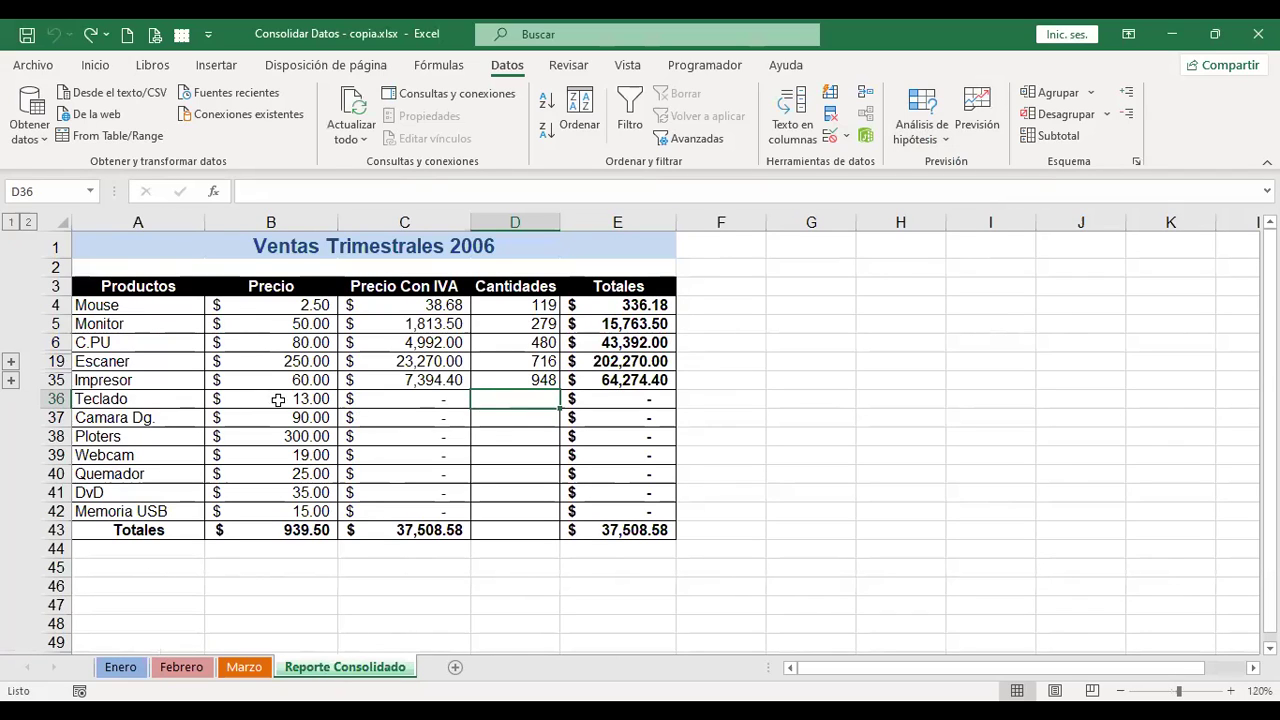
pyautogui.click(121, 668)
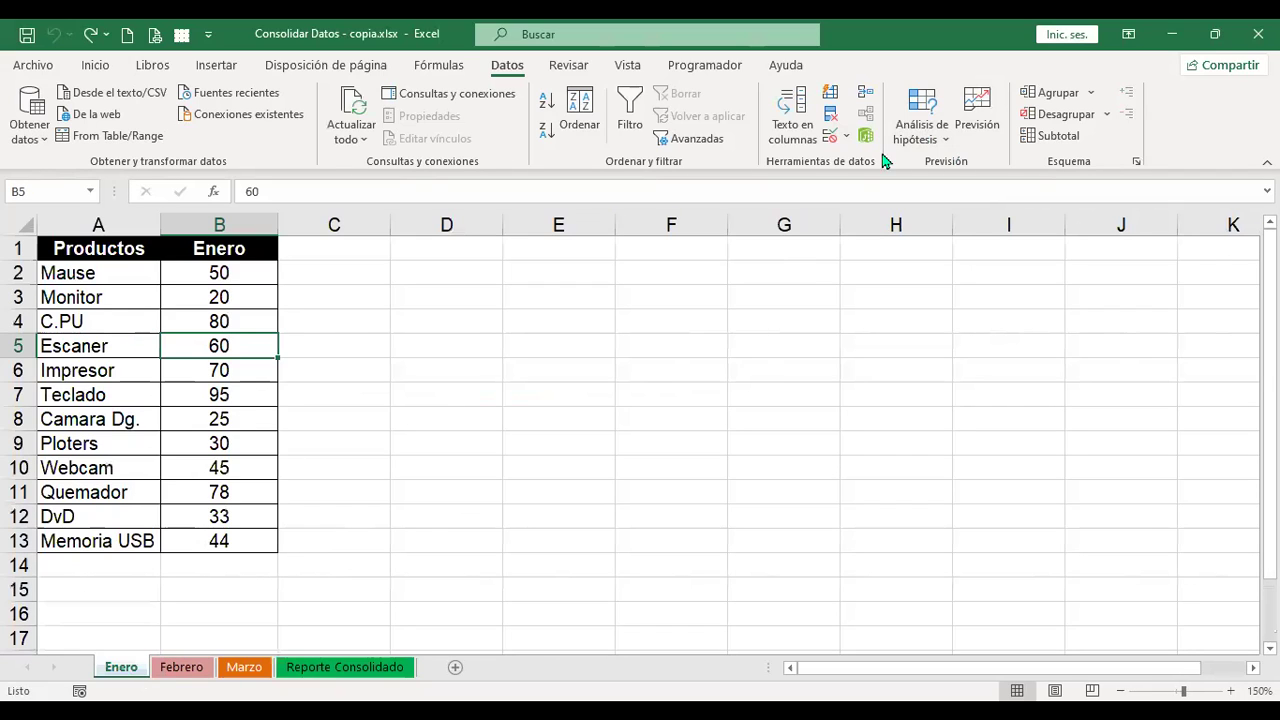
pyautogui.click(869, 92)
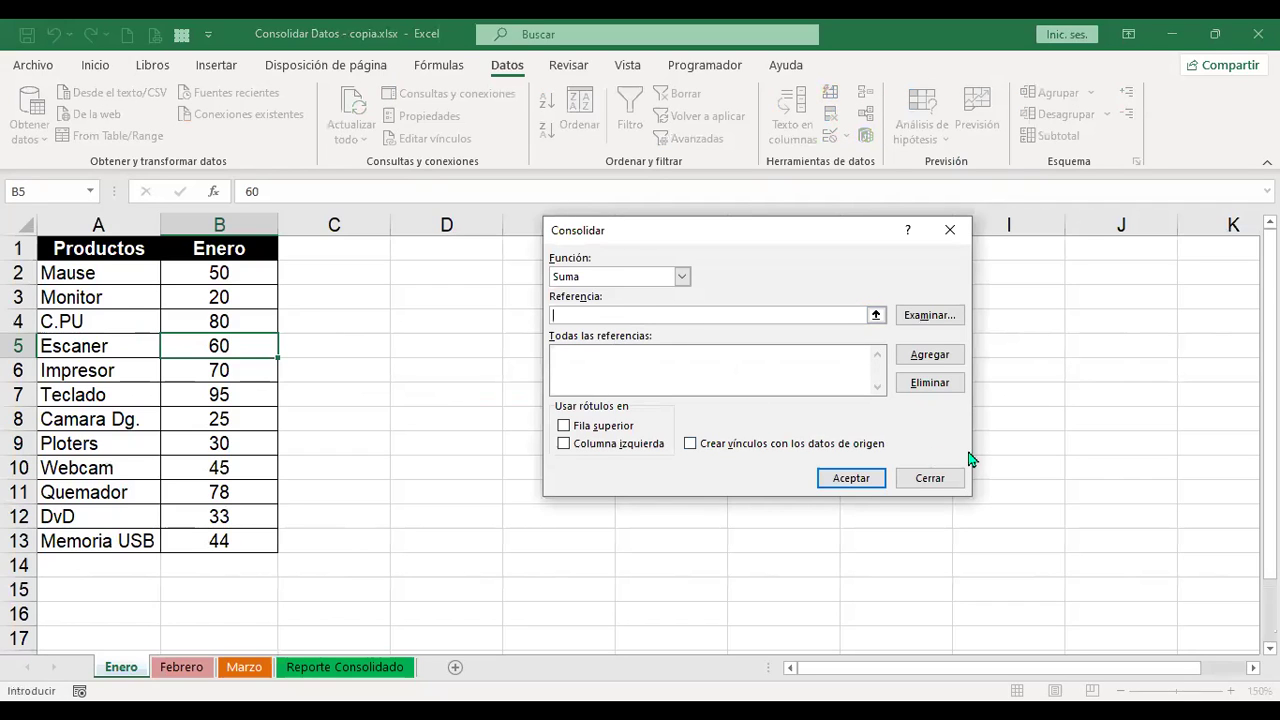
pyautogui.click(953, 475)
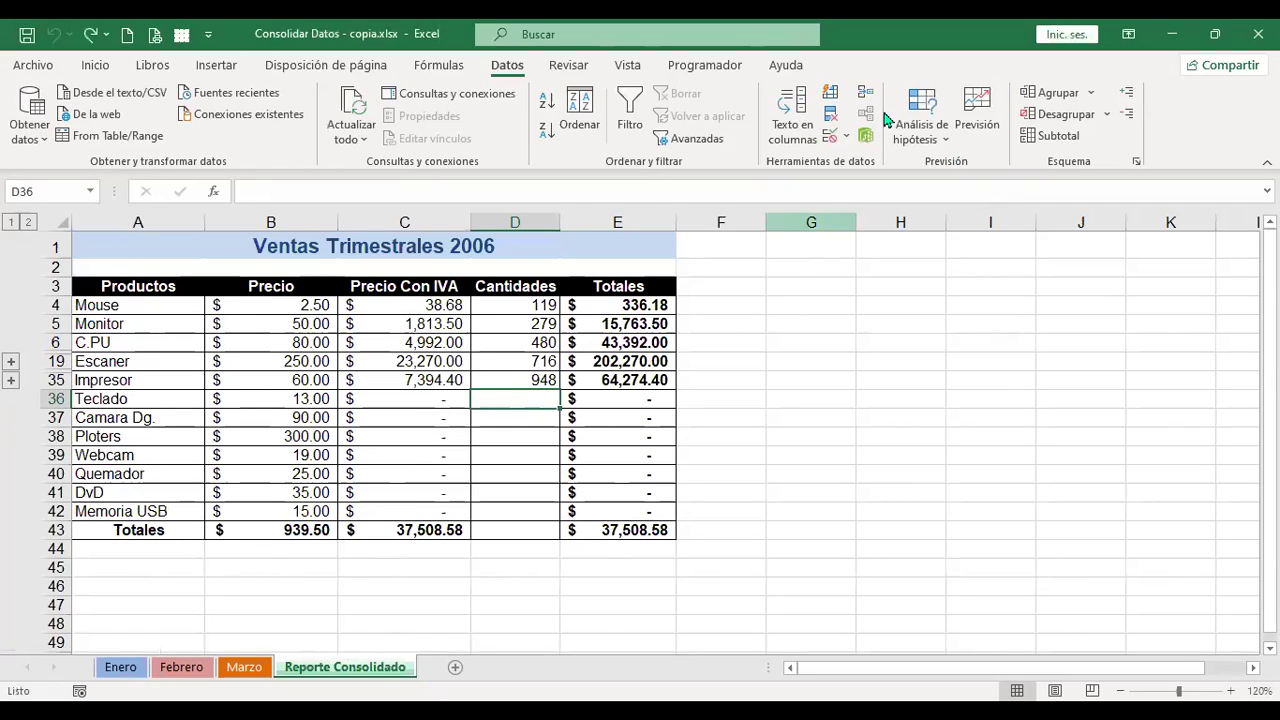
pyautogui.click(867, 97)
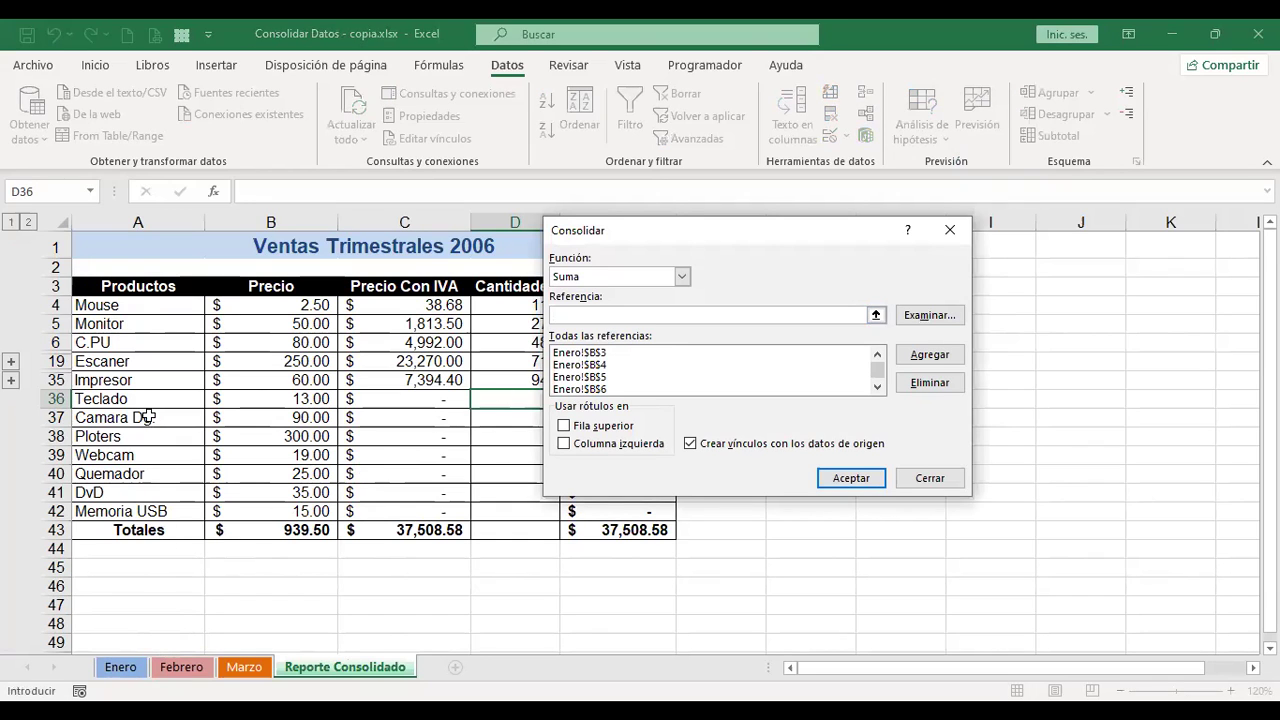
# Consolidate Teclado's D36 quantity from Enero, Febrero and Marzo cell B7, giving 1107.
pyautogui.click(124, 672)
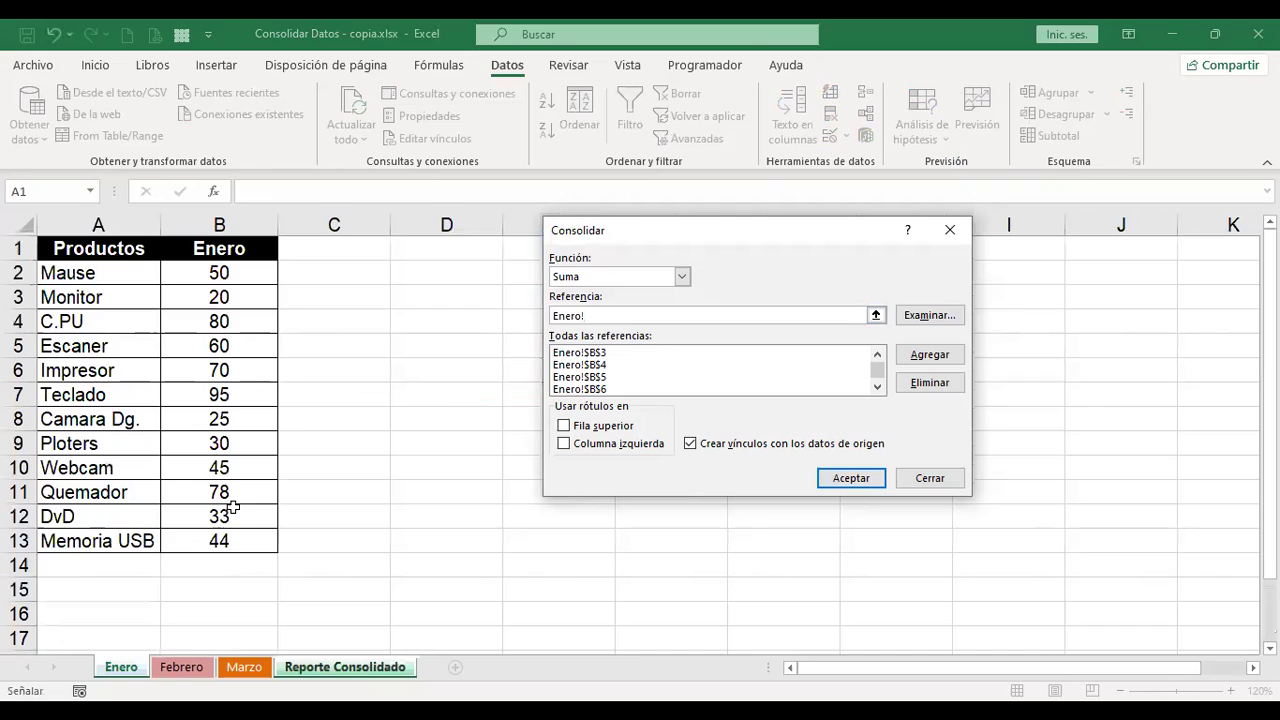
pyautogui.click(232, 392)
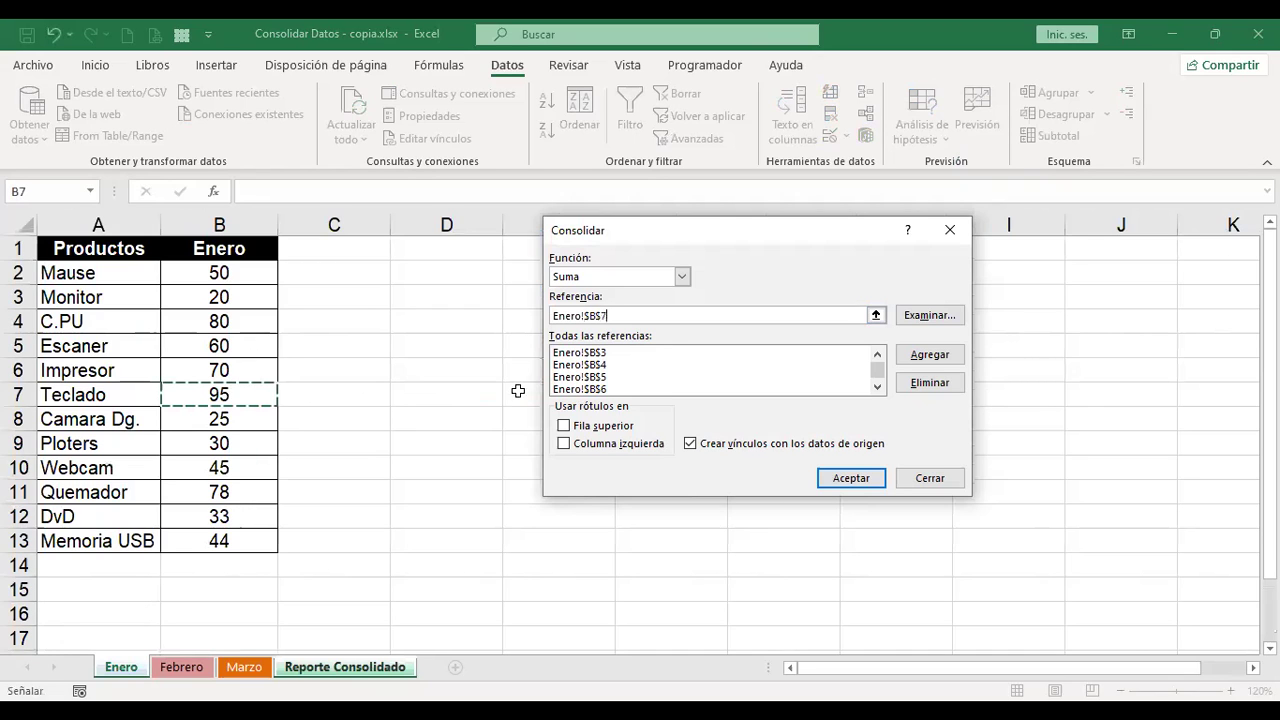
pyautogui.click(948, 358)
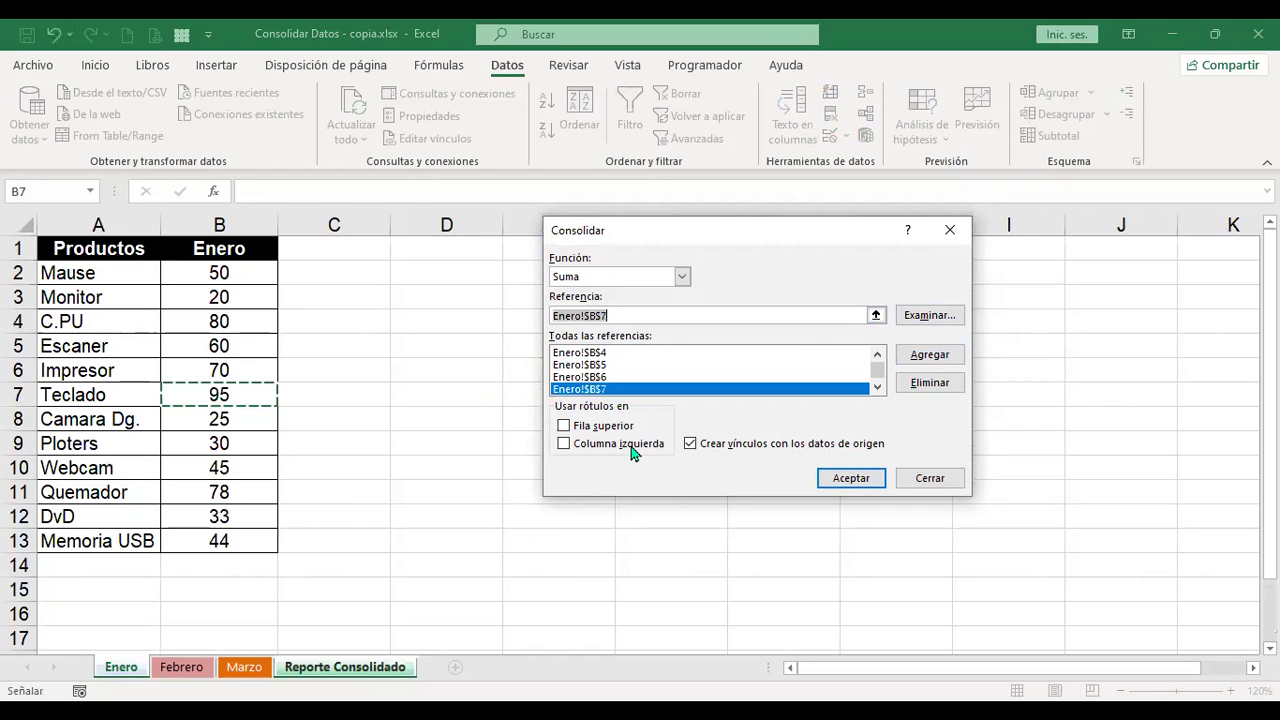
pyautogui.click(180, 667)
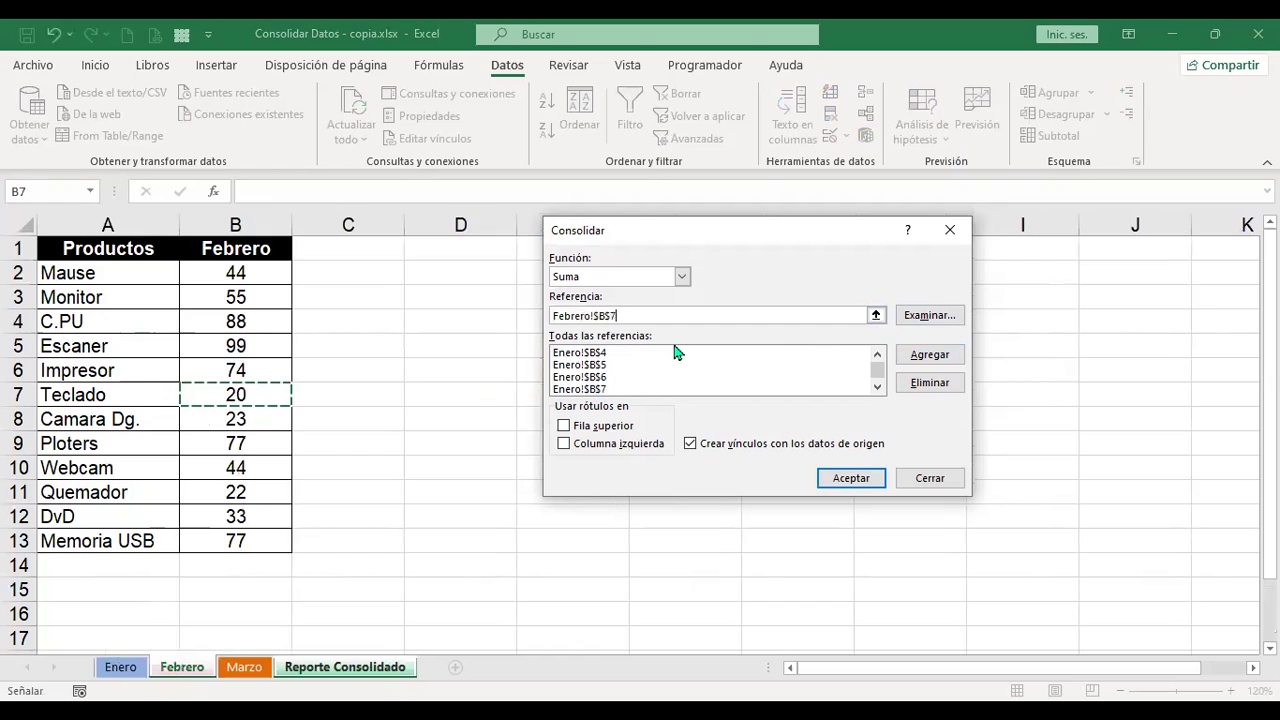
pyautogui.click(929, 355)
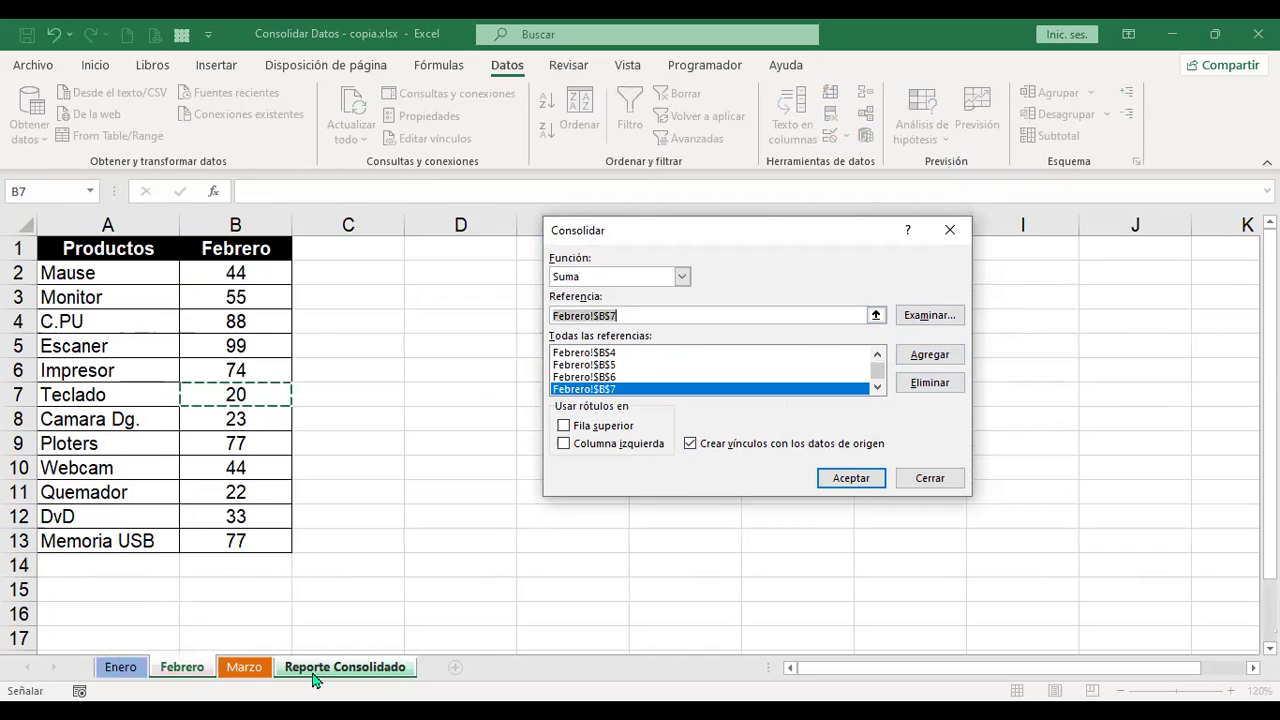
pyautogui.click(243, 667)
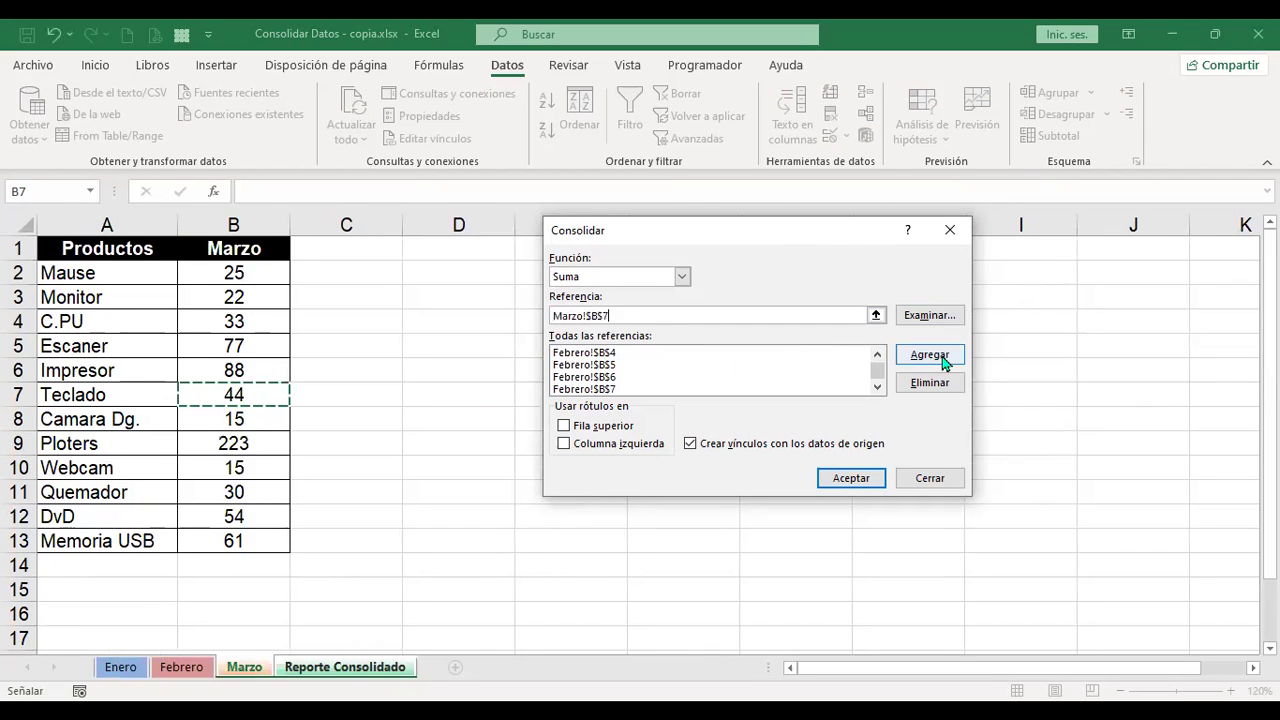
pyautogui.click(929, 355)
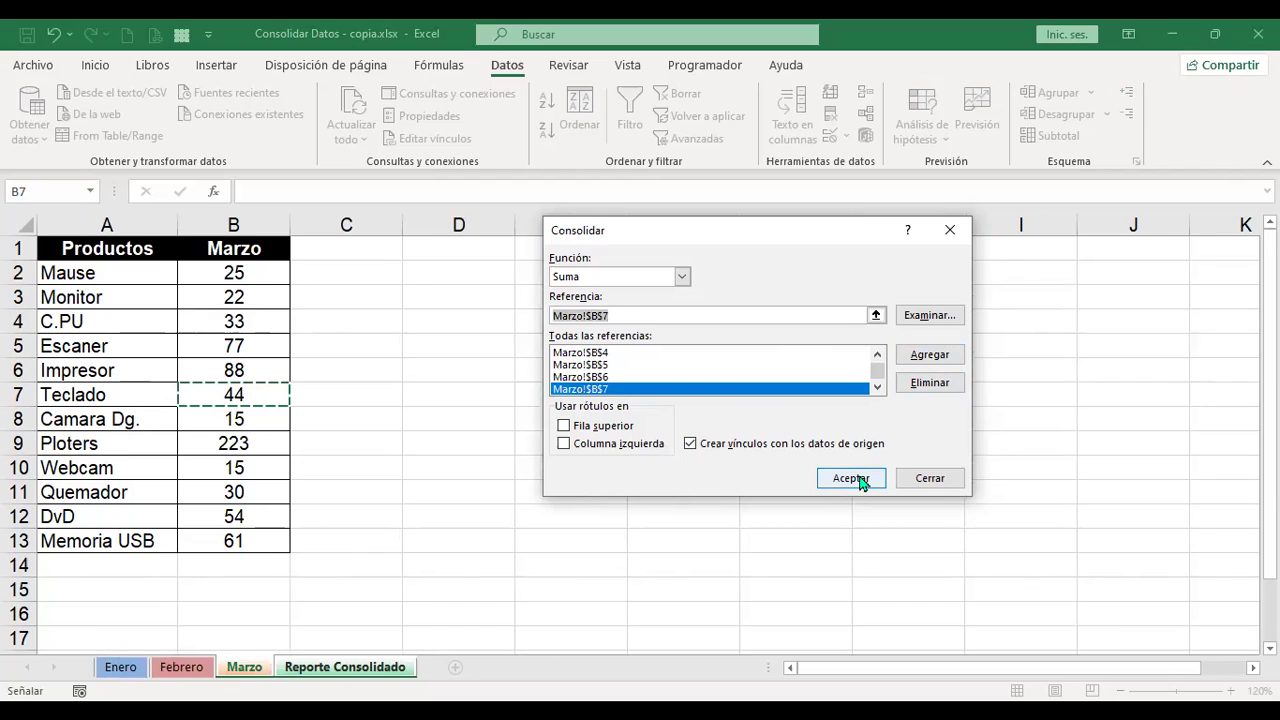
pyautogui.click(851, 478)
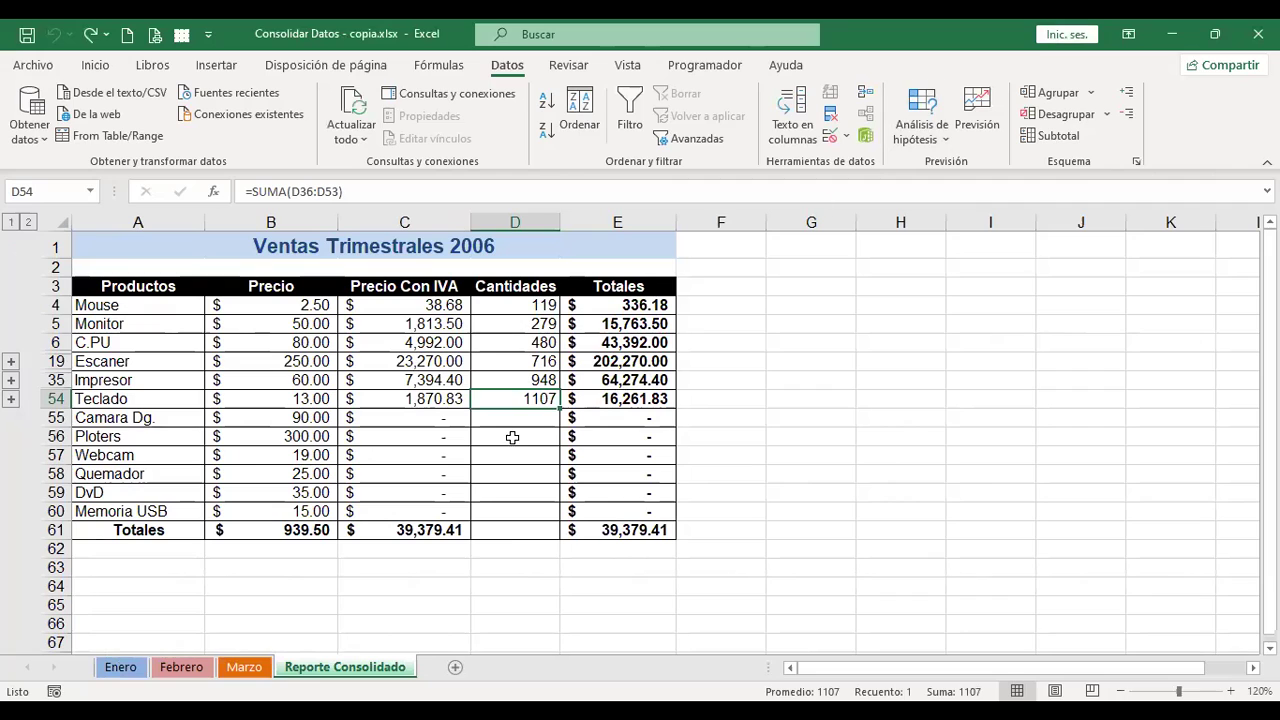
pyautogui.click(518, 415)
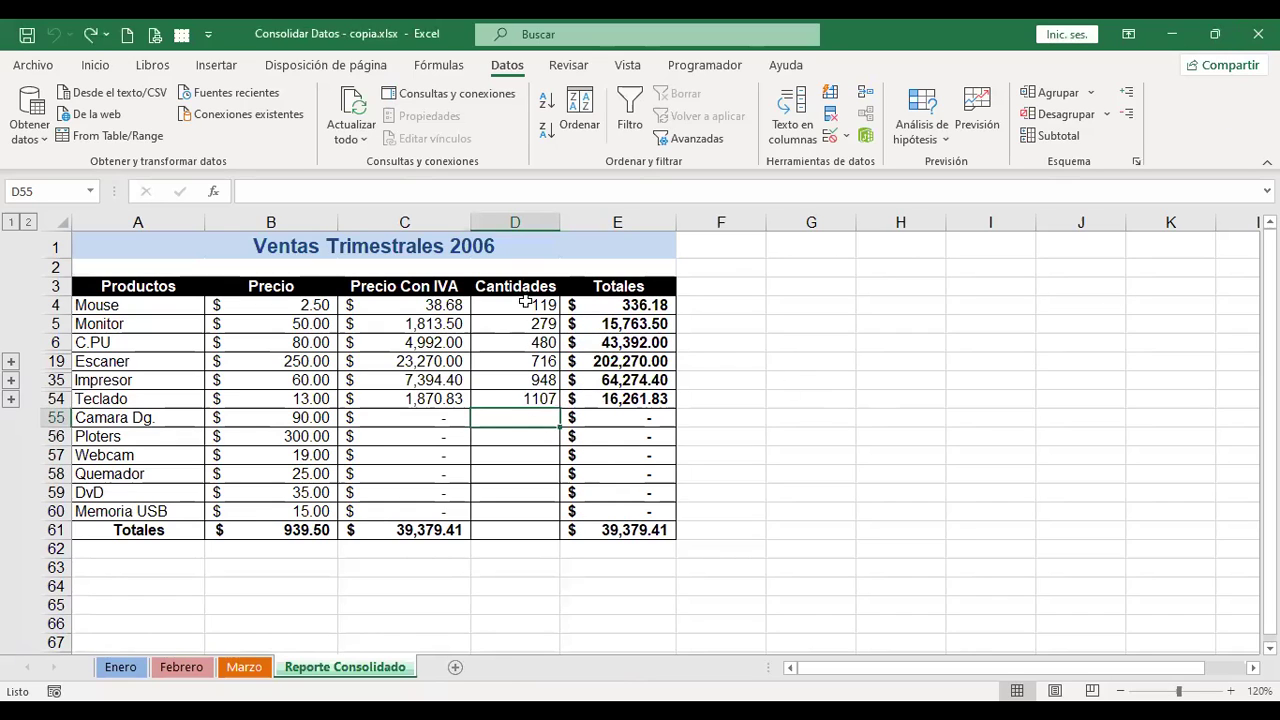
pyautogui.click(535, 392)
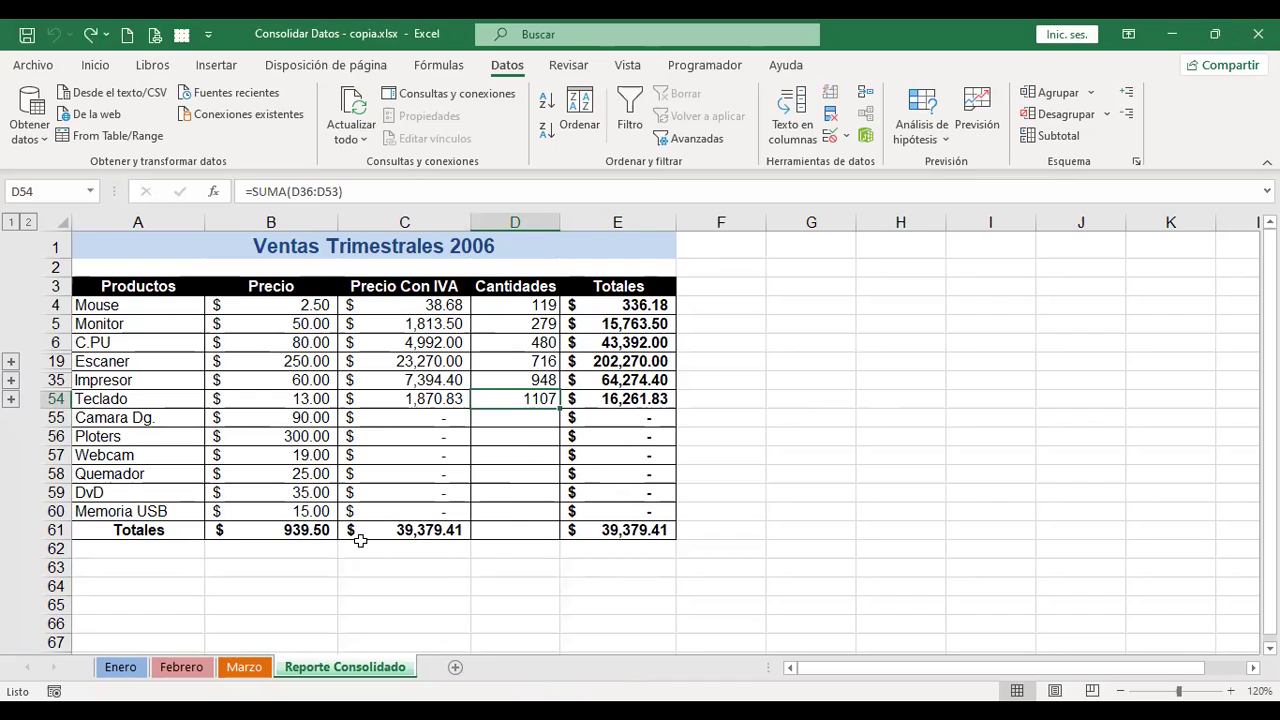
pyautogui.click(240, 667)
pyautogui.click(182, 667)
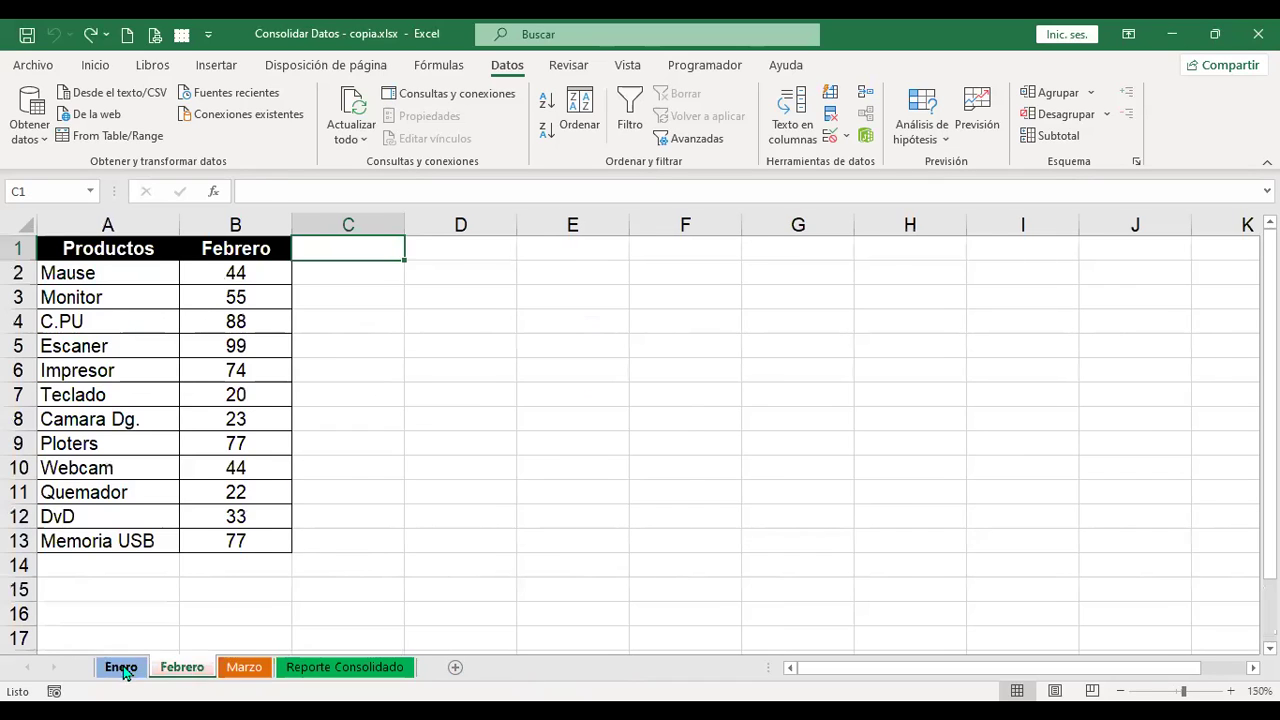
pyautogui.click(120, 667)
pyautogui.click(345, 667)
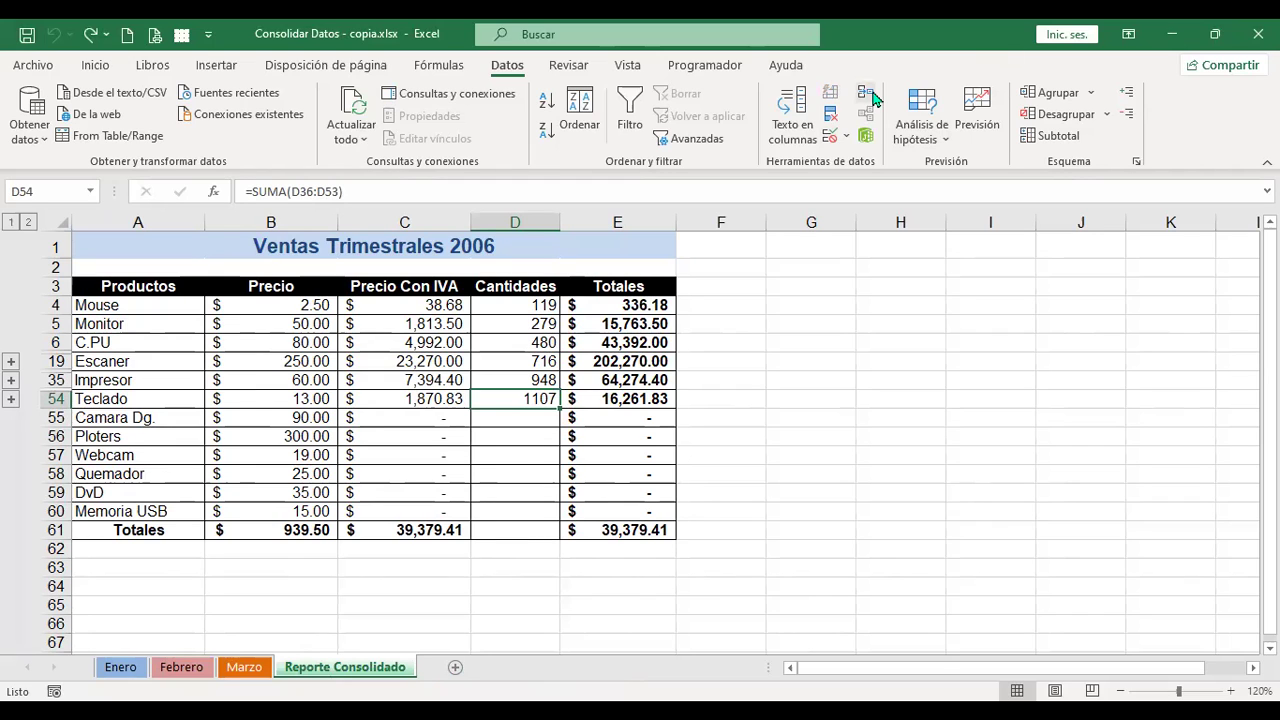
pyautogui.click(866, 92)
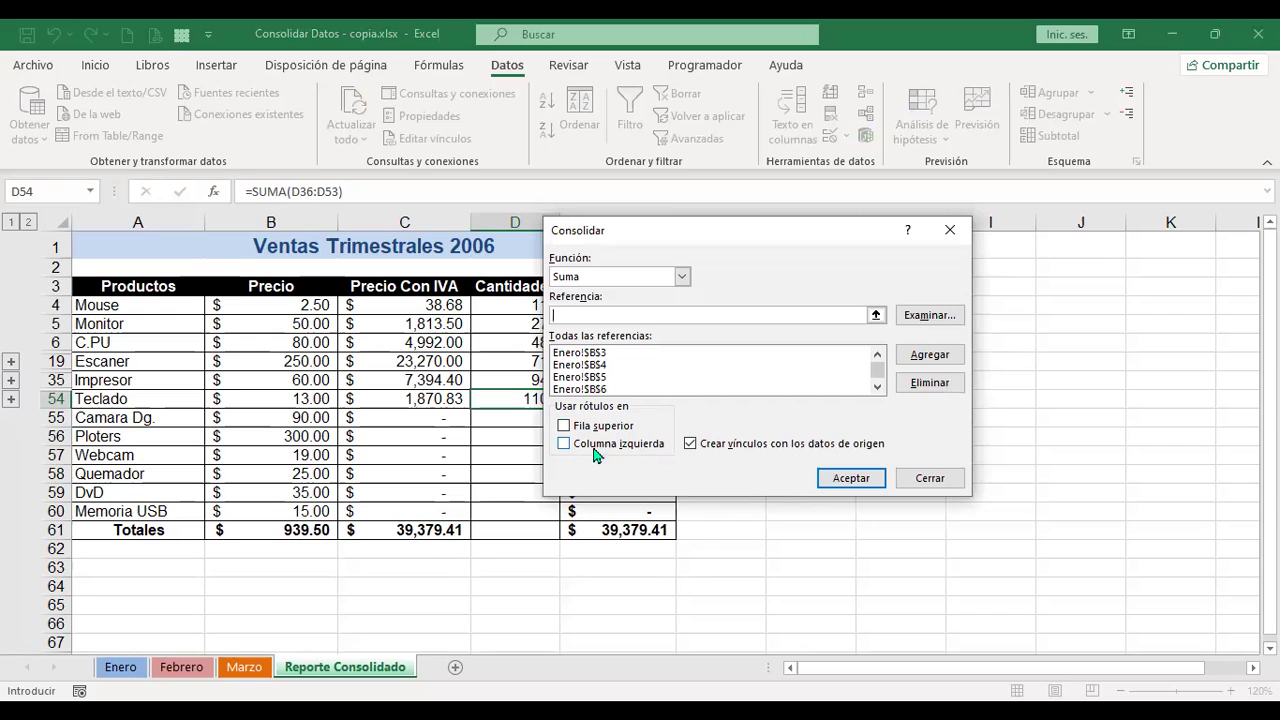
pyautogui.click(940, 480)
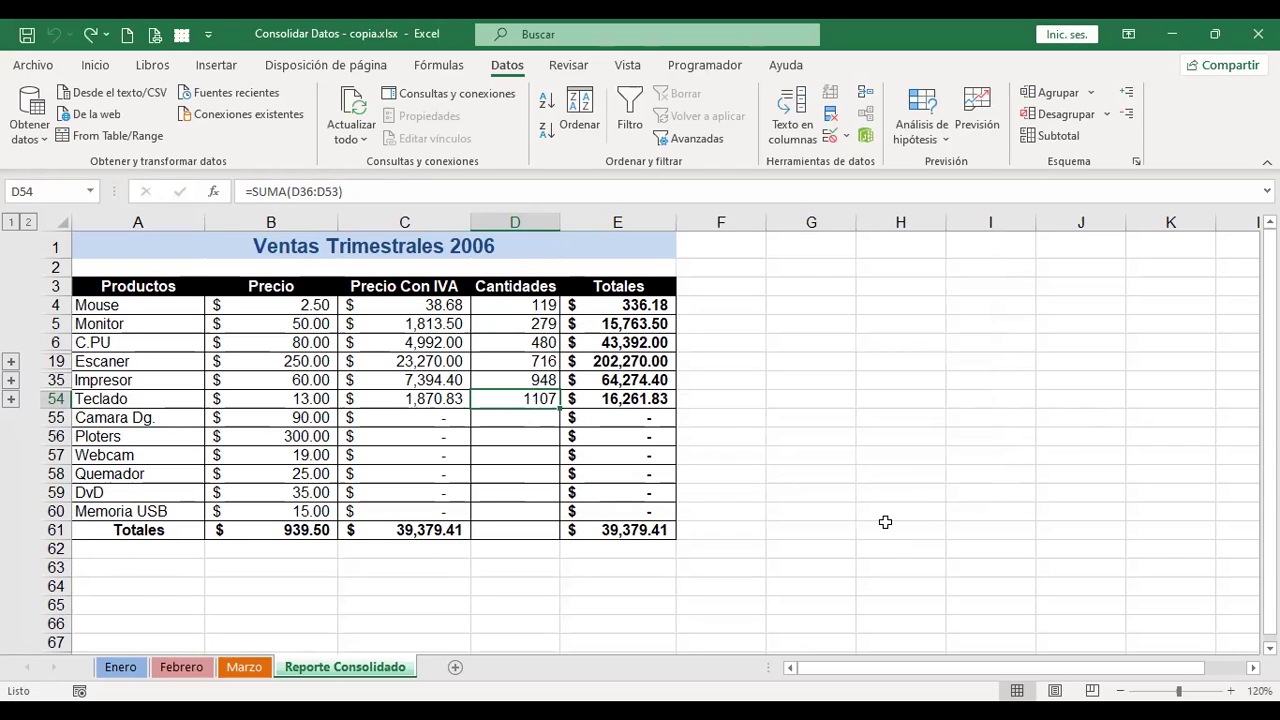
pyautogui.click(748, 398)
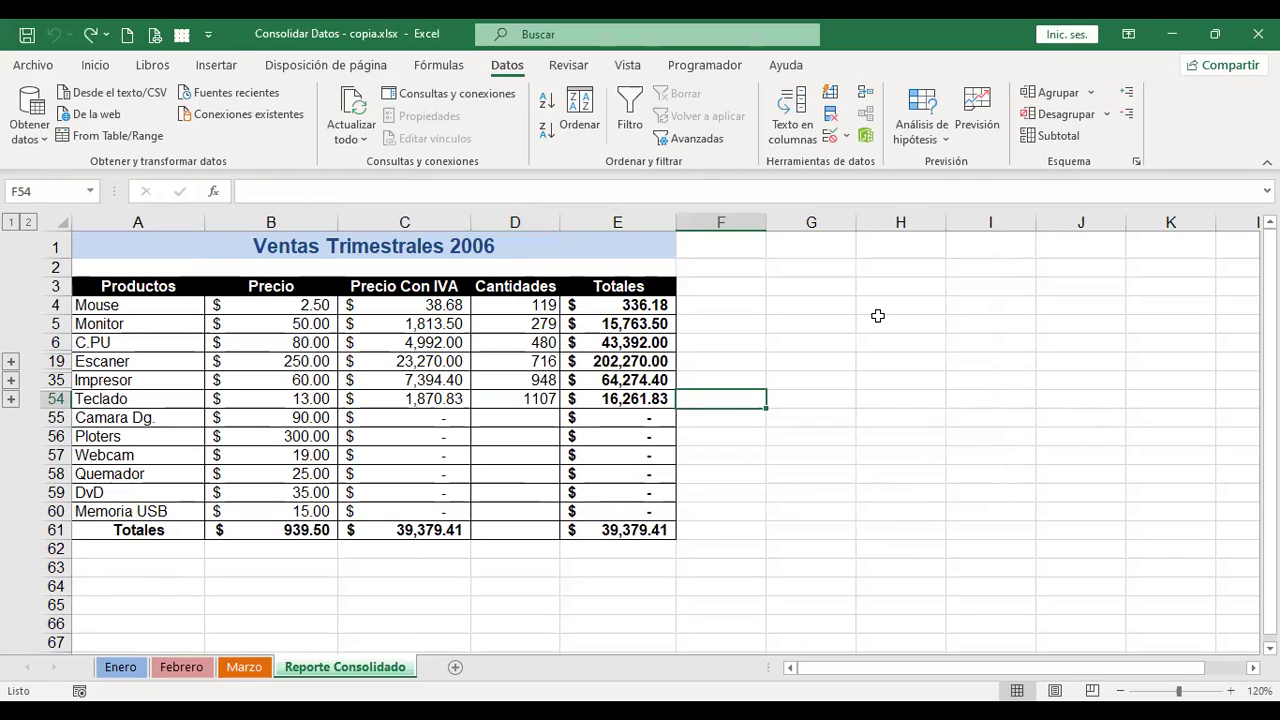
pyautogui.click(816, 263)
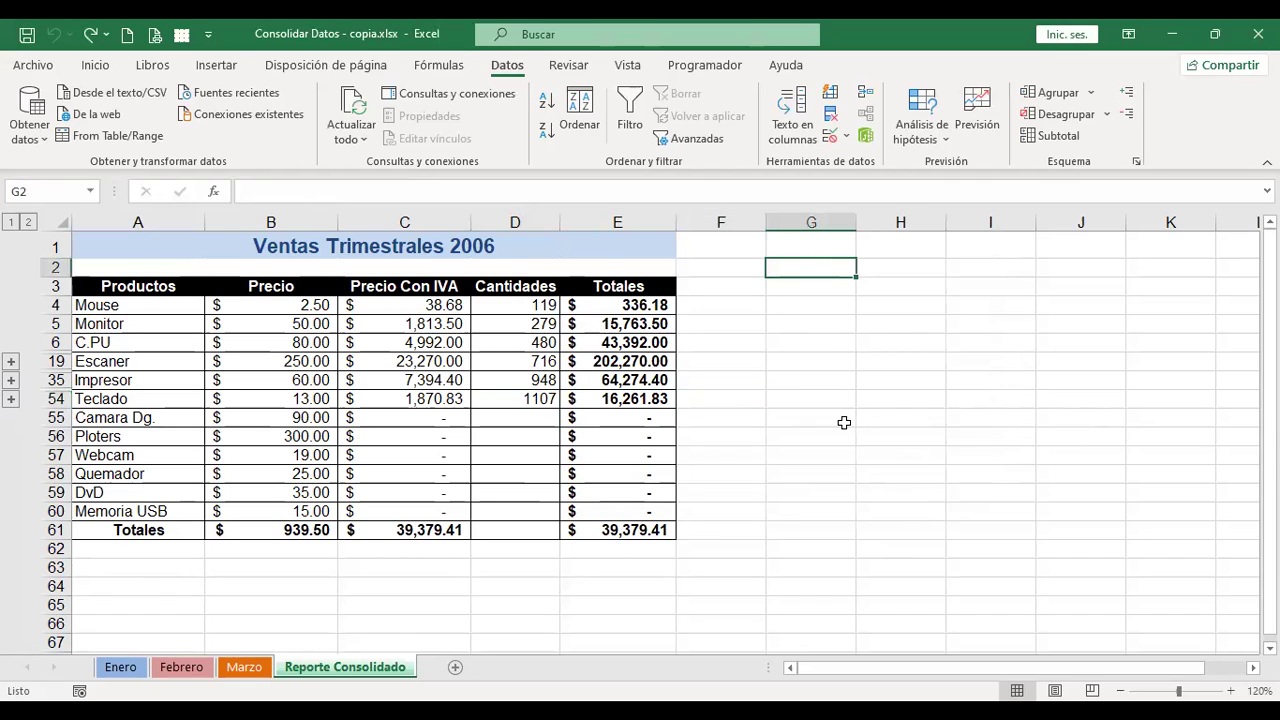
pyautogui.hotkey('ctrl', 'Home')
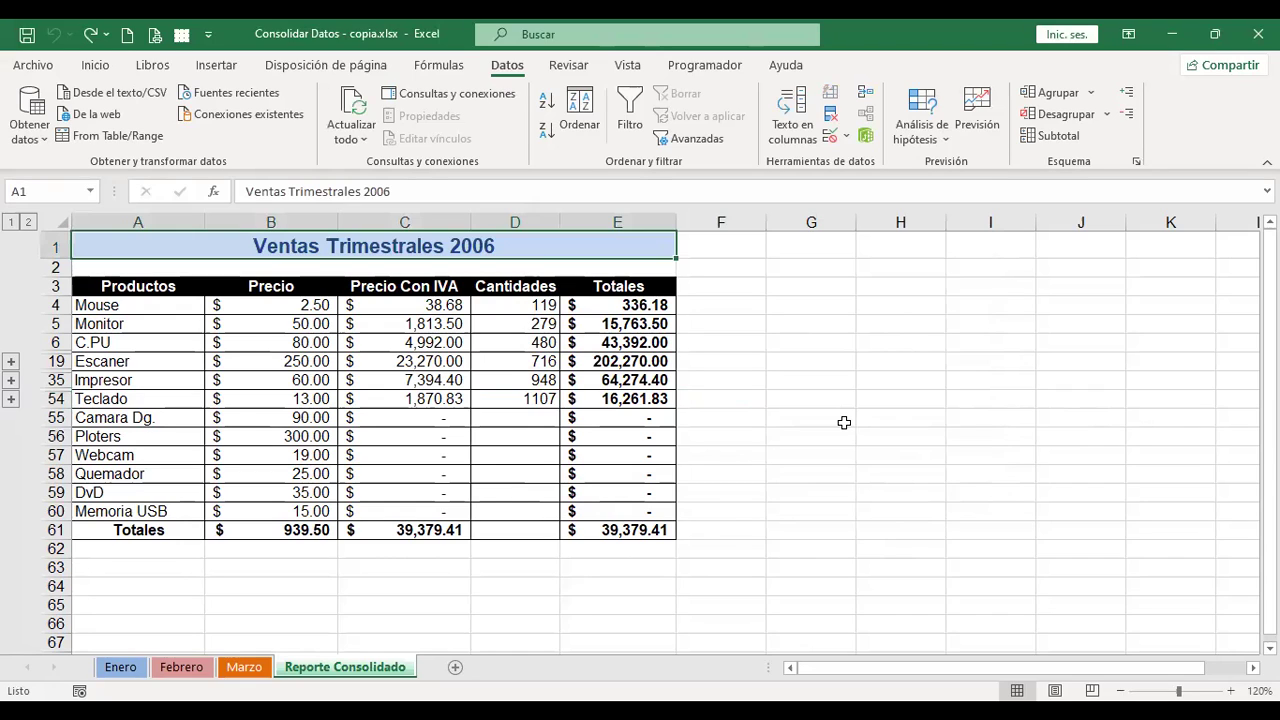